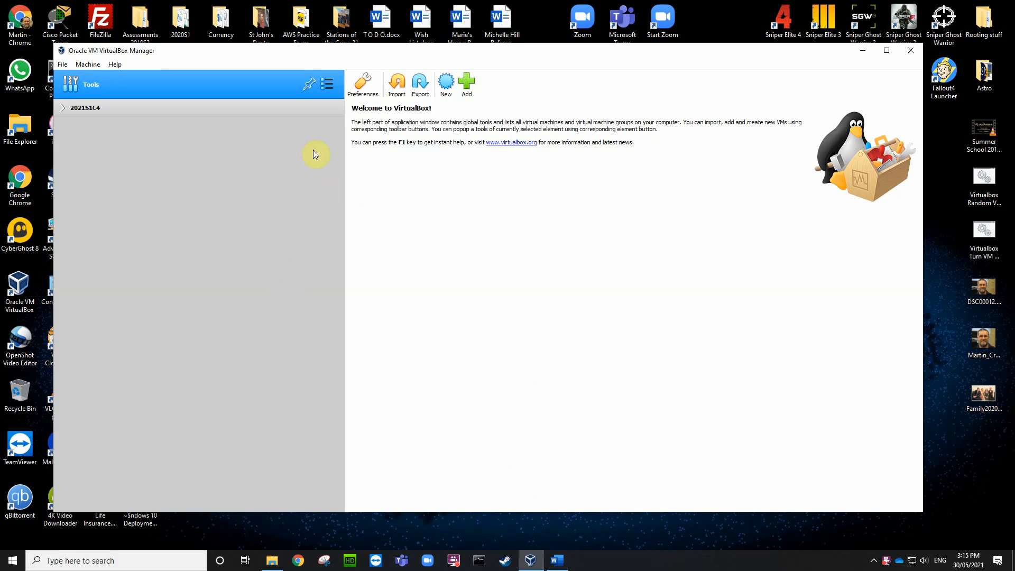
Step: Select T:\VBOX Templates\Zeroshell395.ova in Import Appliance and continue to its settings
left_click(63, 65)
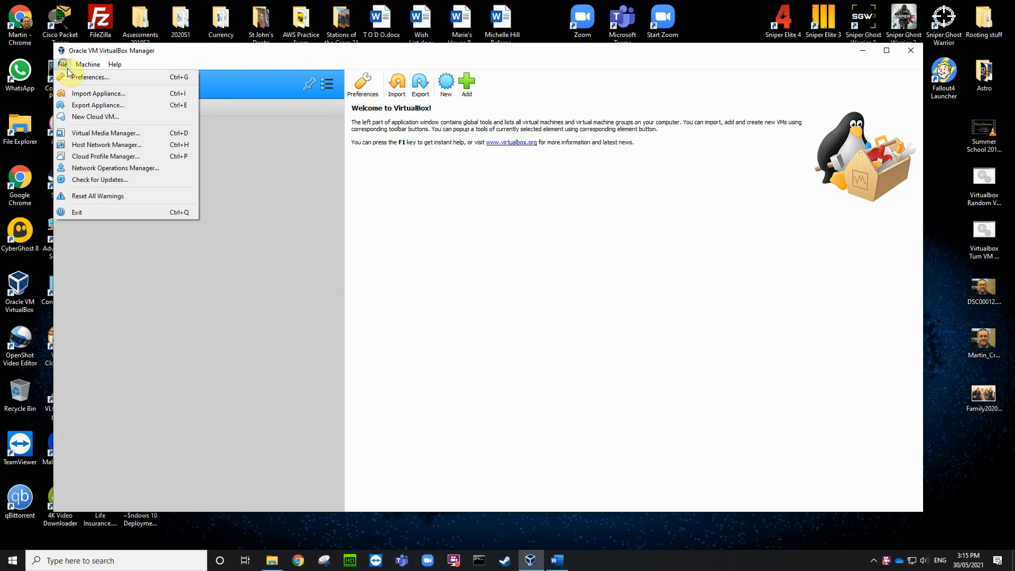
left_click(91, 94)
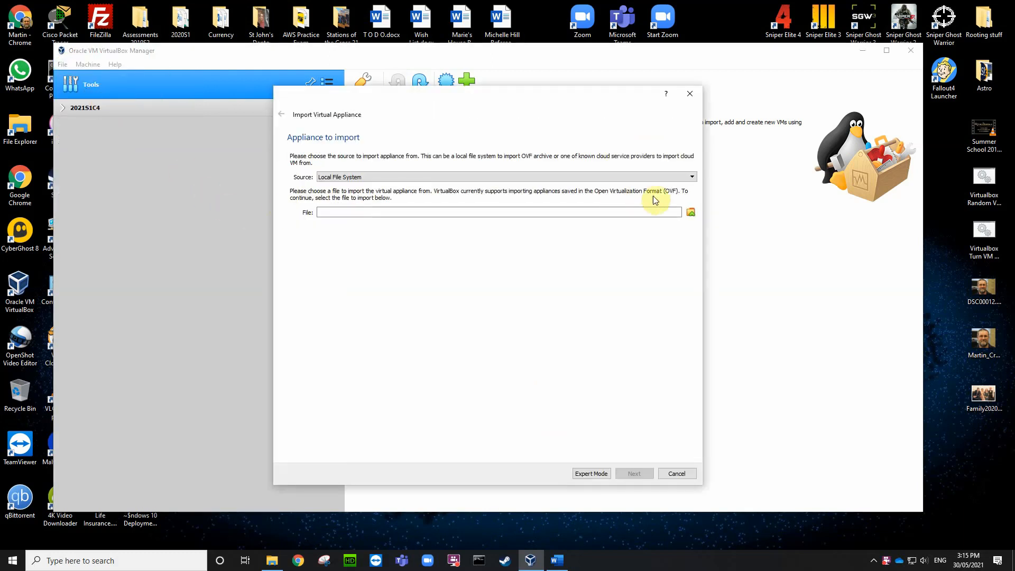
left_click(692, 212)
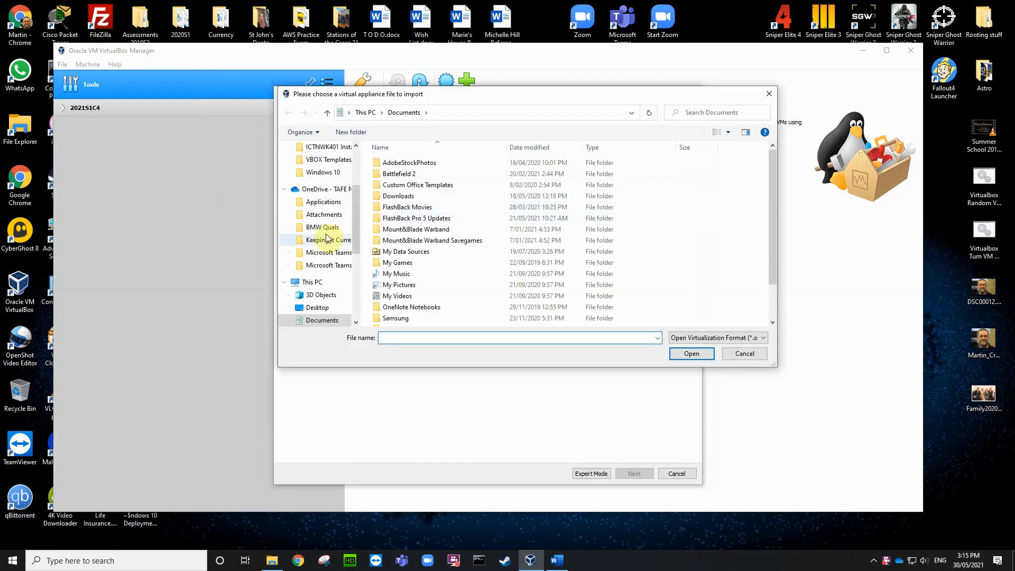
left_click_drag(359, 232, 360, 279)
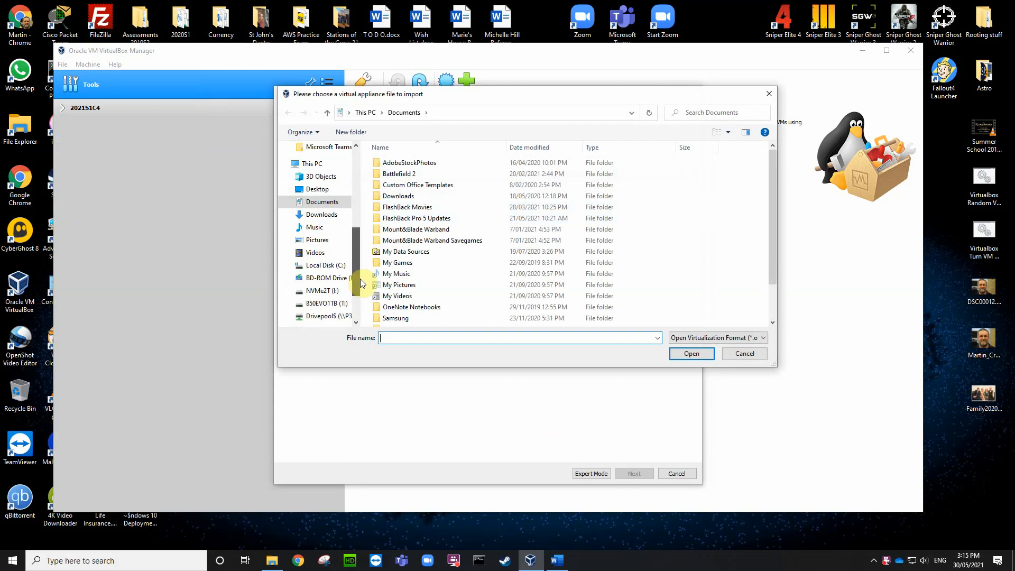
left_click(328, 304)
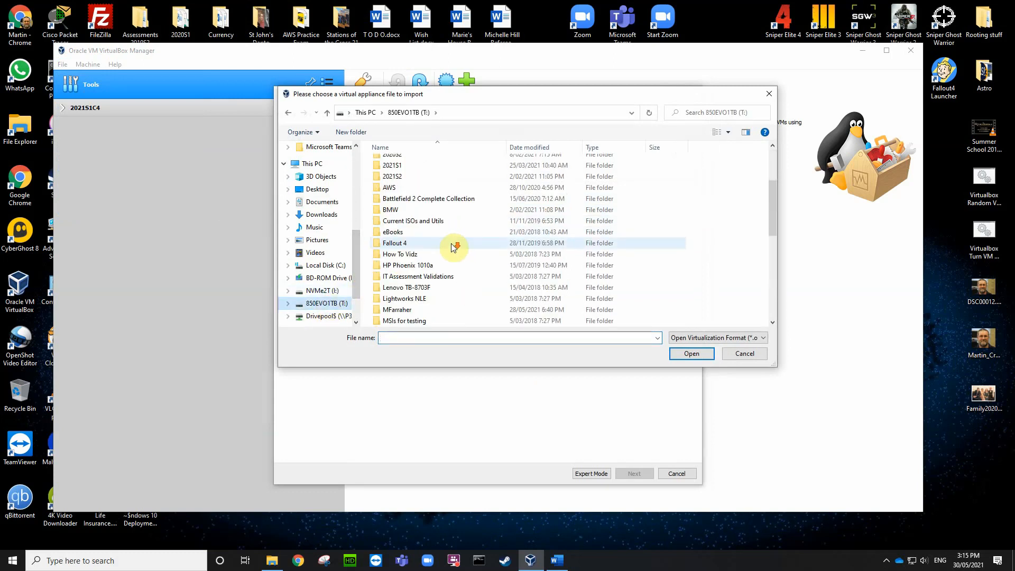
scroll(452, 243, "down", 8)
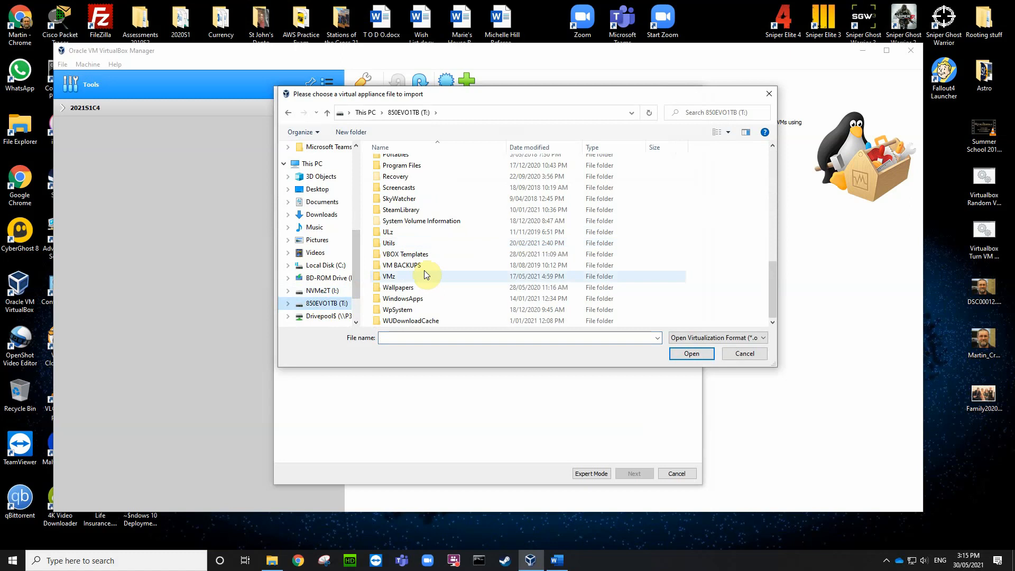
double_click(423, 254)
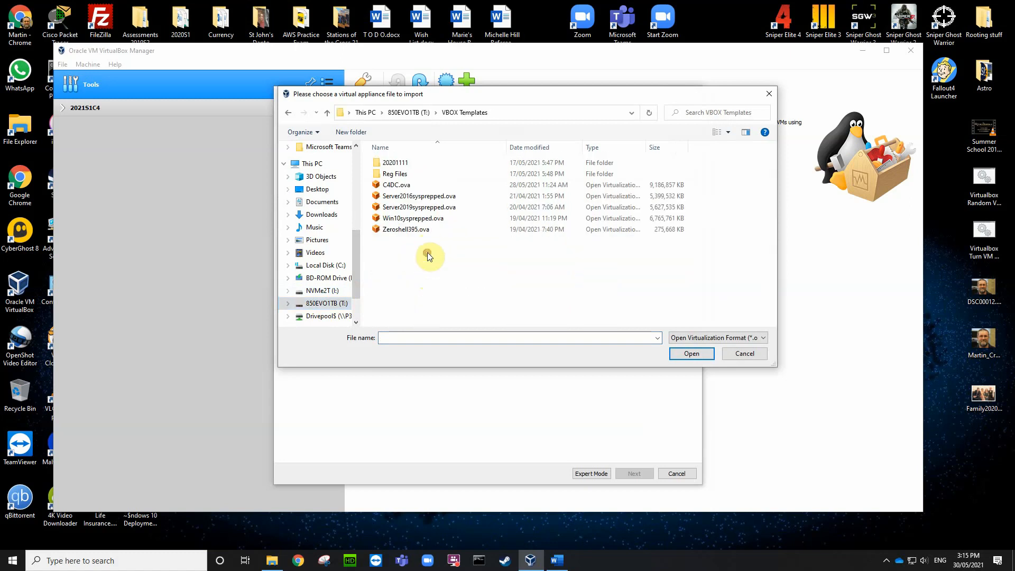
left_click(415, 229)
left_click(688, 352)
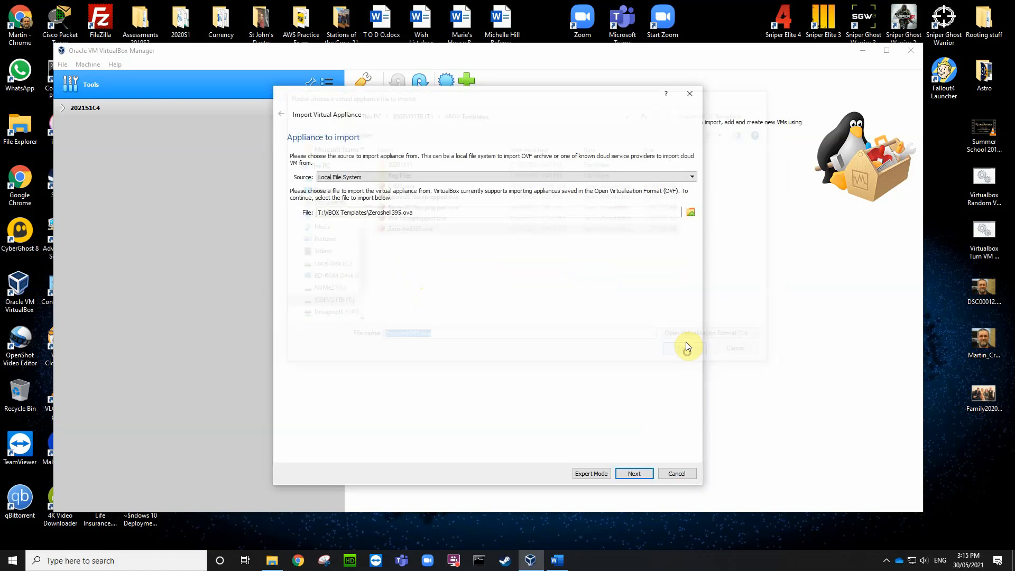
left_click(633, 474)
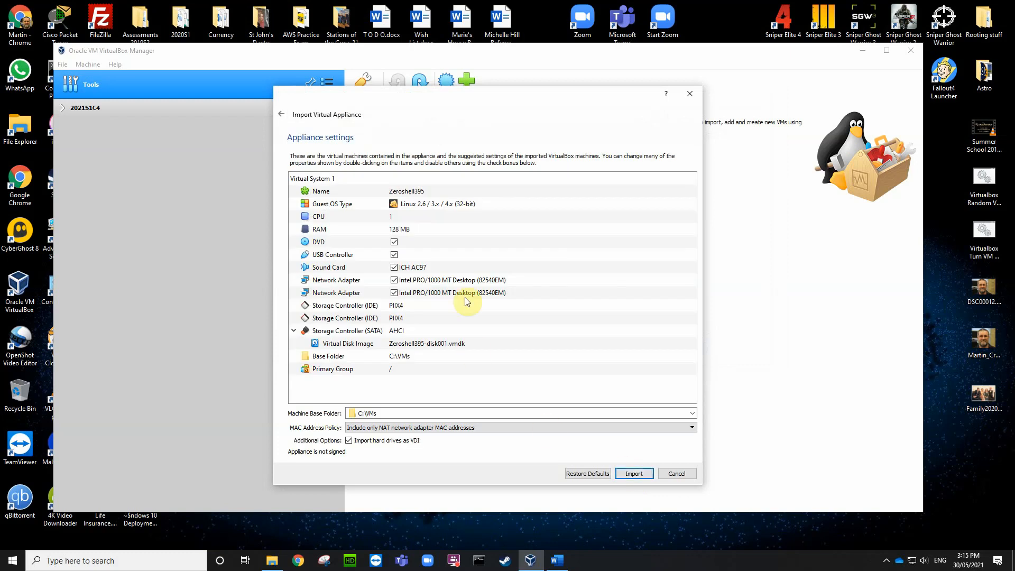
Step: Name the VM C4Firewall with disk C4Firewall.vdi, generate new MAC addresses, and import
double_click(424, 194)
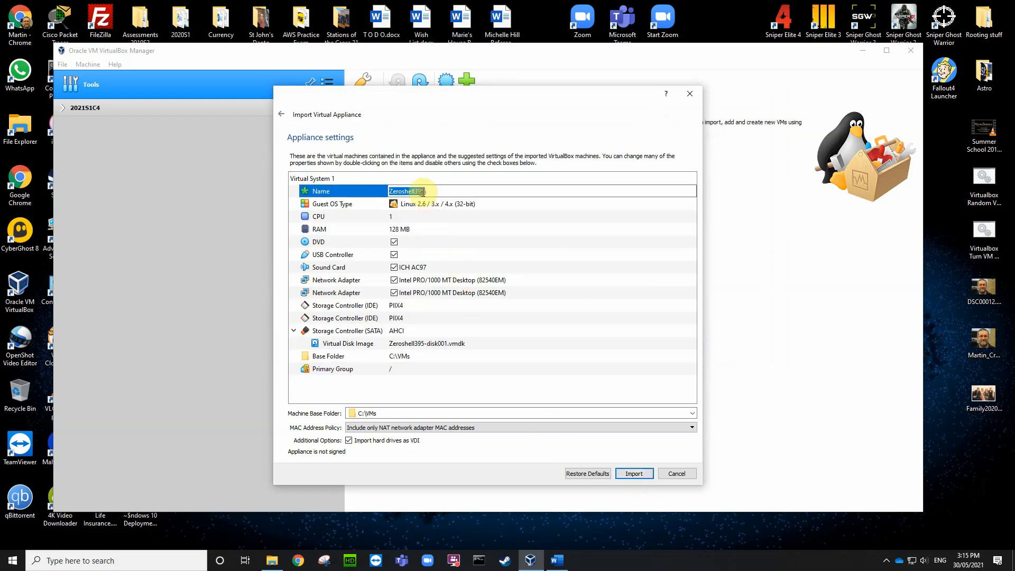
type("C4Firewall")
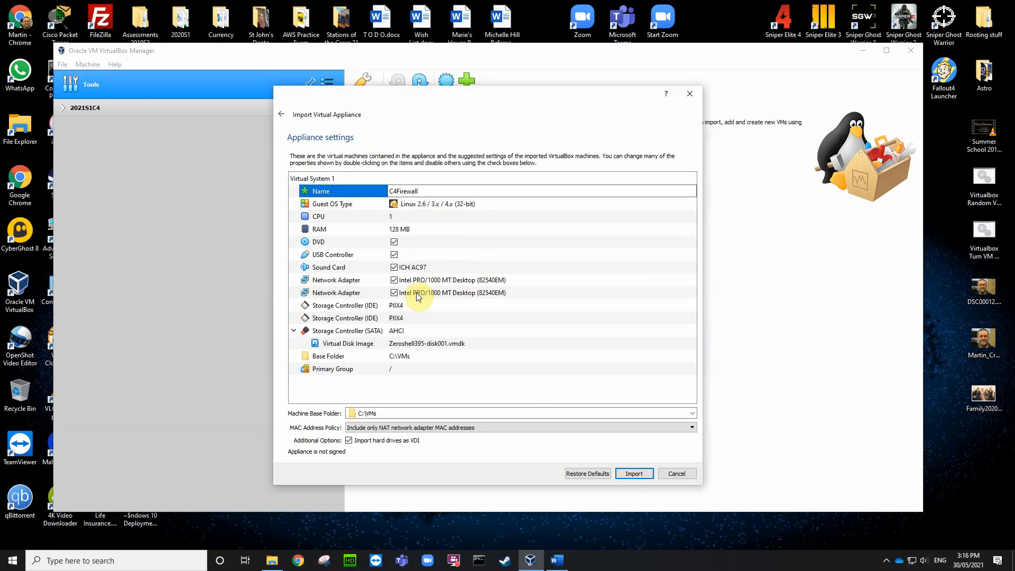
left_click(452, 341)
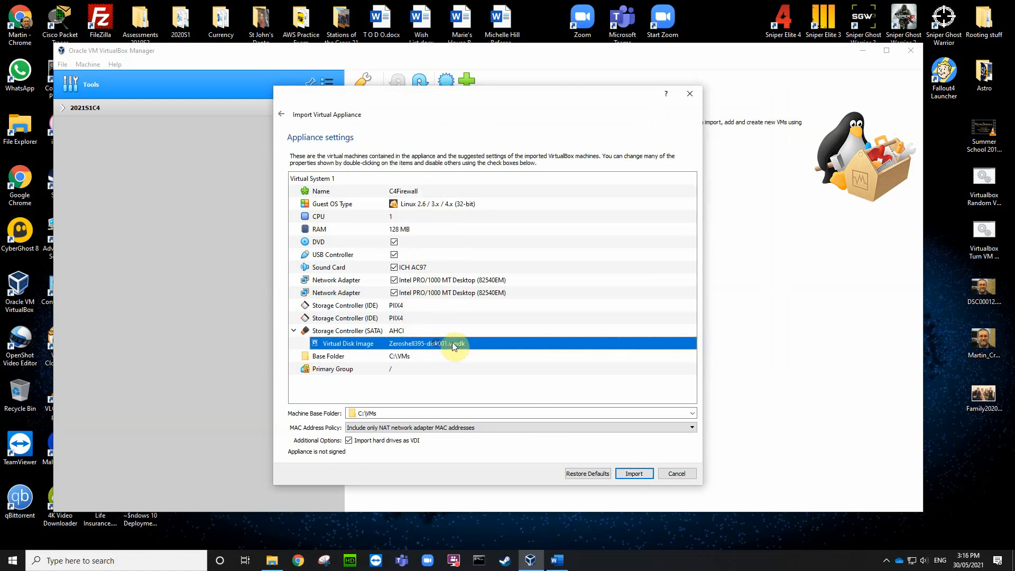
double_click(447, 342)
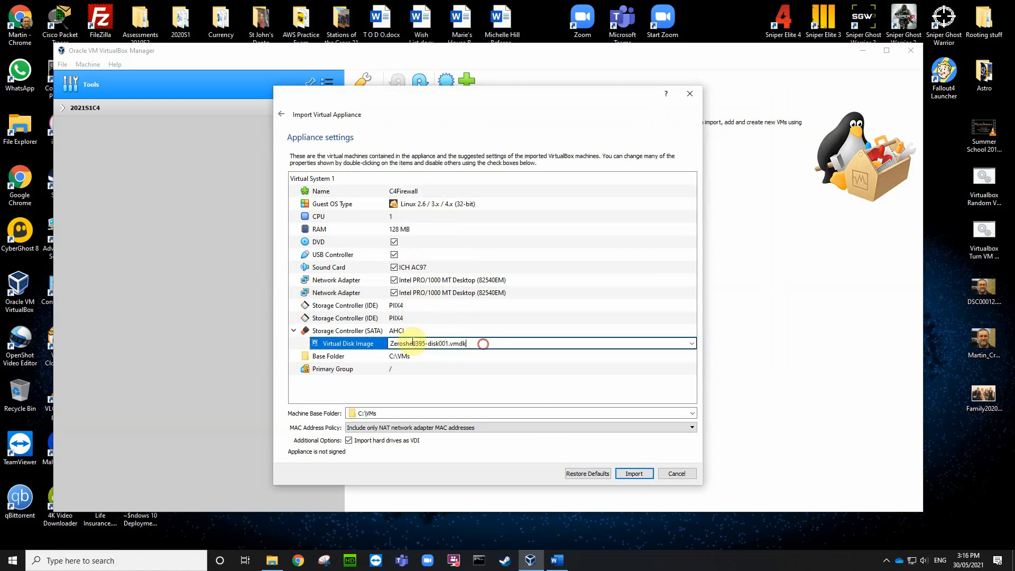
left_click_drag(467, 343, 352, 343)
type("C4")
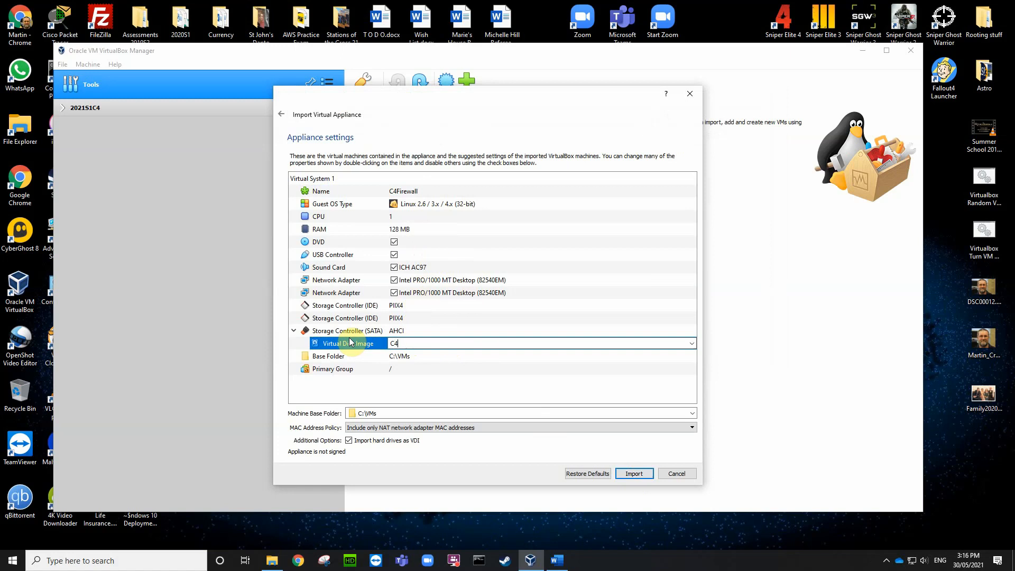
type("Firewall.vdi")
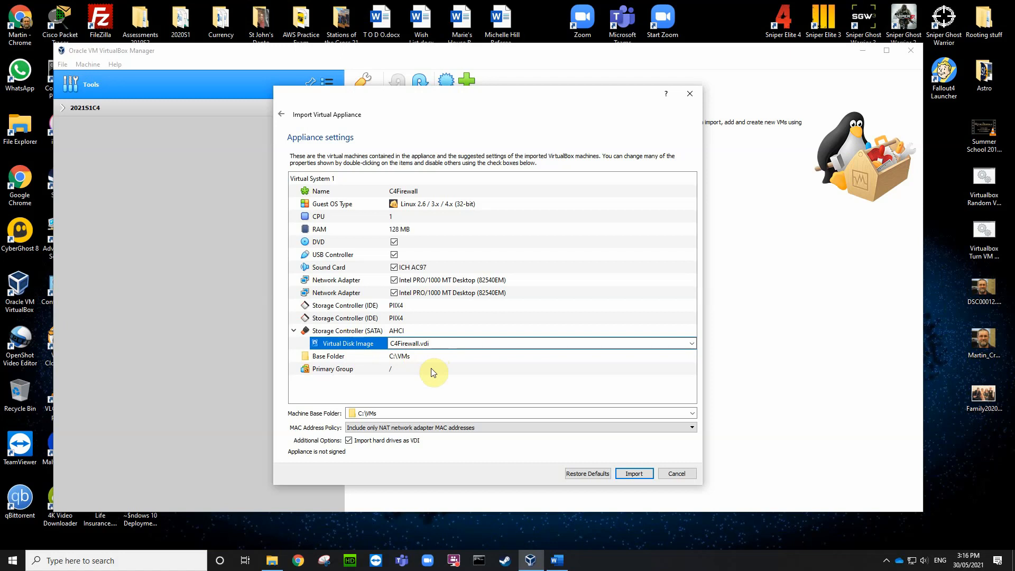
left_click(449, 361)
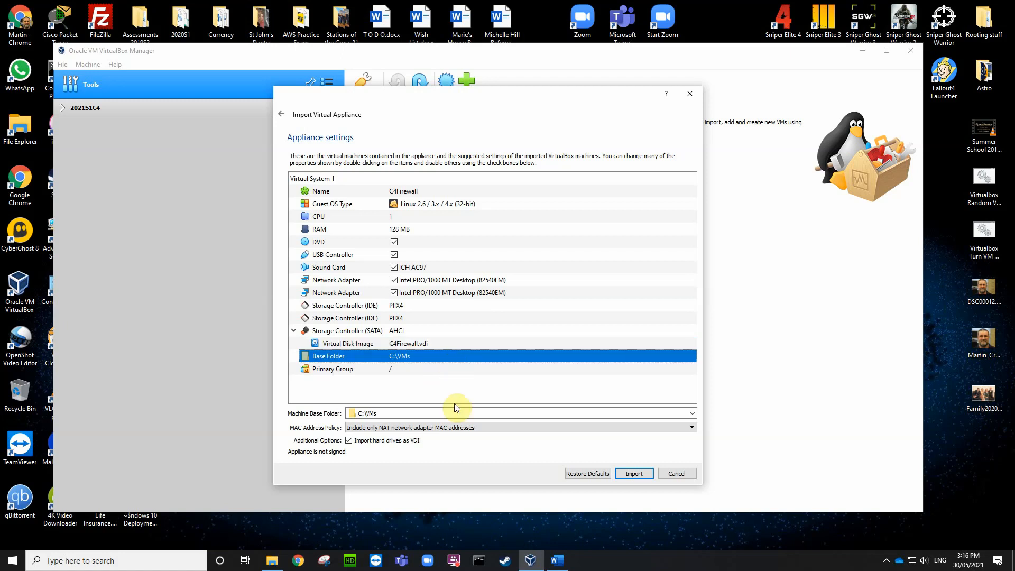
left_click(551, 428)
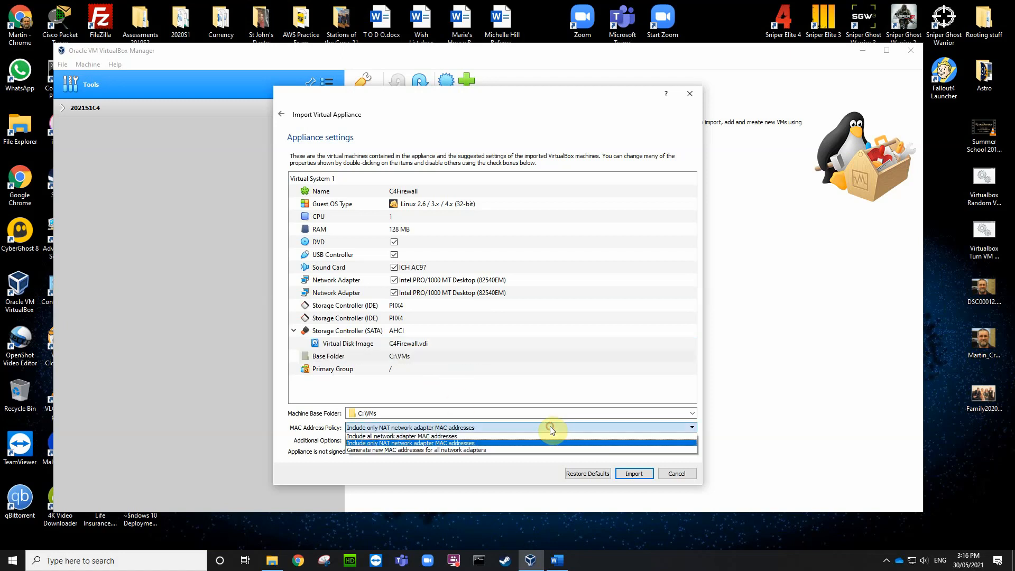
left_click(453, 450)
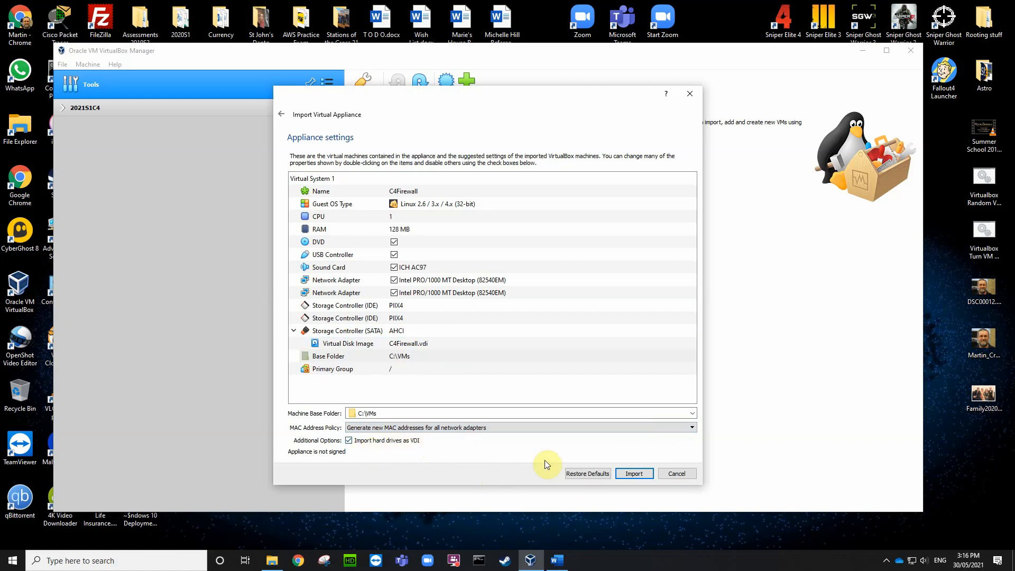
left_click(634, 474)
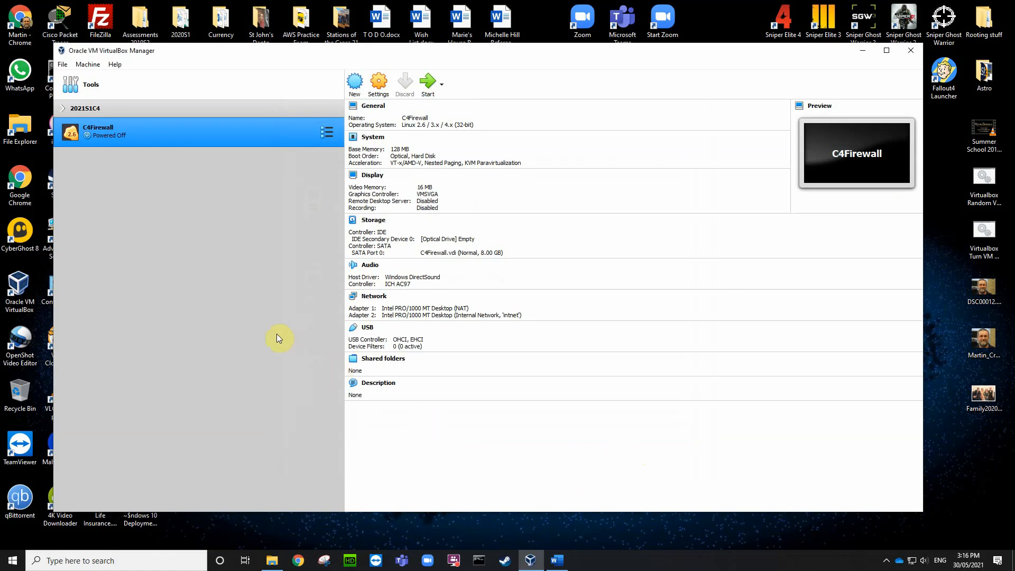
Step: Boot C4Firewall to its GRUB menu, then close it with 'Power off the machine'
left_click(201, 135)
double_click(201, 136)
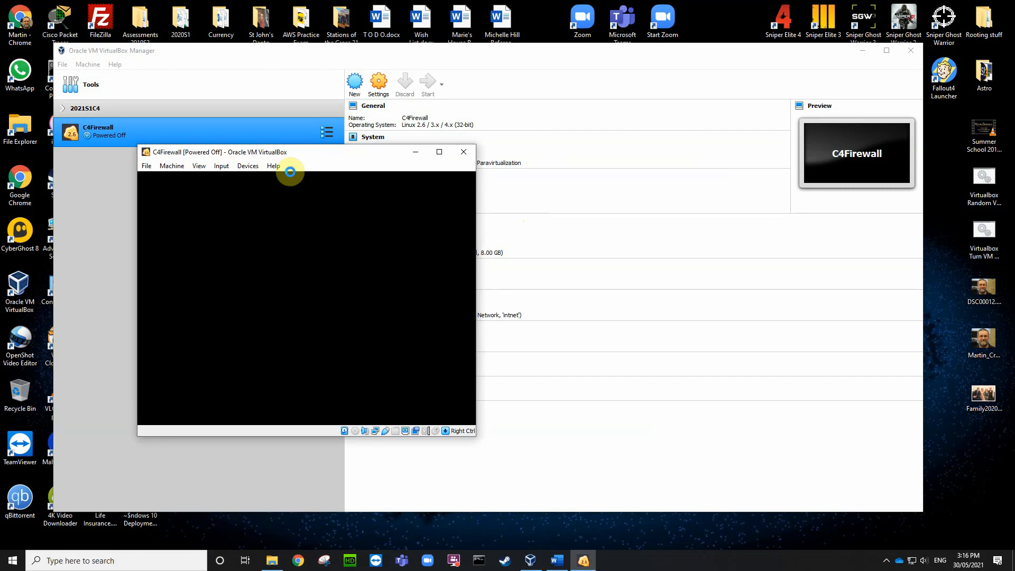
left_click(147, 166)
left_click(167, 223)
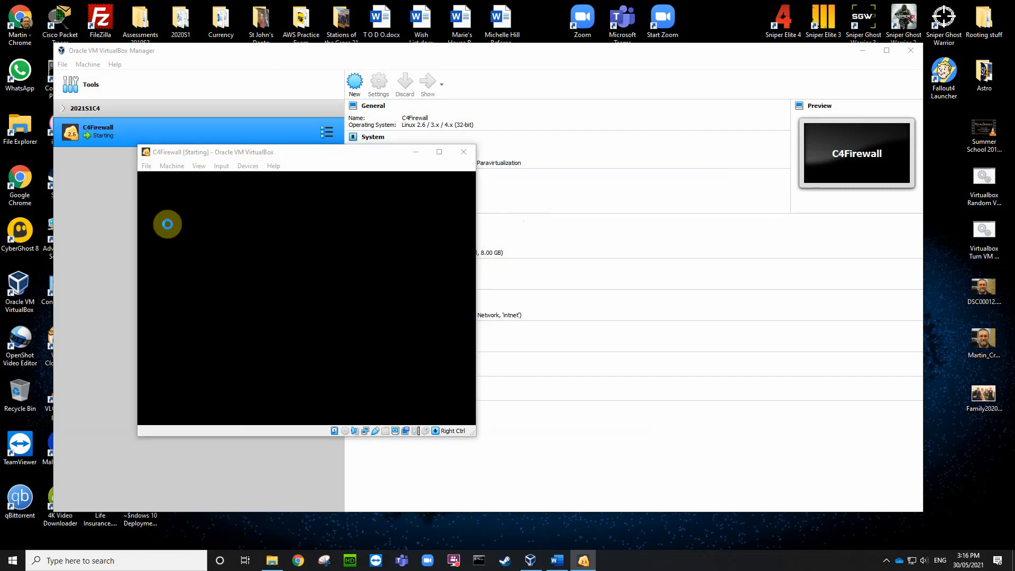
left_click(172, 166)
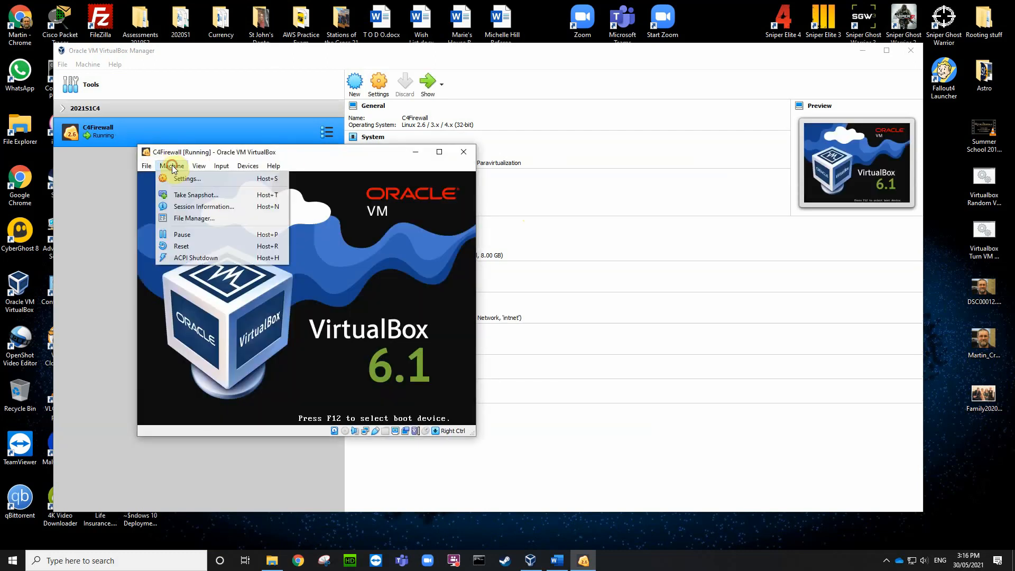
left_click(145, 167)
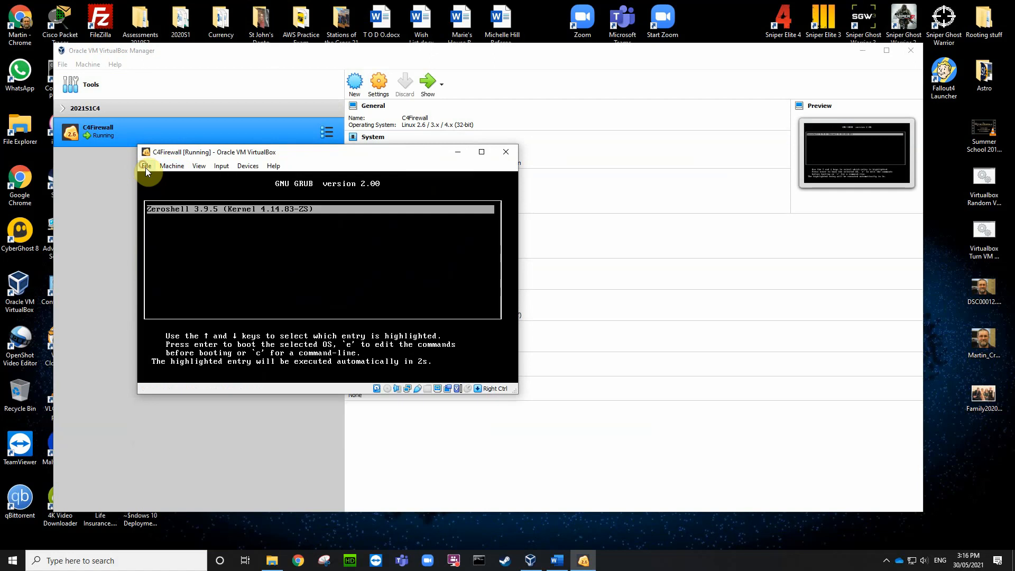
left_click(145, 167)
left_click(167, 224)
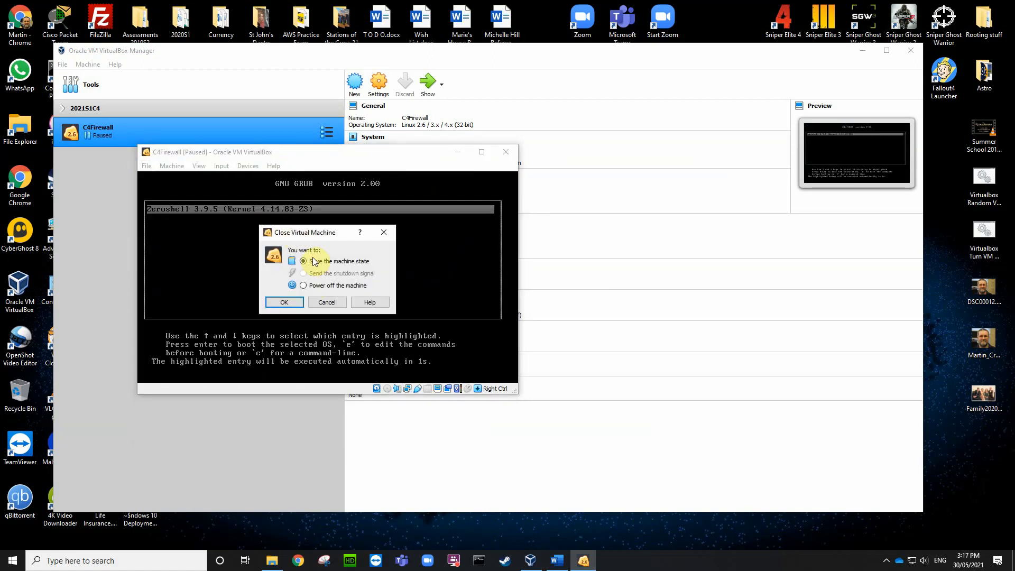
left_click(294, 303)
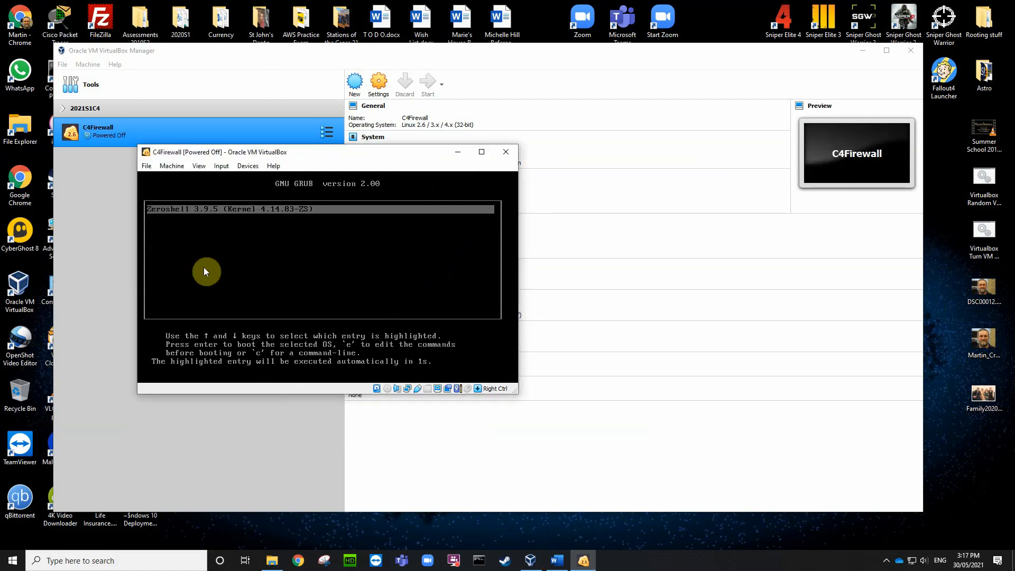
Step: Put C4Firewall into a new group named C4 Deploy and select the machine
right_click(162, 132)
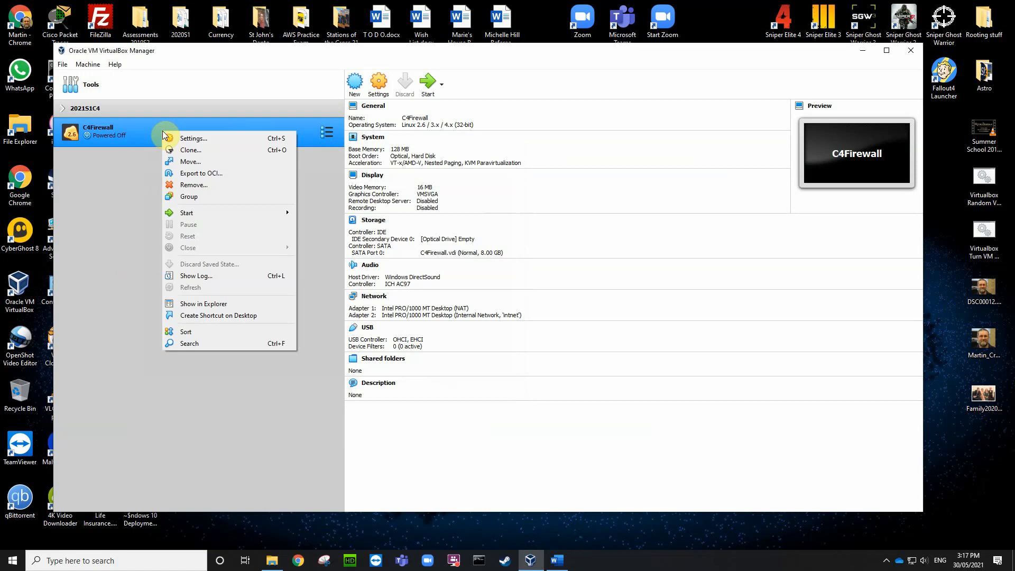
left_click(193, 197)
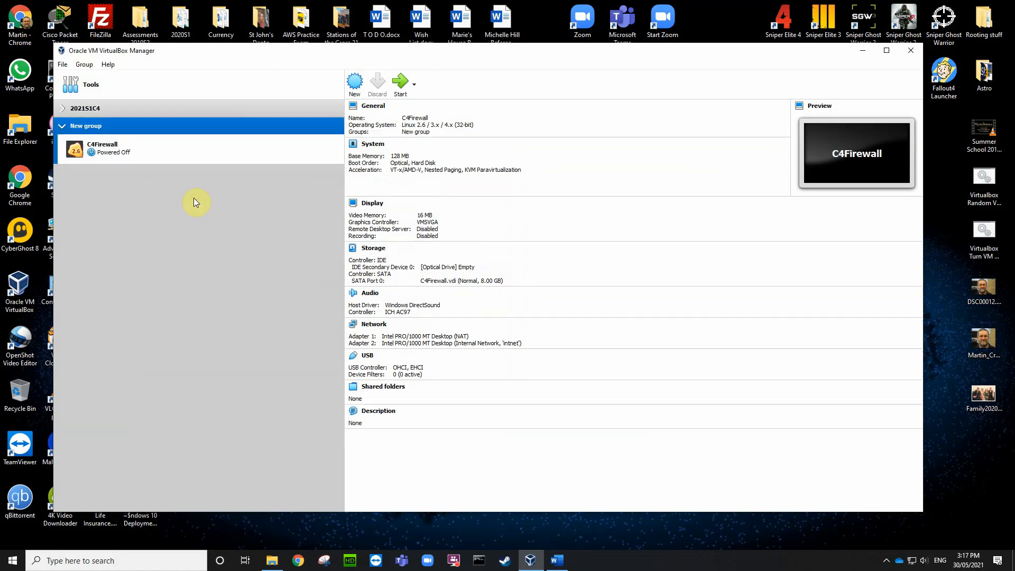
right_click(99, 125)
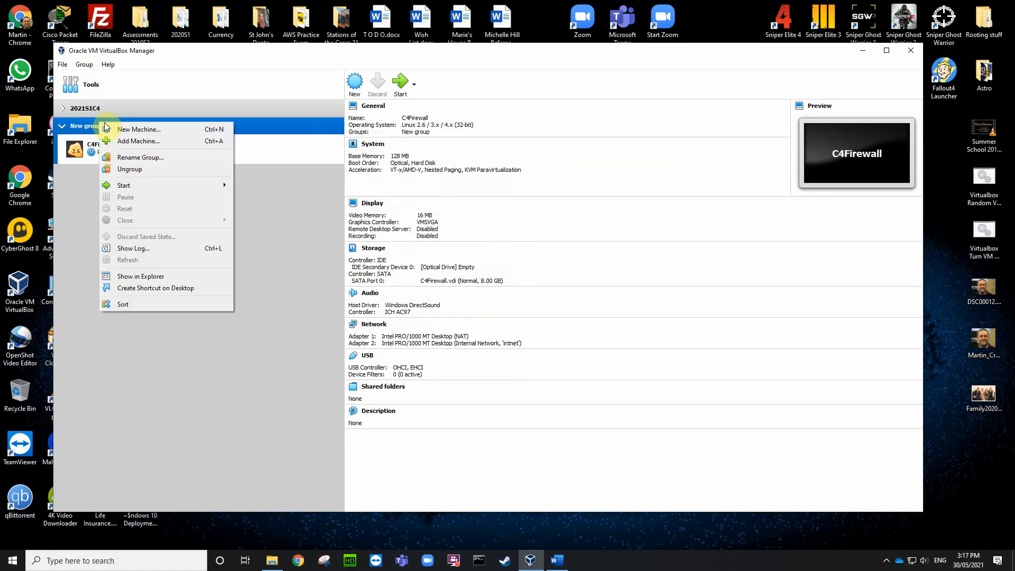
left_click(125, 155)
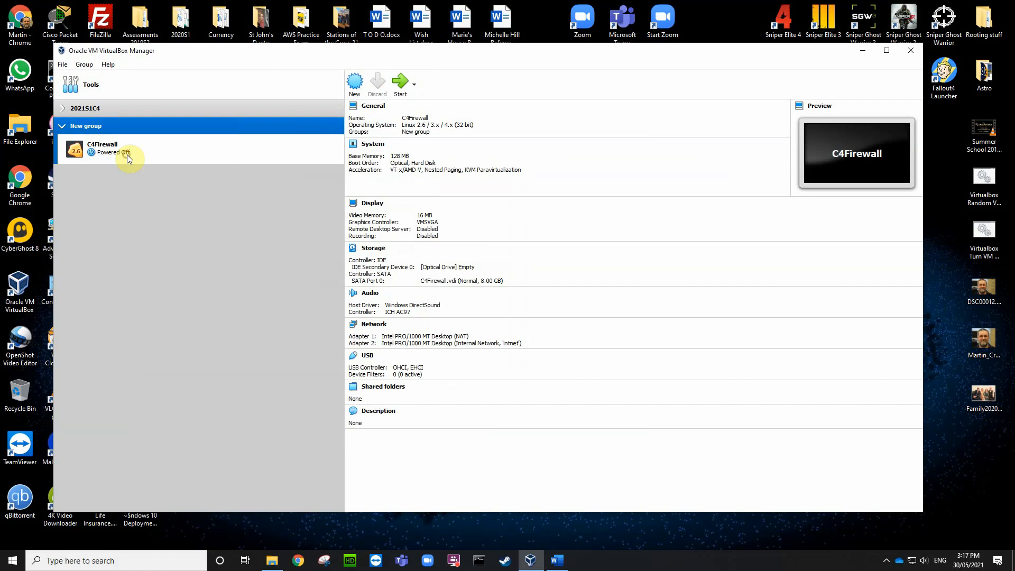
key("BackSpace")
key("BackSpace")
key("BackSpace")
key("BackSpace")
key("BackSpace")
key("BackSpace")
key("BackSpace")
key("BackSpace")
key("BackSpace")
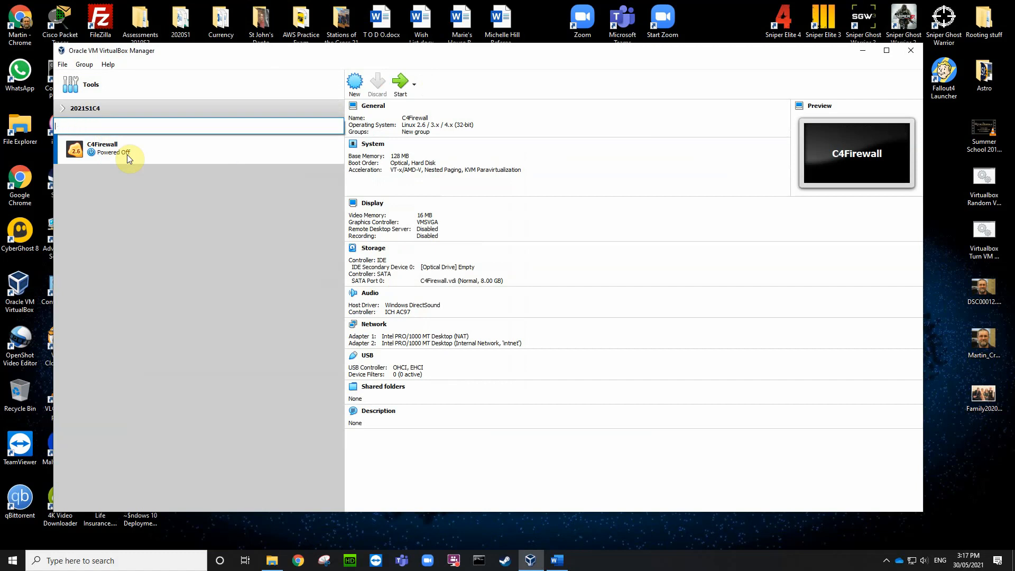
type("C4 Deploy")
key("Return")
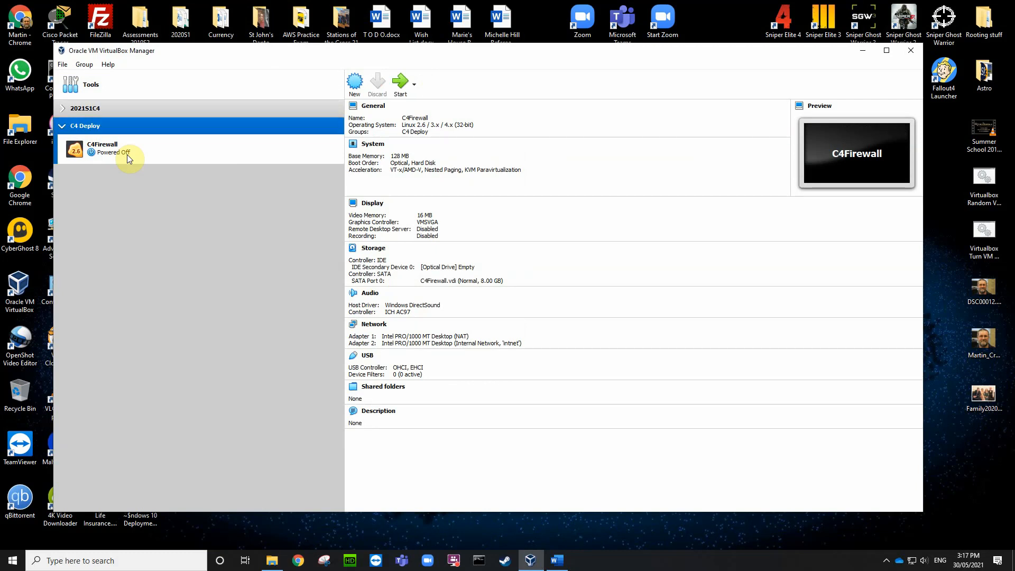
left_click(177, 154)
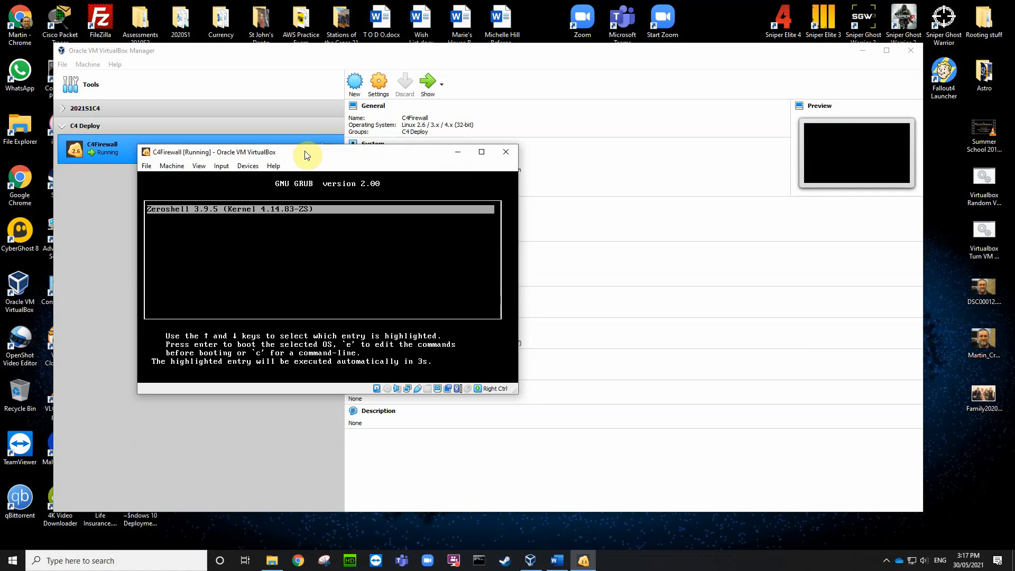
left_click(309, 148)
left_click_drag(309, 148, 286, 102)
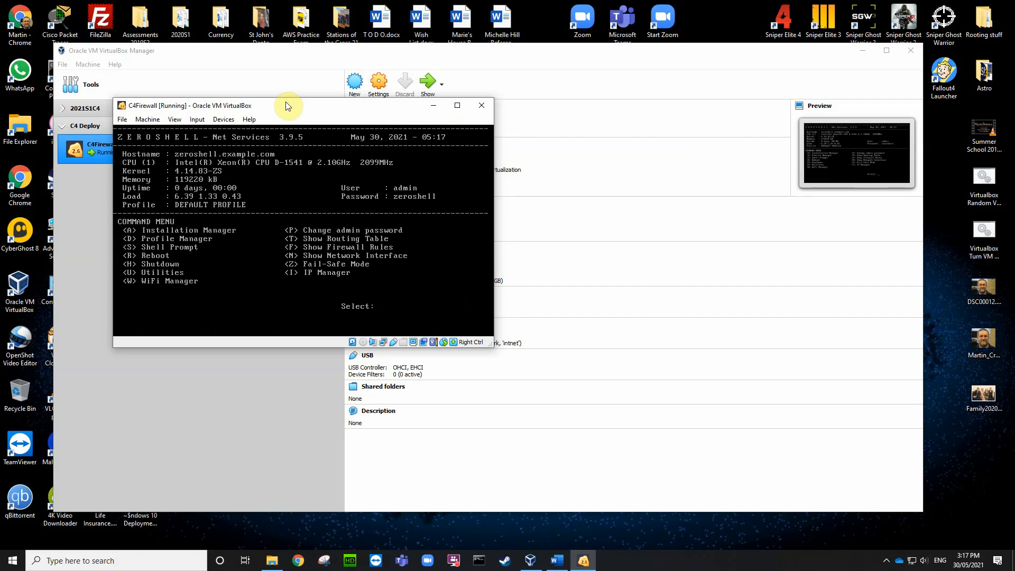
key("i")
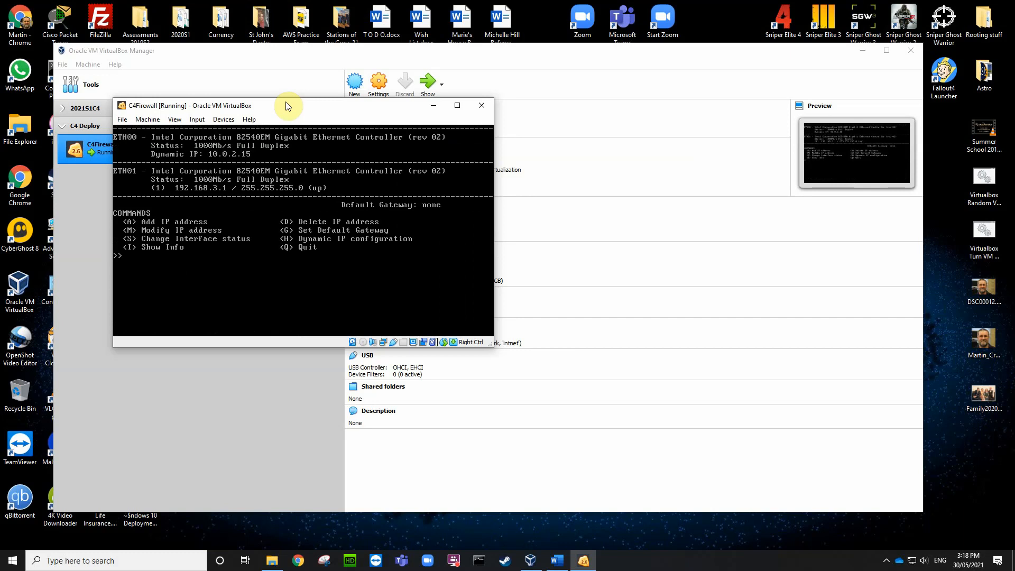
key("q")
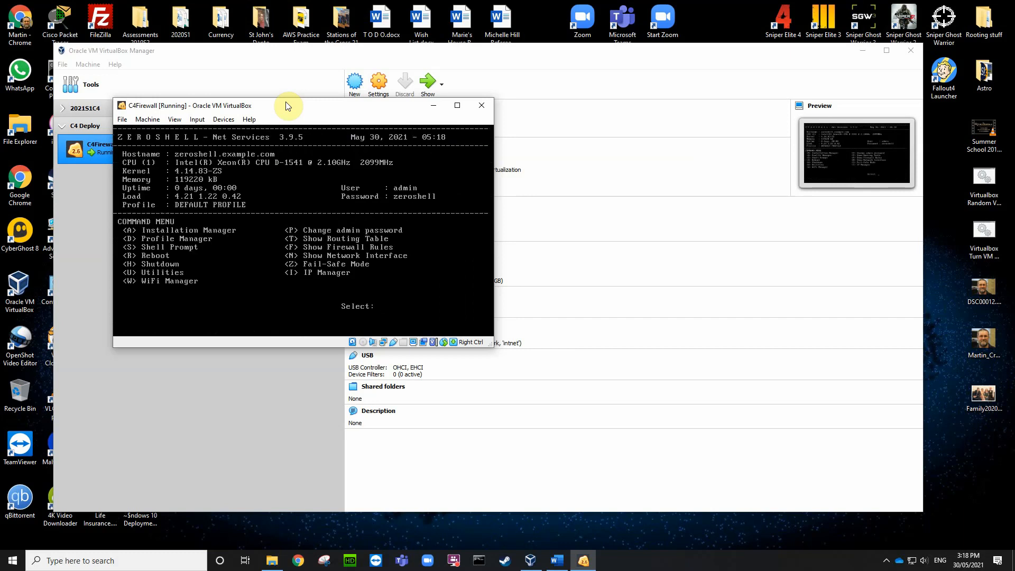
type("shell ~> ")
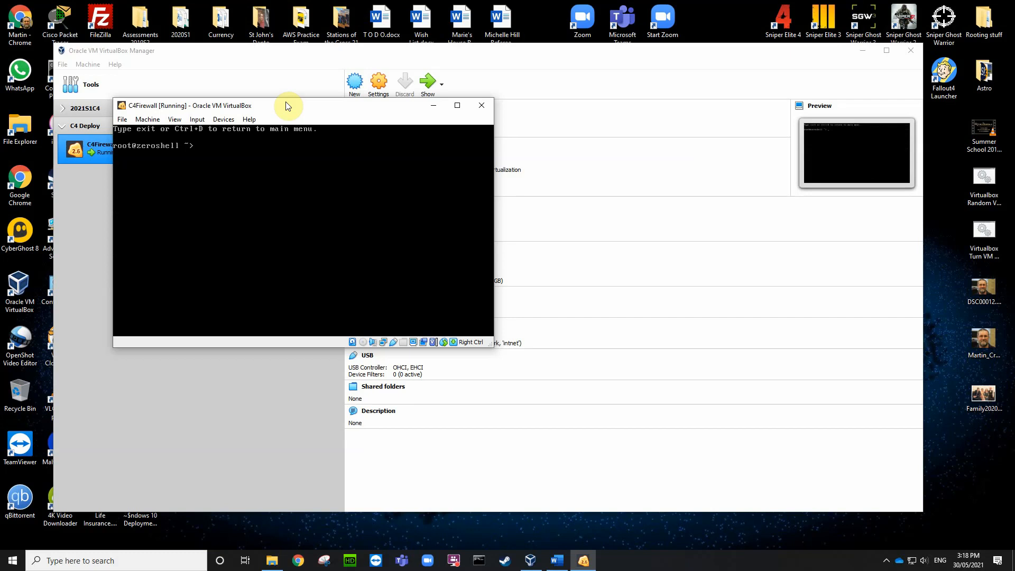
type("ping www.google.com")
key("Return")
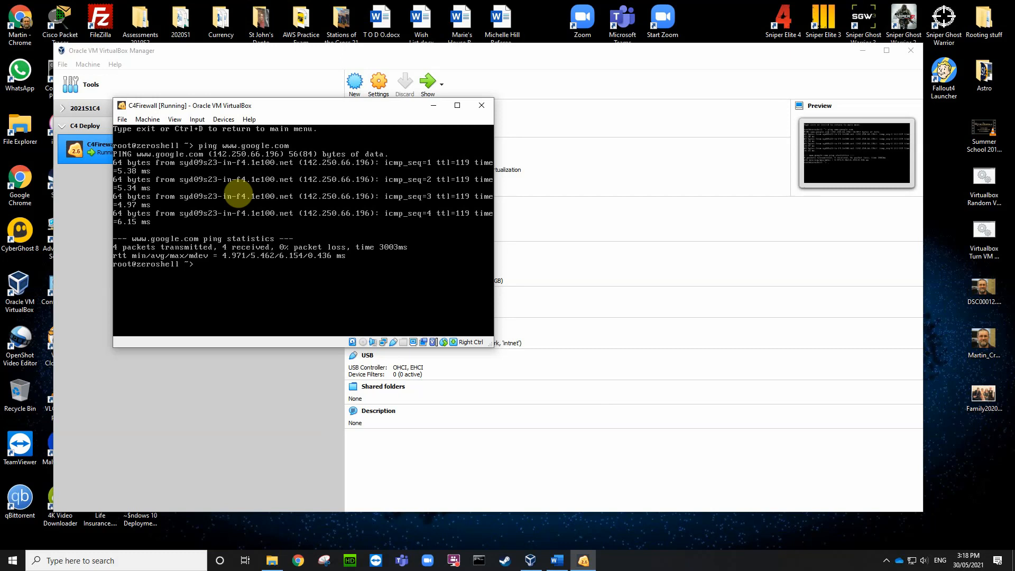
type("it")
key("Return")
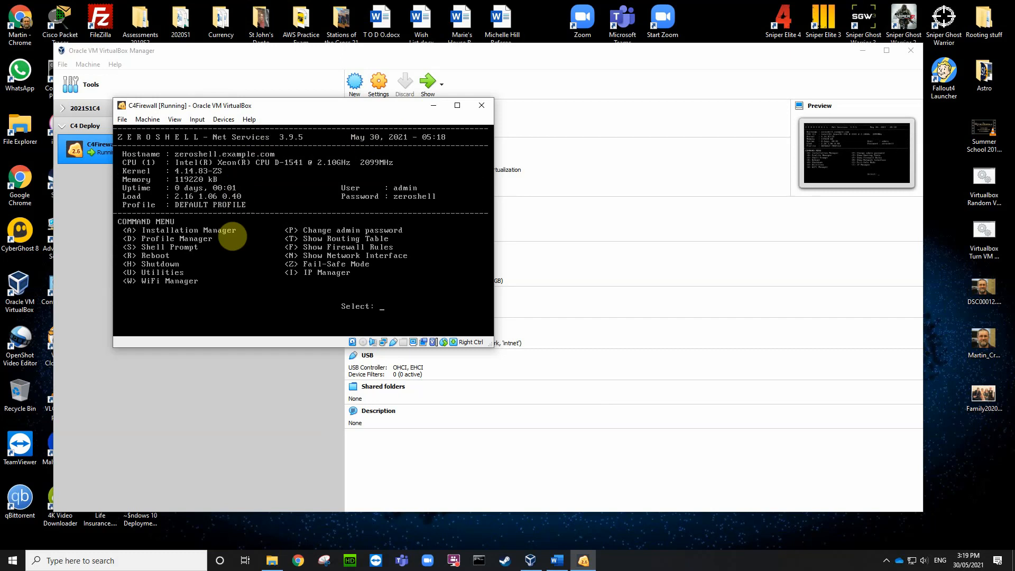
Step: Minimize the C4Firewall console and start the Import Appliance wizard
left_click(435, 108)
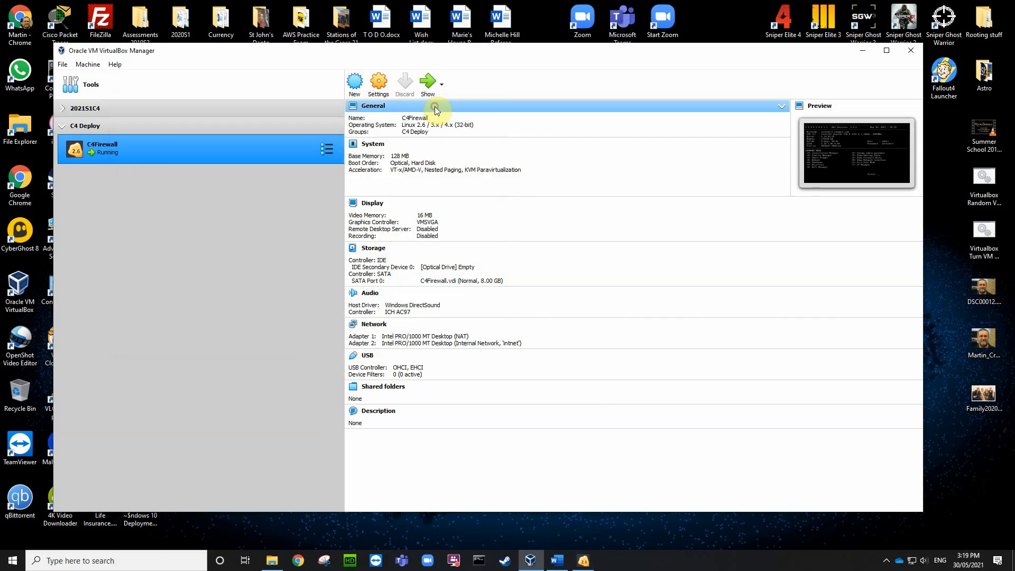
left_click(62, 64)
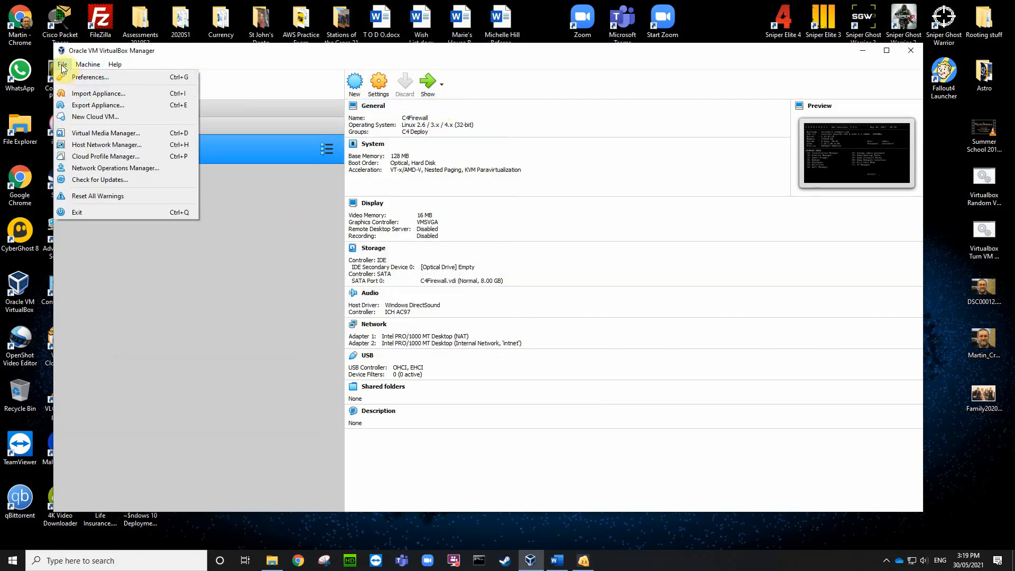
left_click(78, 93)
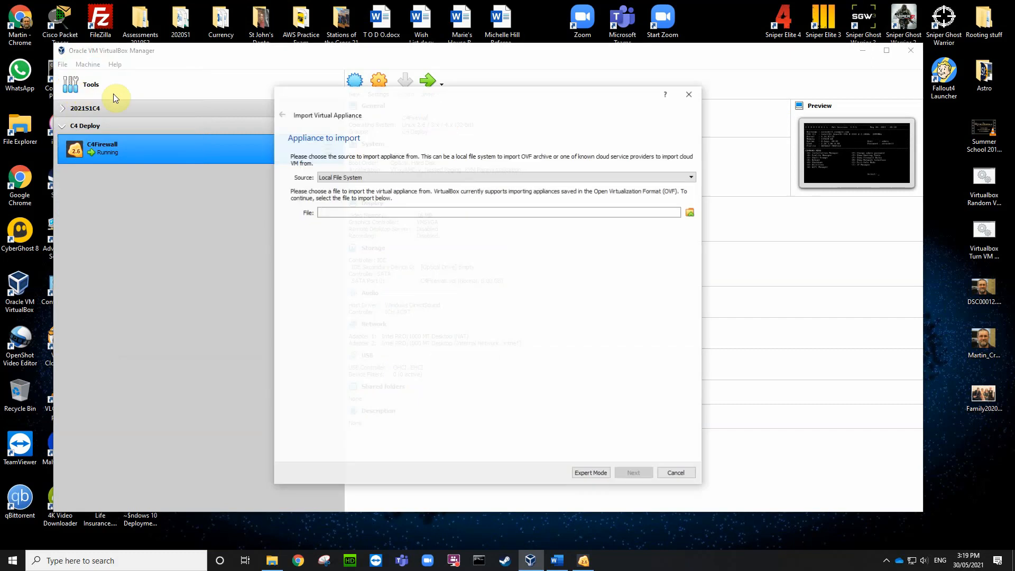
Step: Browse to T:\VBOX Templates and choose Server2019sysprepped.ova as the appliance file
left_click(691, 212)
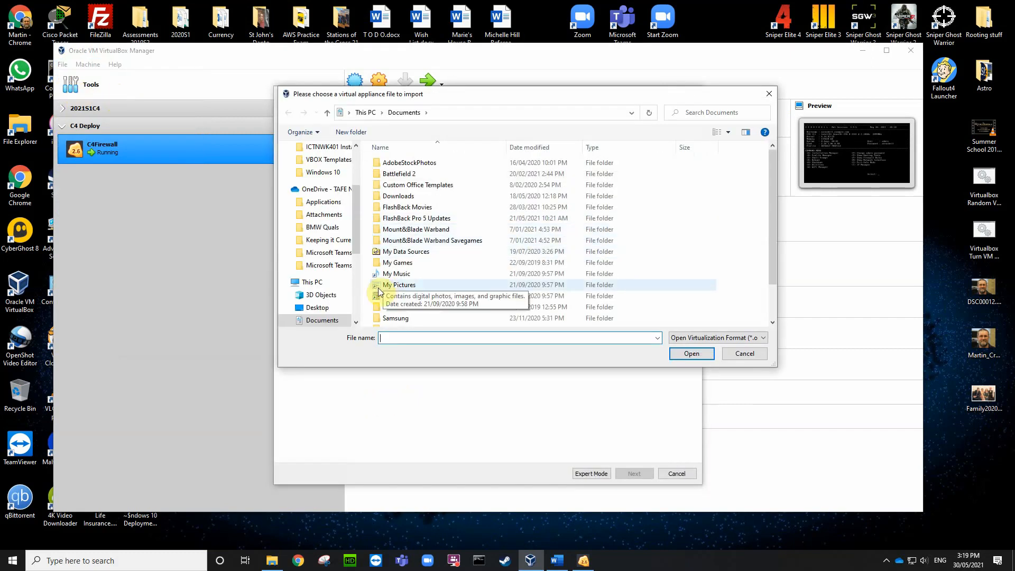
scroll(344, 313, "down", 1)
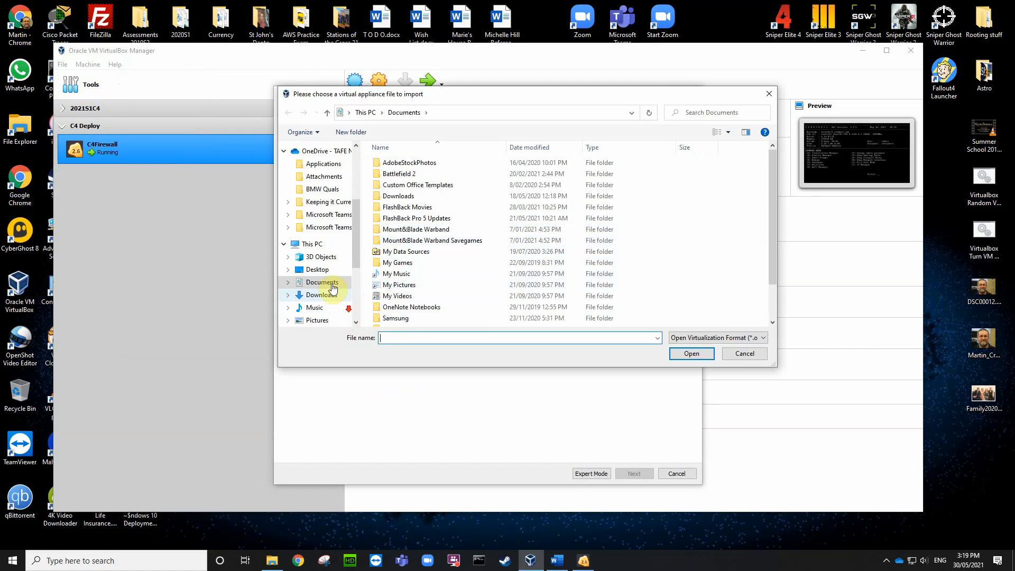
left_click(335, 244)
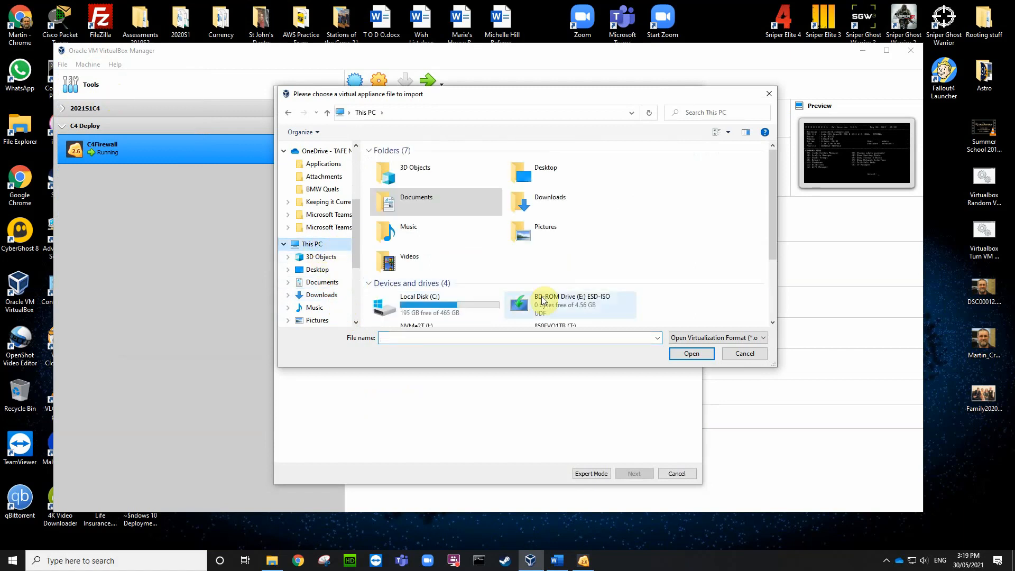
scroll(466, 291, "down", 2)
scroll(288, 313, "down", 2)
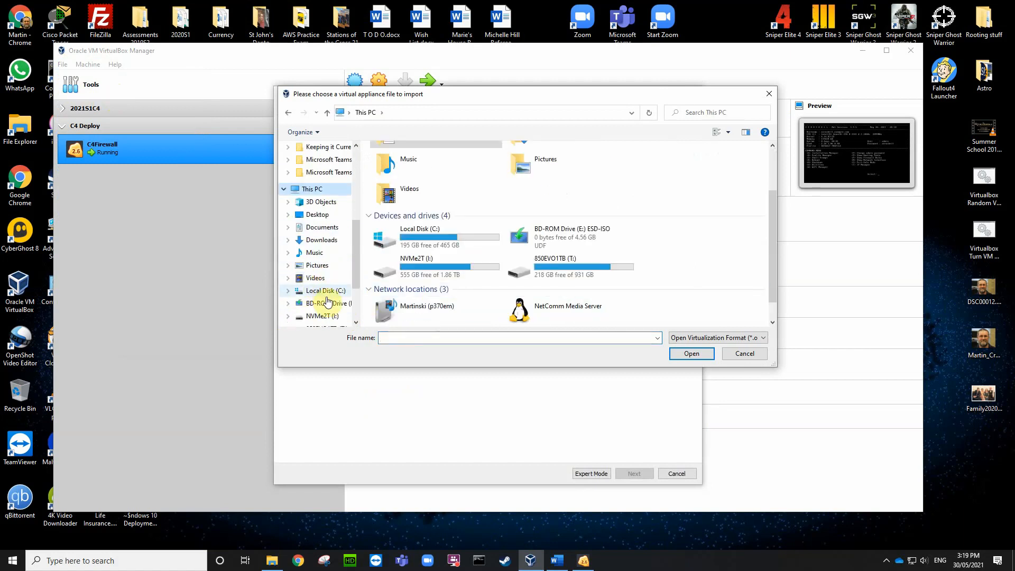
scroll(336, 300, "down", 1)
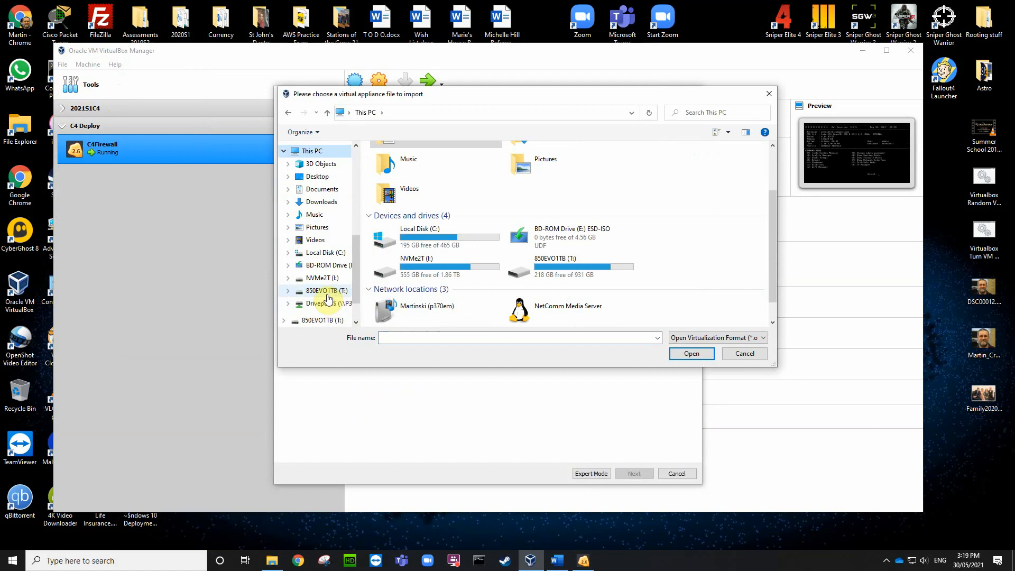
left_click(325, 293)
scroll(442, 266, "down", 10)
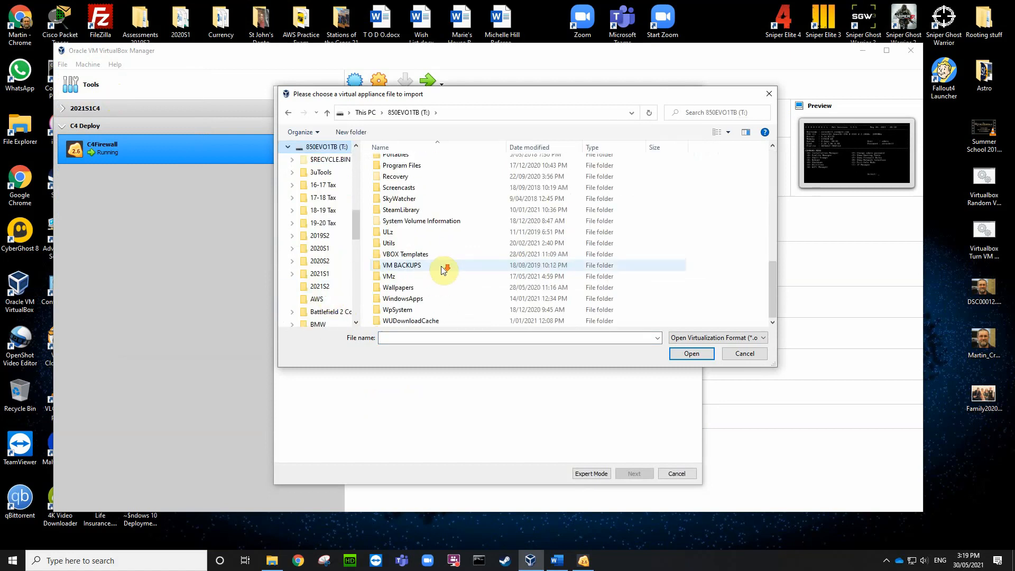
left_click(432, 257)
double_click(431, 257)
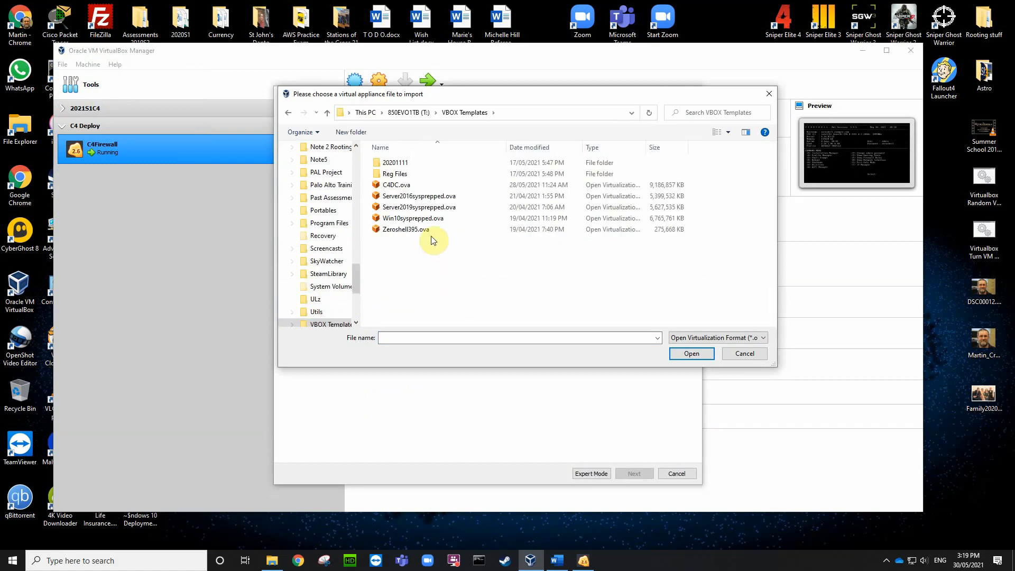
left_click(430, 208)
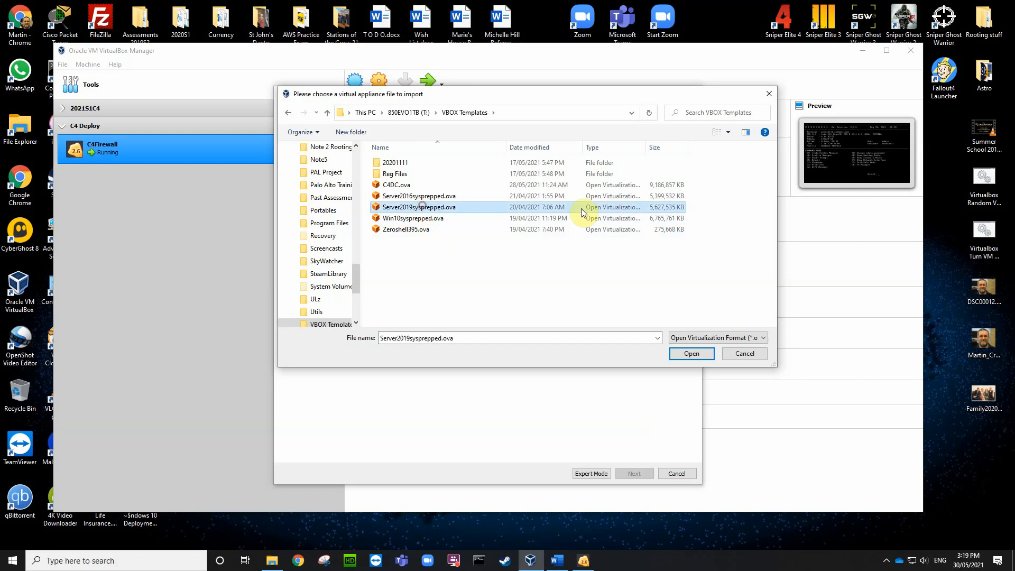
left_click(693, 354)
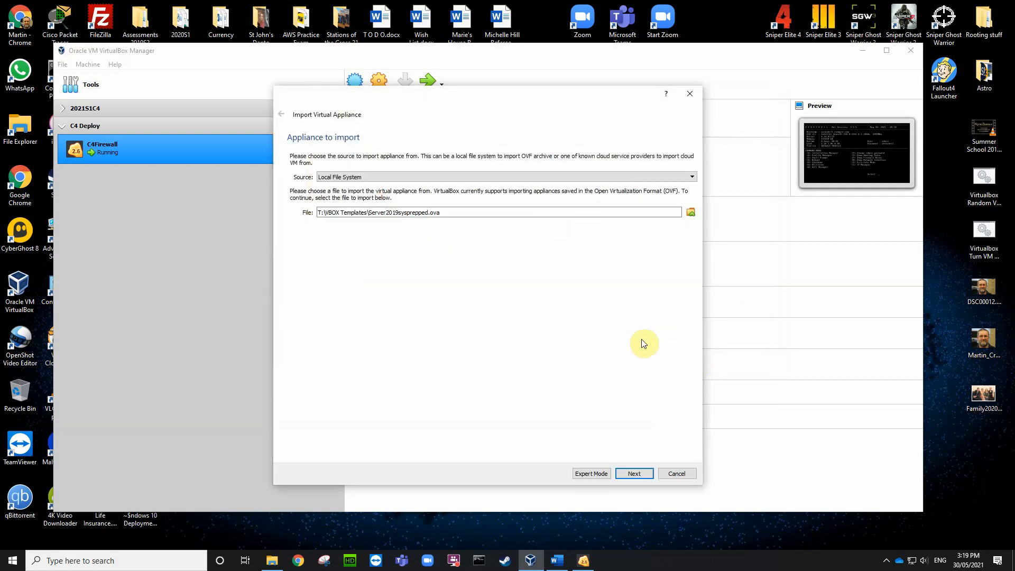
Step: Continue to the appliance settings and rename the machine to C4DC
left_click(638, 473)
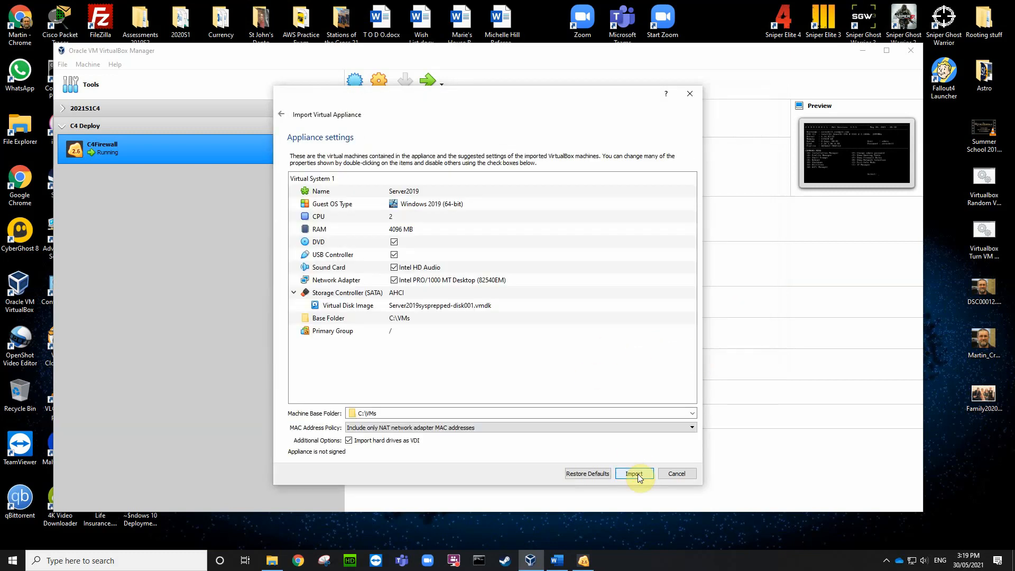
double_click(413, 191)
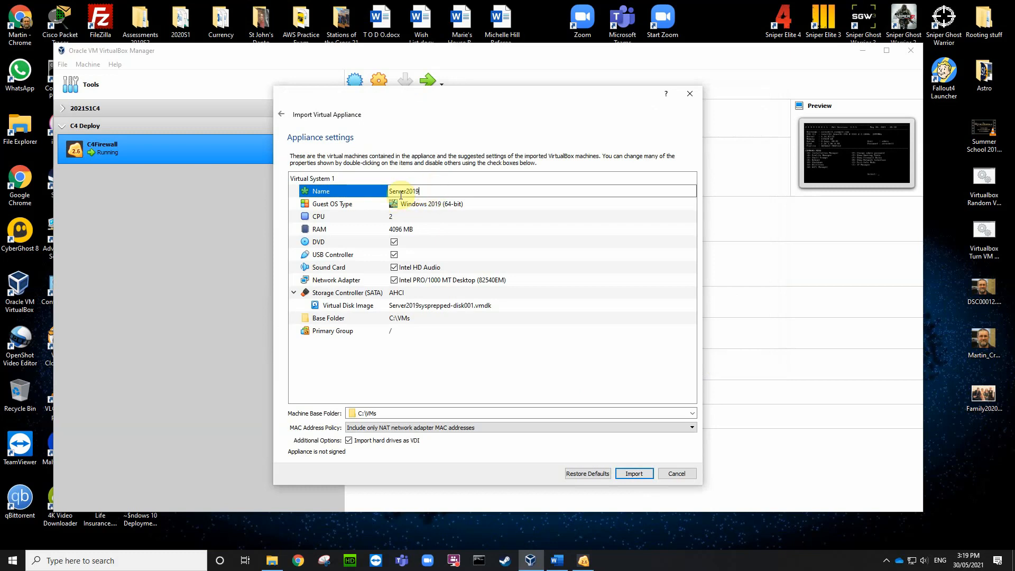
left_click(390, 191)
type("C")
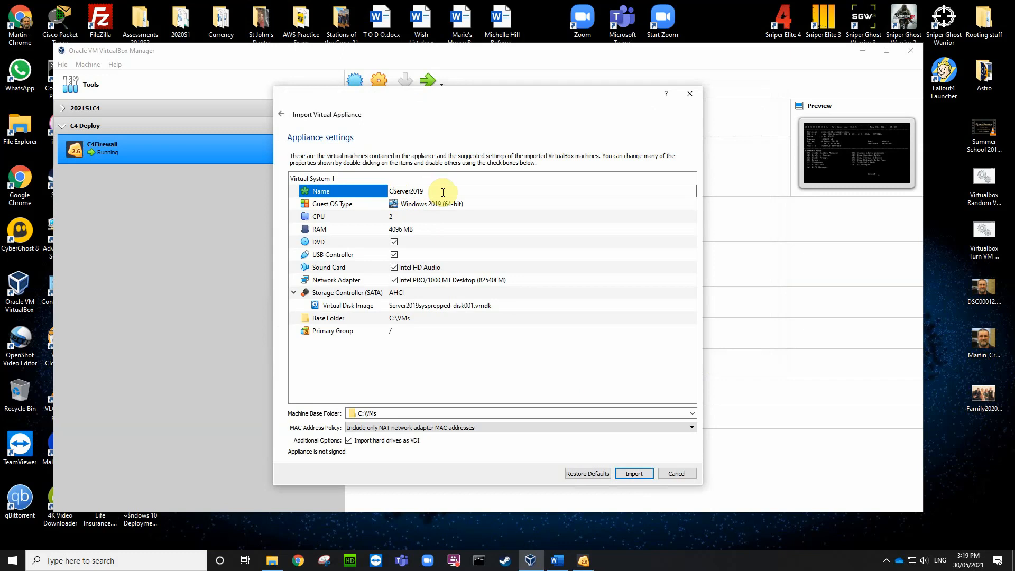
type("4DC")
key("Delete")
key("Delete")
key("Delete")
key("Delete")
key("Delete")
key("Delete")
key("Delete")
key("Delete")
key("Delete")
key("Delete")
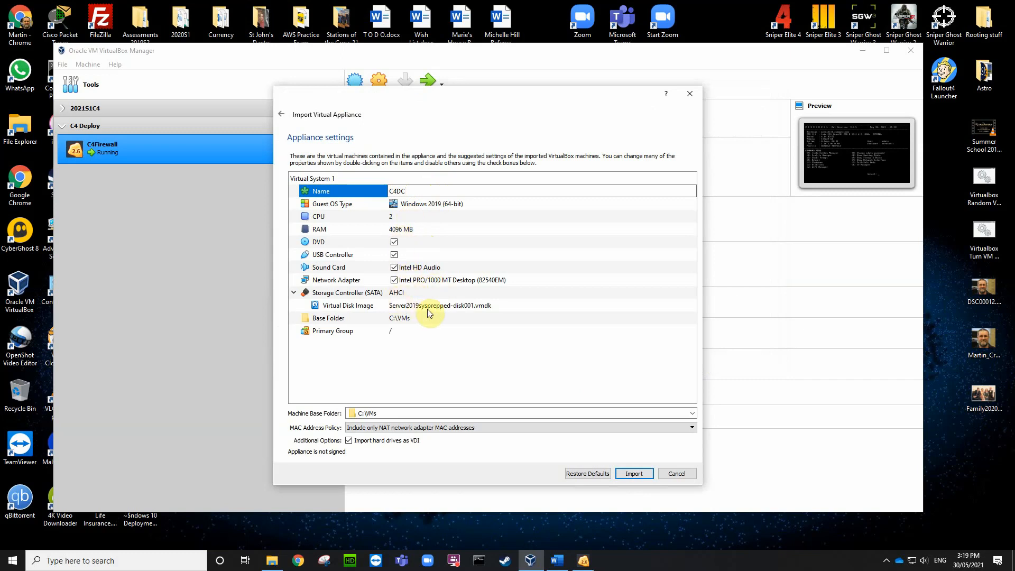
left_click(476, 307)
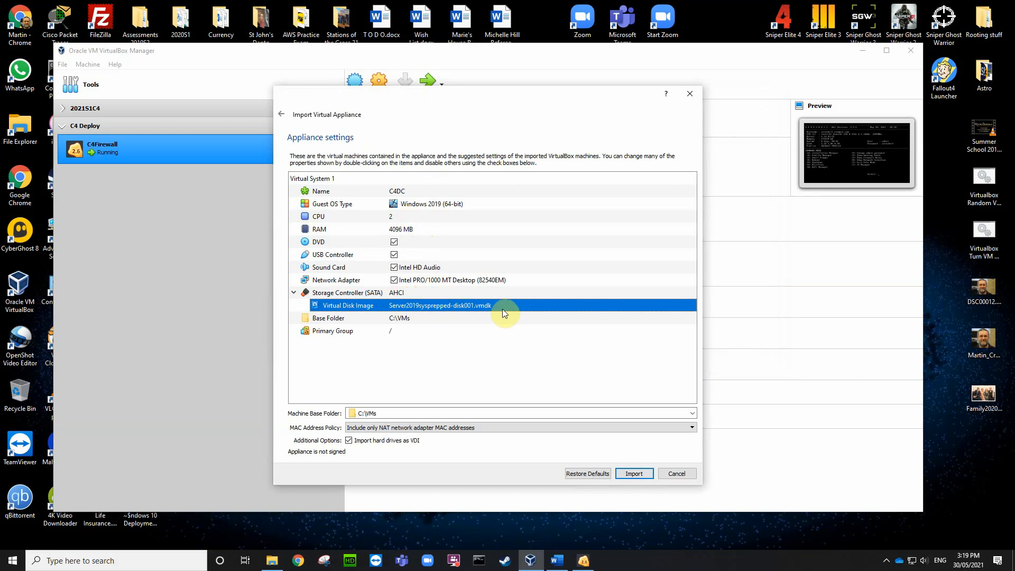
Step: Rename the disk image to C4DC.vdi, generate new MAC addresses for all adapters, and import
left_click(484, 306)
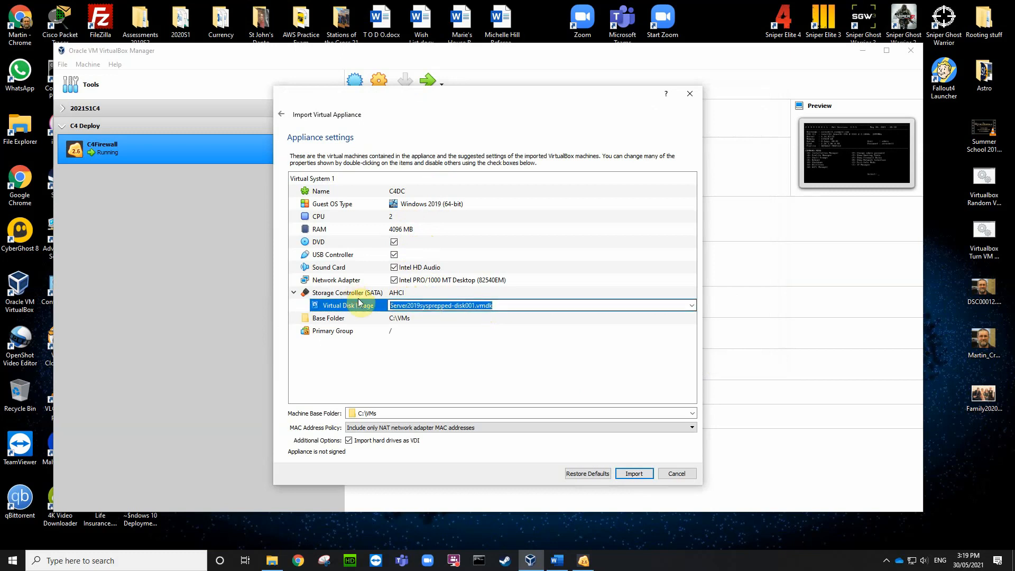
type("C")
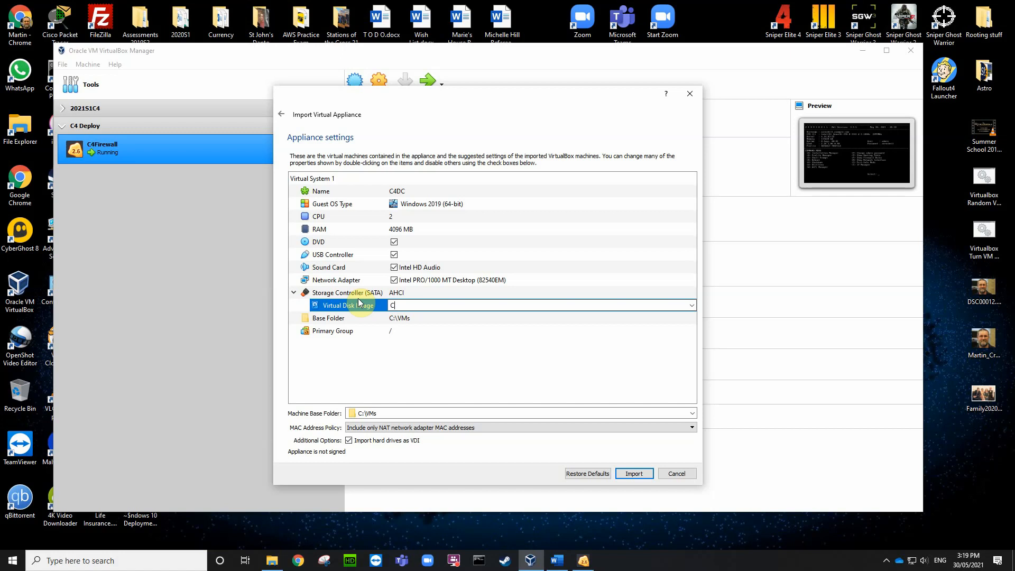
type("4DC.vdi")
left_click(457, 319)
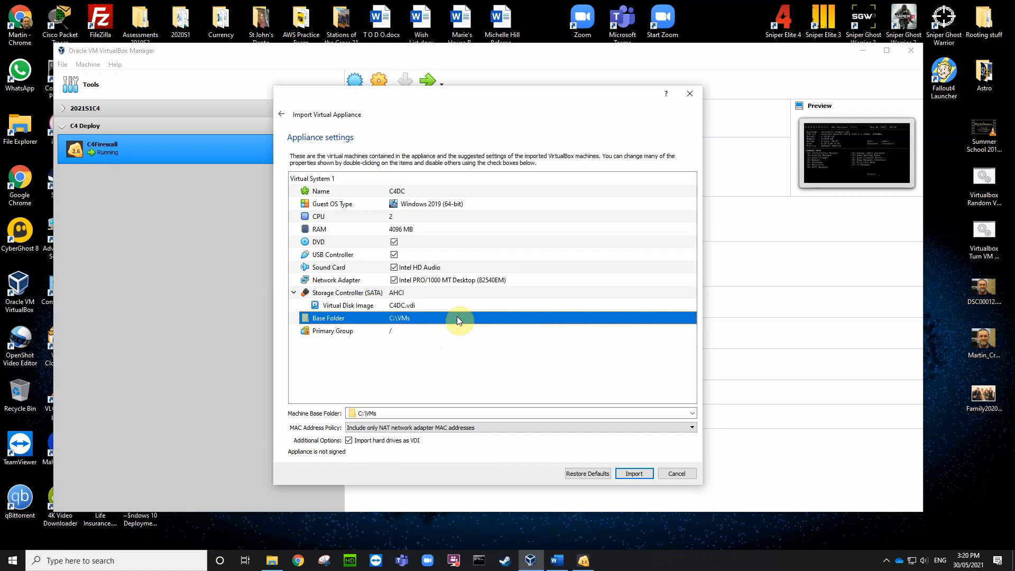
left_click(463, 433)
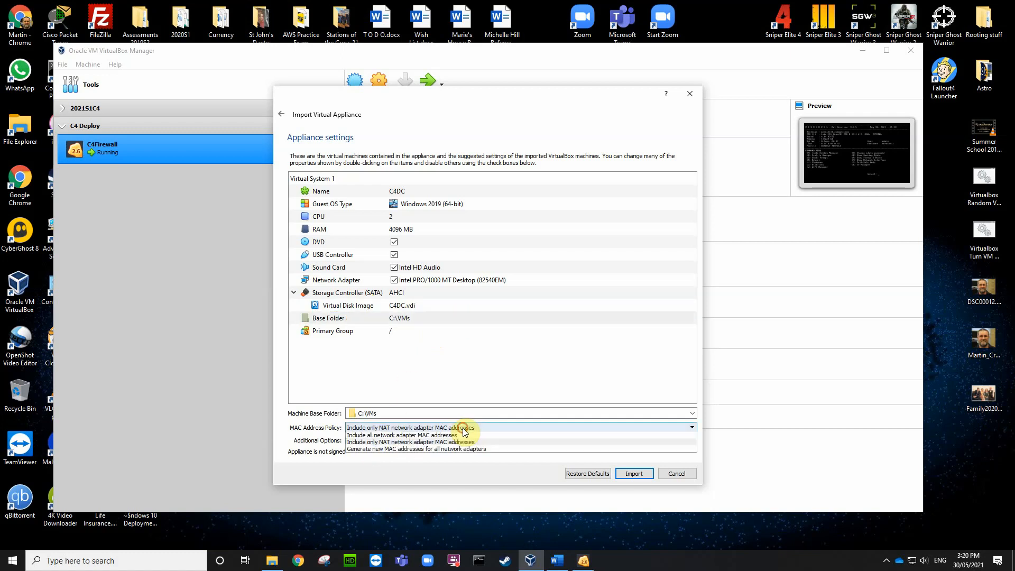
left_click(456, 449)
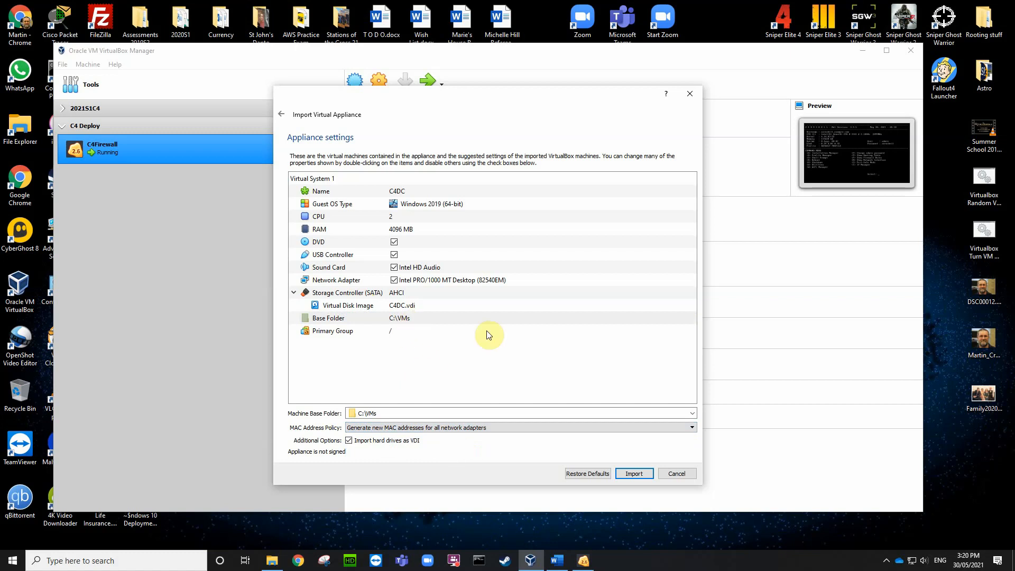
left_click(634, 474)
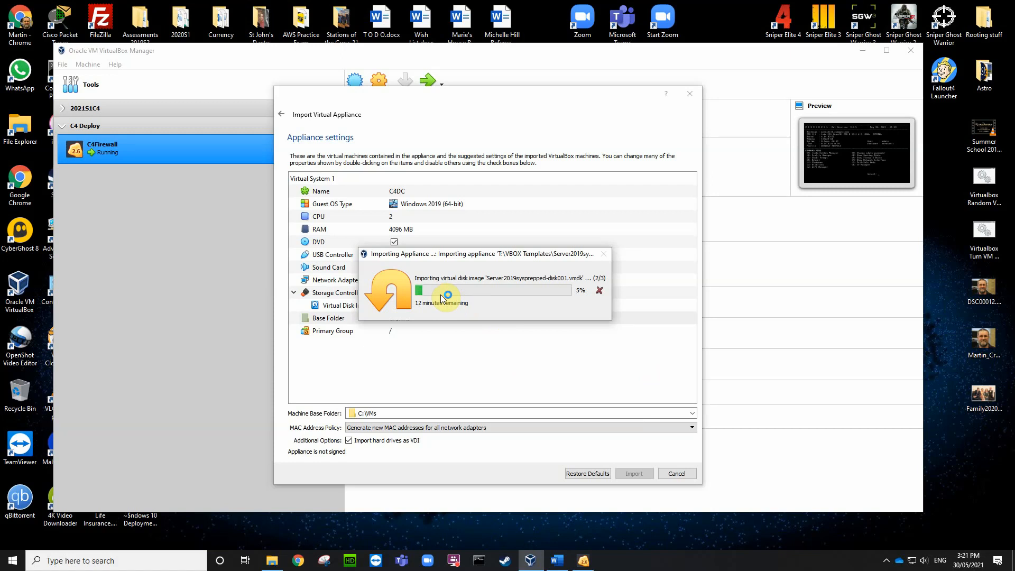
Step: Move the import progress window aside while C4DC finishes importing into C4 Deploy
left_click_drag(494, 257, 568, 315)
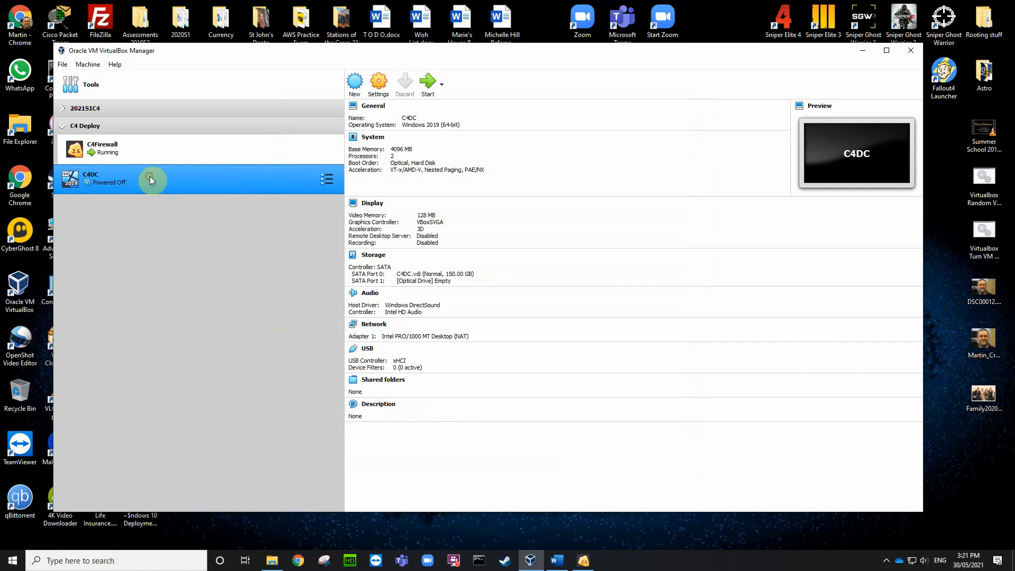
Step: Open the C4Firewall console, halt ZeroShell with H and Y, and minimize the window
left_click_drag(150, 176, 150, 163)
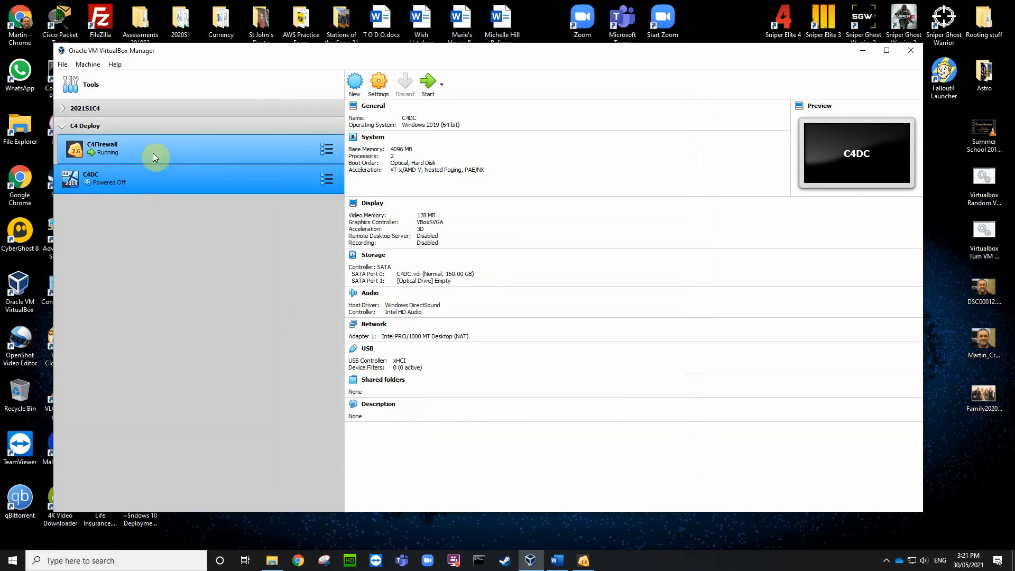
double_click(174, 153)
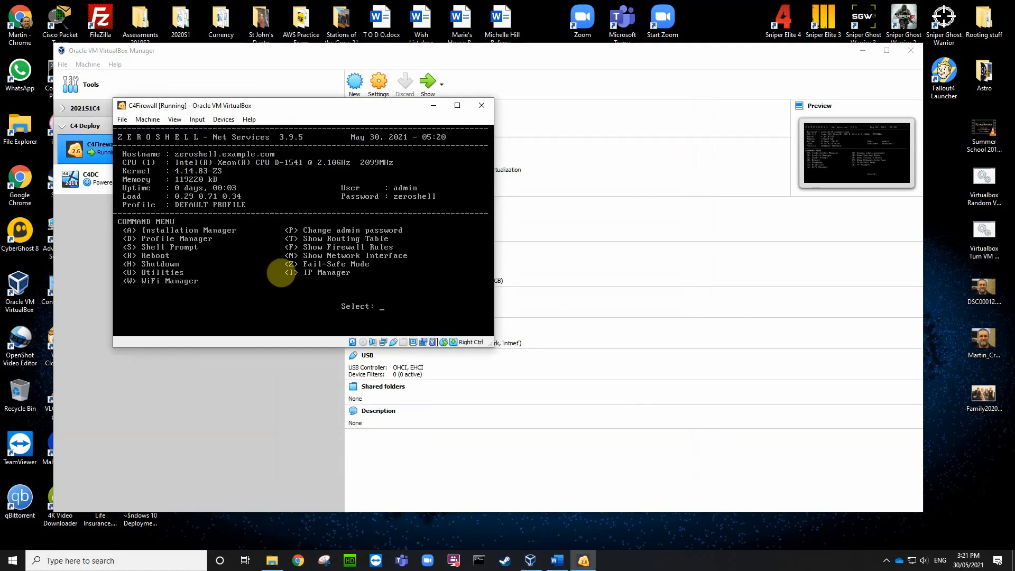
key("h")
key("y")
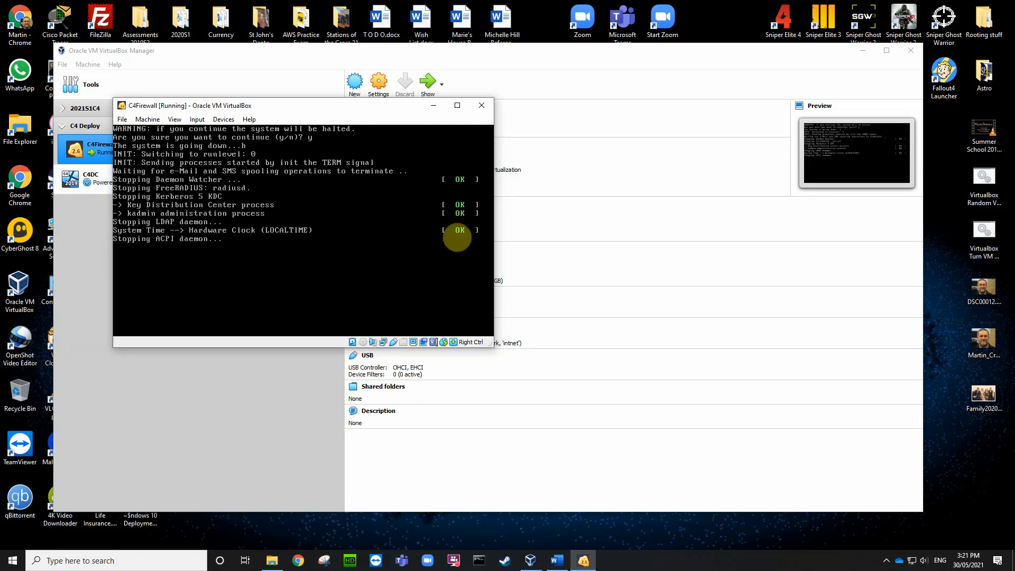
left_click(433, 106)
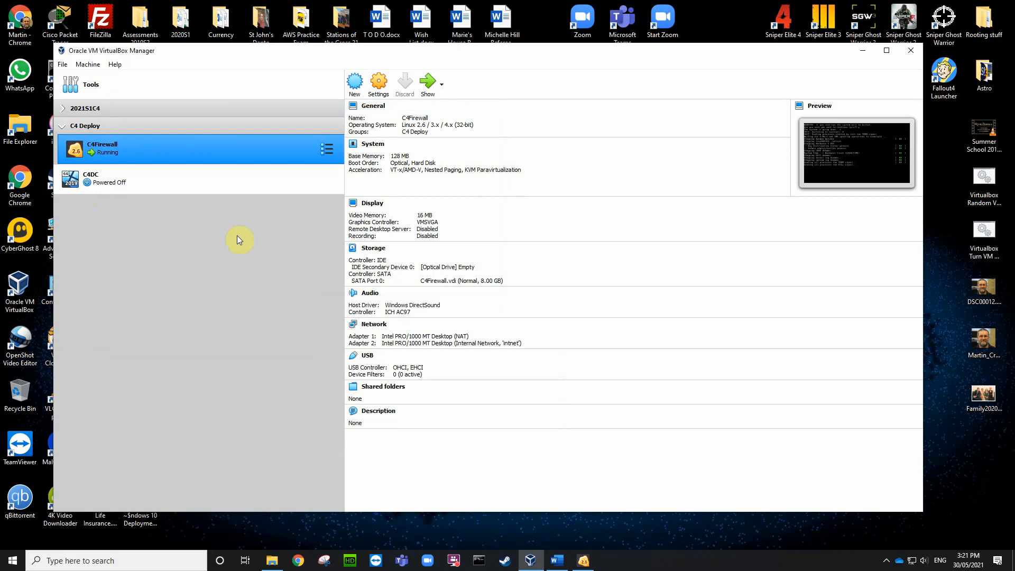
Step: Boot C4Firewall and C4DC from the C4 Deploy group, then return to the VirtualBox Manager
right_click(214, 180)
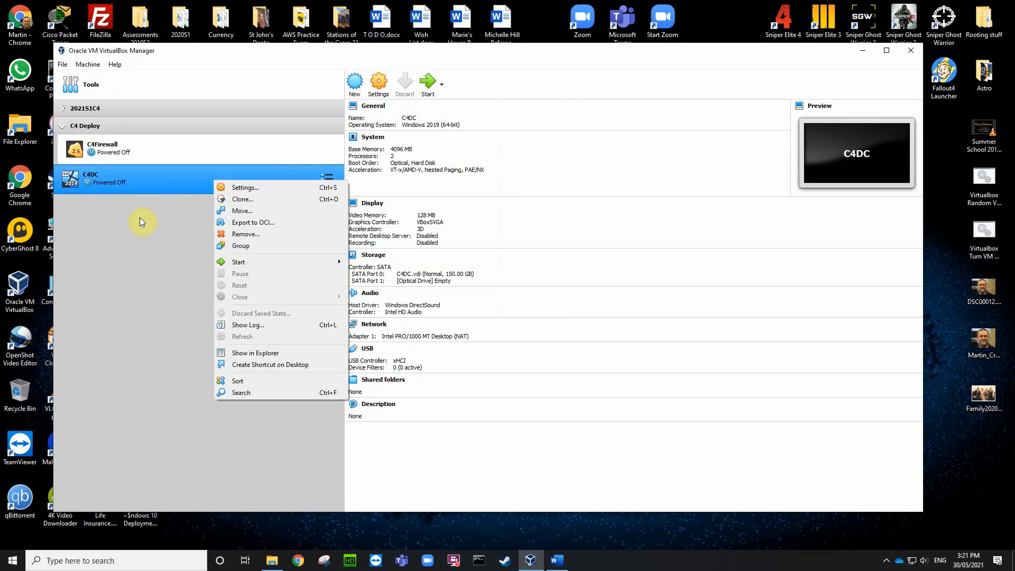
left_click(154, 179)
left_click_drag(154, 176, 154, 159)
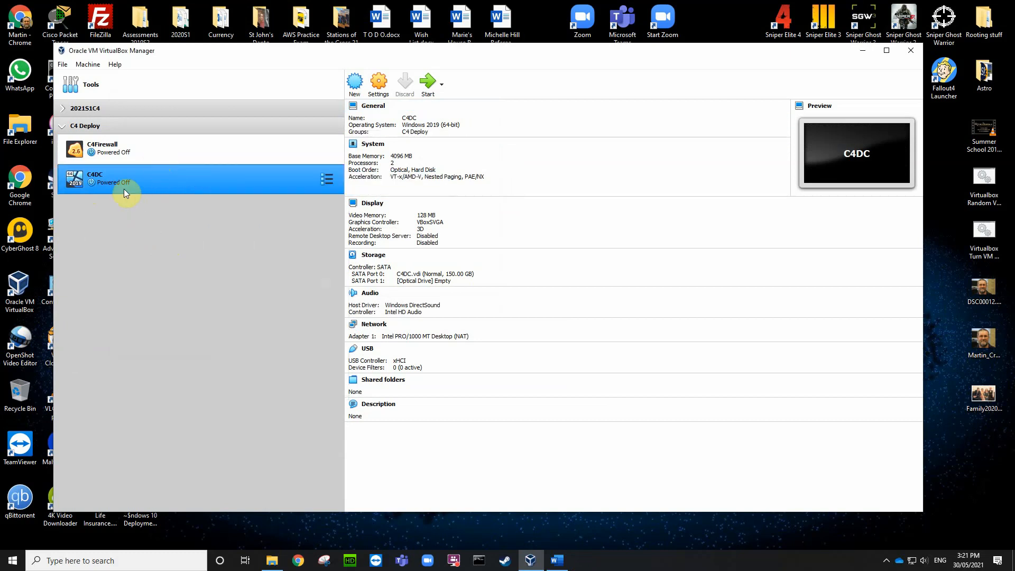
left_click(63, 125)
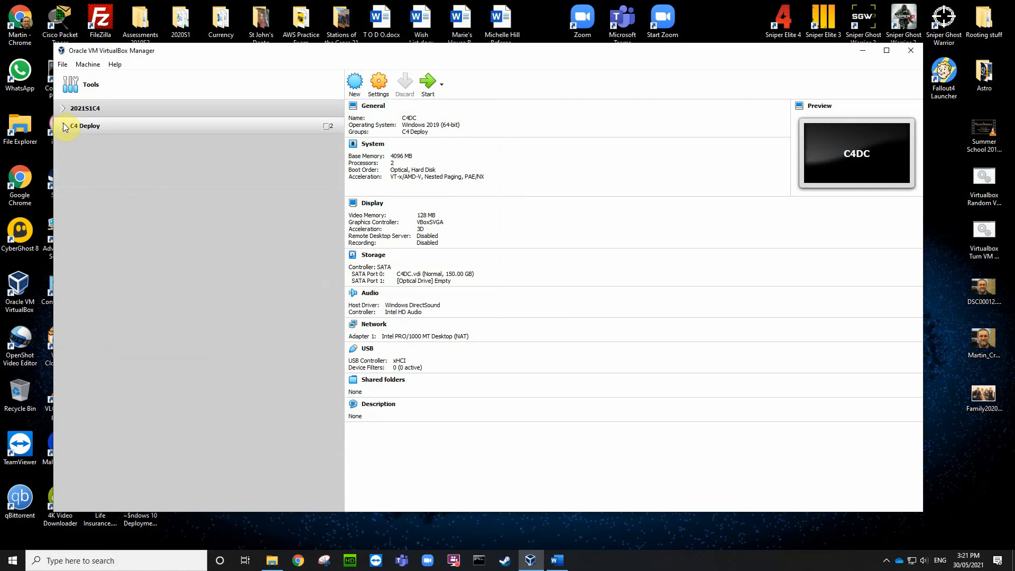
left_click(63, 125)
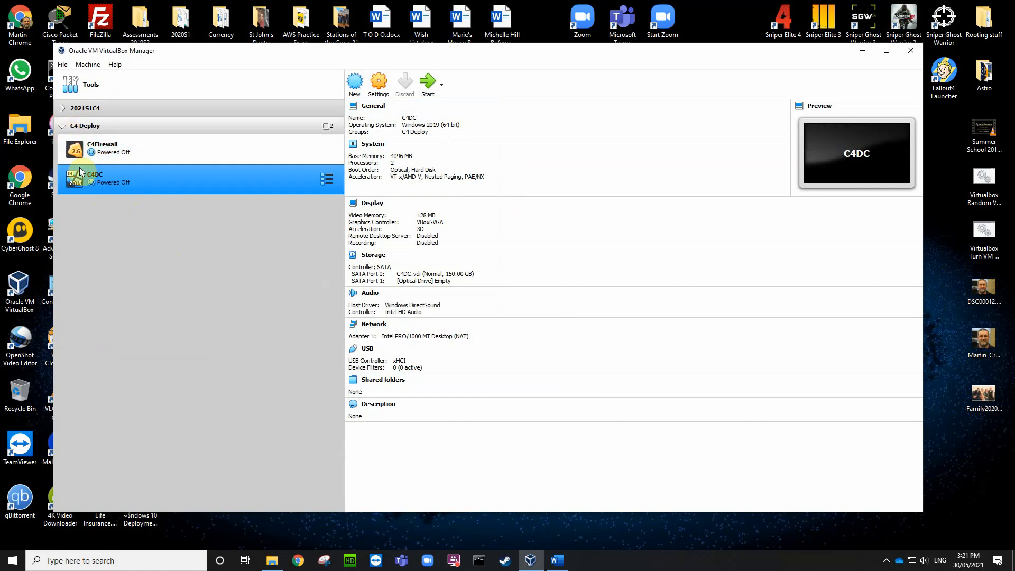
left_click(169, 148, "ctrl")
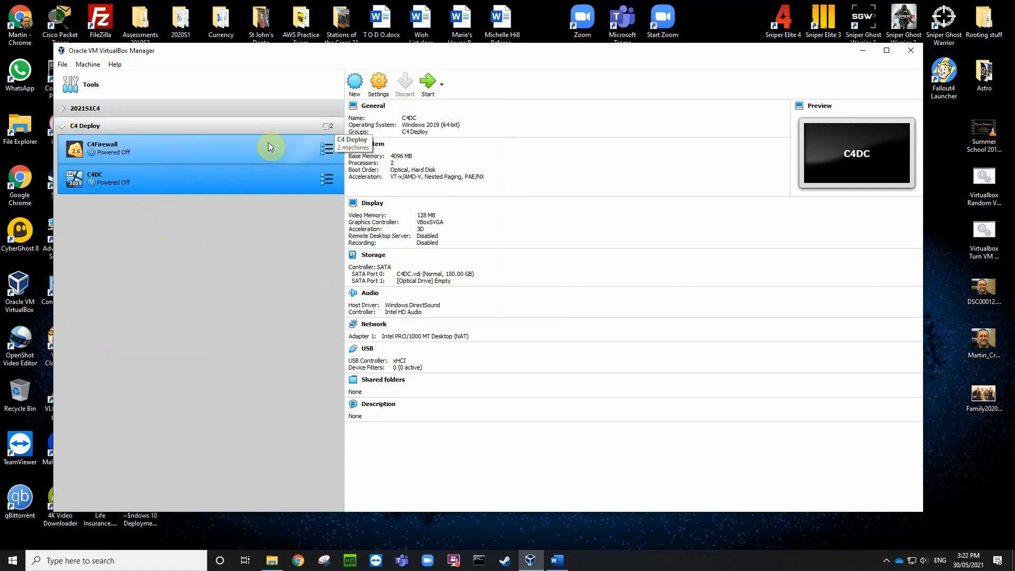
double_click(234, 155)
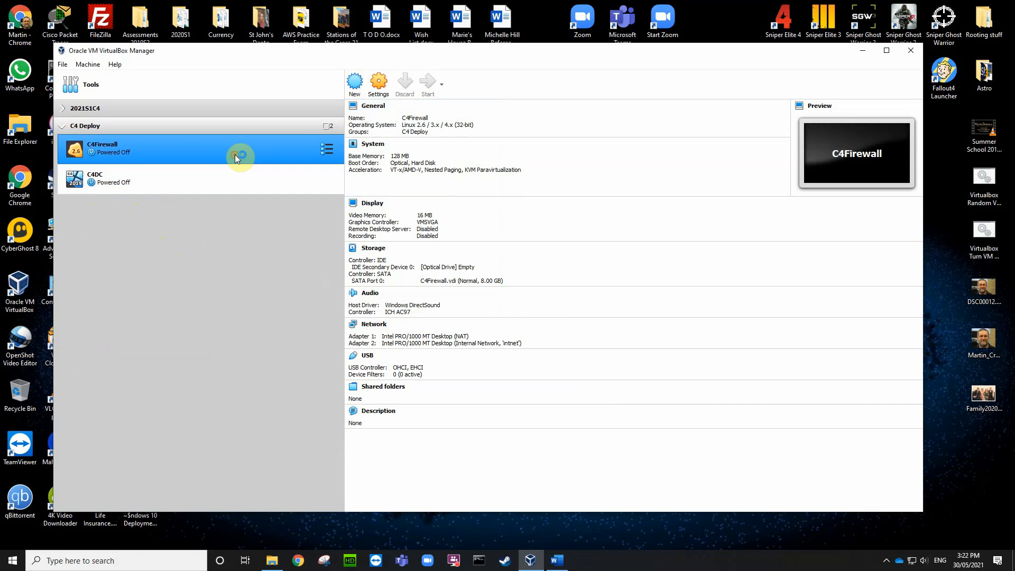
left_click(220, 178)
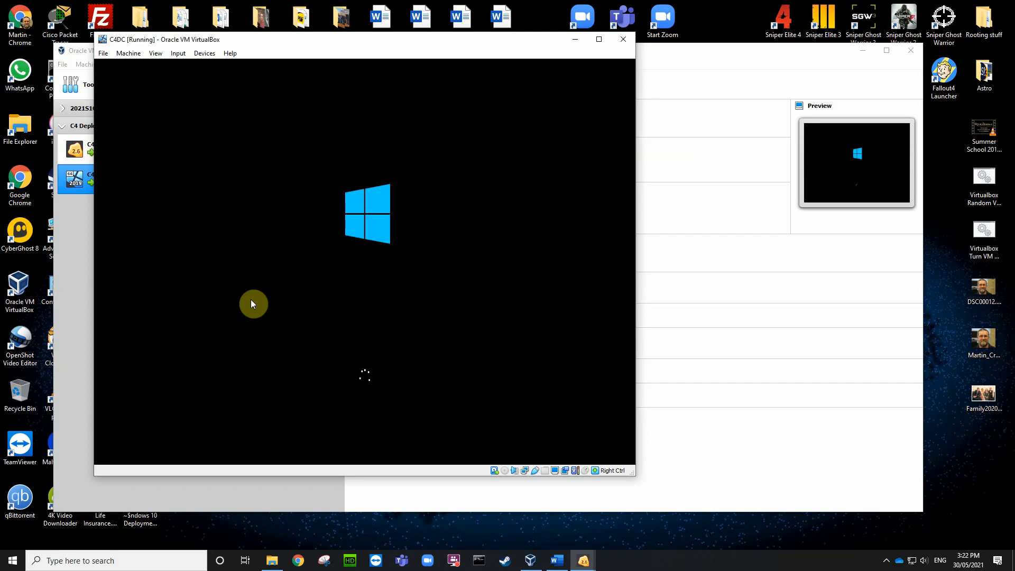
left_click(251, 302)
left_click(87, 150)
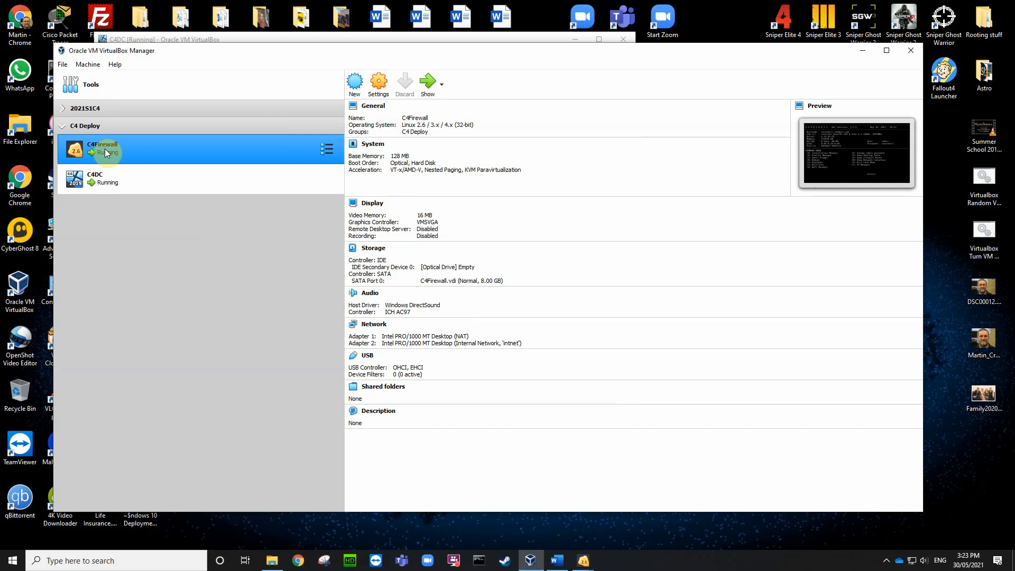
Step: Check the firewall's network addresses in its IP Manager screen, then minimize its console
double_click(105, 150)
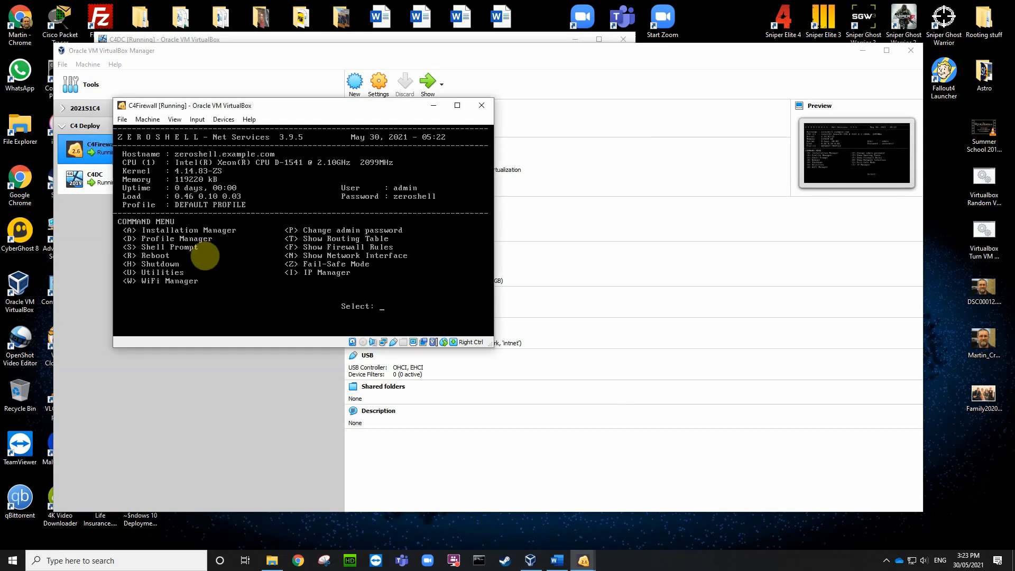
key("i")
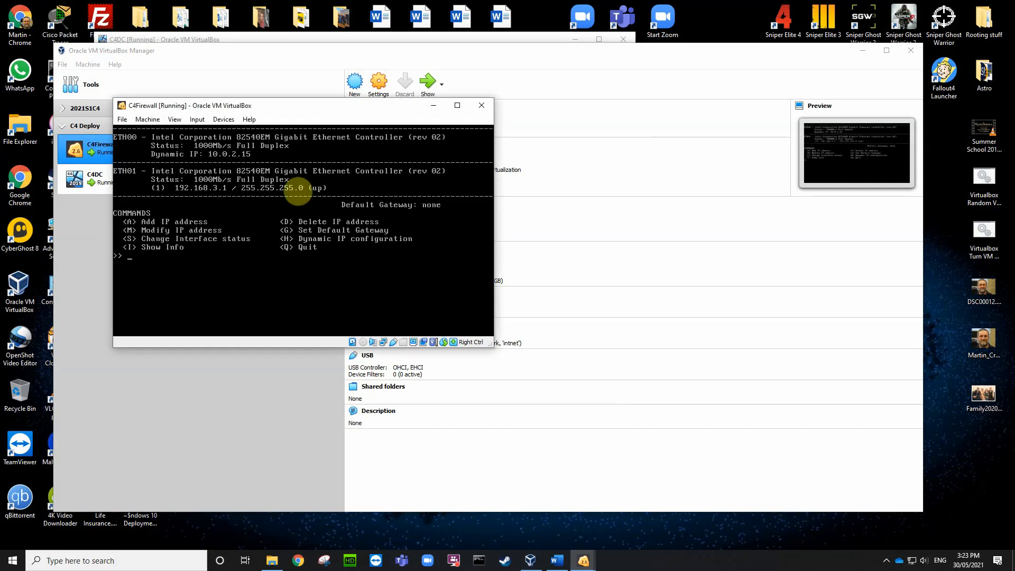
left_click(436, 105)
Step: Confirm in C4DC's Shared Folders Settings that no shared folders are defined
mouse_move(558, 567)
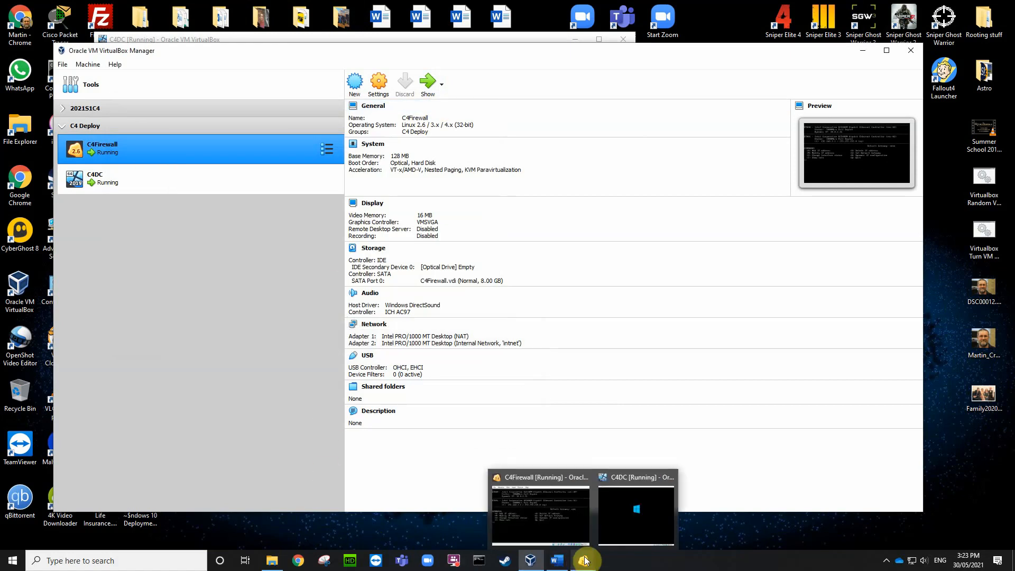
left_click(614, 481)
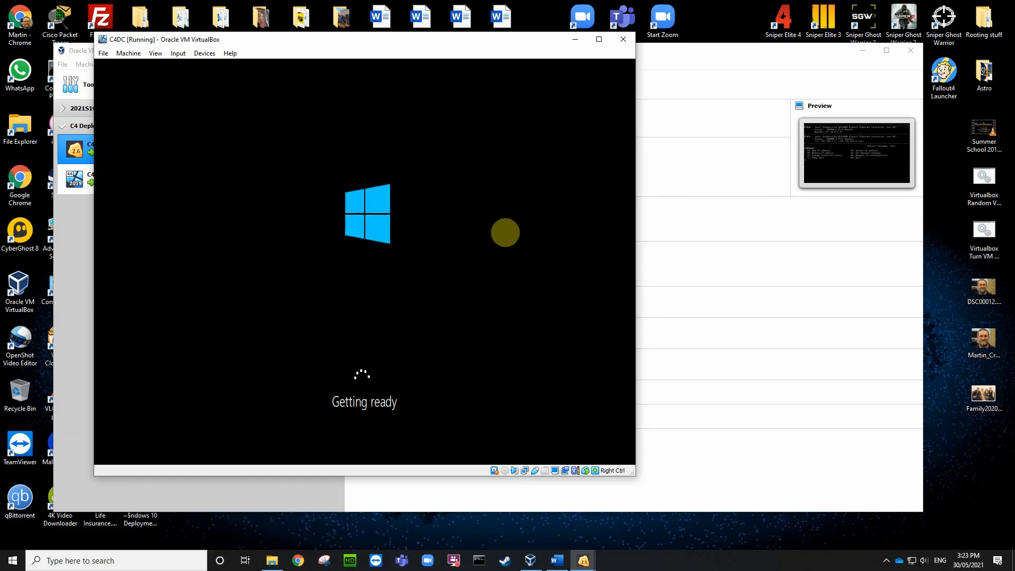
left_click(208, 55)
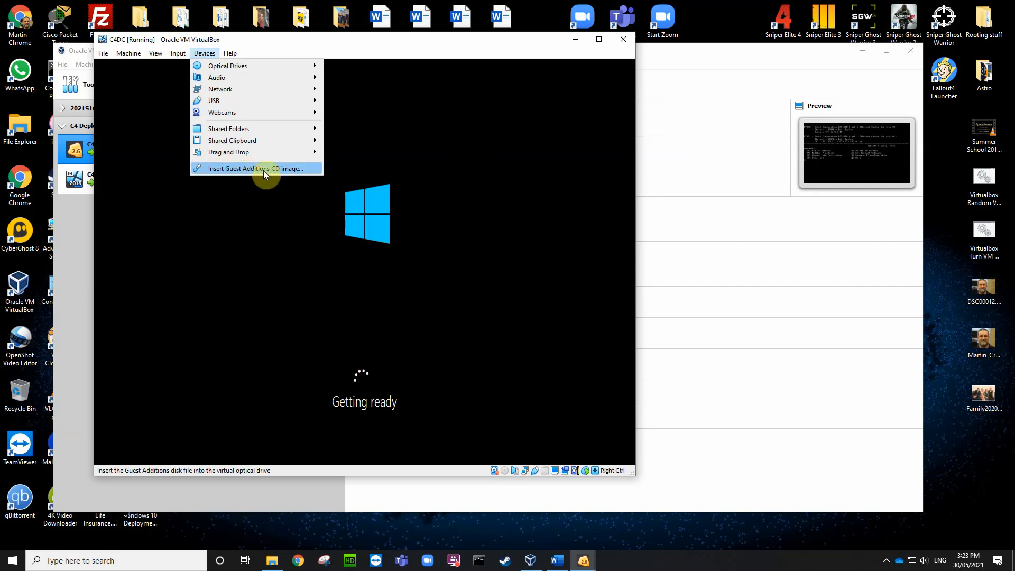
left_click(432, 127)
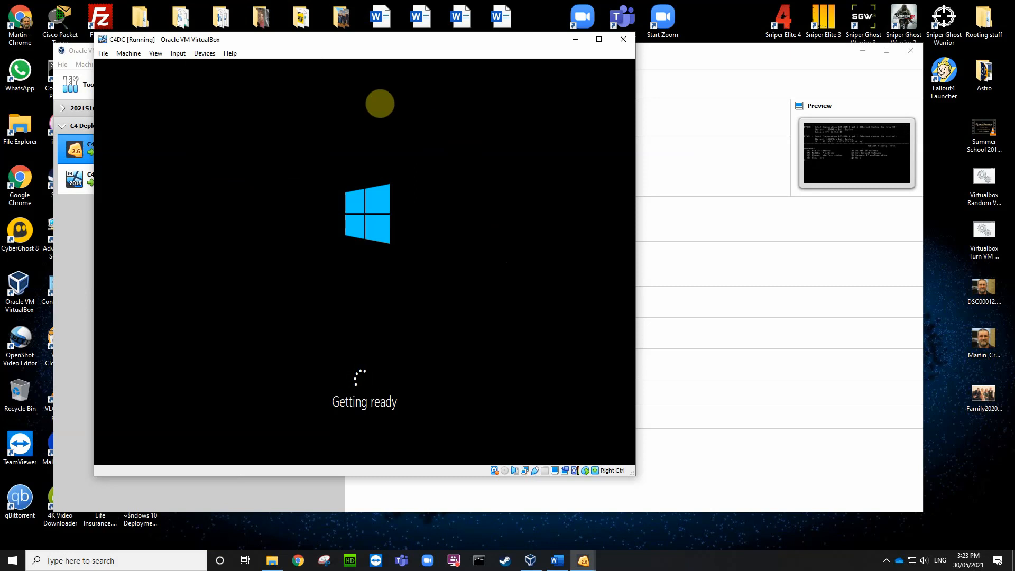
left_click(199, 54)
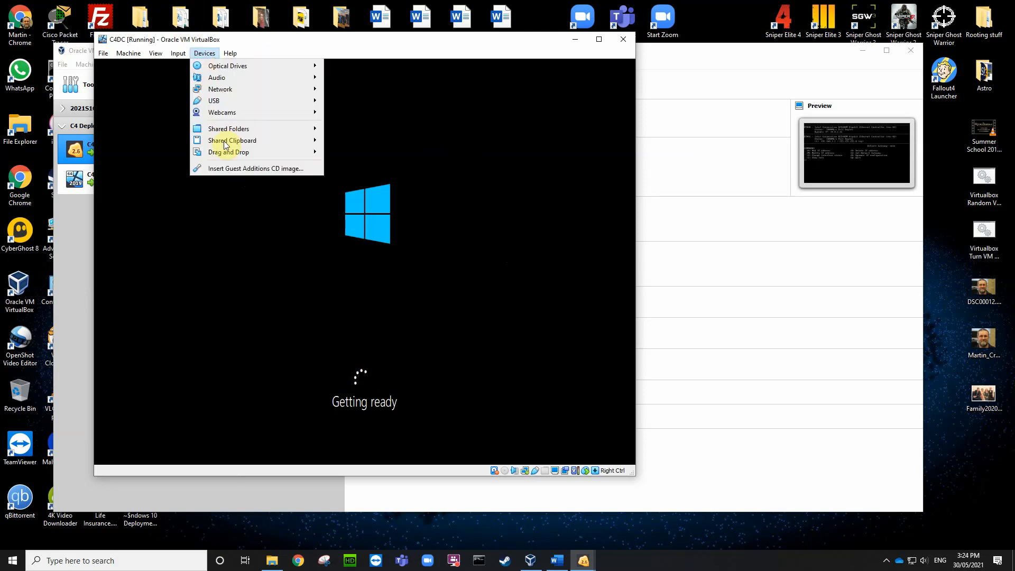
mouse_move(251, 129)
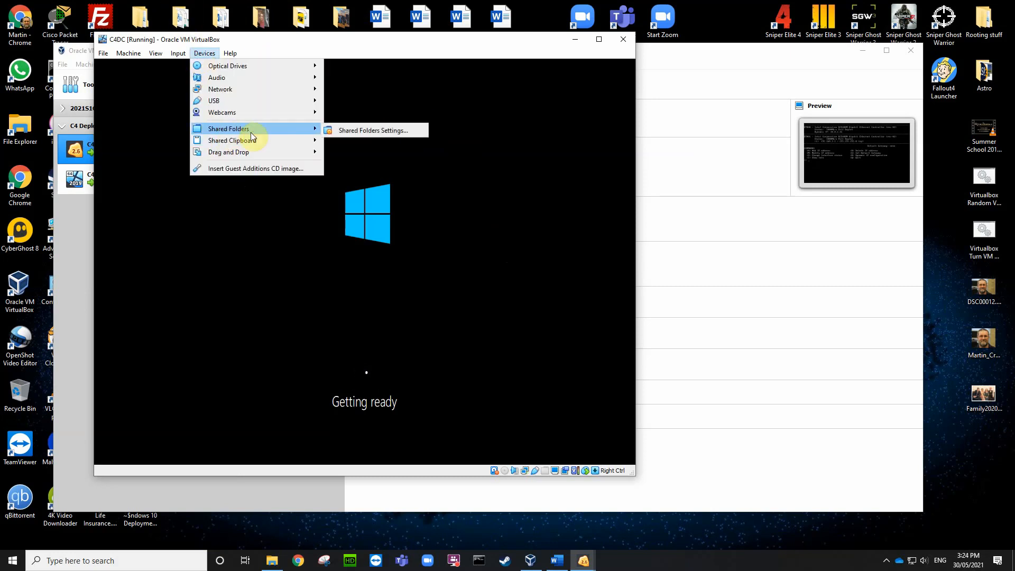
left_click(363, 131)
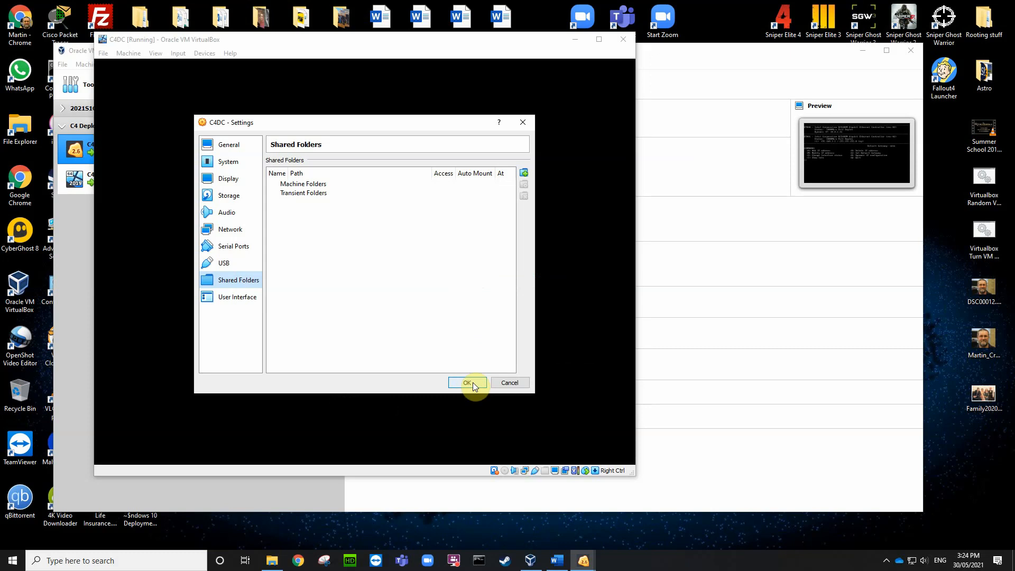
left_click(467, 383)
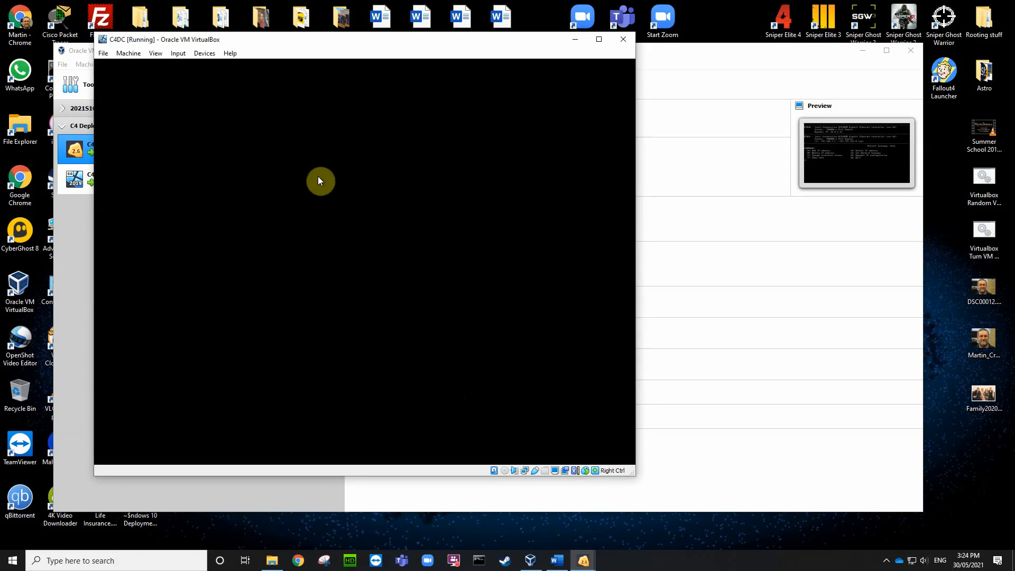
Step: Start a new virtual machine named C4Win10 with type Windows 10 (64-bit)
left_click(378, 41)
left_click_drag(377, 41, 455, 40)
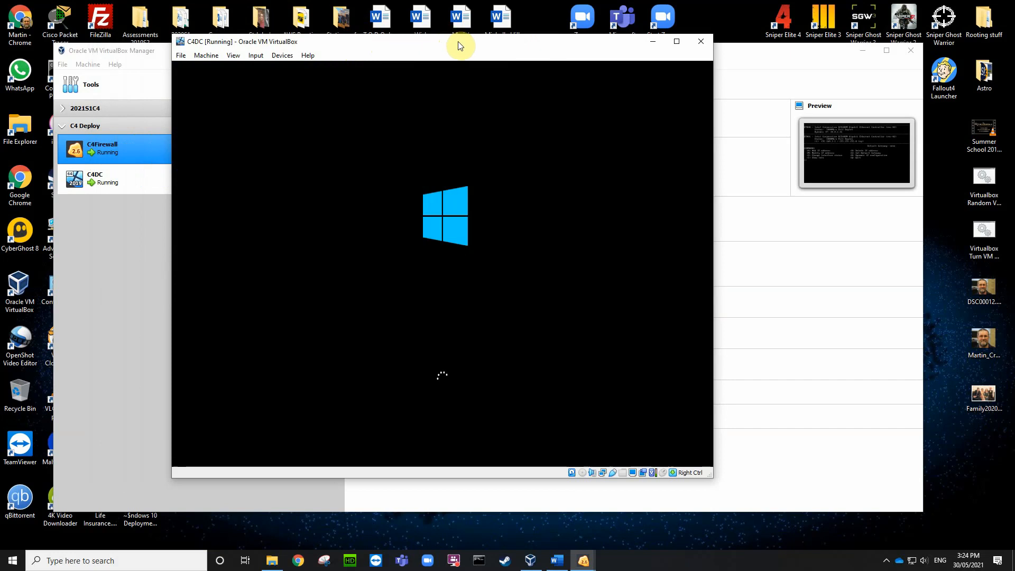
left_click(119, 241)
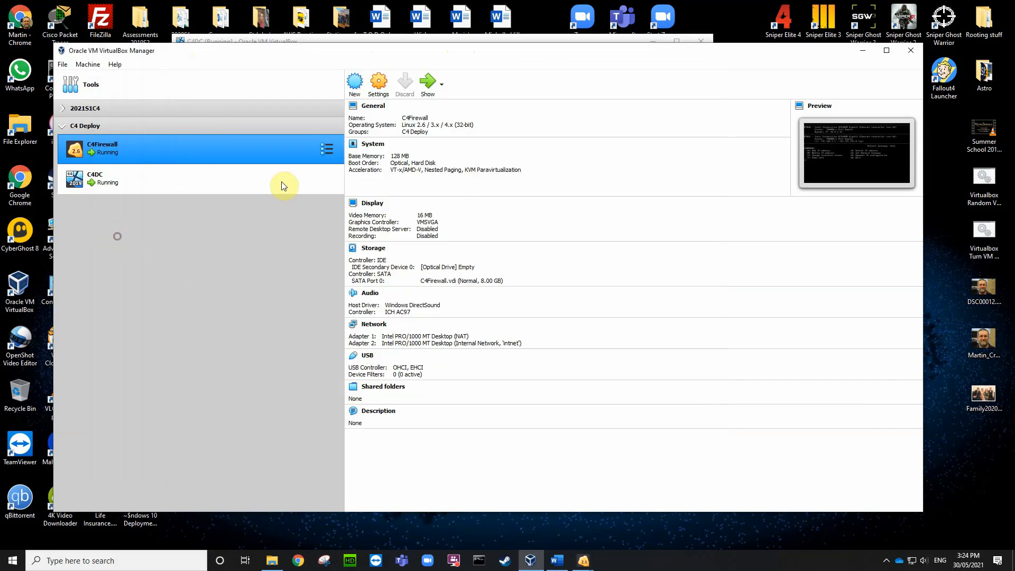
left_click(355, 87)
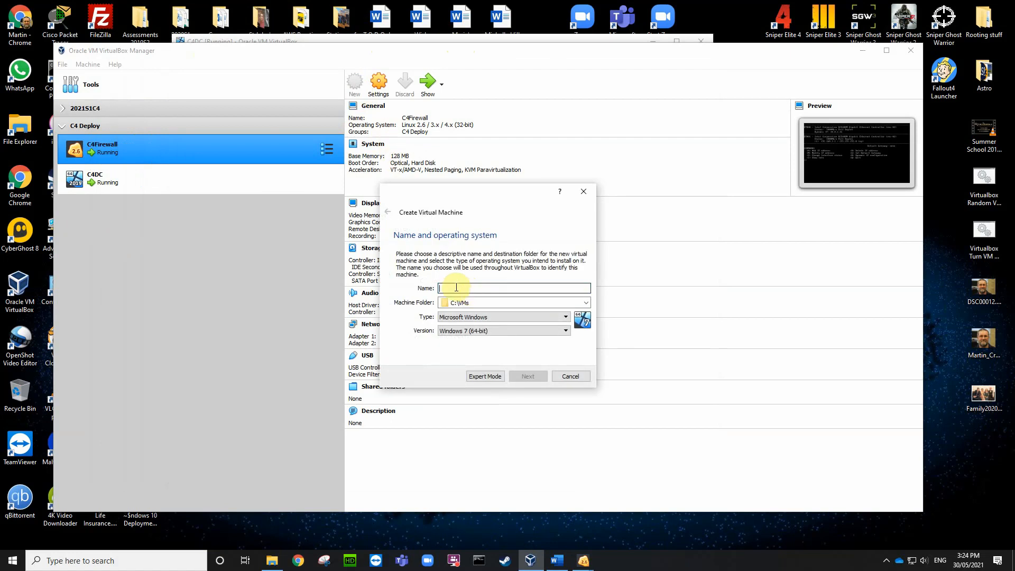
type("C4Win10")
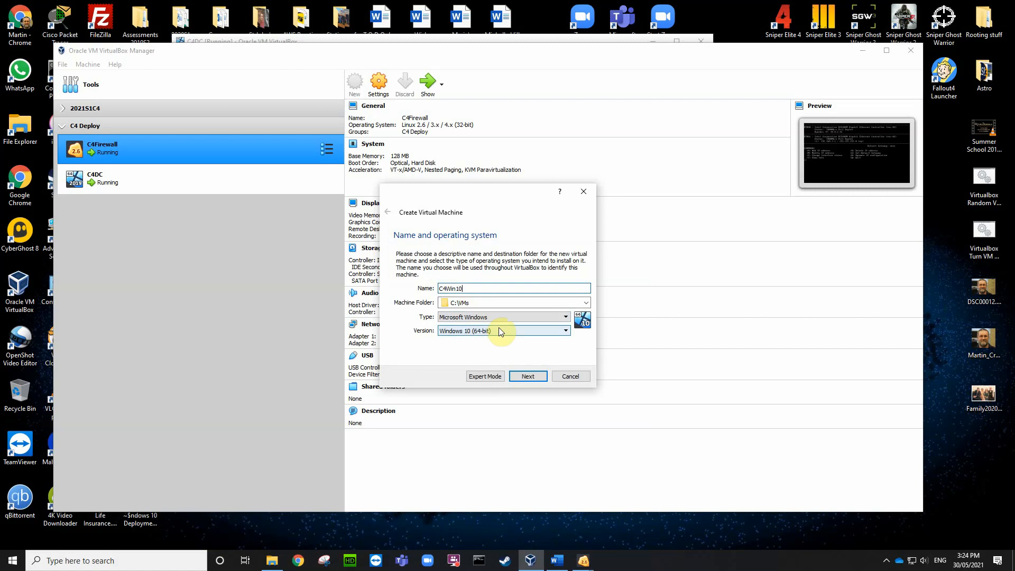
left_click(521, 376)
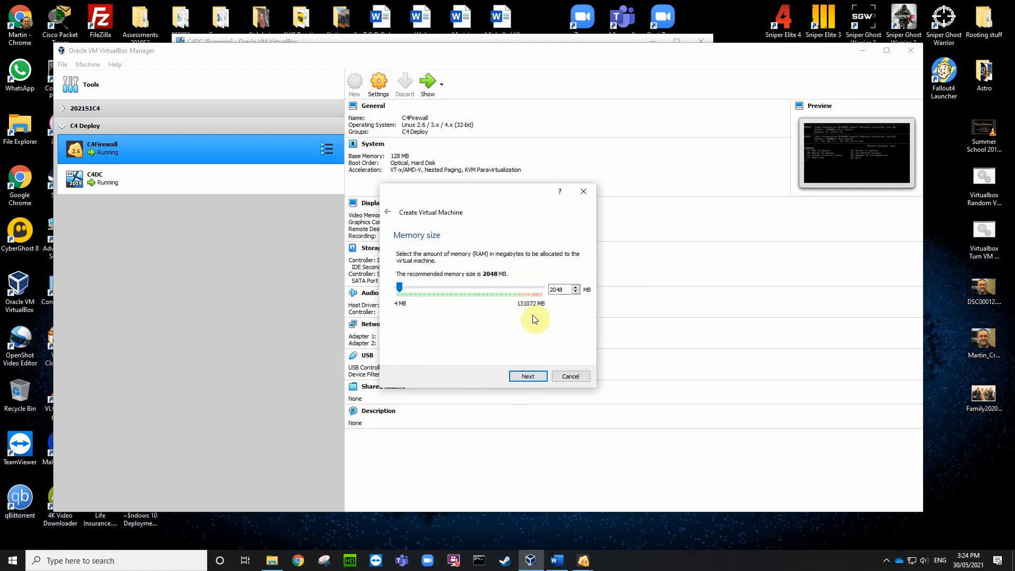
Step: Keep 2048 MB memory and create a dynamically allocated VDI hard disk
left_click(525, 376)
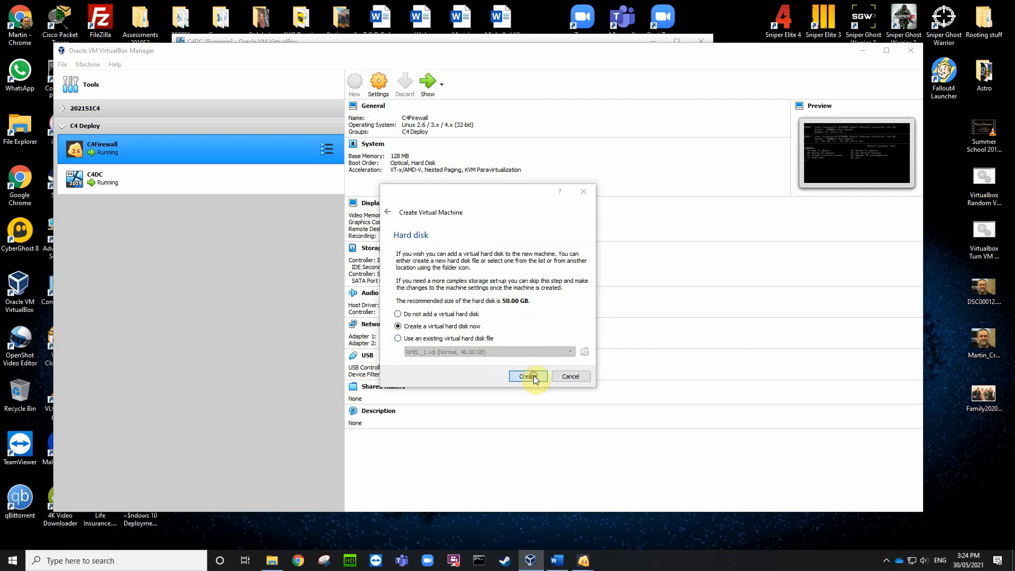
left_click(534, 377)
left_click(530, 394)
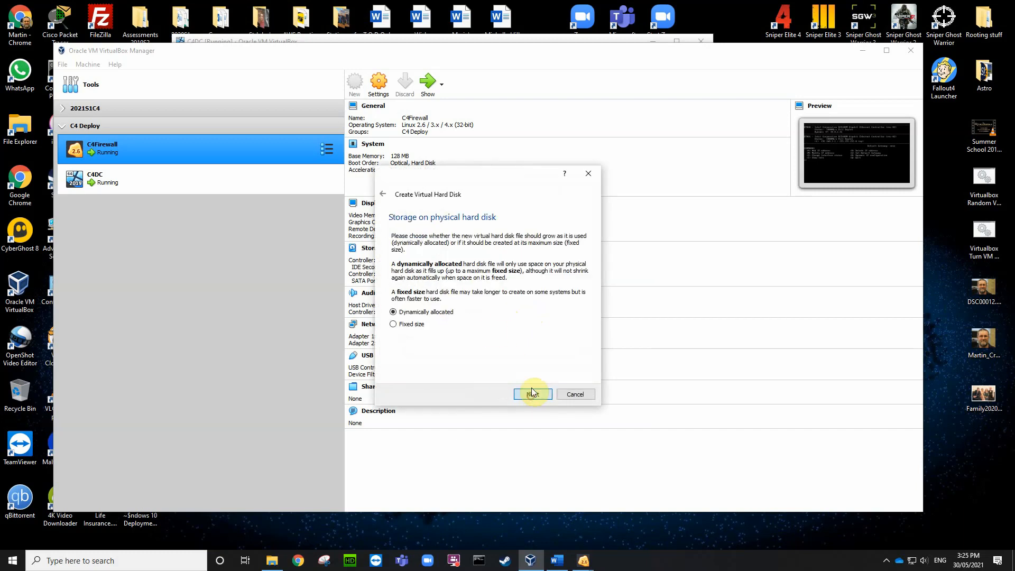
left_click(529, 395)
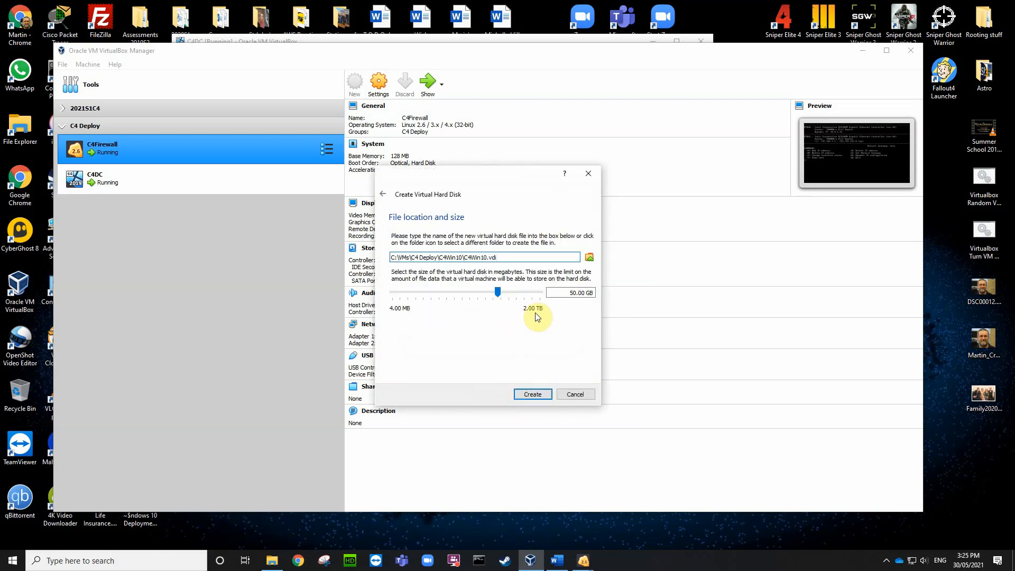
left_click(529, 394)
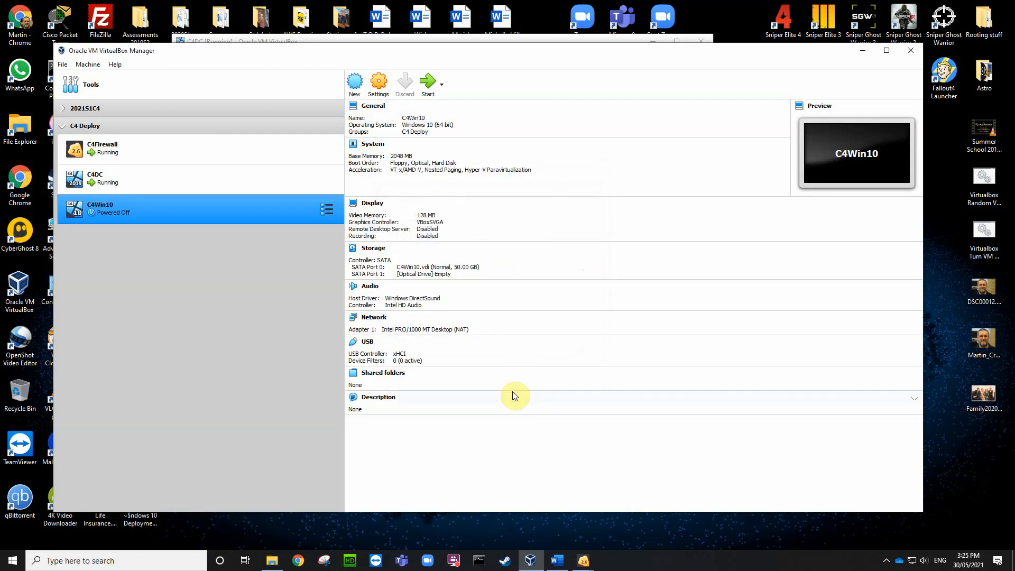
left_click(63, 126)
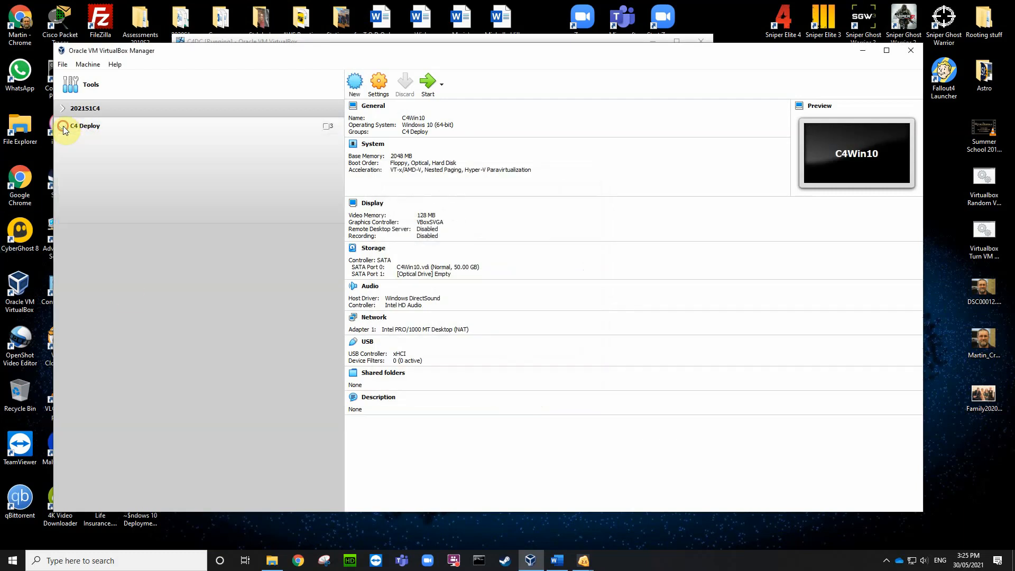
left_click(62, 126)
left_click(83, 200)
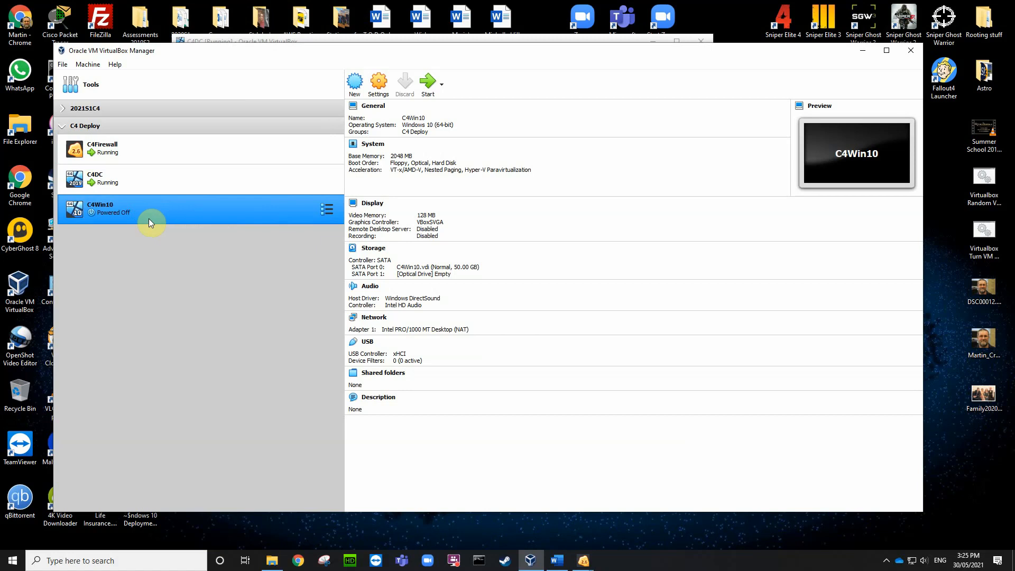
left_click(161, 166)
Step: Accept the Australian region, language and keyboard settings and the licence terms on C4DC
double_click(167, 179)
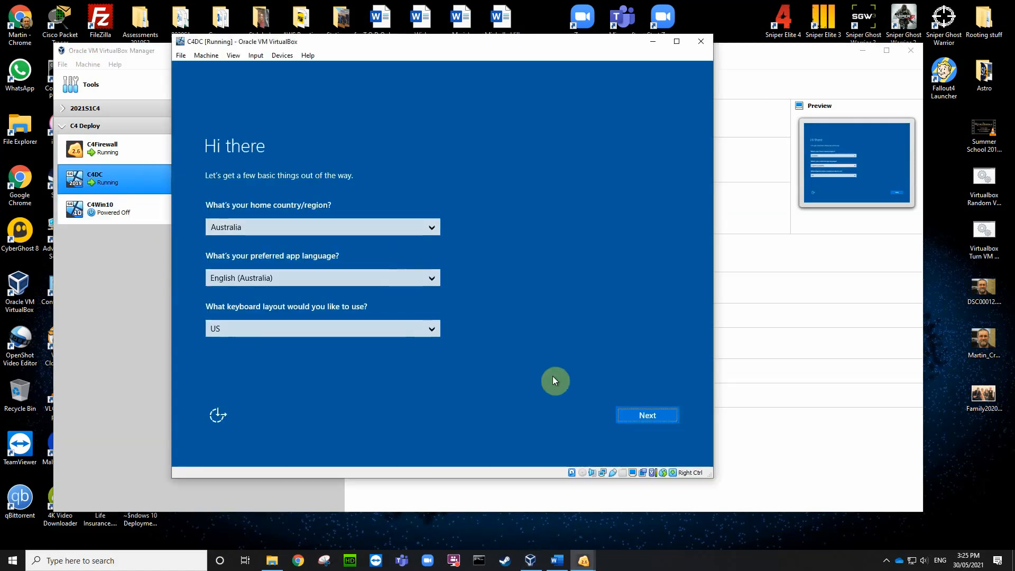
left_click(644, 416)
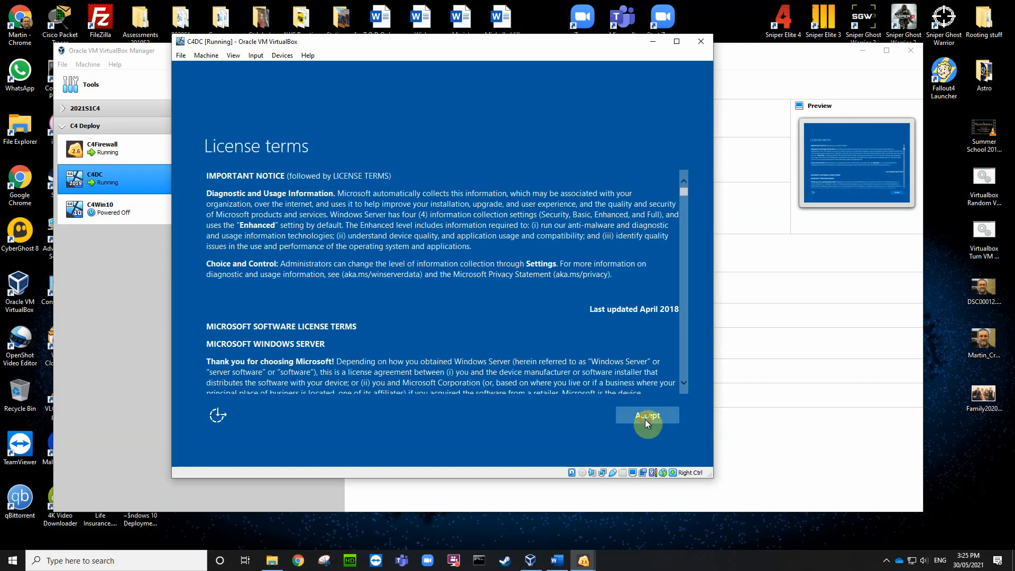
left_click(645, 413)
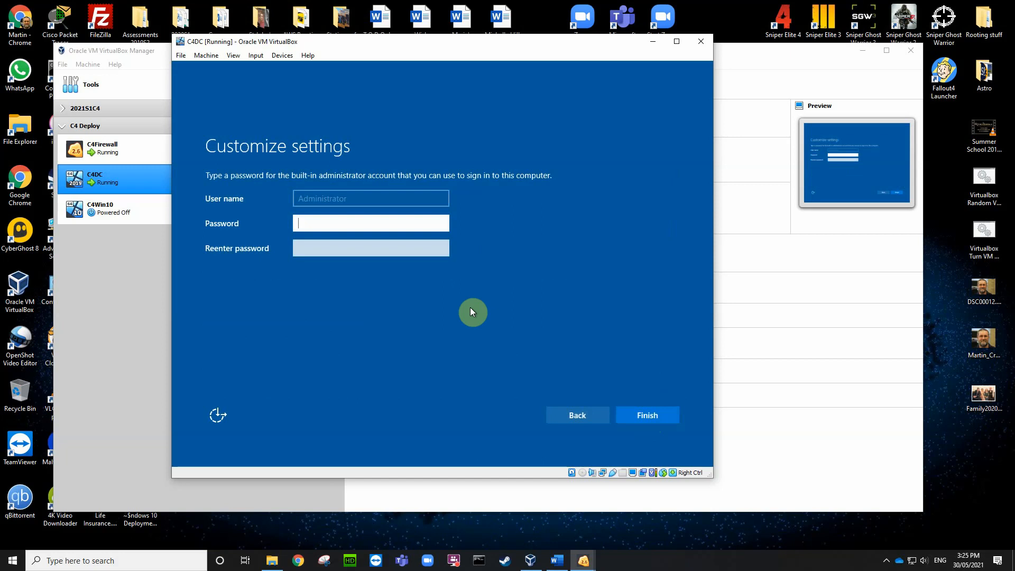
Step: Enter and confirm the Administrator password, then finish setup
type("•••••••••")
key("Tab")
type("••")
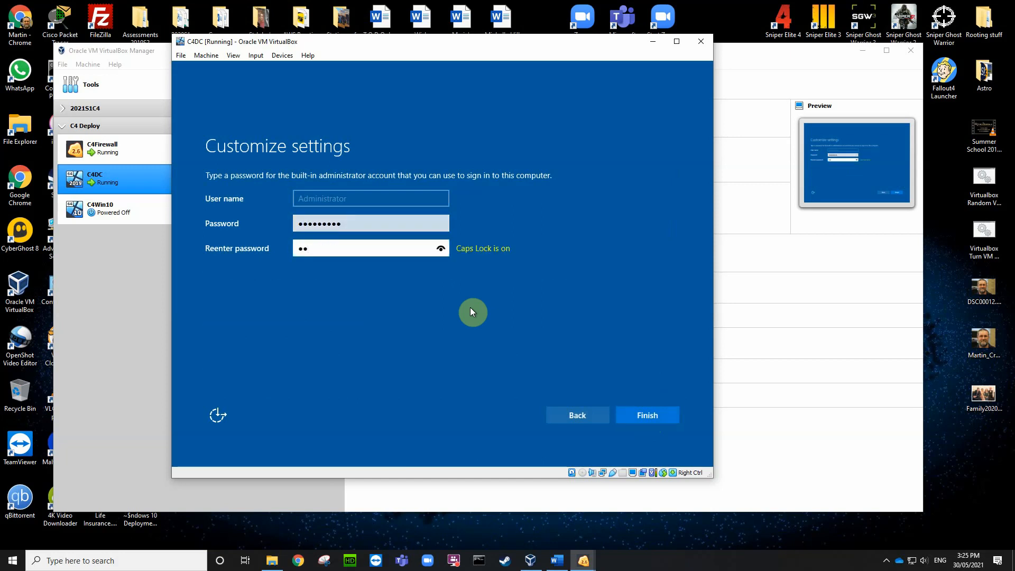
key("BackSpace")
key("BackSpace")
key("Caps_Lock")
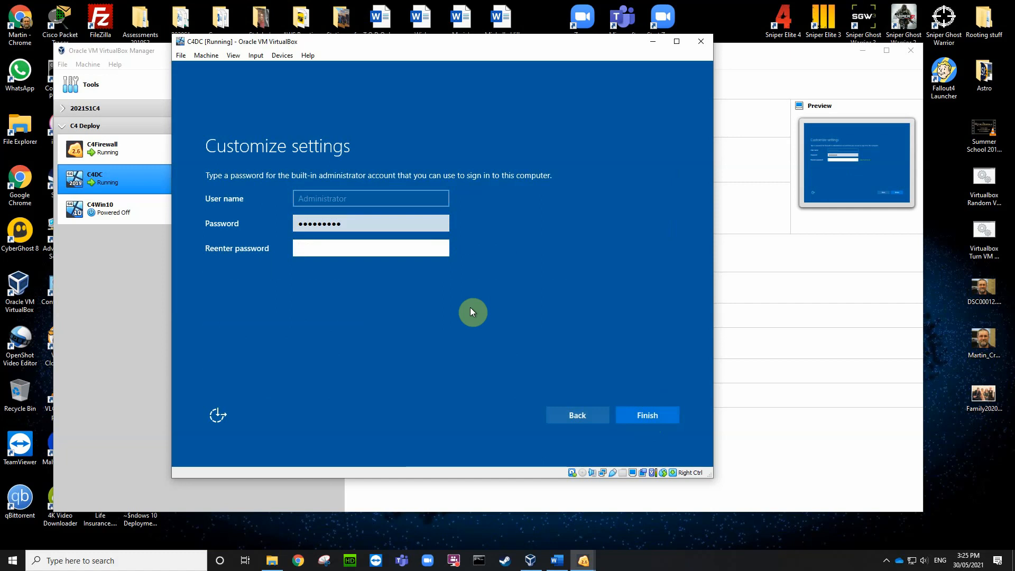
type("•••••••••")
left_click(645, 409)
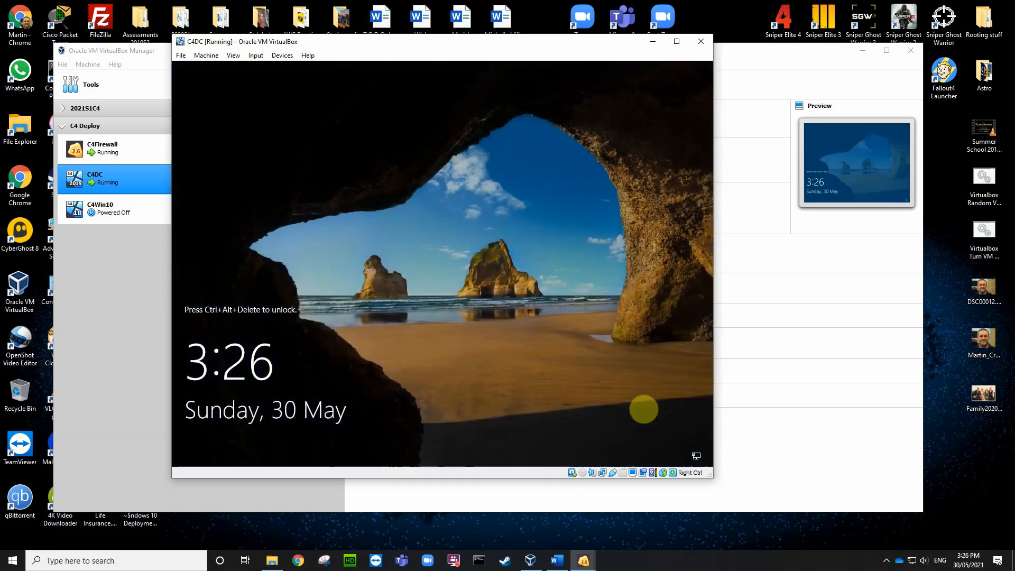
Step: Sign in to C4DC as Administrator with the password and allow network discovery
key("ctrl+Delete")
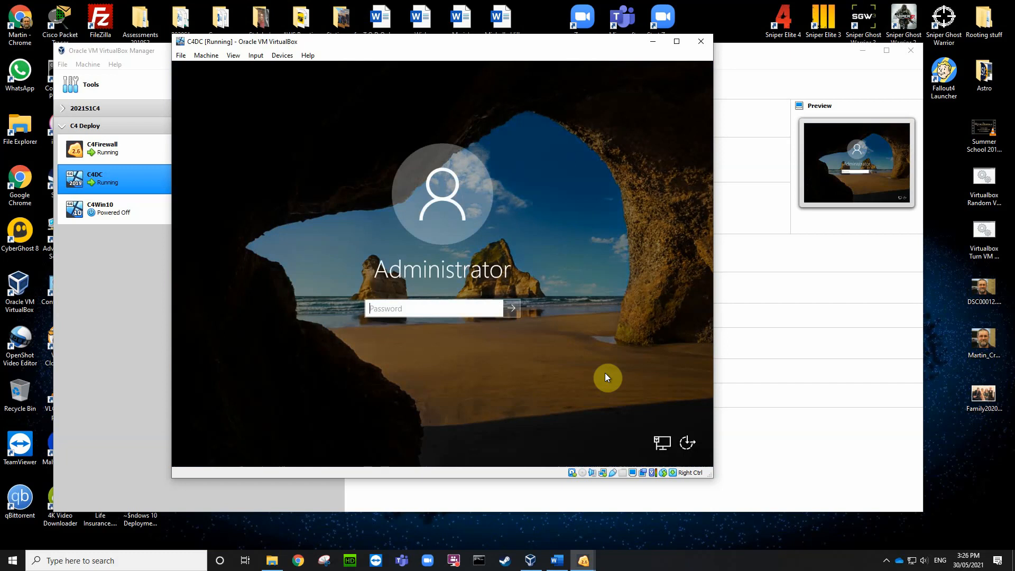
type("*********")
key("Return")
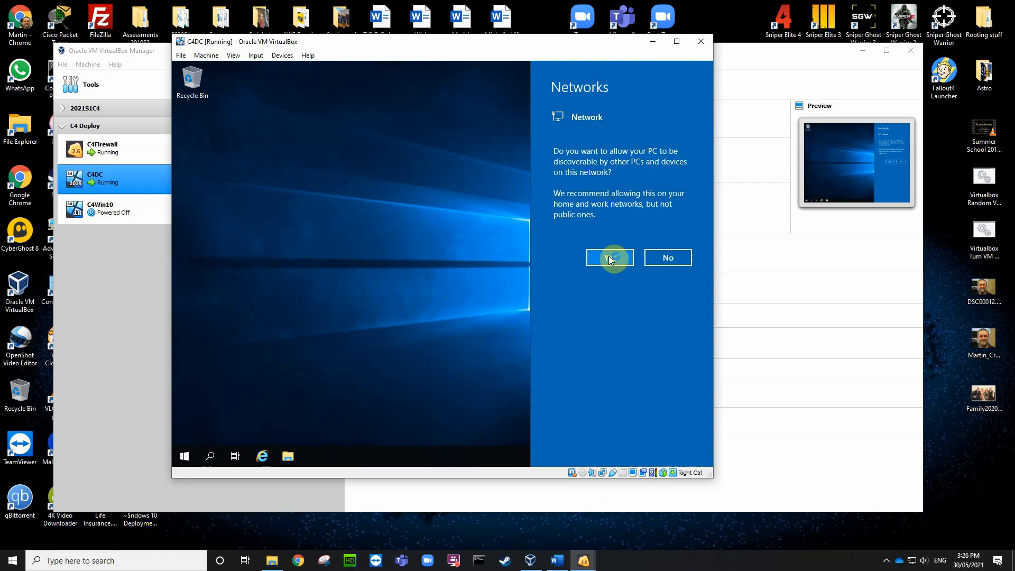
left_click(610, 258)
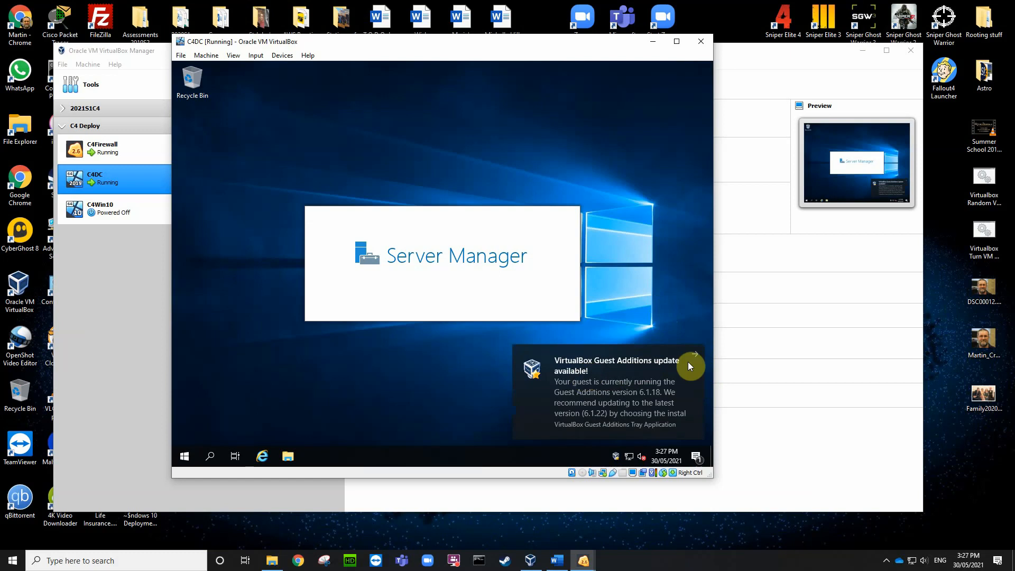
Step: Dismiss the Guest Additions notice, check C:\Program Files\Oracle for Guest Additions, and close Explorer
left_click(695, 351)
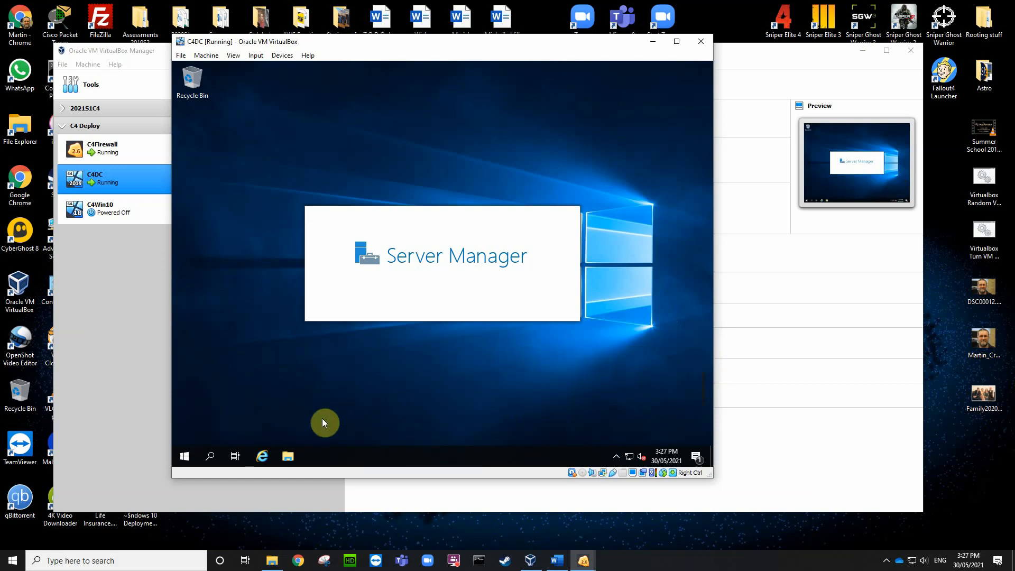
left_click(287, 456)
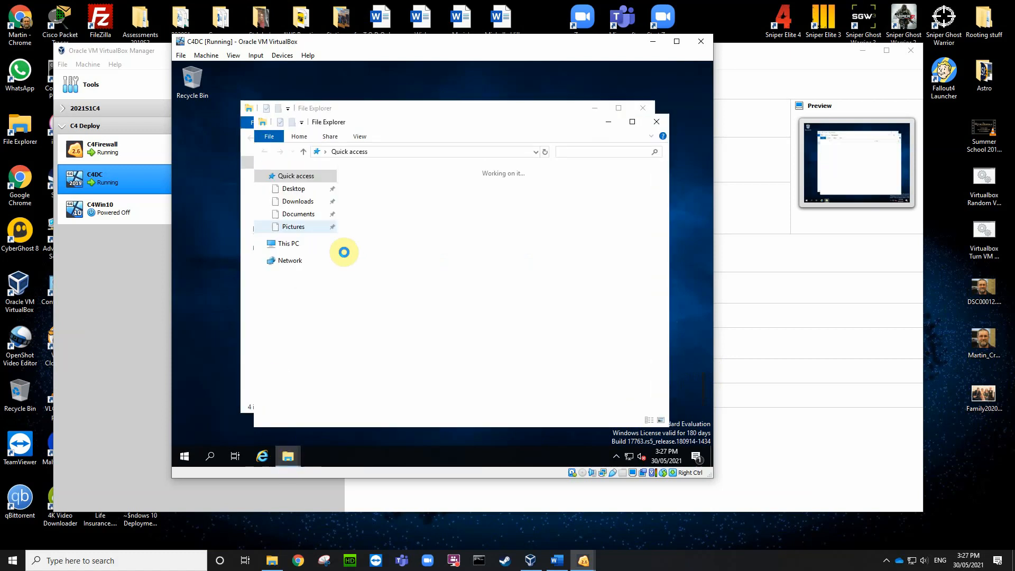
left_click(287, 246)
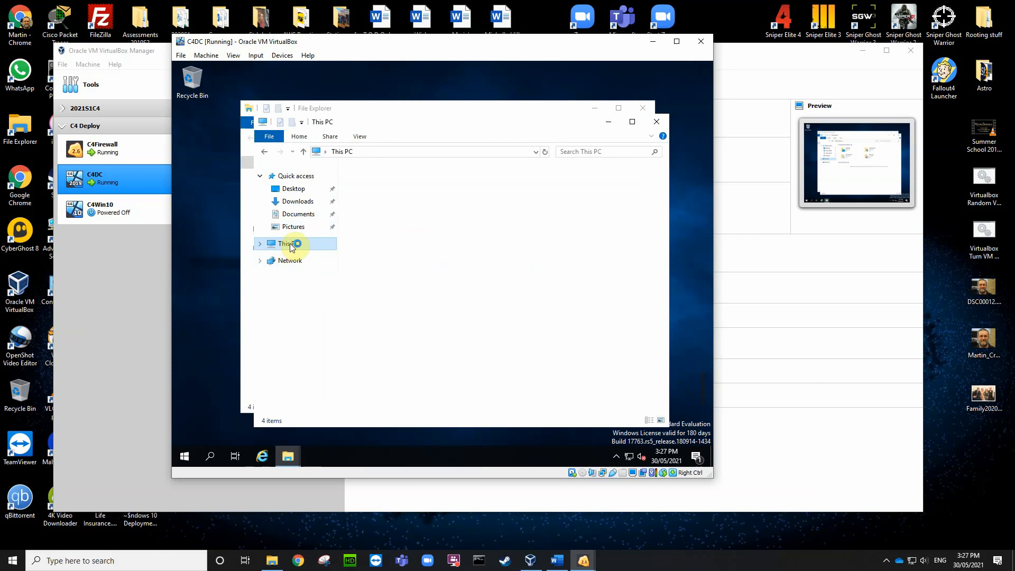
double_click(392, 328)
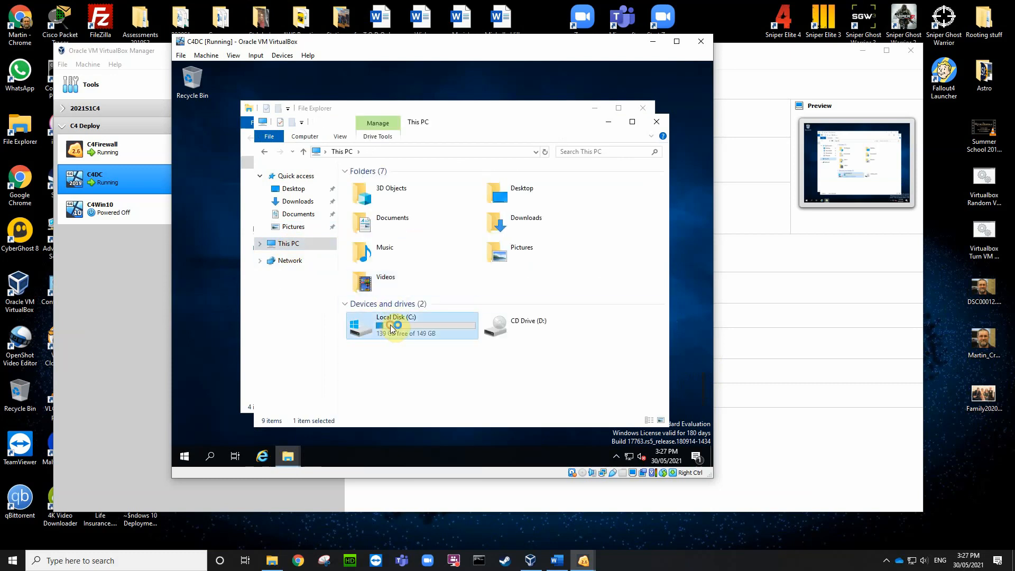
double_click(379, 197)
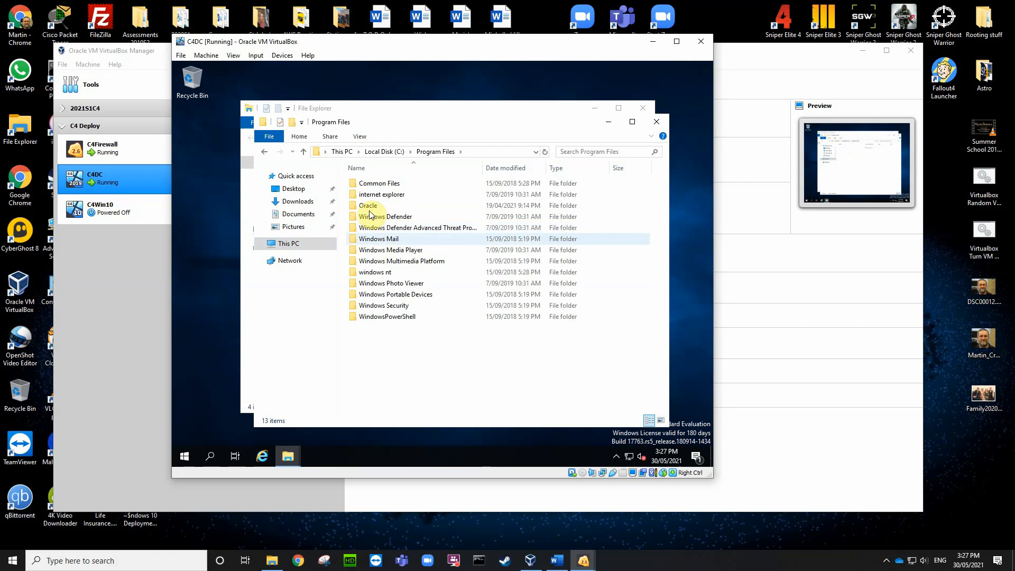
double_click(370, 205)
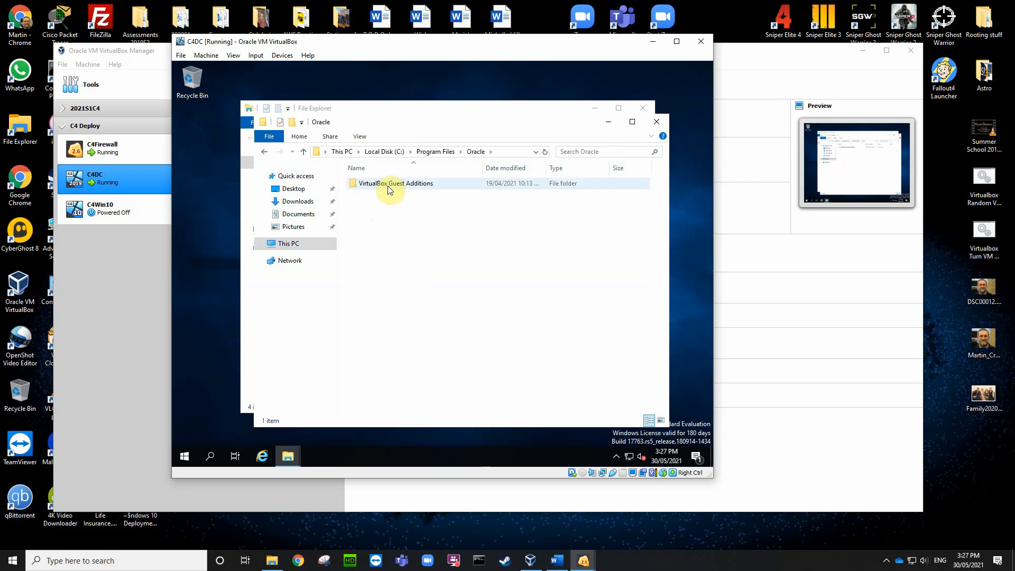
left_click(657, 122)
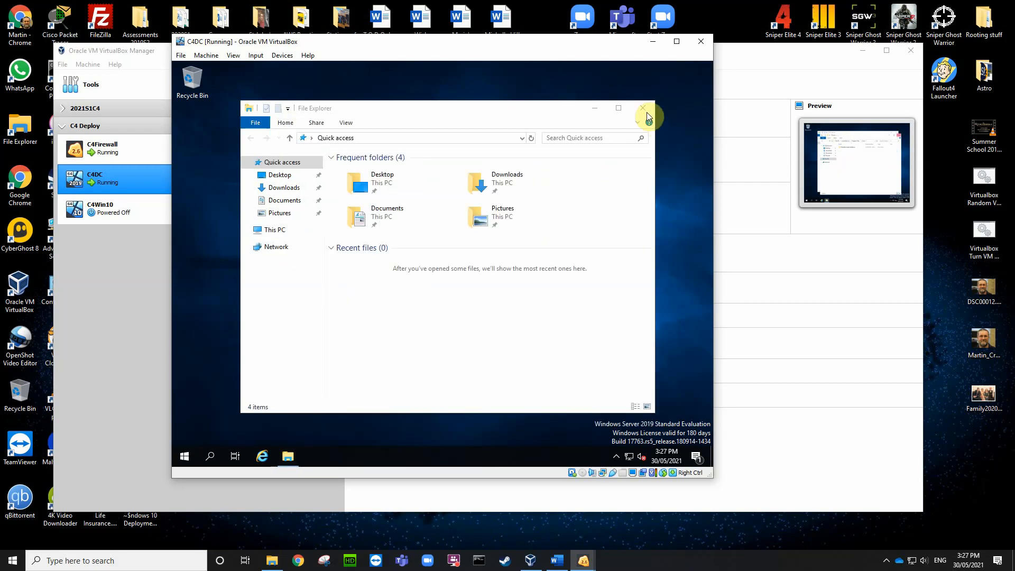
left_click(644, 109)
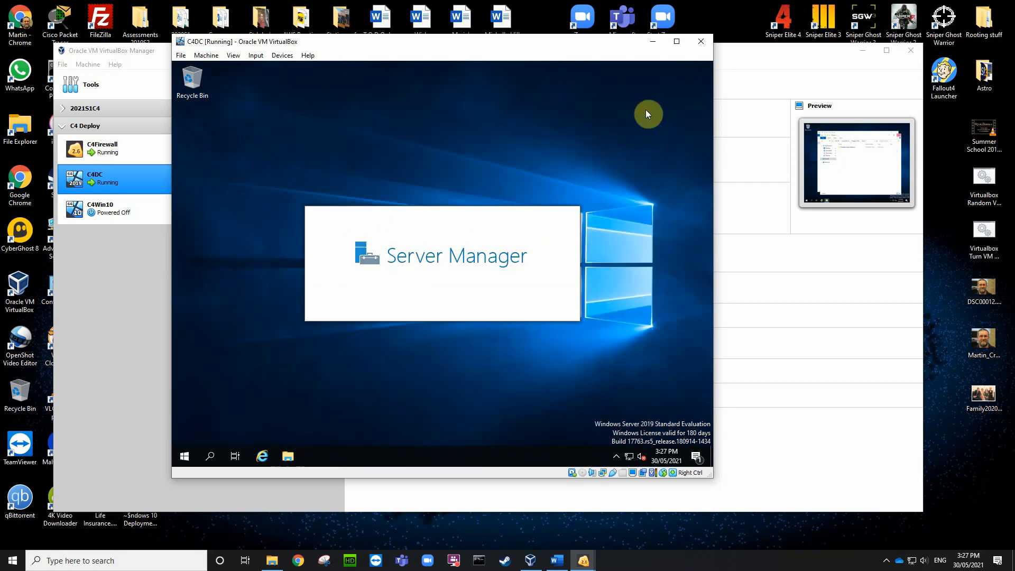
Step: Tick 'Don't show this message again' on the Windows Admin Center prompt and show Local Server properties
left_click(283, 55)
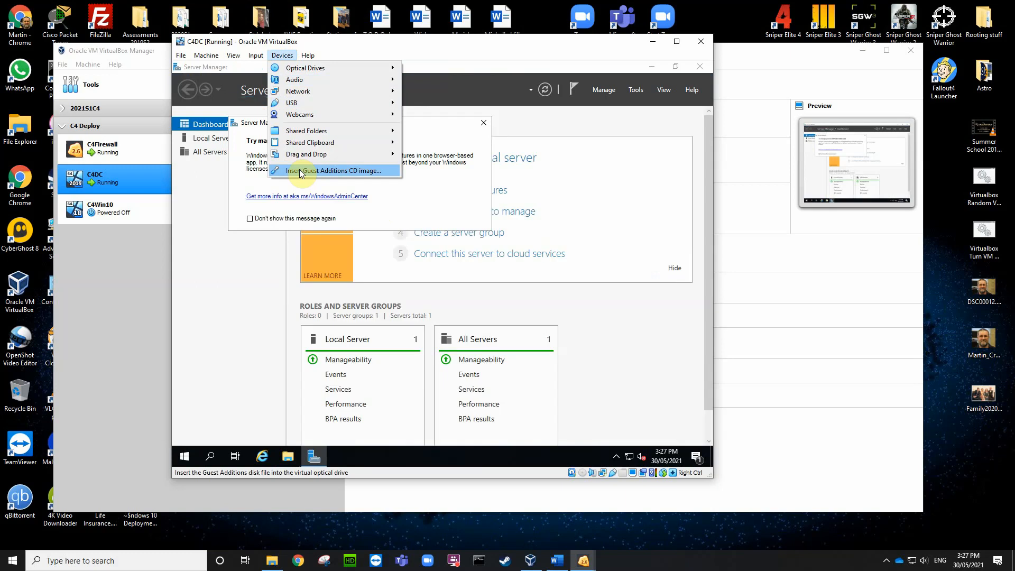
left_click(541, 203)
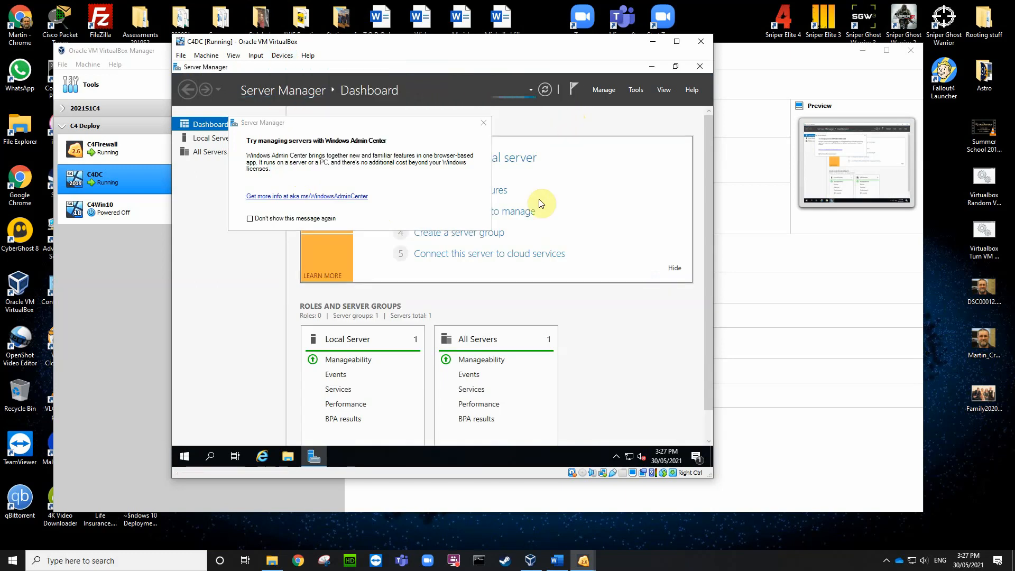
left_click(253, 220)
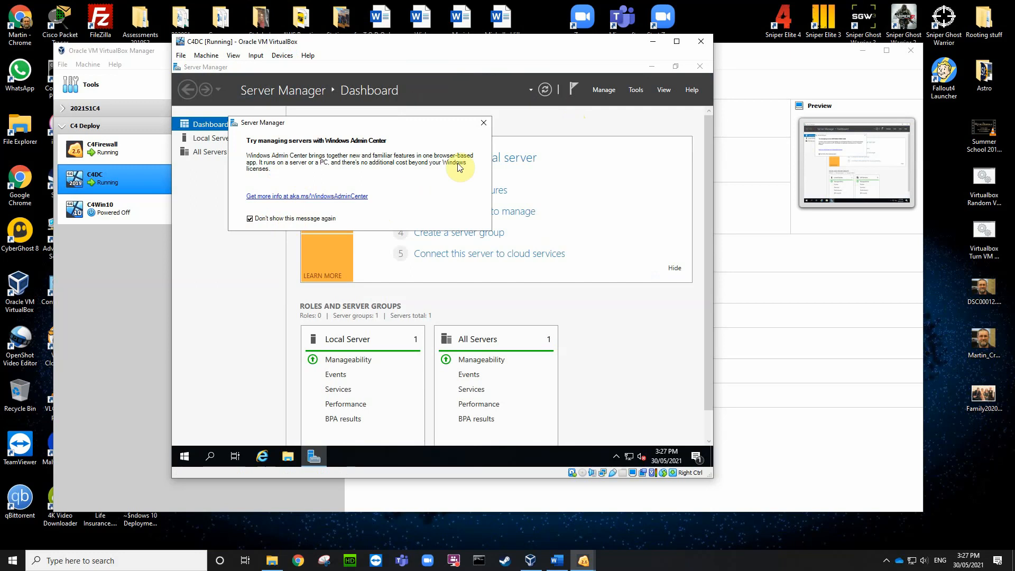
left_click(484, 122)
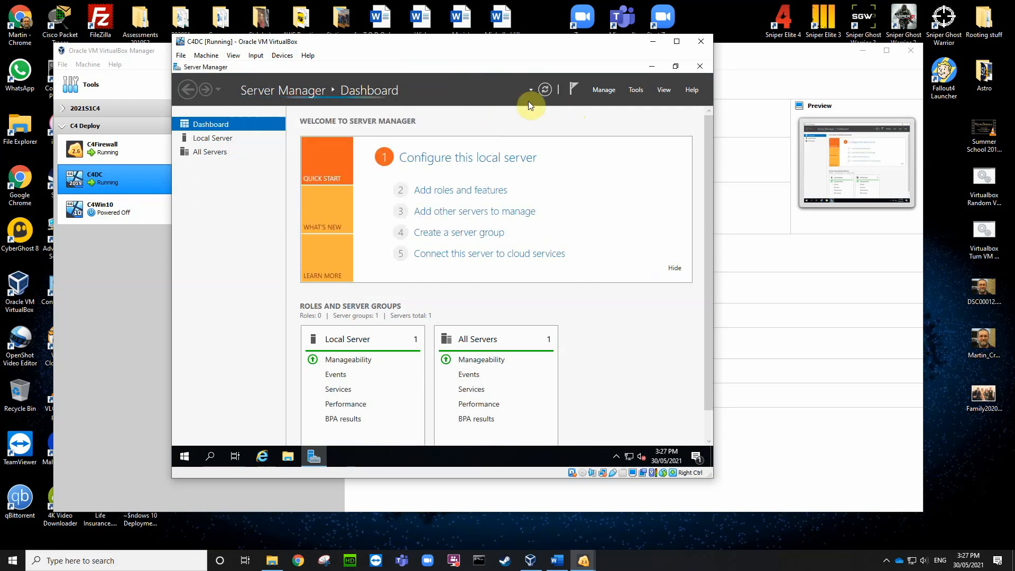
left_click(211, 138)
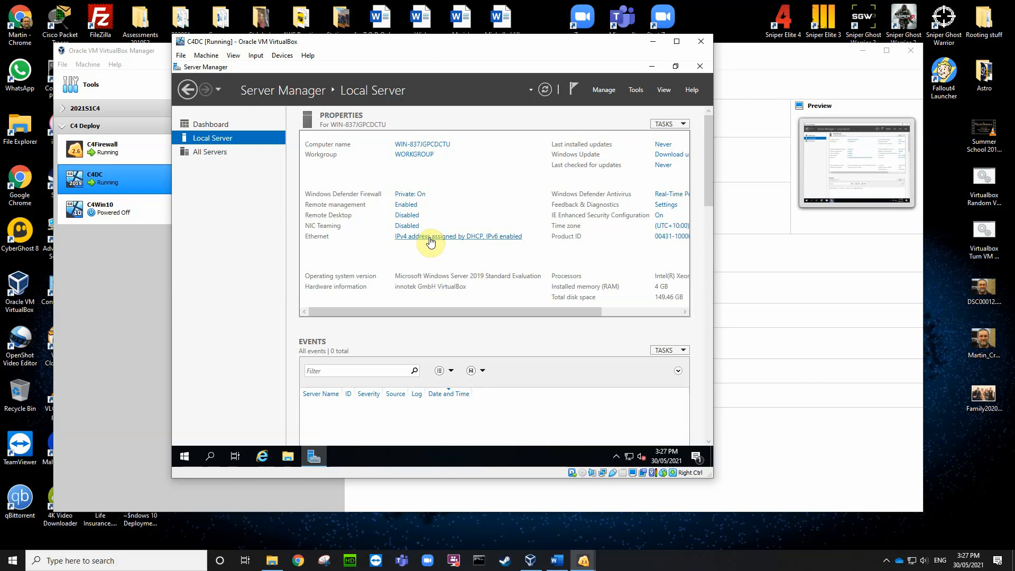
Step: Turn IE Enhanced Security Configuration off for both administrators and users
left_click(659, 215)
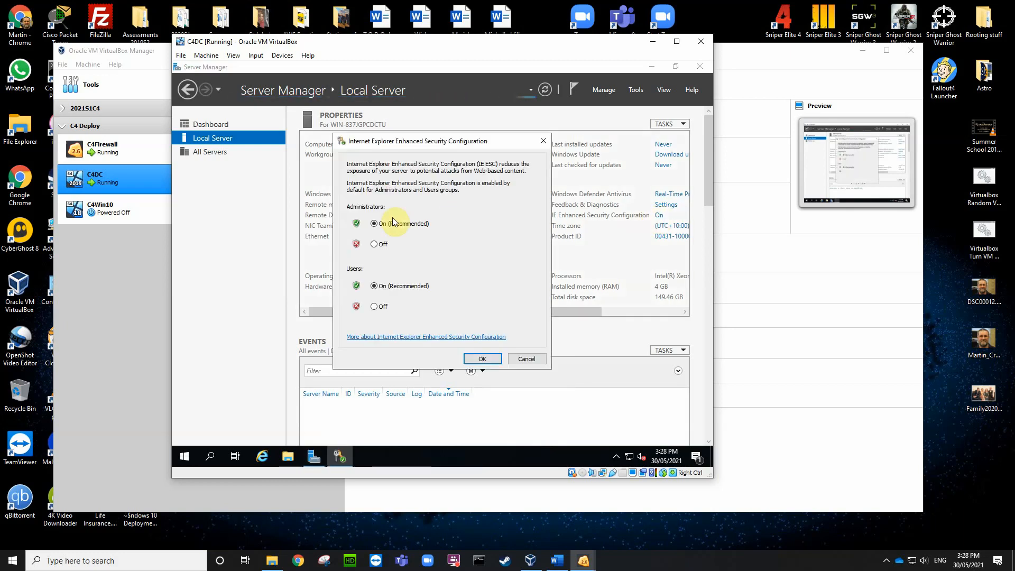
left_click(375, 245)
left_click(375, 306)
left_click(468, 357)
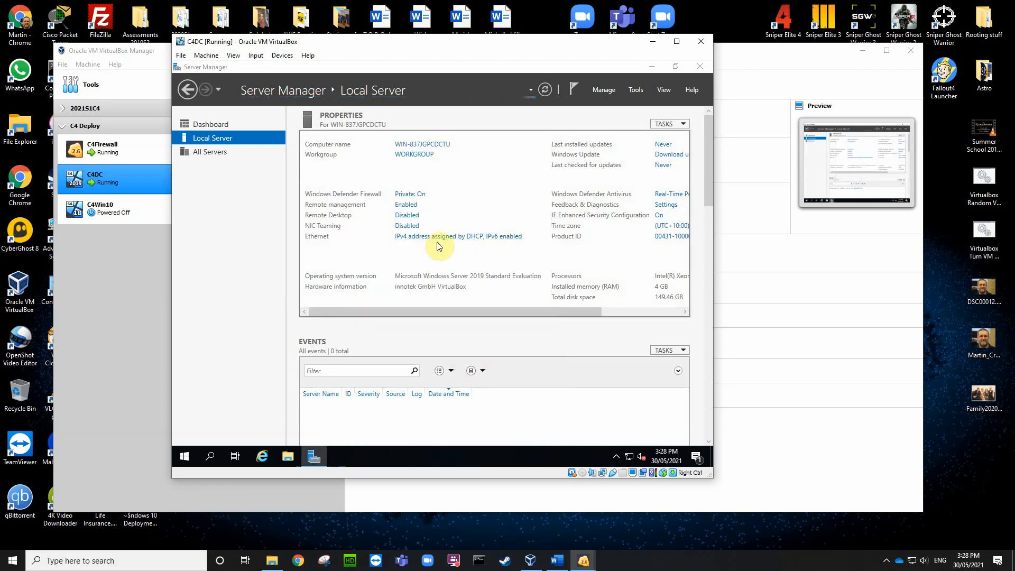
Step: In the Ethernet adapter's properties, untick QoS Packet Scheduler and Internet Protocol Version 6
left_click(438, 237)
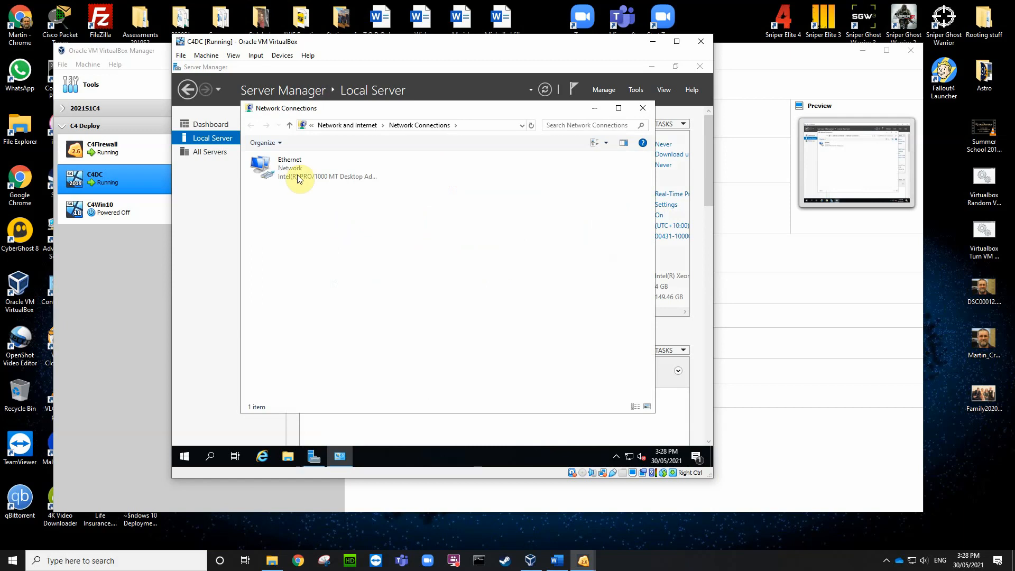
right_click(292, 173)
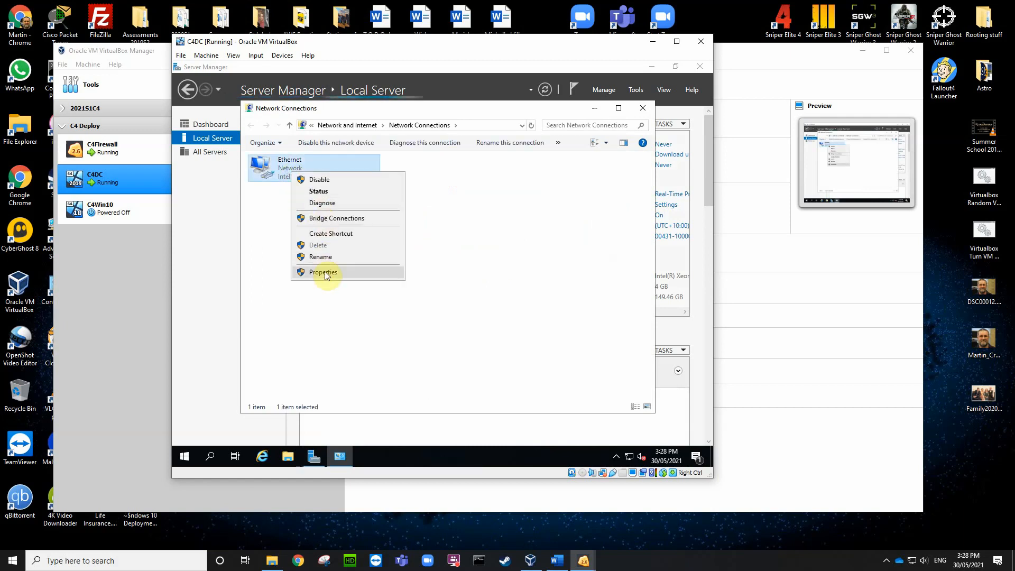
left_click(324, 272)
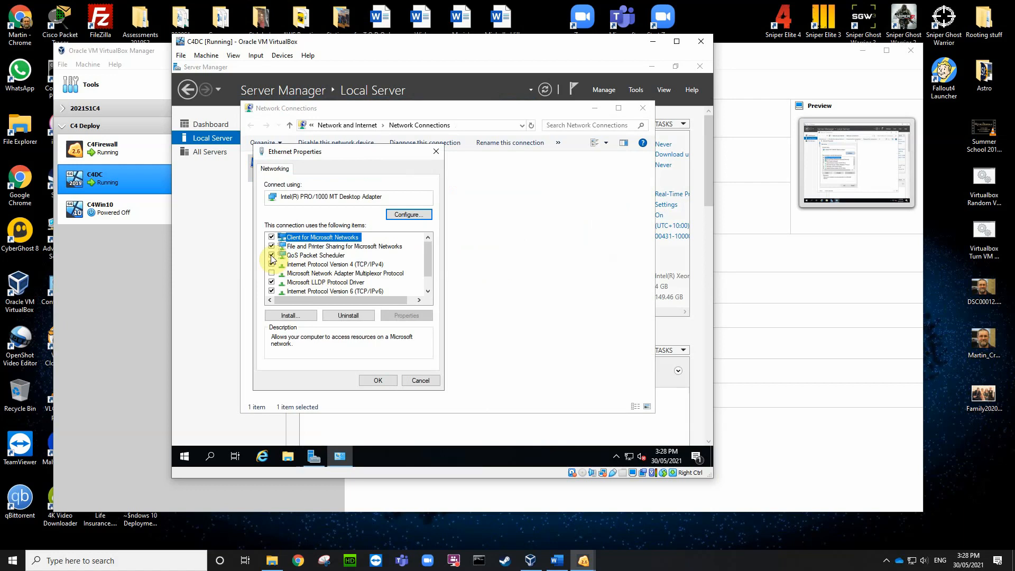
left_click(271, 256)
left_click(273, 291)
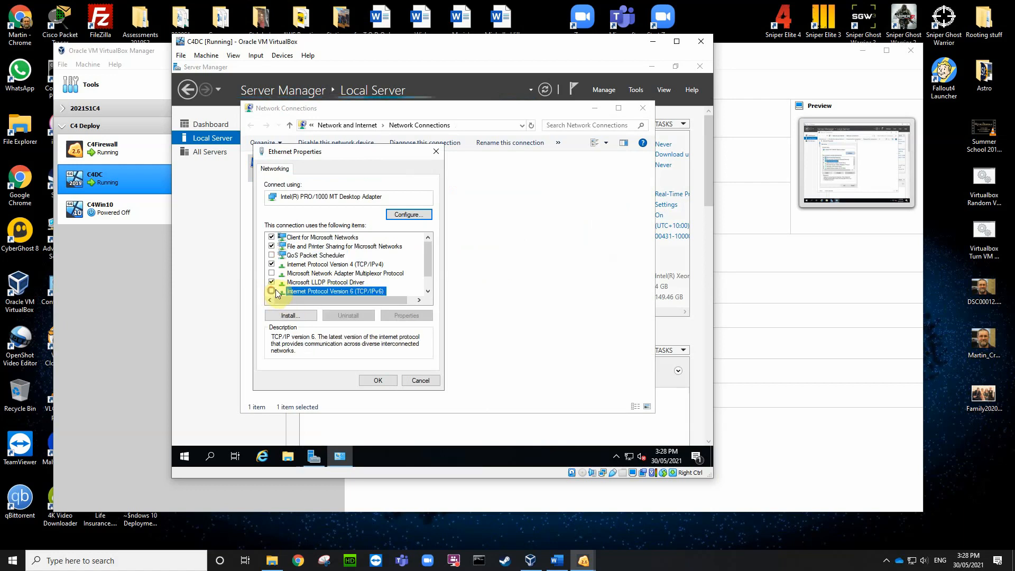
Step: Give IPv4 the static address 192.168.3.2, mask 255.255.255.0 and gateway 192.168.3.1
left_click(314, 264)
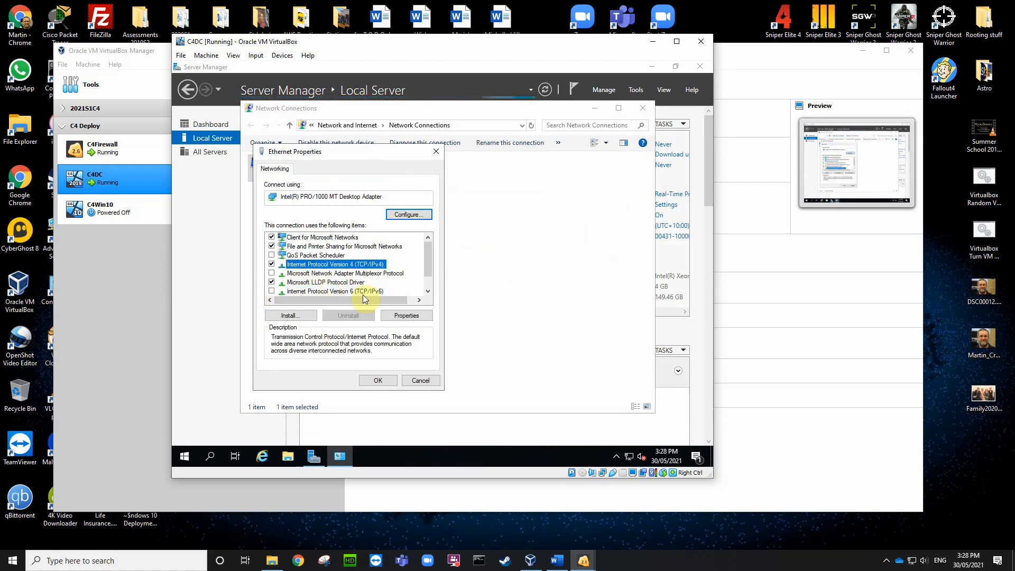
left_click(398, 318)
left_click(328, 269)
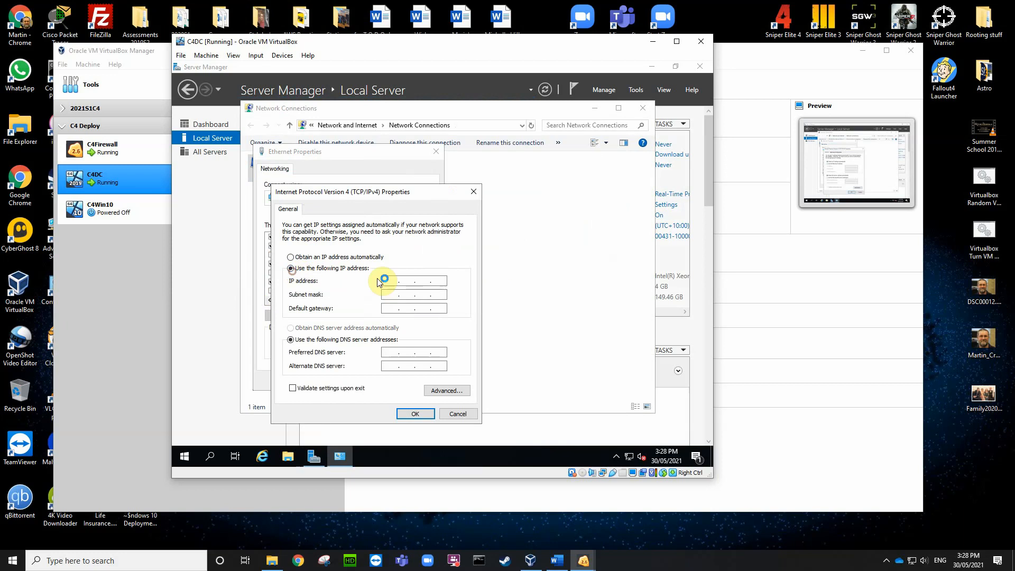
left_click(385, 281)
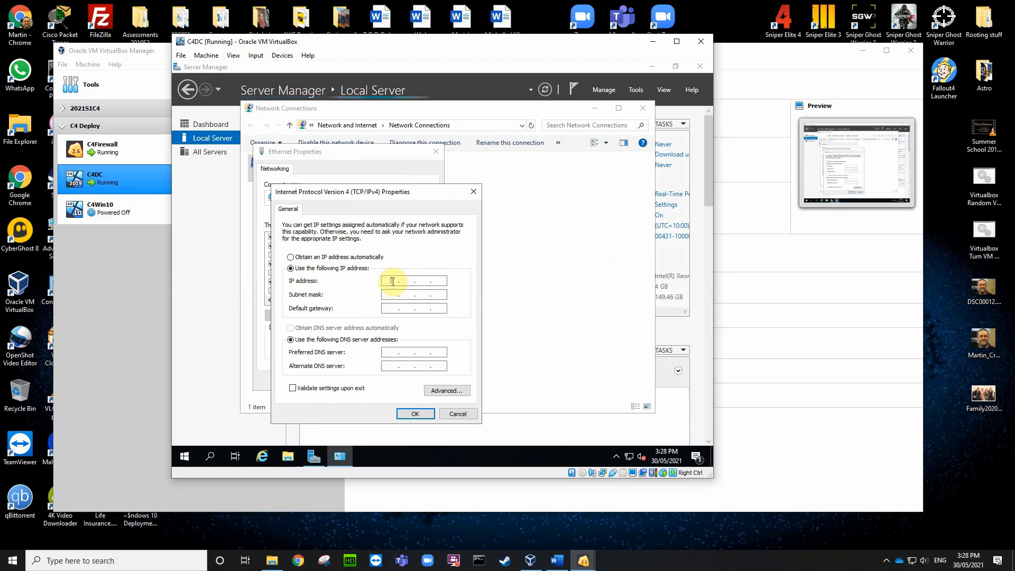
type("192 . 168 . 3 . 2")
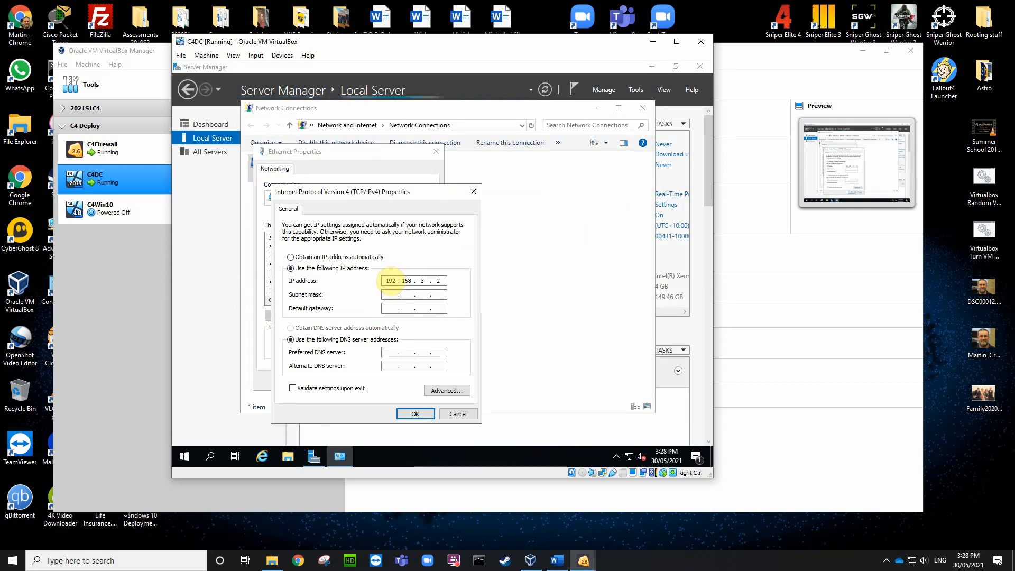
left_click(396, 295)
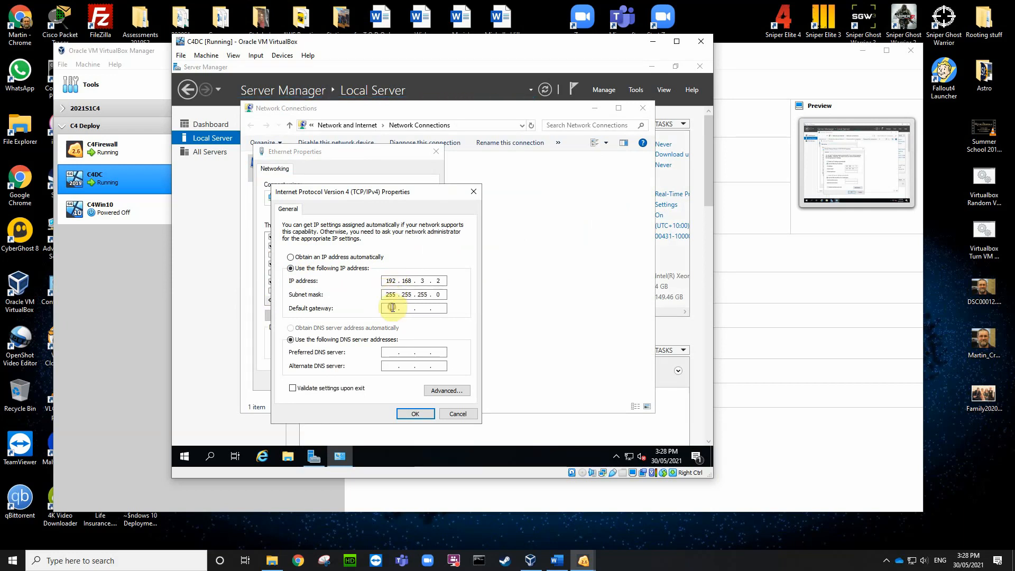
left_click(394, 308)
type("192 . 168 . 3 . 1")
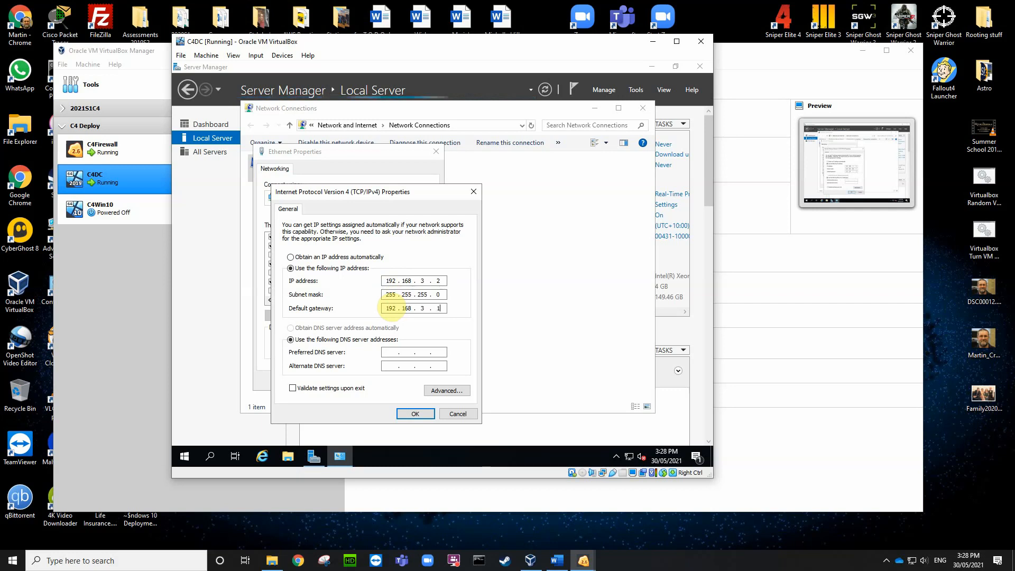
left_click(560, 561)
left_click(561, 562)
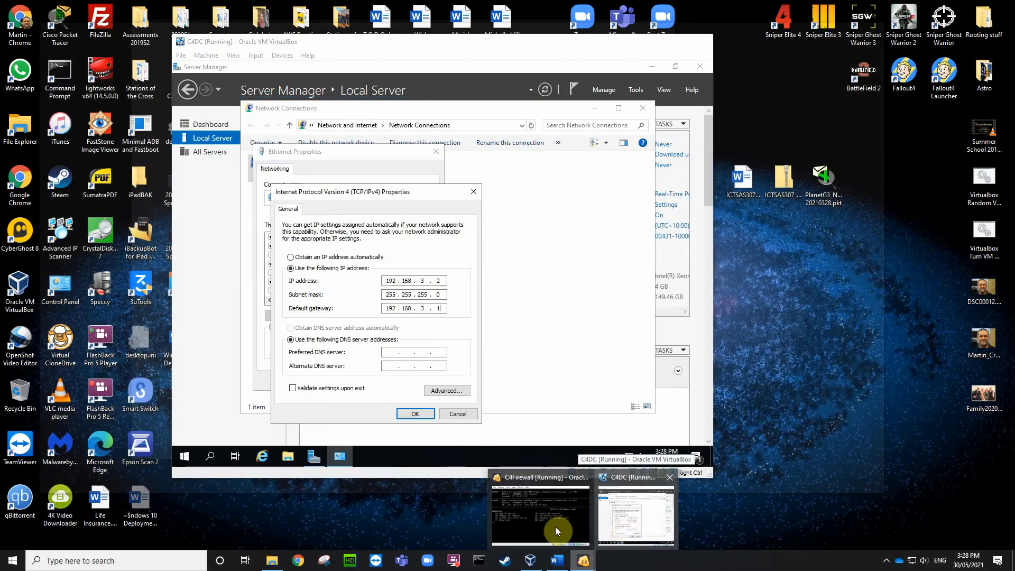
left_click(555, 527)
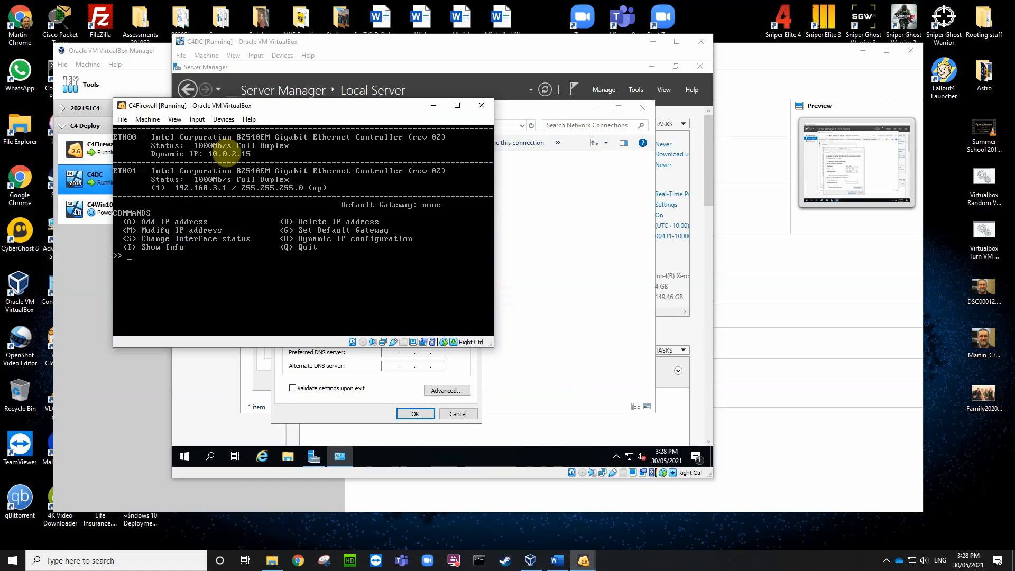
left_click(233, 119)
mouse_move(321, 159)
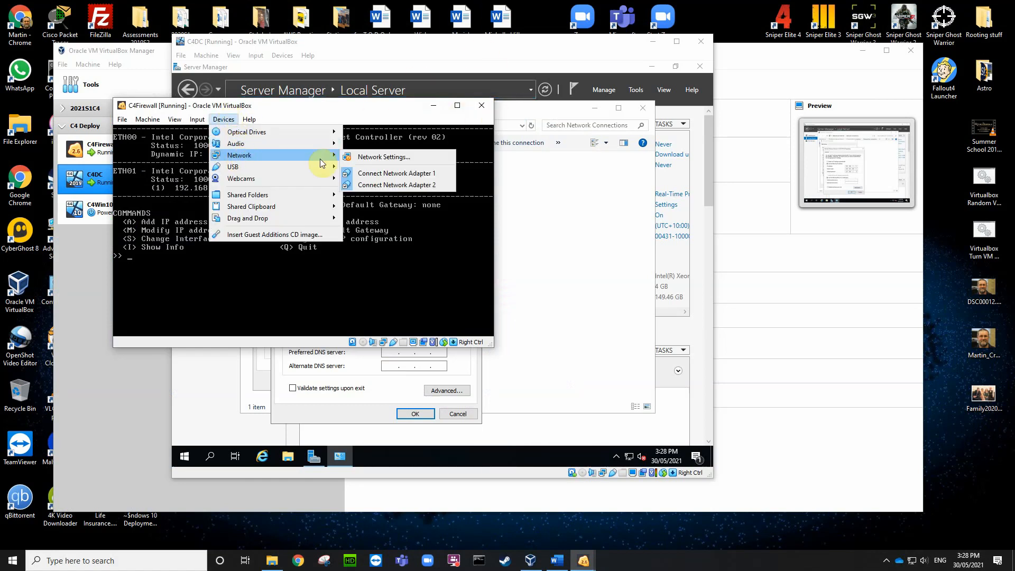
left_click(367, 157)
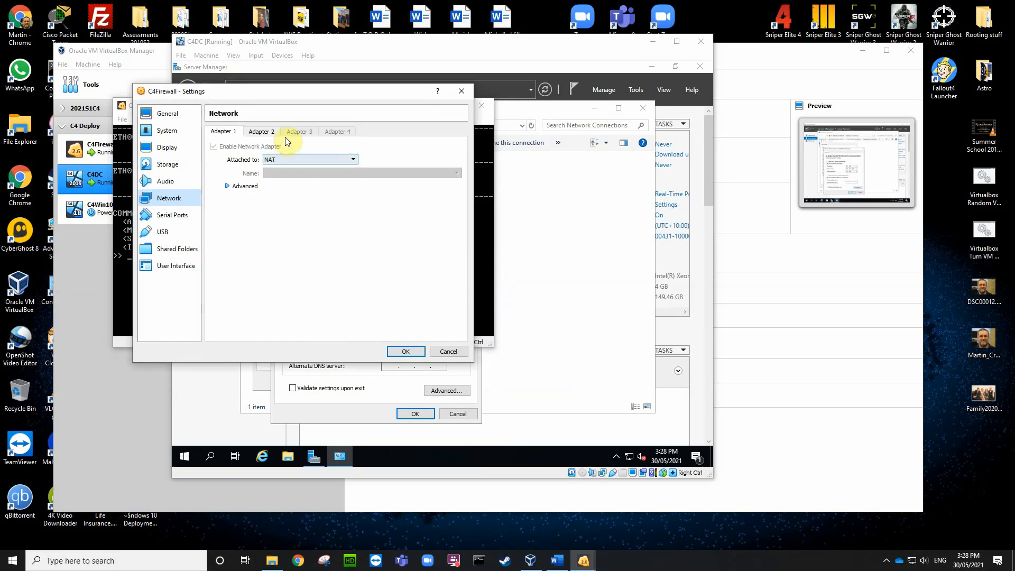
left_click(264, 131)
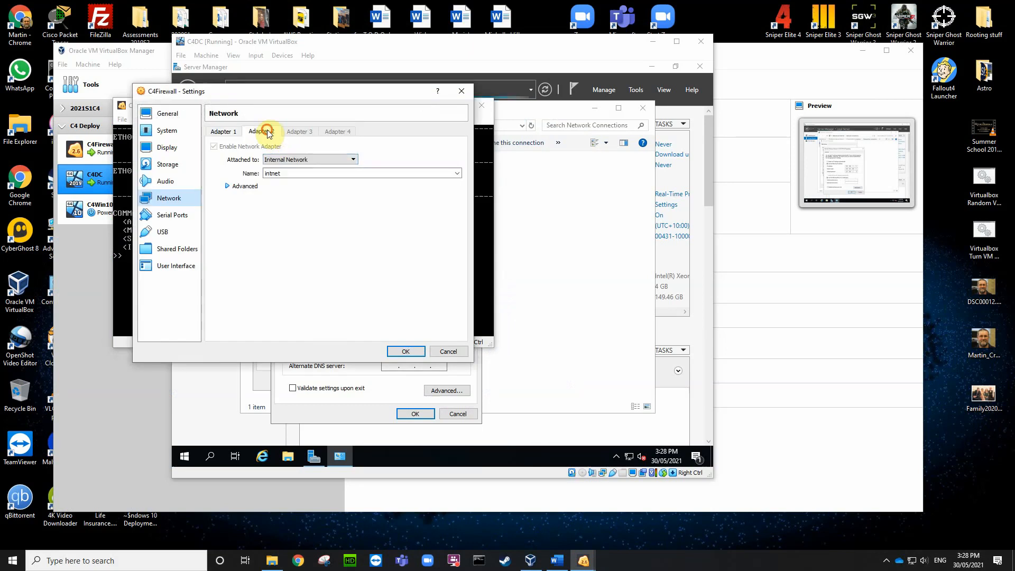
left_click(448, 352)
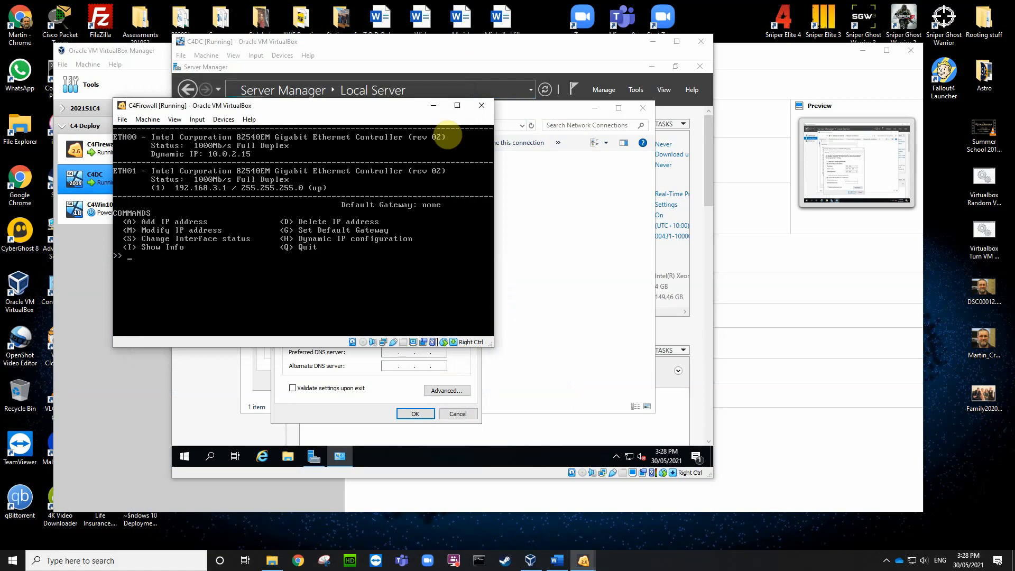
left_click(431, 106)
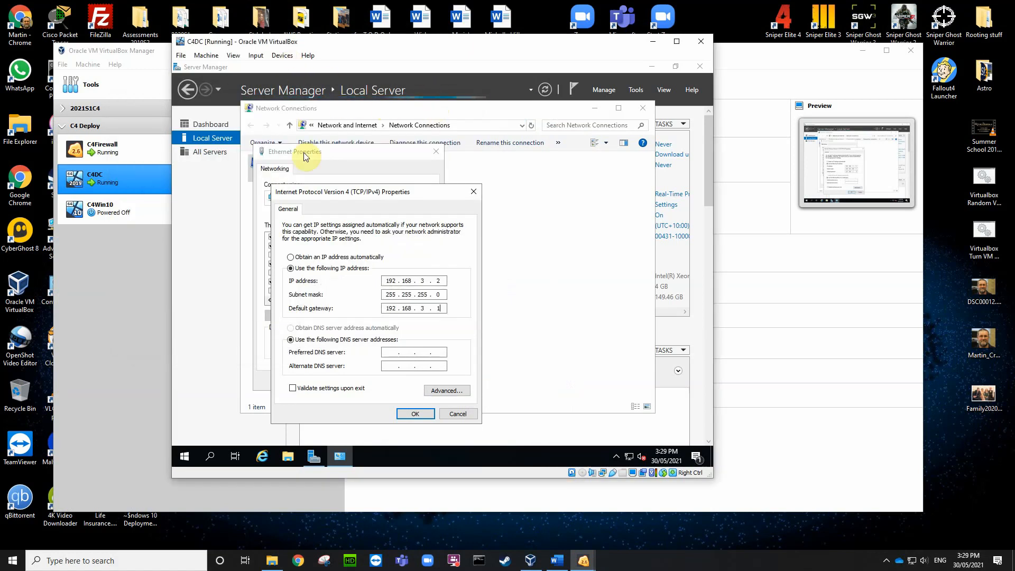
Step: Enter 8.8.8.8 as preferred DNS server, apply it, and close the Ethernet properties
left_click(396, 352)
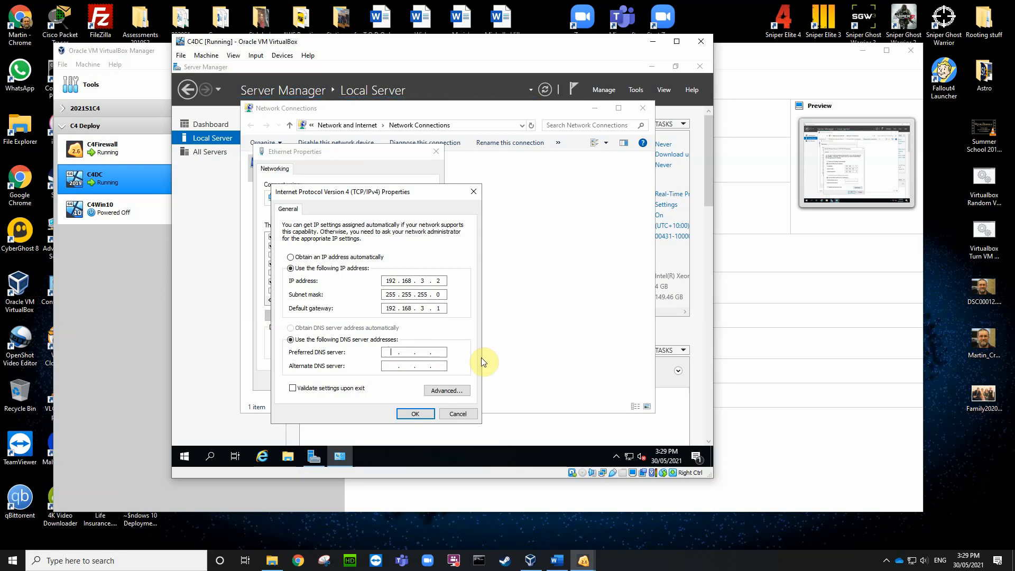
type("8 . 8 . 8 . 8")
left_click(416, 414)
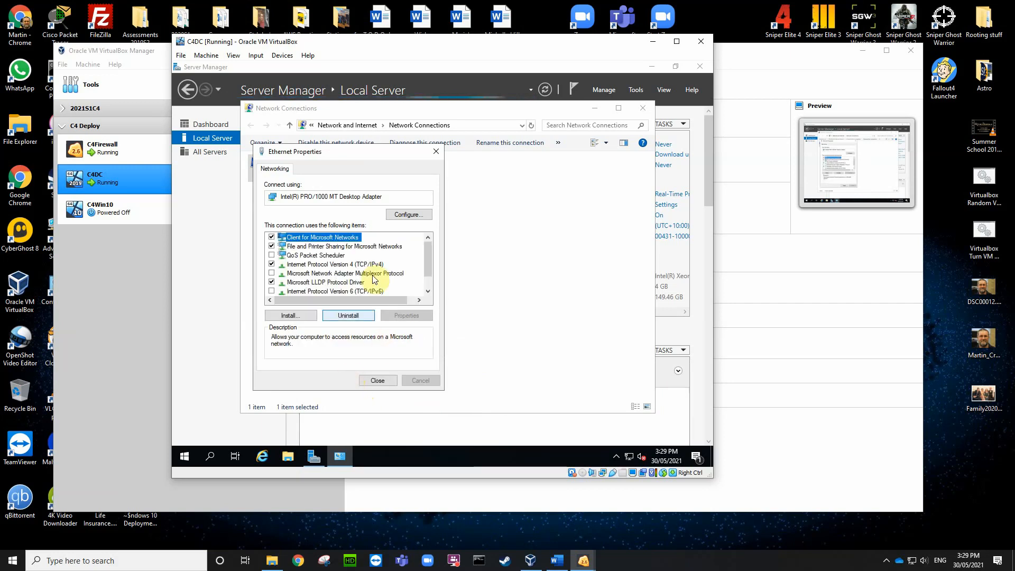
left_click(437, 151)
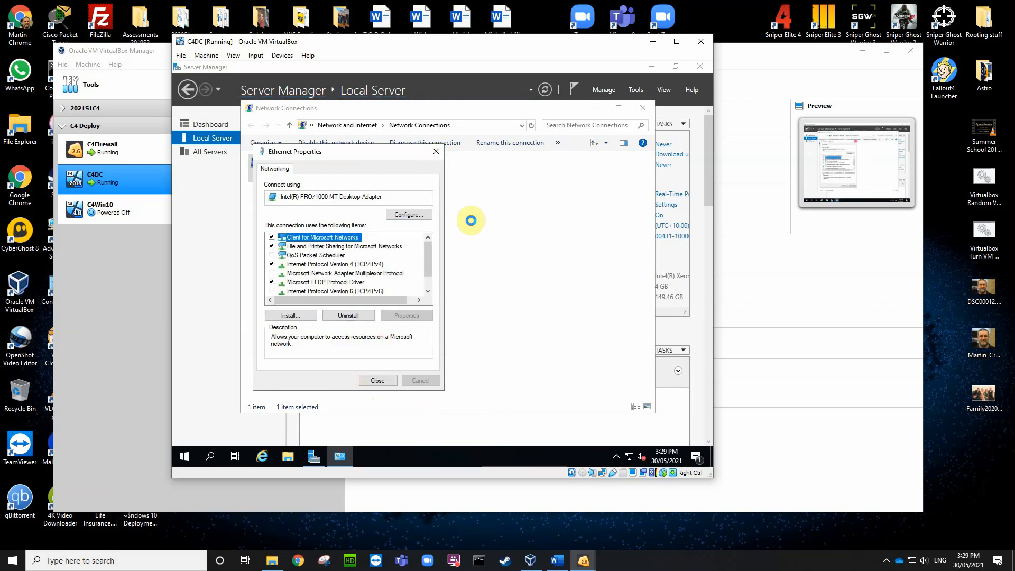
left_click(282, 56)
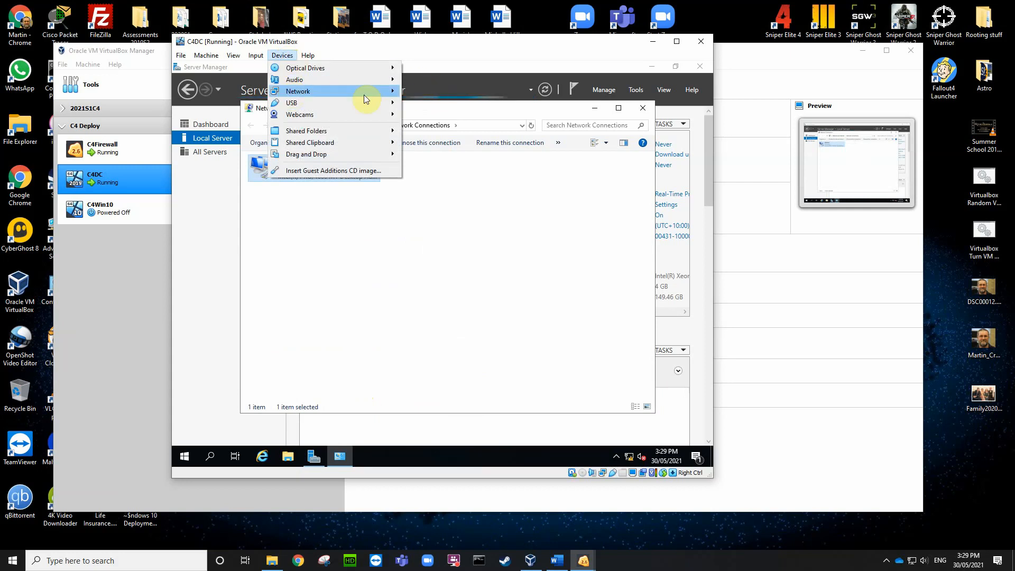
Step: Attach C4DC's first adapter to internal network intnet, allow discovery, and close Network Connections
left_click(416, 93)
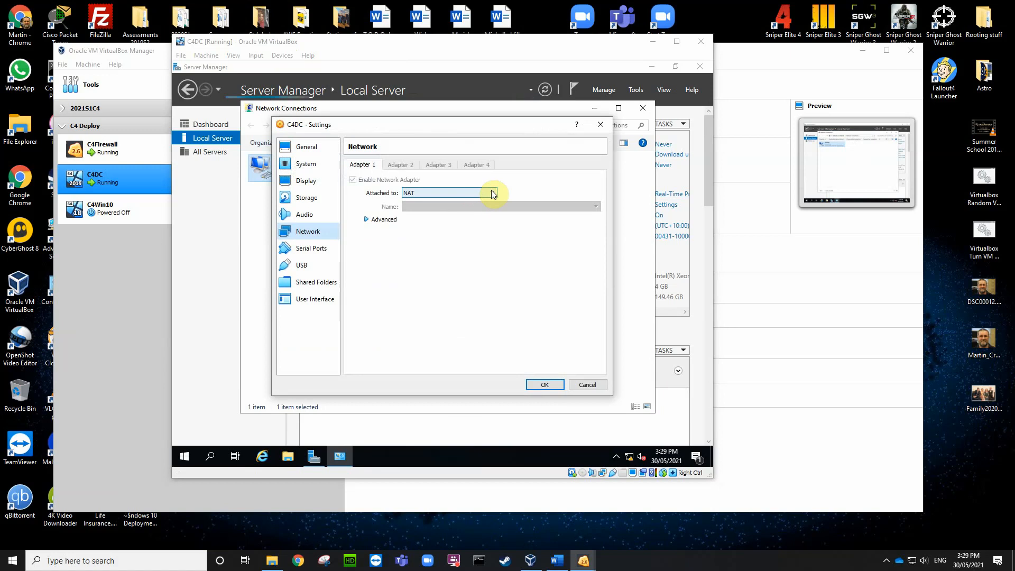
left_click(491, 192)
left_click(456, 214)
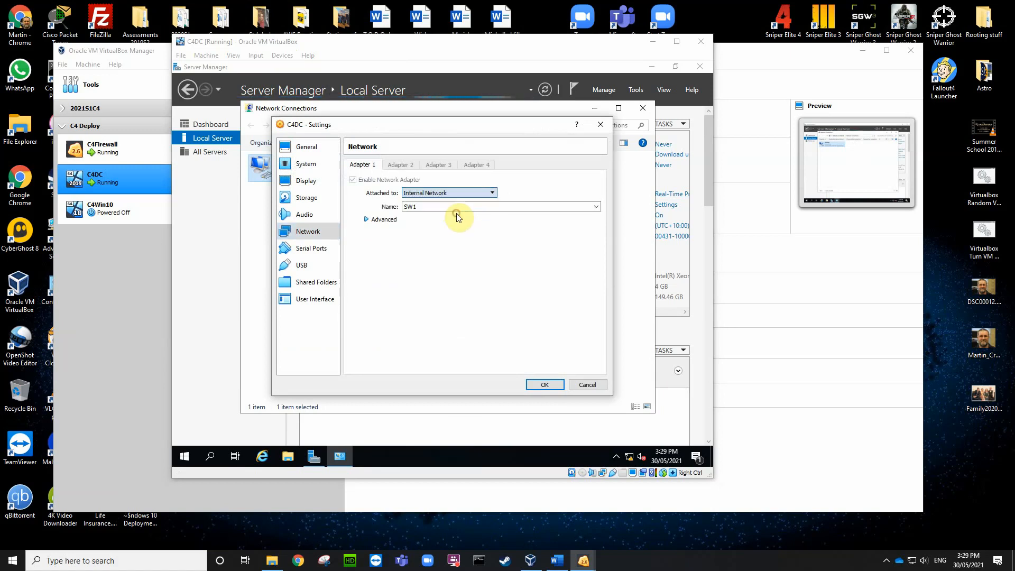
left_click(596, 206)
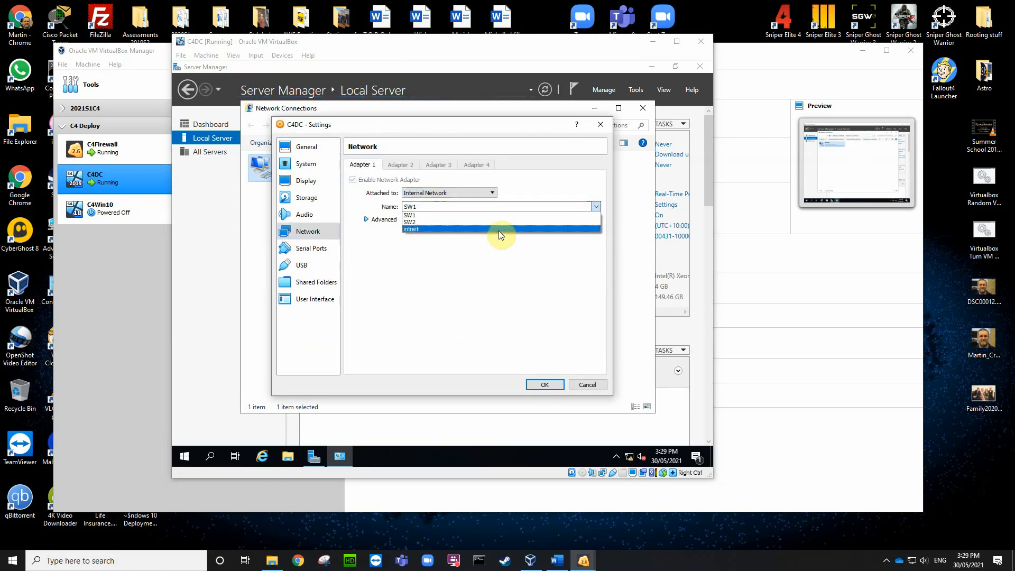
left_click(470, 229)
left_click(546, 384)
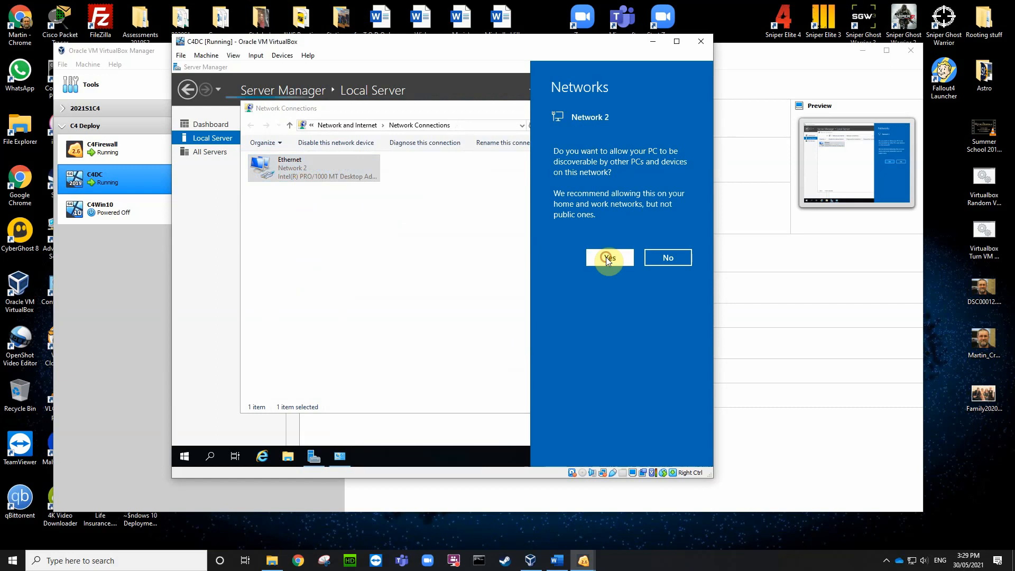
left_click(606, 257)
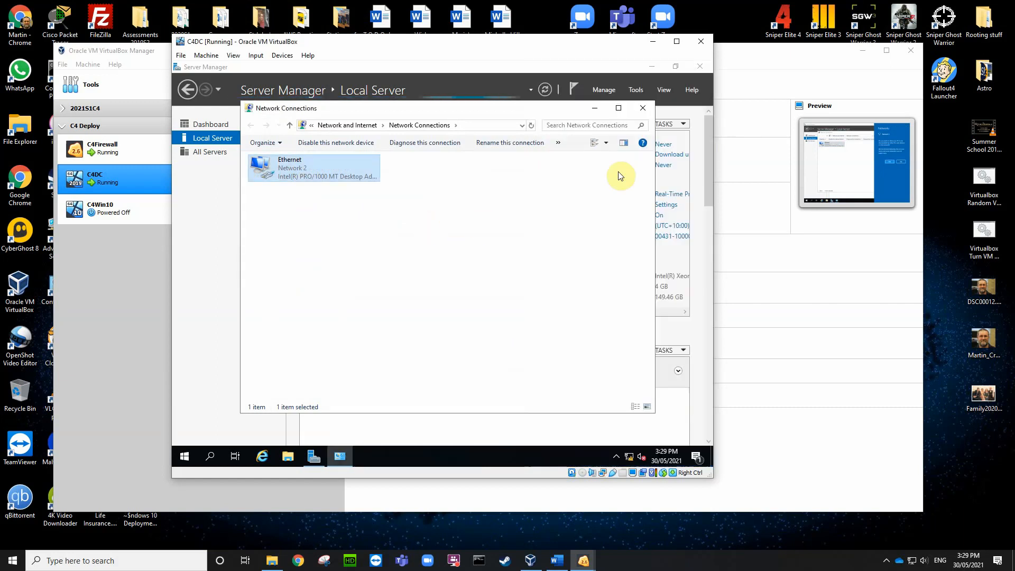
left_click(644, 108)
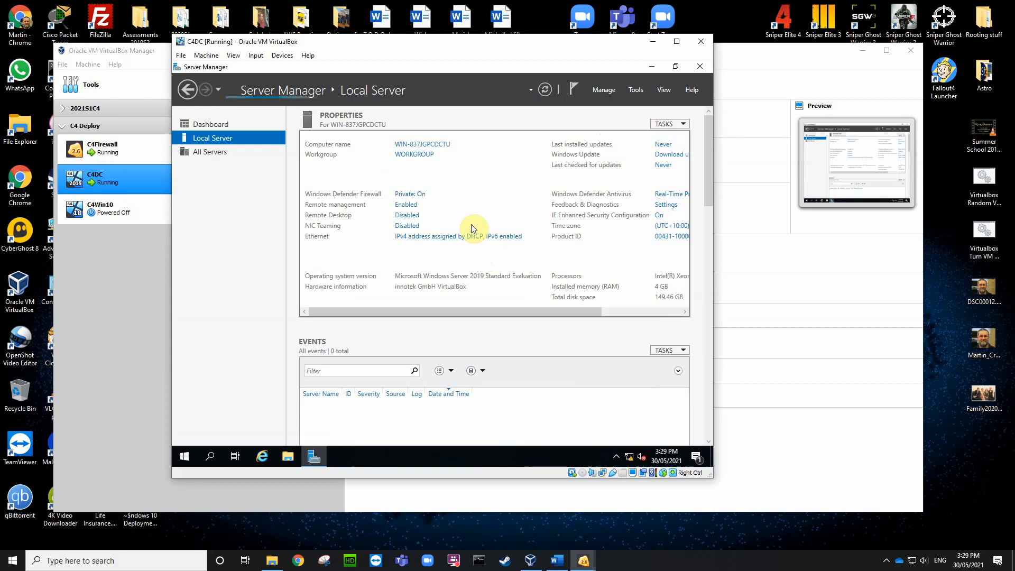
Step: Turn off Windows Defender Firewall for the domain and private networks
left_click(406, 196)
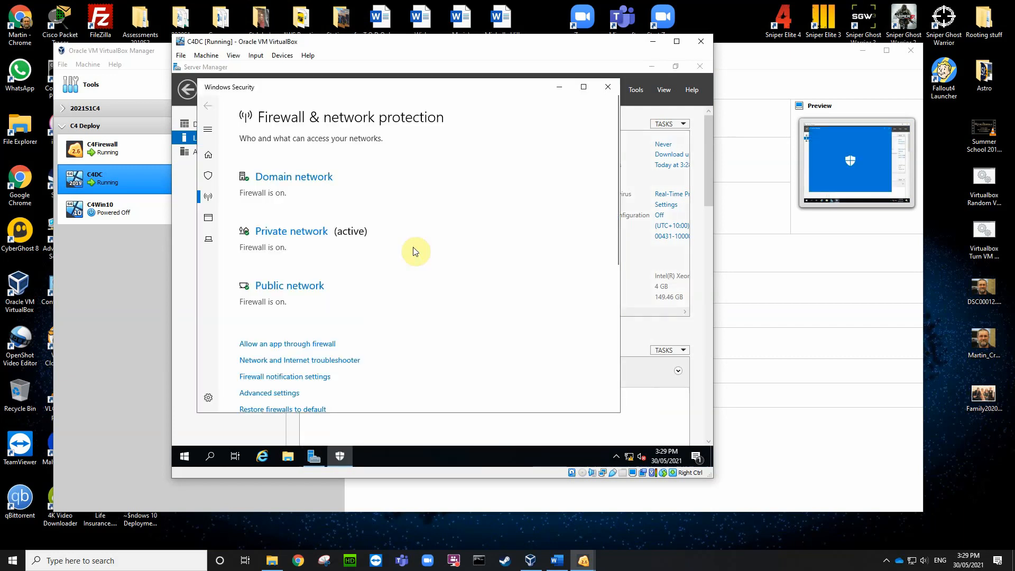
left_click(290, 176)
left_click(248, 284)
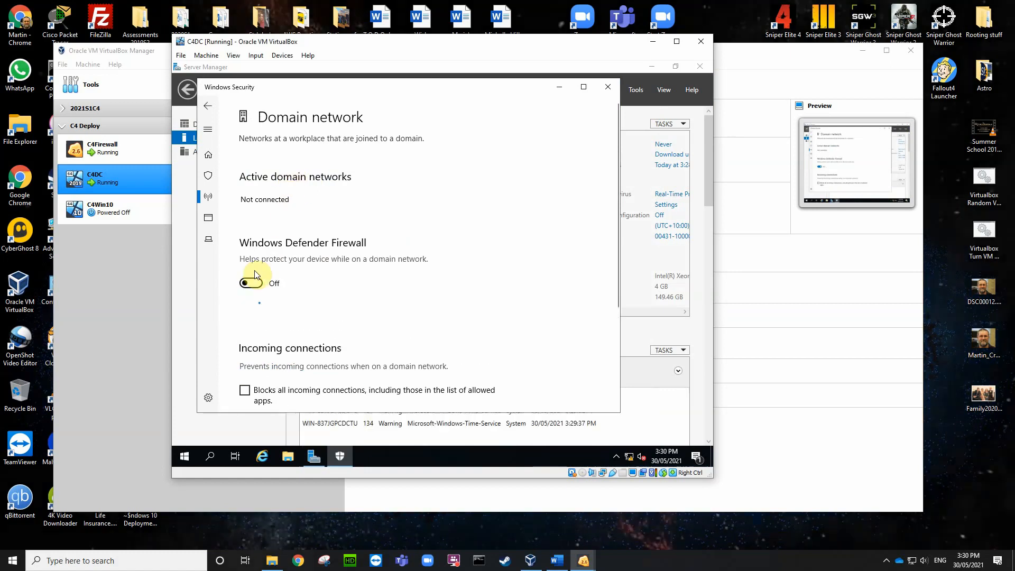
left_click(206, 107)
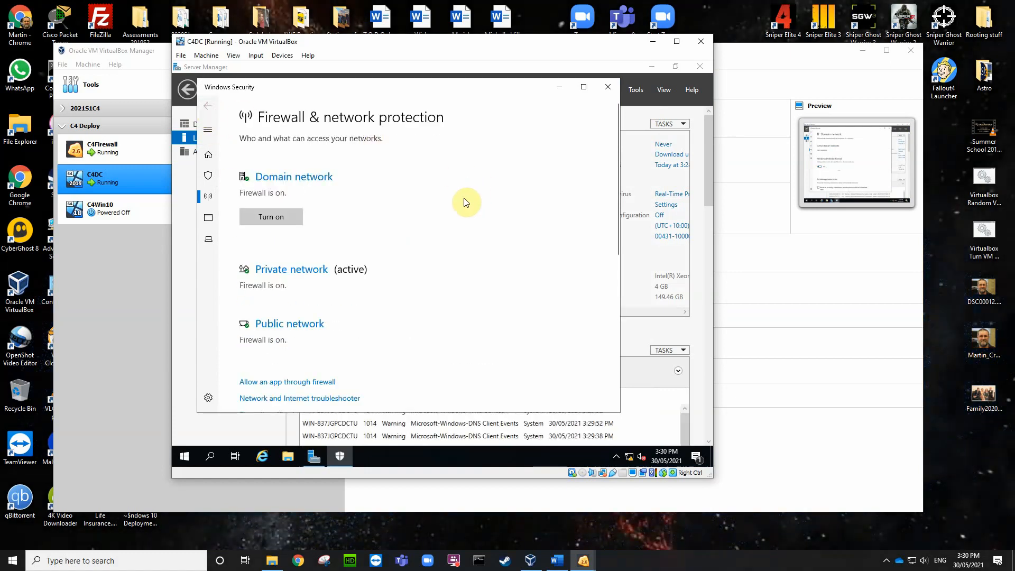
scroll(439, 238, "down", 2)
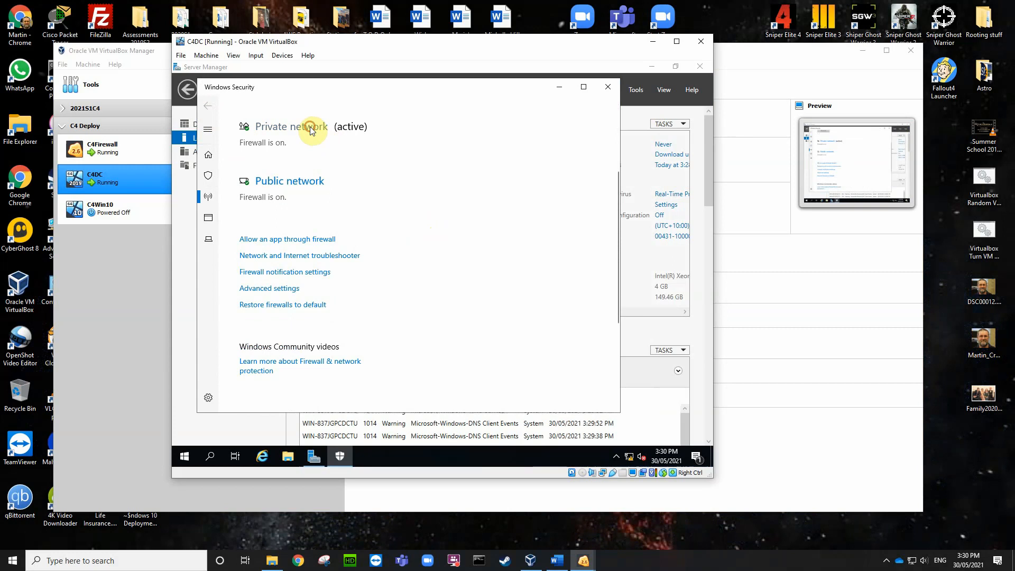
scroll(317, 130, "up", 3)
left_click(302, 207)
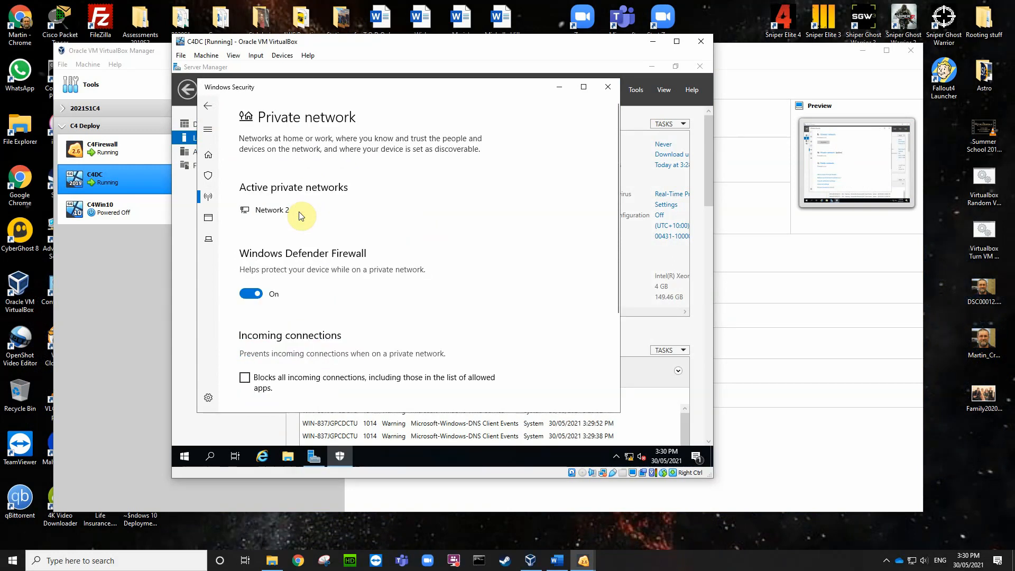
left_click(251, 294)
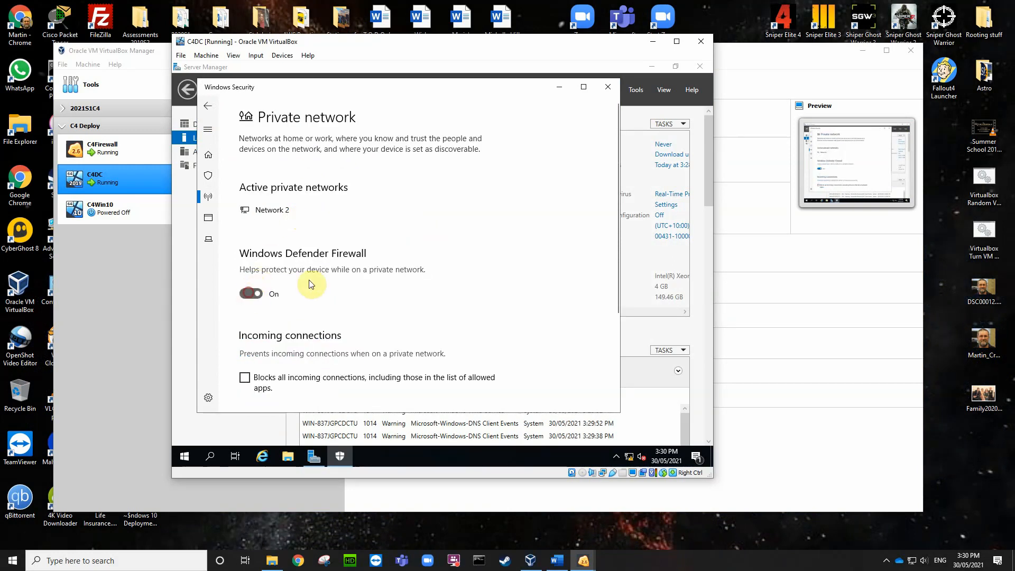
left_click(206, 107)
Step: Turn off the firewall for public networks and close Windows Security
scroll(403, 231, "down", 2)
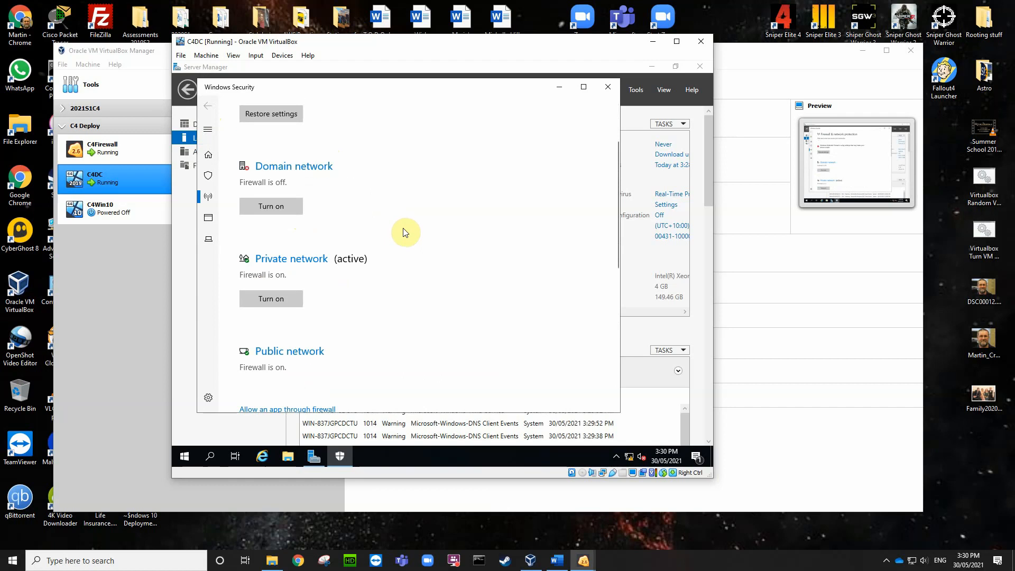
scroll(380, 195, "up", 2)
scroll(384, 197, "down", 2)
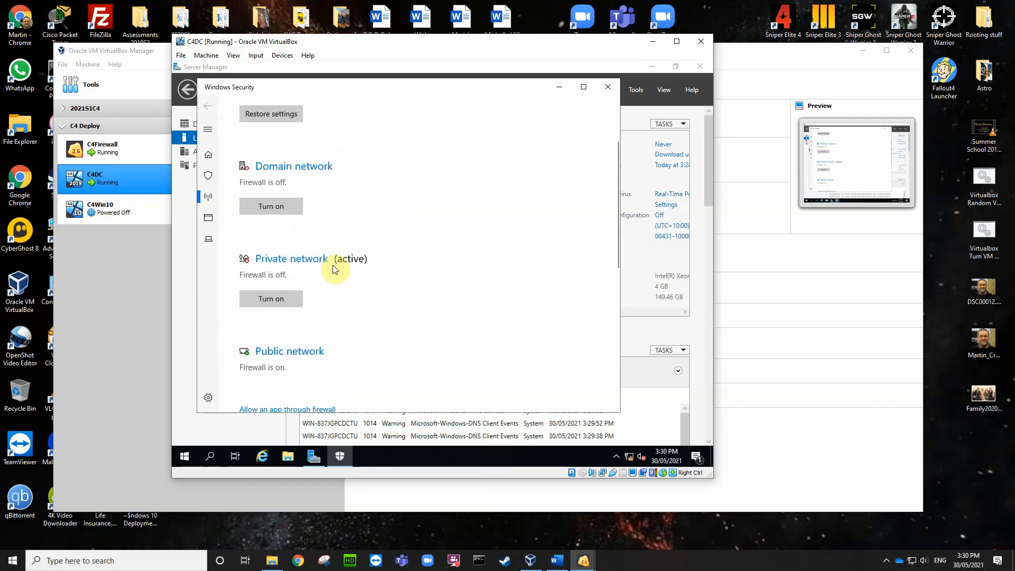
scroll(348, 294, "down", 2)
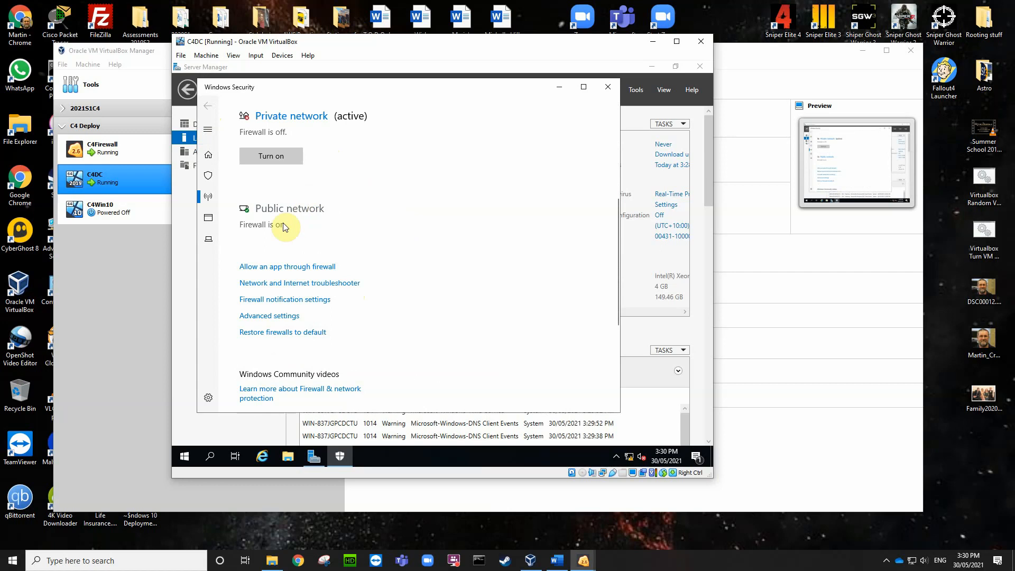
left_click(274, 208)
left_click(247, 294)
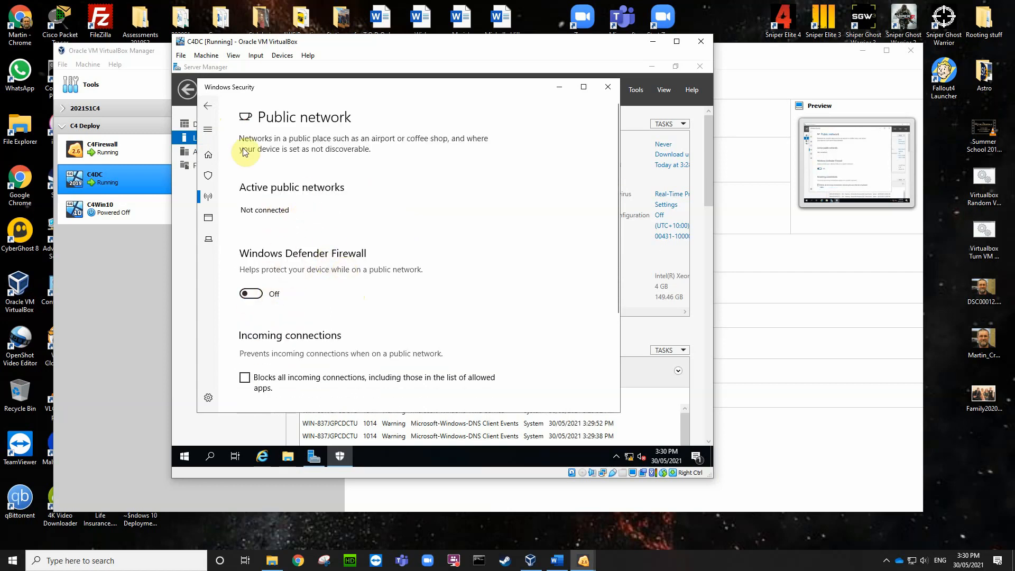
left_click(211, 105)
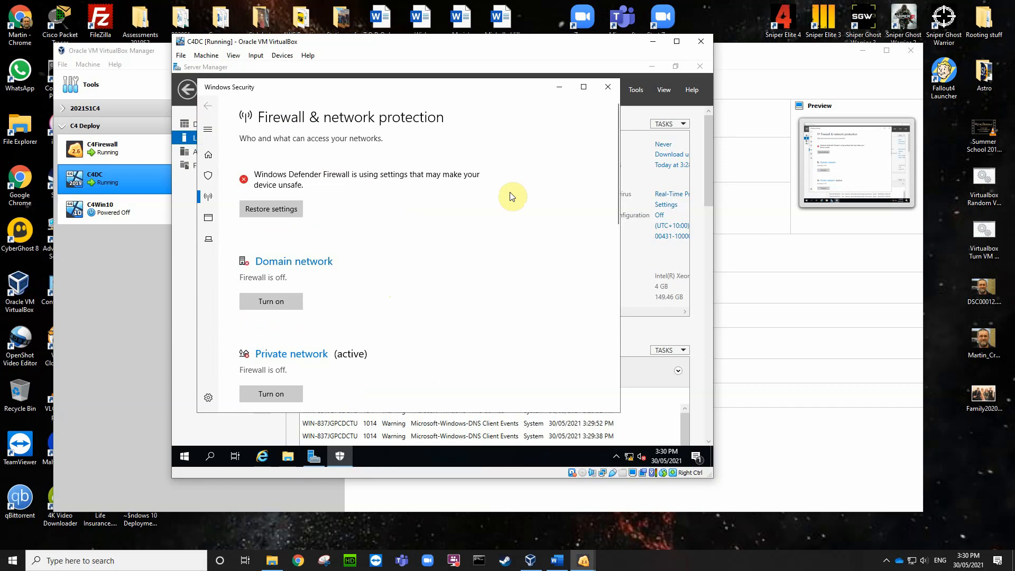
left_click(607, 87)
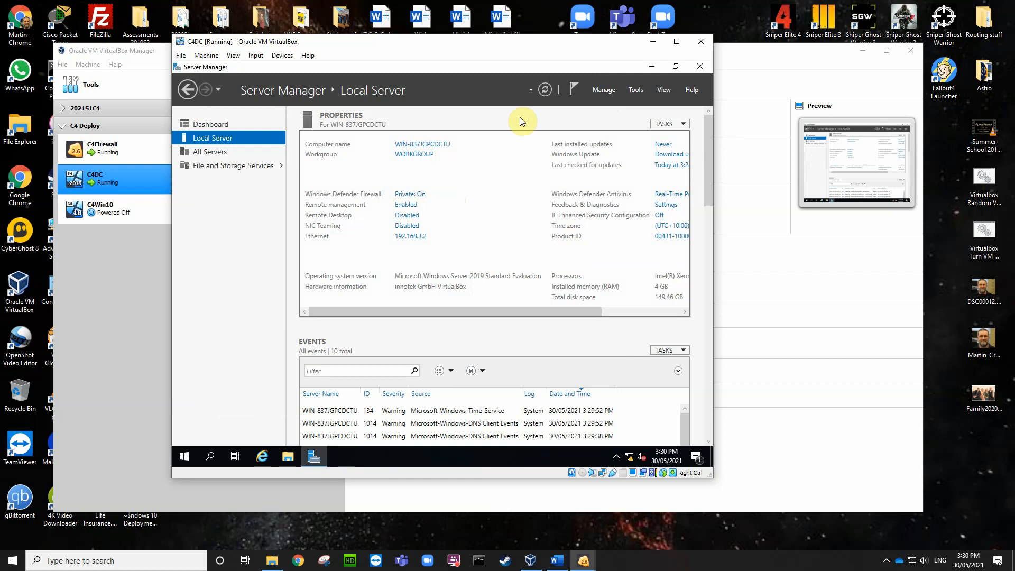
Step: Refresh the Local Server properties and start Internet Explorer, declining the recommended settings
left_click(546, 90)
left_click(262, 457)
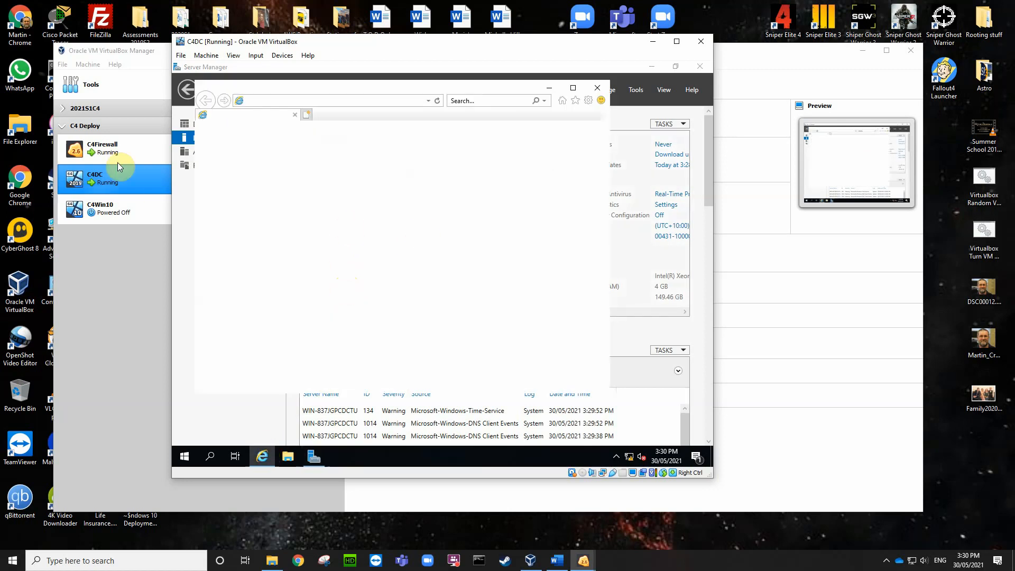
left_click(309, 249)
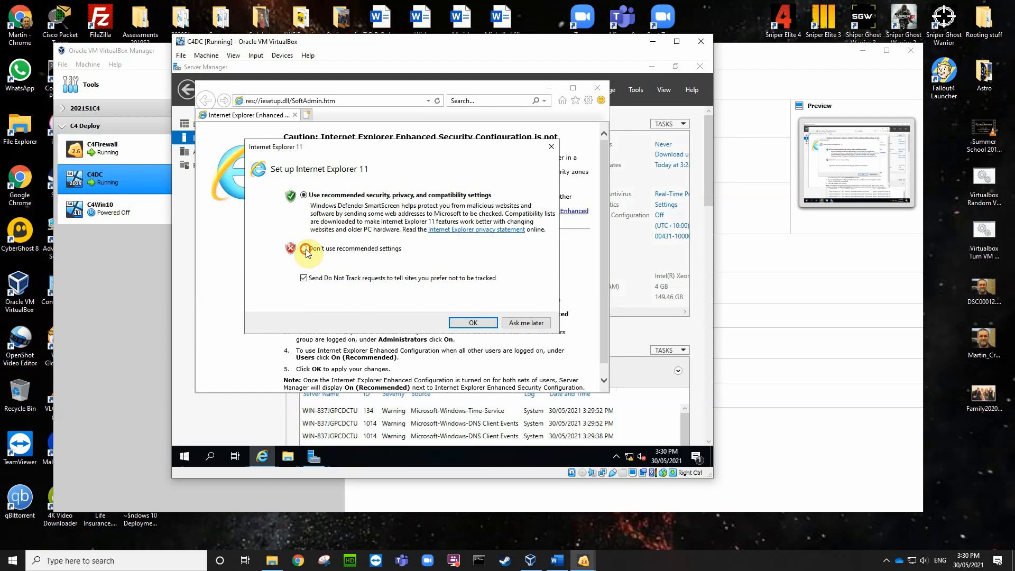
left_click(526, 323)
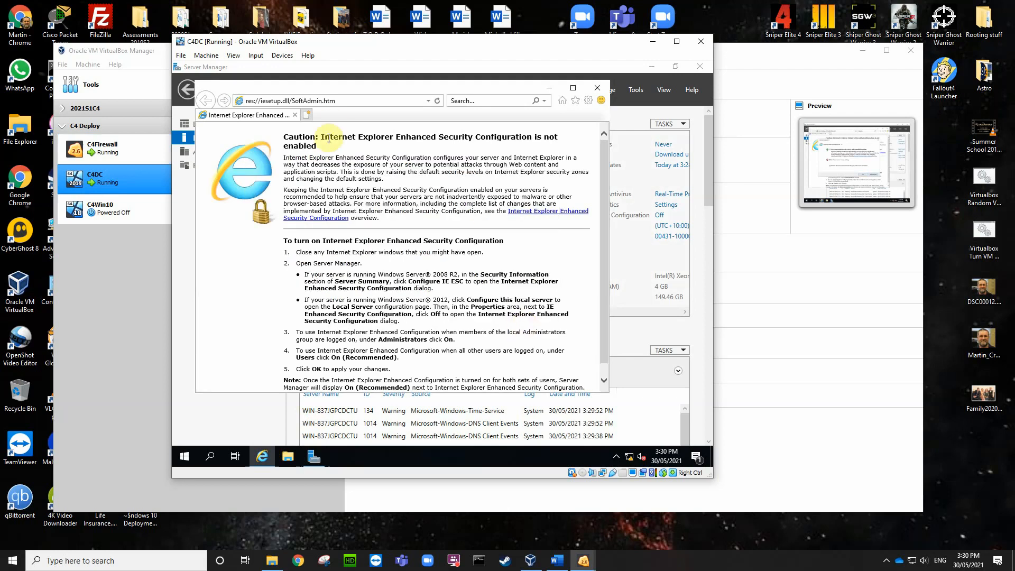
Step: Load ZeroShell at 192.168.3.1, bypass the certificate warning, and log in as admin
left_click(351, 97)
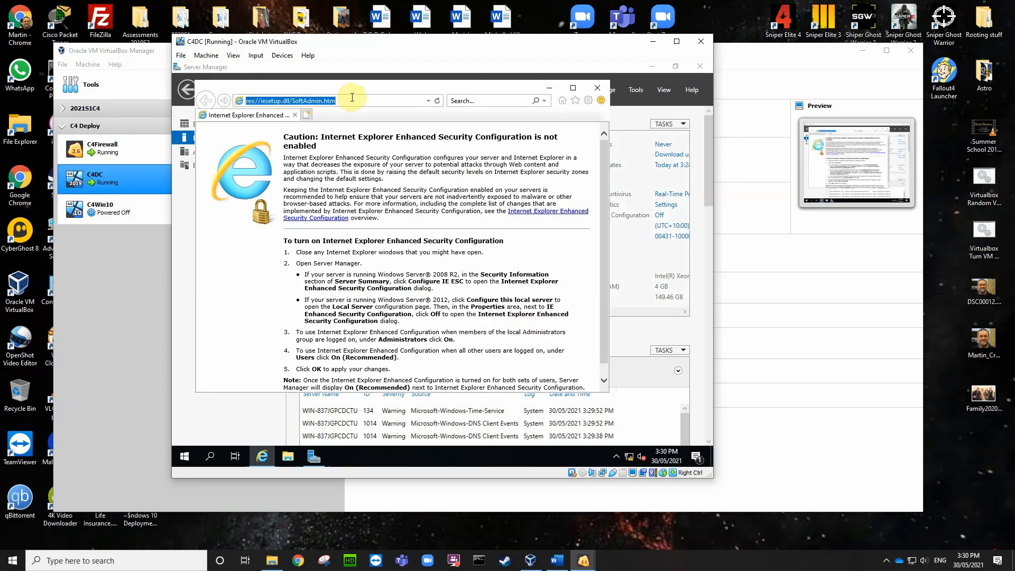
type("192")
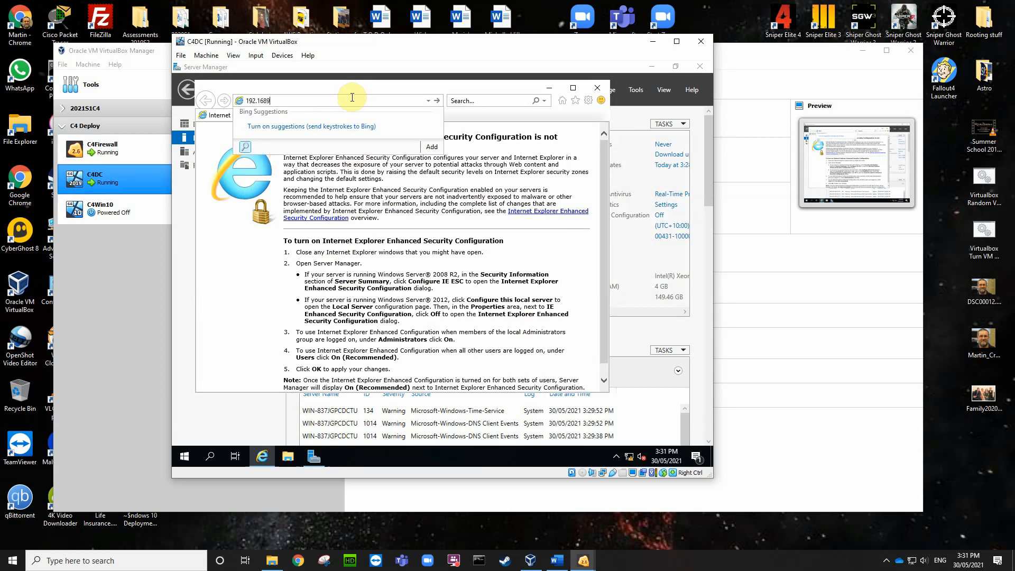
key("Escape")
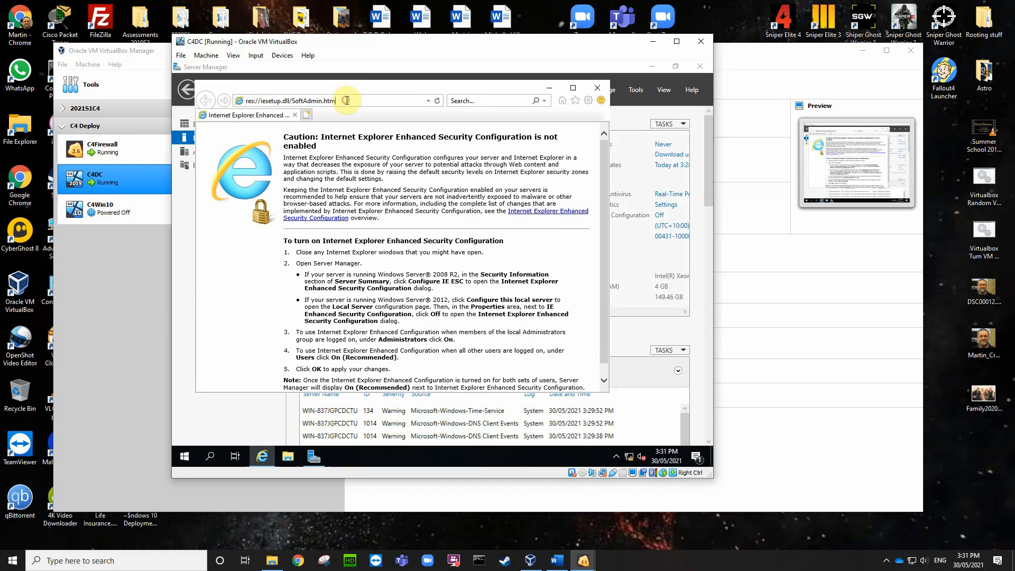
left_click(346, 101)
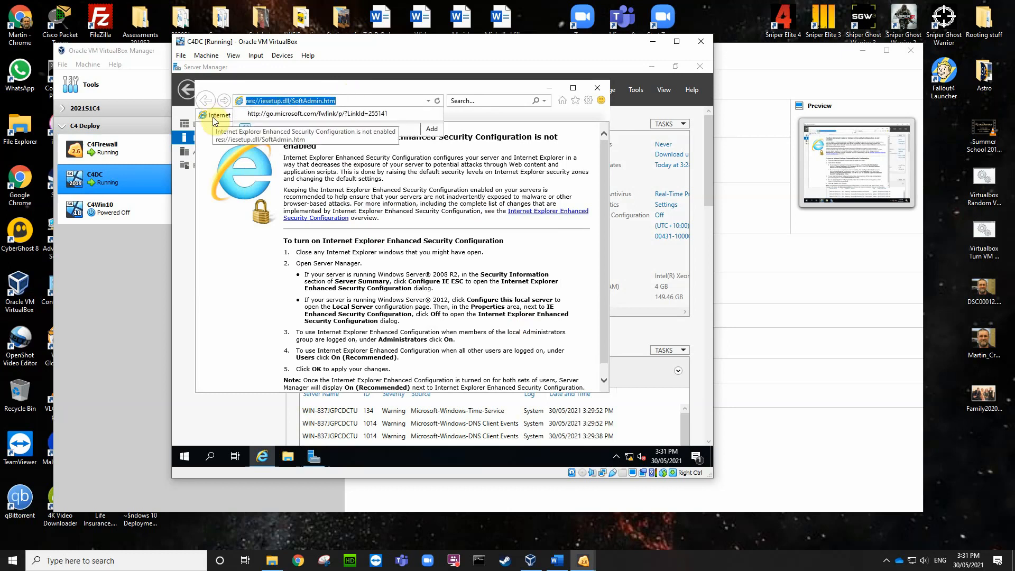
type("192.168.3.1")
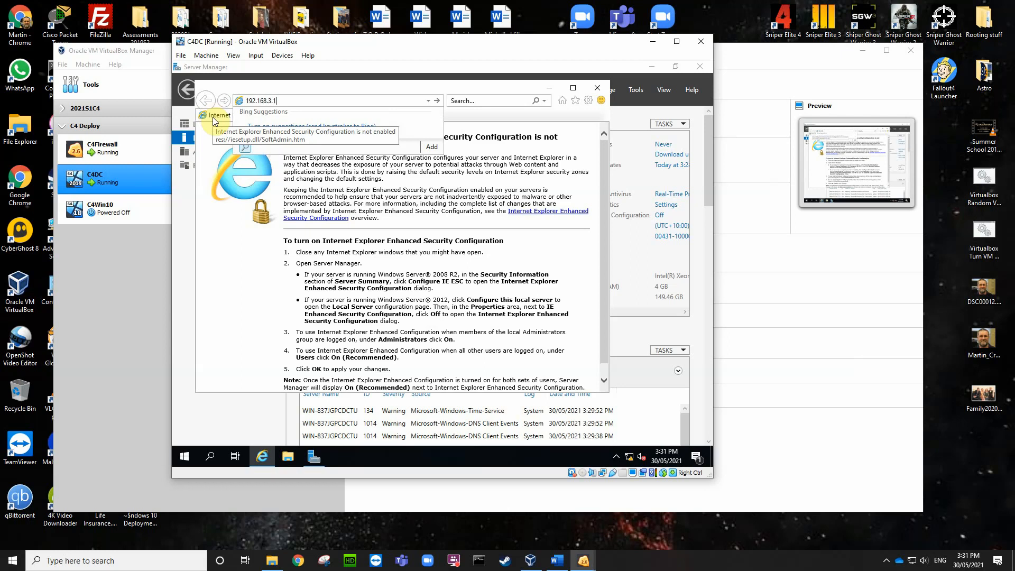
key("Return")
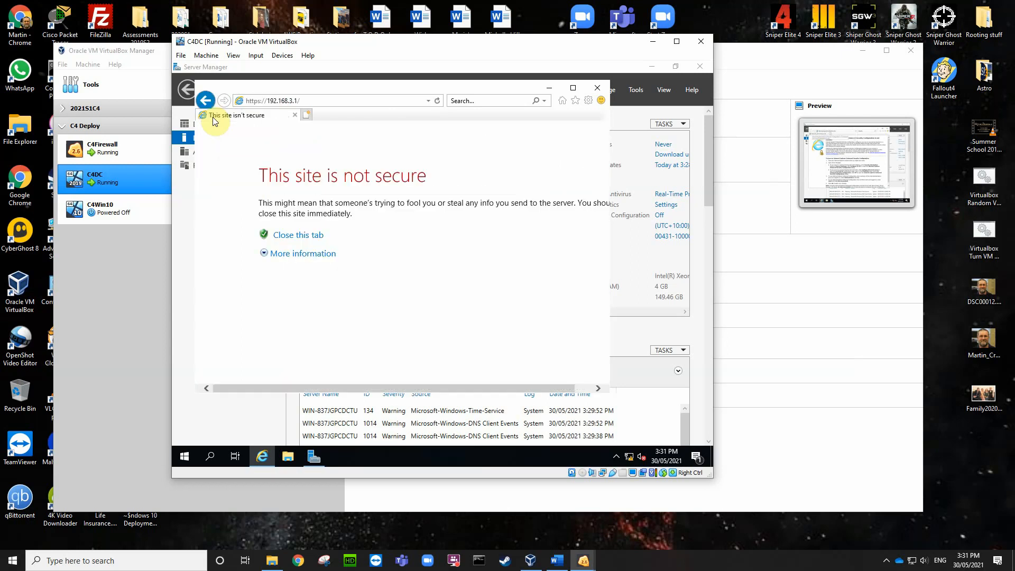
left_click(273, 255)
left_click(312, 318)
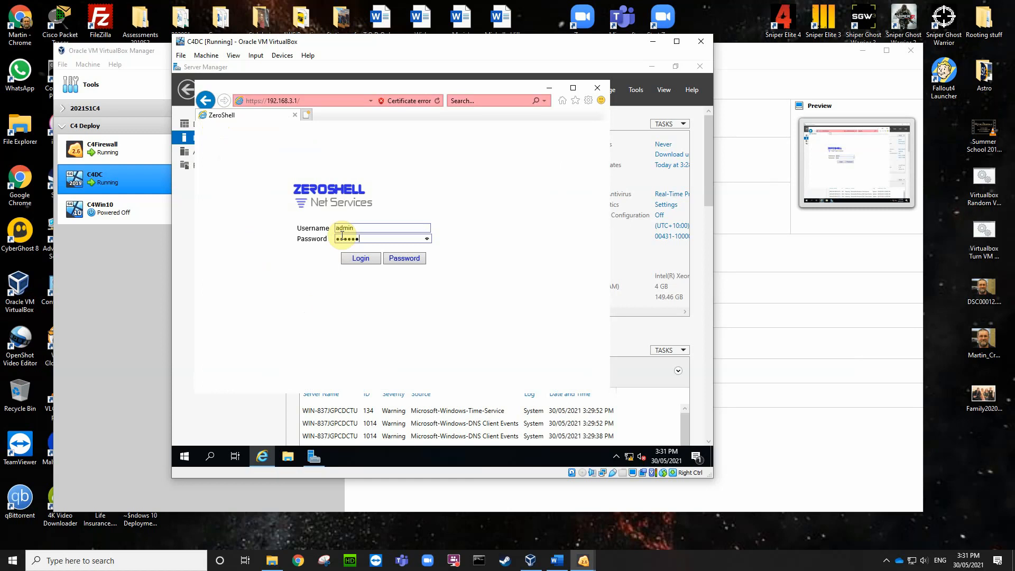
key("Return")
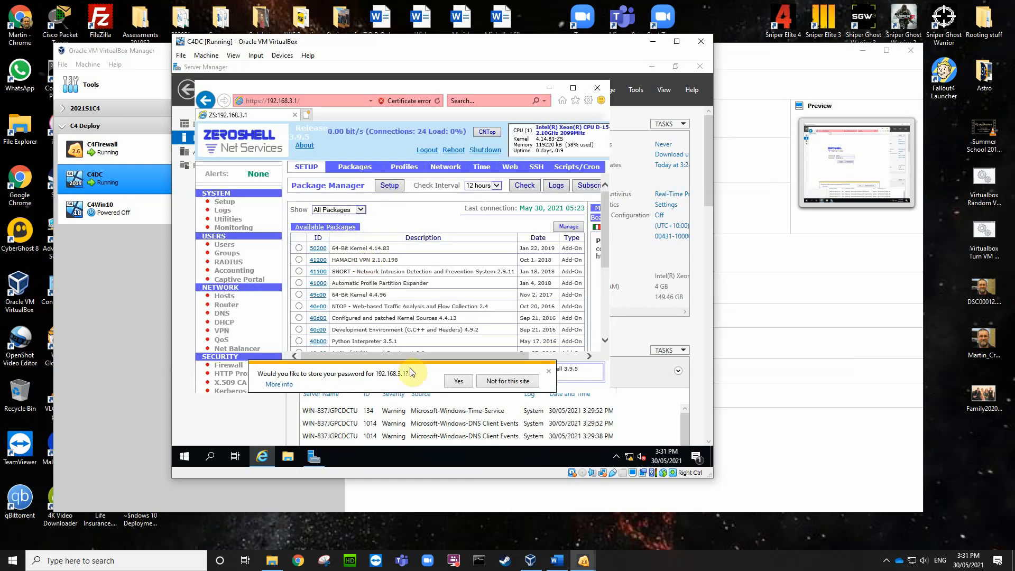
Step: Save the site password and enable NAT on ETH00 under Router > NAT
left_click(454, 385)
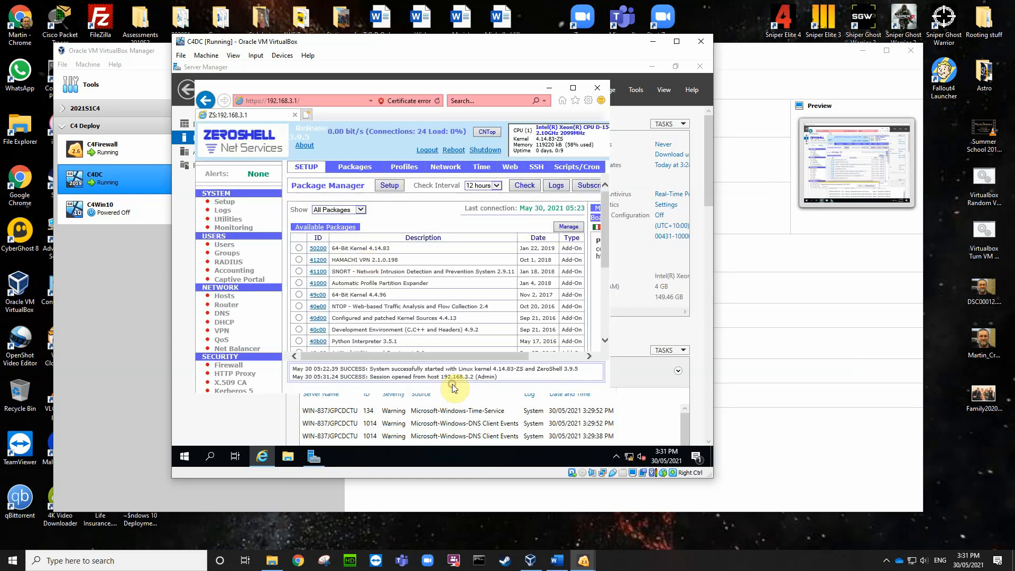
left_click(227, 305)
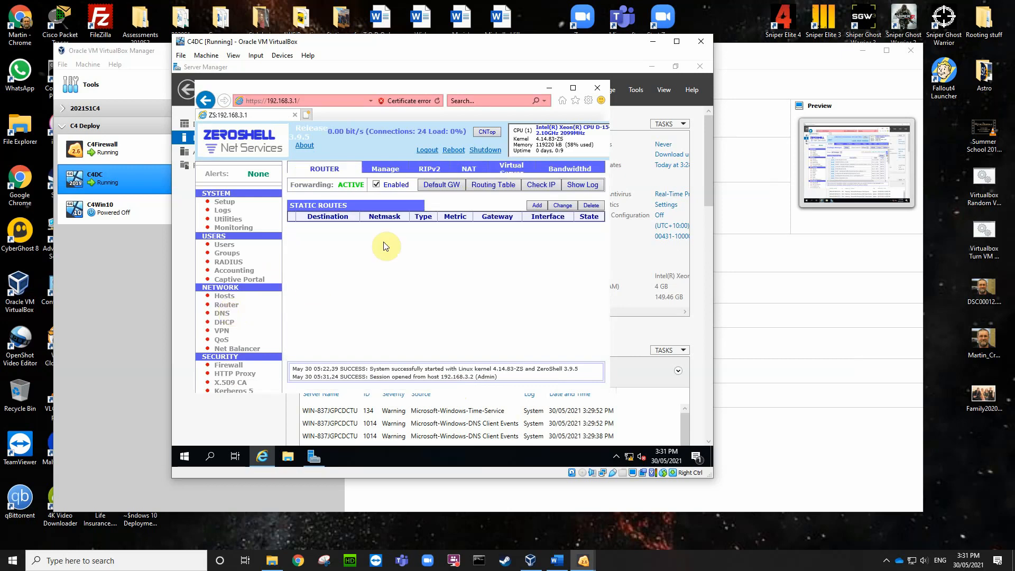
left_click(472, 171)
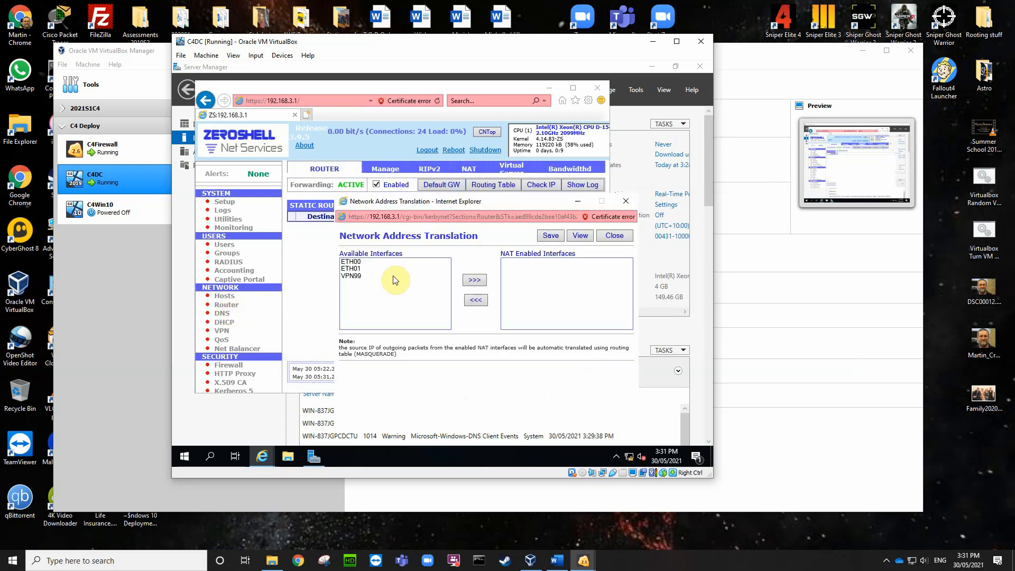
left_click(357, 262)
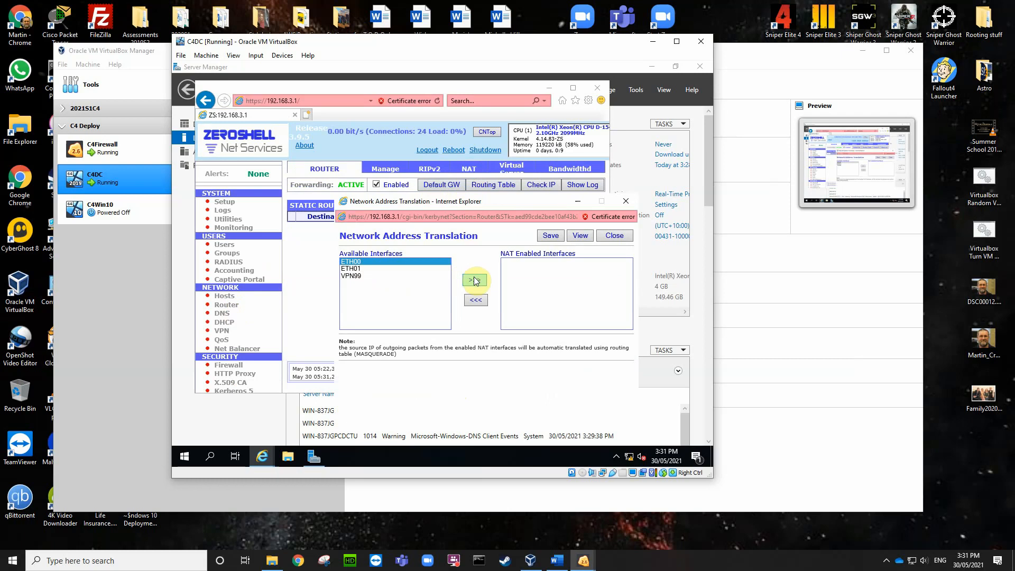
left_click(475, 280)
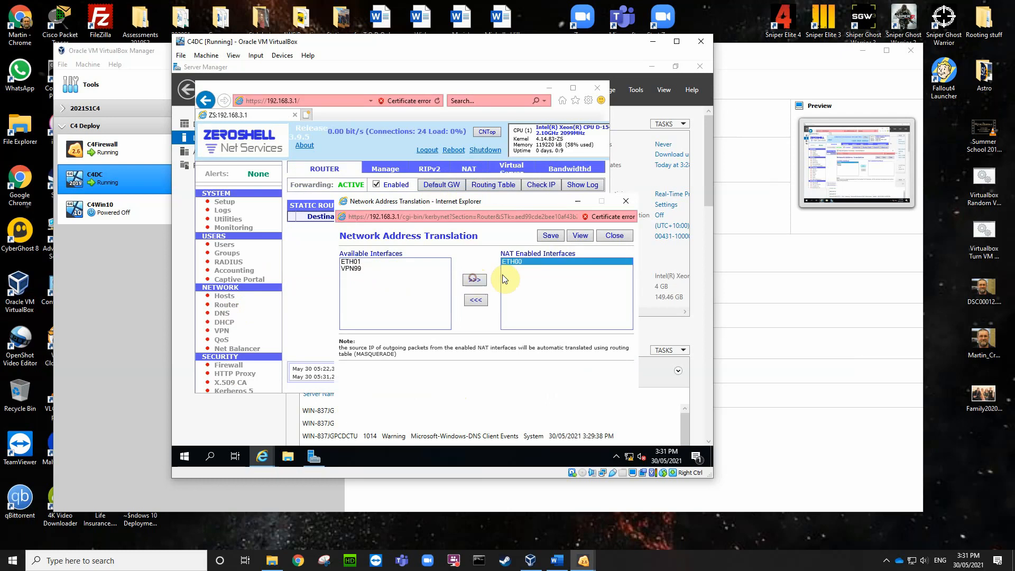
left_click(550, 239)
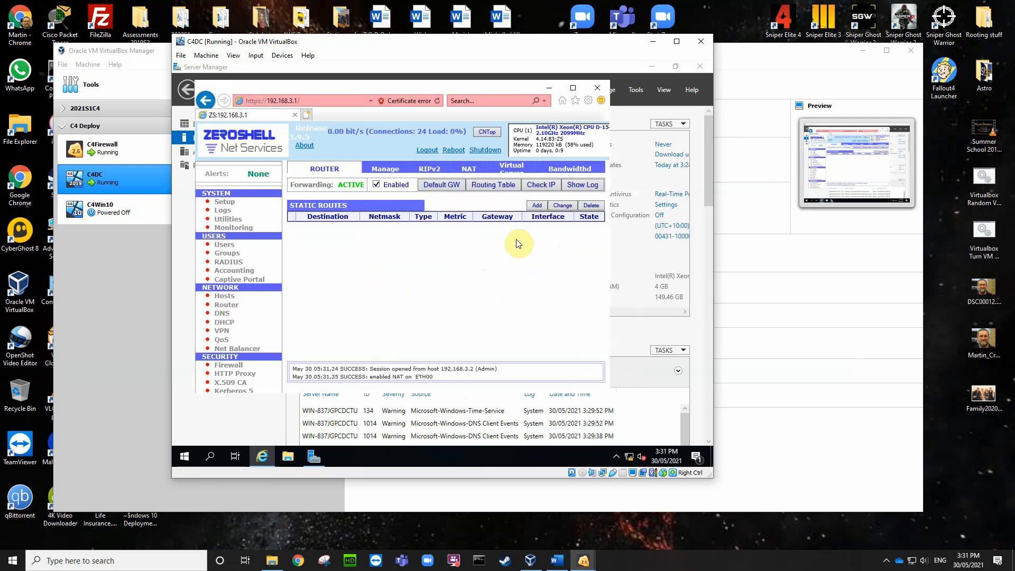
left_click(309, 114)
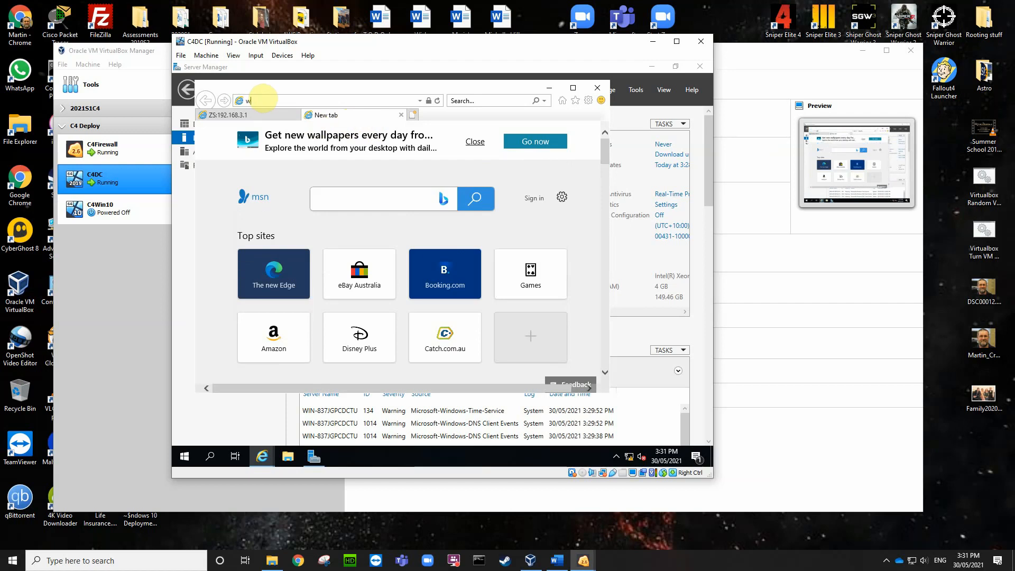
type("ww.goole.com")
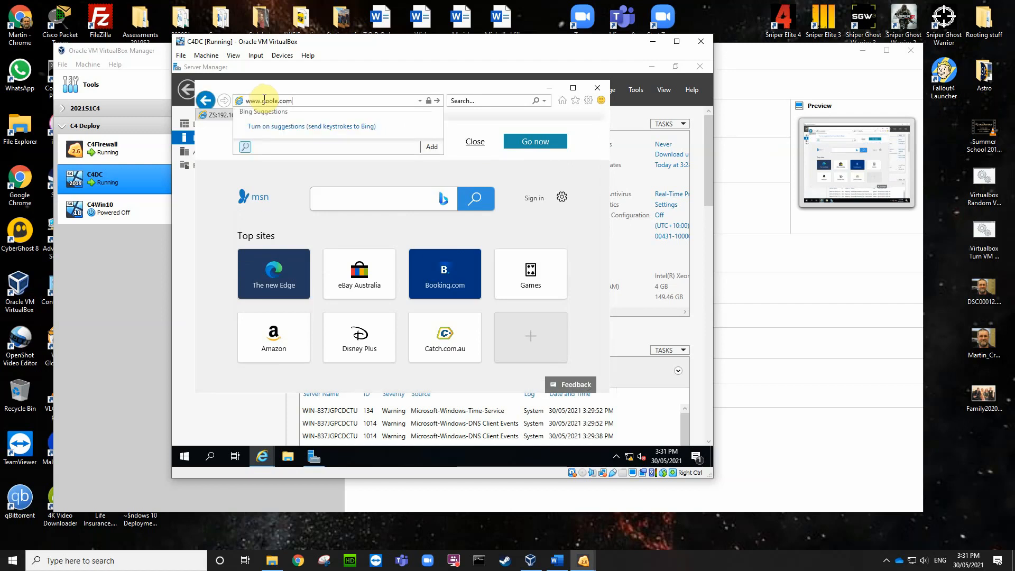
key("Return")
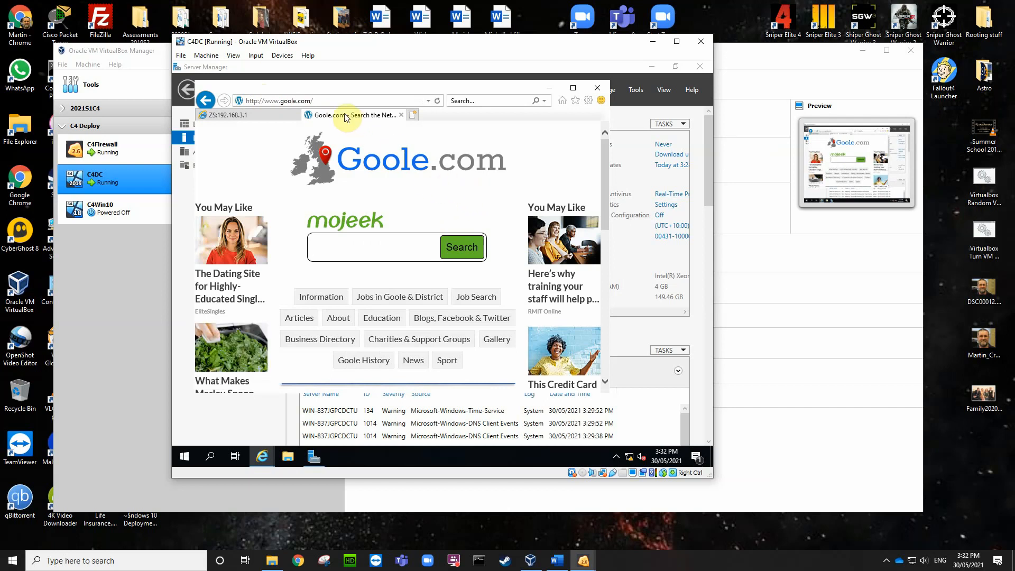
left_click(293, 101)
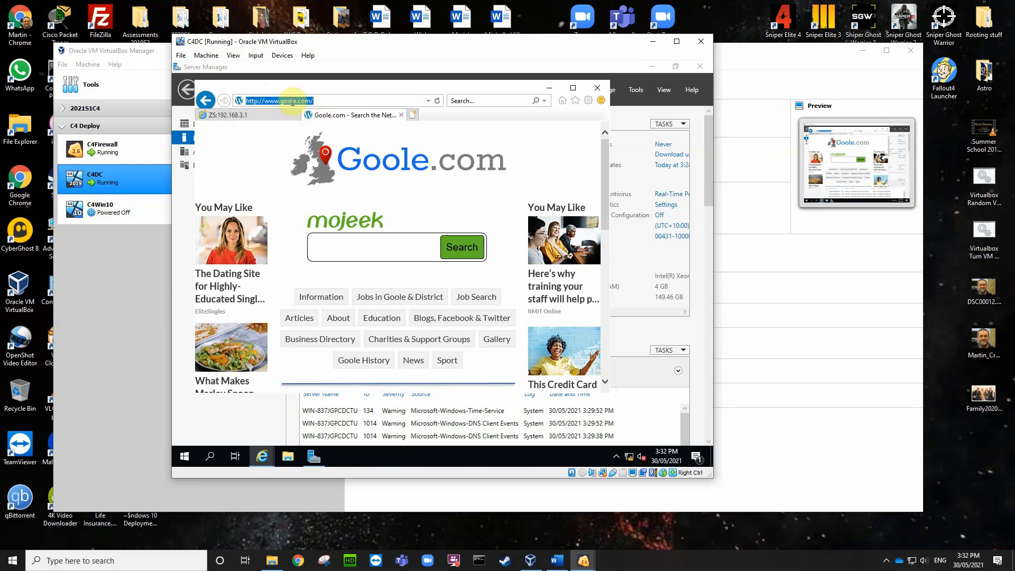
left_click(292, 101)
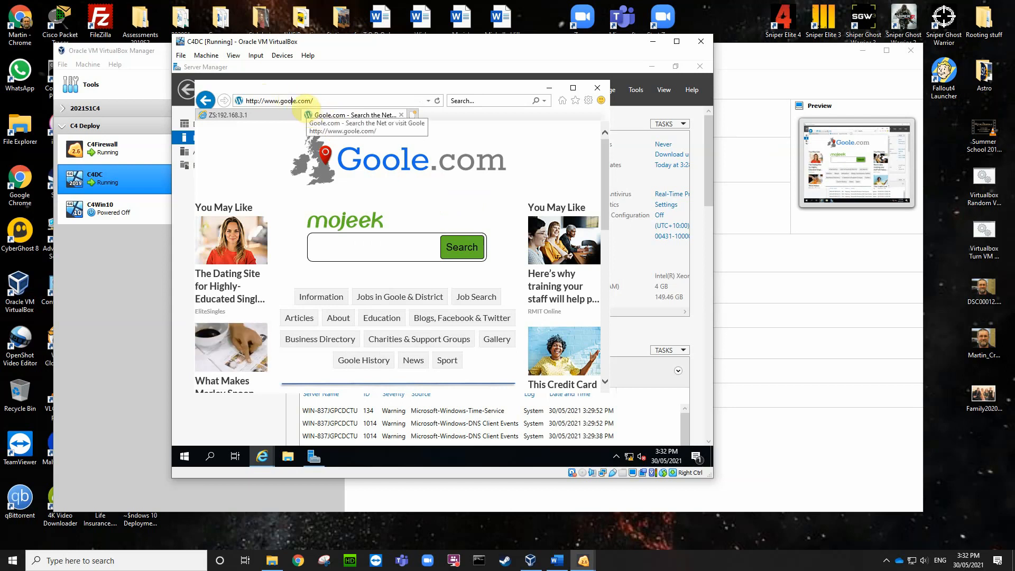
type("g")
key("Return")
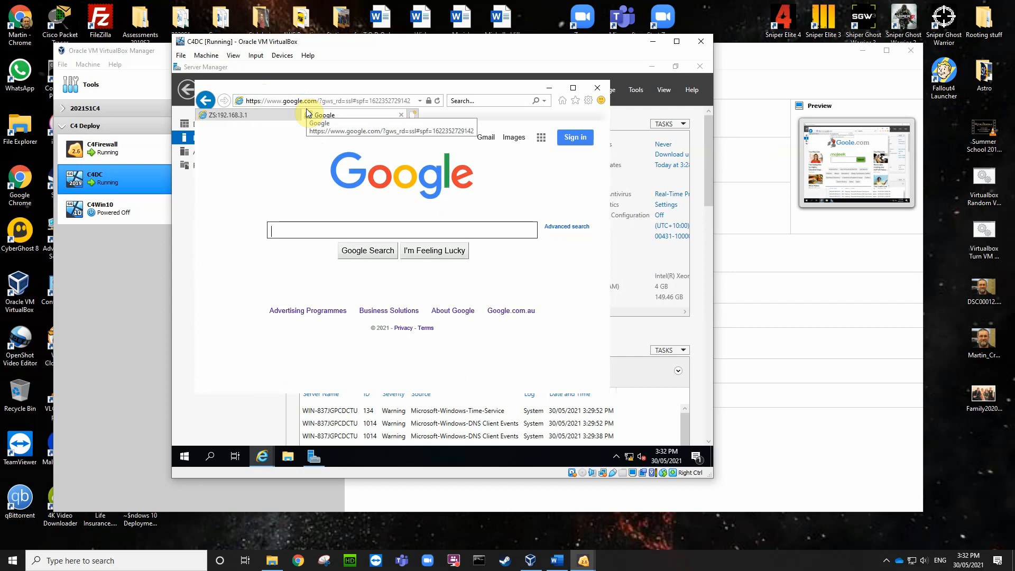
Step: Search Google Images for fox, then close Internet Explorer with all its tabs
left_click(513, 139)
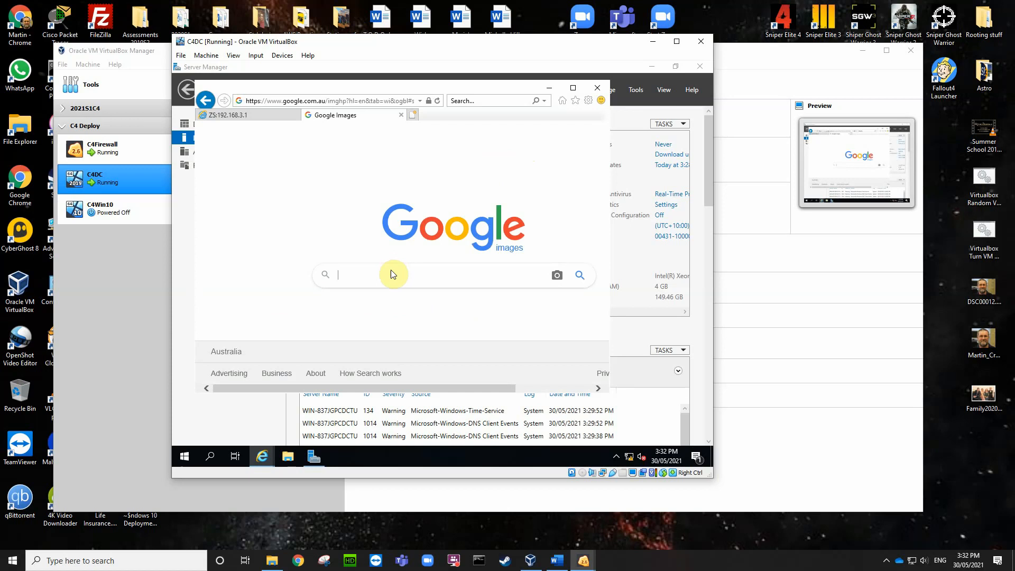
type("fox")
key("Return")
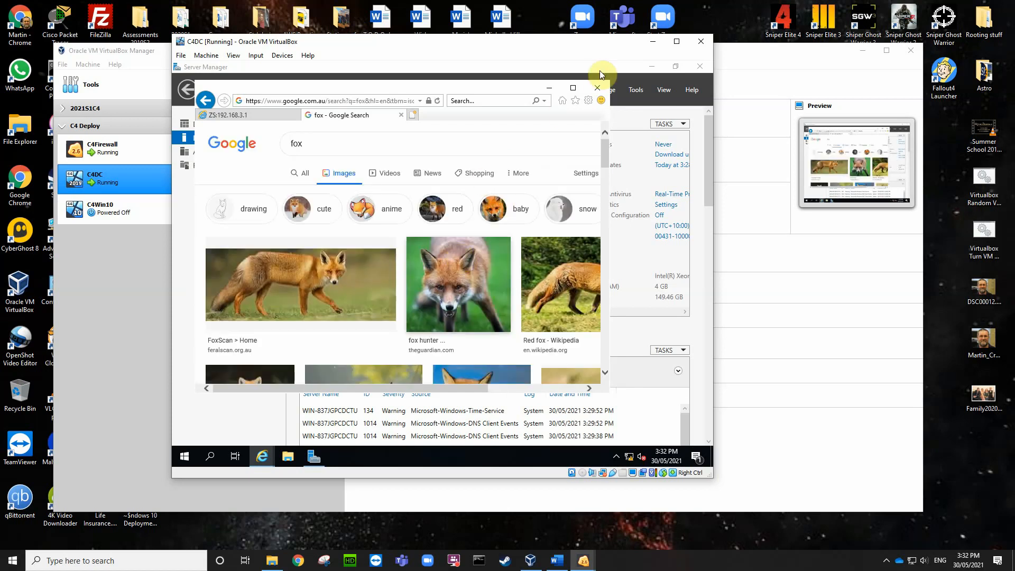
left_click(599, 91)
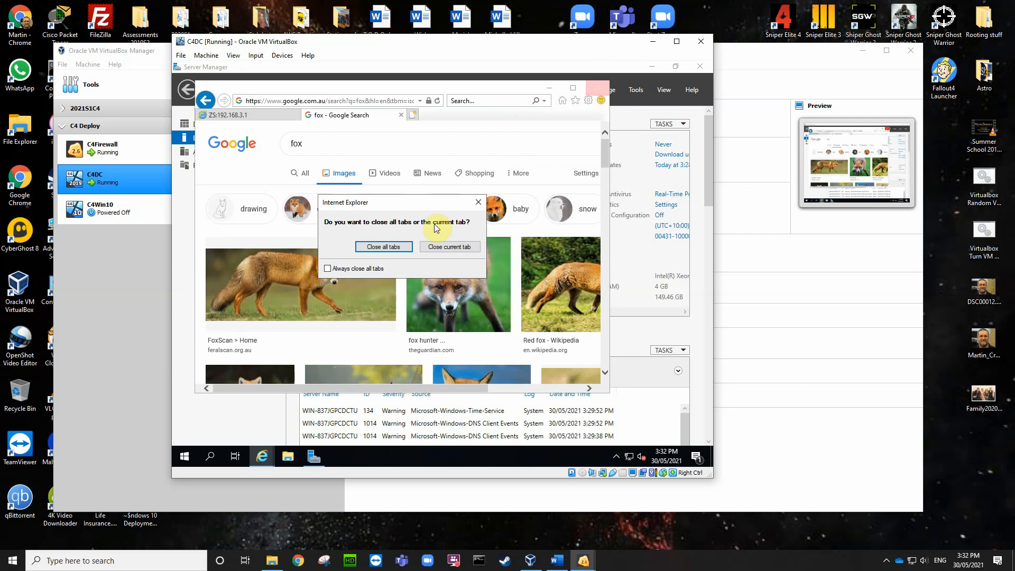
left_click(398, 248)
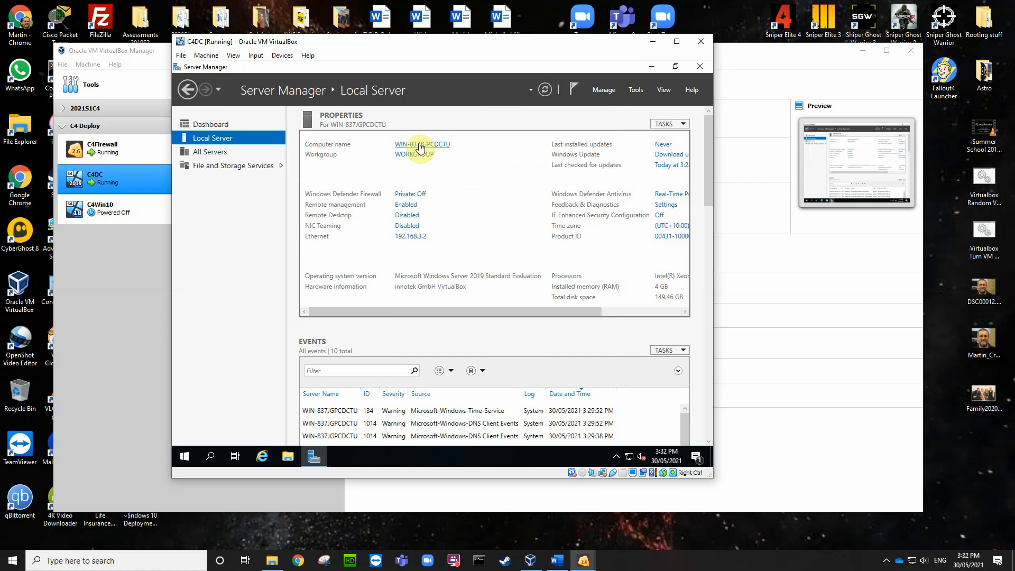
Step: Change the computer name to DC in System Properties and acknowledge the restart notice
left_click(421, 146)
left_click(423, 259)
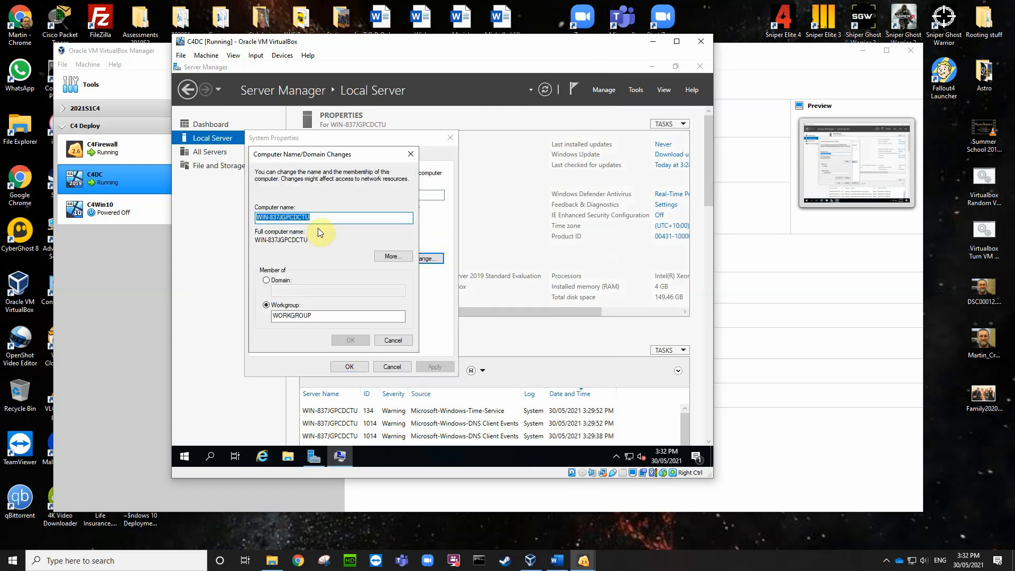
type("DC")
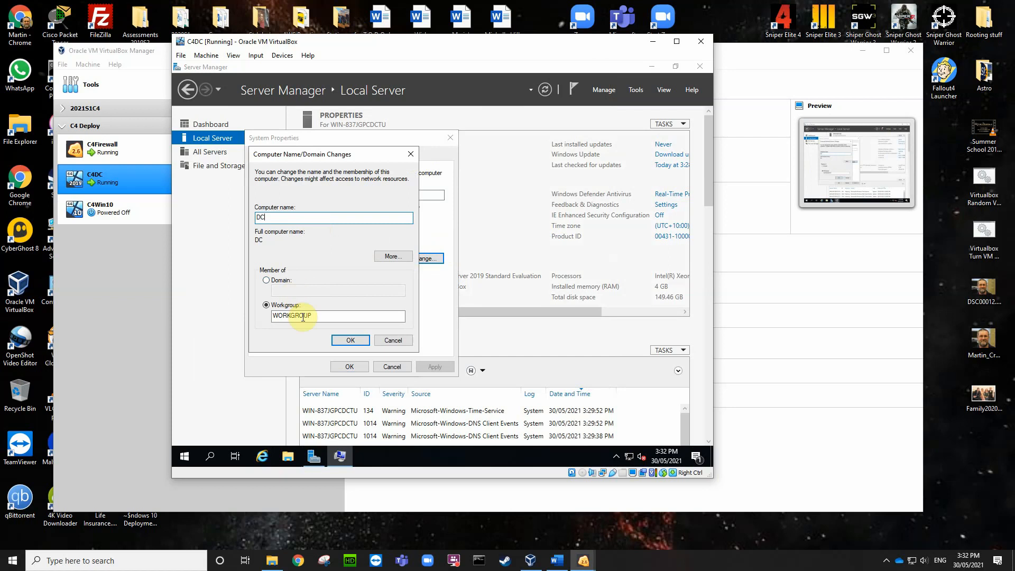
left_click(351, 341)
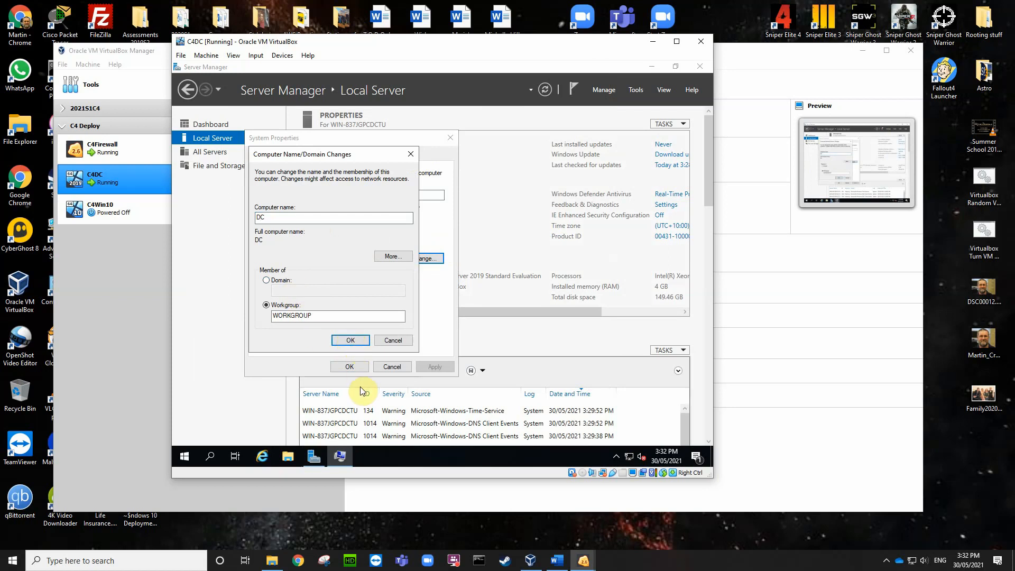
left_click(503, 274)
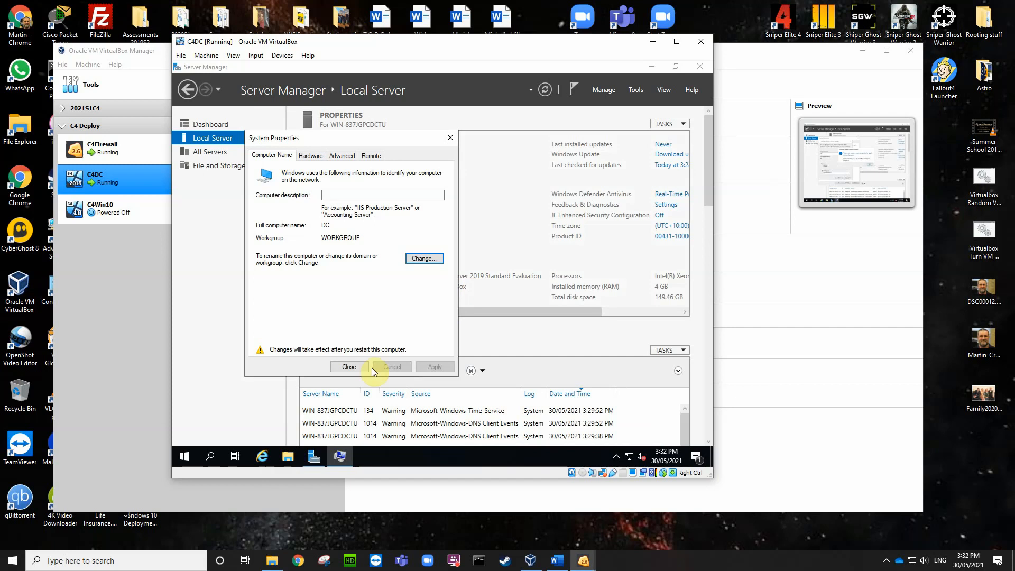
left_click(349, 367)
Step: Restart the server now and sign back in as Administrator with the account password
left_click(446, 270)
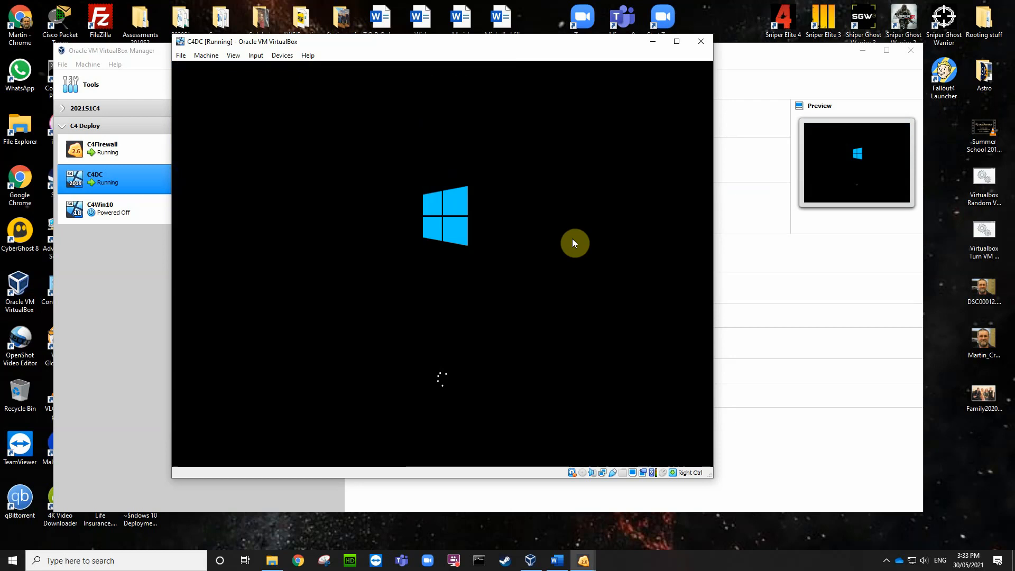
left_click(572, 240)
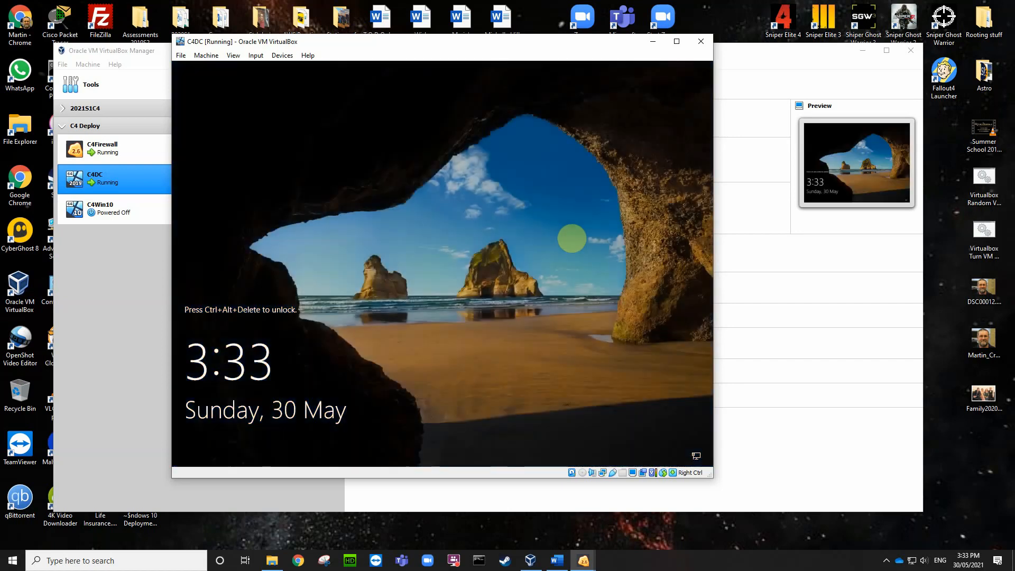
key("ctrl+Delete")
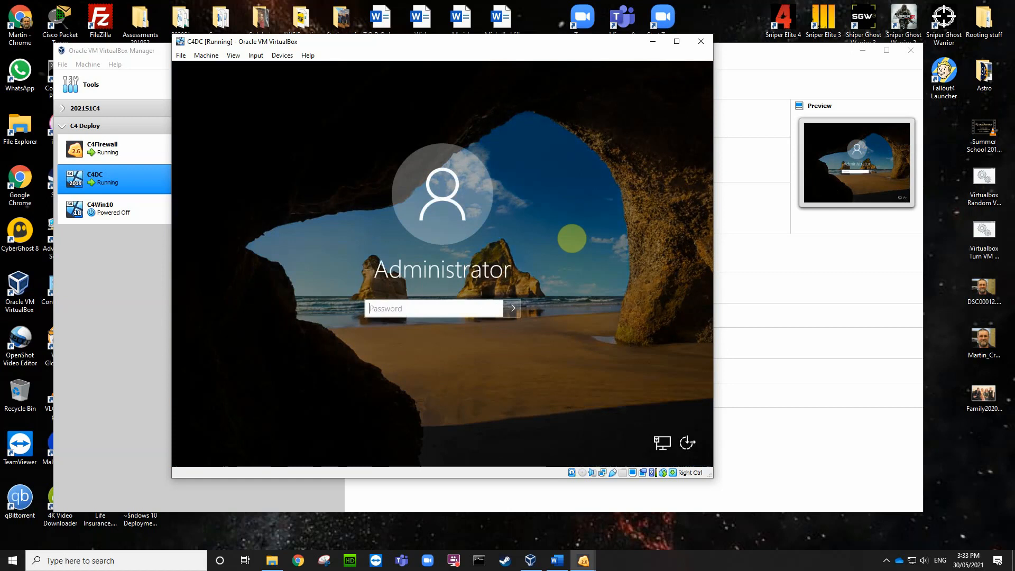
type("Pa$$w0rd1")
key("Return")
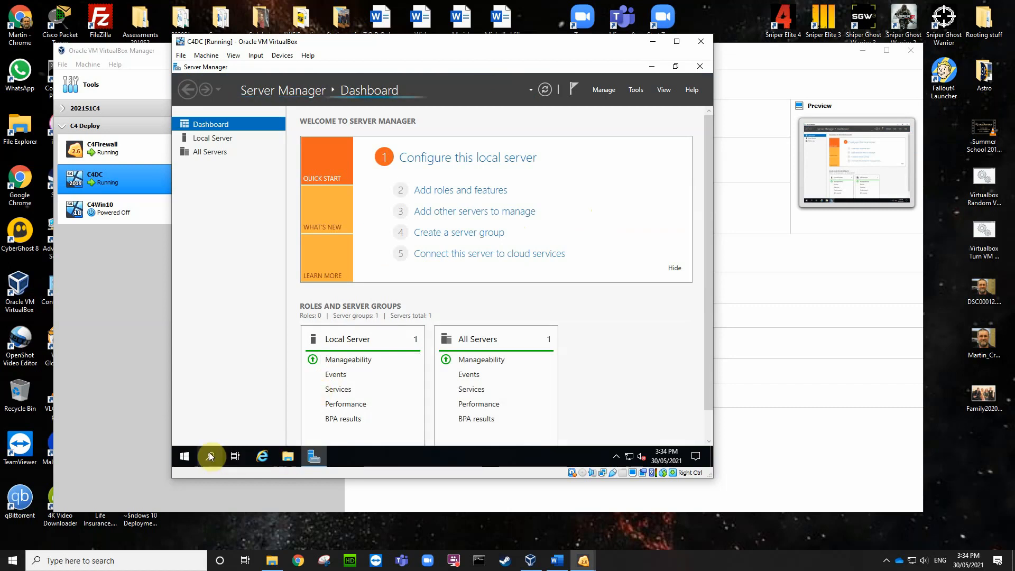
Step: Open Disk Management and shrink the C: volume by 50000 MB
right_click(188, 452)
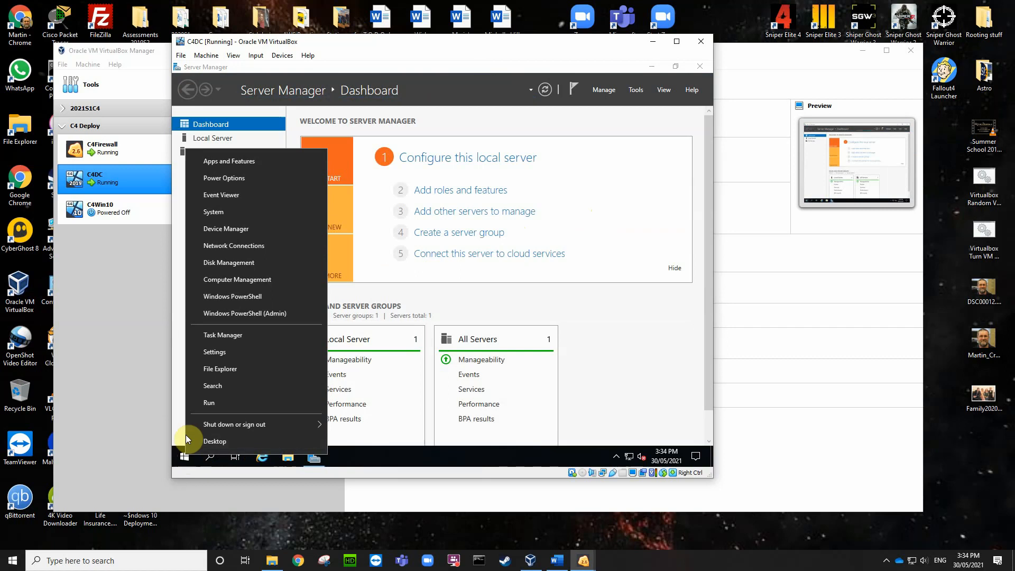
left_click(236, 262)
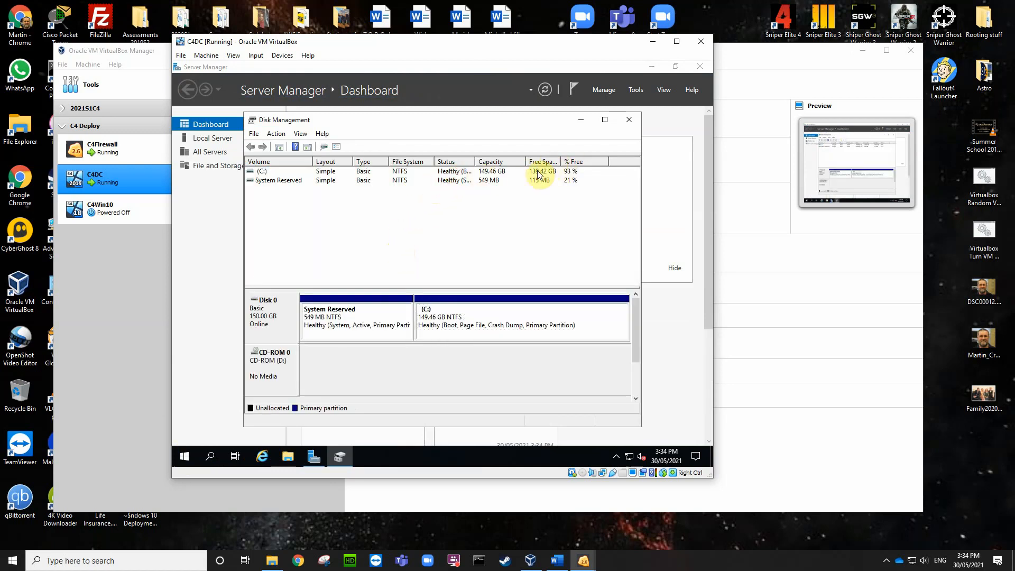
right_click(519, 316)
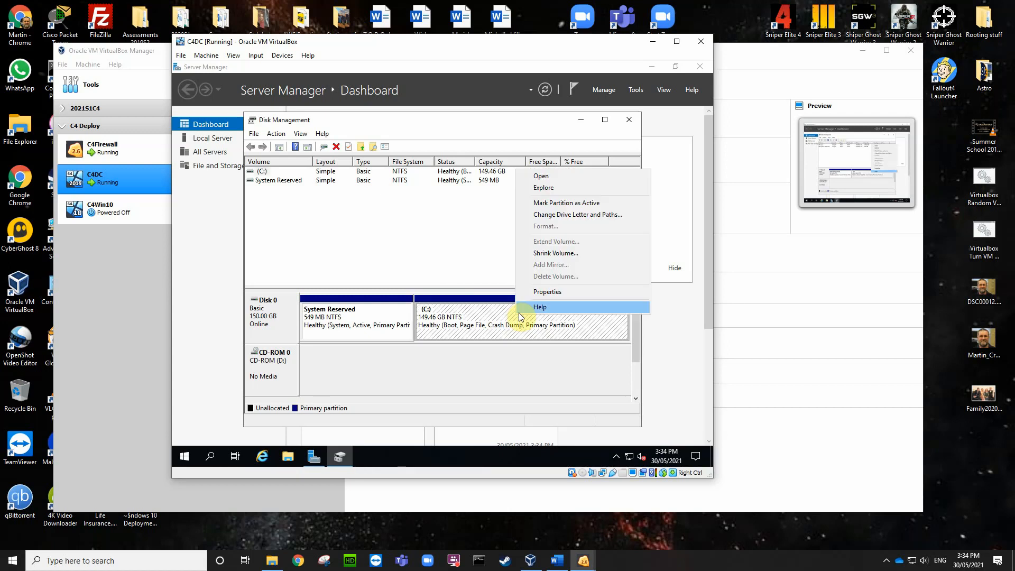
left_click(552, 254)
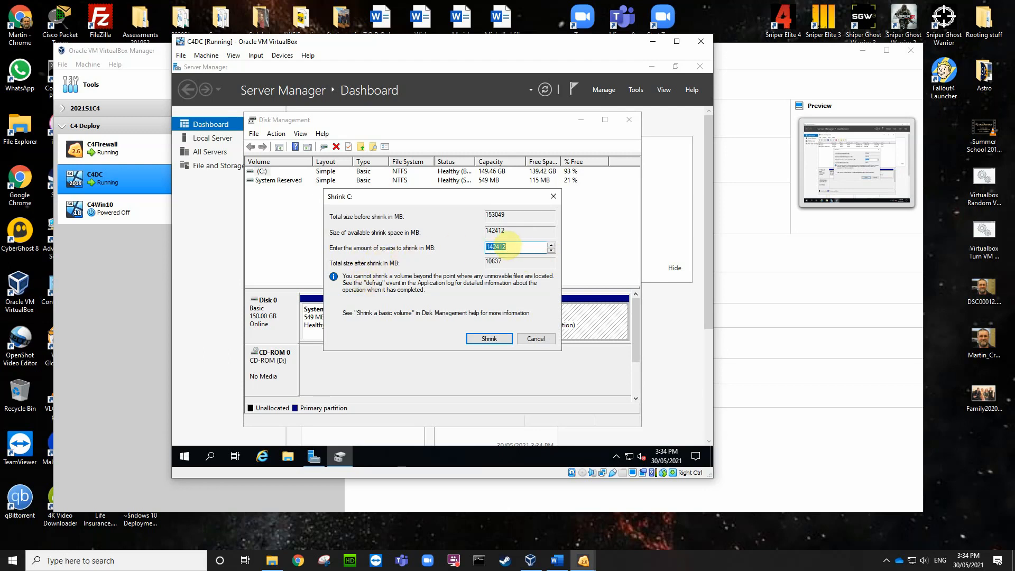
type("50000")
left_click(486, 340)
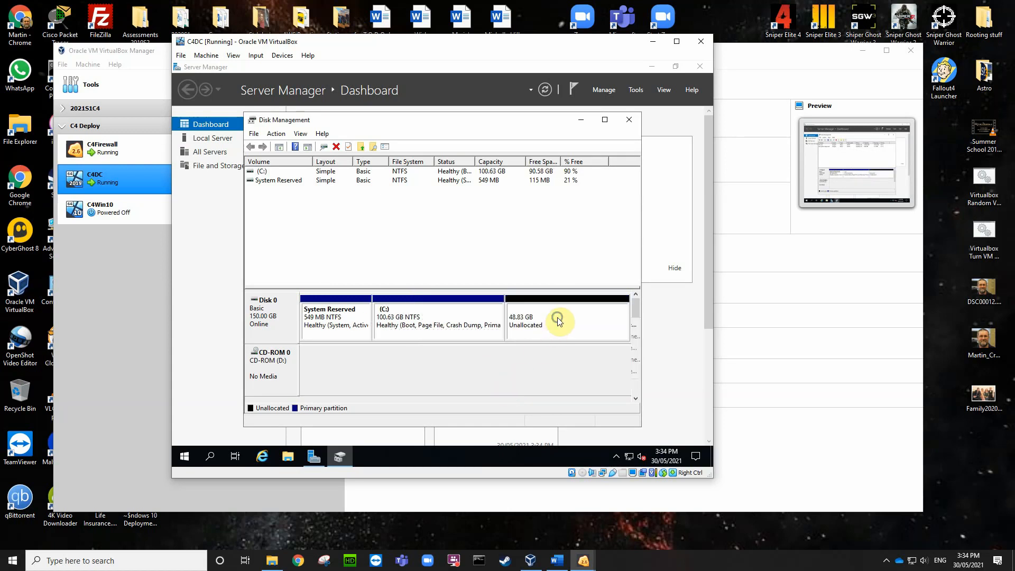
right_click(558, 318)
Step: Create a full-size 49999 MB simple volume on the unallocated space with drive letter W
left_click(579, 325)
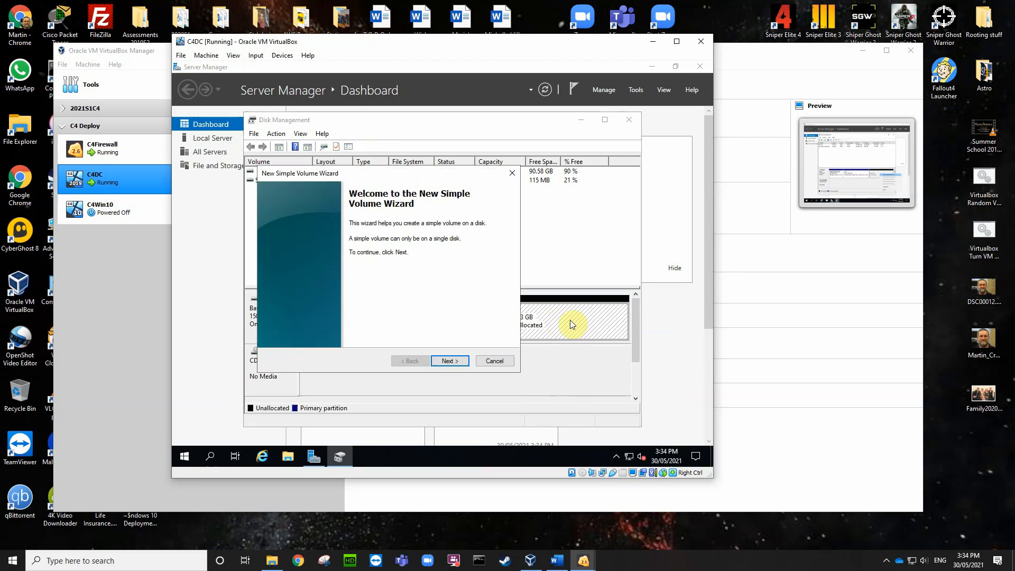
left_click(456, 360)
left_click(445, 362)
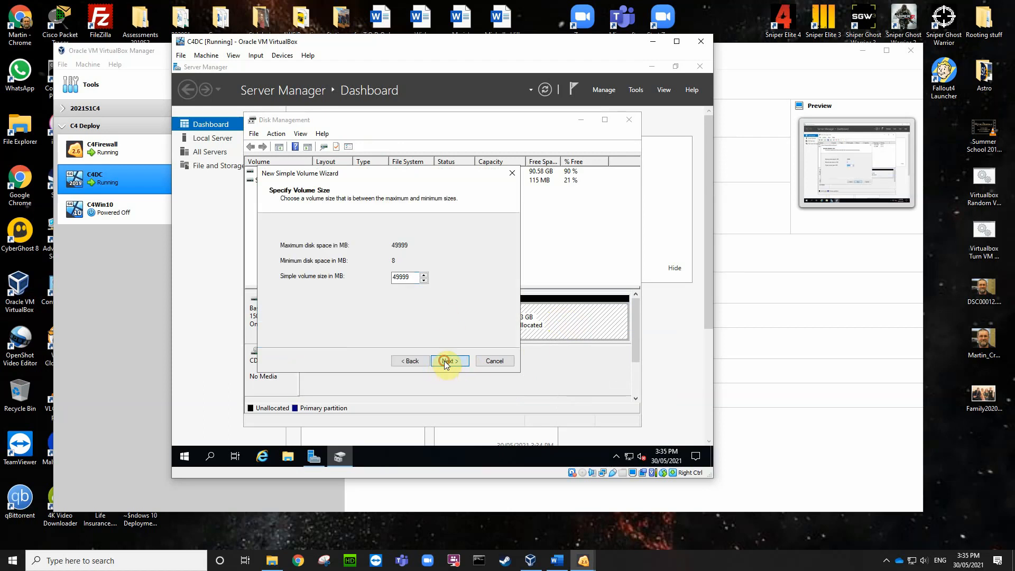
left_click(440, 246)
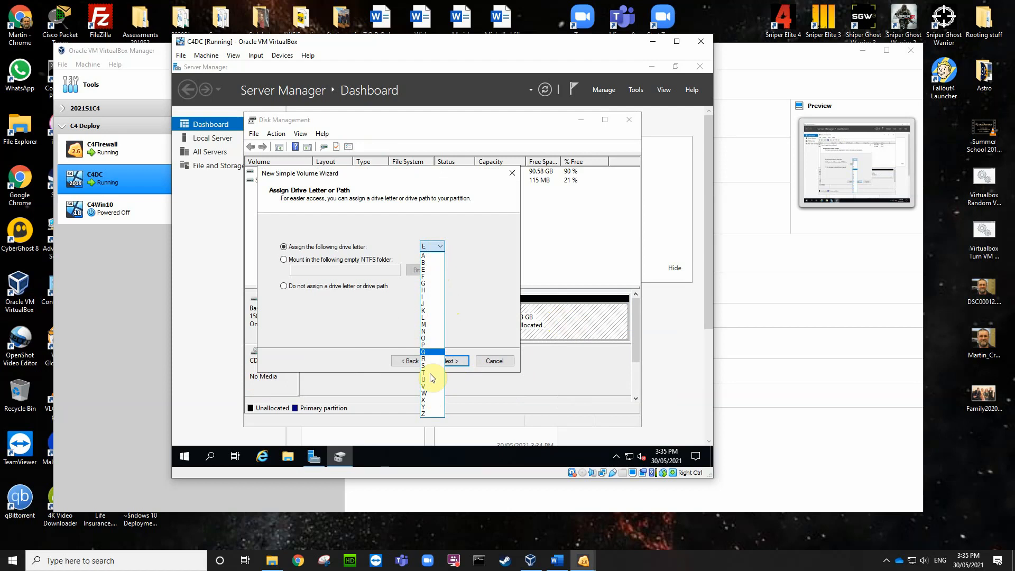
left_click(429, 394)
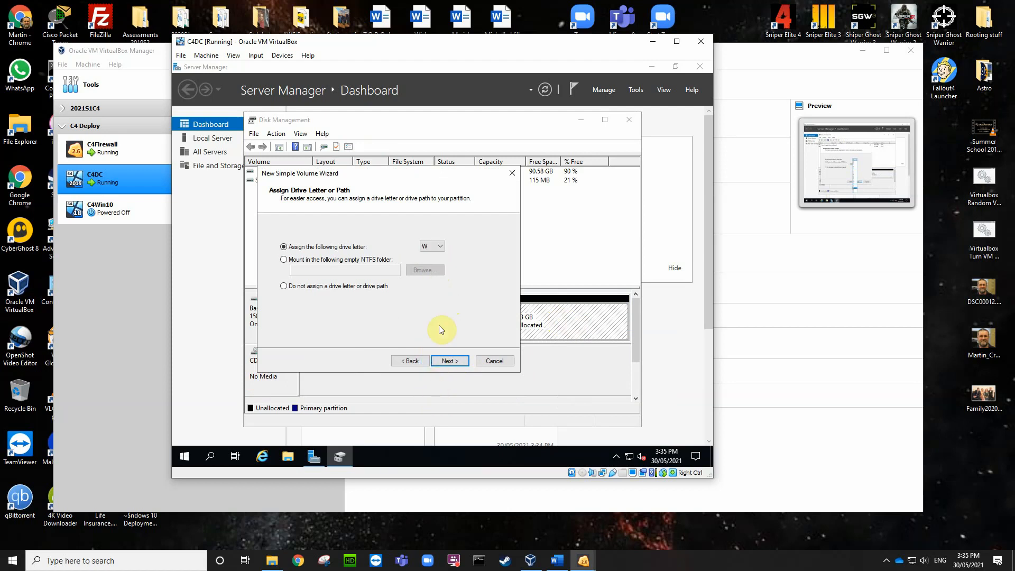
left_click(447, 361)
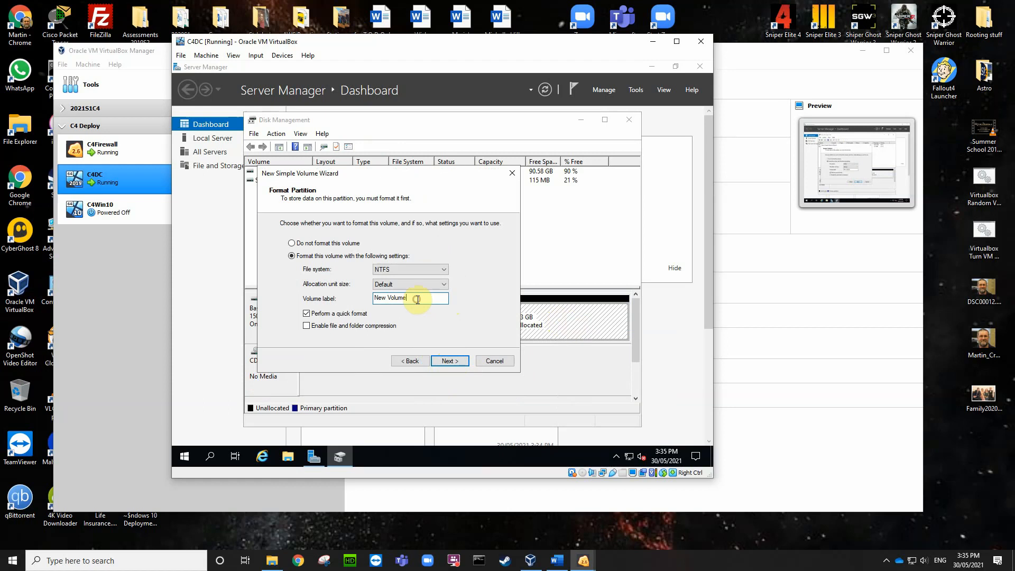
Step: Label the volume WDSData, format it NTFS, and finish the wizard
left_click_drag(418, 300, 373, 298)
type("WDS")
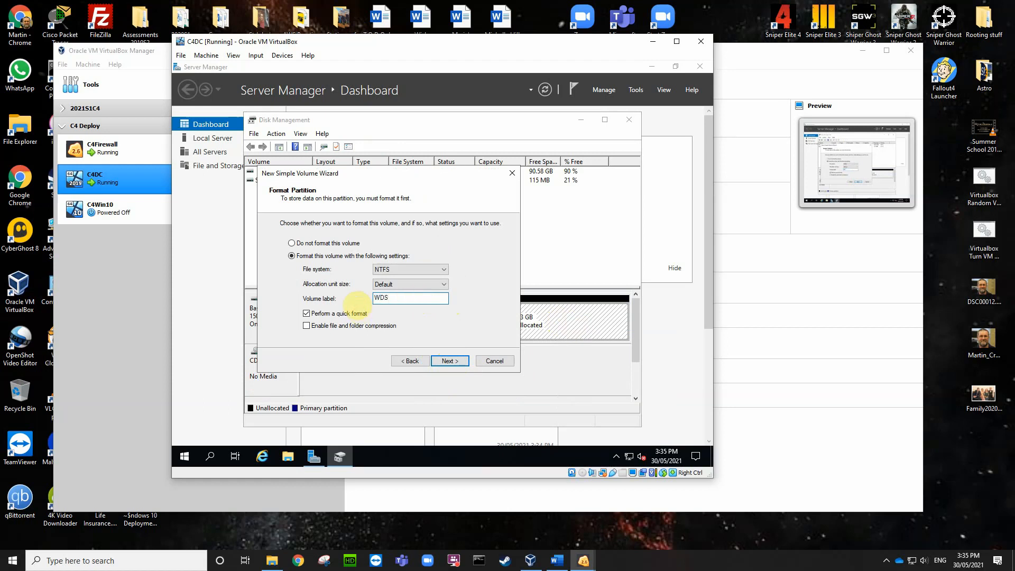
type("Data")
left_click(450, 361)
left_click(453, 361)
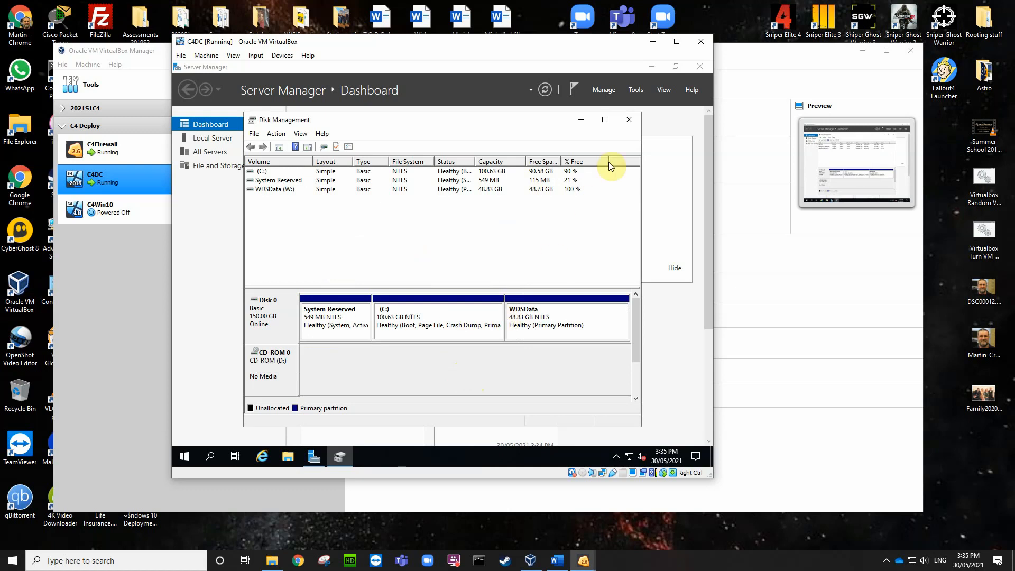
Step: Close Disk Management, confirm the name DC on Local Server, and return to the Dashboard
left_click(630, 121)
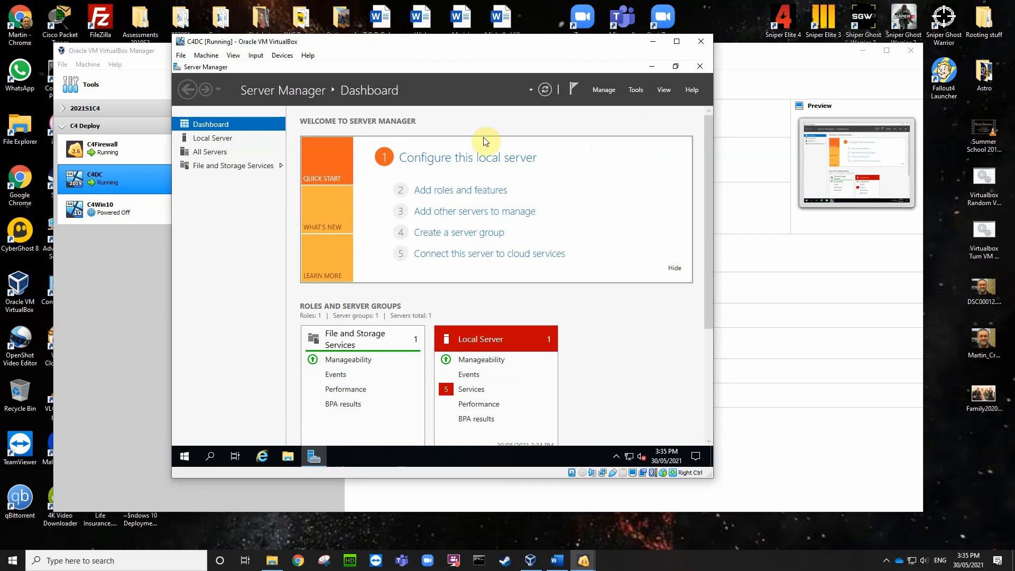
left_click(211, 139)
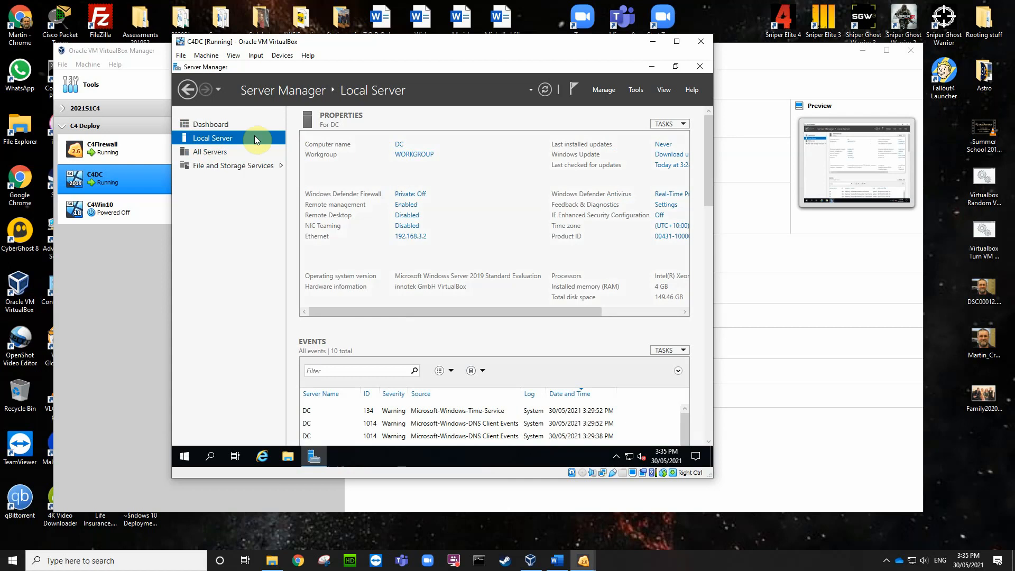
left_click(602, 88)
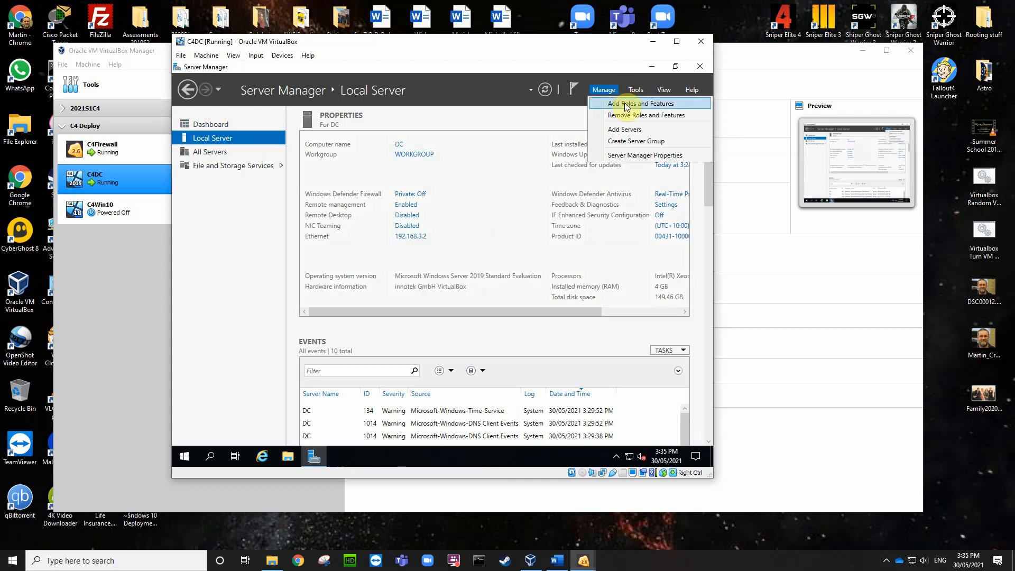
left_click(217, 125)
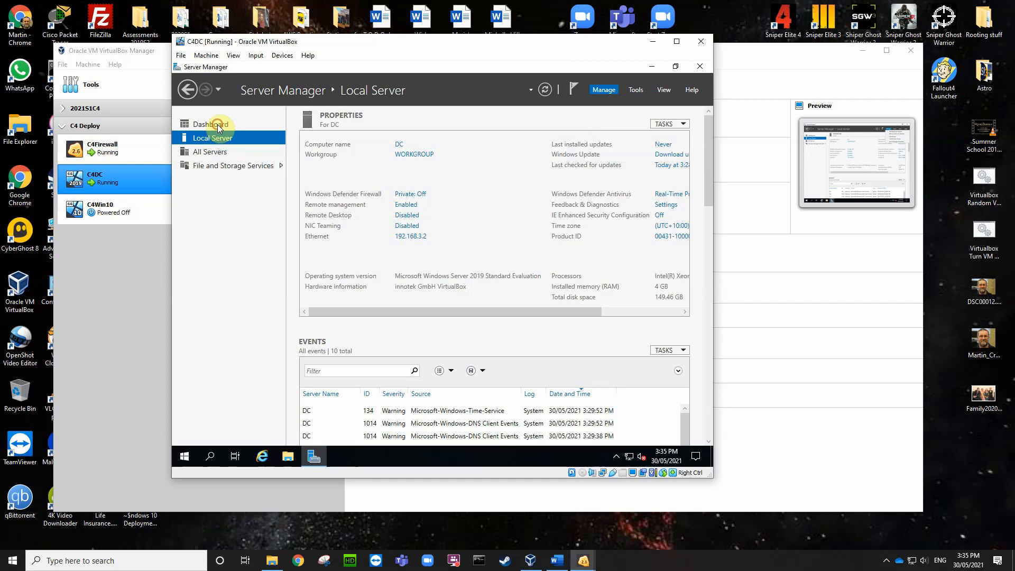
Step: Add the AD DS role with its required features to server DC and install it
left_click(454, 192)
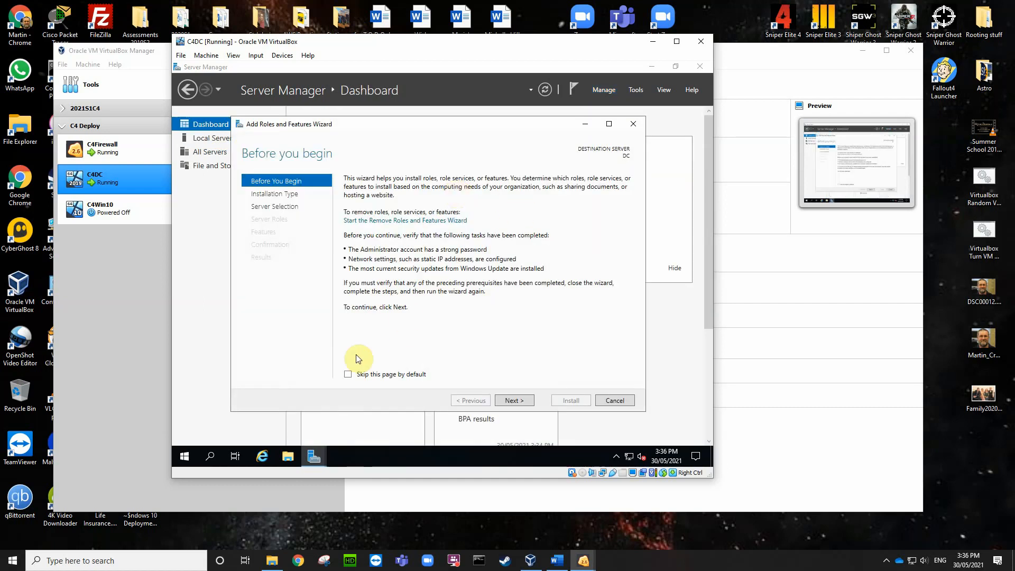
left_click(348, 374)
left_click(500, 401)
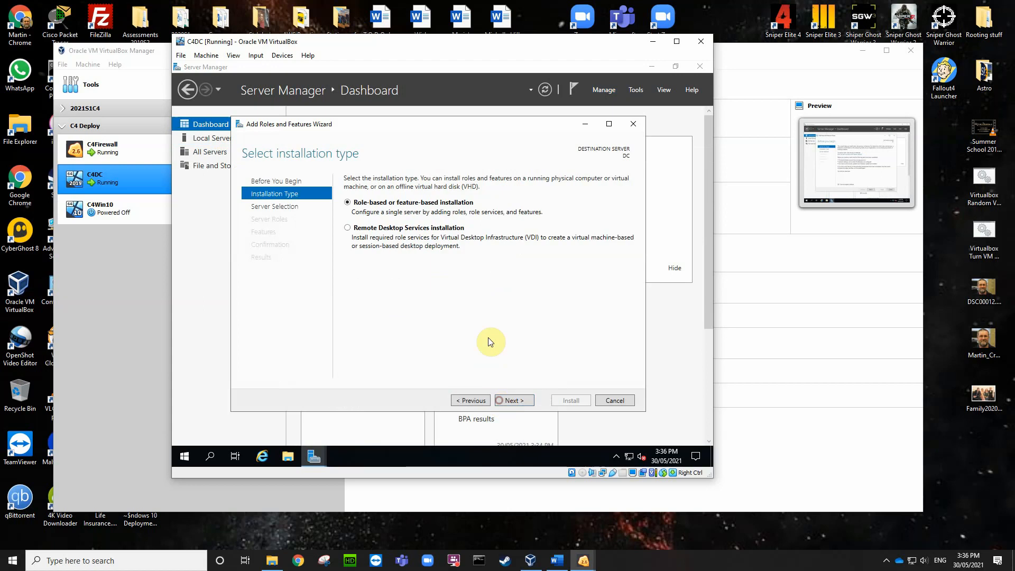
left_click(511, 401)
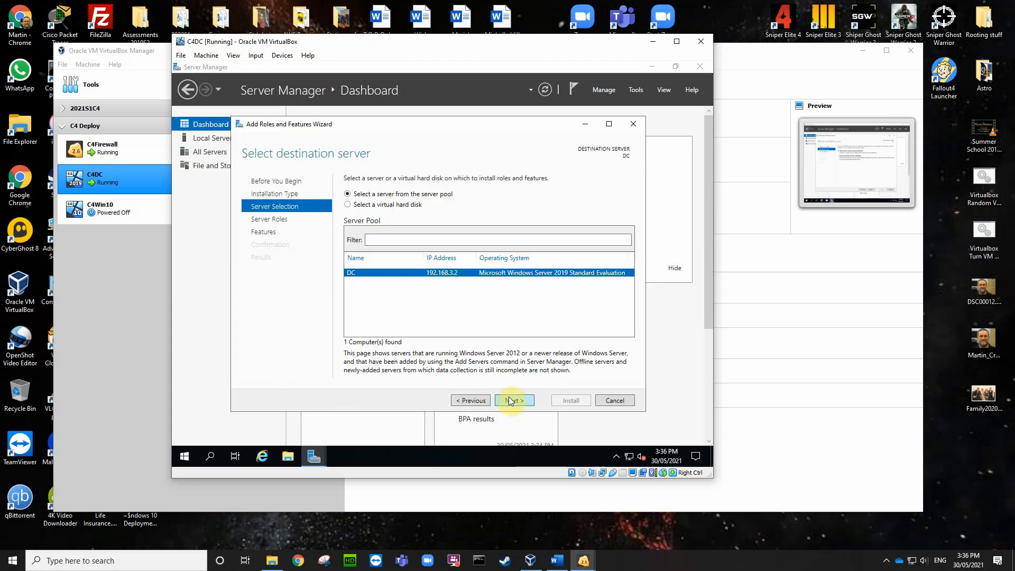
left_click(510, 400)
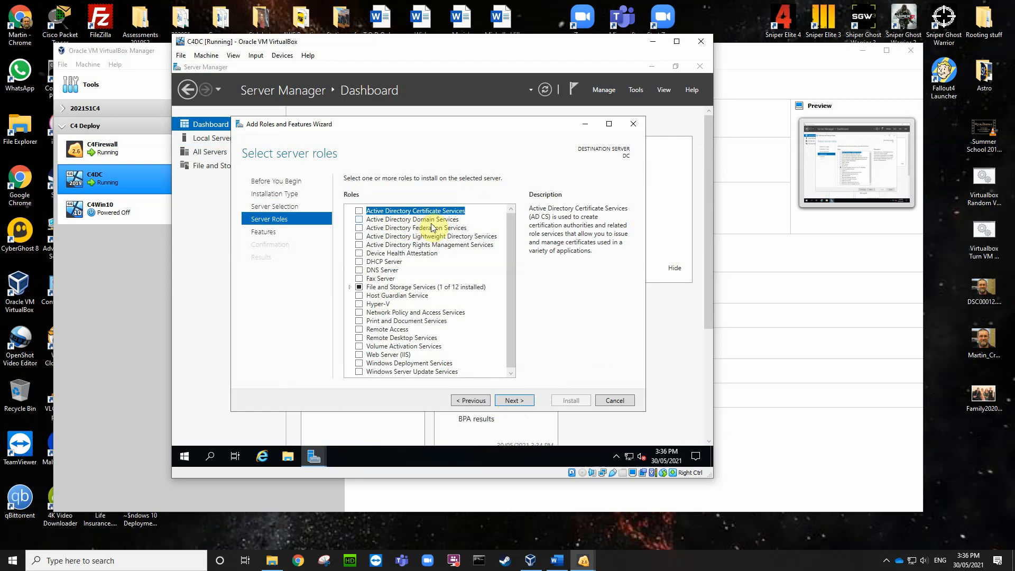
left_click(359, 220)
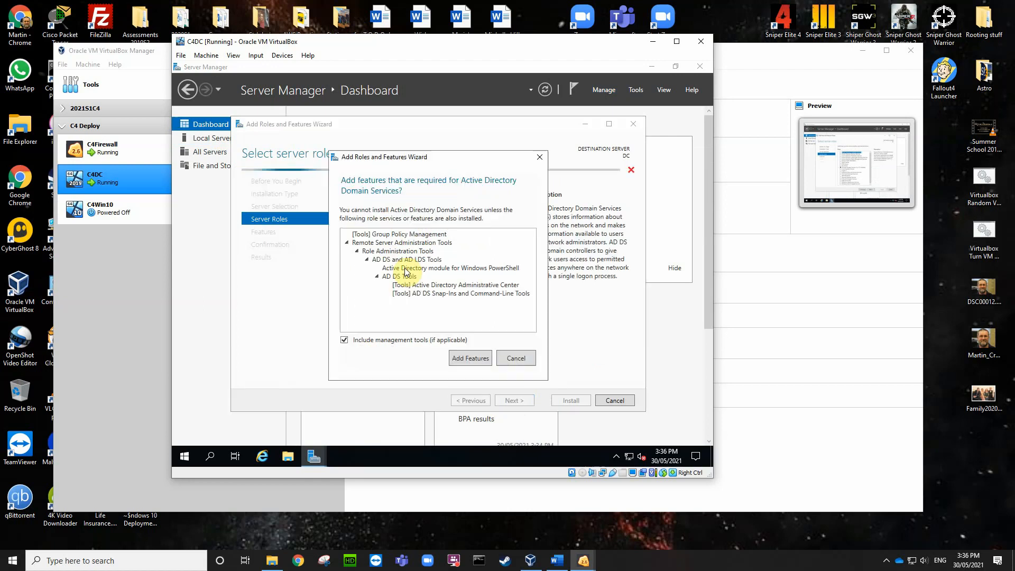
left_click(471, 358)
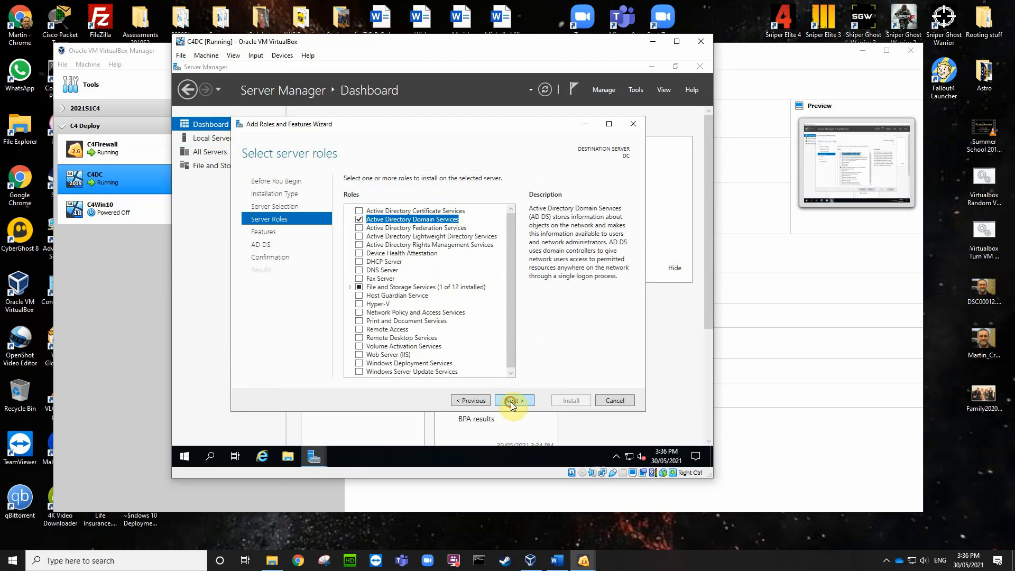
left_click(519, 408)
left_click(518, 408)
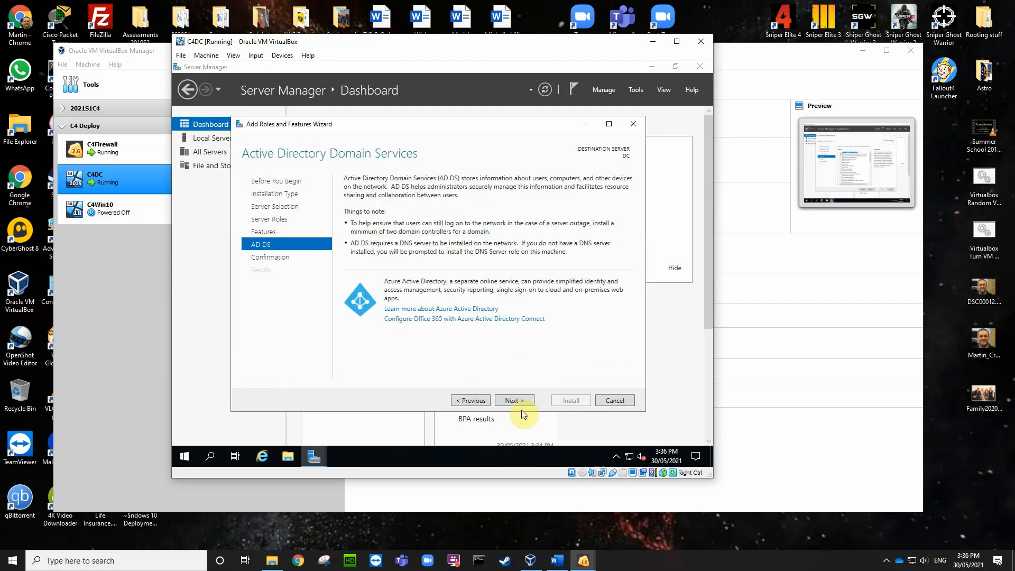
left_click(515, 401)
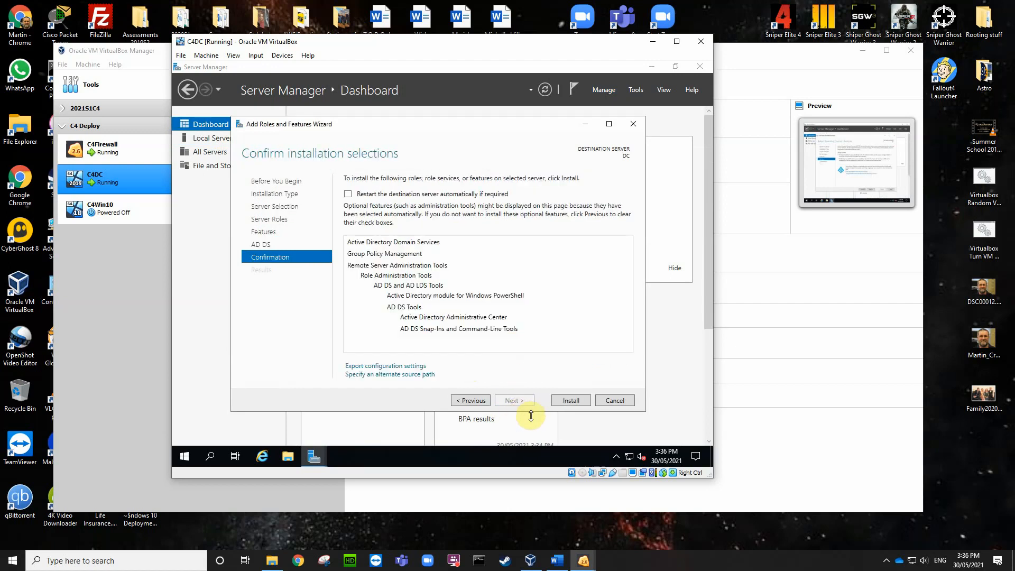
left_click(573, 401)
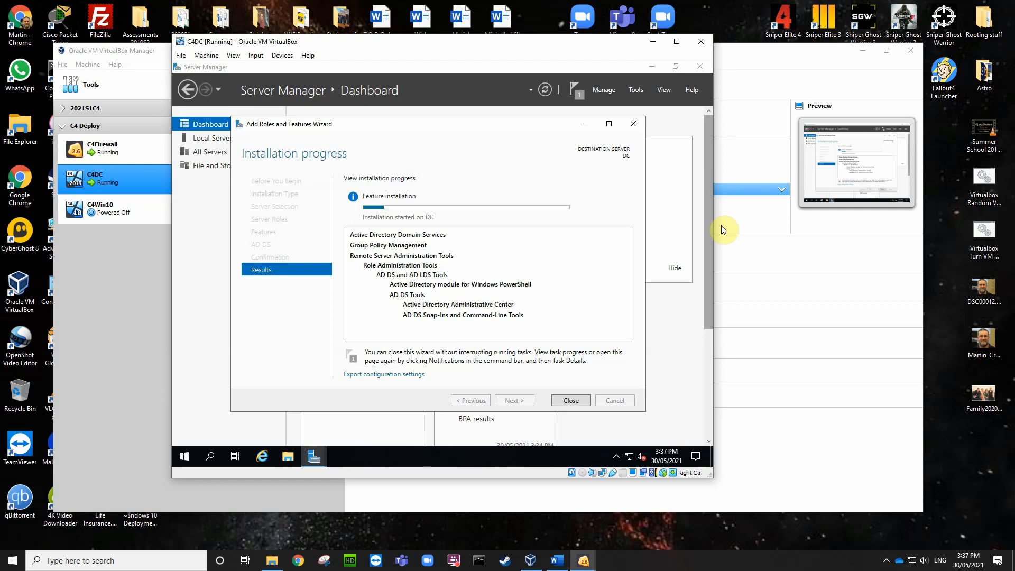
Step: Return to the C4DC VM and let AD DS finish installing until 'Installation succeeded on DC' appears
left_click(753, 54)
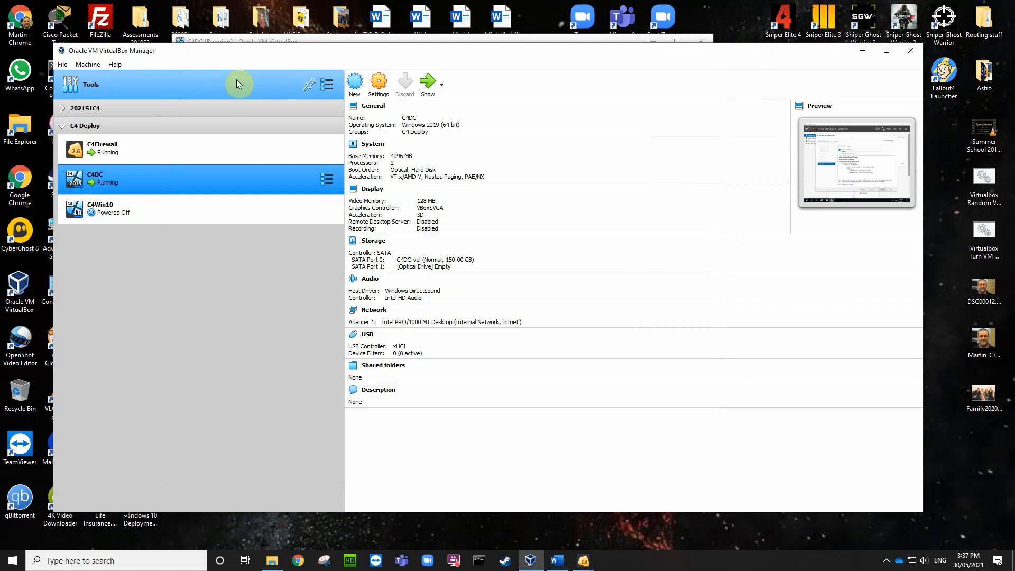
left_click(330, 39)
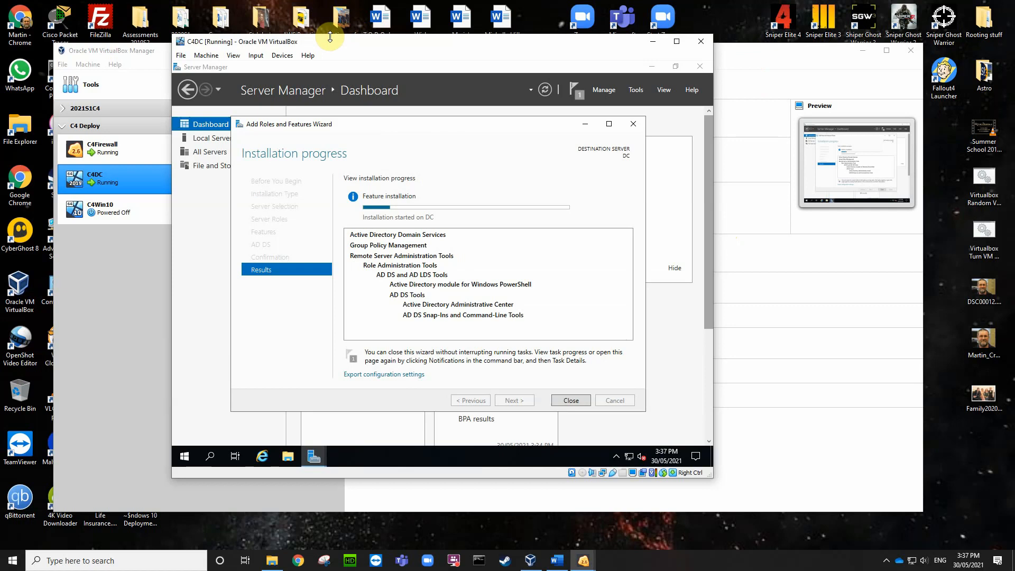
left_click(888, 562)
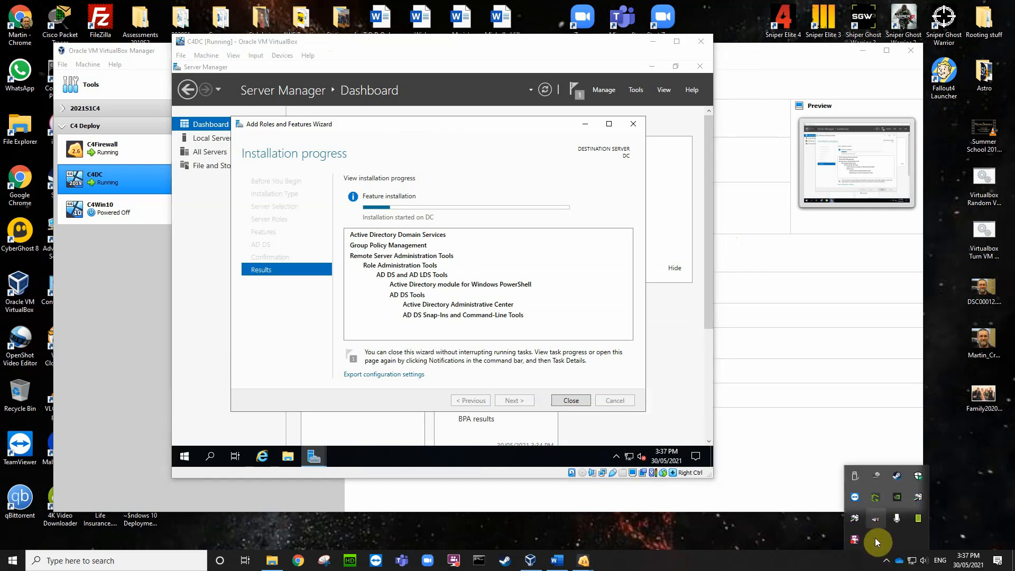
right_click(853, 543)
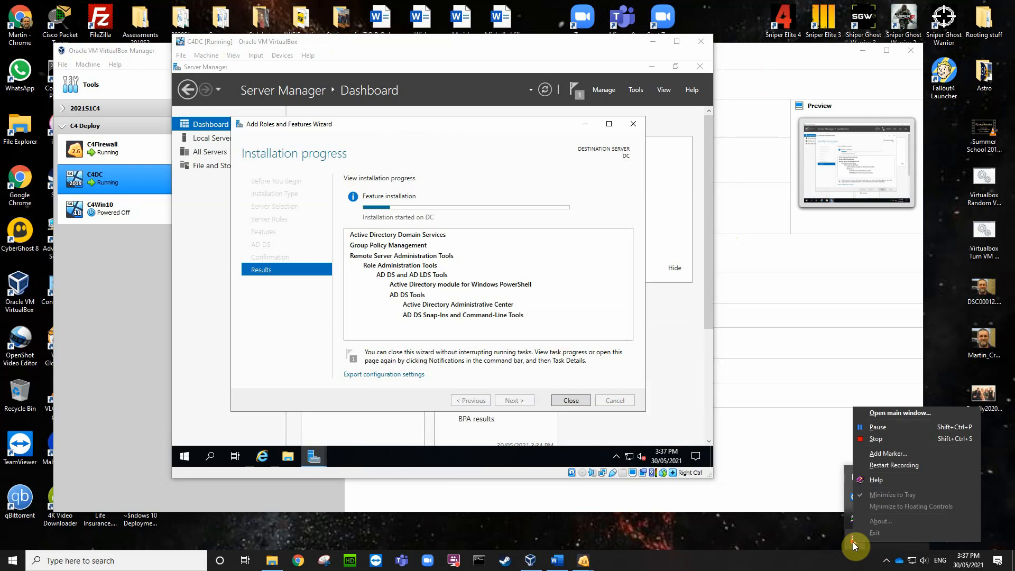
left_click(875, 427)
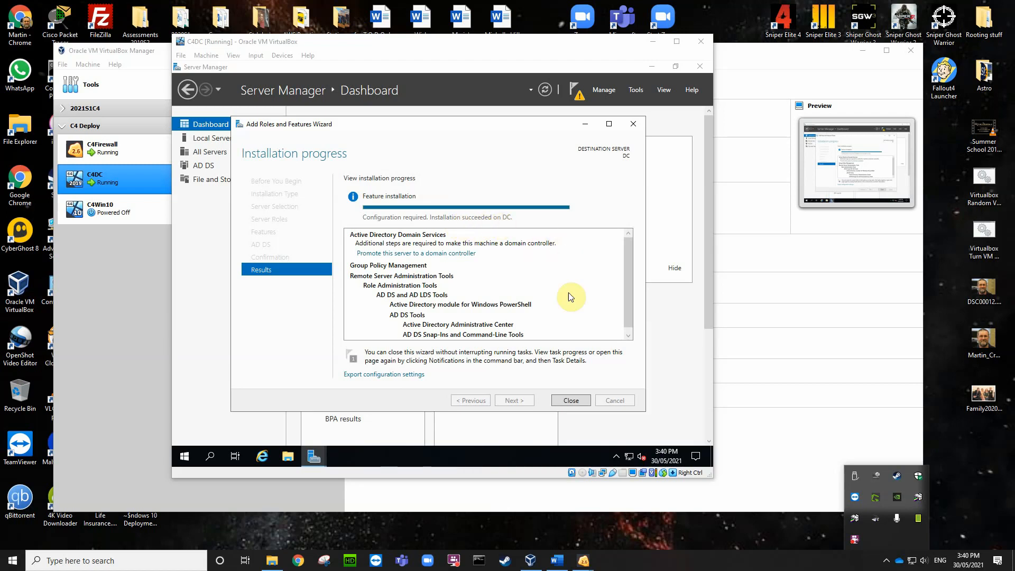
Step: Close the finished role wizard and launch 'Promote this server to a domain controller' from notifications
left_click(571, 401)
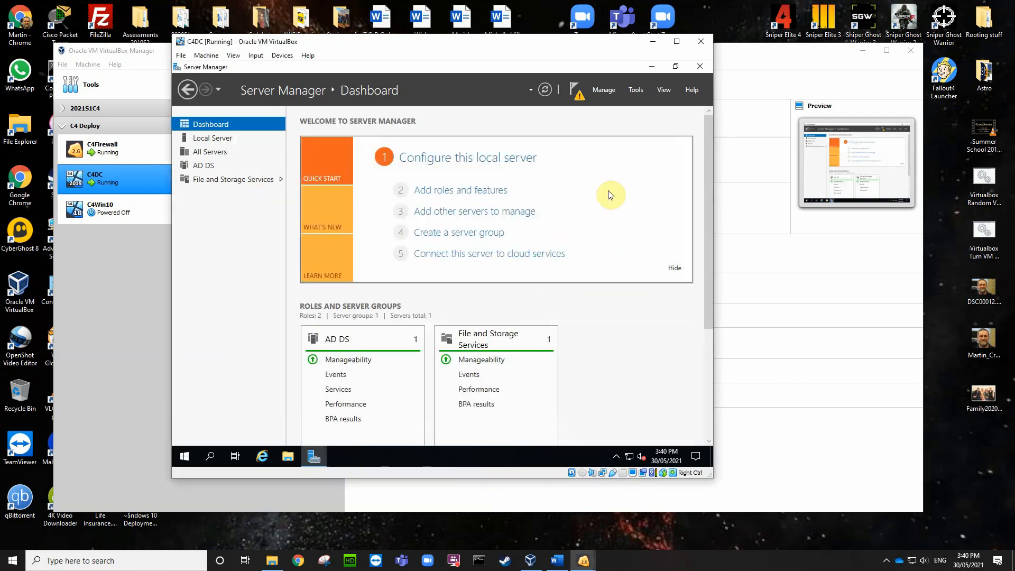
left_click(580, 94)
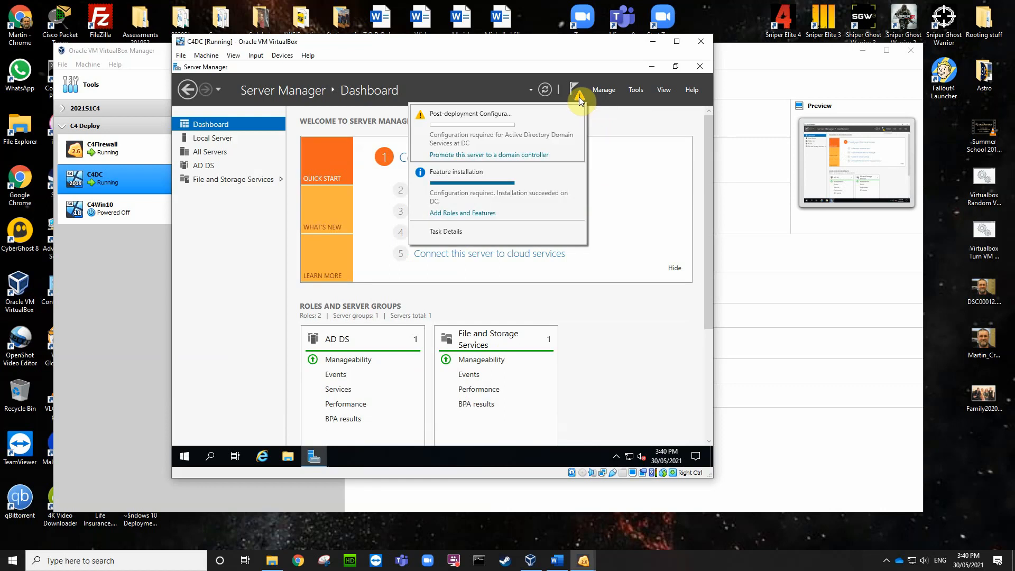
left_click(479, 154)
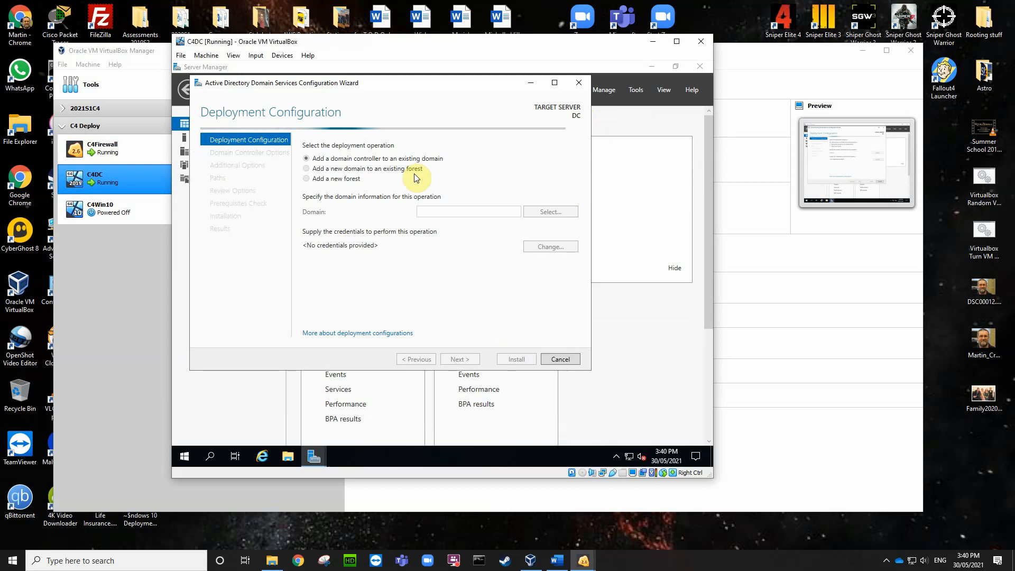
Step: Choose Add a new forest and enter the root domain name bmw.local
left_click(306, 179)
left_click(423, 210)
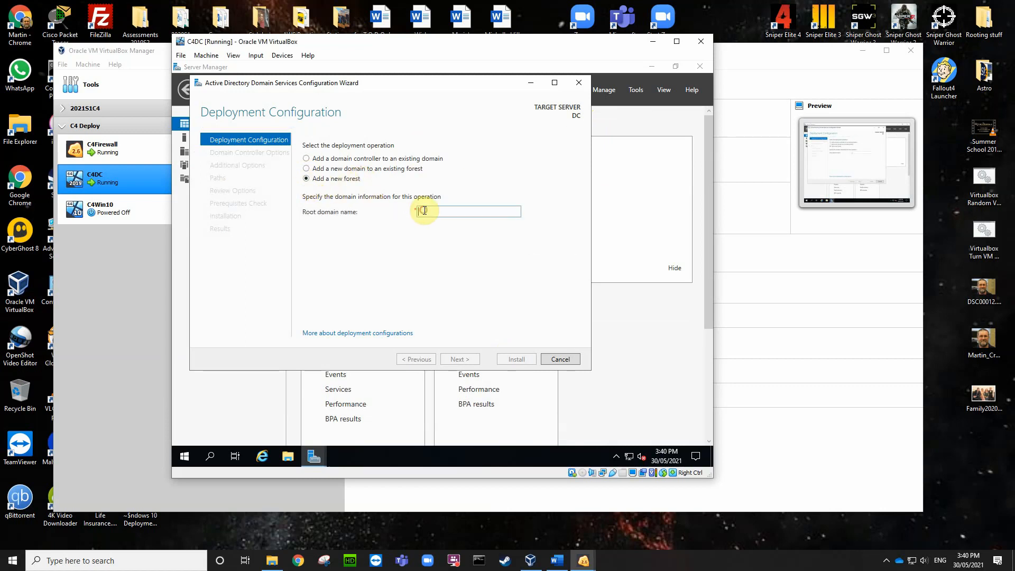
type("bmw.local")
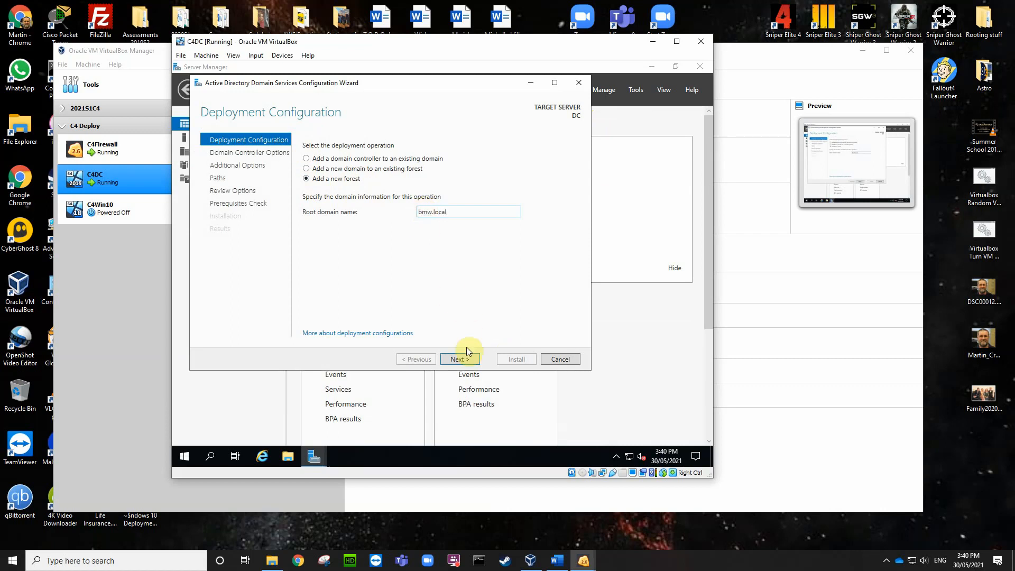
Step: Accept the bmw.local forest and enter and confirm the DSRM password
left_click(461, 359)
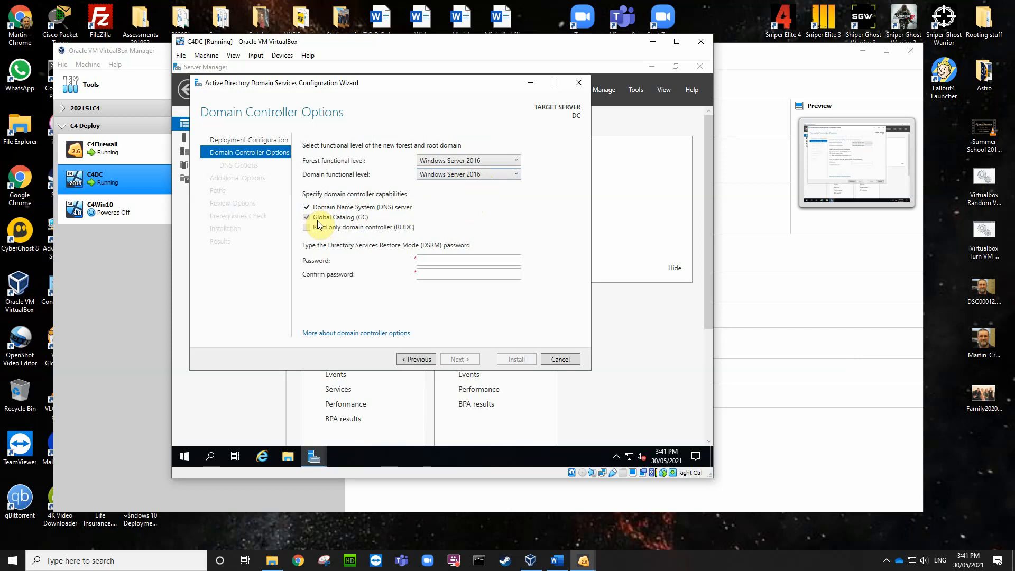
left_click(434, 262)
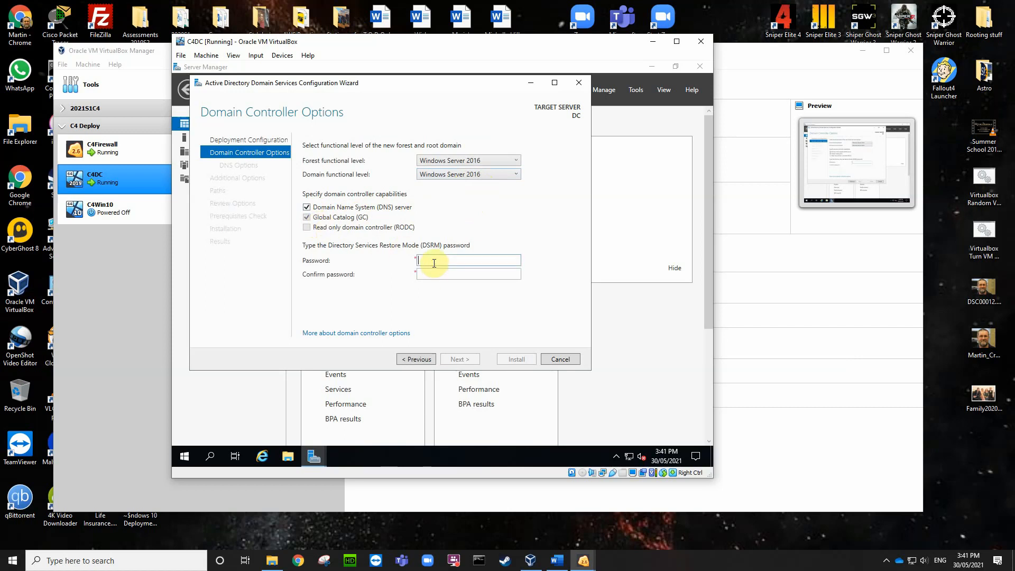
type("Password1")
key("Tab")
type("Password1")
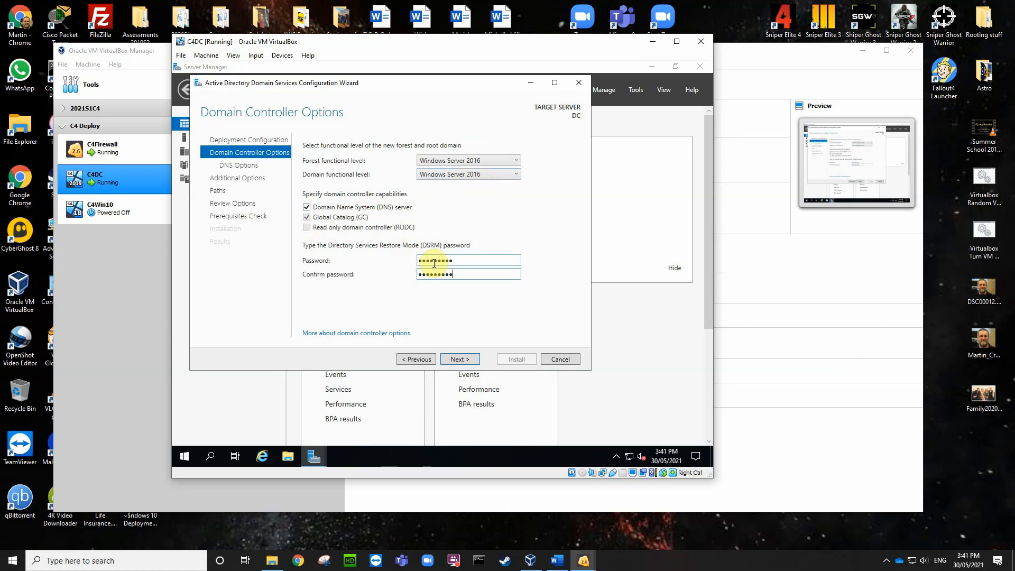
Step: Accept the domain controller options, the DNS settings and the NetBIOS name BMW
left_click(460, 360)
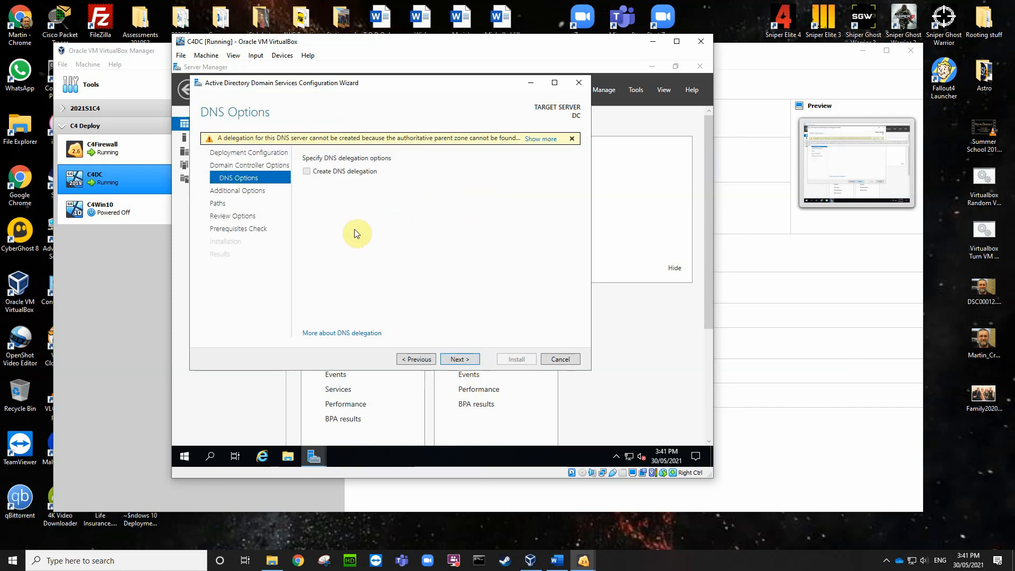
left_click(458, 359)
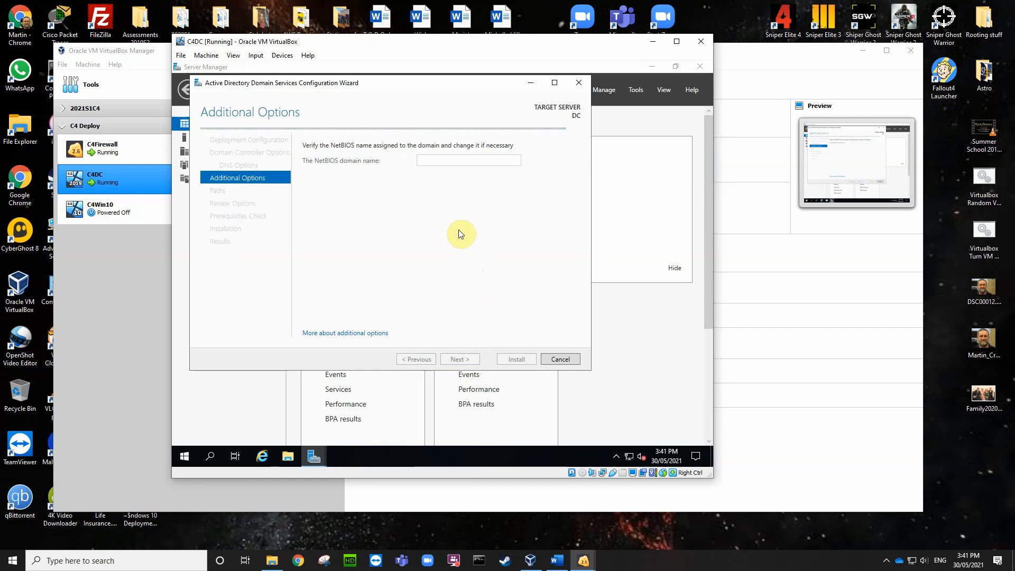
left_click(465, 361)
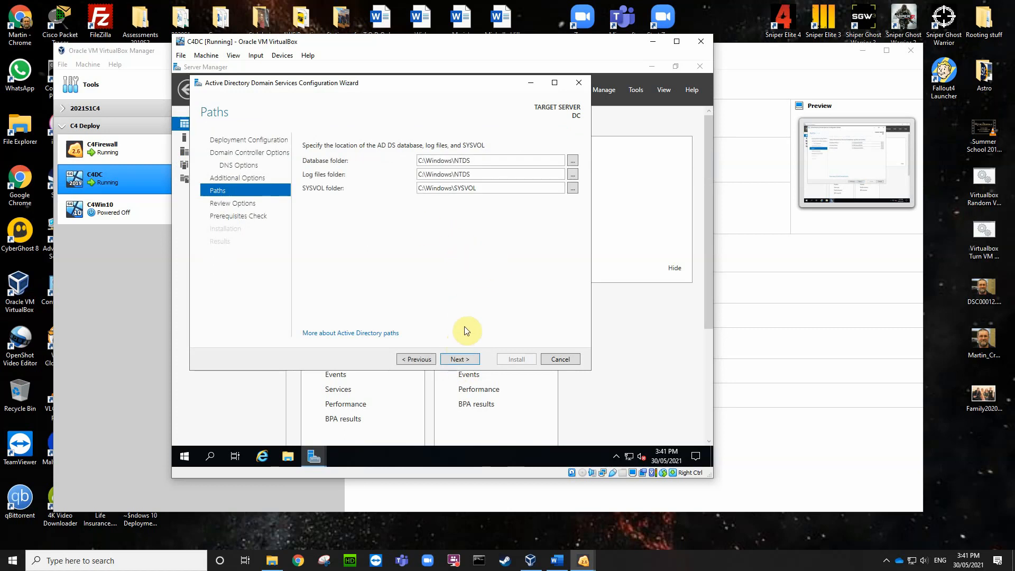
Step: Keep paths C:\Windows\NTDS and C:\Windows\SYSVOL, pass prerequisites, and start the promotion install
left_click(460, 361)
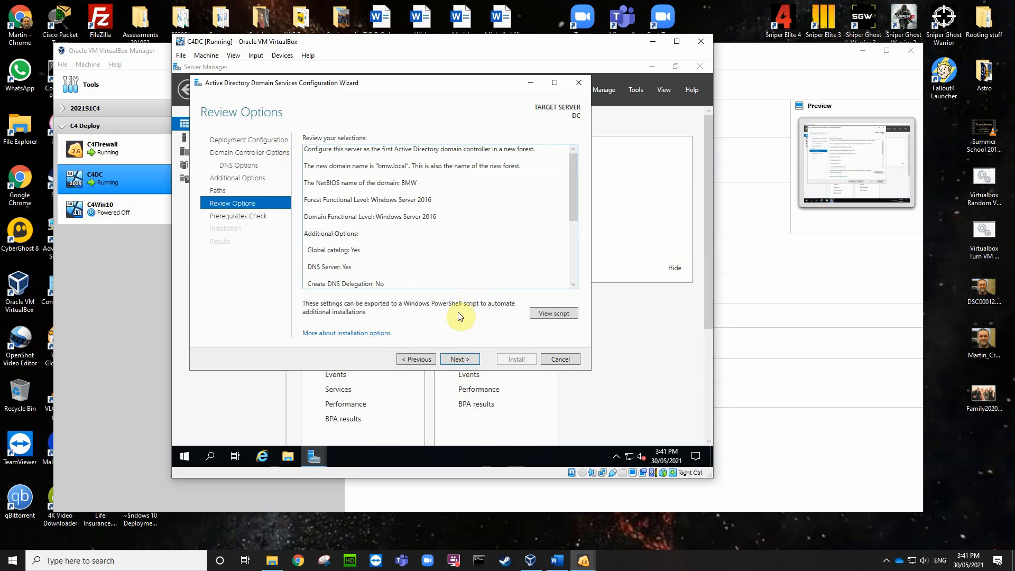
left_click(458, 360)
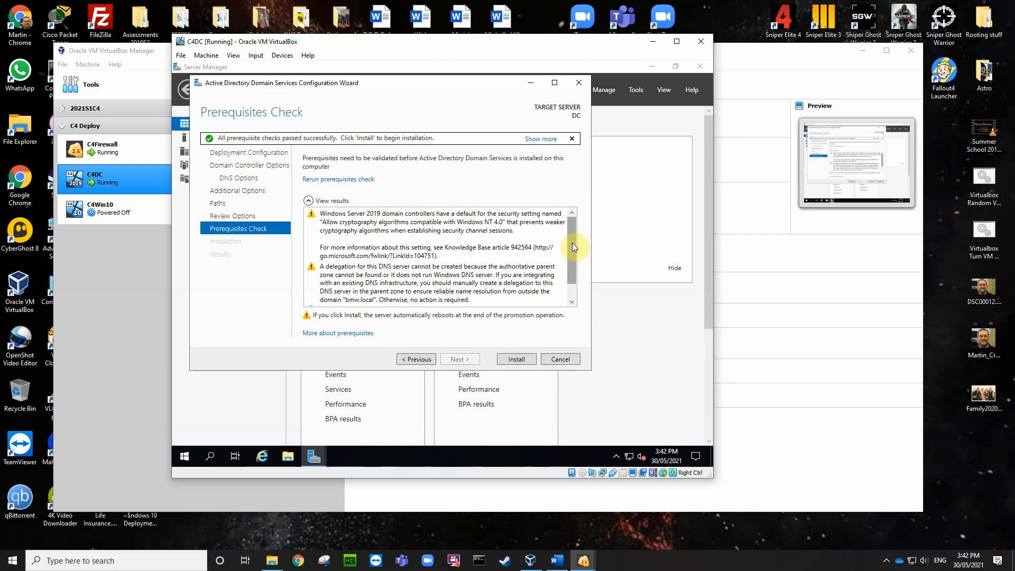
left_click_drag(573, 244, 576, 271)
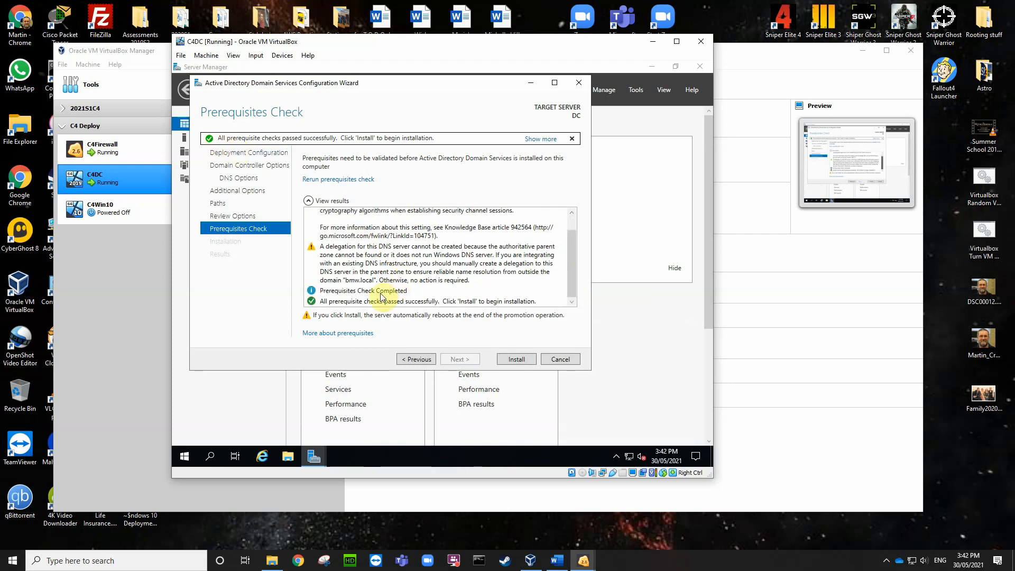
left_click(517, 360)
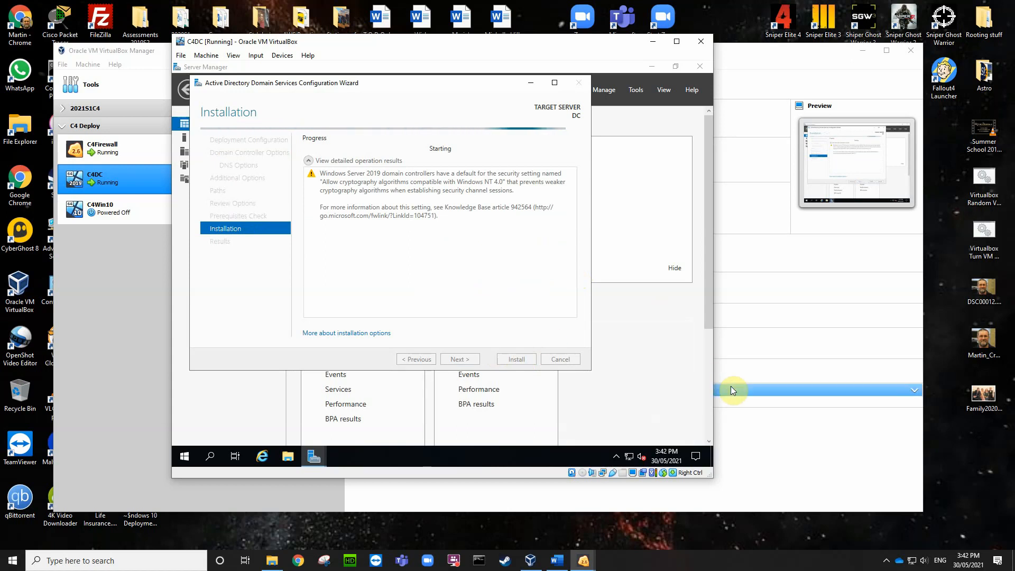
left_click(887, 561)
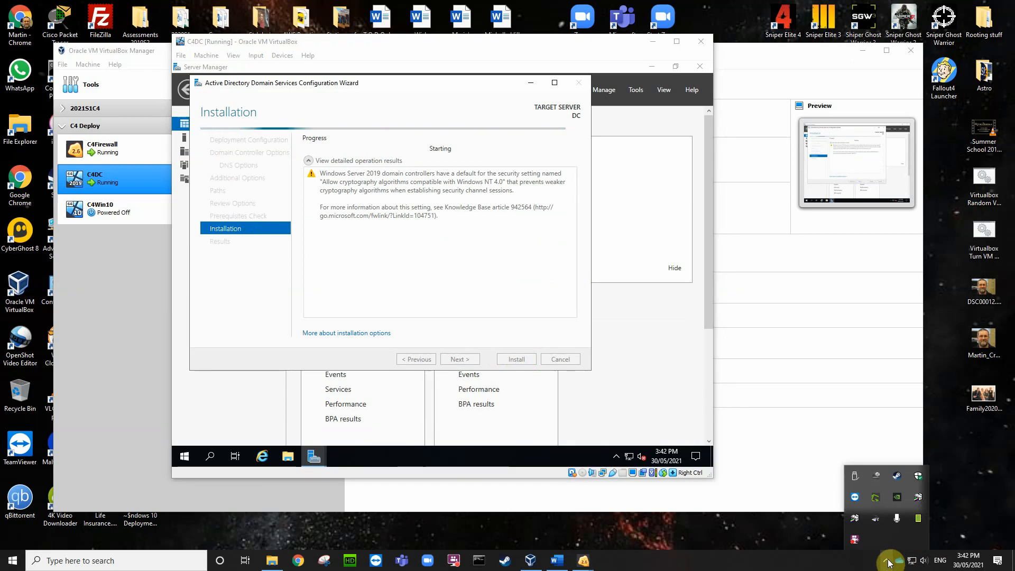
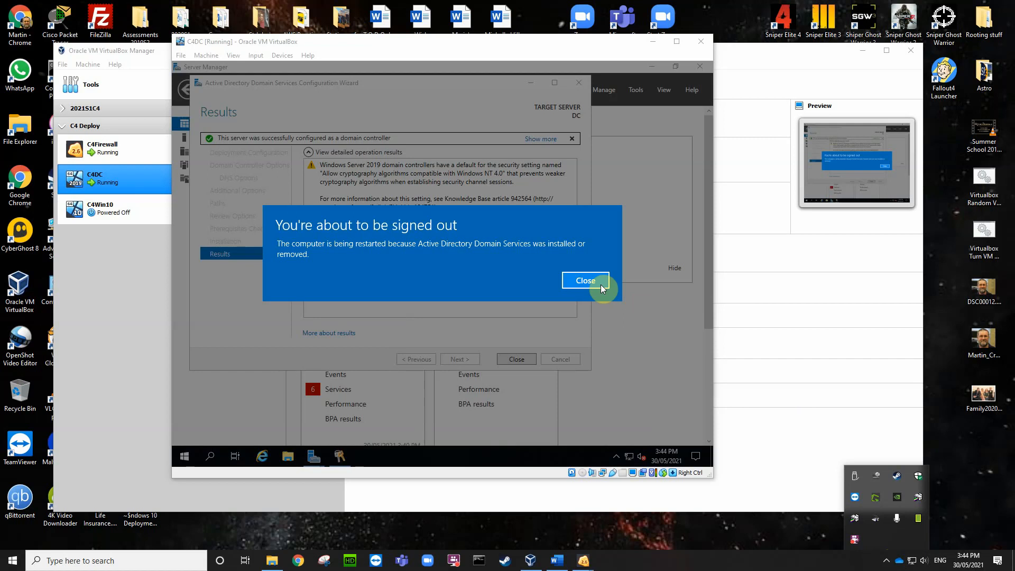
Step: Dismiss the sign-out notice and close the AD DS Configuration Wizard so C4DC reboots
left_click(586, 280)
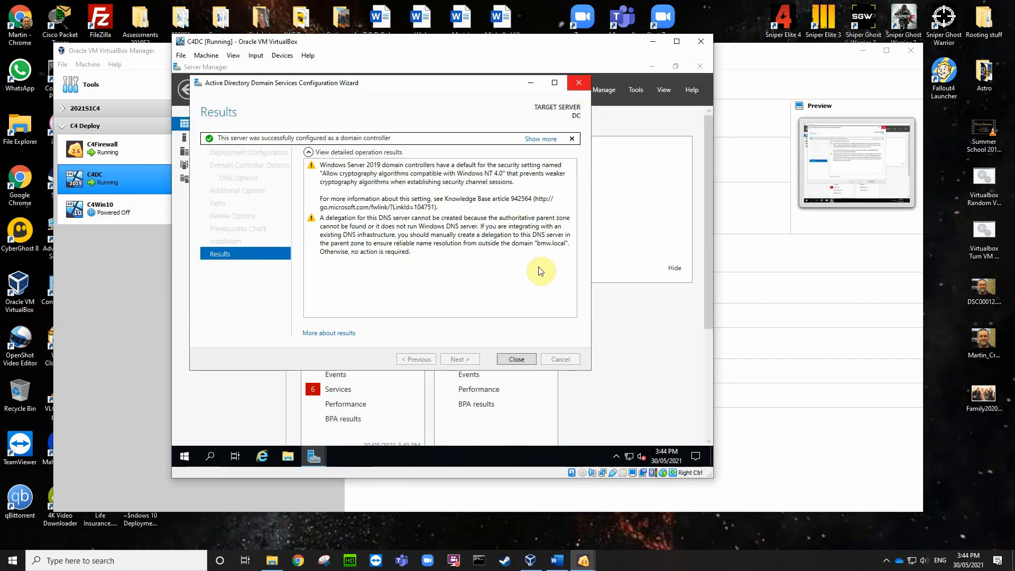
left_click(517, 359)
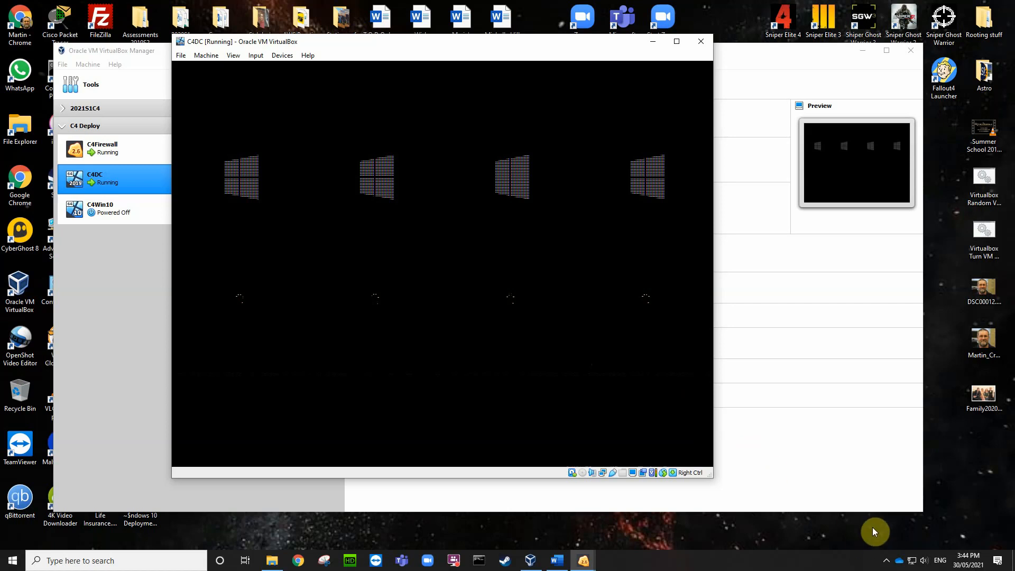
Step: Sign in to the rebooted C4DC as domain administrator using Ctrl+Alt+Del and the account password
left_click(886, 560)
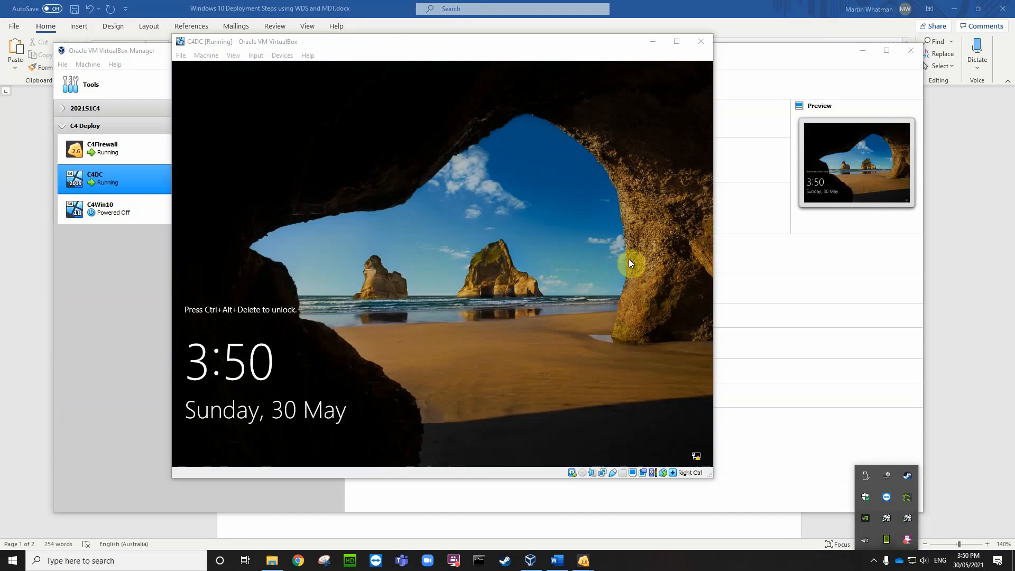
left_click(613, 261)
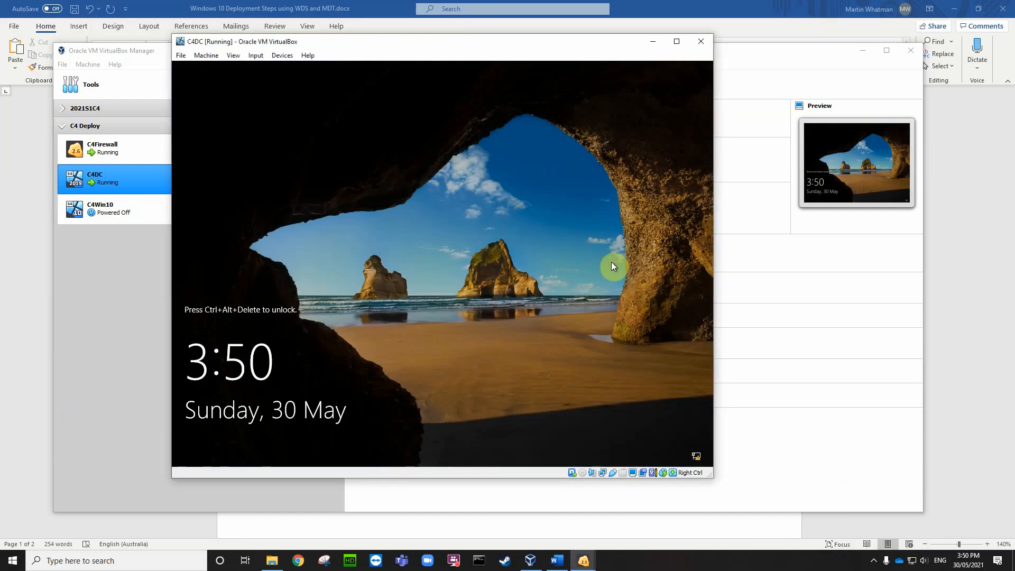
key("ctrl+Delete")
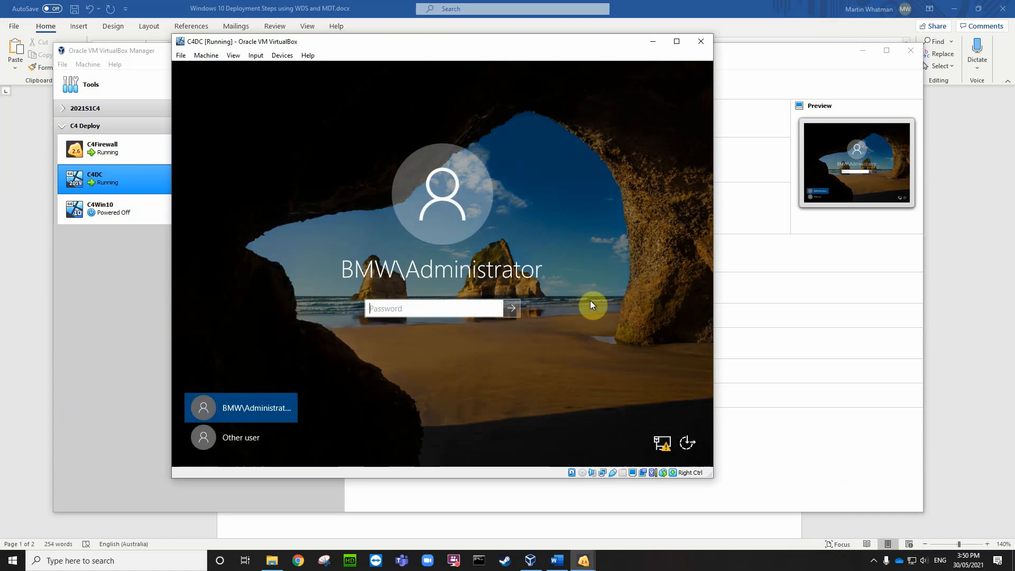
type("p")
key("Return")
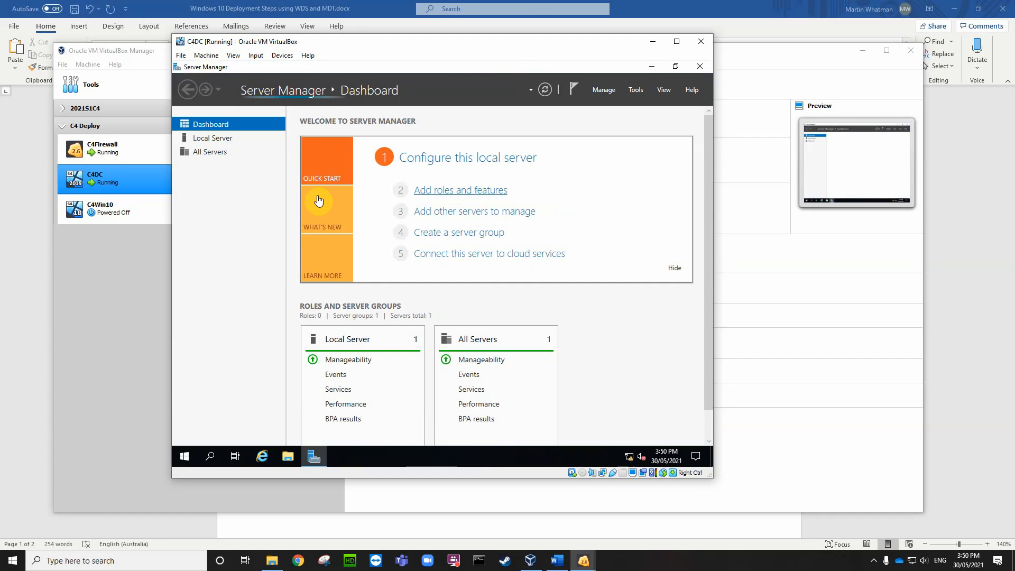
Step: Check C4DC's Local Server properties showing membership in bmw.local, then open the Tools menu
left_click(209, 139)
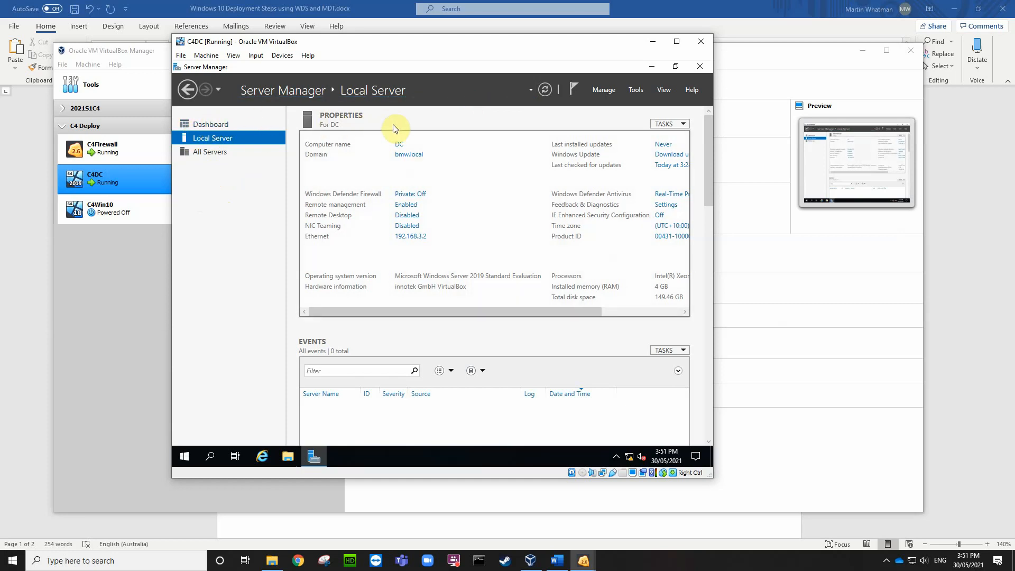
left_click(637, 89)
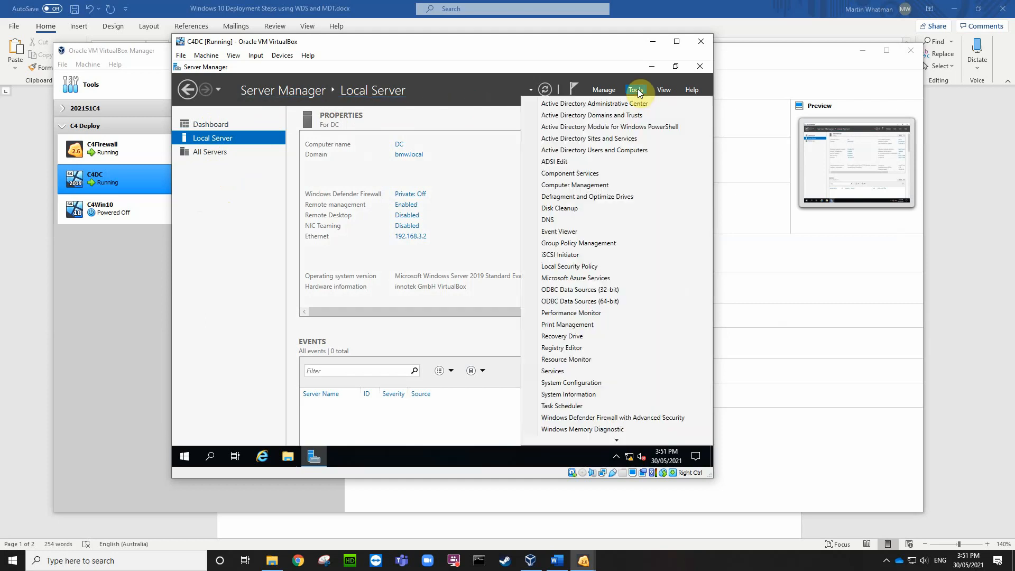
Step: Open DNS Manager and expand DC > Forward Lookup Zones > bmw.local to see its records
left_click(552, 220)
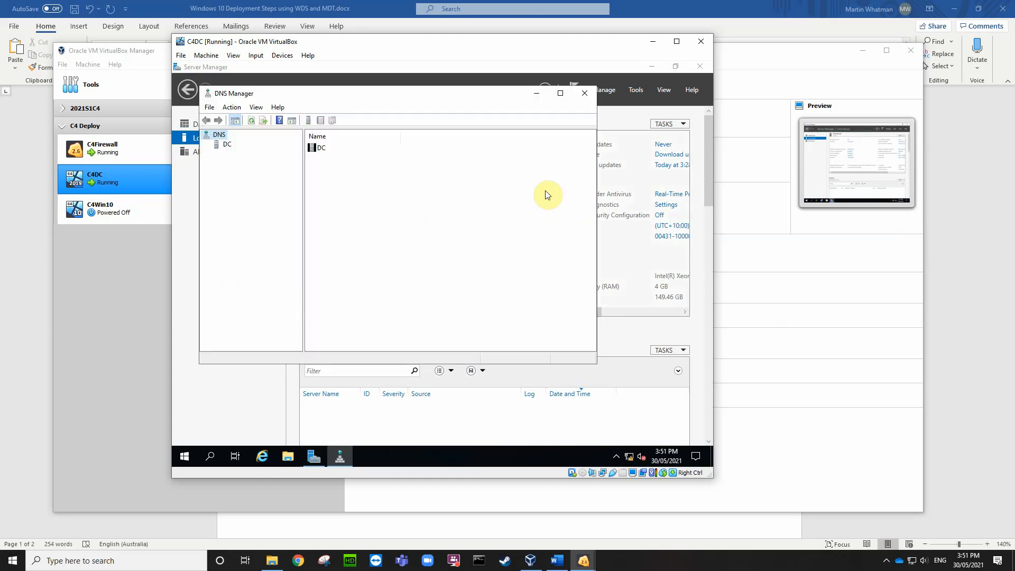
left_click(225, 145)
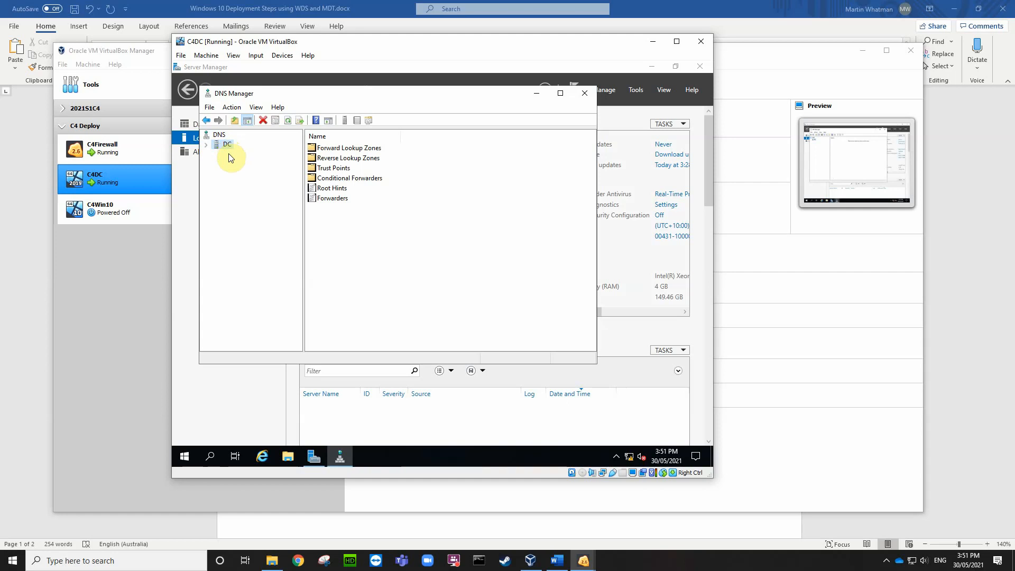
left_click(206, 145)
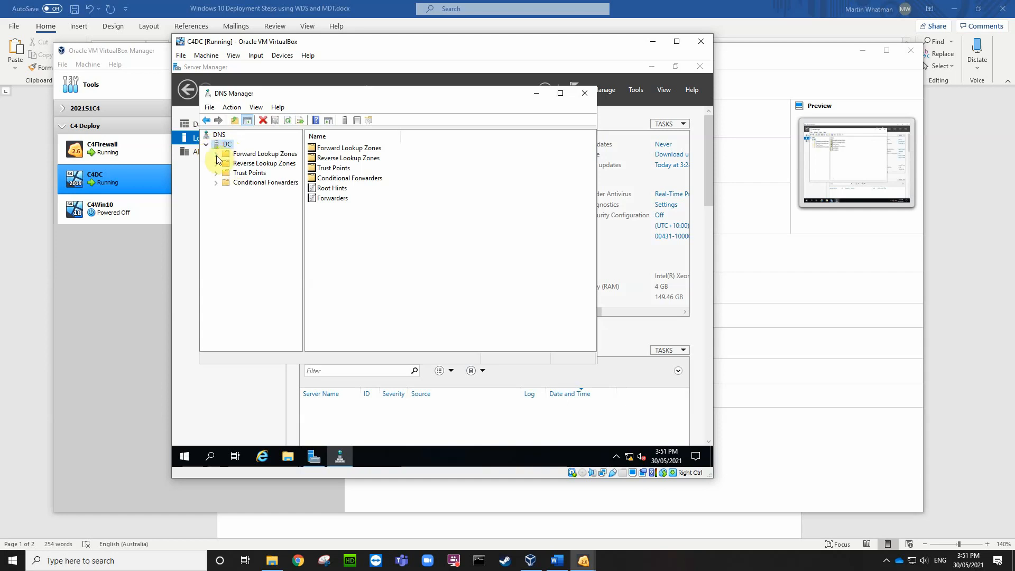
double_click(218, 154)
double_click(257, 173)
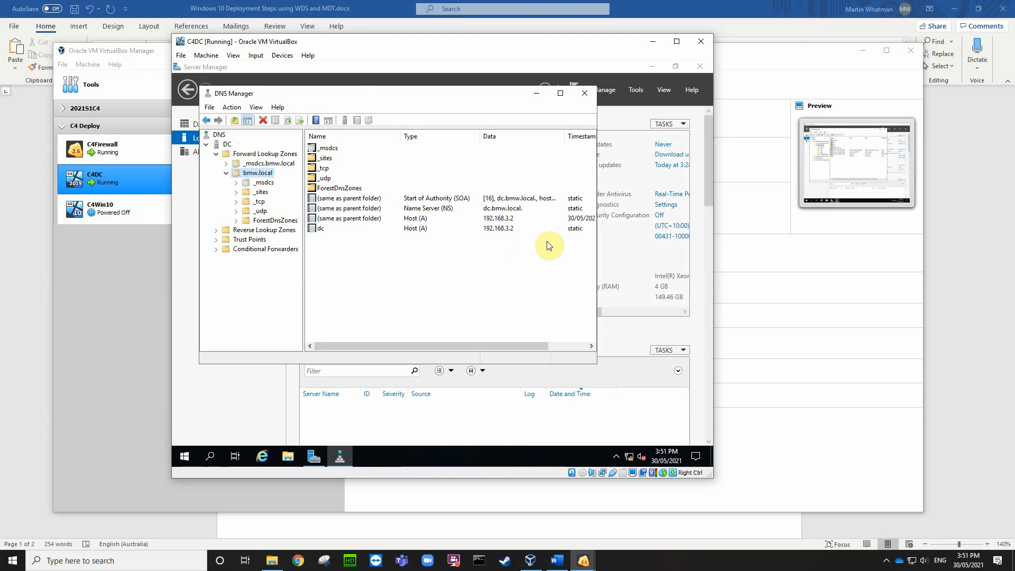
left_click_drag(535, 347, 441, 334)
Step: Launch nslookup from the DC server, confirming default server 192.168.3.2, and close it
right_click(226, 145)
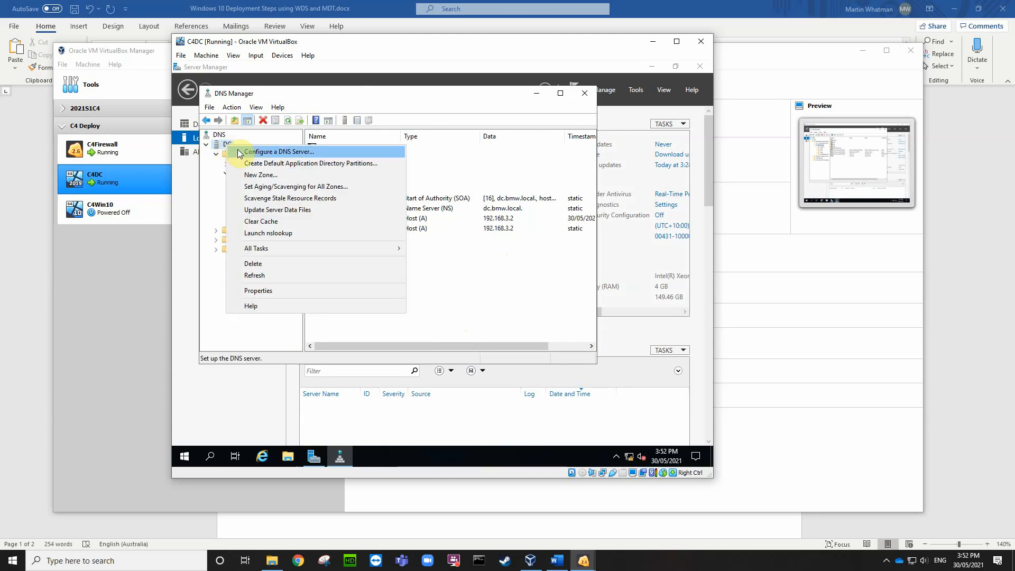
left_click(275, 234)
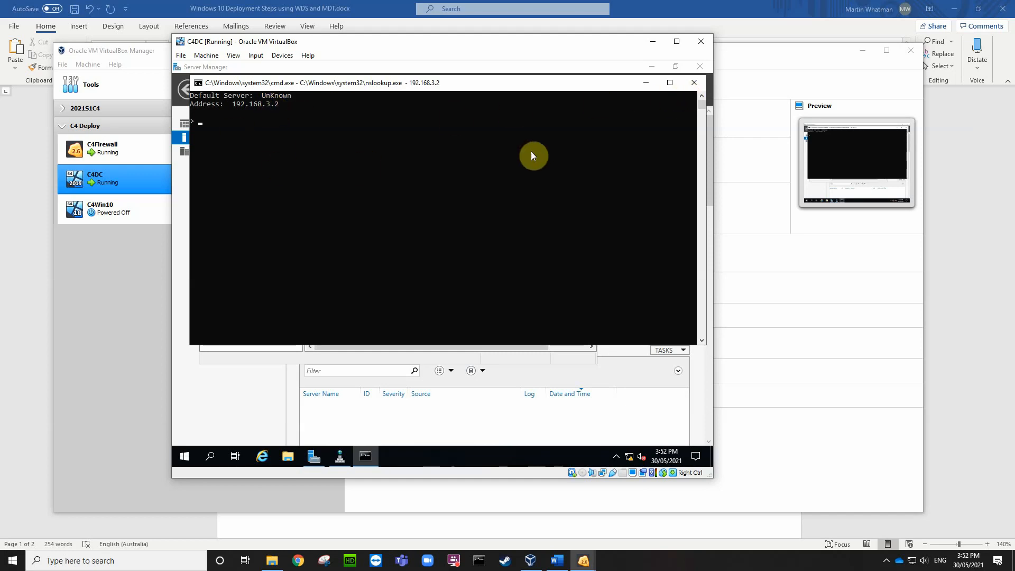
left_click(692, 84)
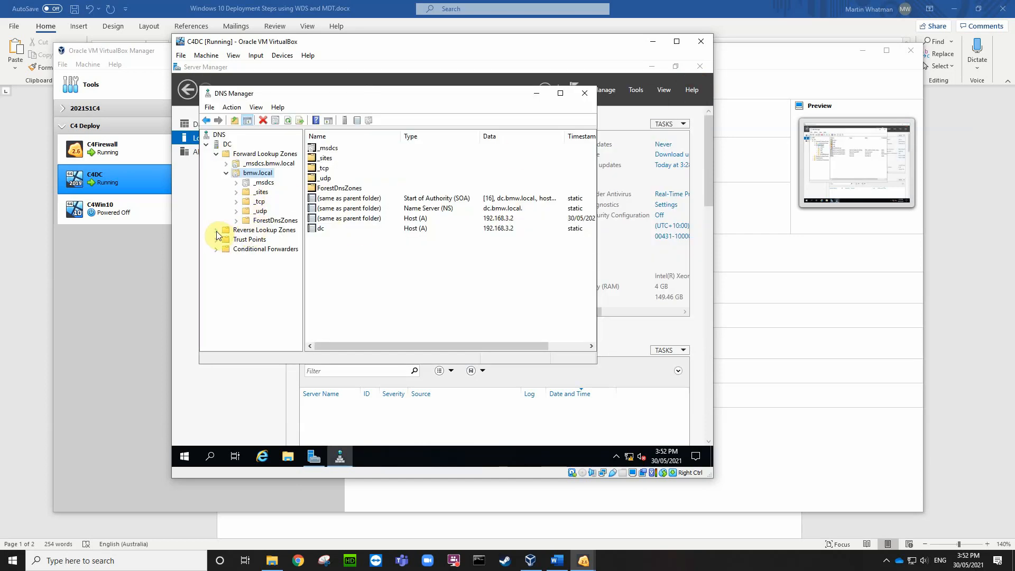
left_click(232, 230)
Step: Create an AD-integrated primary IPv4 reverse zone for network 192.168.3, replicated domain-wide, secure updates only
right_click(252, 231)
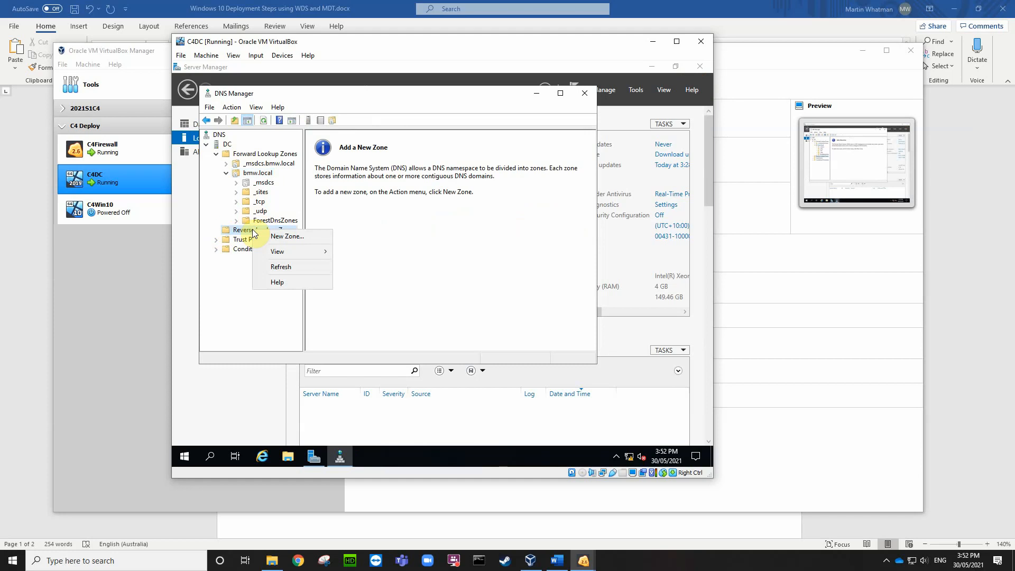
left_click(281, 237)
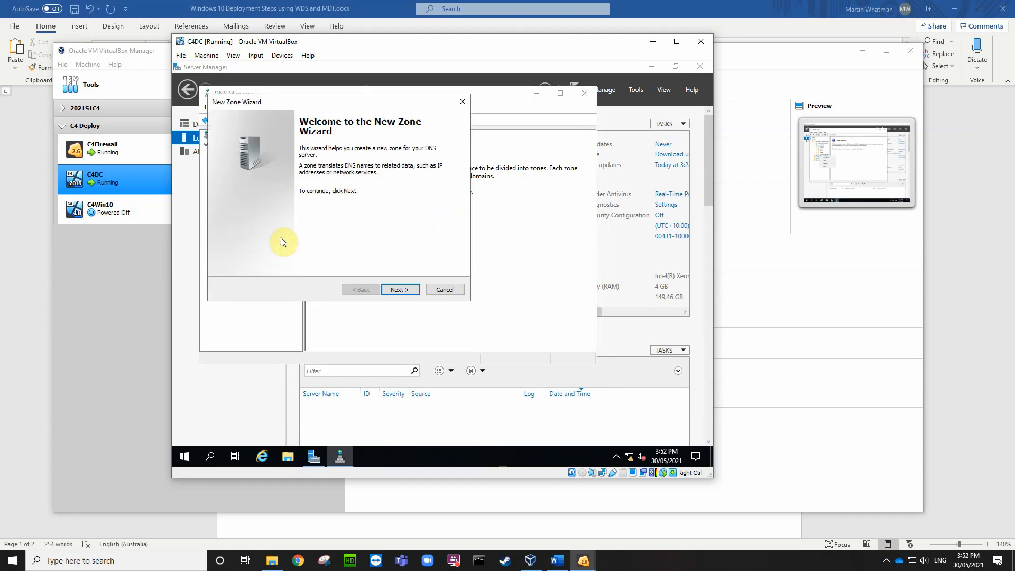
left_click(401, 289)
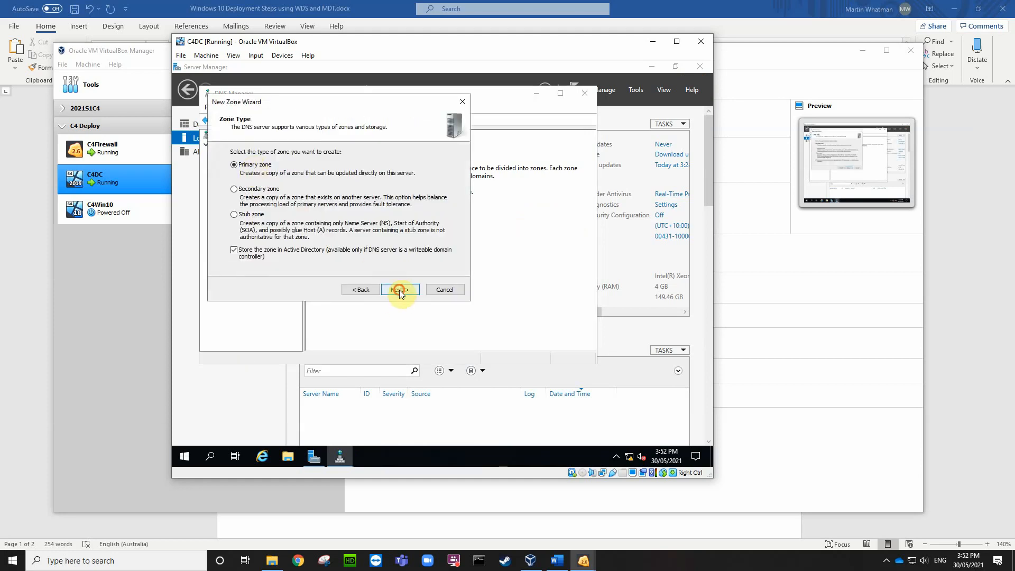
left_click(401, 291)
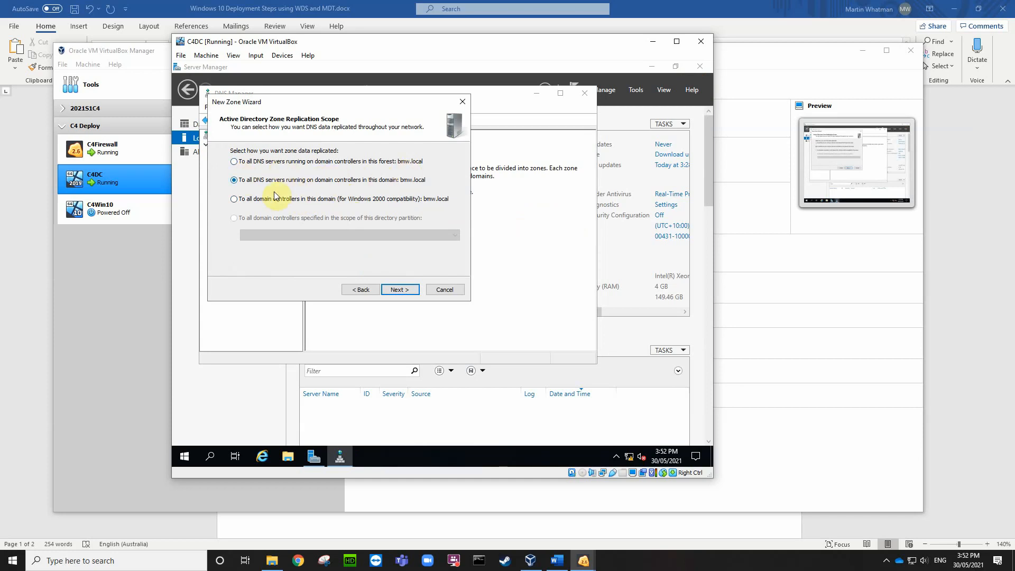
left_click(397, 284)
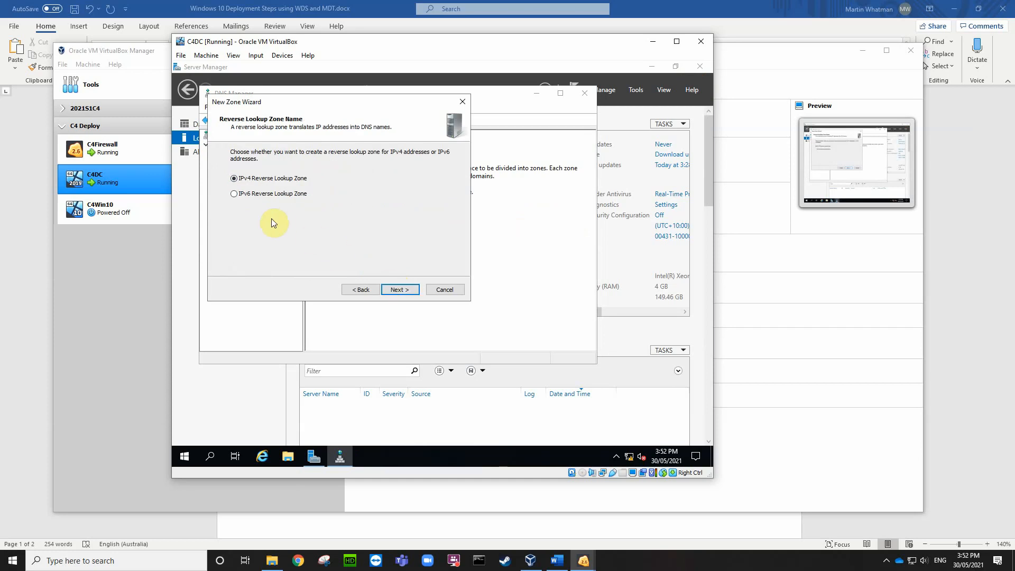
left_click(398, 290)
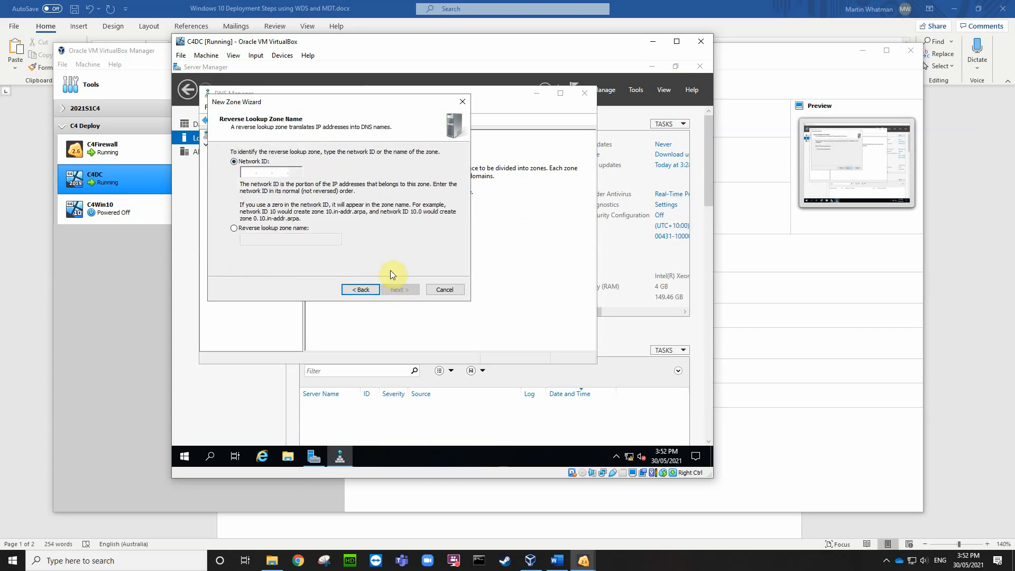
left_click(251, 172)
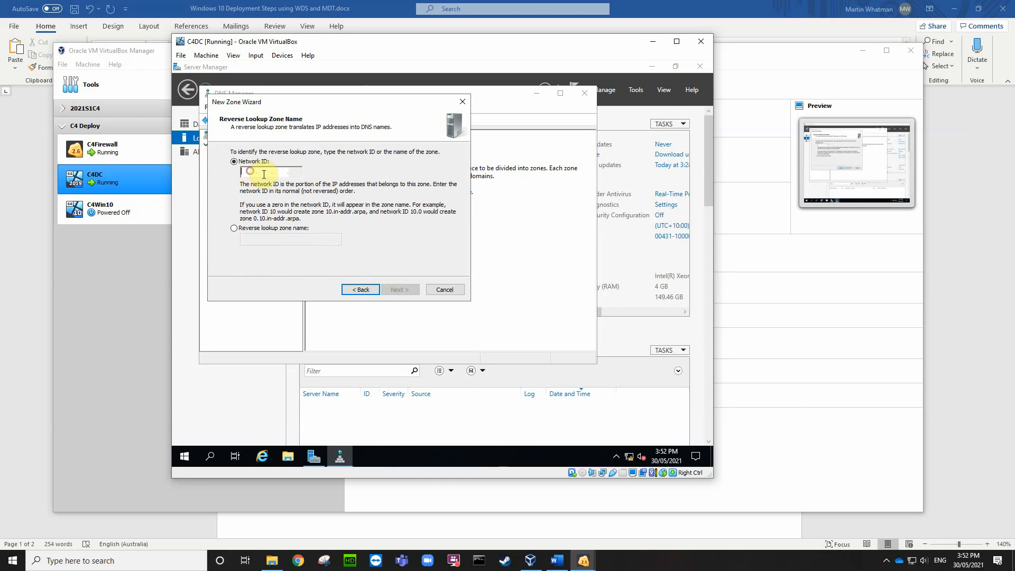
type("192 .")
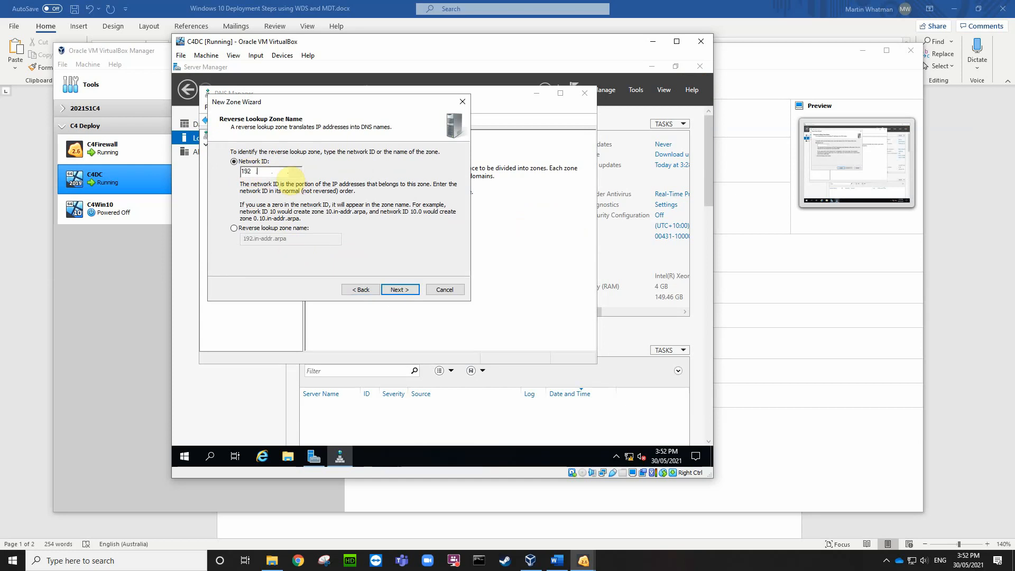
type("168 .3")
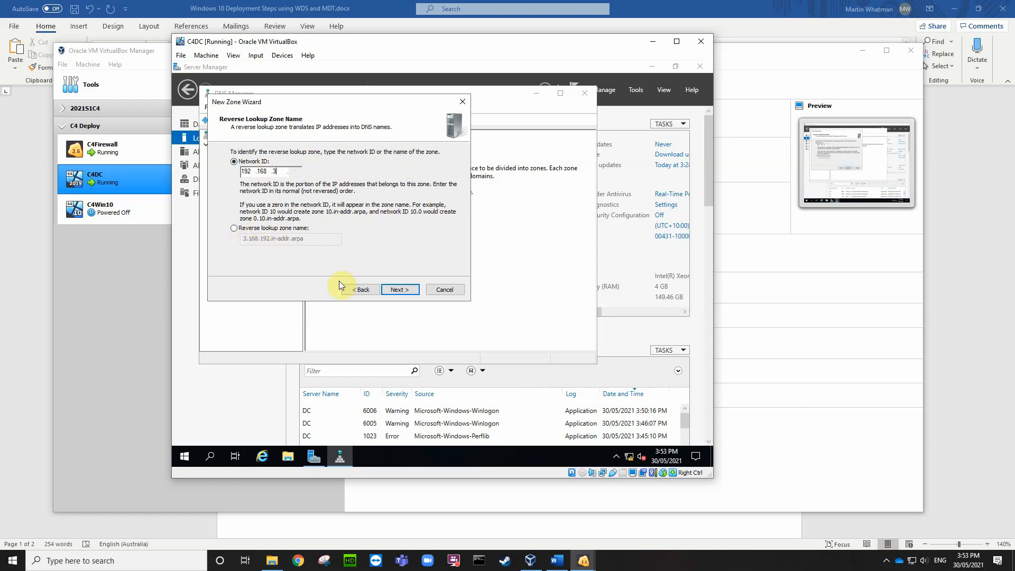
left_click(398, 290)
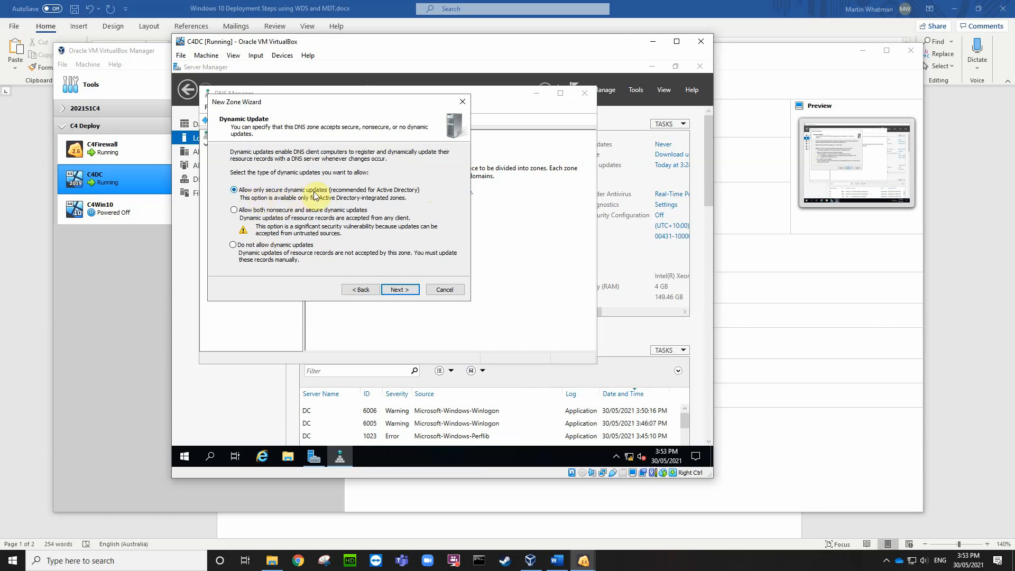
left_click(400, 290)
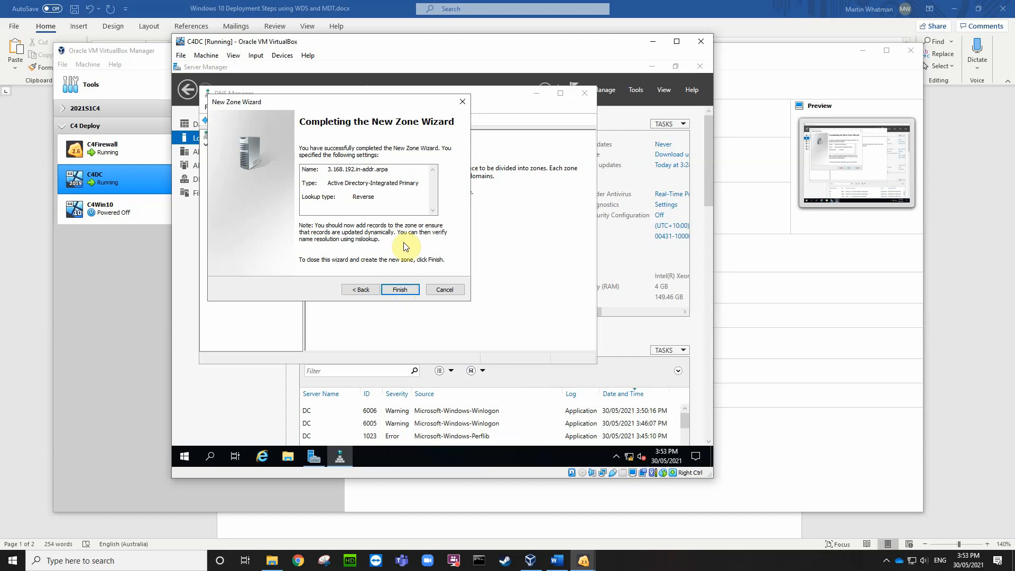
left_click(400, 290)
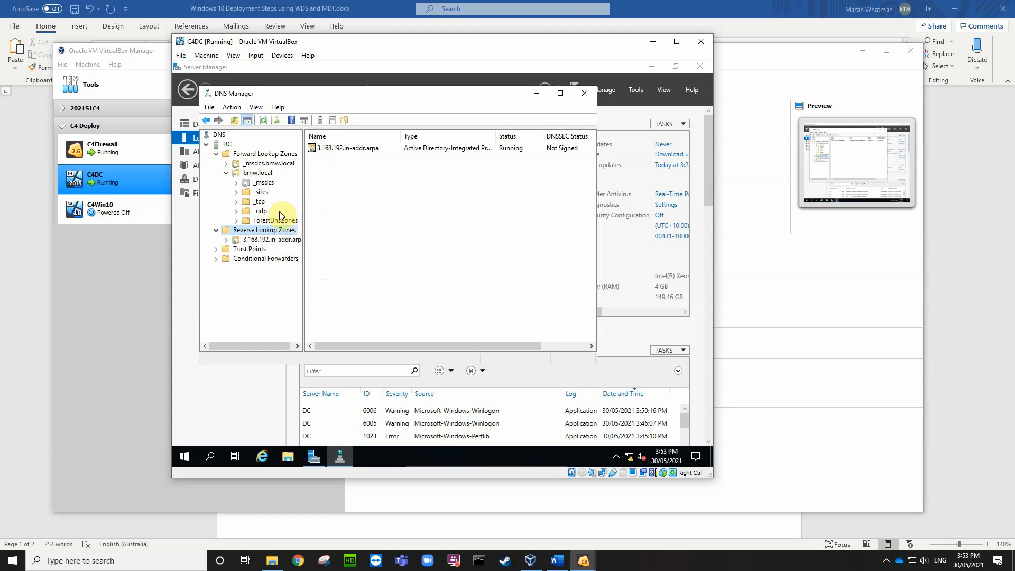
Step: Open the 3.168.192.in-addr.arpa zone to list its SOA and name server records
left_click(342, 181)
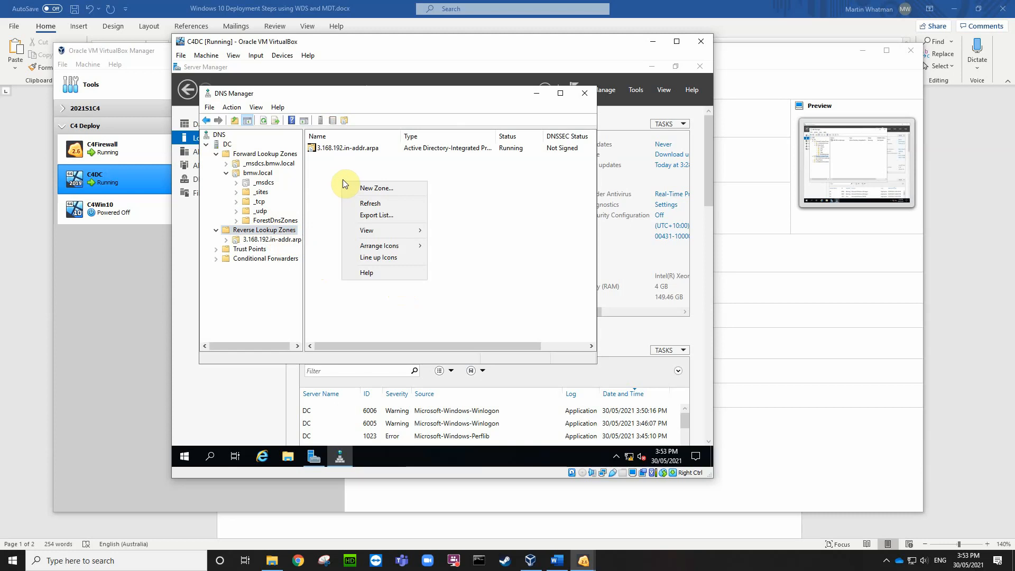
right_click(256, 242)
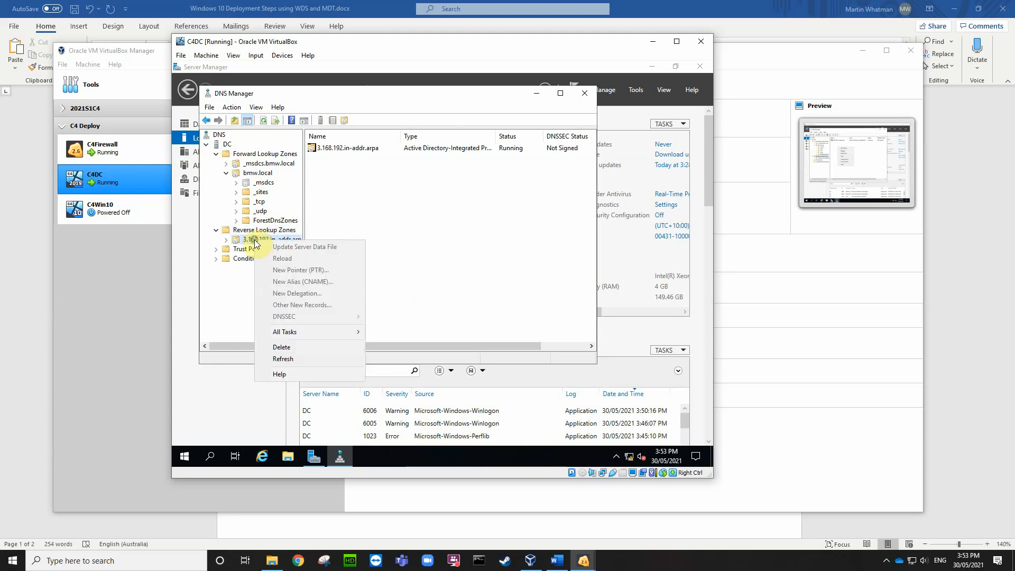
left_click(254, 234)
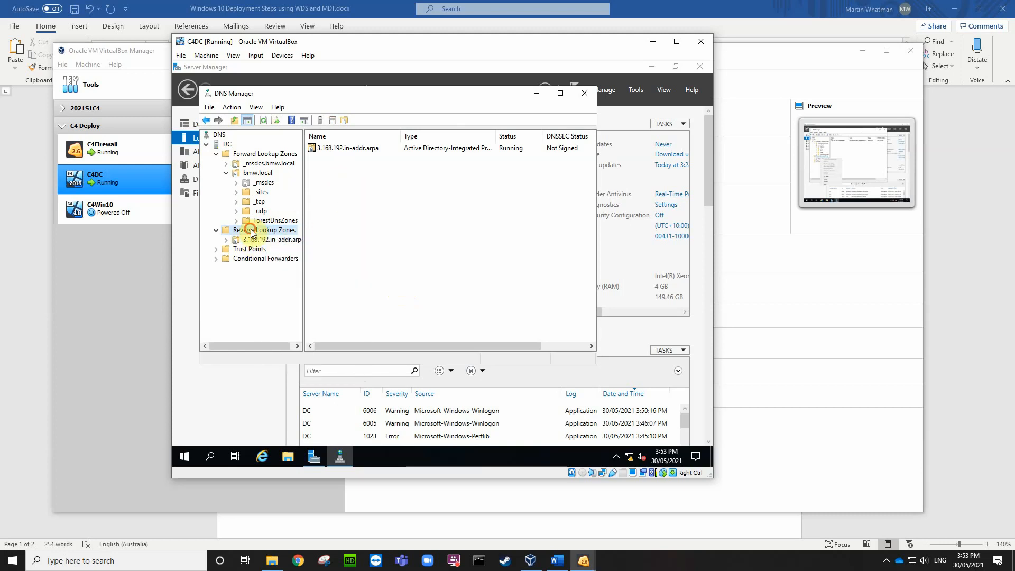
right_click(254, 234)
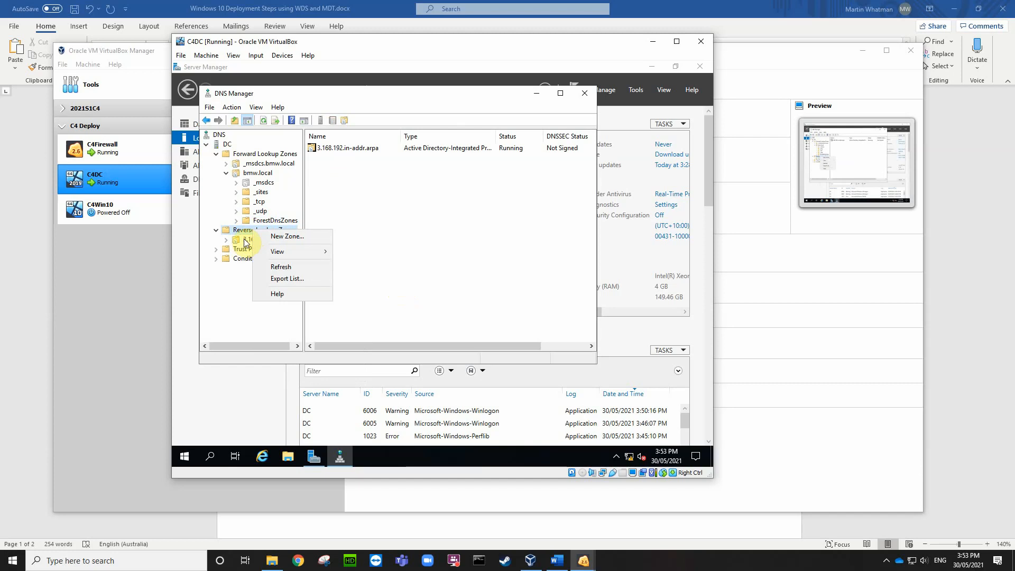
left_click(248, 241)
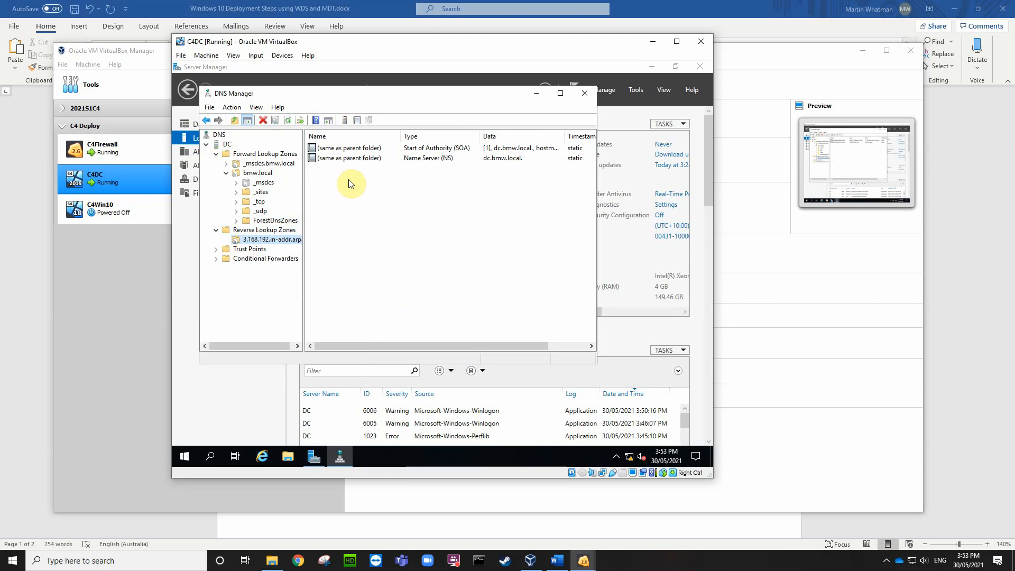
Step: Run nslookup from the DC server, which reports the server as unknown, and close it
right_click(223, 147)
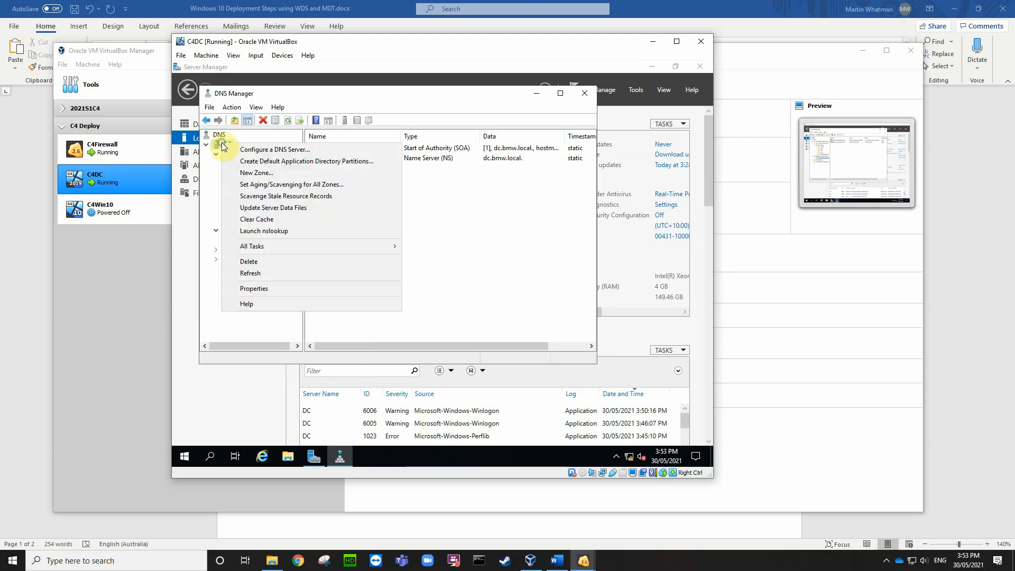
left_click(254, 234)
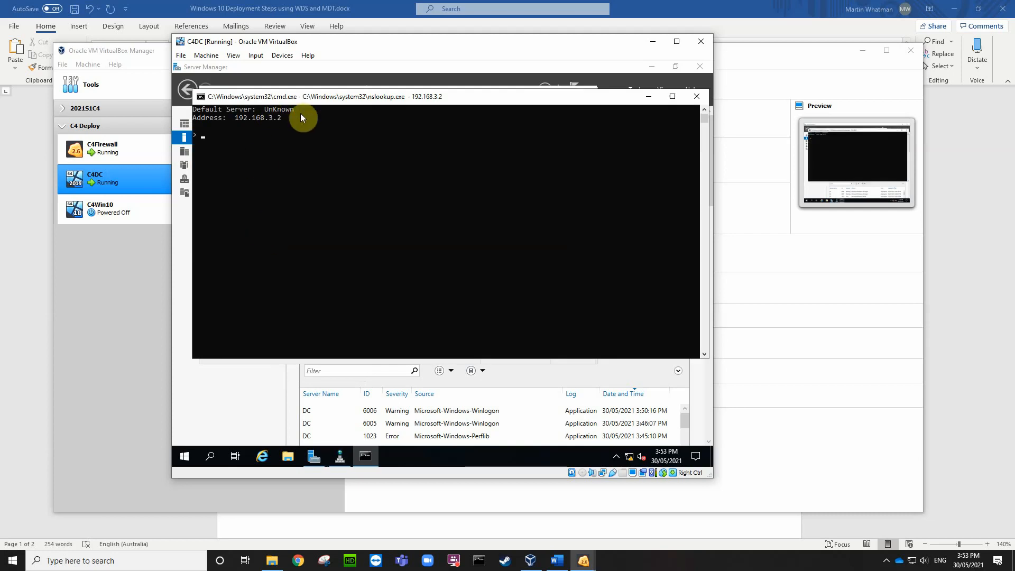
left_click(698, 96)
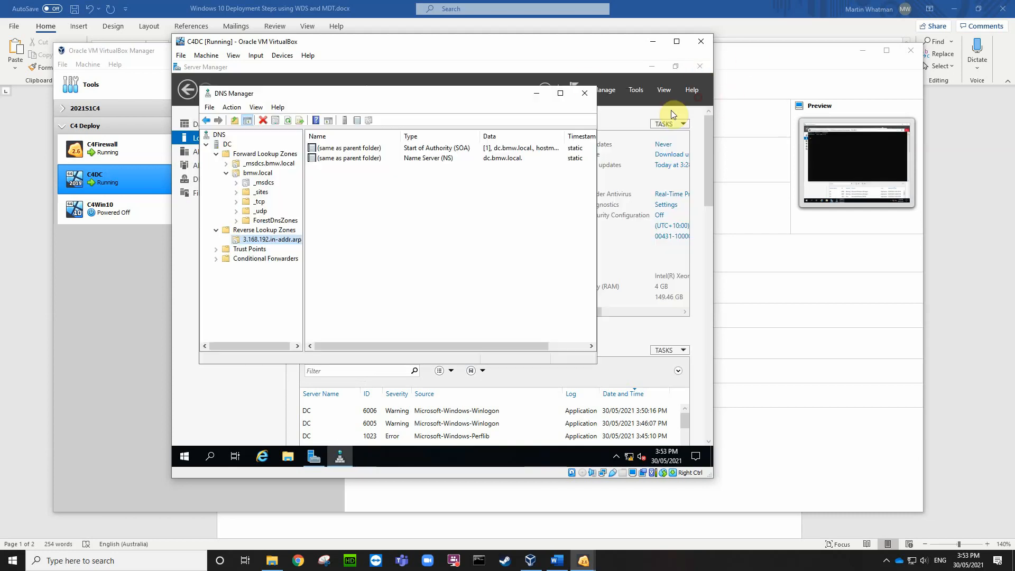
right_click(352, 185)
Step: Add a PTR record for 192.168.3.2 pointing to the dc host browsed in bmw.local
left_click(380, 213)
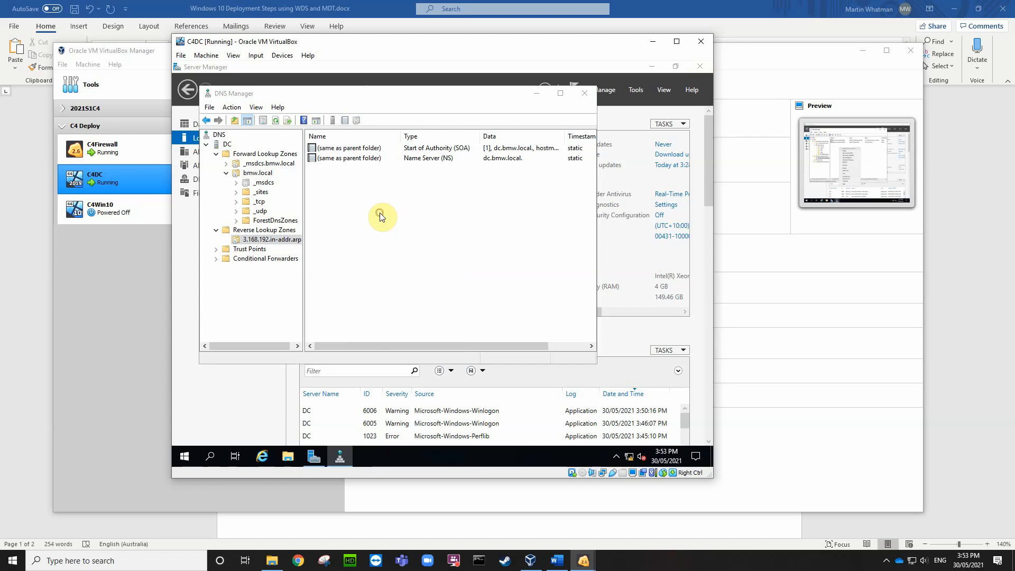
left_click(341, 157)
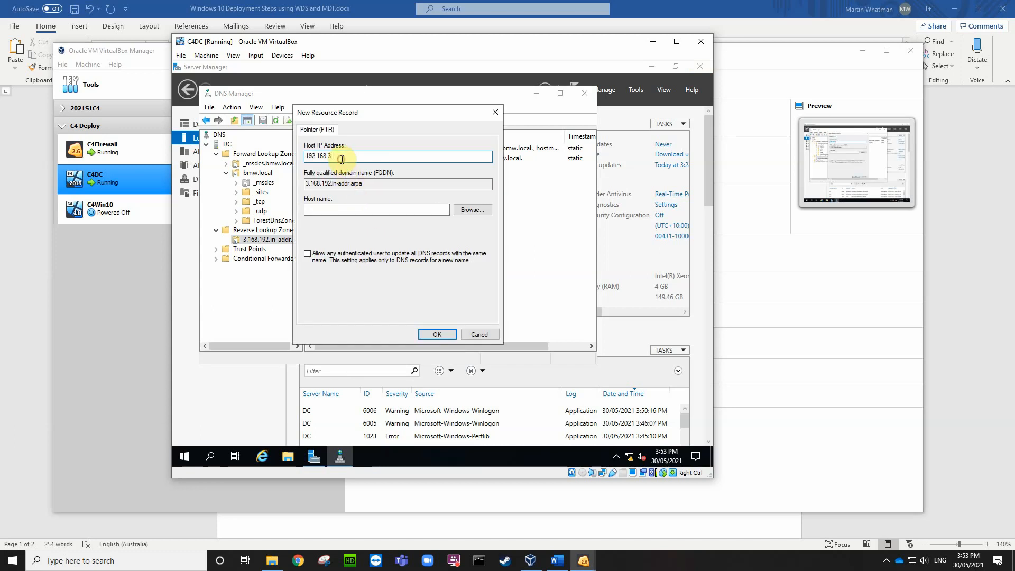
type("2")
left_click(326, 210)
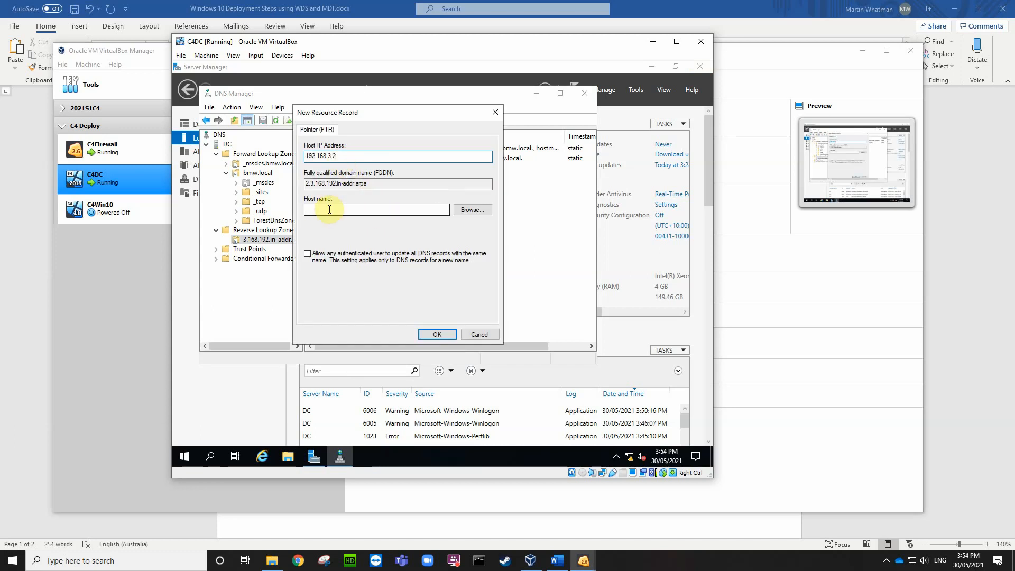
left_click(472, 210)
double_click(320, 197)
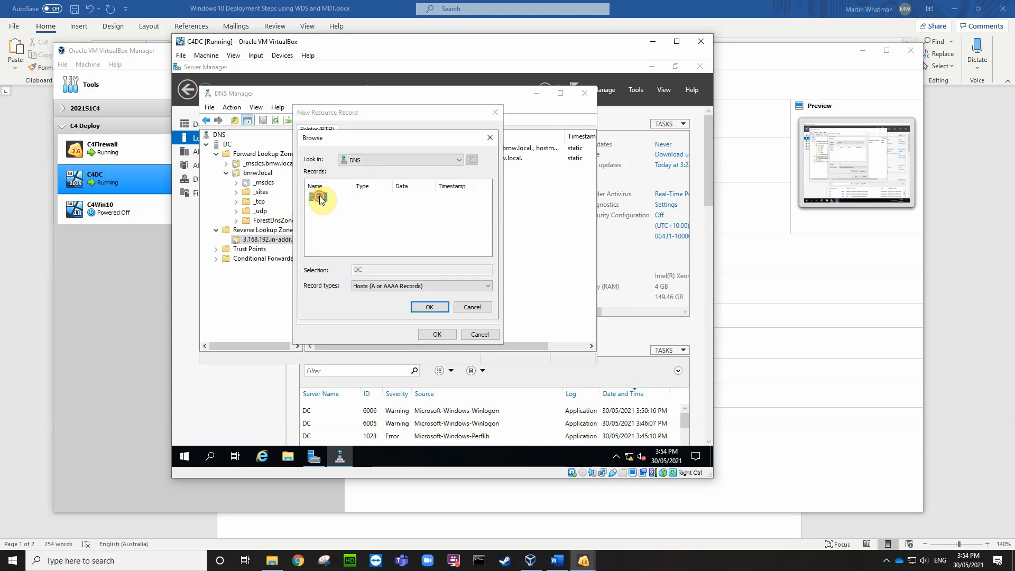
double_click(332, 198)
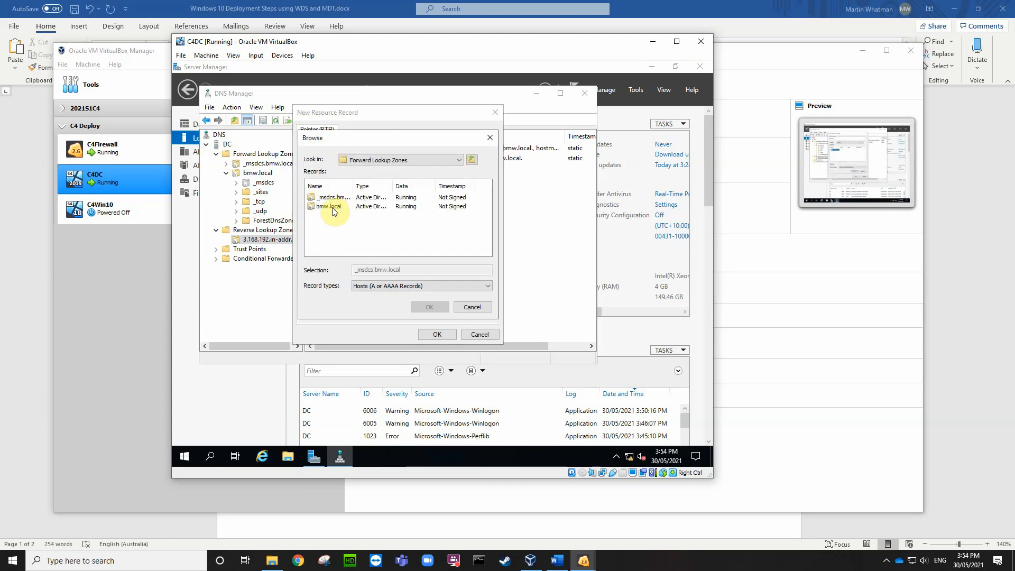
double_click(337, 206)
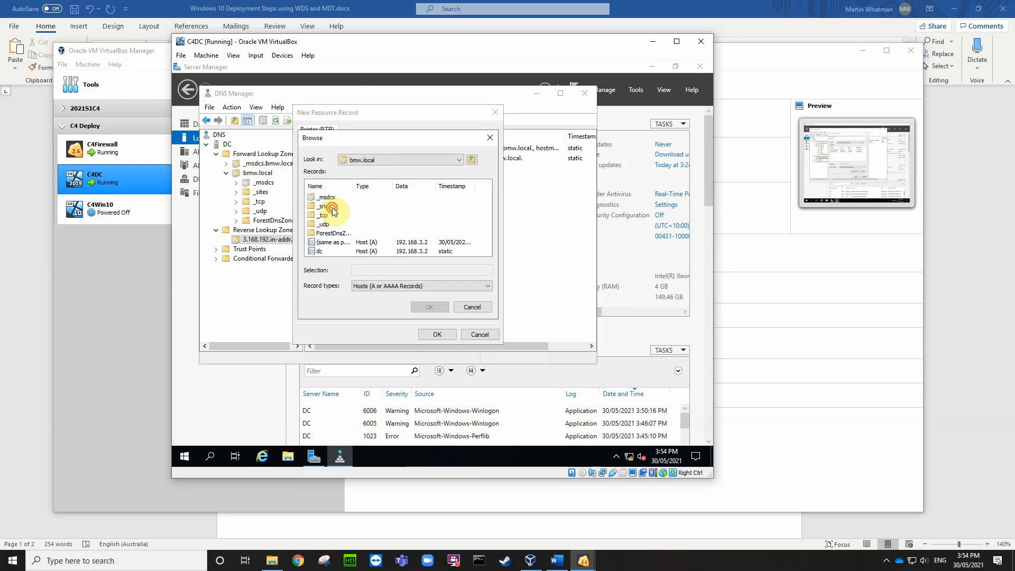
left_click(318, 251)
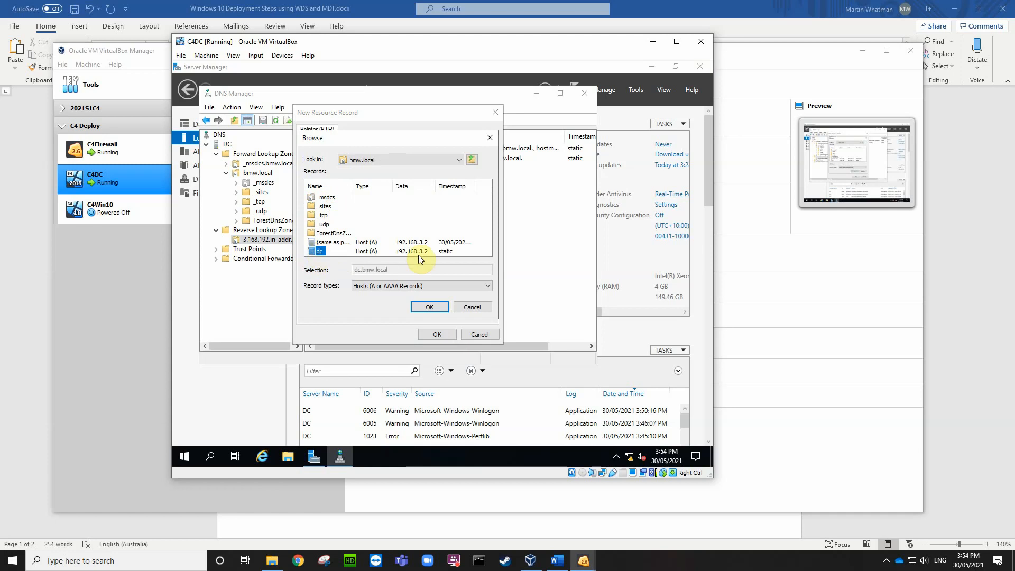
left_click(429, 307)
left_click(444, 334)
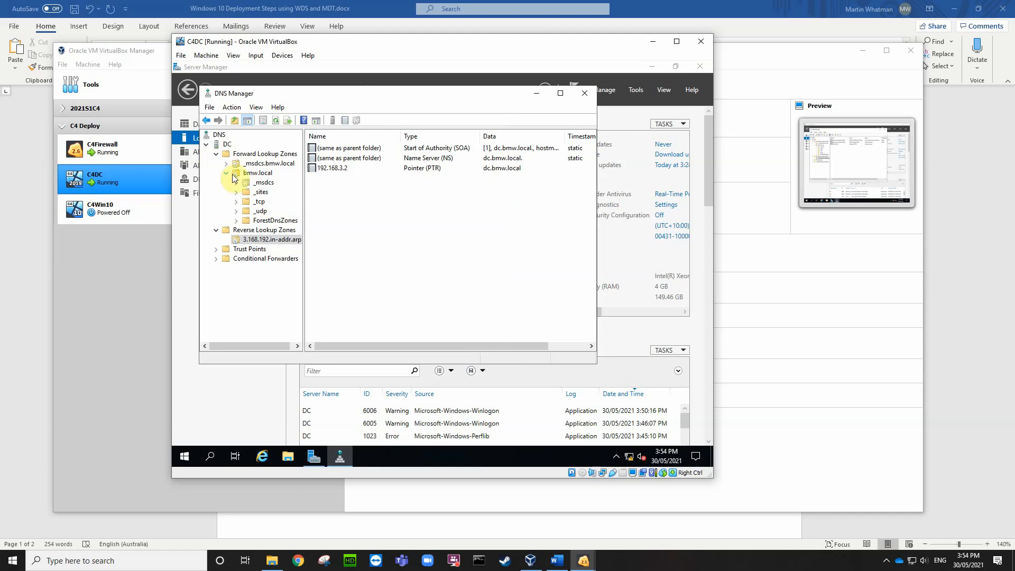
right_click(227, 143)
Step: Rerun nslookup to confirm default server dc.bmw.local, then close it and DNS Manager
left_click(249, 231)
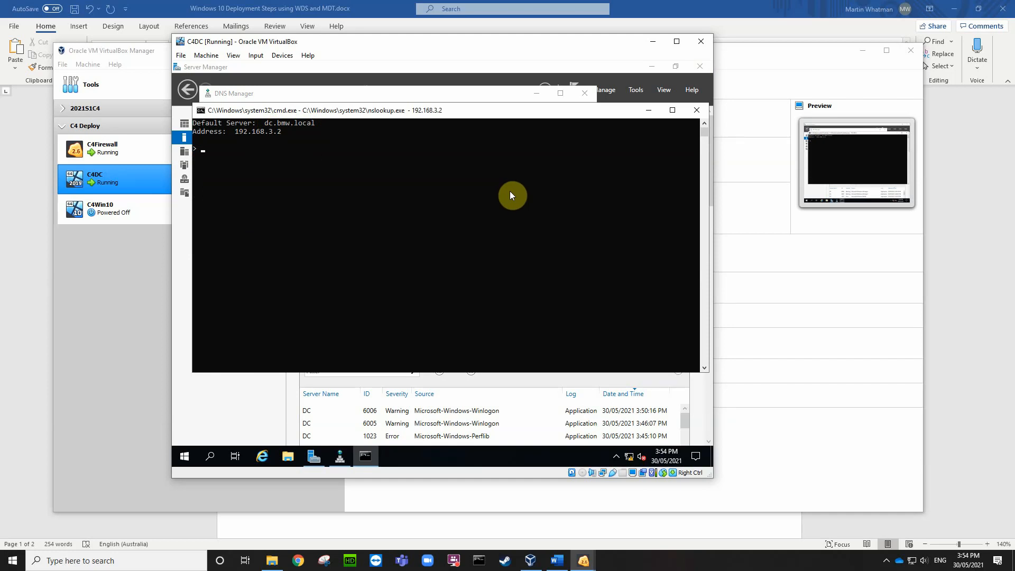
left_click(696, 110)
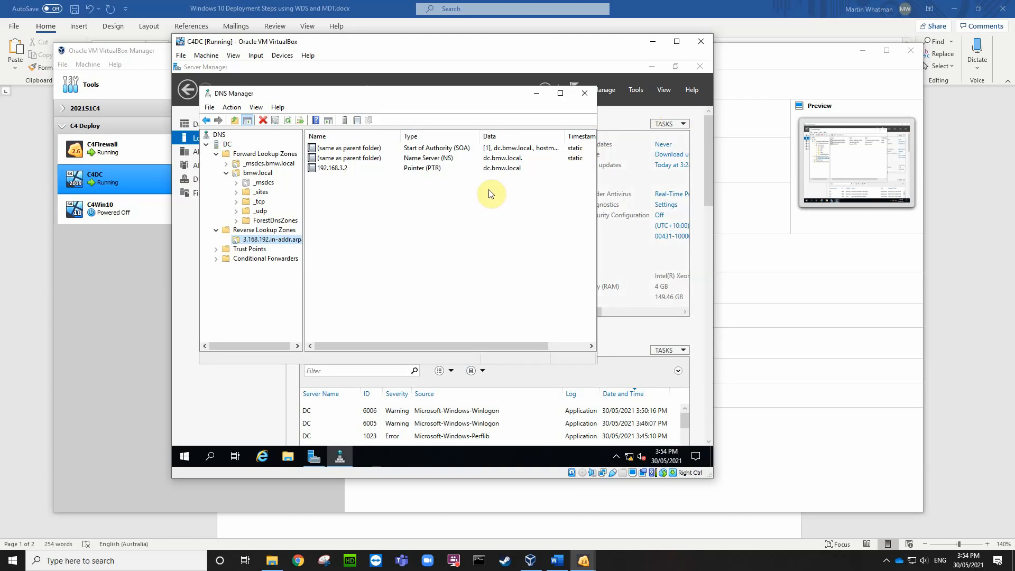
left_click(584, 95)
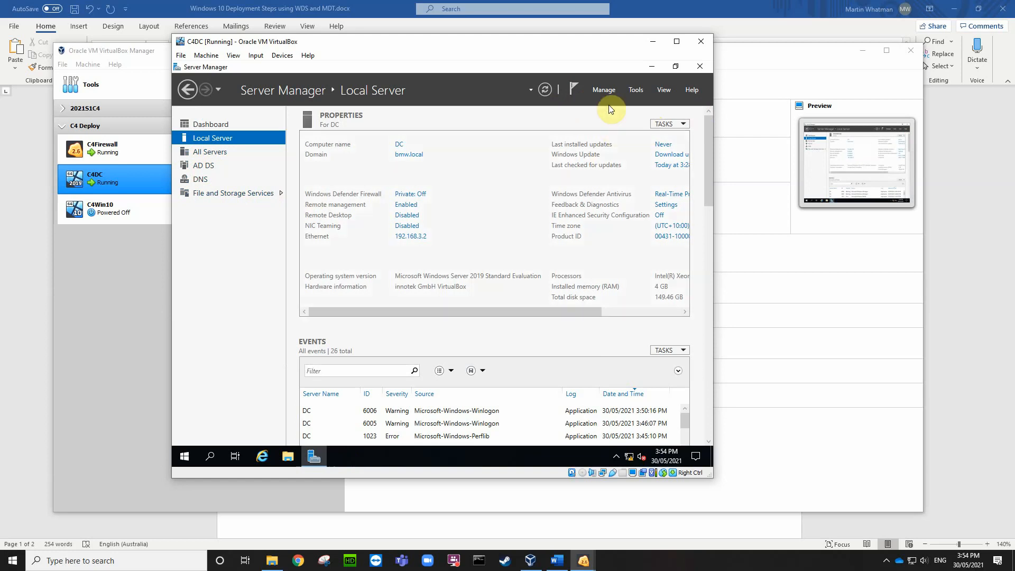
Step: Install the DHCP Server role with its required management features through Add Roles and Features
left_click(635, 90)
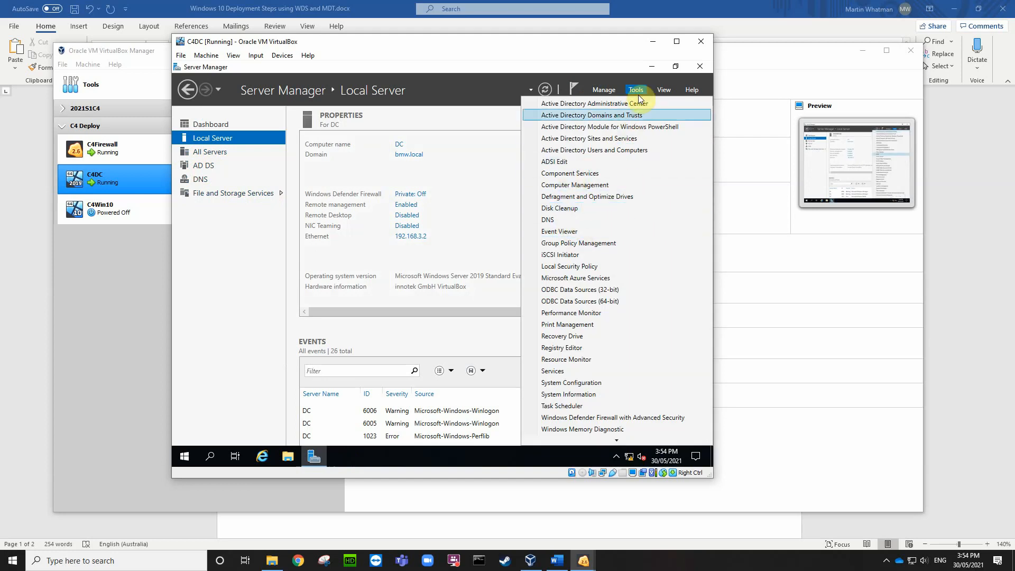
left_click(604, 90)
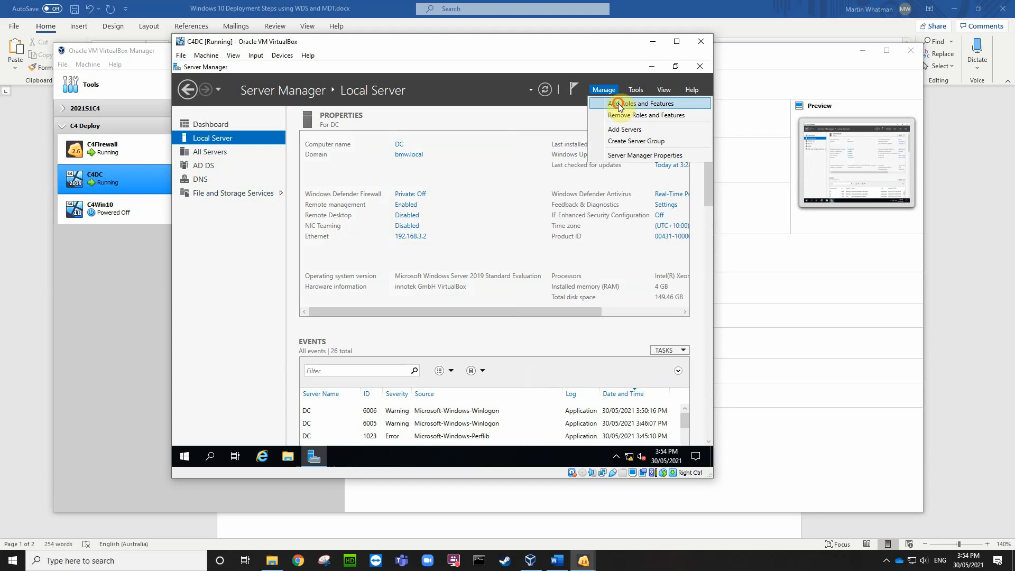
left_click(620, 104)
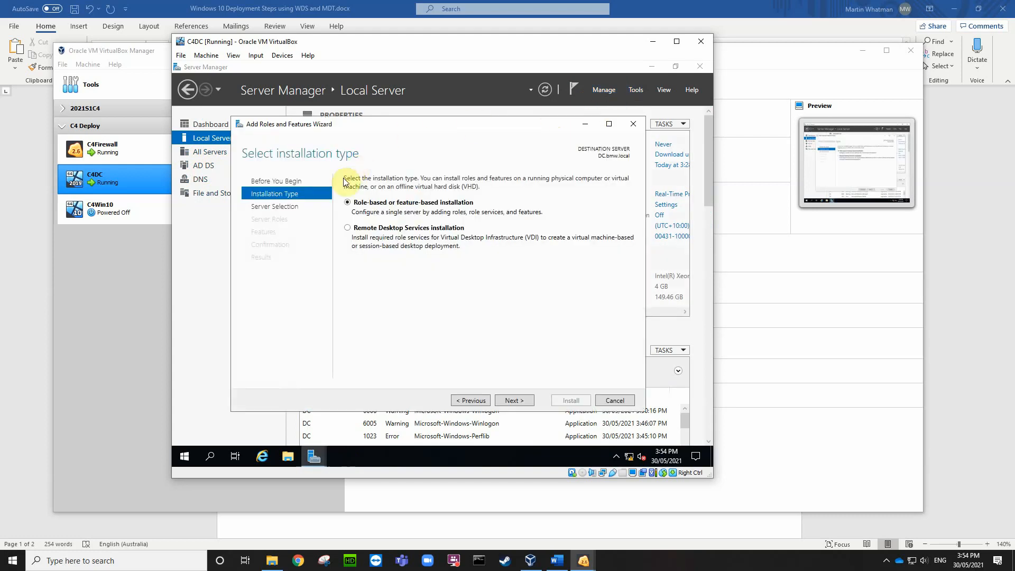
left_click(521, 401)
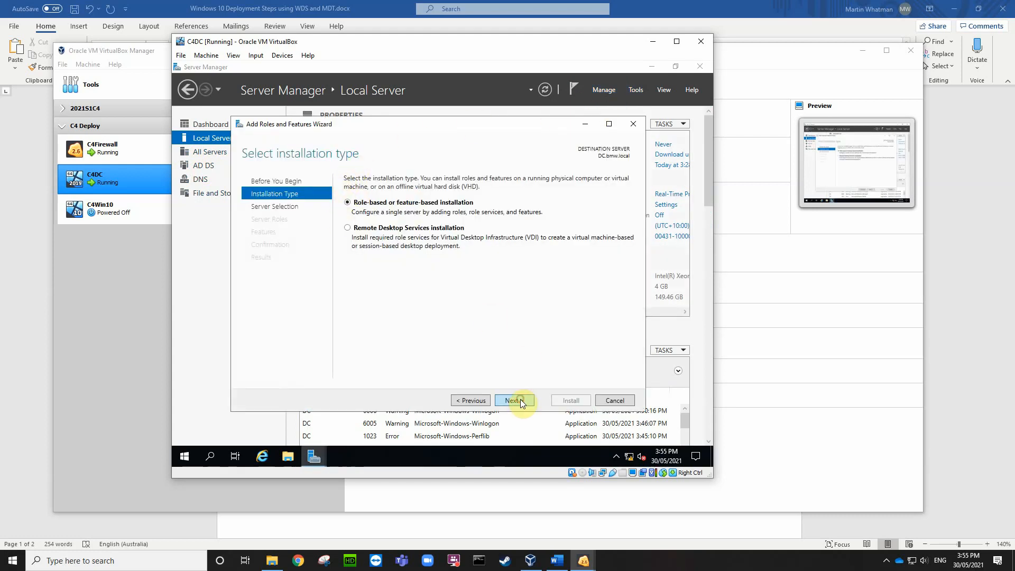
left_click(520, 400)
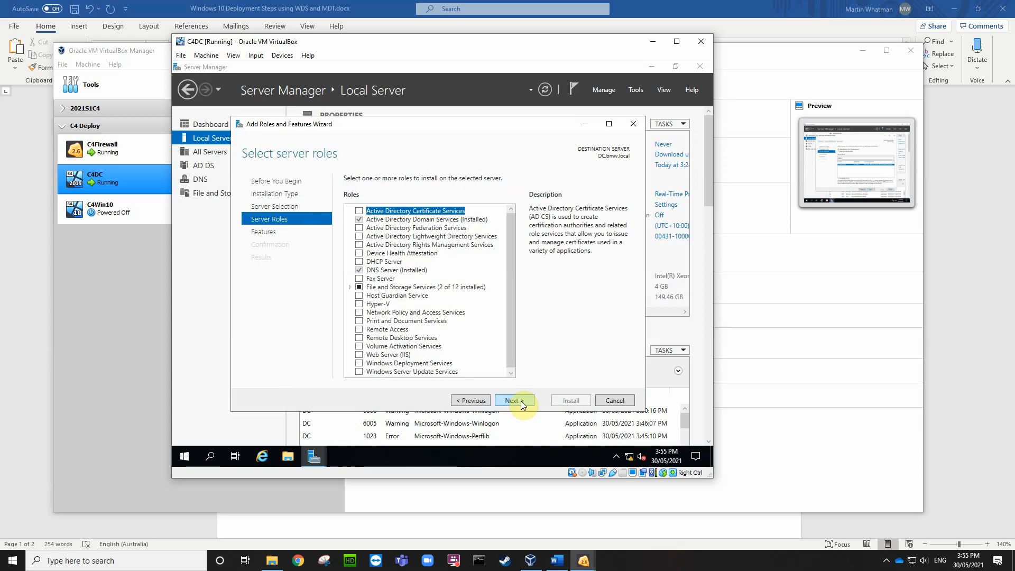
left_click(359, 261)
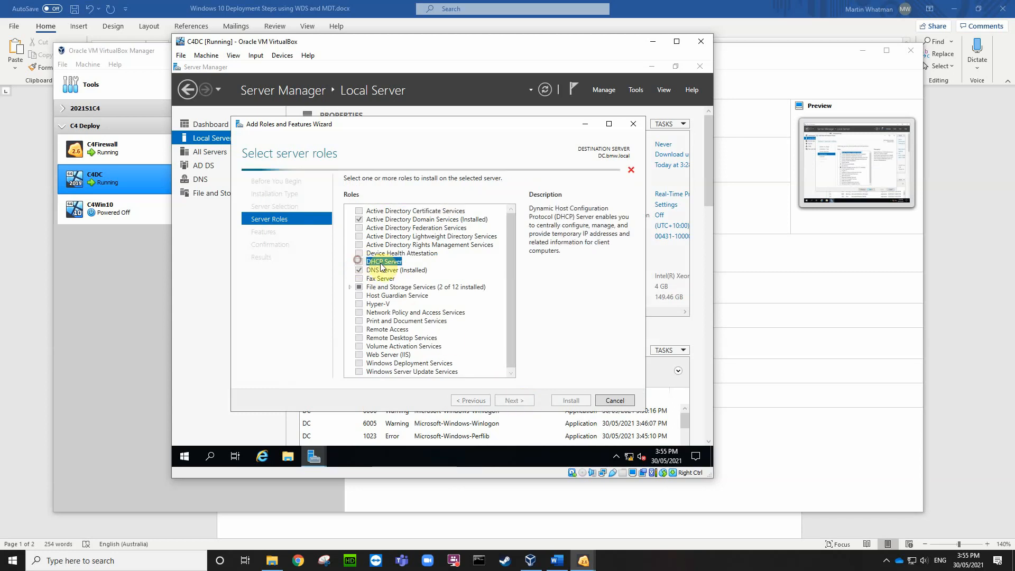
left_click(472, 352)
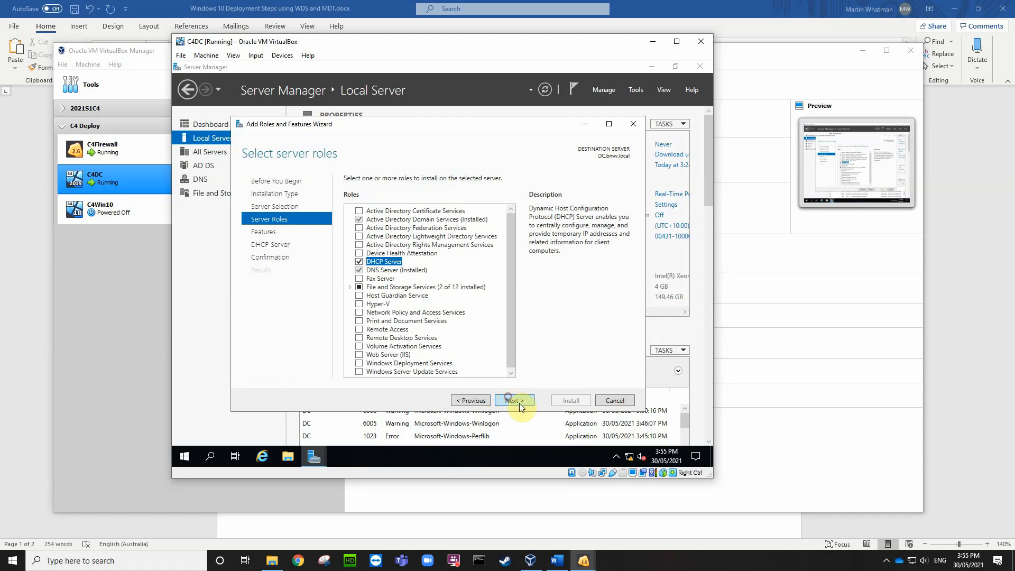
left_click(513, 401)
left_click(516, 402)
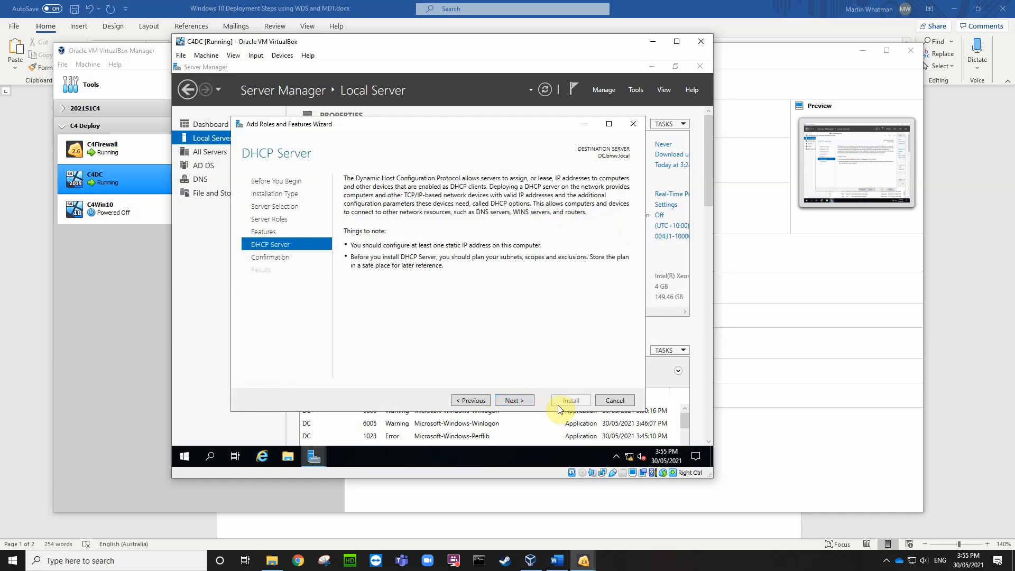
left_click(516, 400)
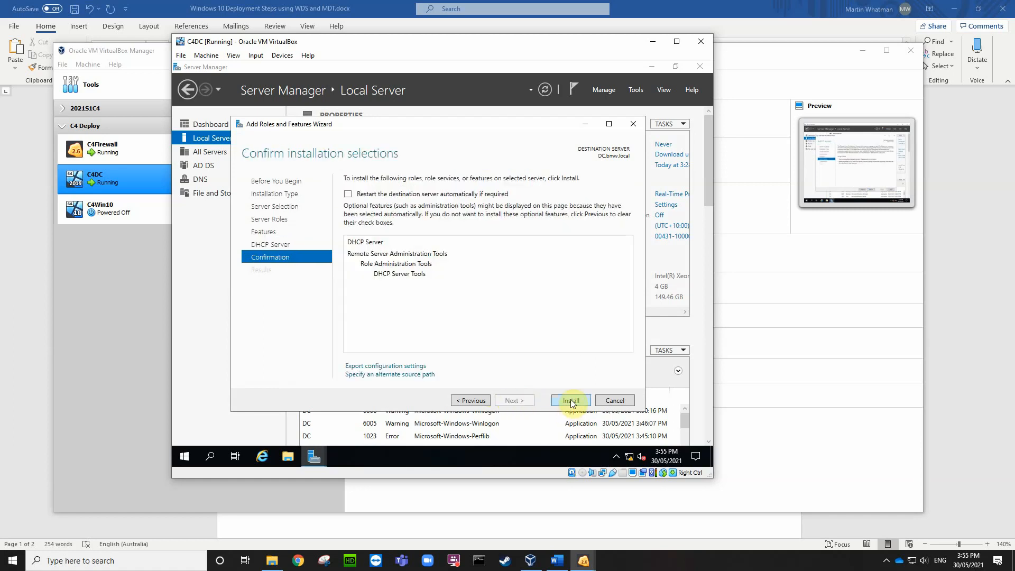
left_click(572, 401)
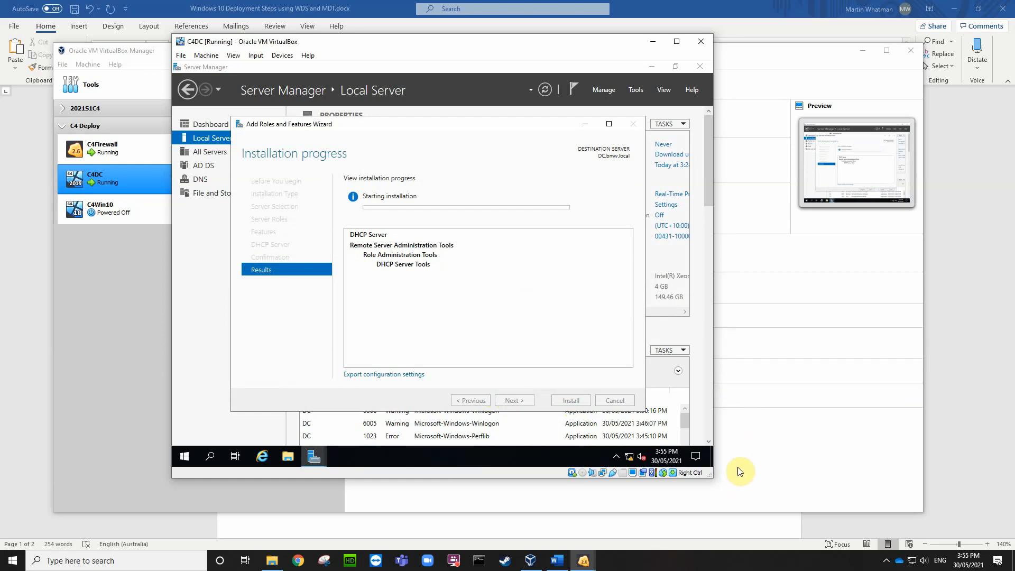
left_click(888, 563)
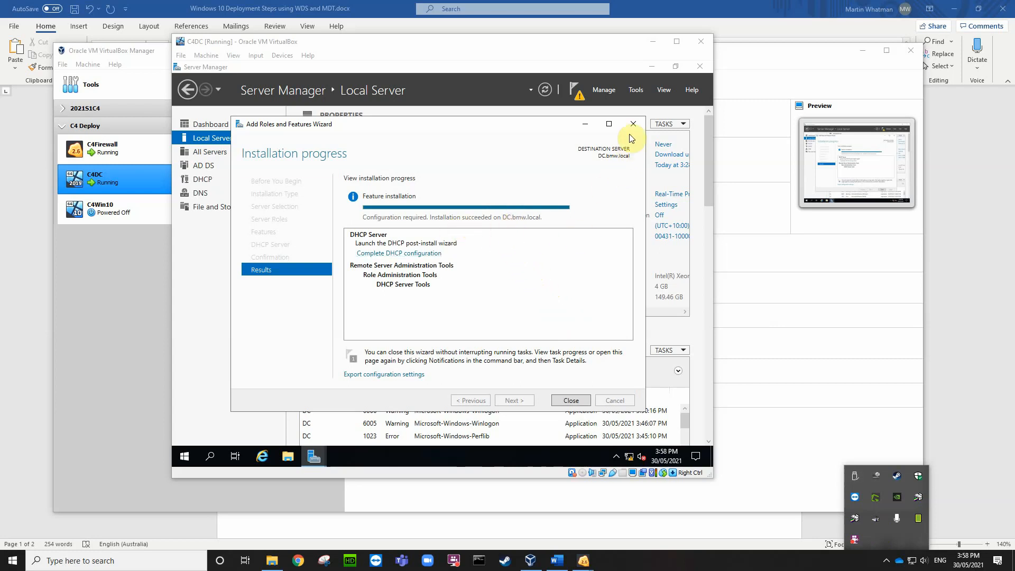
Step: Complete DHCP post-install configuration, creating security groups and authorizing the server in AD DS
left_click(577, 401)
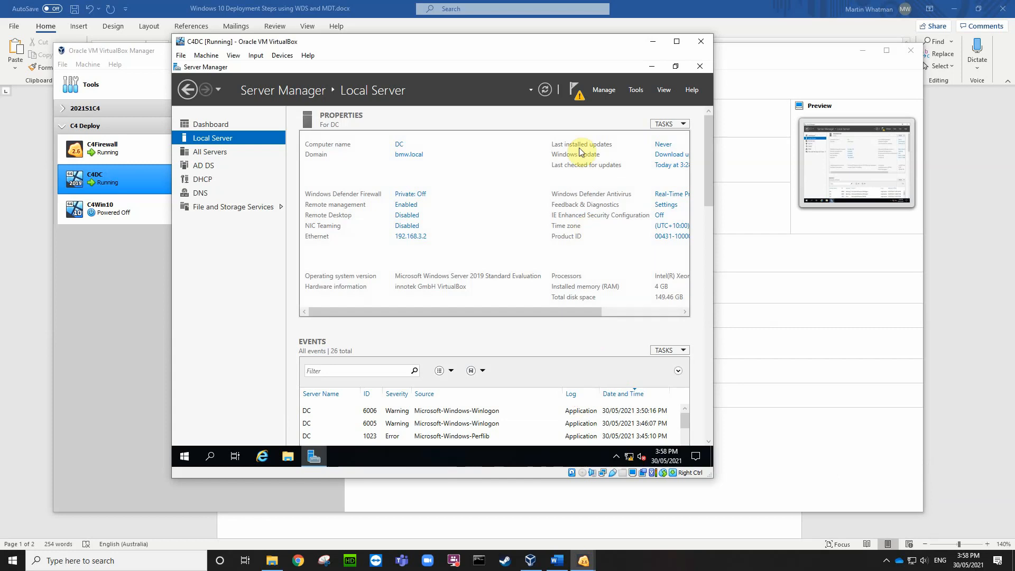
left_click(579, 96)
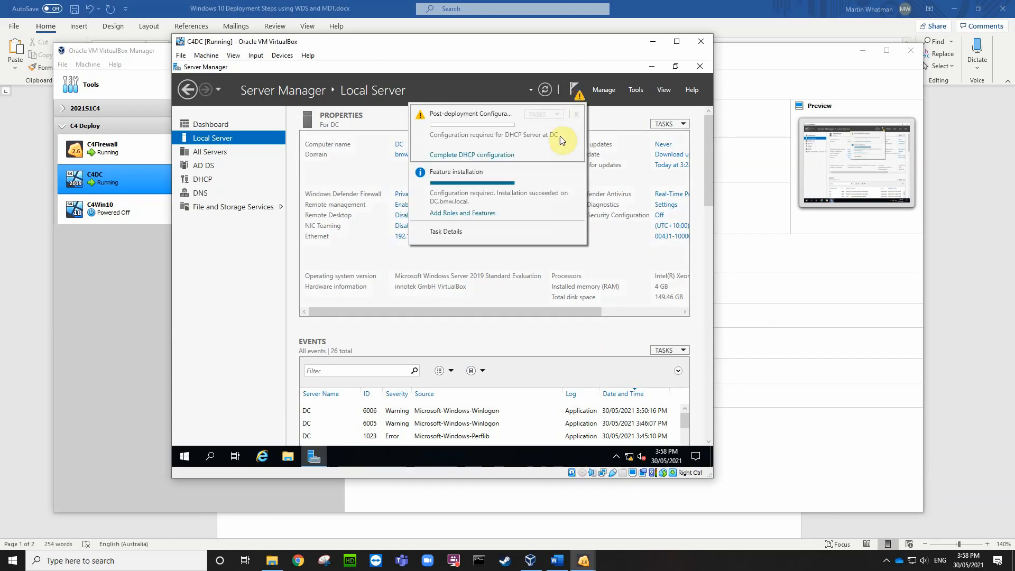
left_click(468, 155)
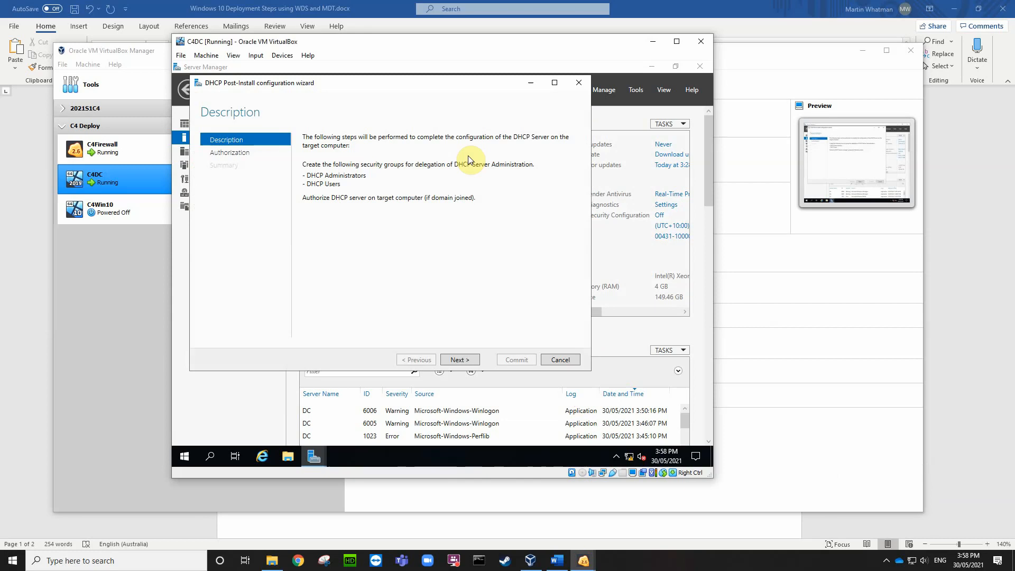
left_click(452, 360)
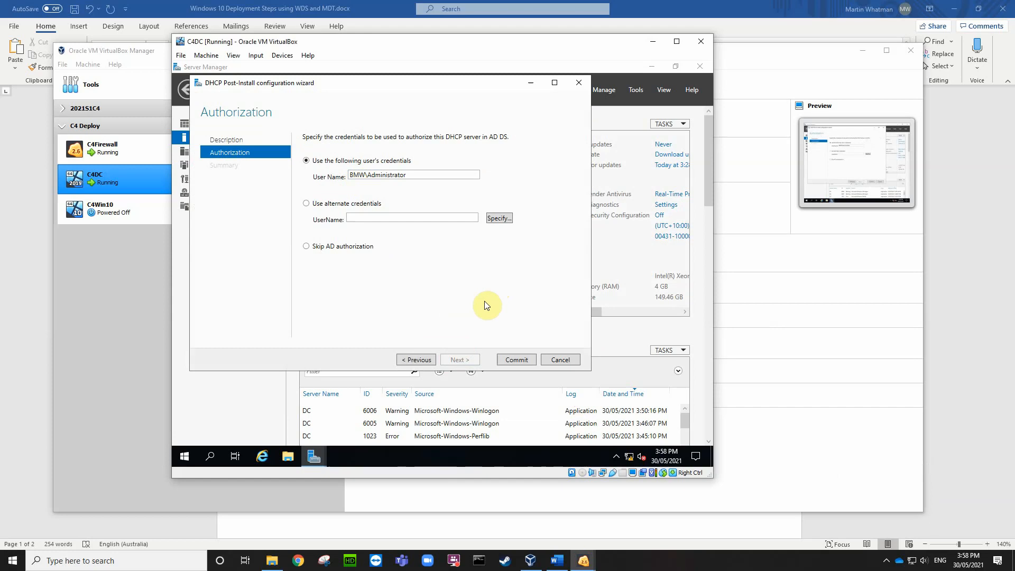
left_click(513, 362)
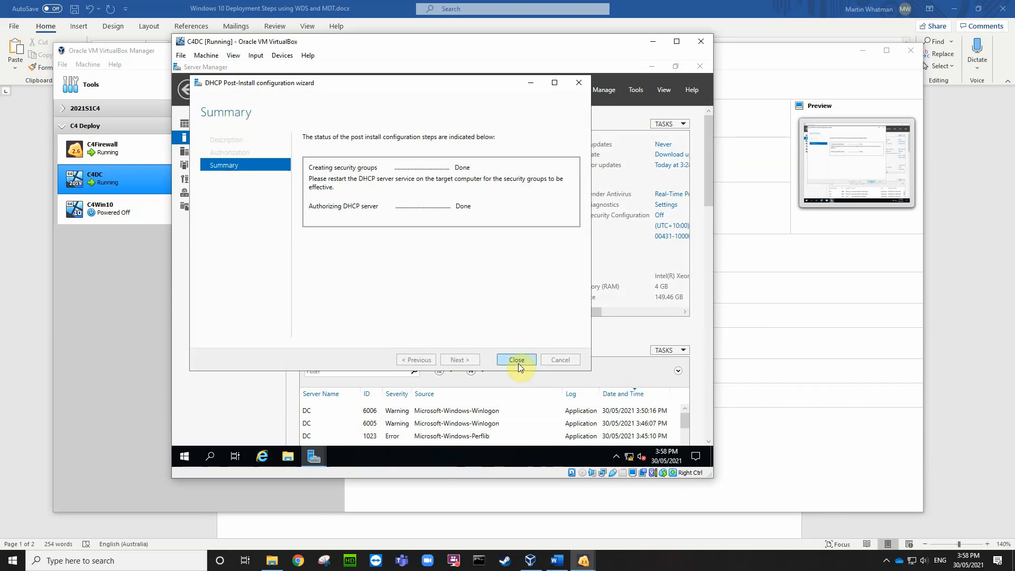
left_click(517, 361)
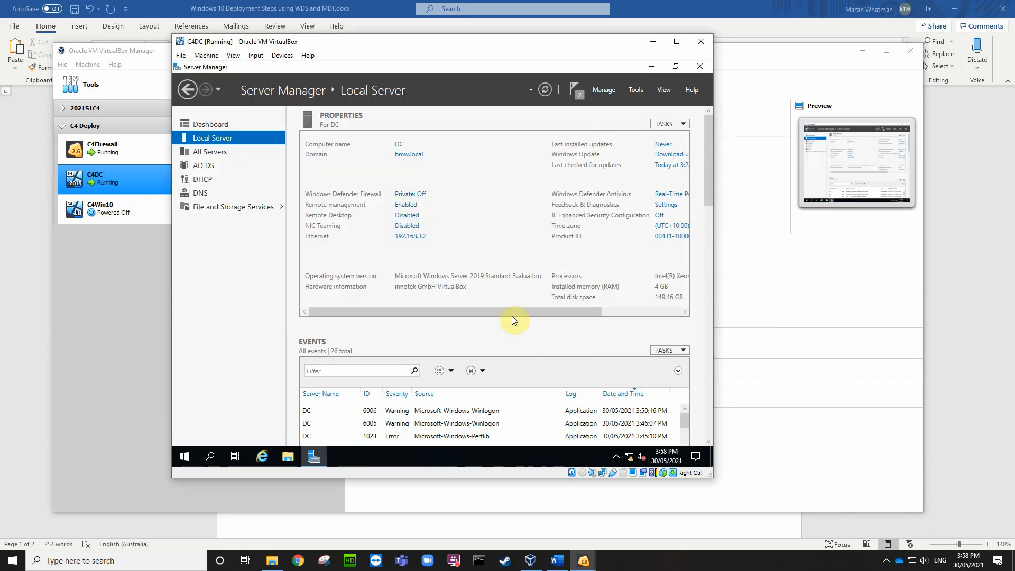
Step: Dismiss the feature installation and post-deployment configuration notifications
left_click(632, 92)
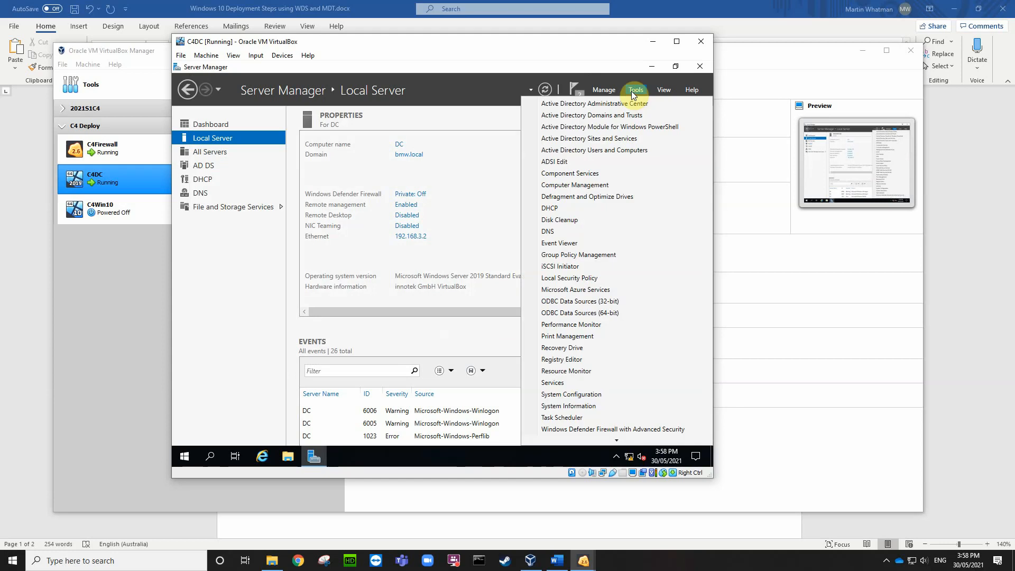
left_click(575, 89)
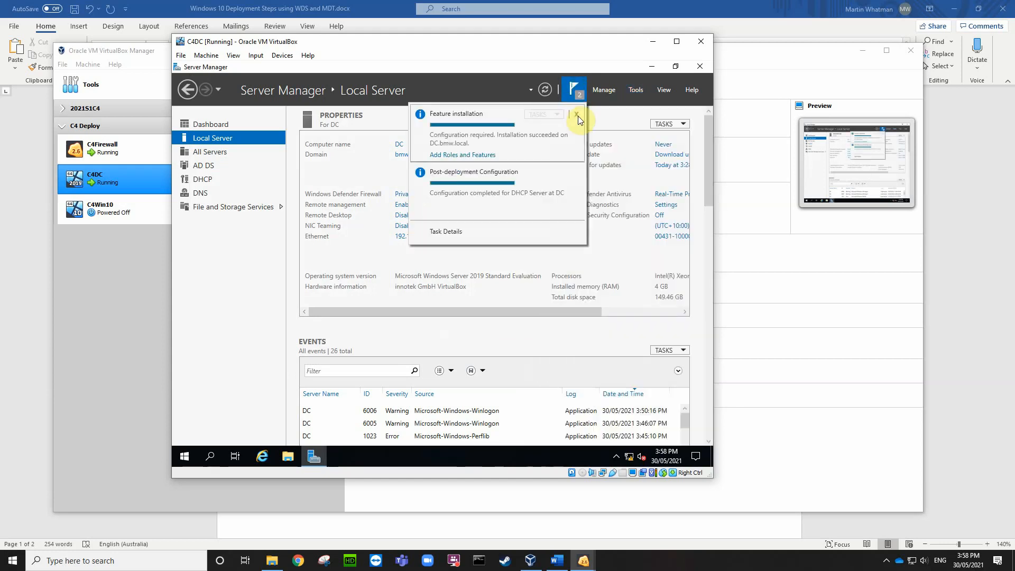
left_click(577, 114)
left_click(577, 114)
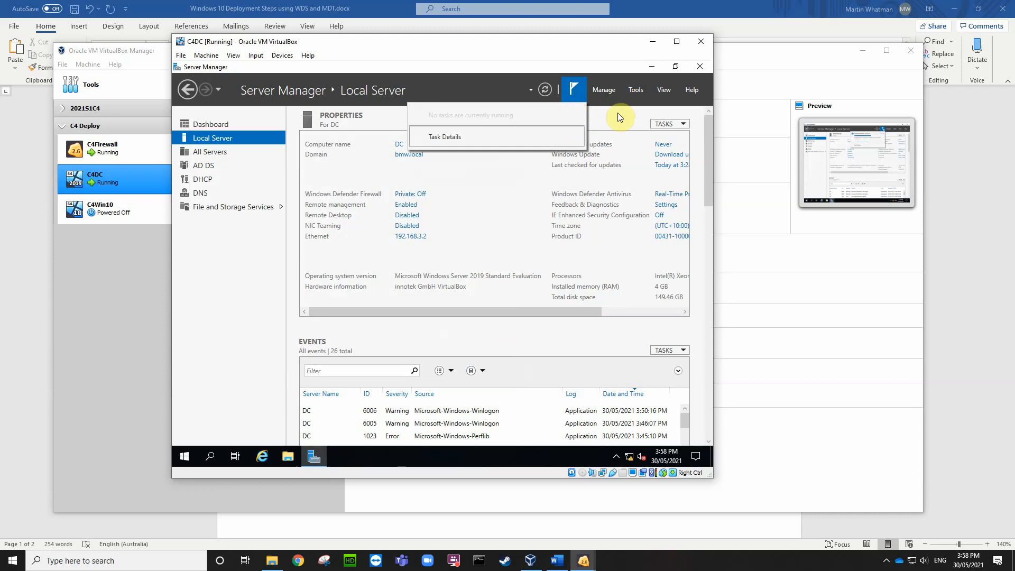
left_click(634, 88)
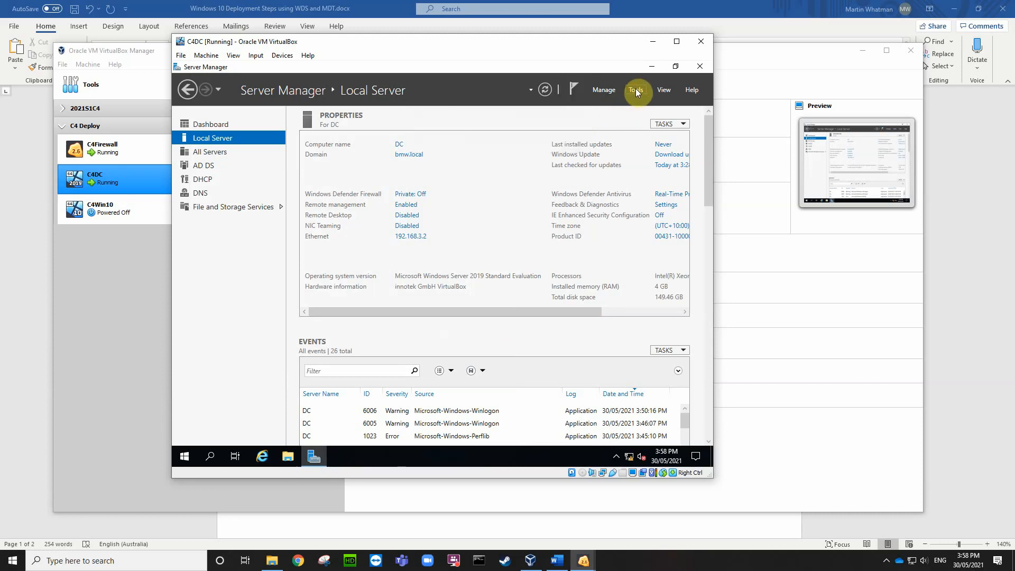
Step: Launch the DHCP console and start a New Scope under dc.bmw.local's IPv4 node
left_click(632, 90)
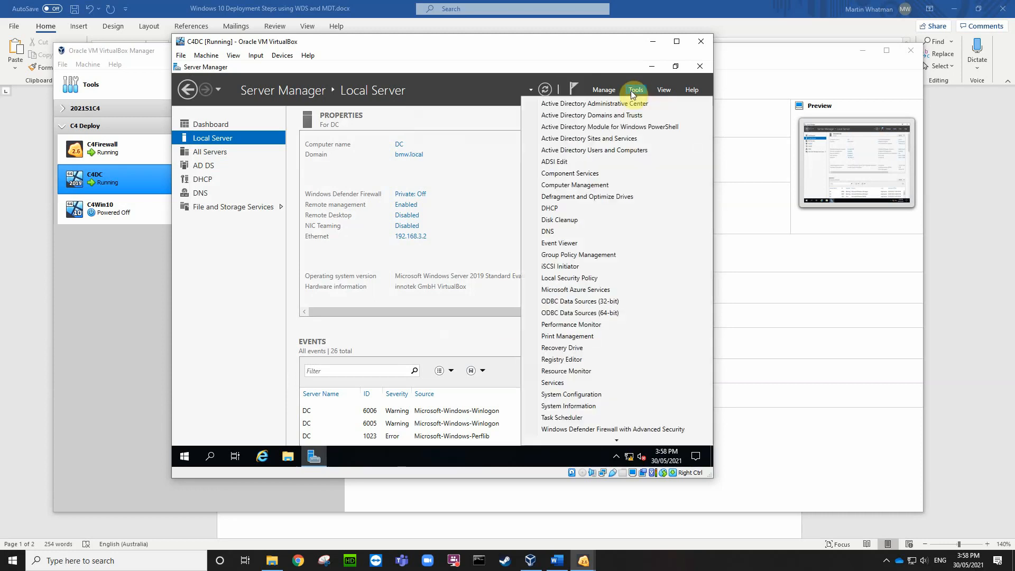
left_click(554, 211)
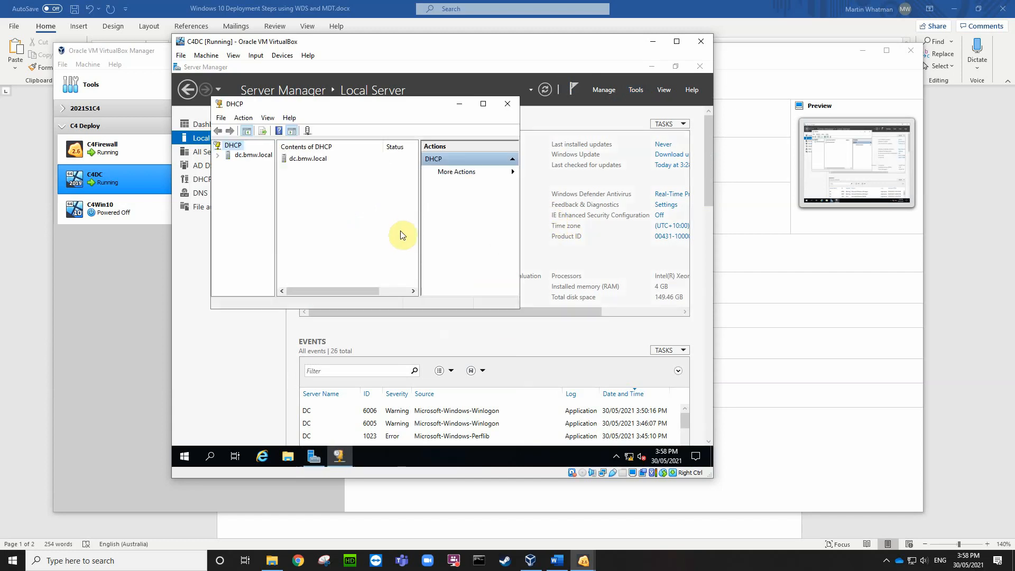
left_click(218, 155)
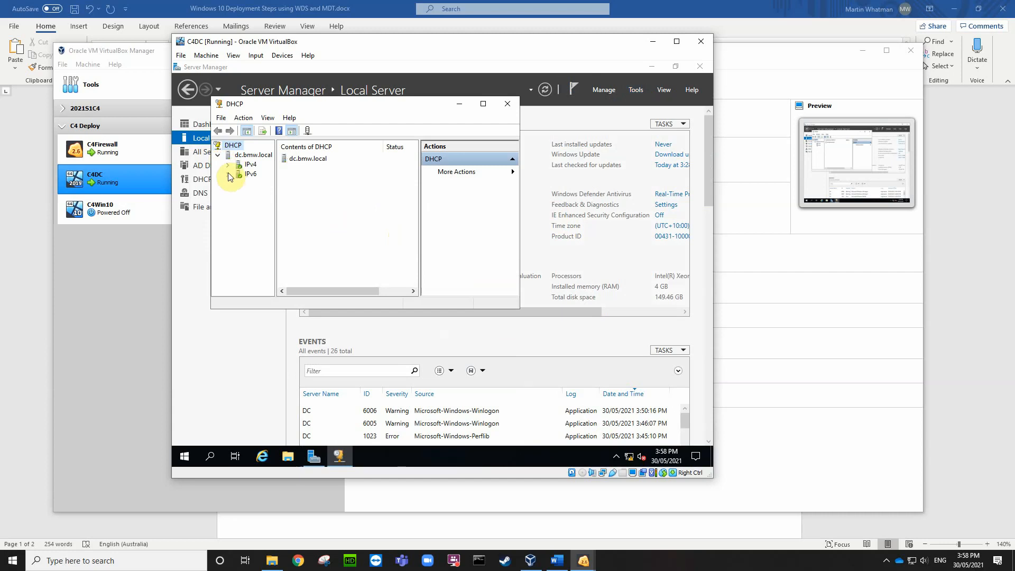
left_click(226, 167)
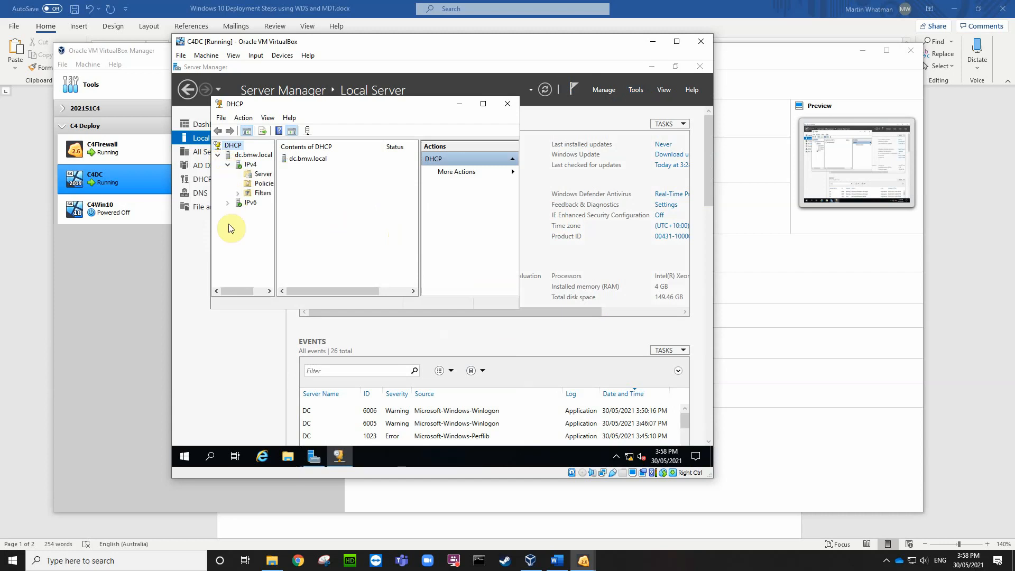
right_click(252, 166)
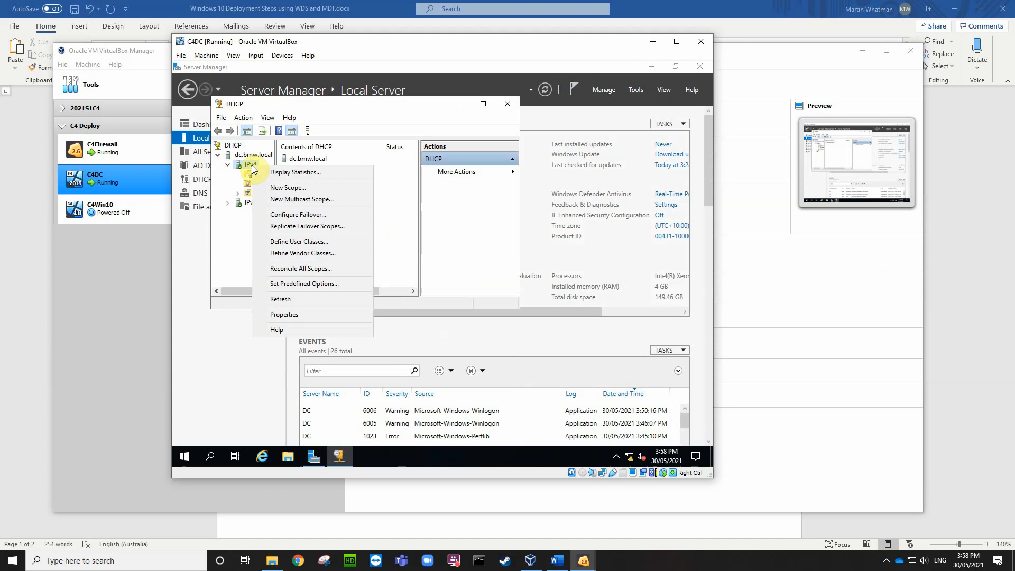
left_click(280, 191)
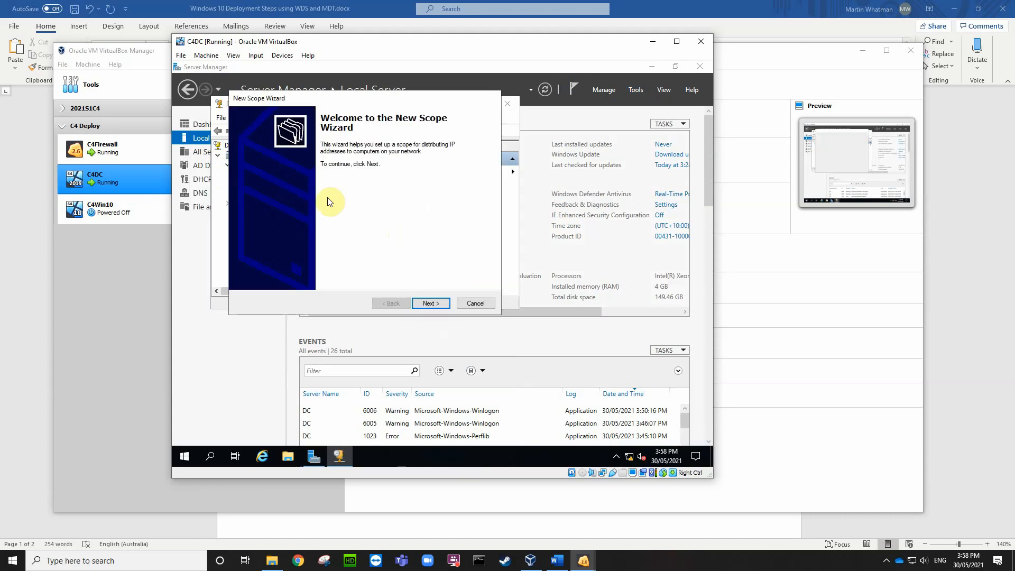
Step: Name the scope IP with address range 192.168.3.100 to 192.168.3.200
left_click(431, 304)
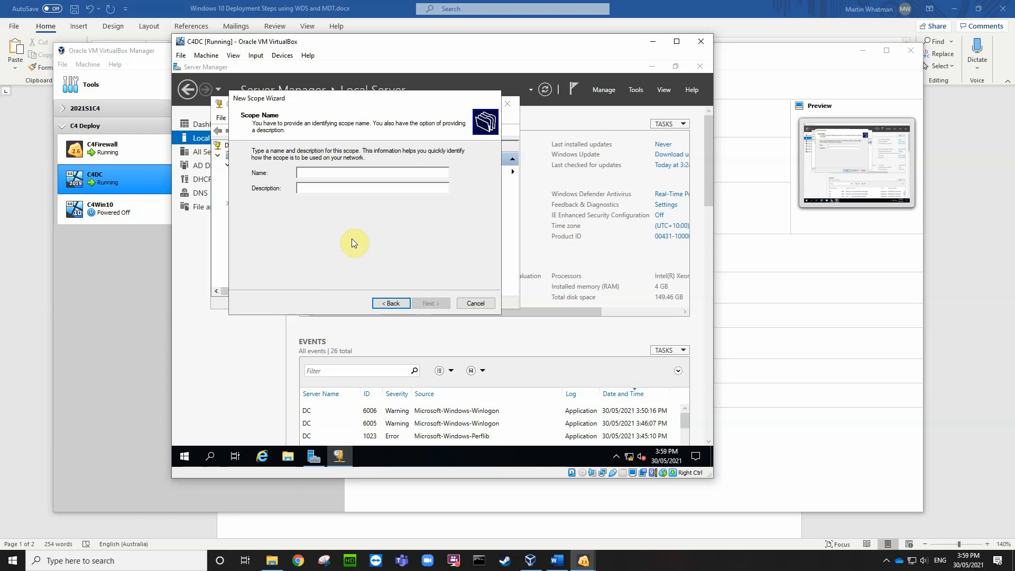
type("IP")
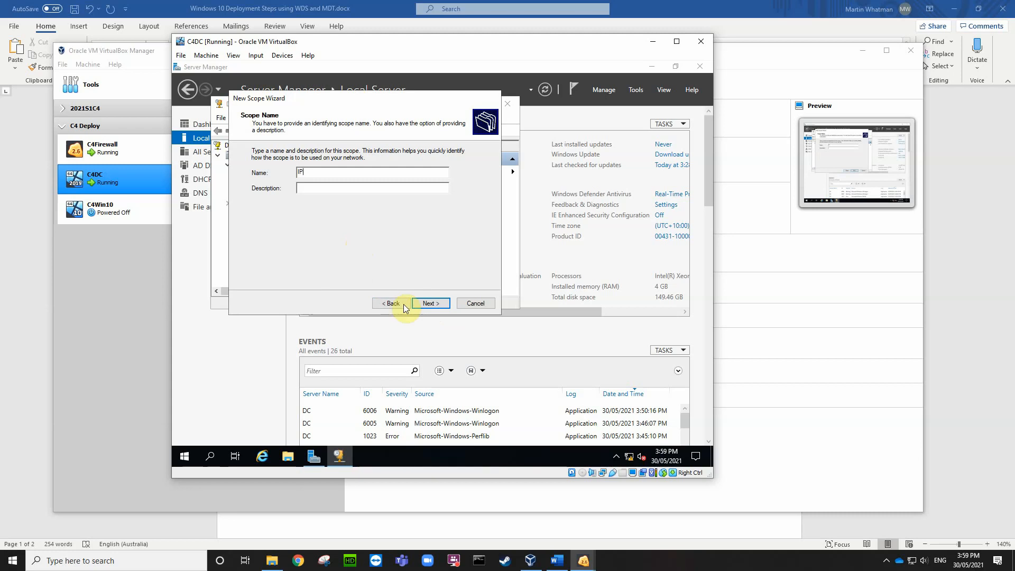
left_click(421, 303)
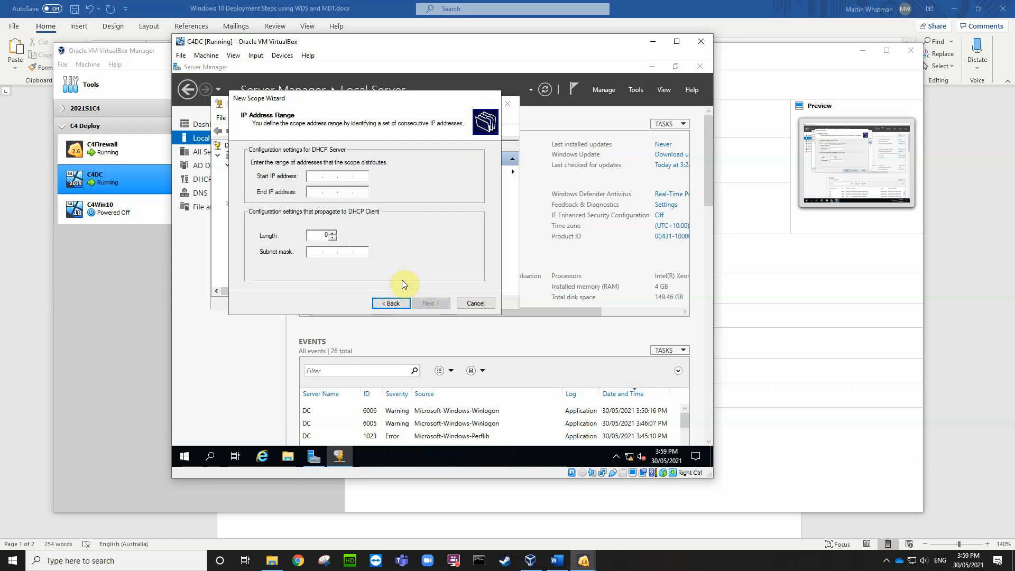
type("192.168.3.100")
left_click(316, 193)
type("19")
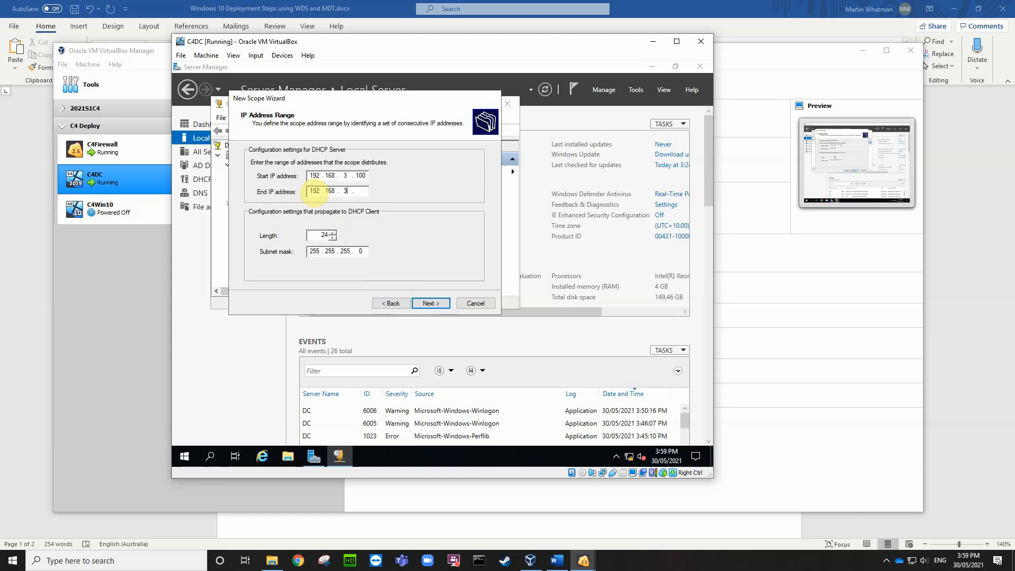
type("2.168.3.200")
left_click(431, 304)
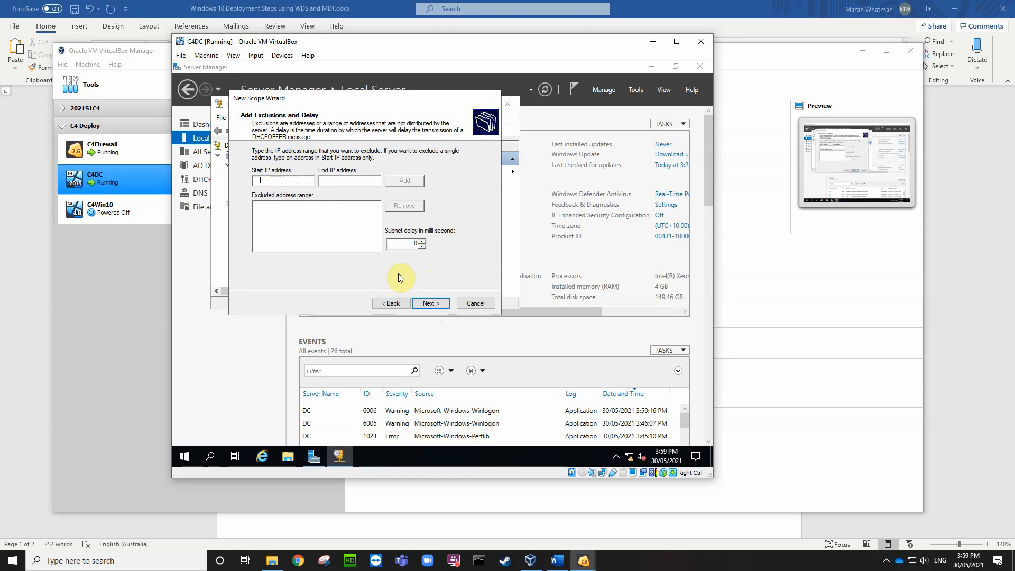
Step: Skip exclusions, keep the default lease, and add router 192.168.3.1 as the default gateway
left_click(431, 303)
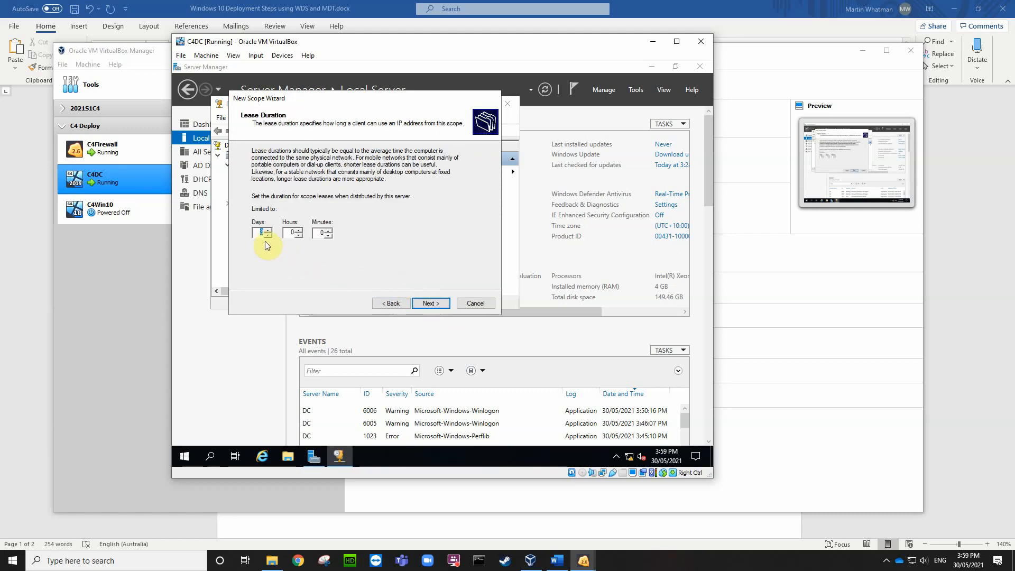
left_click(431, 303)
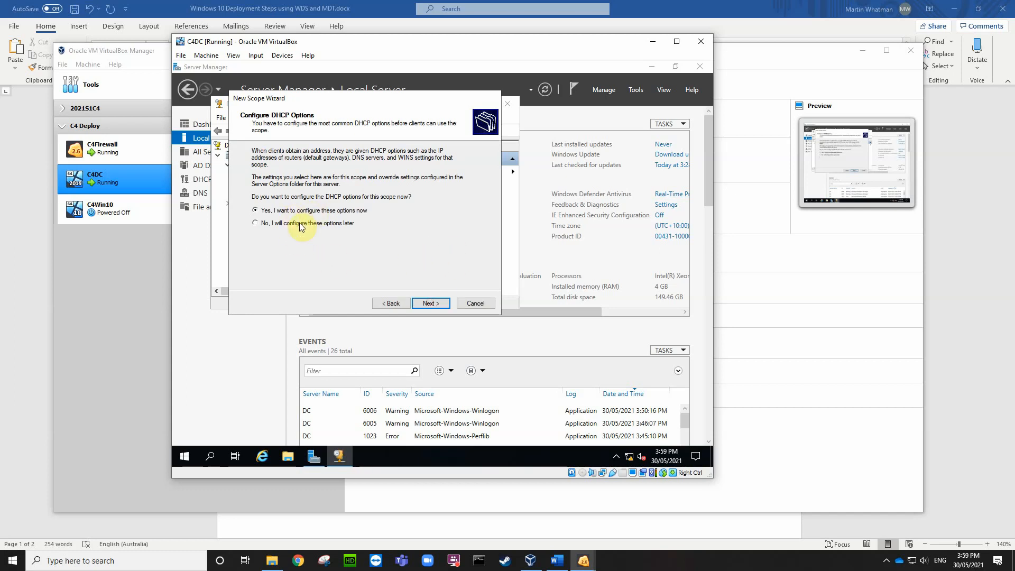
left_click(433, 303)
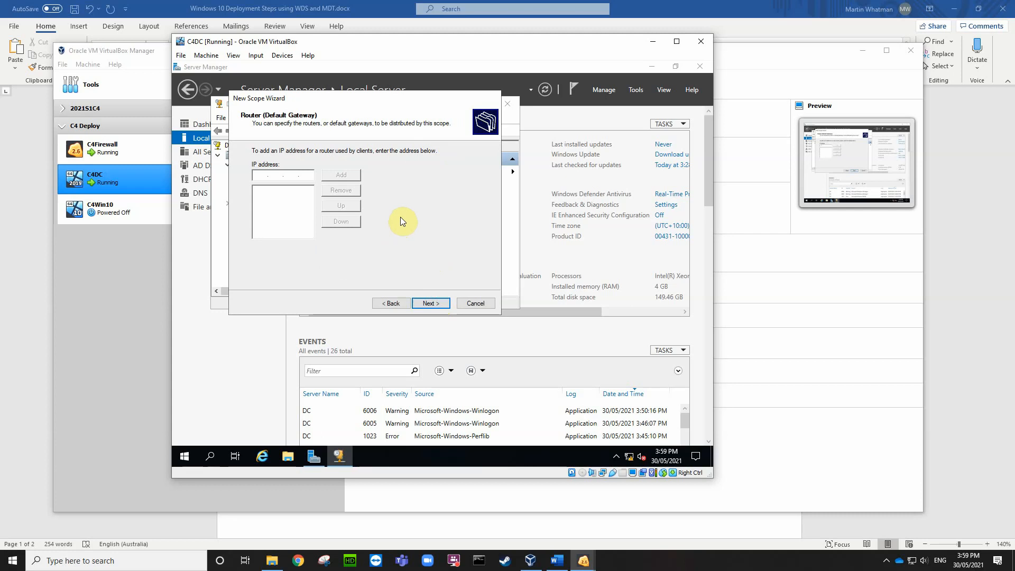
type("192 . 168 . 3 . 1")
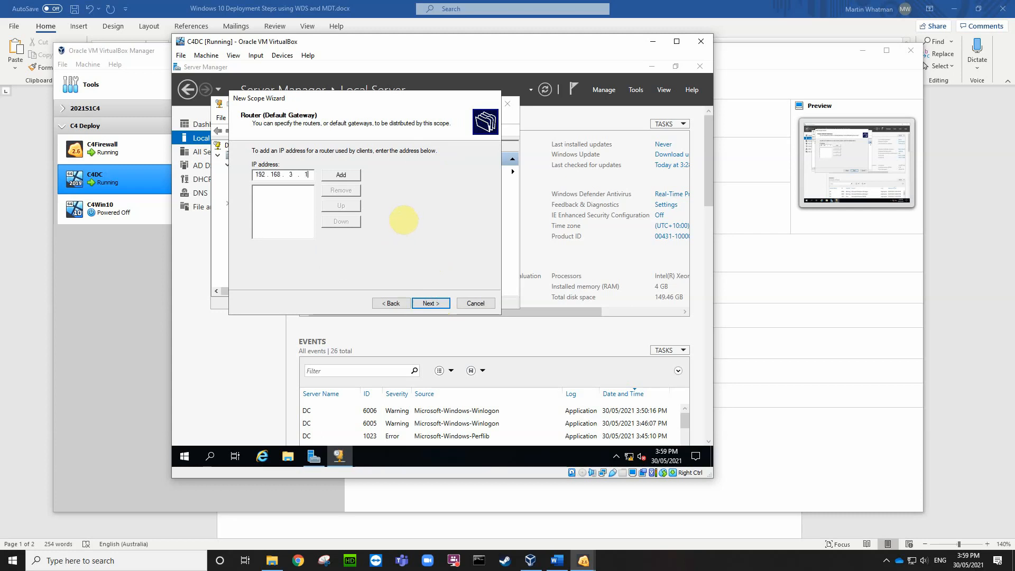
left_click(340, 176)
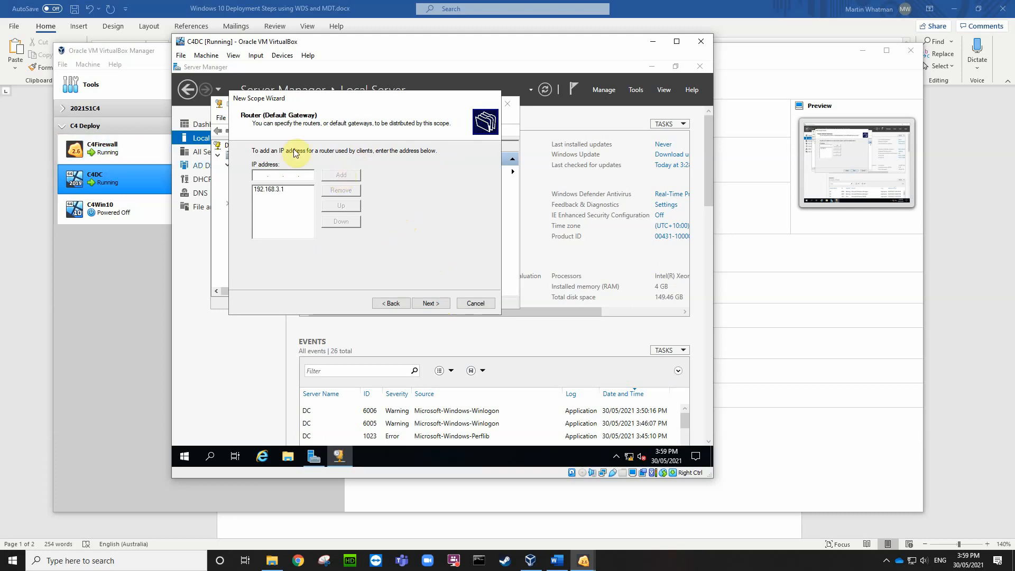
Step: Resolve DNS server DC to 192.168.3.2, skip WINS, activate the scope and finish
left_click(432, 303)
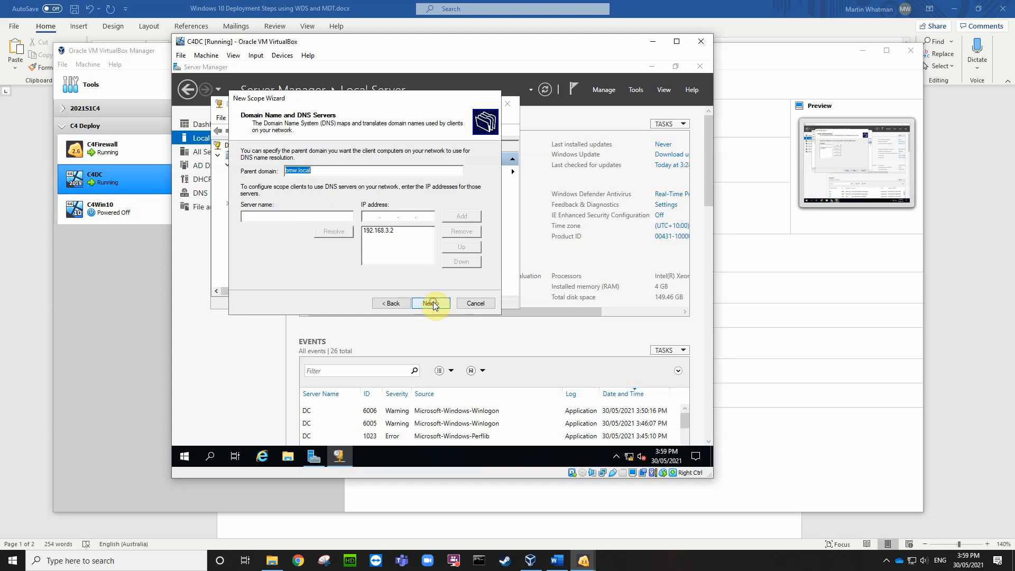
left_click(312, 215)
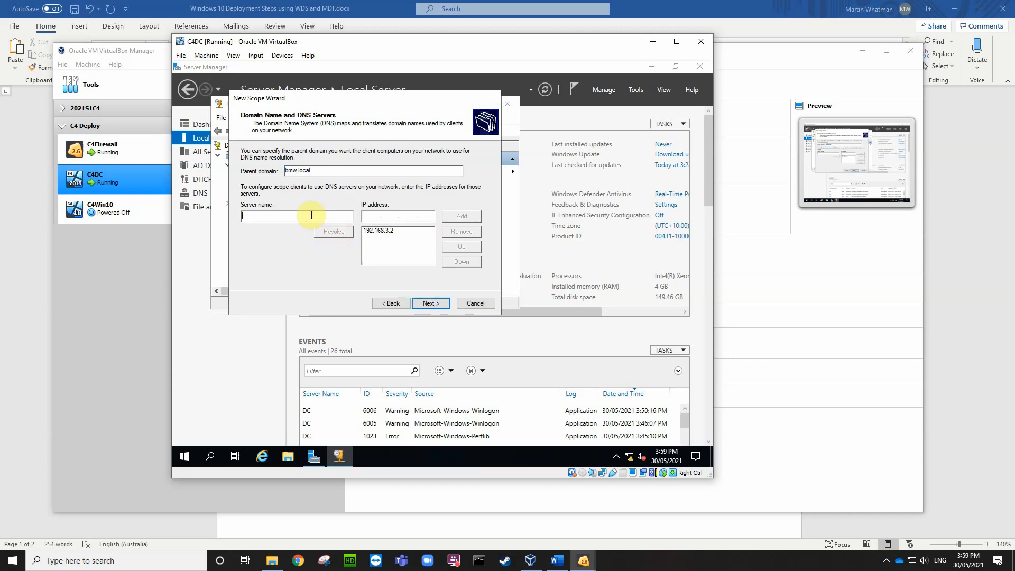
type("DC")
left_click(334, 232)
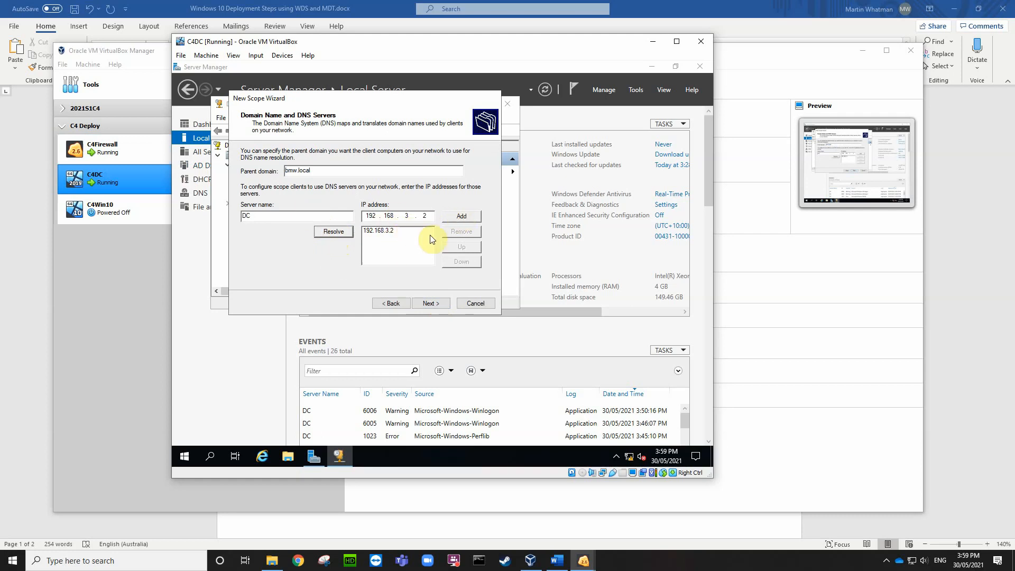
left_click(429, 304)
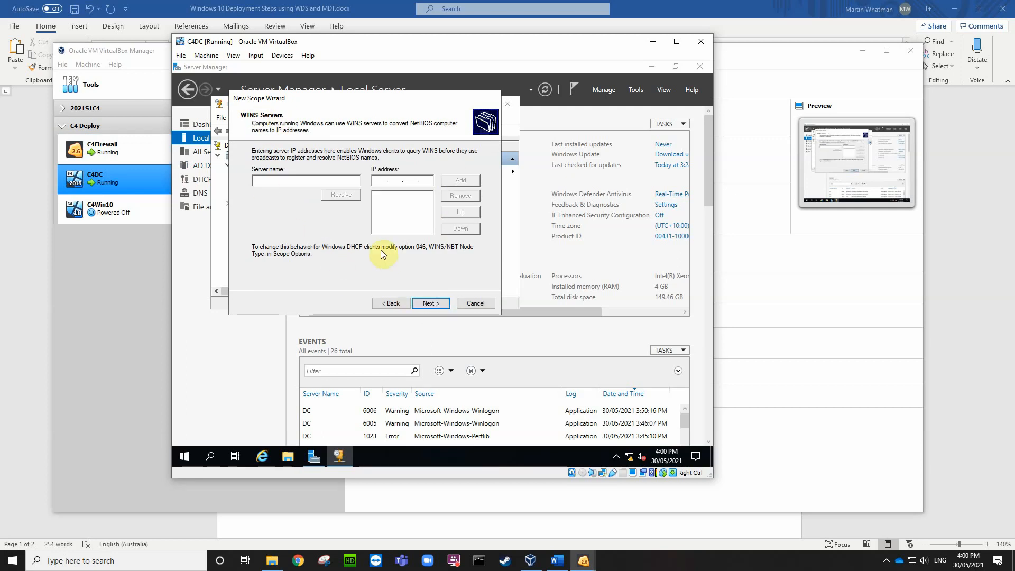
left_click(430, 303)
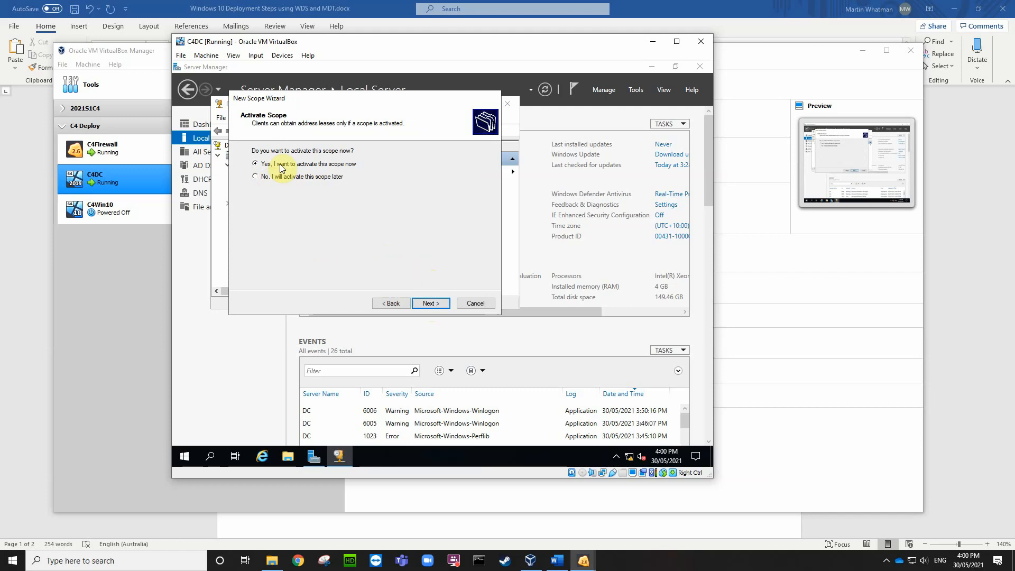
left_click(422, 303)
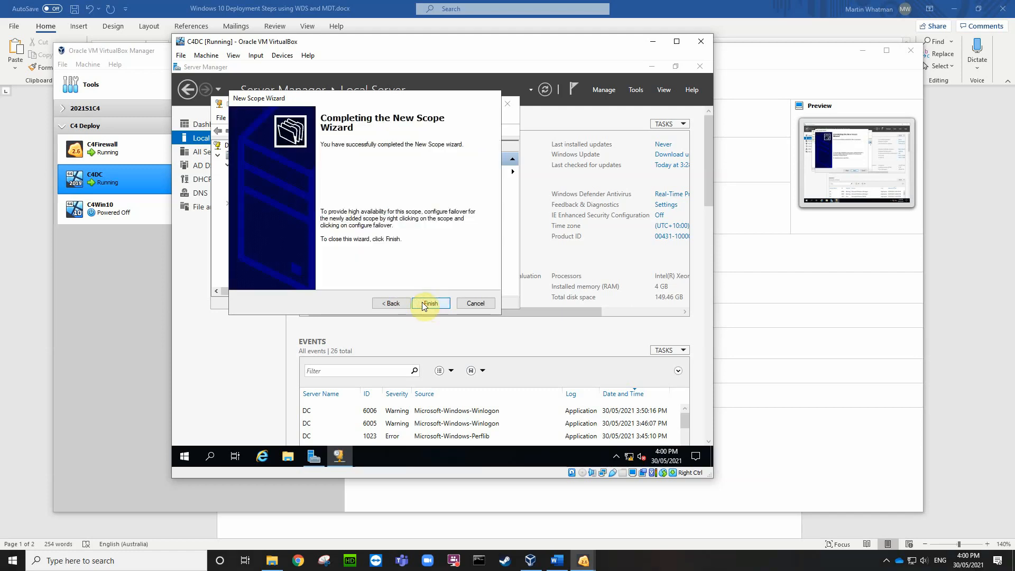
left_click(429, 305)
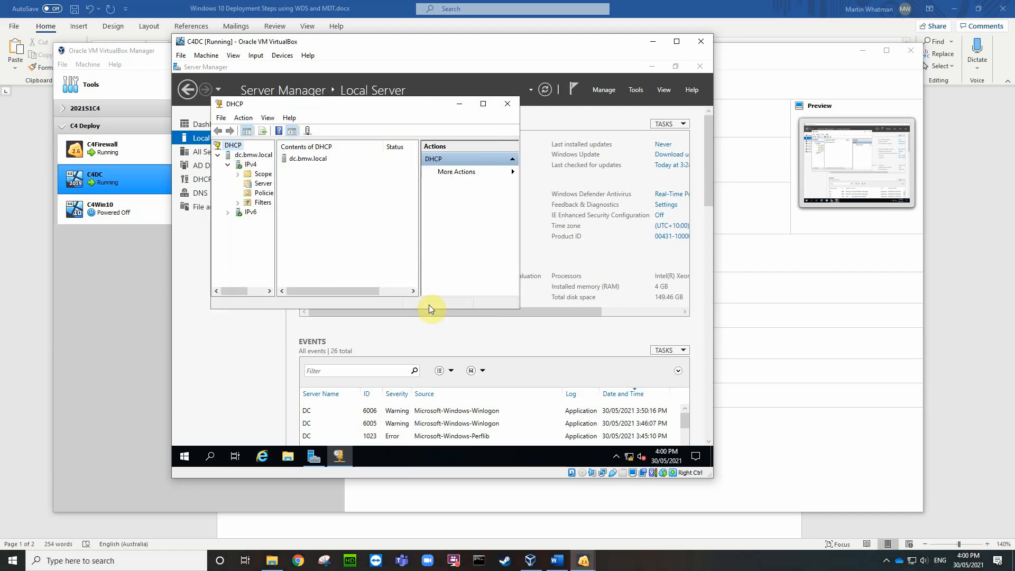
Step: Expand scope 192.168.3.0, enlarge the console, and view its address pool, leases and options
left_click(238, 174)
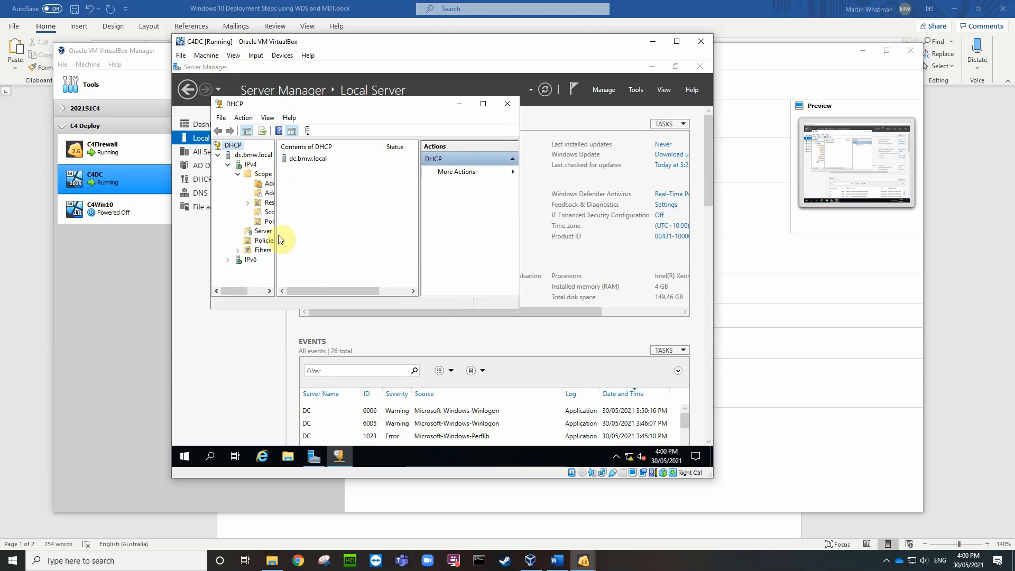
left_click_drag(275, 267, 327, 274)
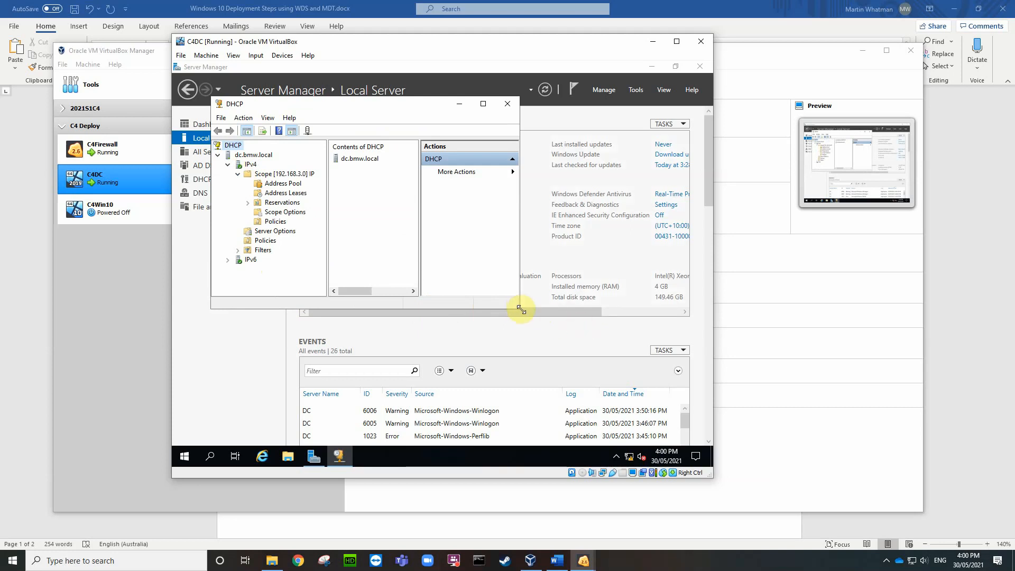
left_click_drag(521, 309, 683, 348)
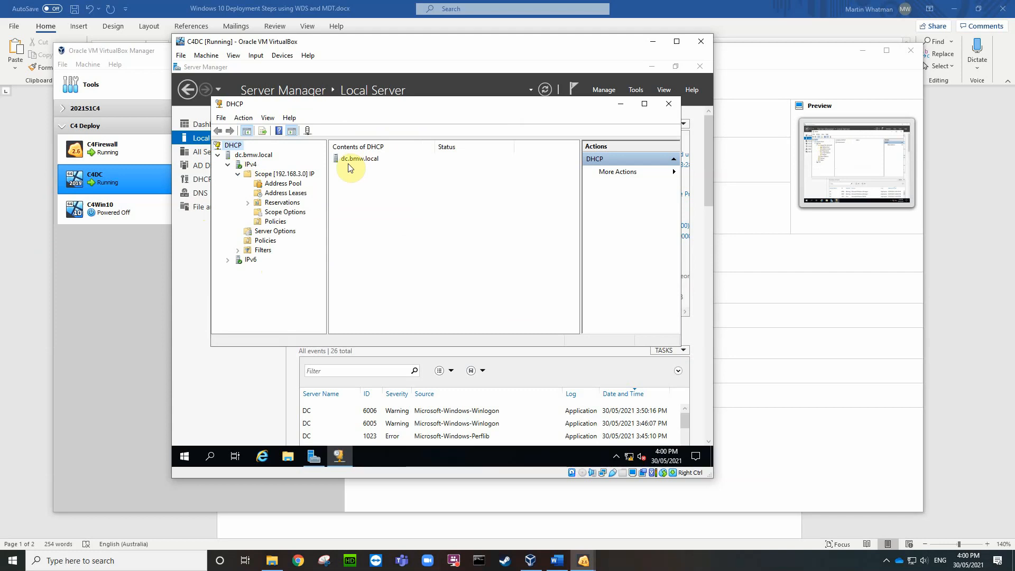
left_click(280, 194)
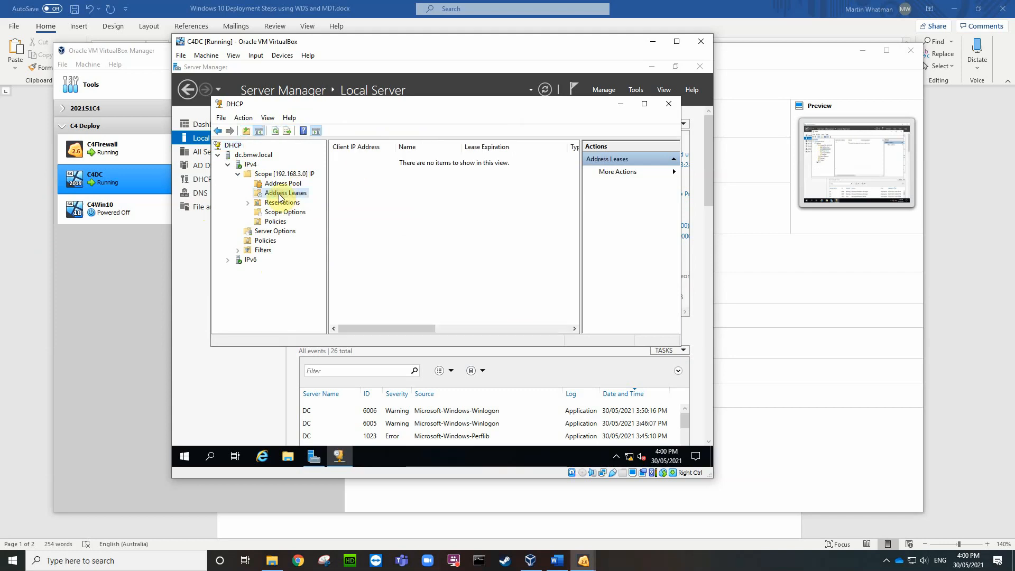
left_click(277, 185)
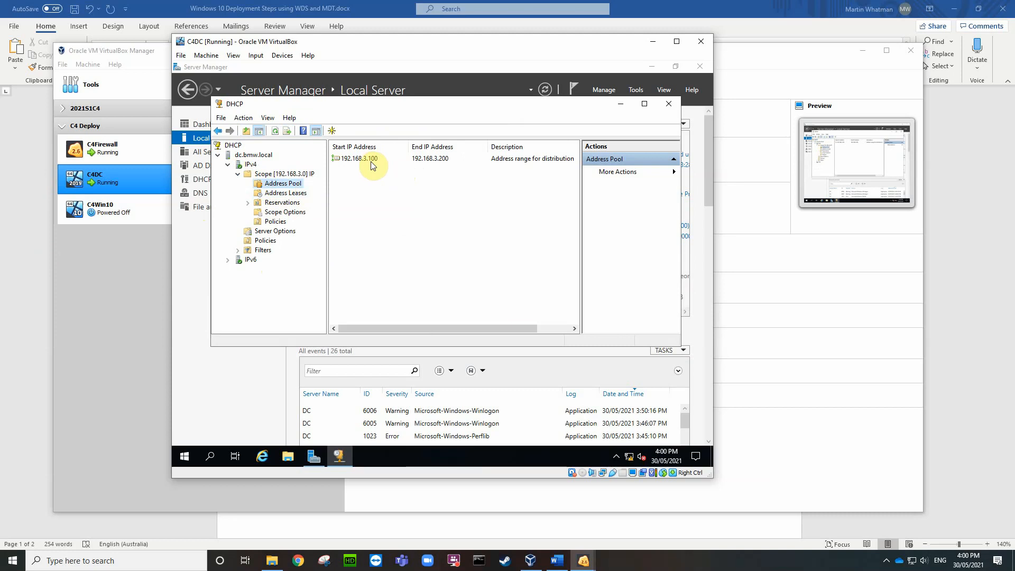
left_click(286, 193)
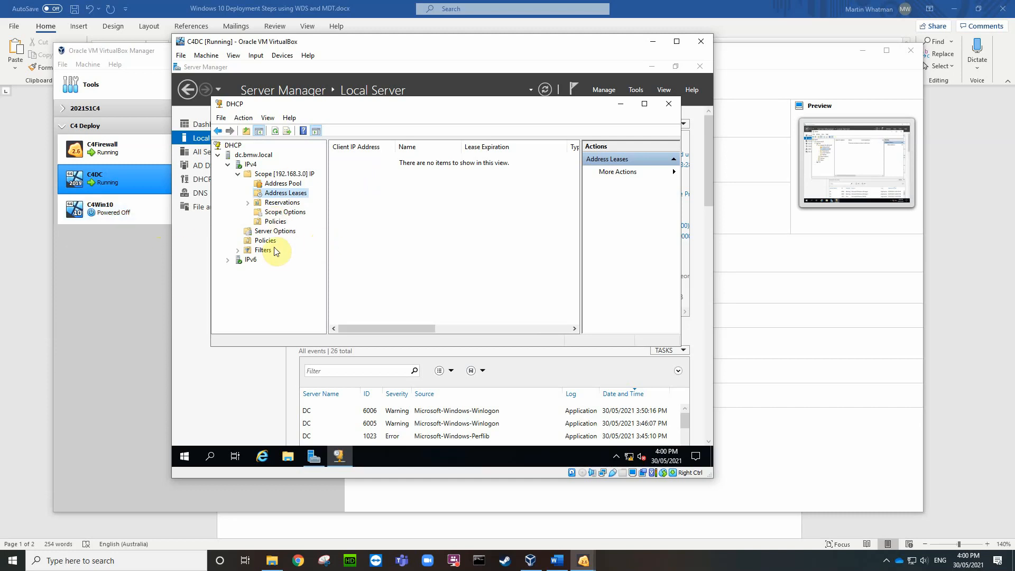
left_click(281, 212)
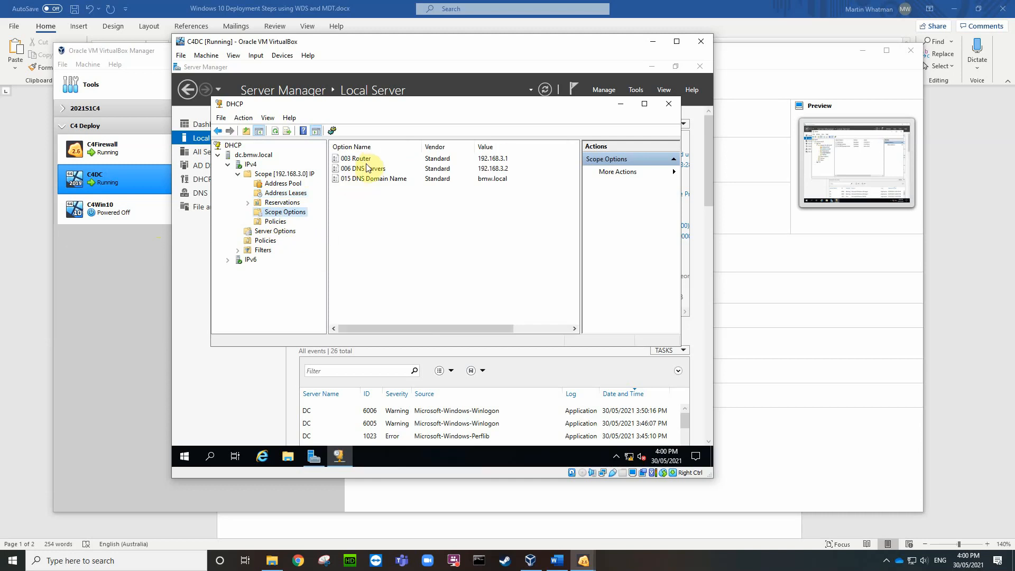
Step: Browse the scope's Configure Options list, cancel without changes, and close the DHCP console
right_click(371, 200)
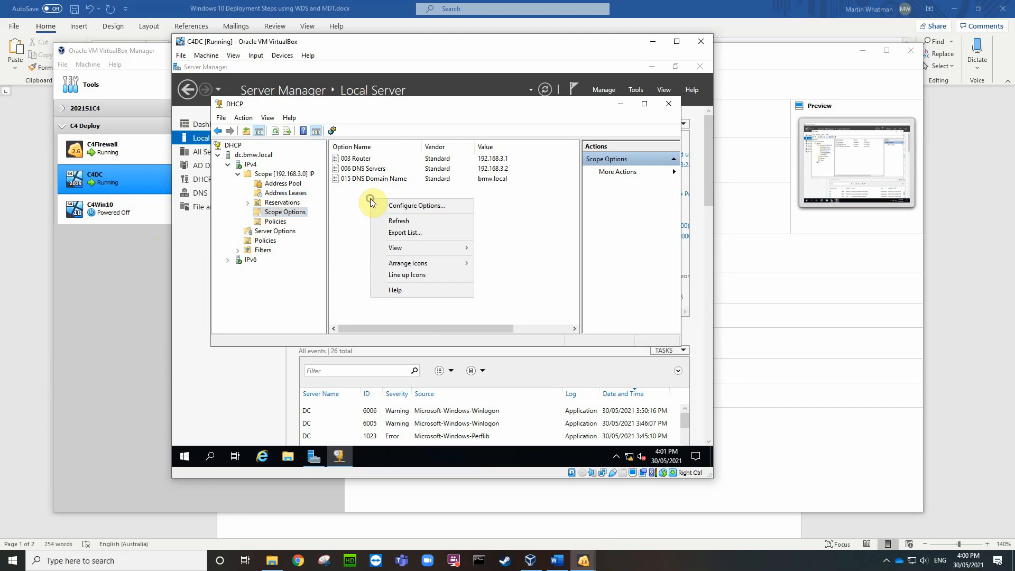
left_click(397, 207)
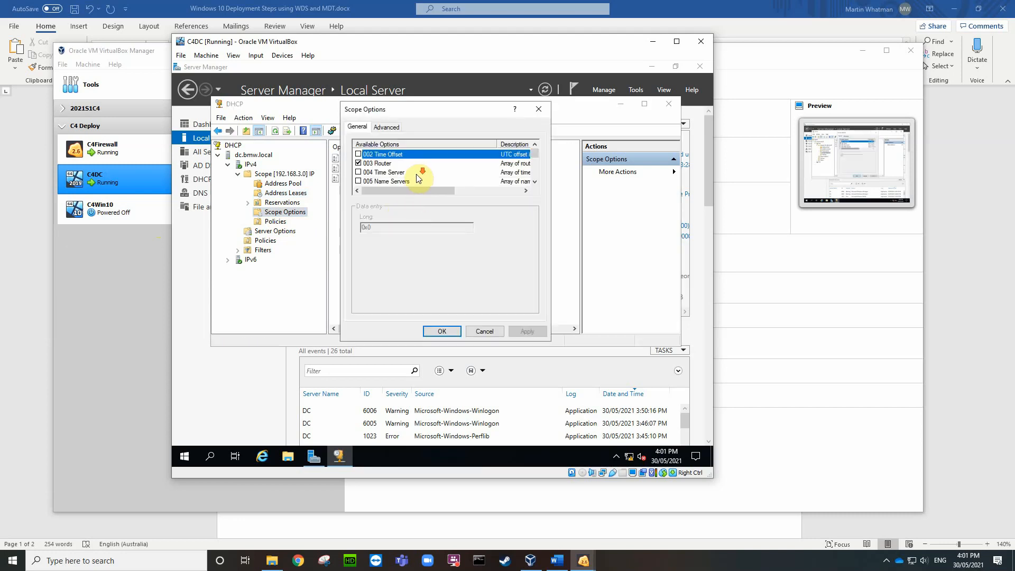
scroll(418, 178, "down", 3)
scroll(418, 178, "down", 18)
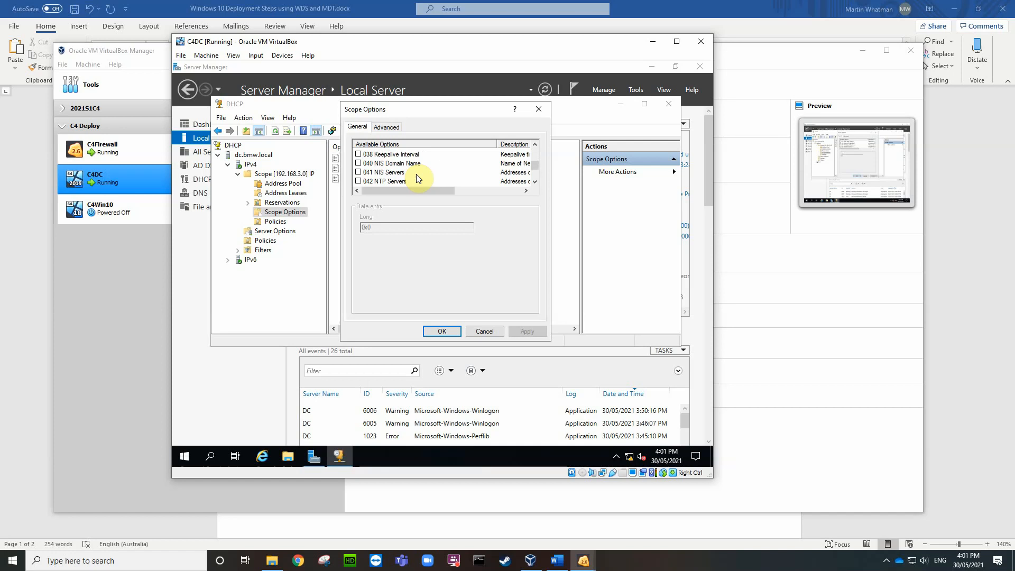
scroll(418, 178, "down", 1)
scroll(418, 179, "up", 1)
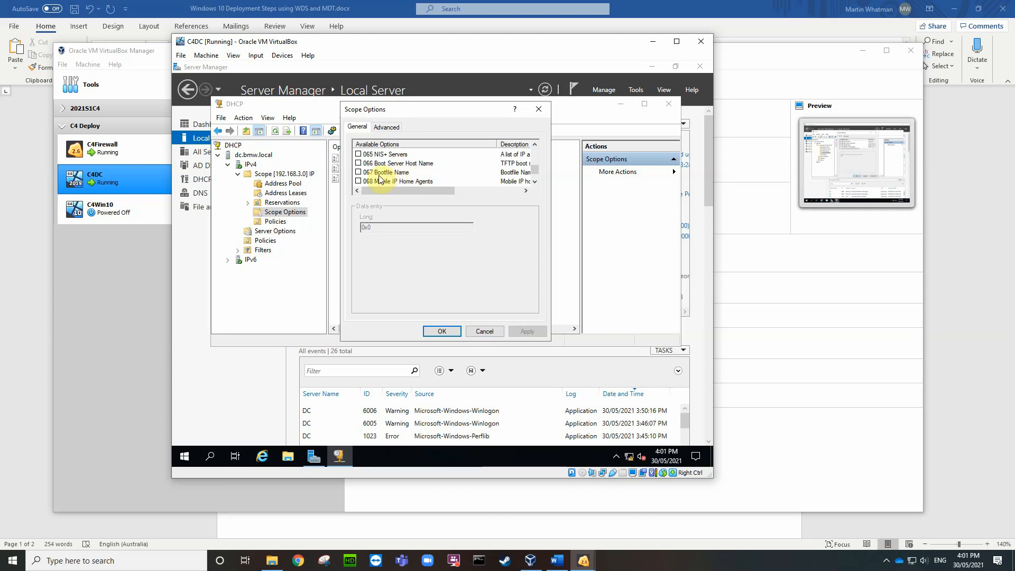
left_click(483, 331)
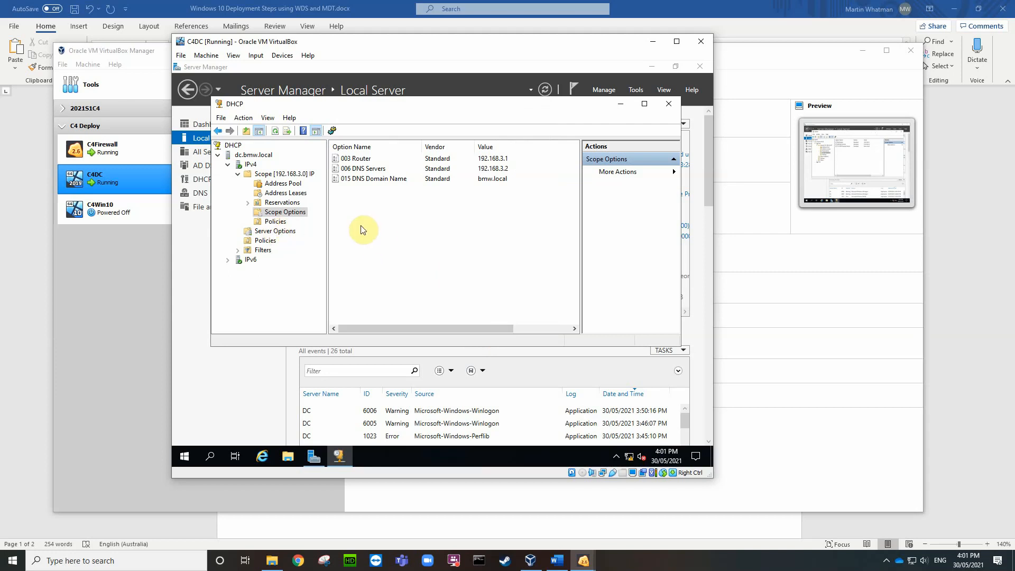
left_click(669, 104)
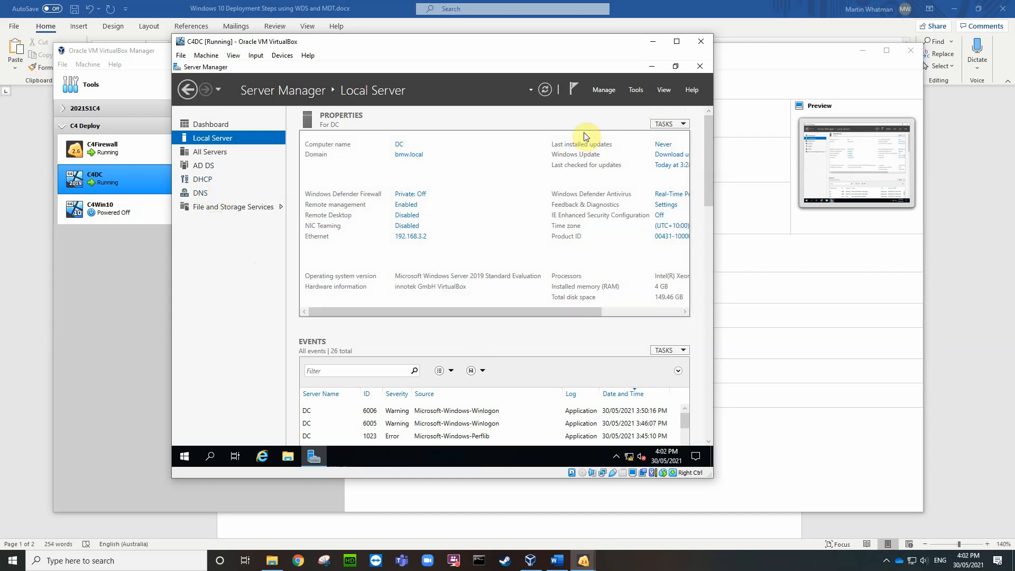
Step: Install the Windows Deployment Services role with management tools, Deployment Server and Transport Server on DC
left_click(603, 91)
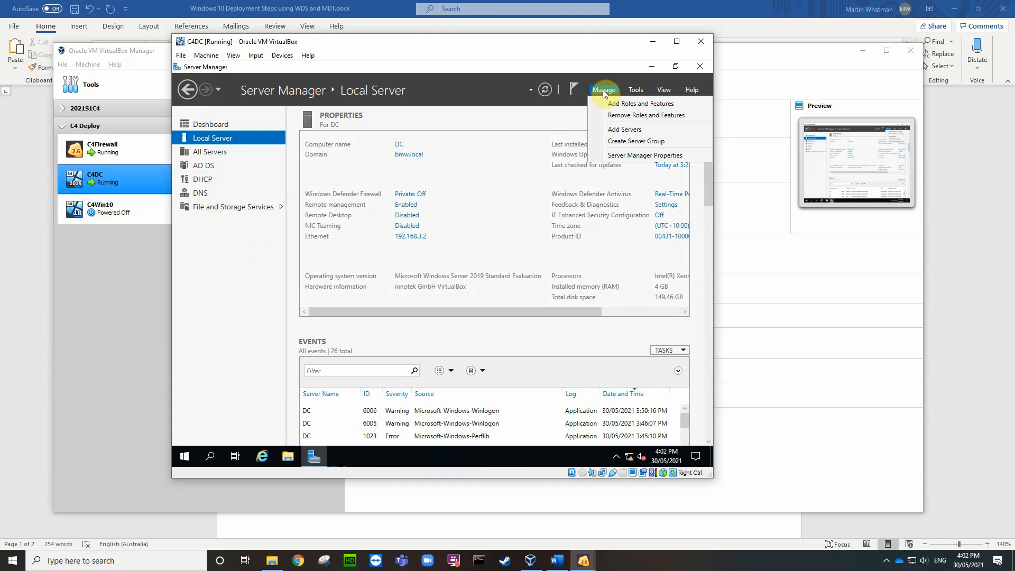
left_click(614, 104)
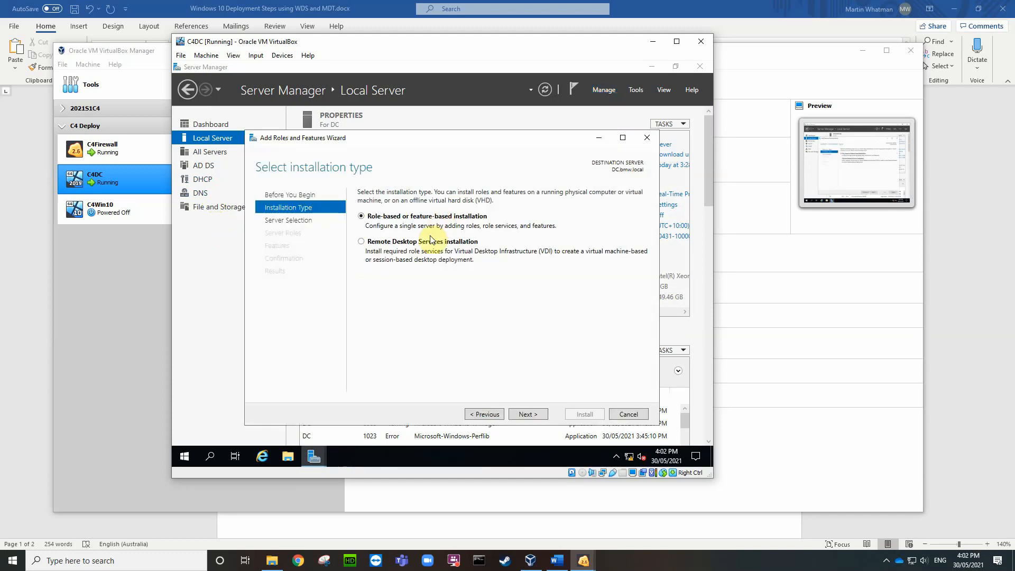
left_click(529, 414)
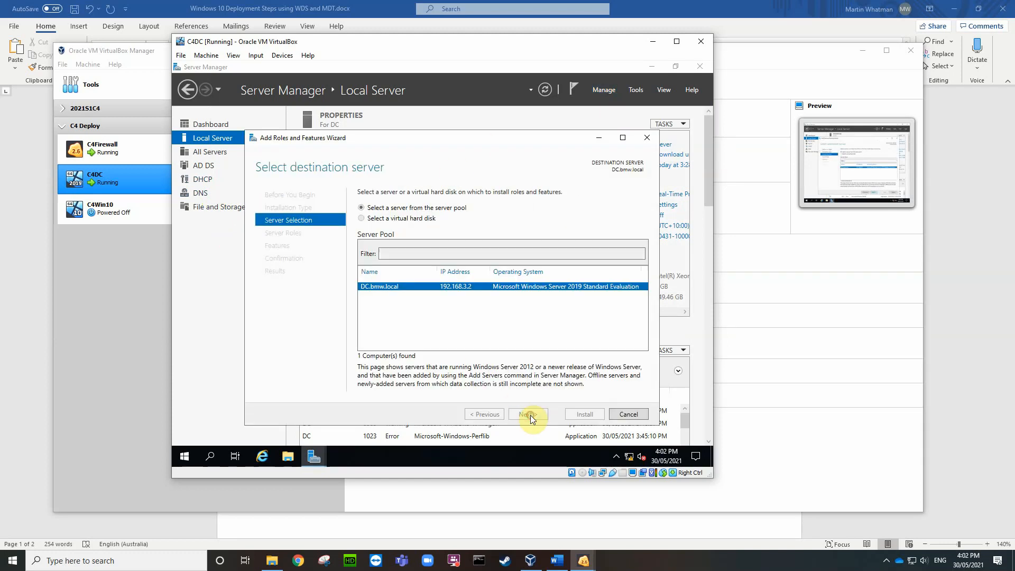
left_click(531, 415)
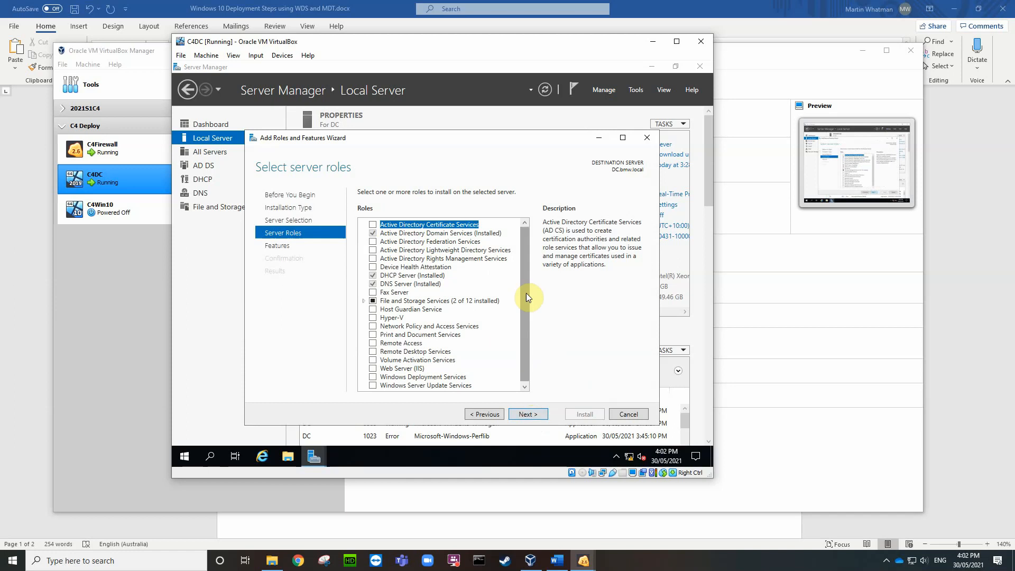
left_click_drag(526, 293, 525, 346)
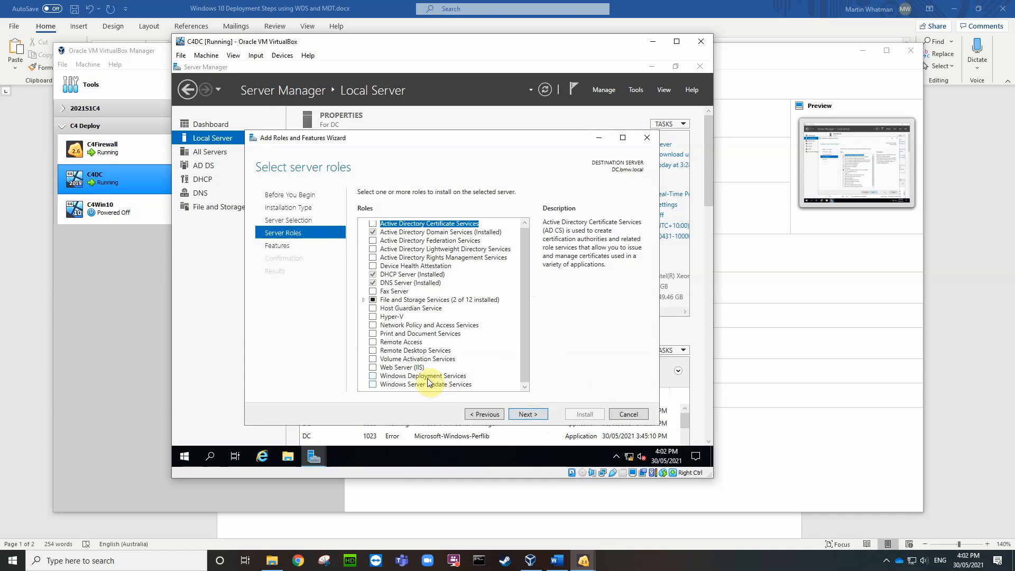
left_click(374, 376)
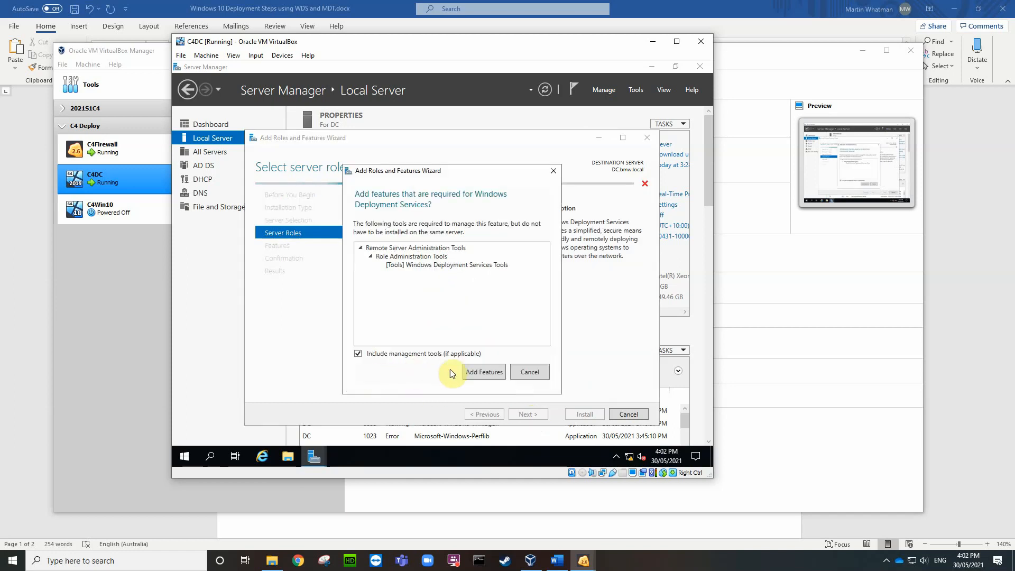
left_click(484, 372)
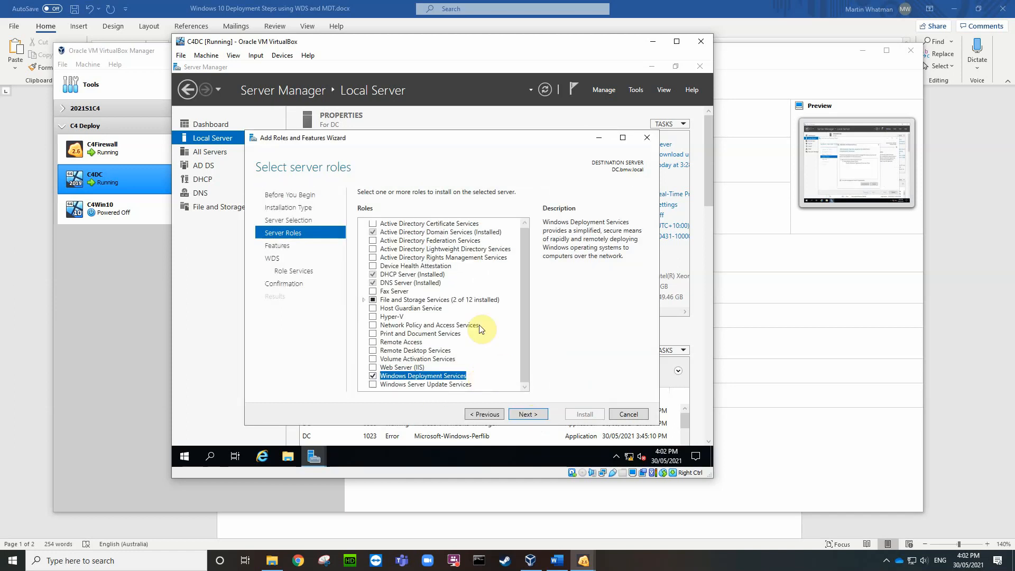
left_click(529, 416)
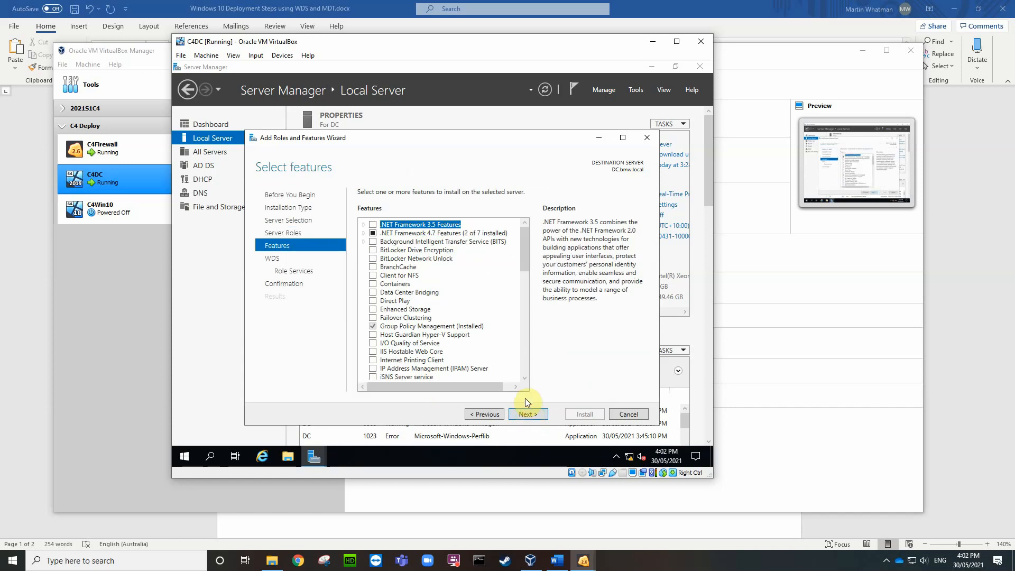
left_click(529, 415)
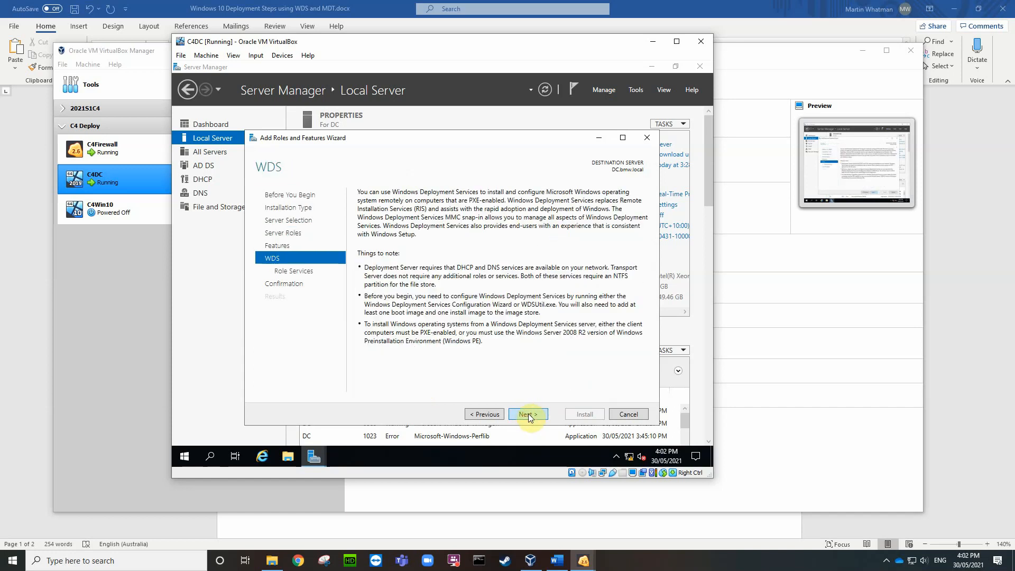
left_click(528, 415)
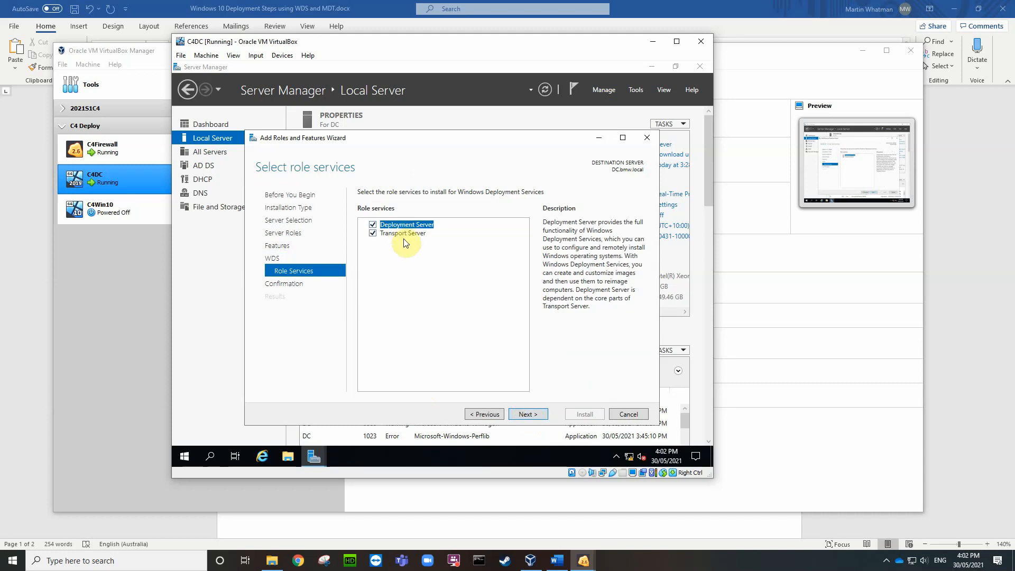
left_click(529, 414)
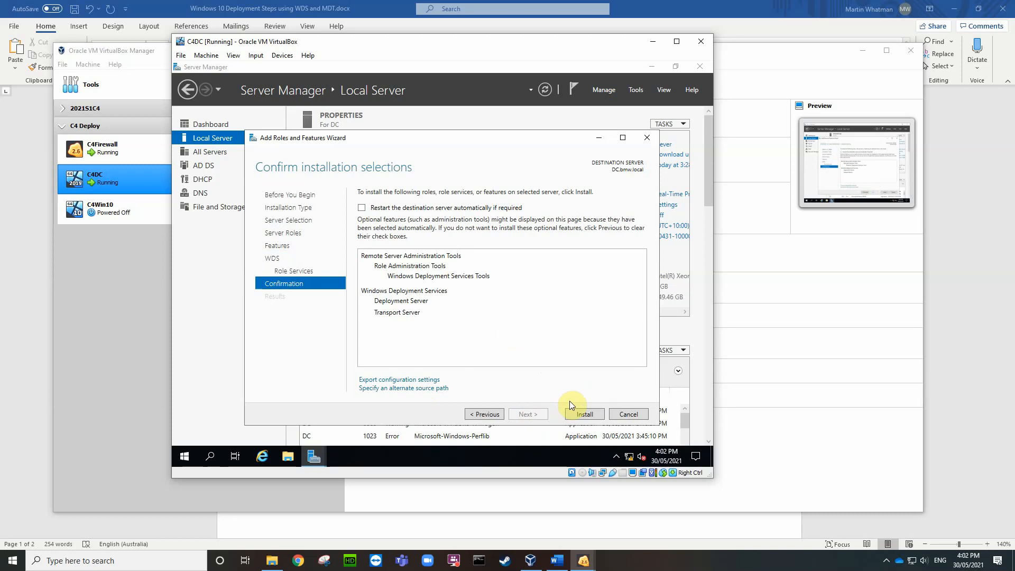
left_click(582, 414)
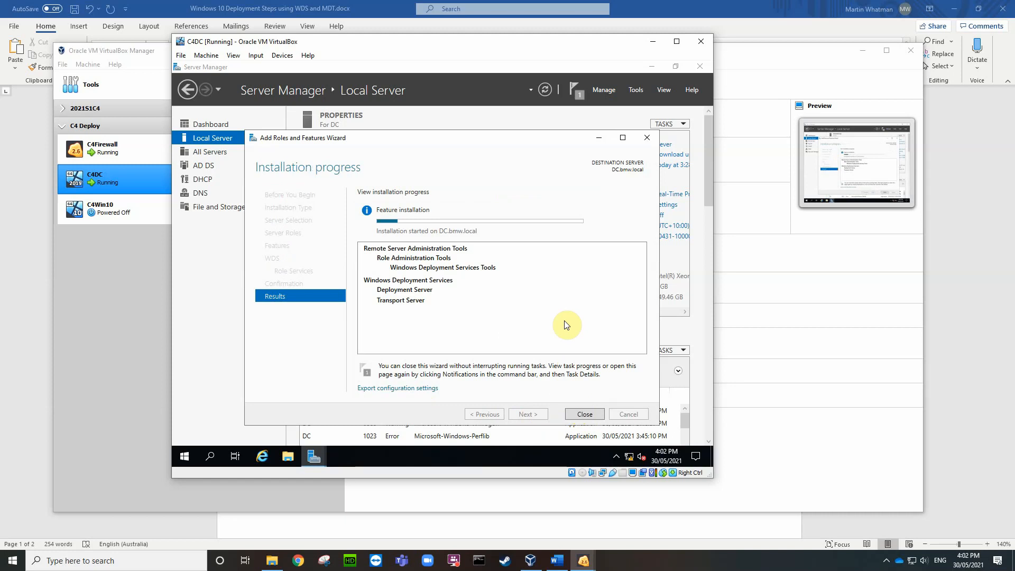
Step: Close the finished WDS installation wizard and dismiss its installation-succeeded notification
left_click(887, 562)
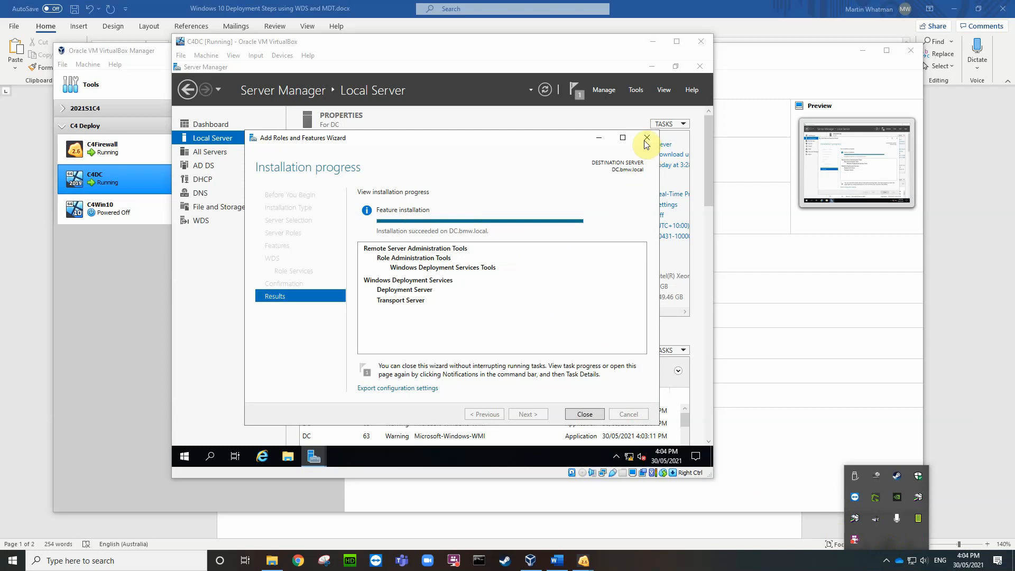
left_click(585, 414)
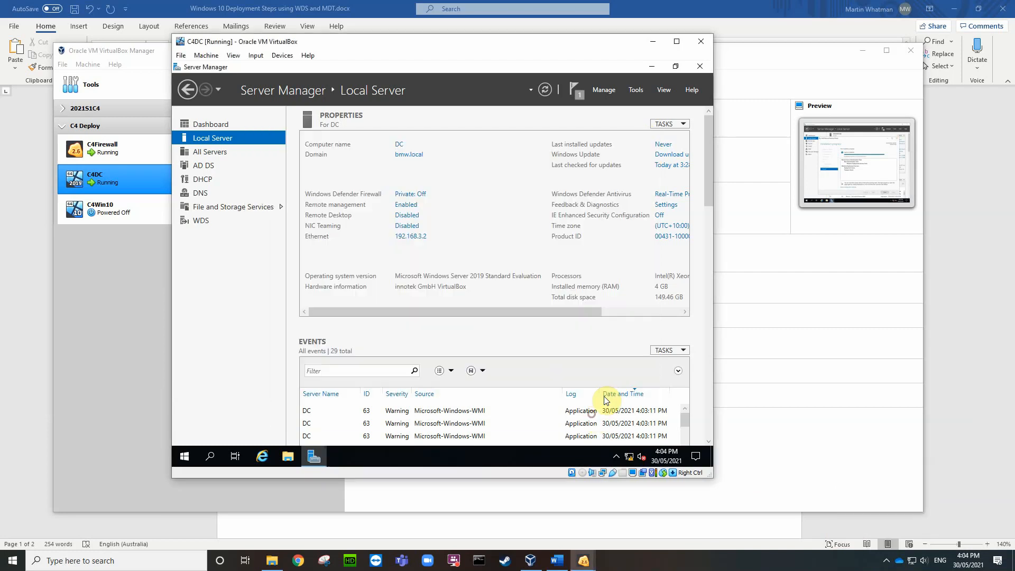
left_click(579, 90)
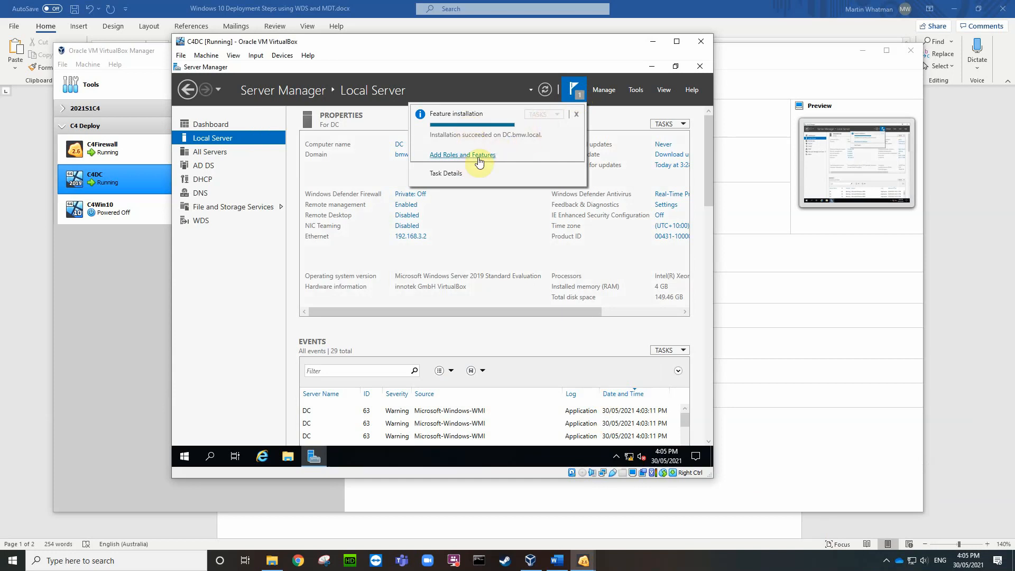
left_click(576, 114)
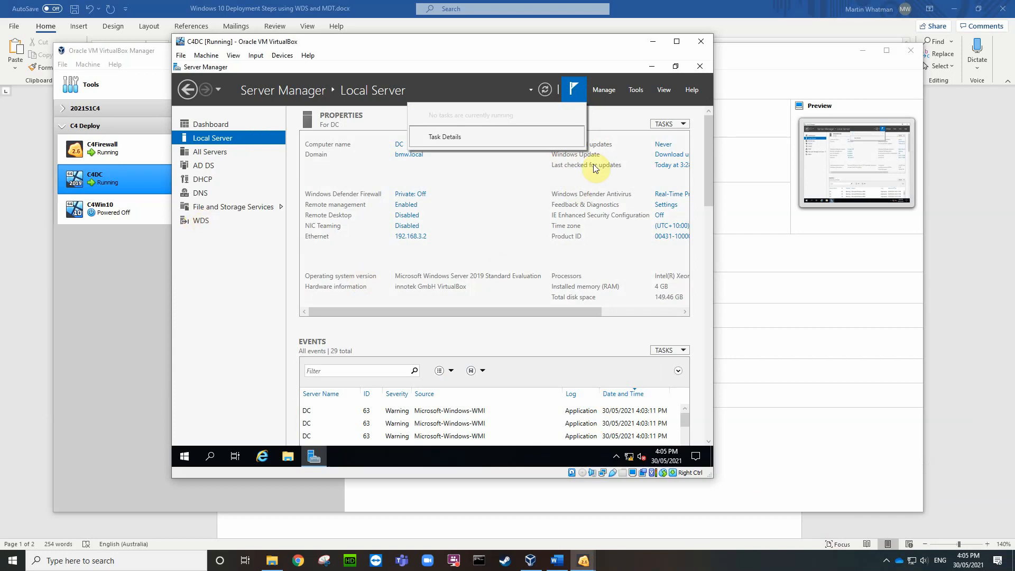
Step: Launch the maximized WDS console, dismiss the new-features toast, and right-click server DC.bmw.local
left_click(634, 89)
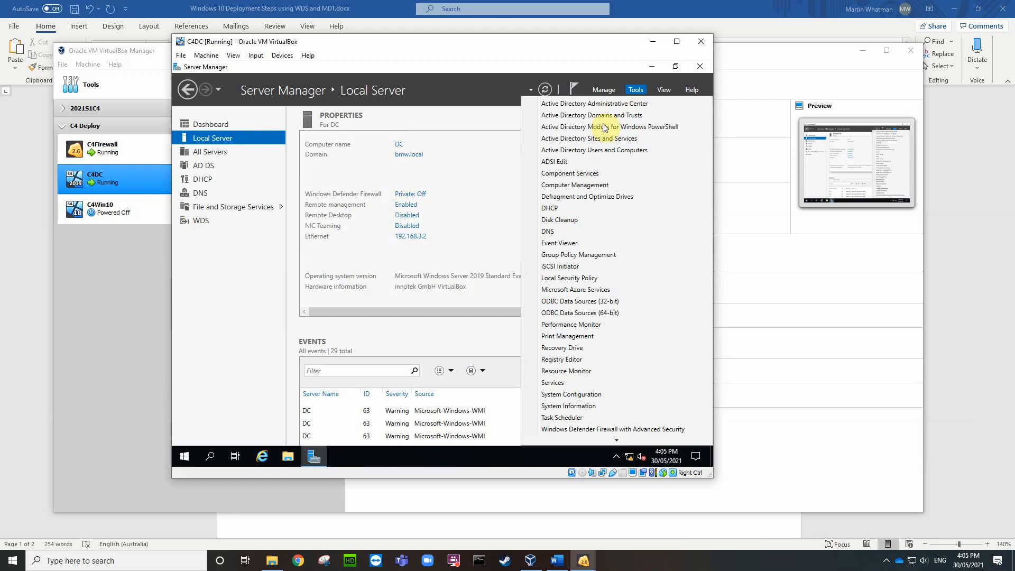
scroll(601, 391, "down", 3)
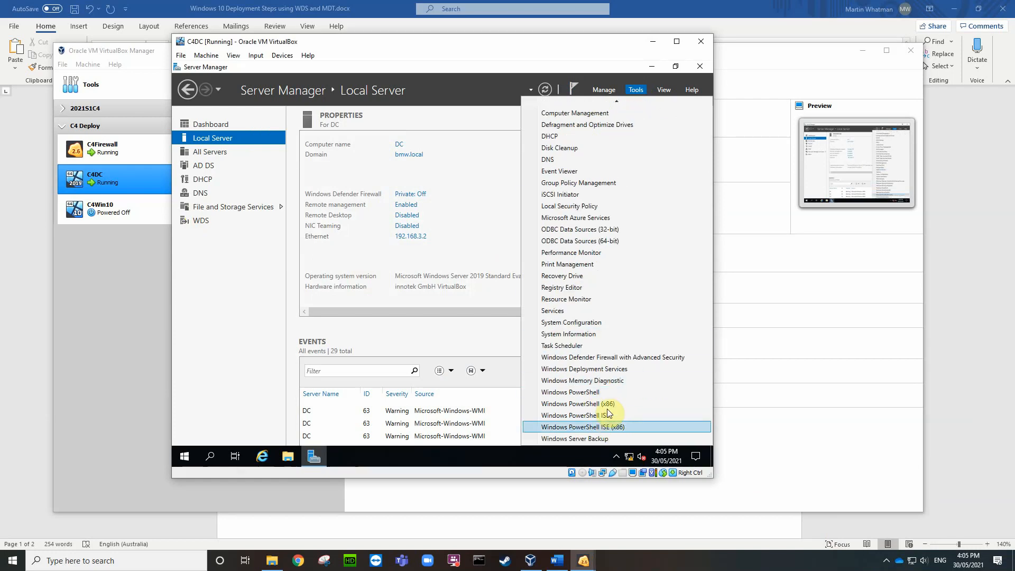
left_click(586, 369)
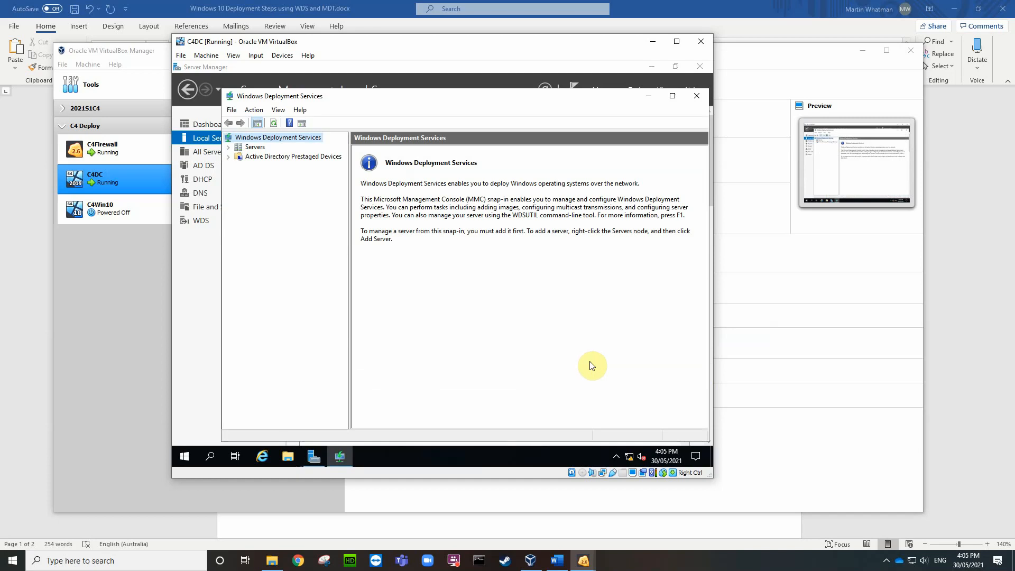
left_click(672, 96)
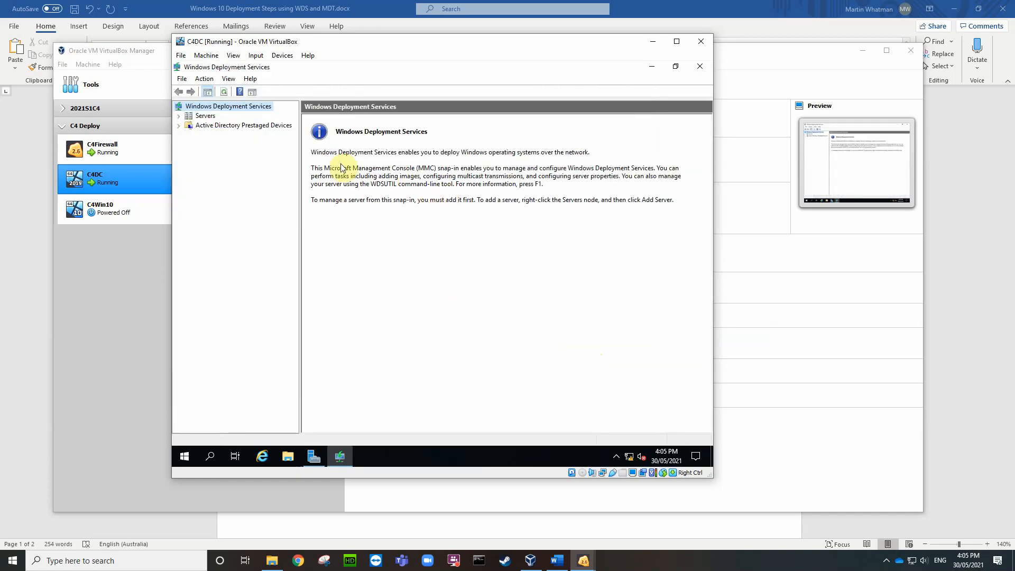
left_click(179, 116)
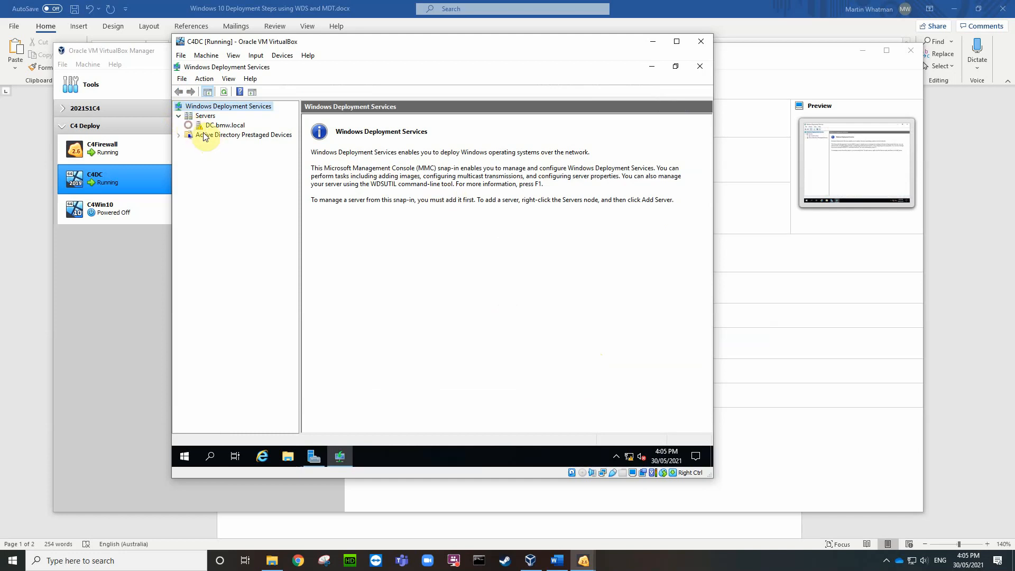
left_click(219, 126)
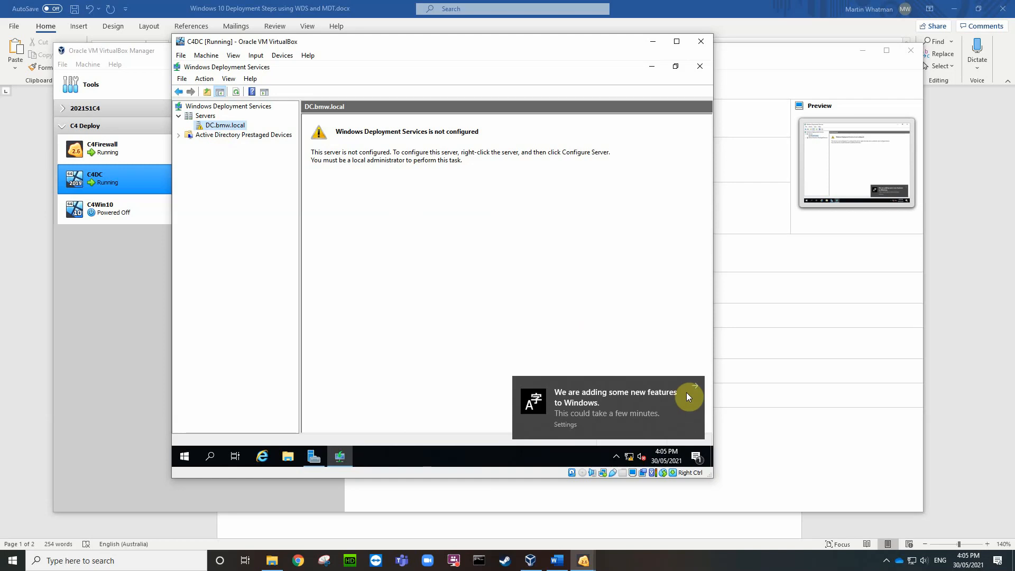
left_click(697, 386)
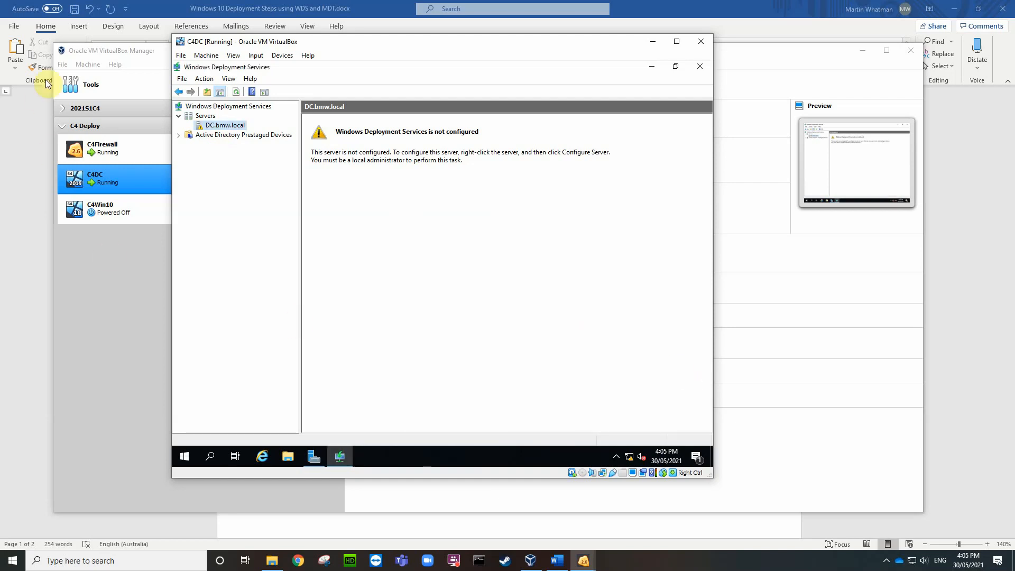
right_click(209, 126)
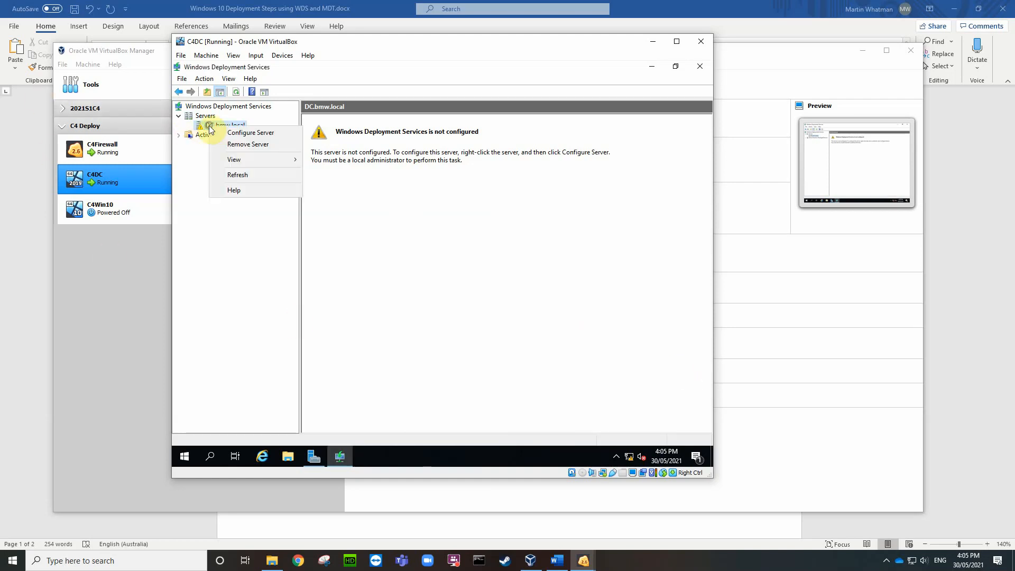
Step: Start Configure Server on DC.bmw.local, keeping Integrated with Active Directory selected
left_click(239, 133)
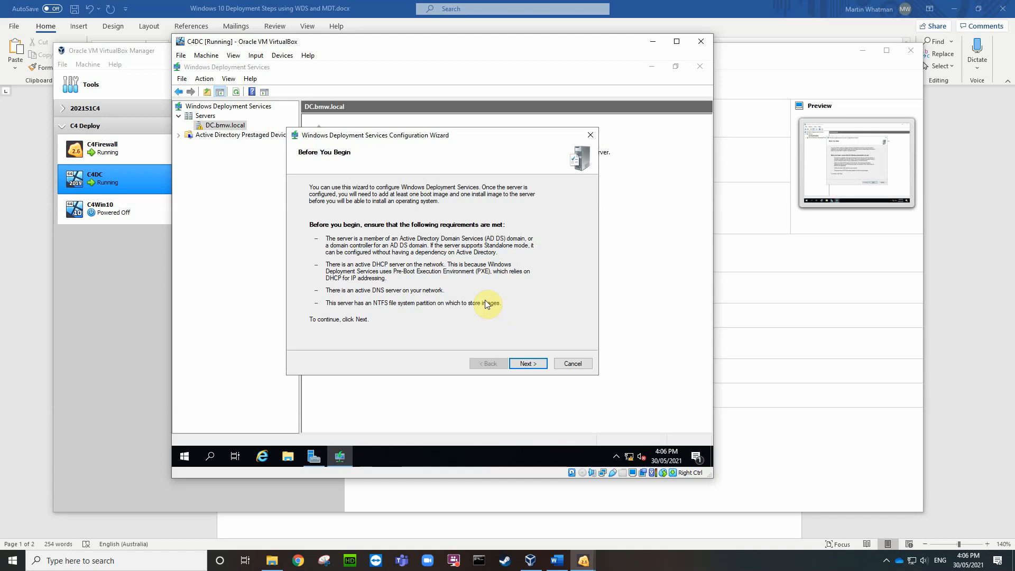
left_click(521, 363)
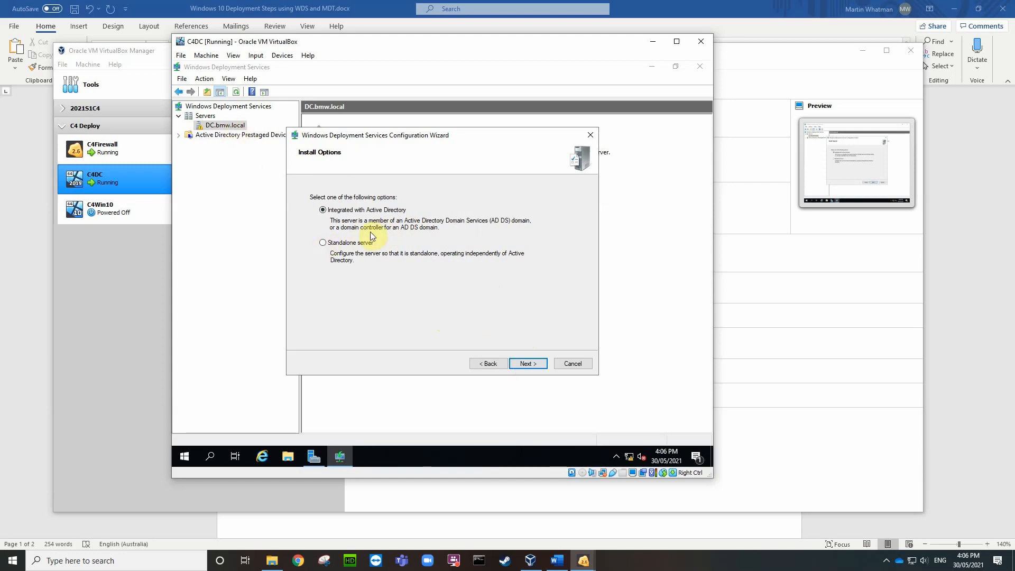
left_click(524, 364)
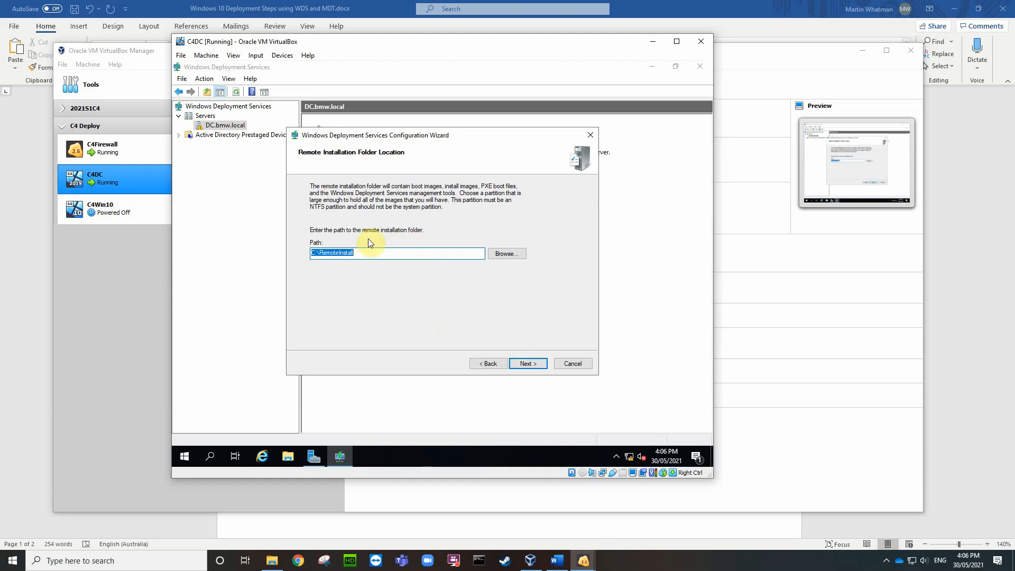
Step: Check the drives in File Explorer, then set the remote installation path to W:\RemoteInstall
left_click(286, 457)
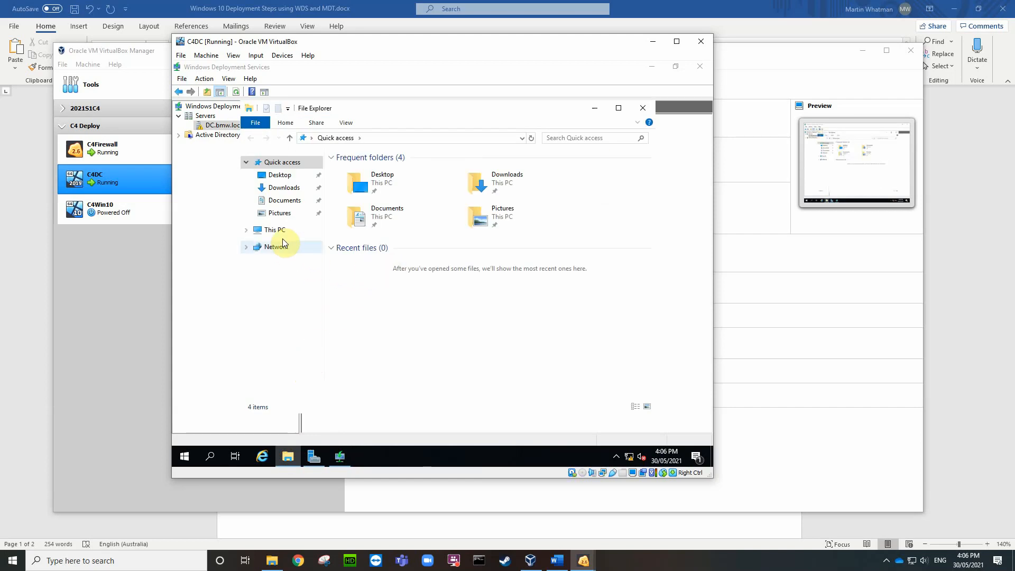
left_click(272, 230)
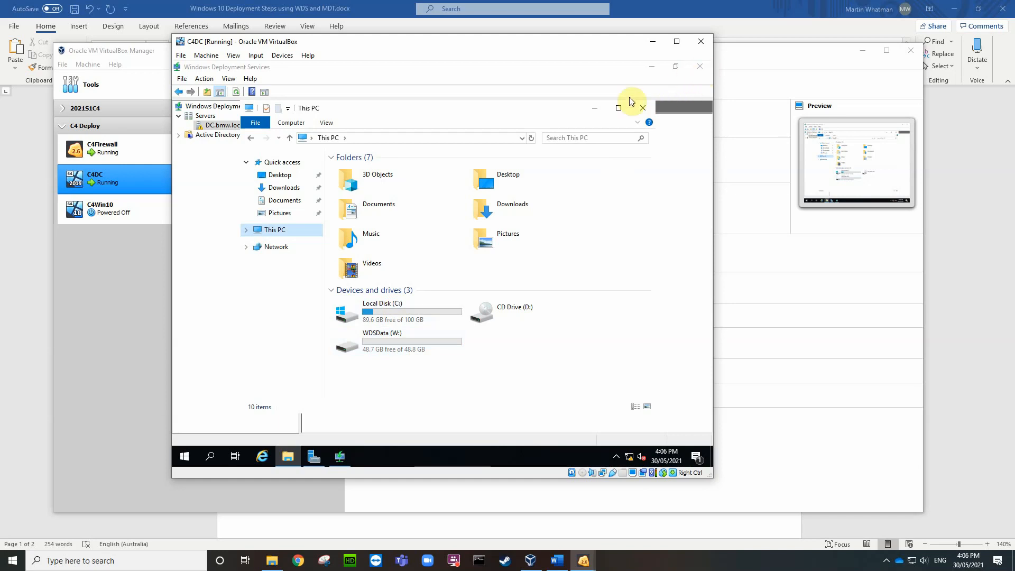
left_click(643, 108)
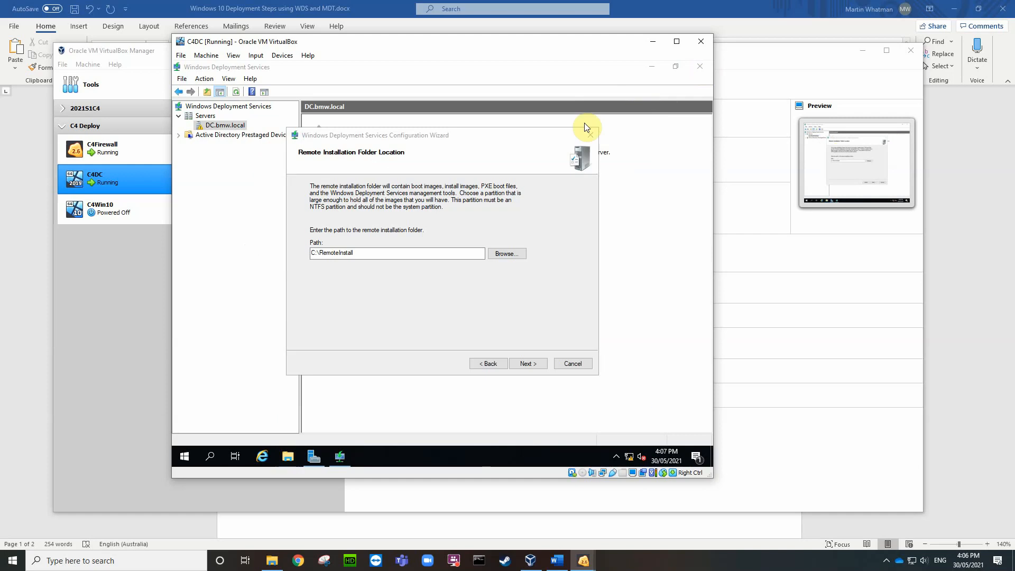
left_click(311, 253)
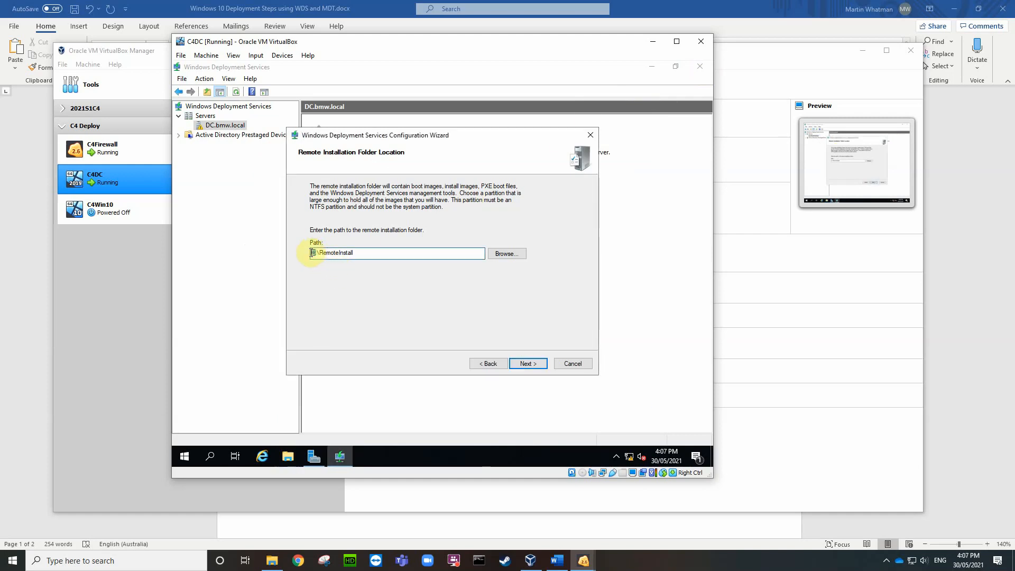
type("W")
left_click(528, 362)
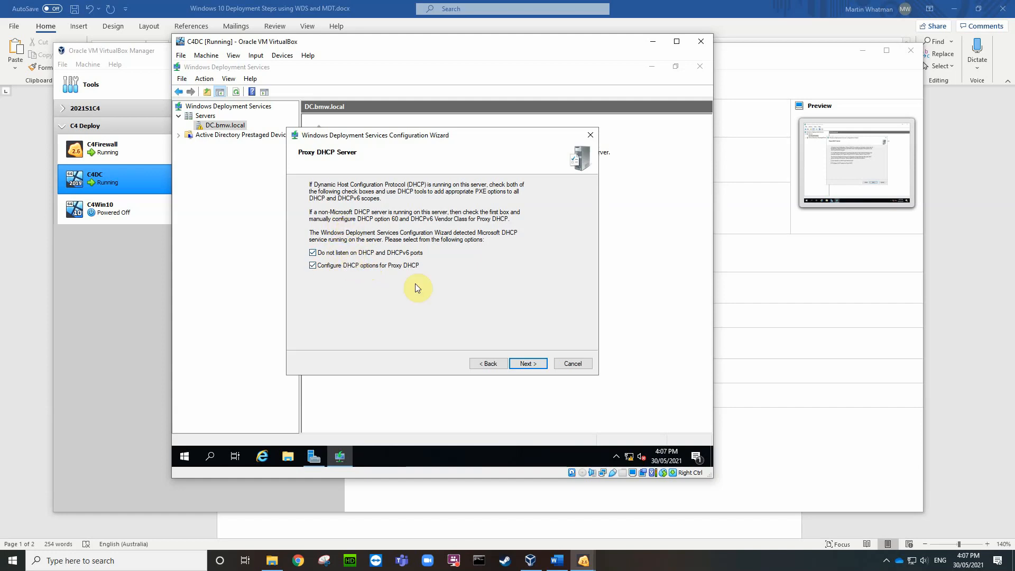
Step: Keep the proxy DHCP options, respond to all known and unknown clients, and run configuration
left_click(519, 363)
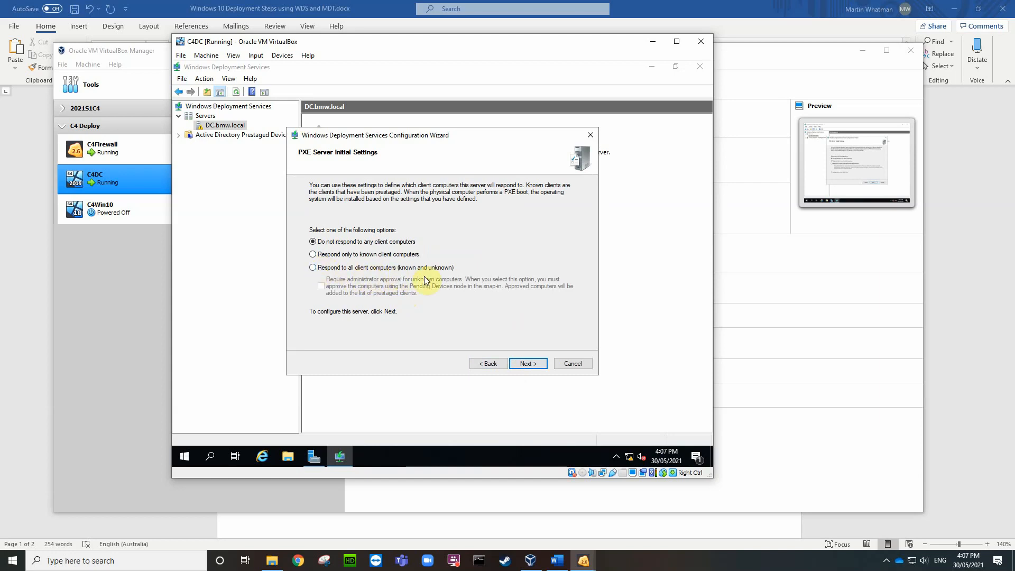
left_click(312, 268)
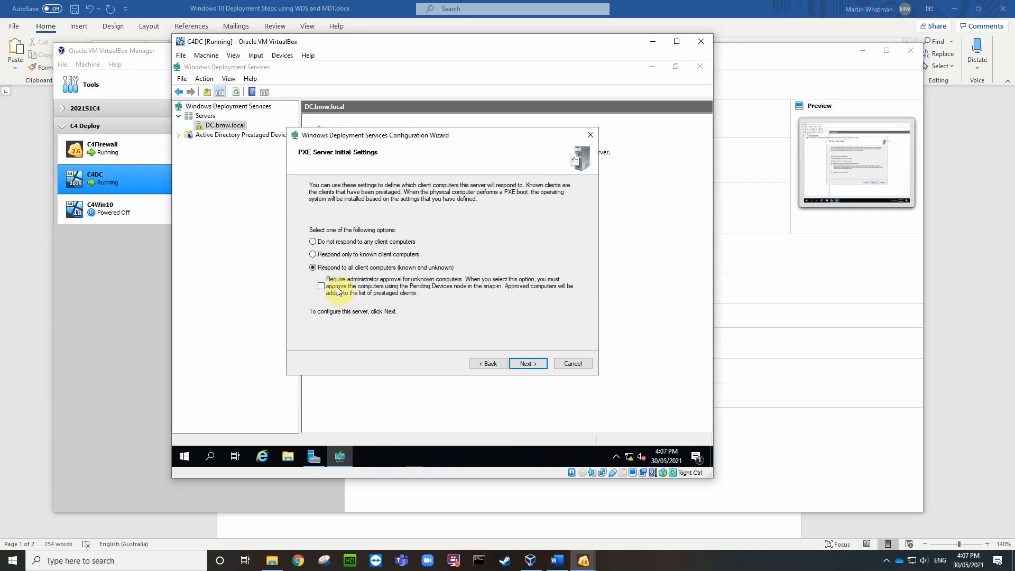
left_click(527, 363)
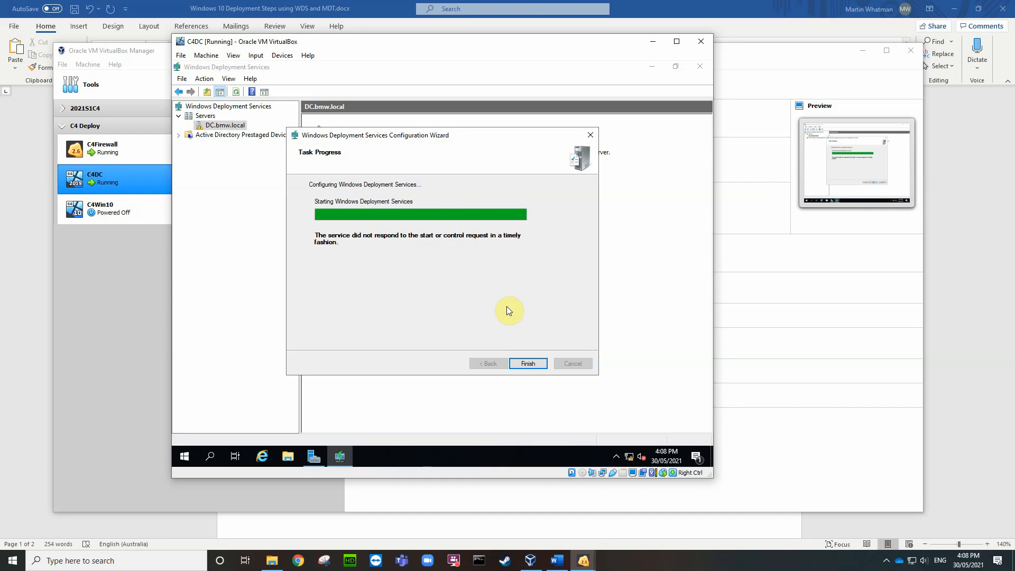
Step: Finish the configuration wizard and start the deployment service on DC.bmw.local via All Tasks > Start
left_click(525, 363)
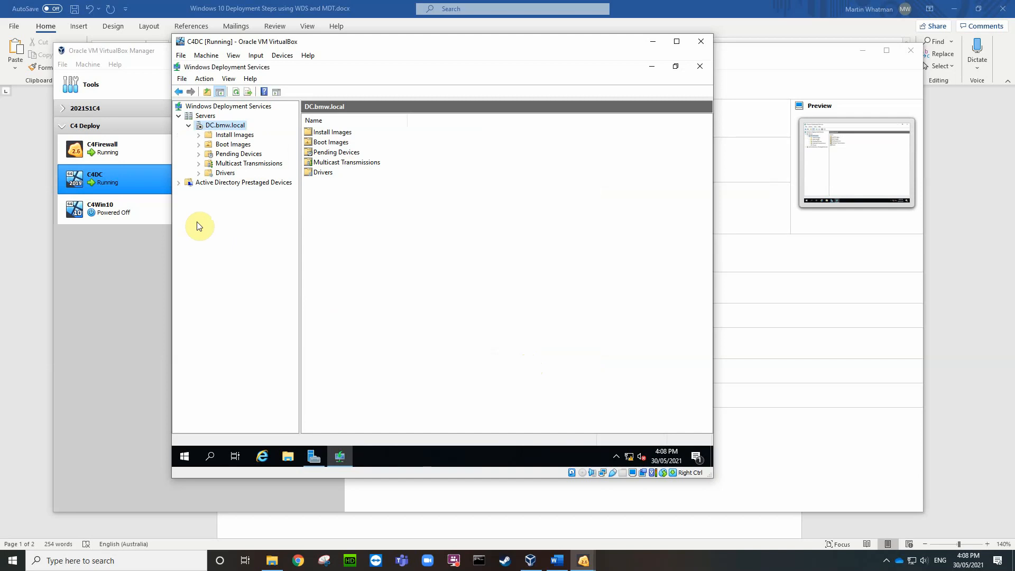
right_click(226, 127)
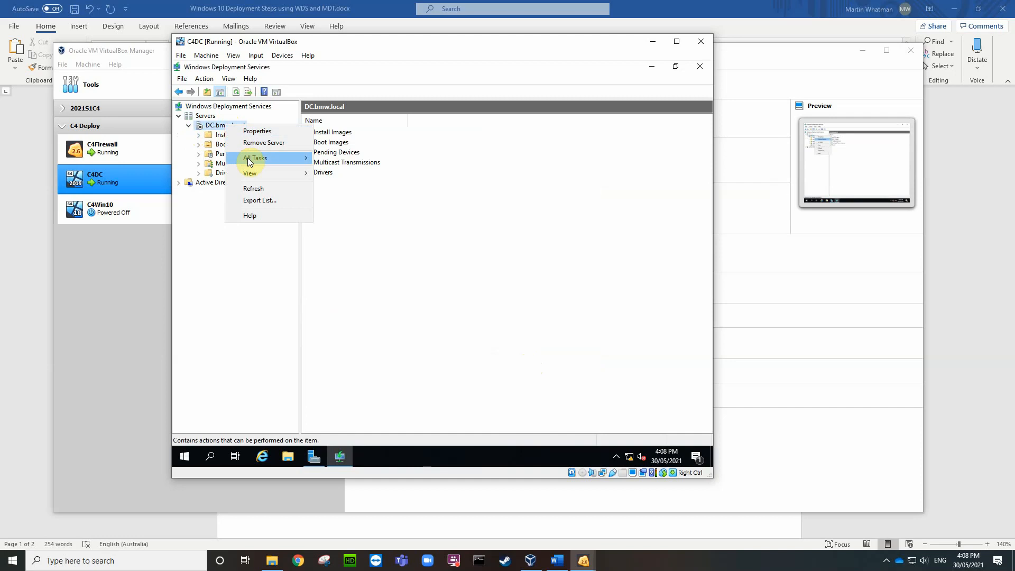
mouse_move(290, 161)
left_click(333, 159)
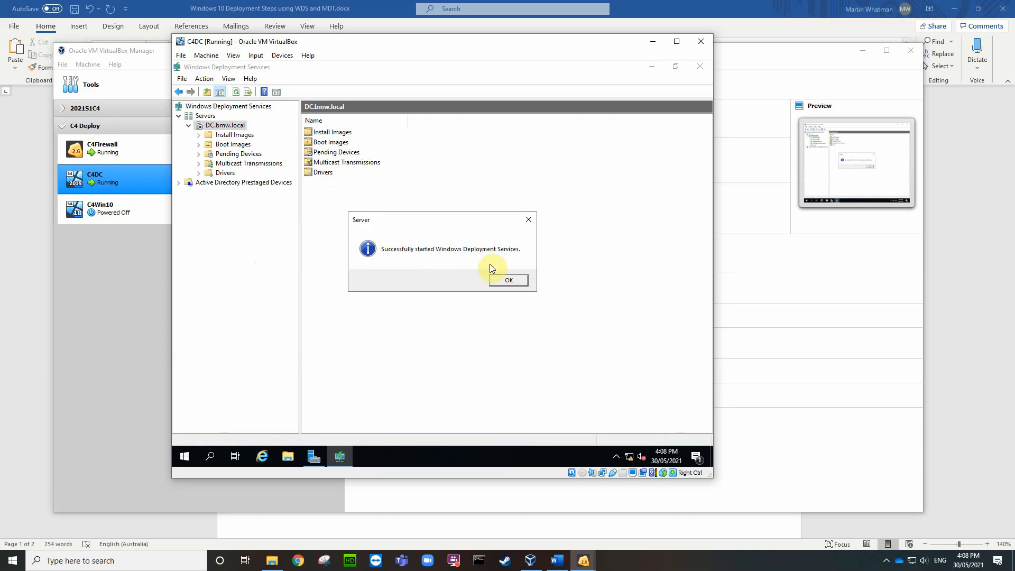
left_click(501, 280)
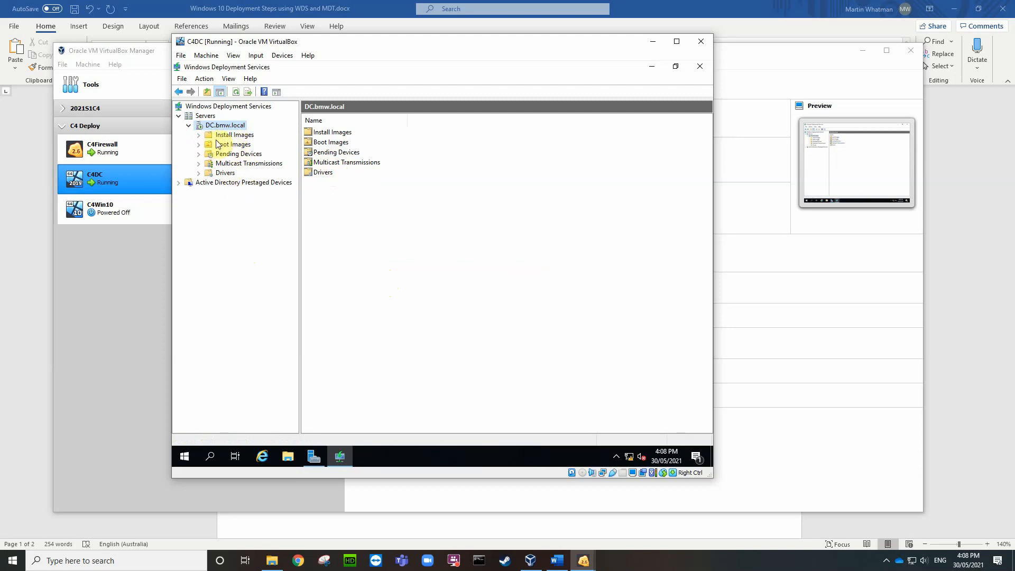
Step: Inspect the Install Images and Boot Images folders and their add-image menus, noting 0 boot images
left_click(231, 136)
left_click(236, 145)
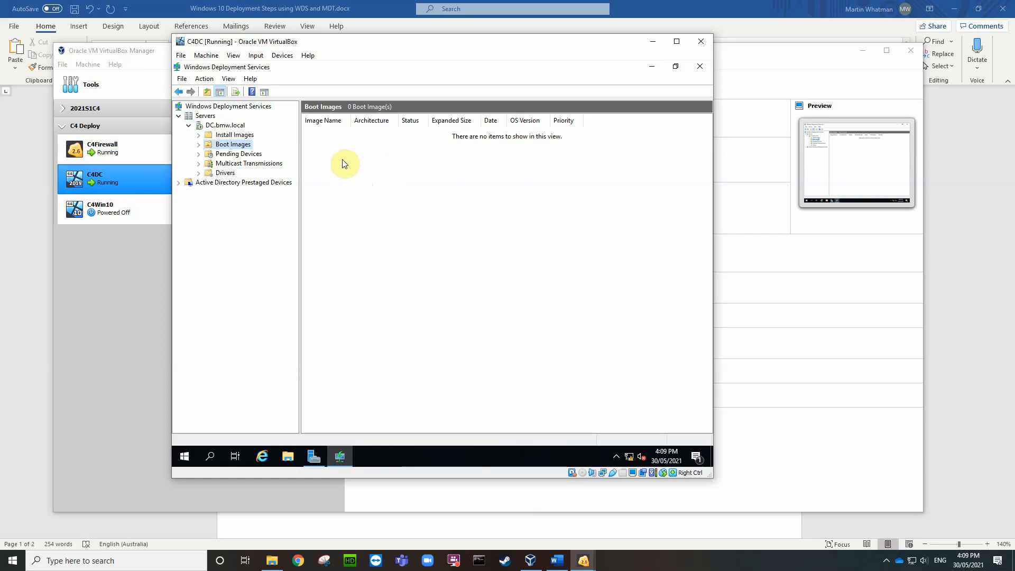
right_click(240, 145)
left_click(250, 249)
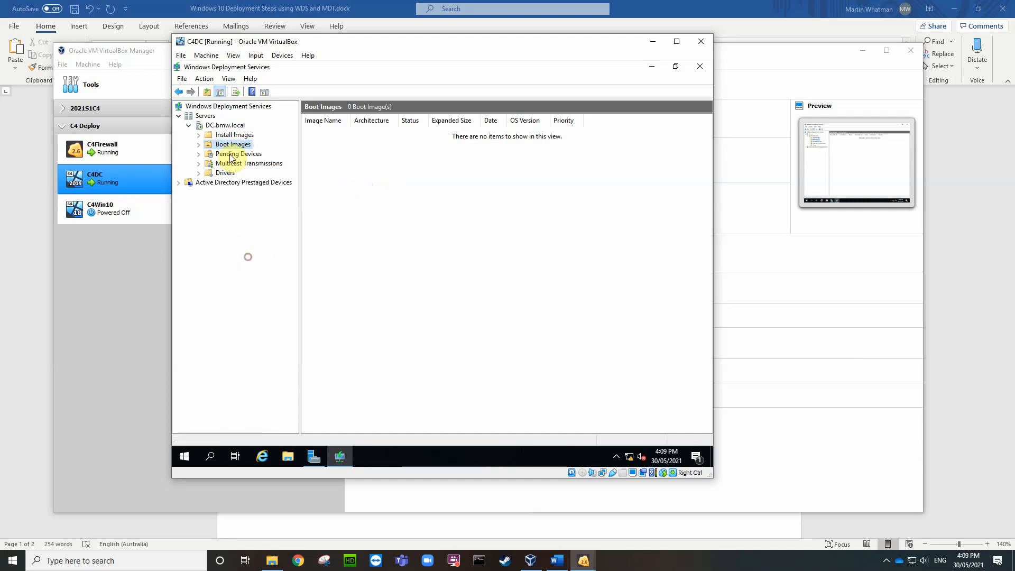
right_click(231, 135)
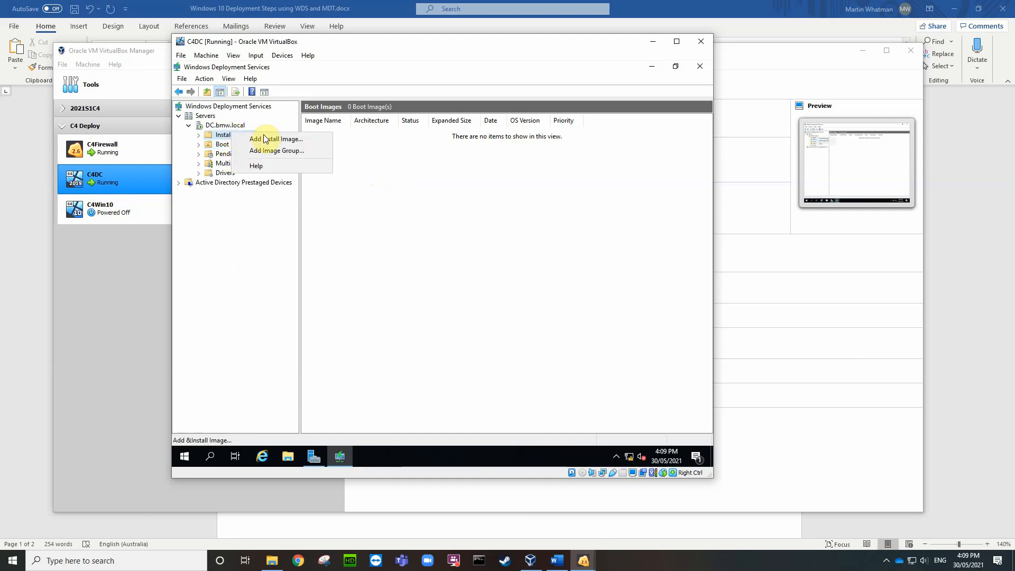
left_click(280, 215)
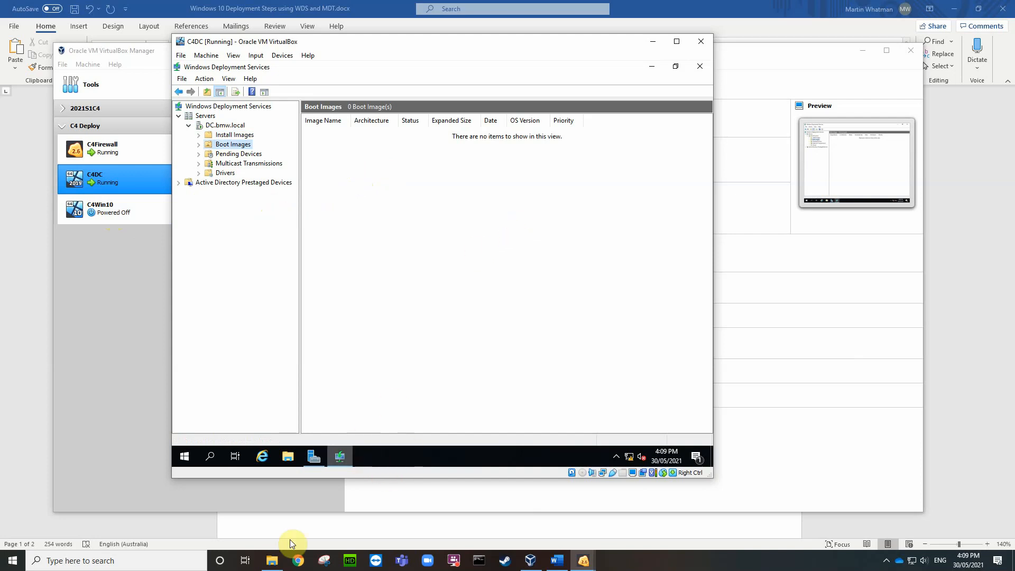
Step: Delete install.wim and install.esd from Local Disk (C:), approving the admin permission prompts
mouse_move(273, 563)
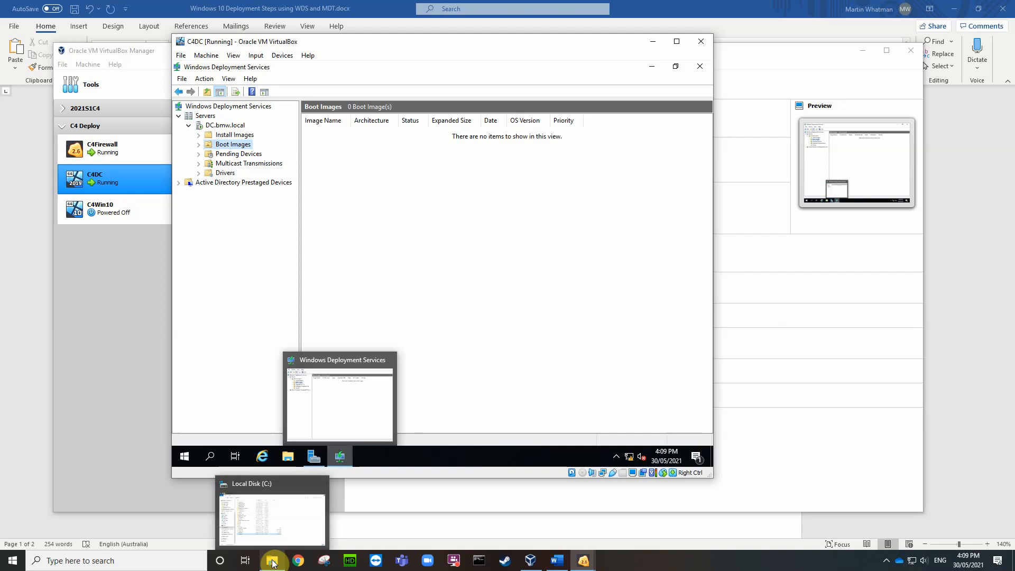
left_click(273, 563)
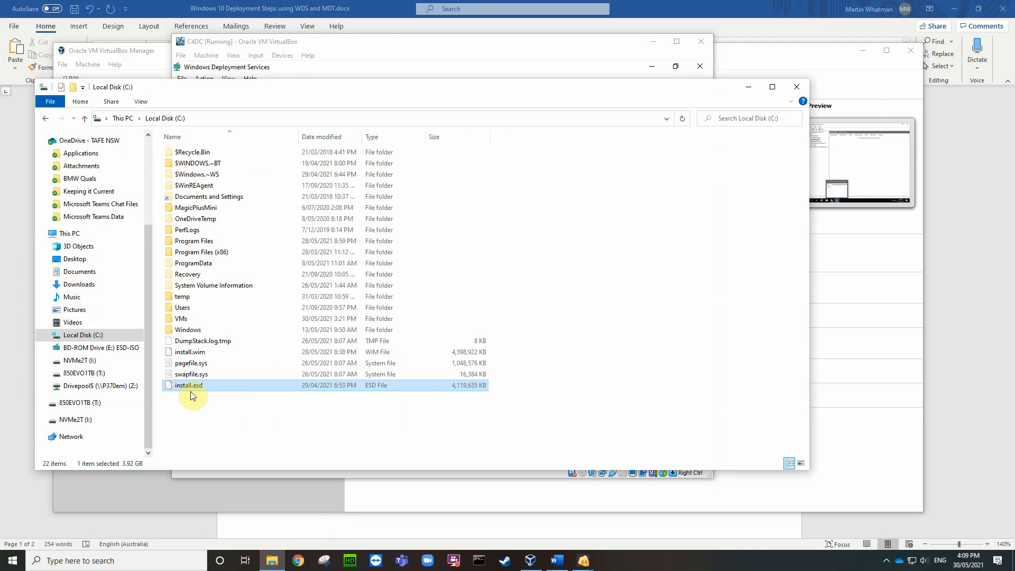
left_click(196, 353, "ctrl")
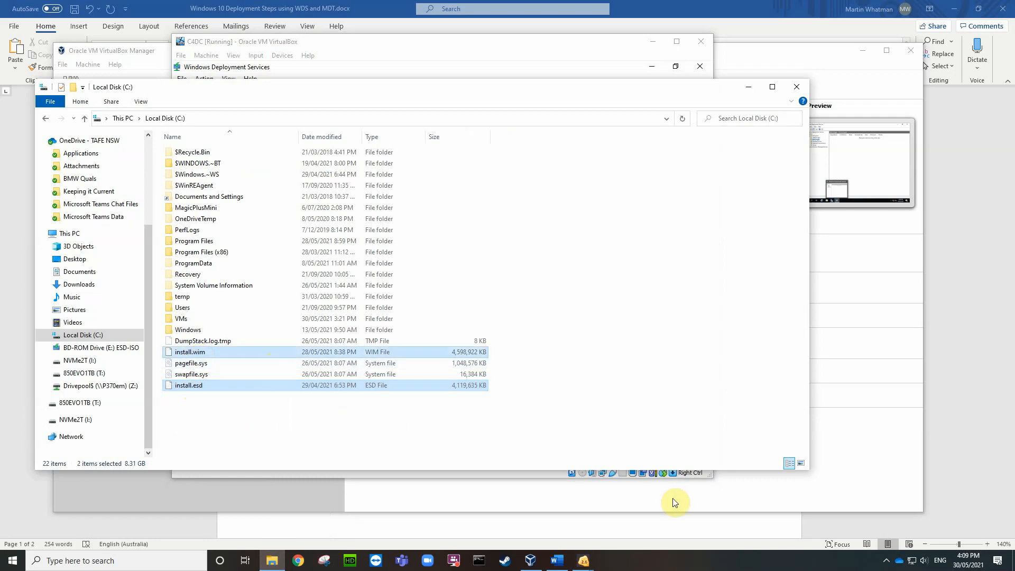
key("shift+Delete")
key("Return")
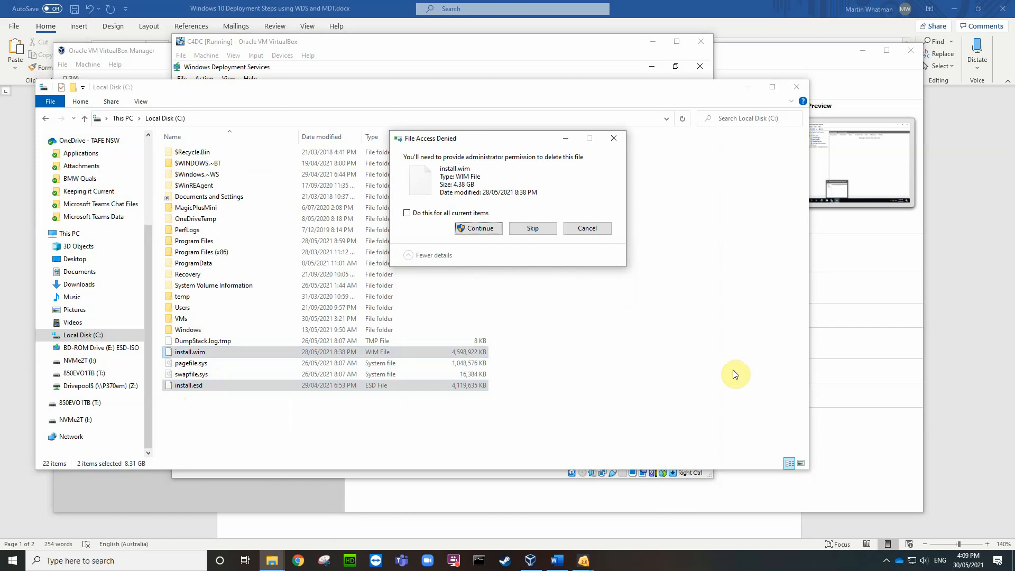
left_click(479, 229)
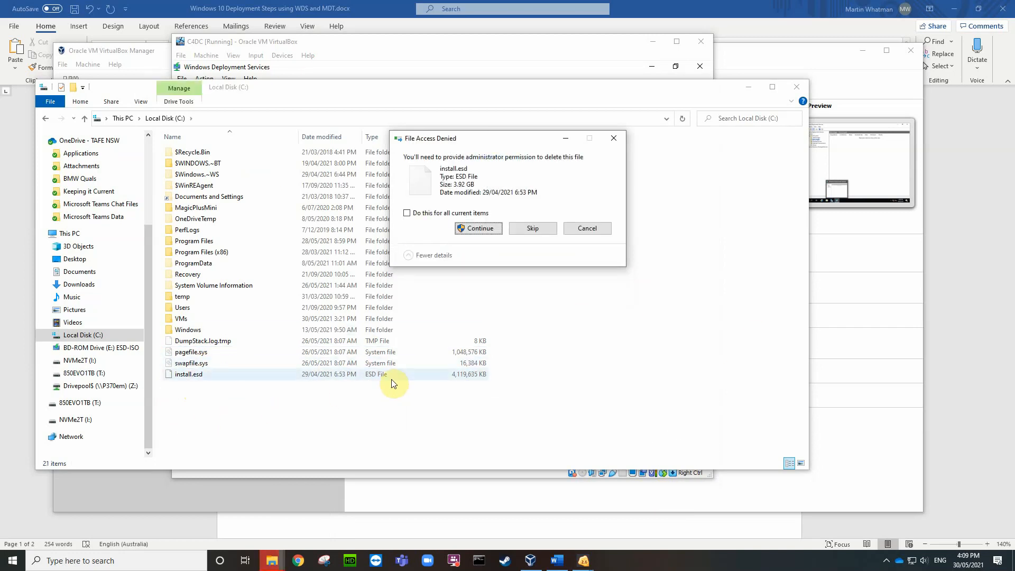
left_click(479, 230)
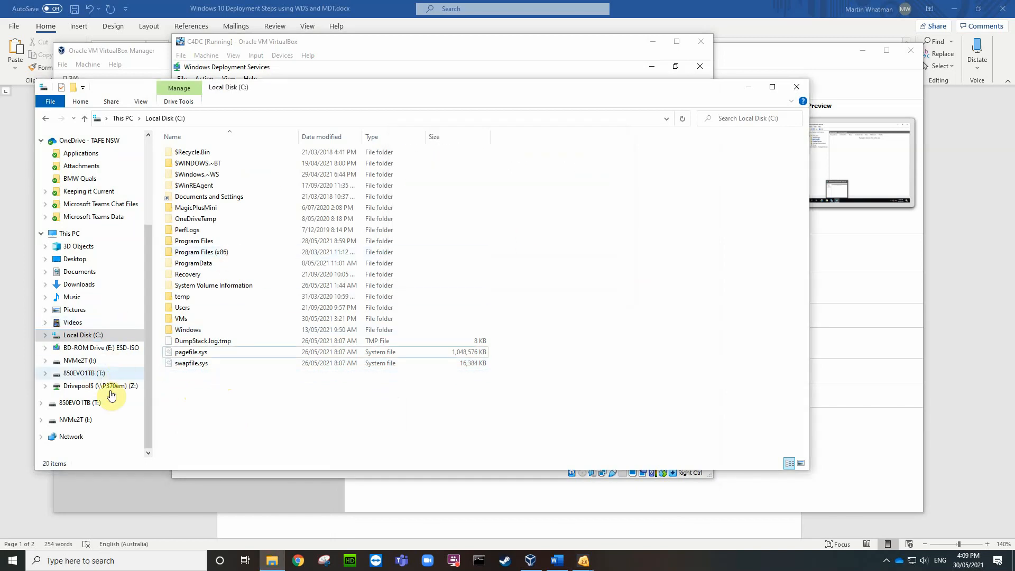
Step: Open the Windows 10 folder under Current ISOs and Utils on 850EVO1TB (T:)
left_click(86, 374)
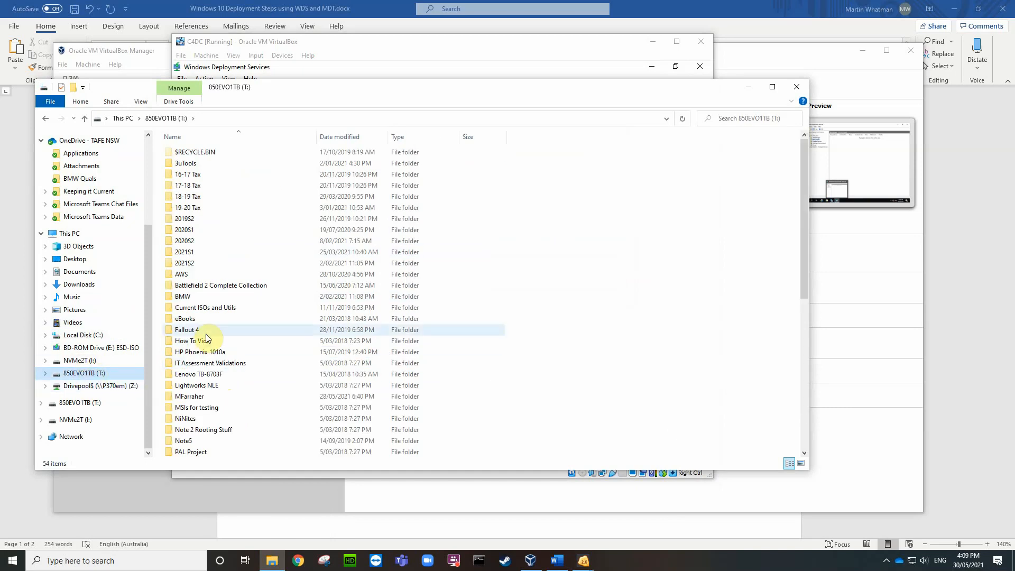
left_click(218, 308)
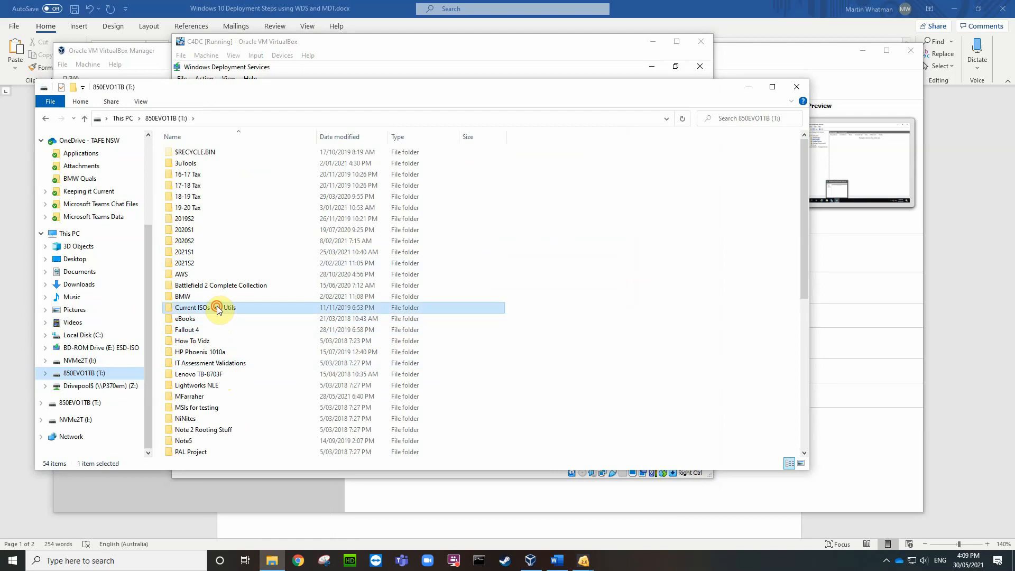
double_click(218, 308)
scroll(236, 358, "down", 2)
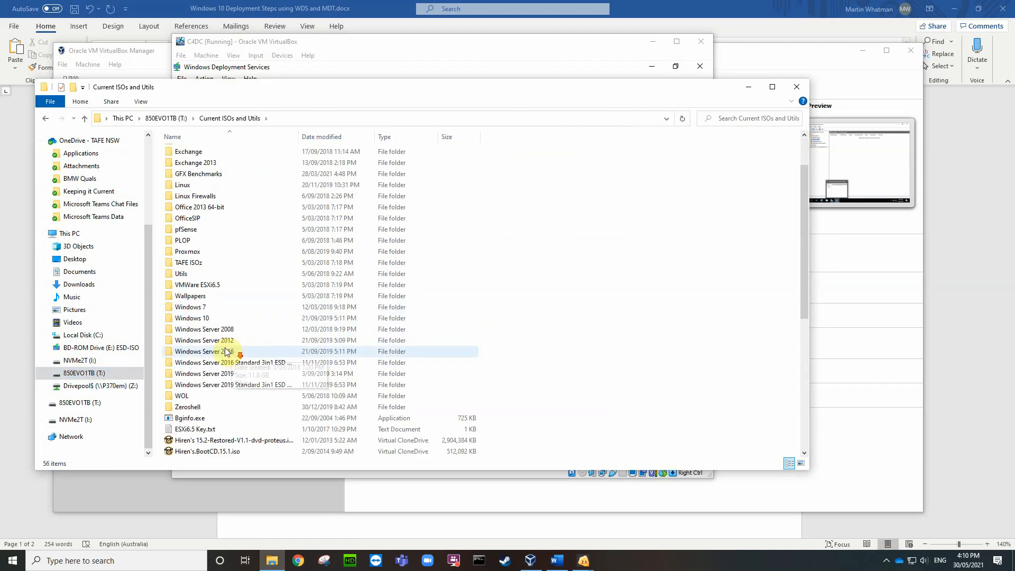
double_click(207, 325)
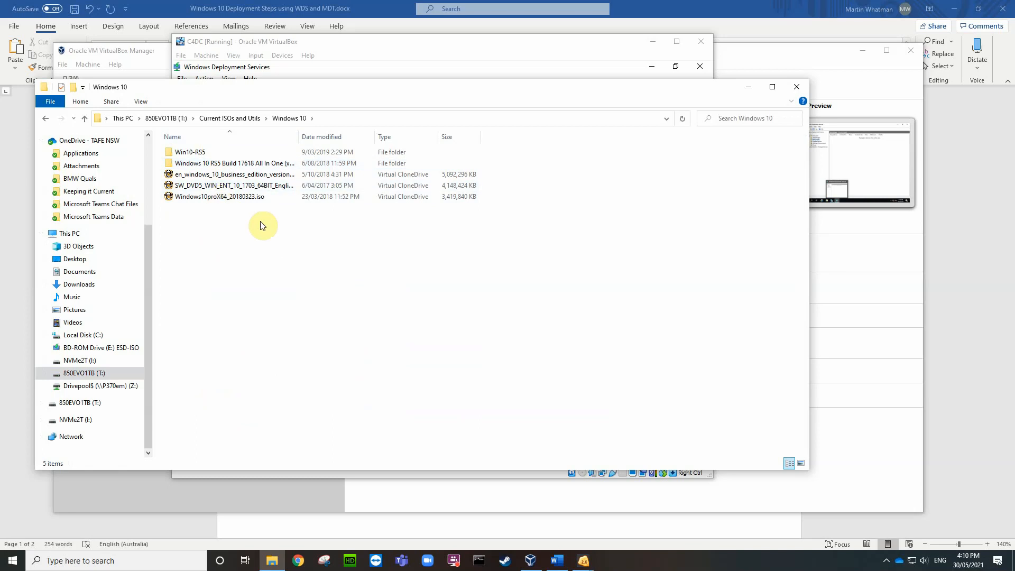
Step: Copy Windows10X64v20H2_20210429.iso from I:\Current ISOs and Utils\Windows 10
left_click(74, 362)
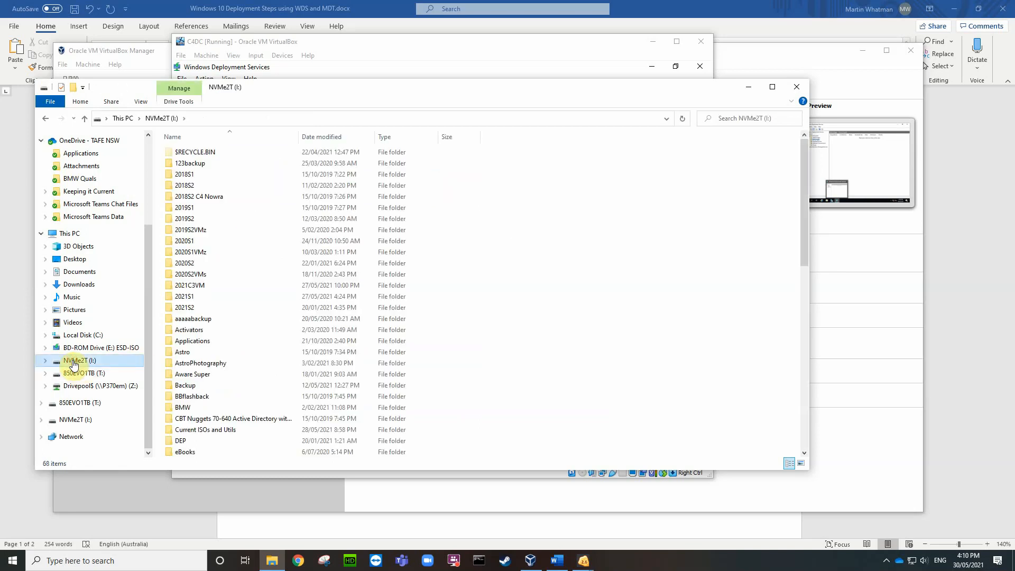
double_click(73, 361)
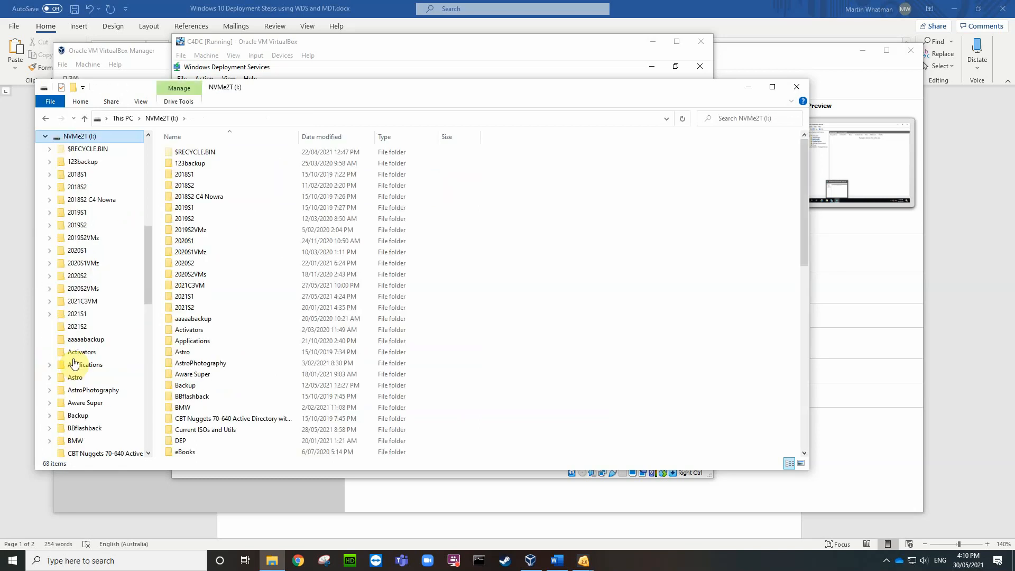
scroll(207, 347, "down", 4)
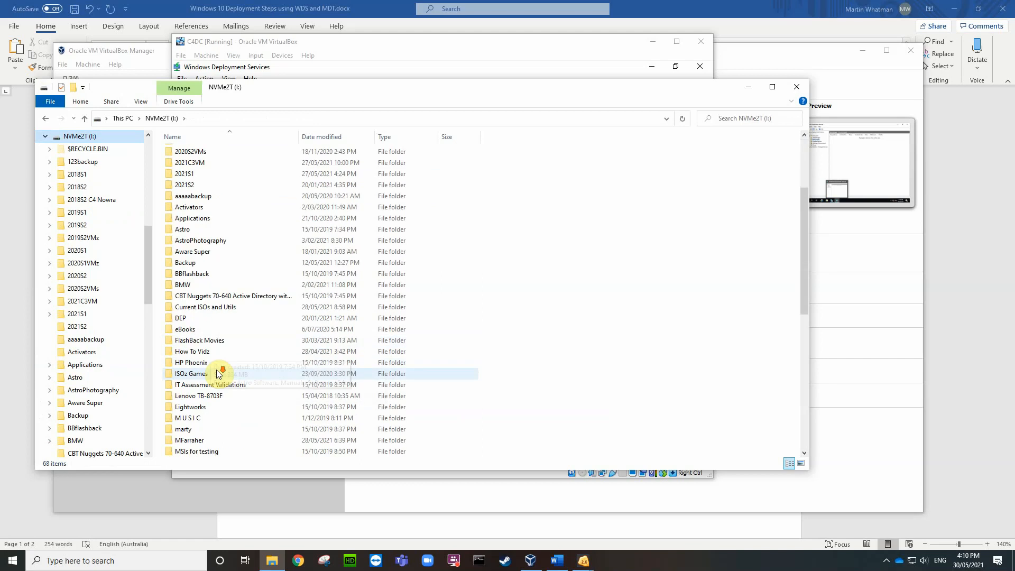
double_click(218, 310)
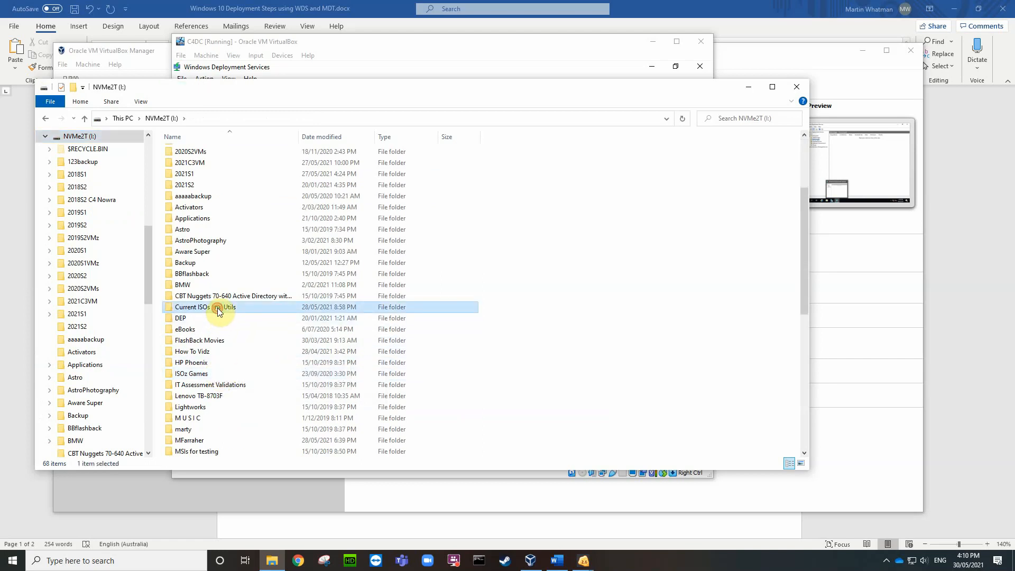
scroll(229, 381, "down", 5)
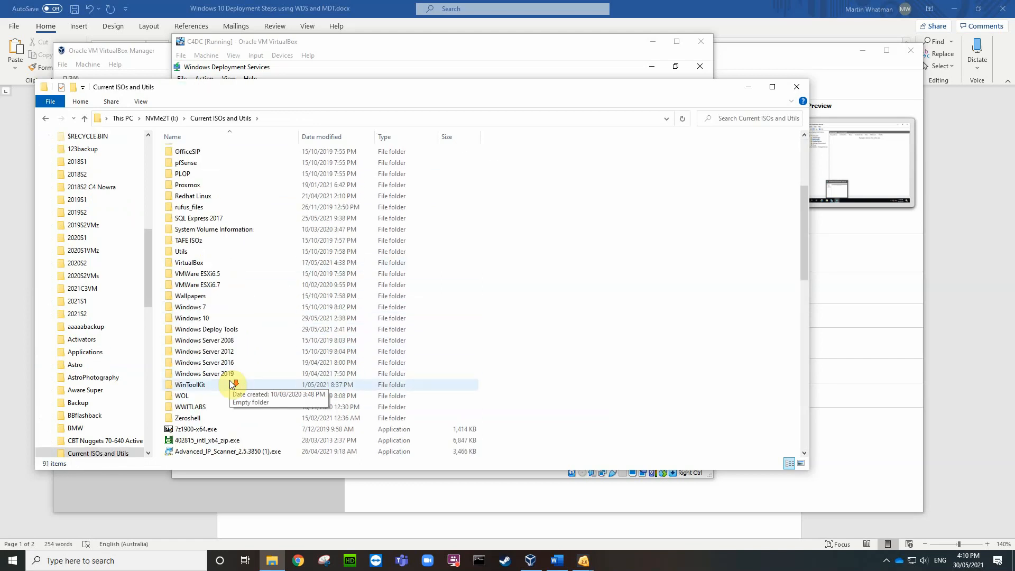
double_click(208, 319)
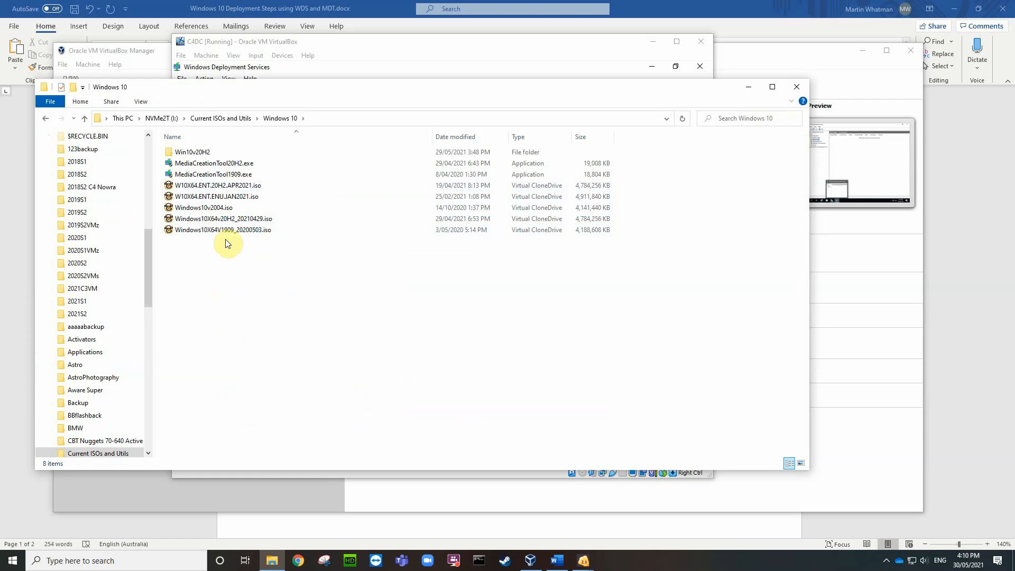
left_click(232, 188)
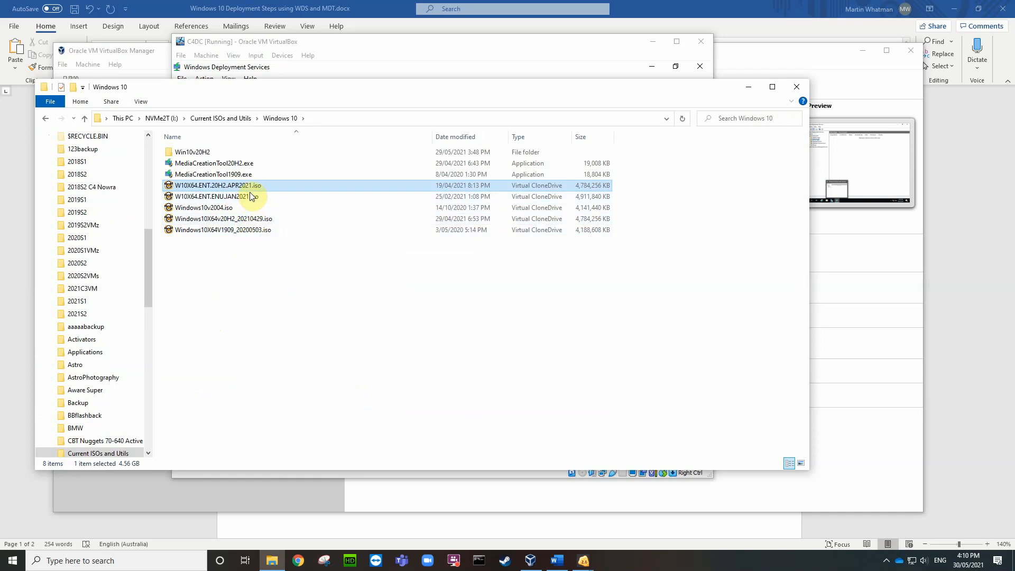
left_click(222, 220)
right_click(221, 221)
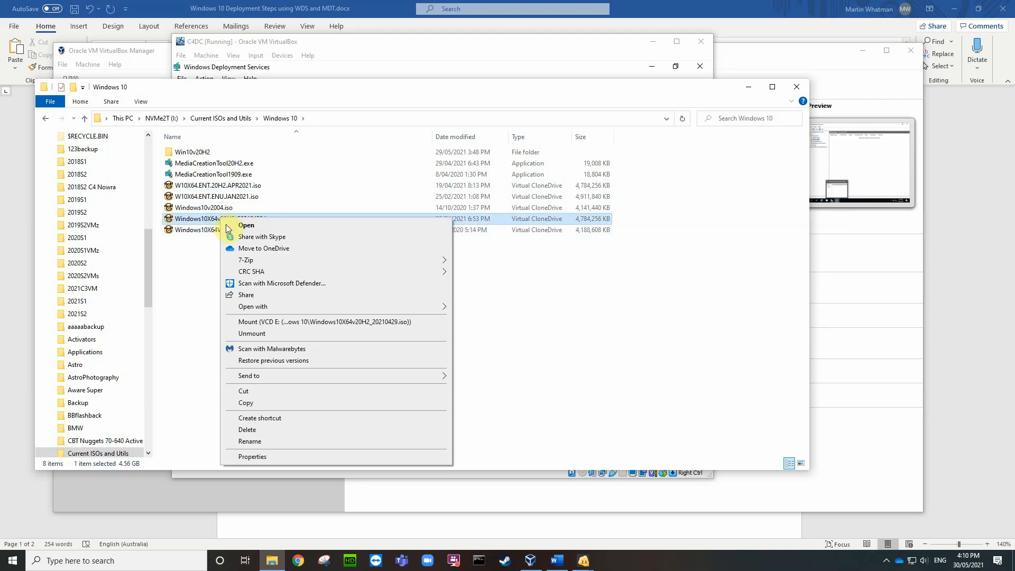
left_click(254, 402)
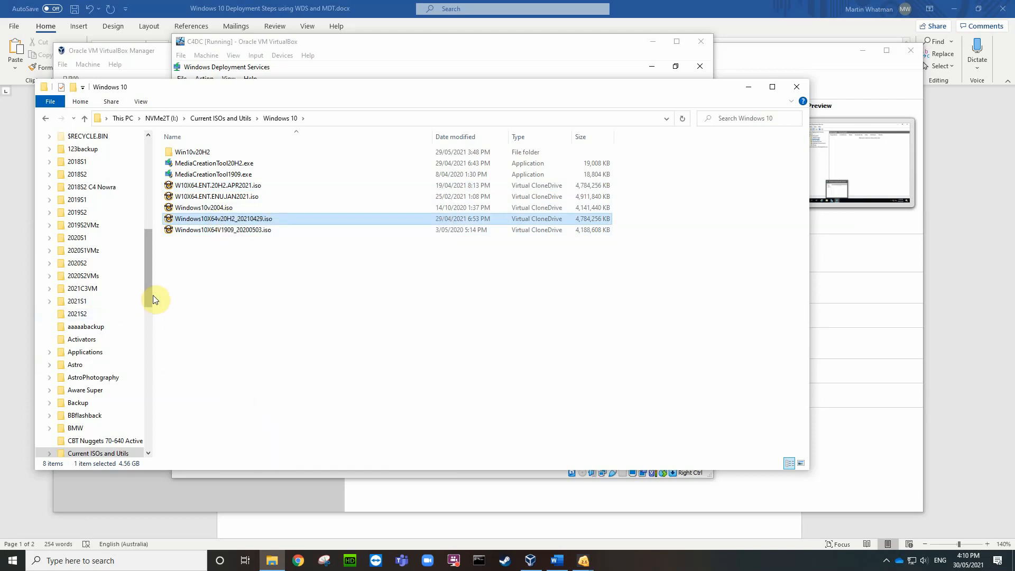
left_click_drag(147, 297, 154, 442)
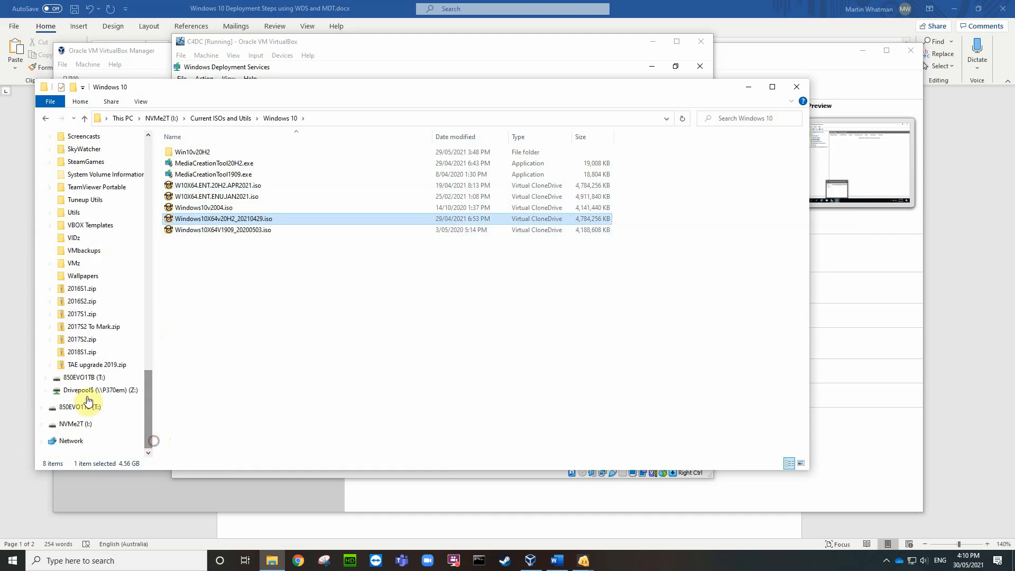
Step: Paste the ISO into T:\Current ISOs and Utils\Windows 10
left_click(46, 377)
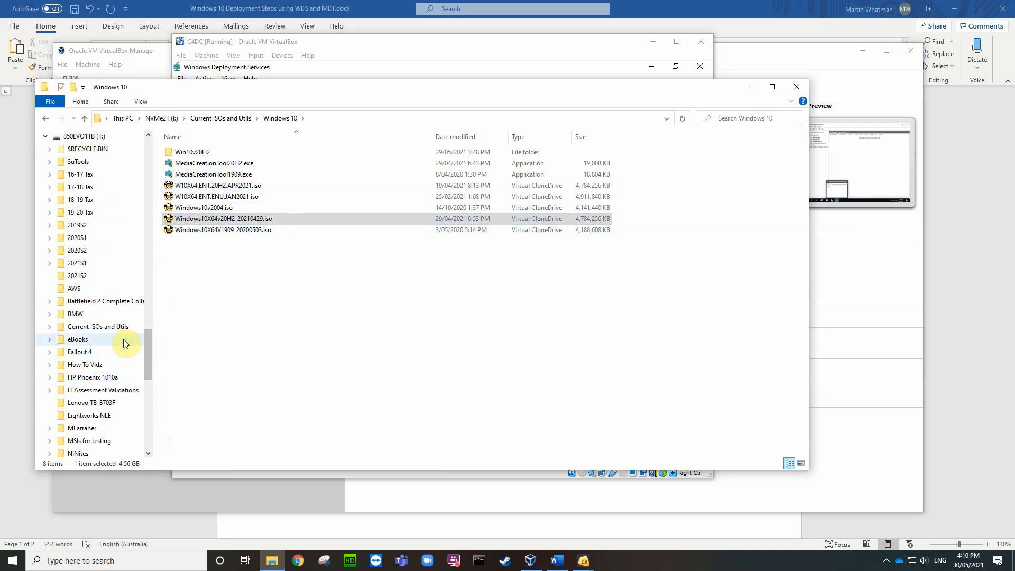
left_click(106, 327)
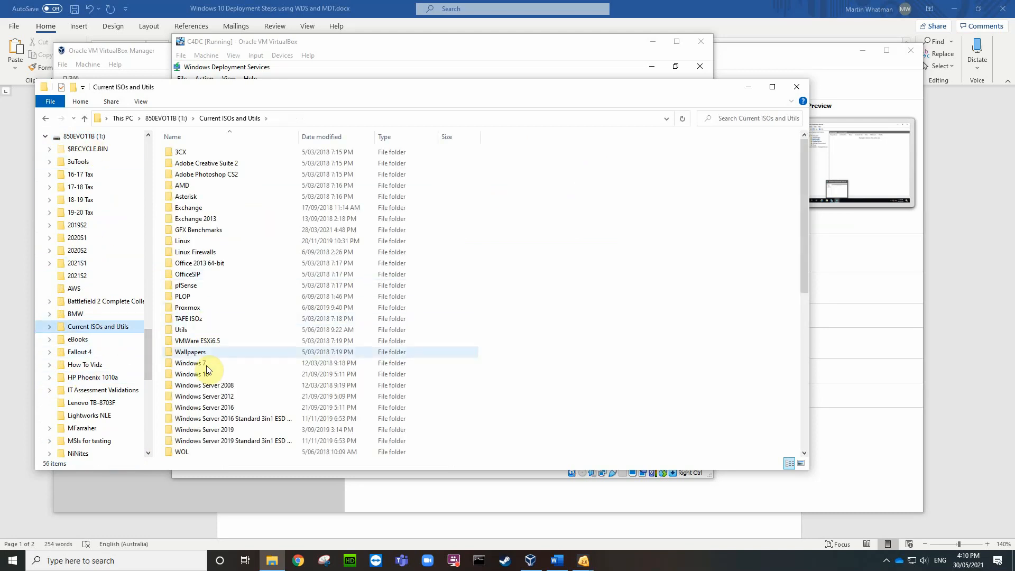
double_click(210, 375)
right_click(235, 257)
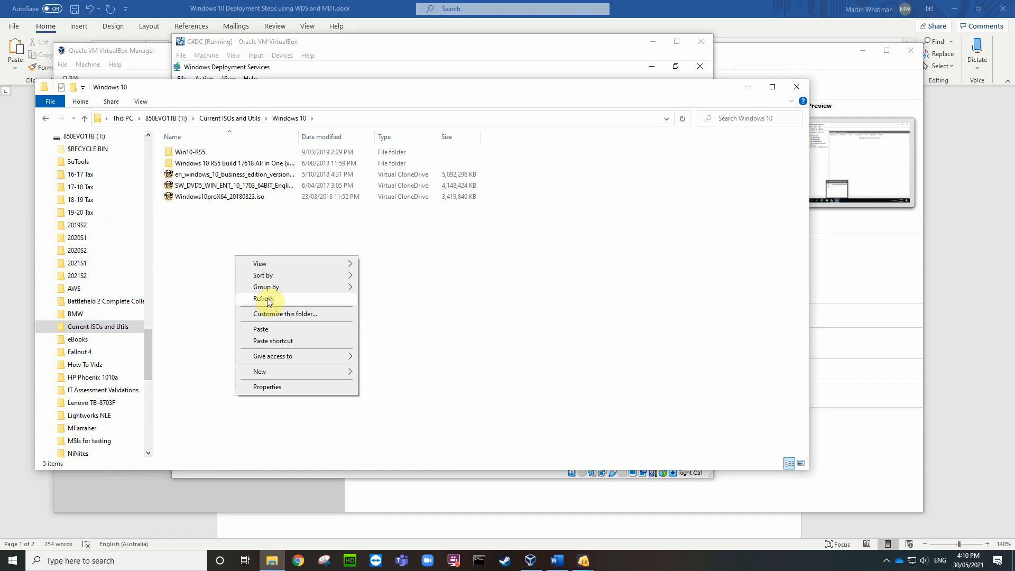
left_click(269, 333)
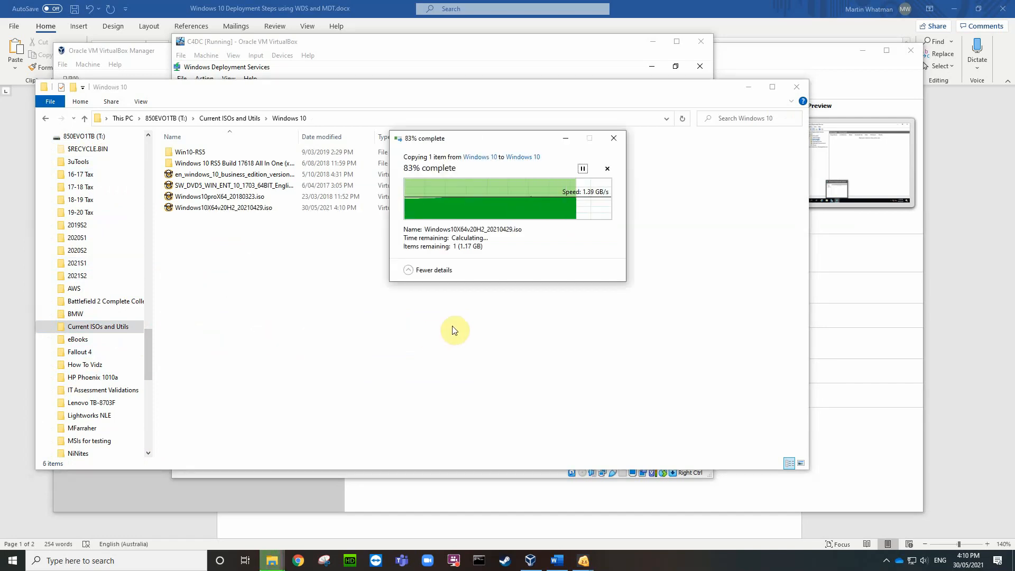
left_click(277, 273)
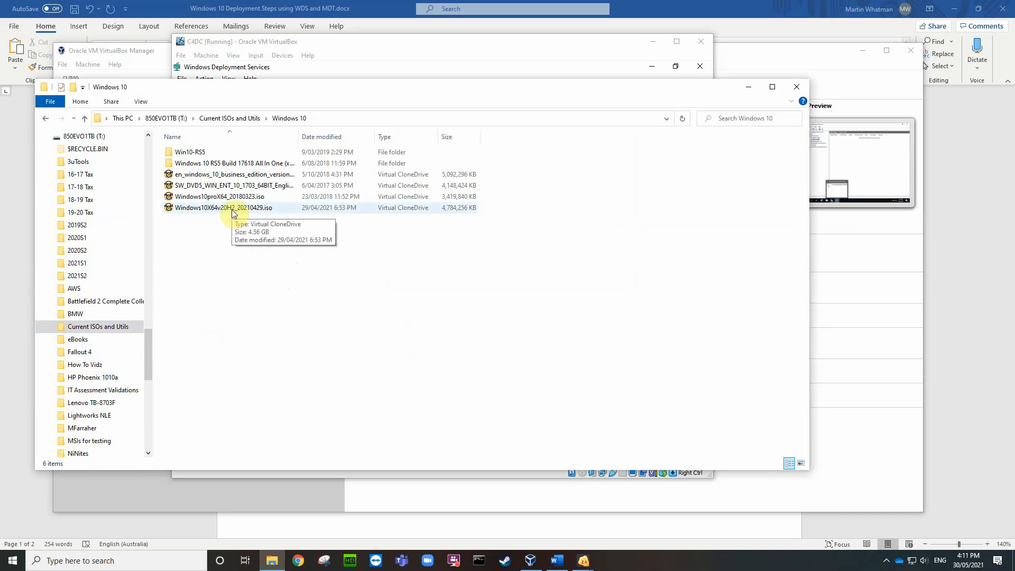
Step: Create a folder named Win10proX64 20H2 in the T: drive's Windows 10 folder
right_click(202, 252)
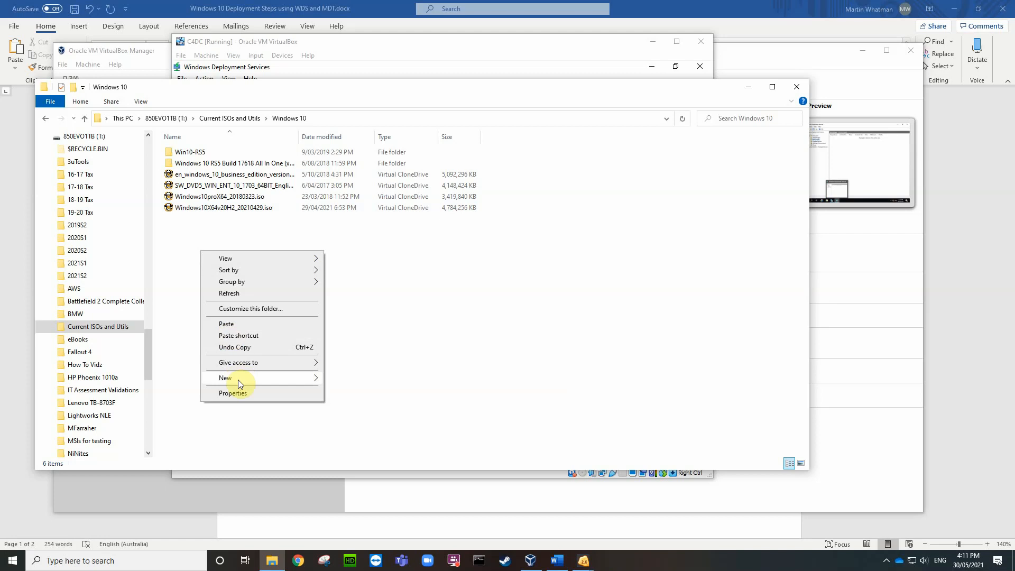
mouse_move(280, 380)
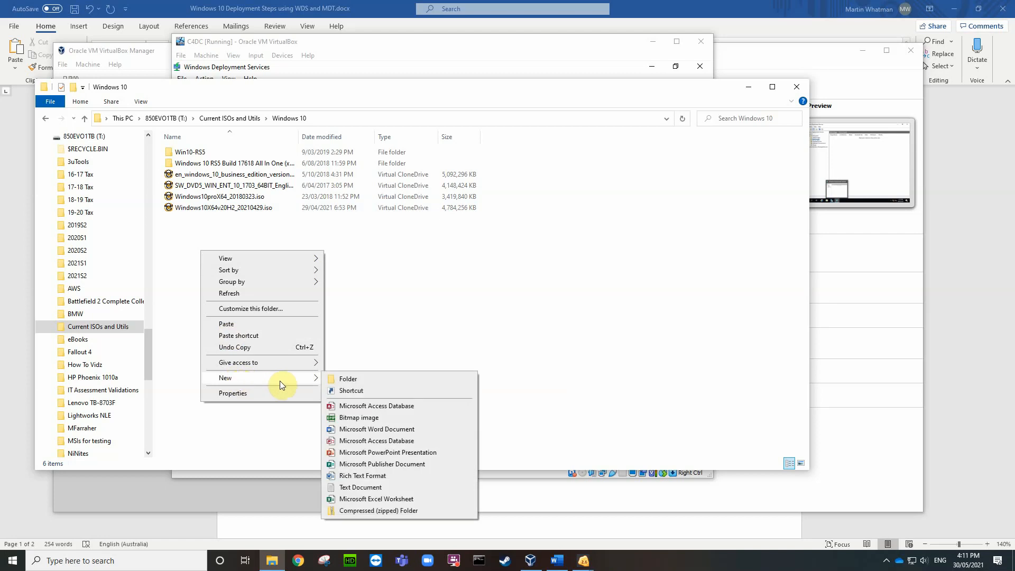
left_click(349, 380)
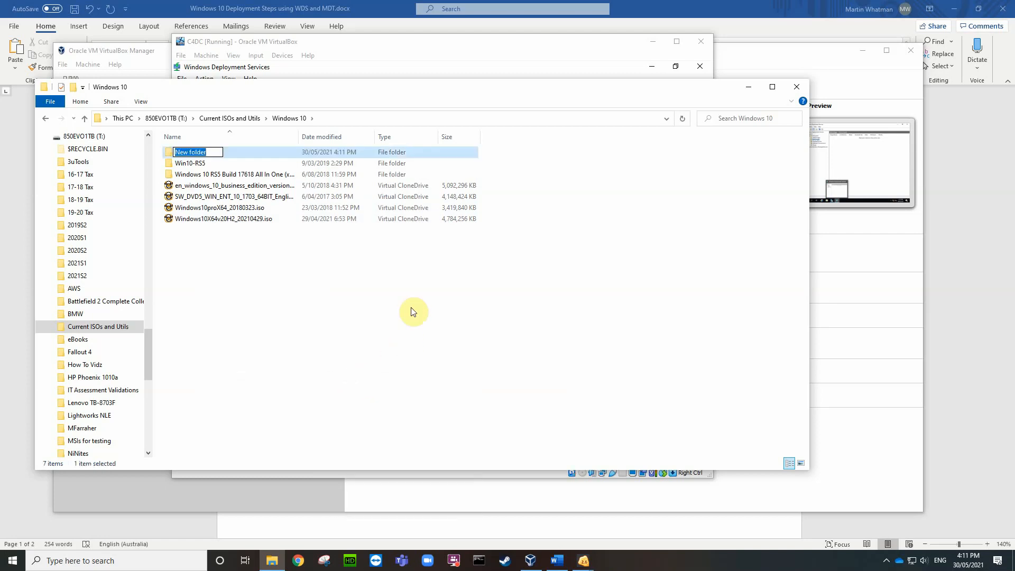
type("Win10proX64 20H2")
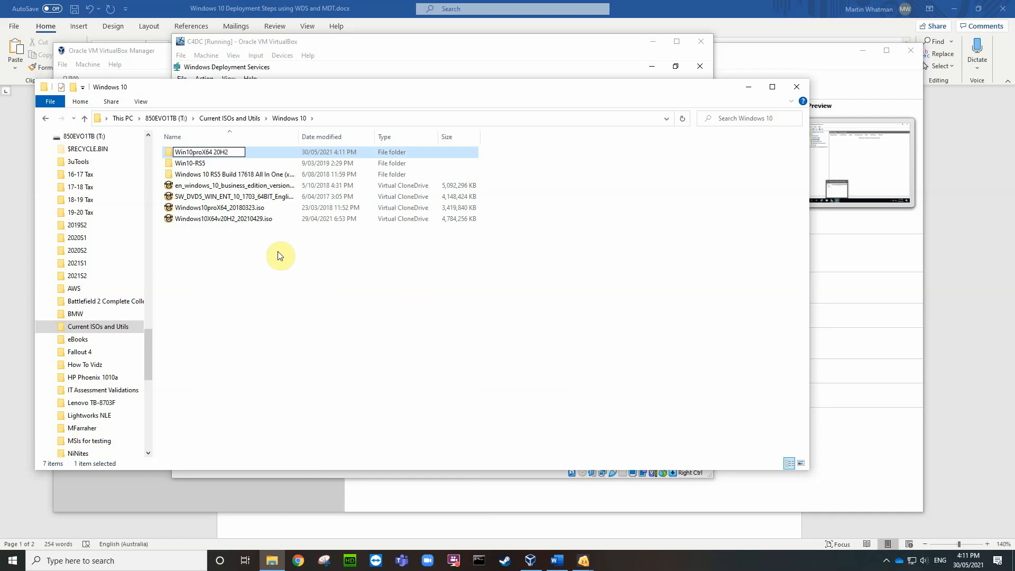
key("Return")
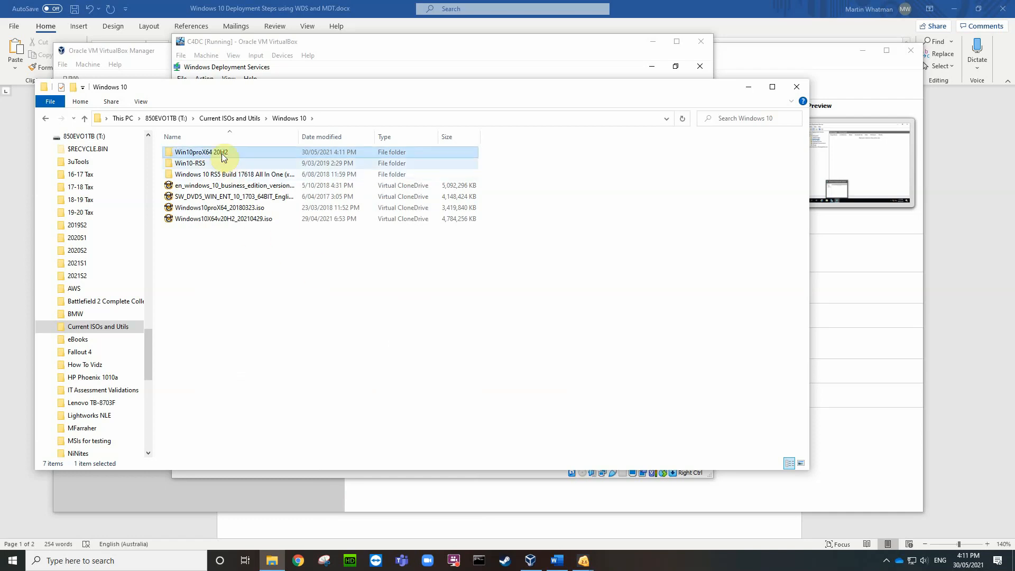
Step: Open the 20H2 ISO in 7-Zip, select all eight items, and extract them into Win10proX64 20H2
right_click(243, 220)
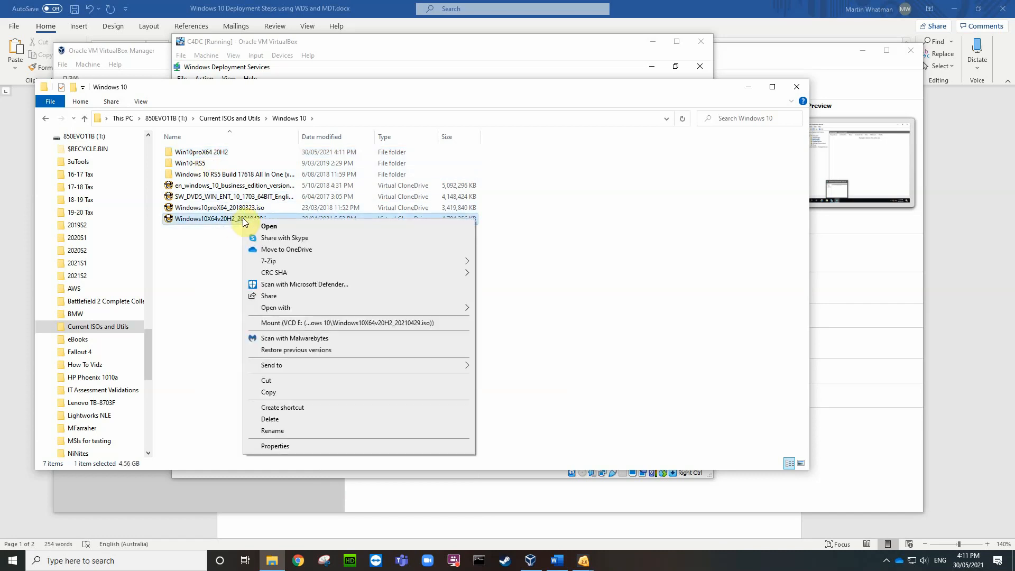
mouse_move(279, 308)
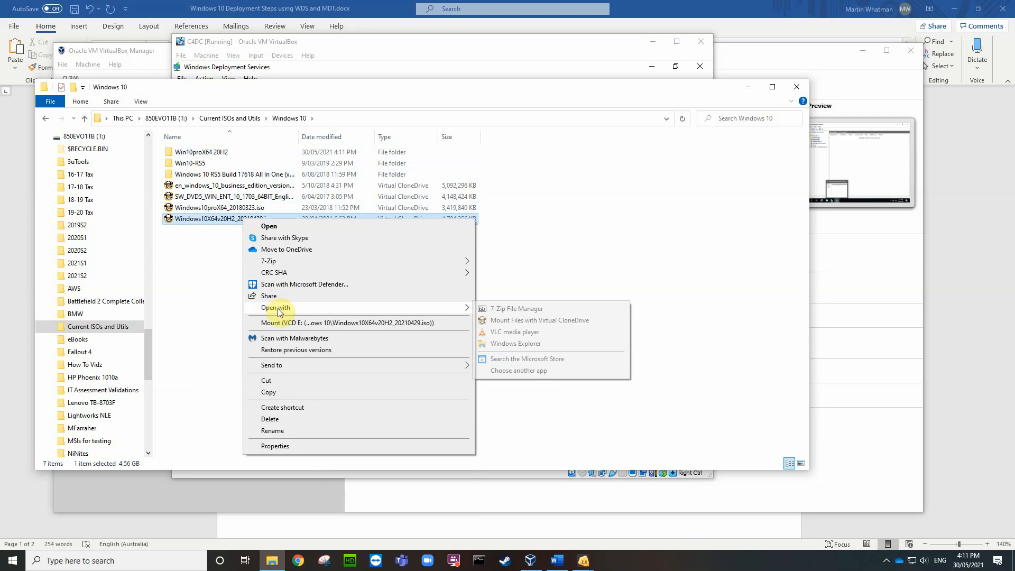
left_click(513, 311)
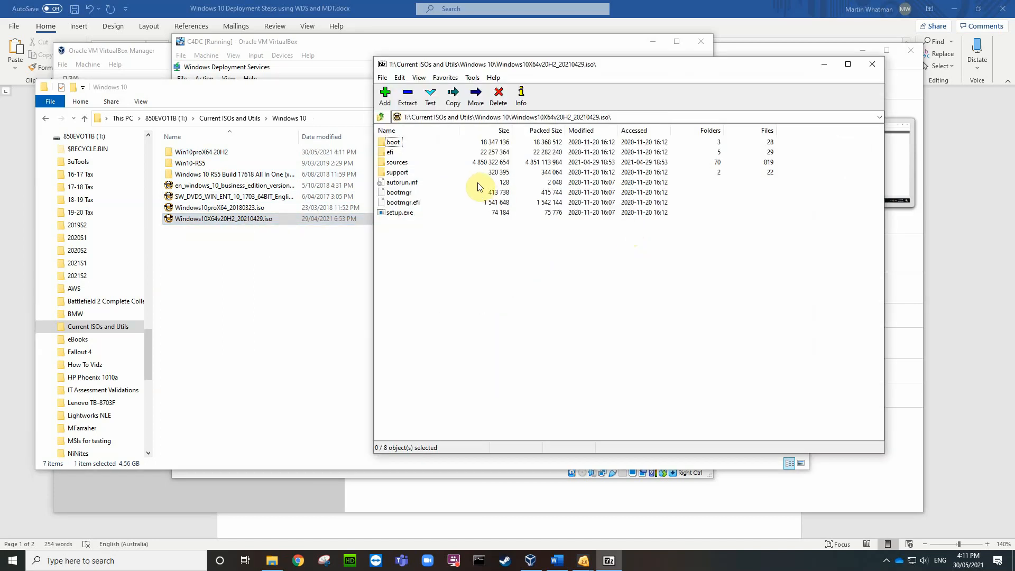
left_click_drag(443, 227, 388, 145)
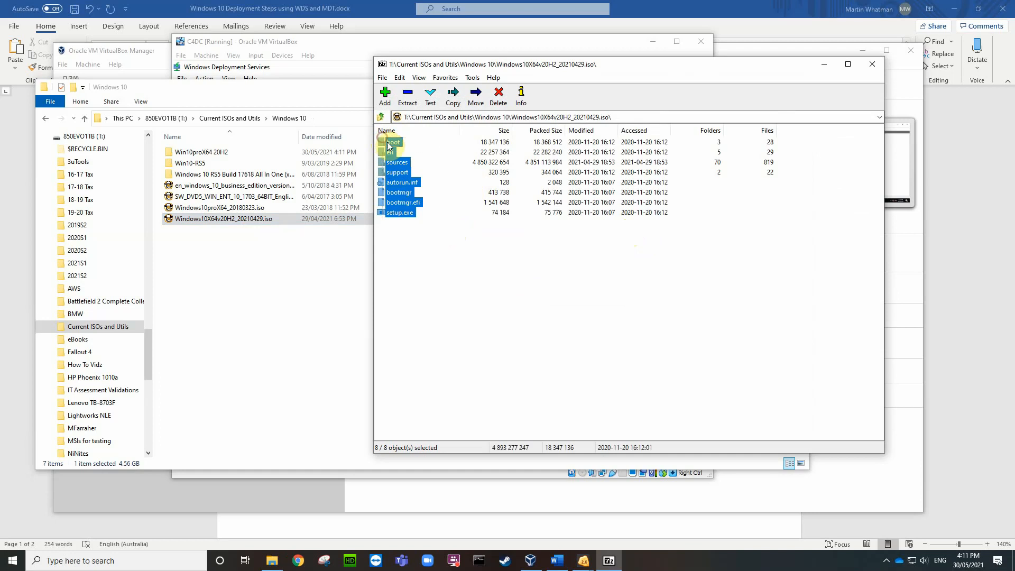
left_click(408, 94)
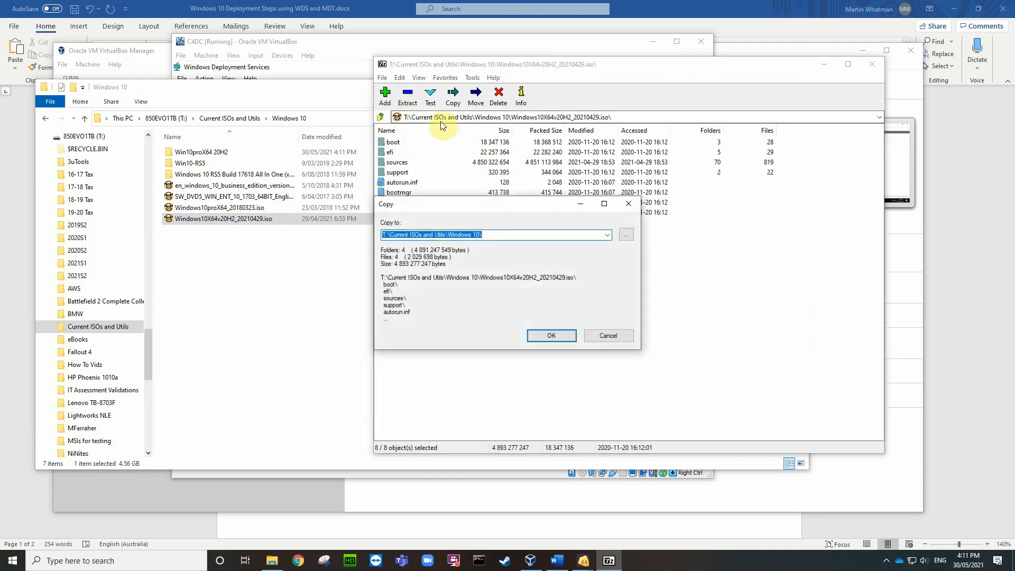
left_click(627, 236)
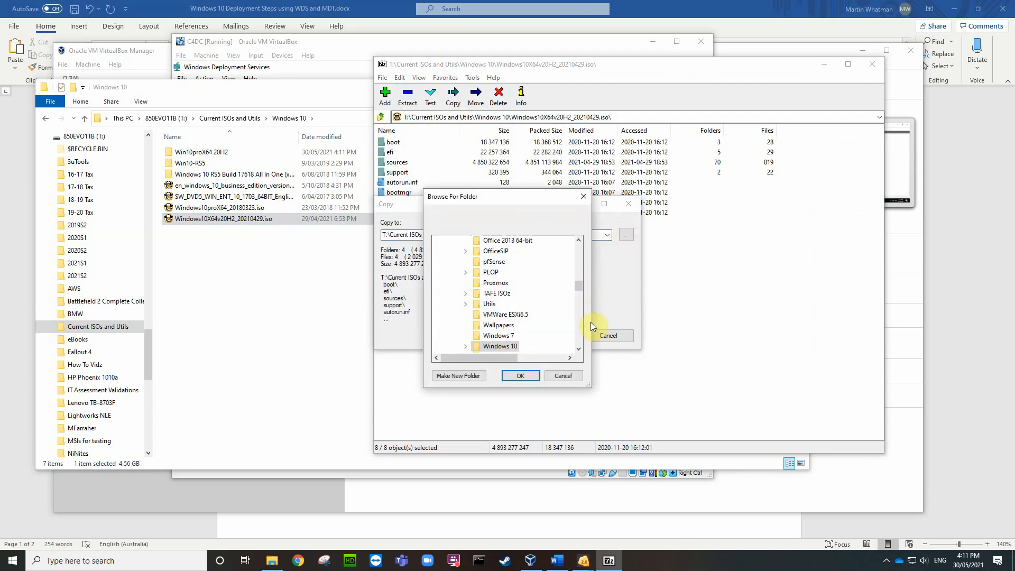
double_click(501, 346)
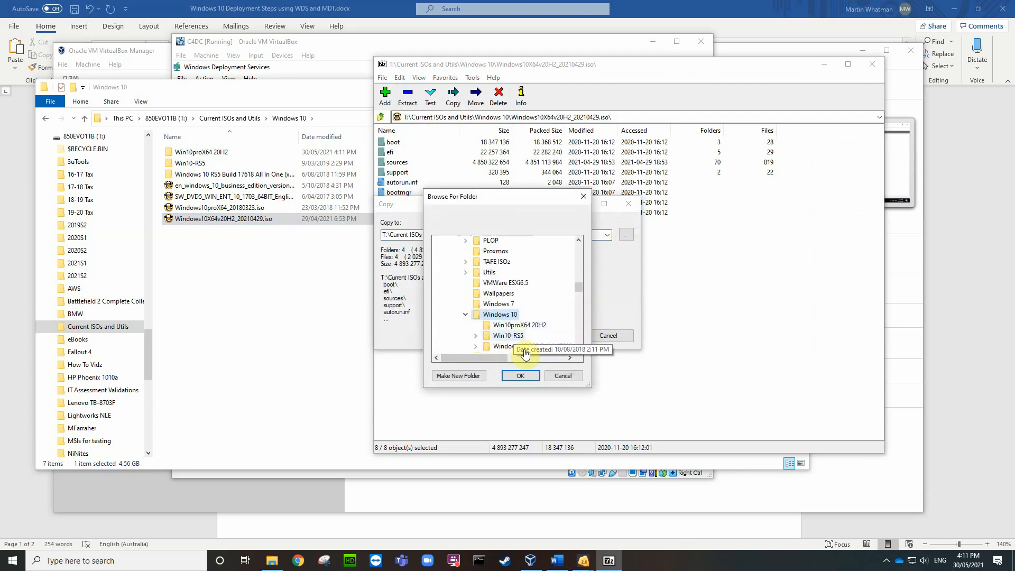
left_click(521, 326)
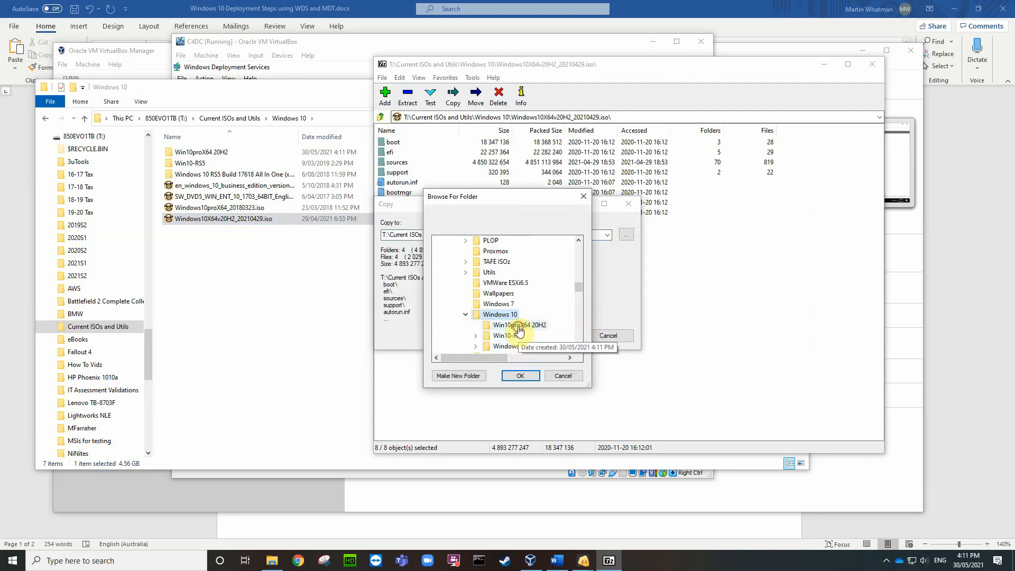
left_click(521, 375)
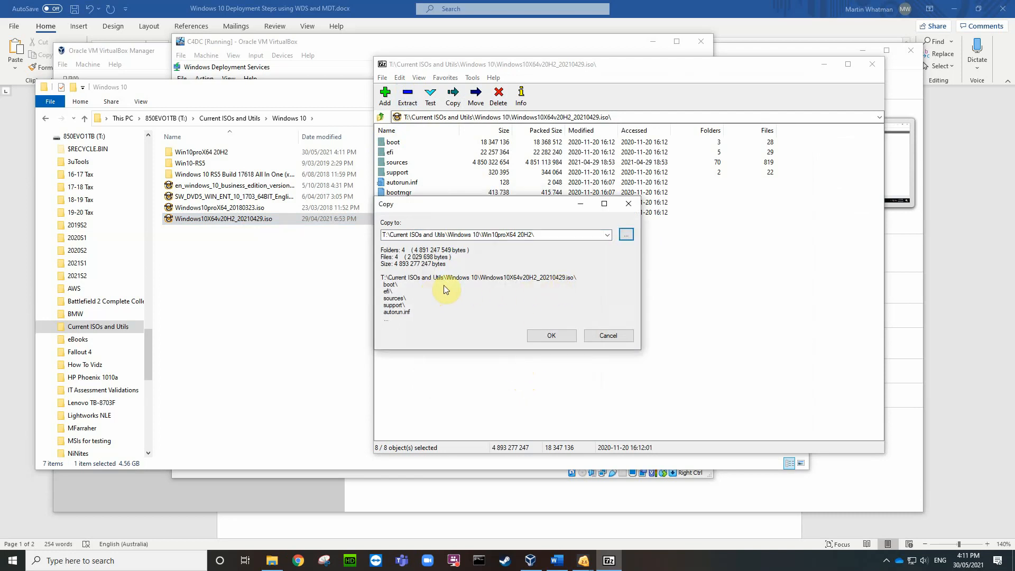
left_click(550, 335)
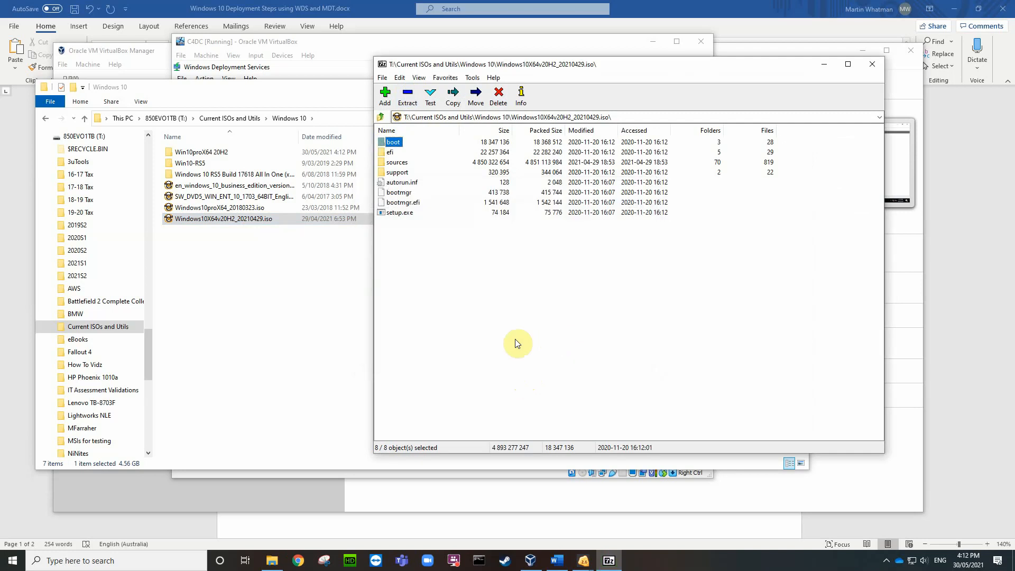
Step: Open the Win10proX64 20H2 folder and close the 7-Zip archive window
left_click(196, 155)
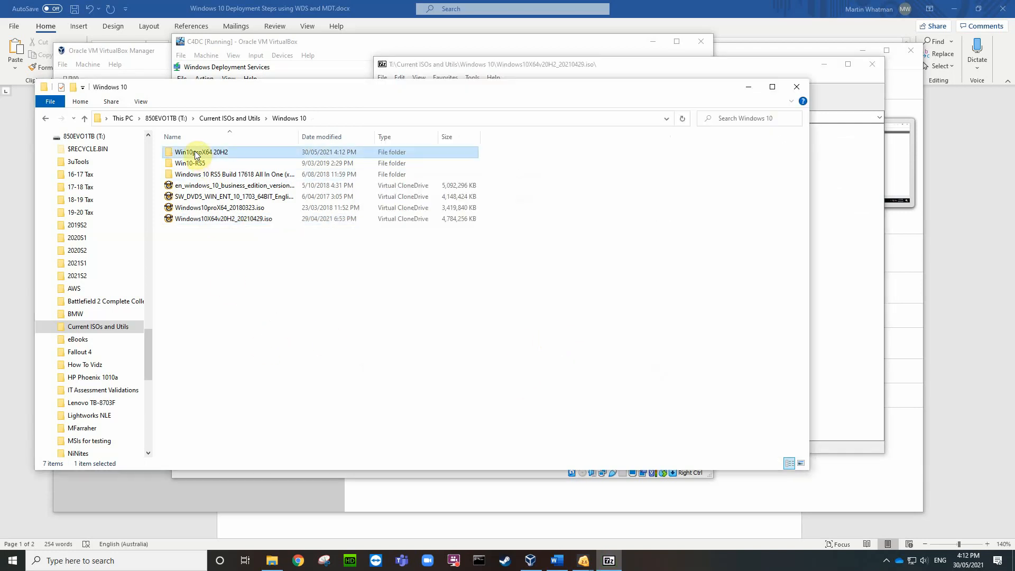
double_click(196, 153)
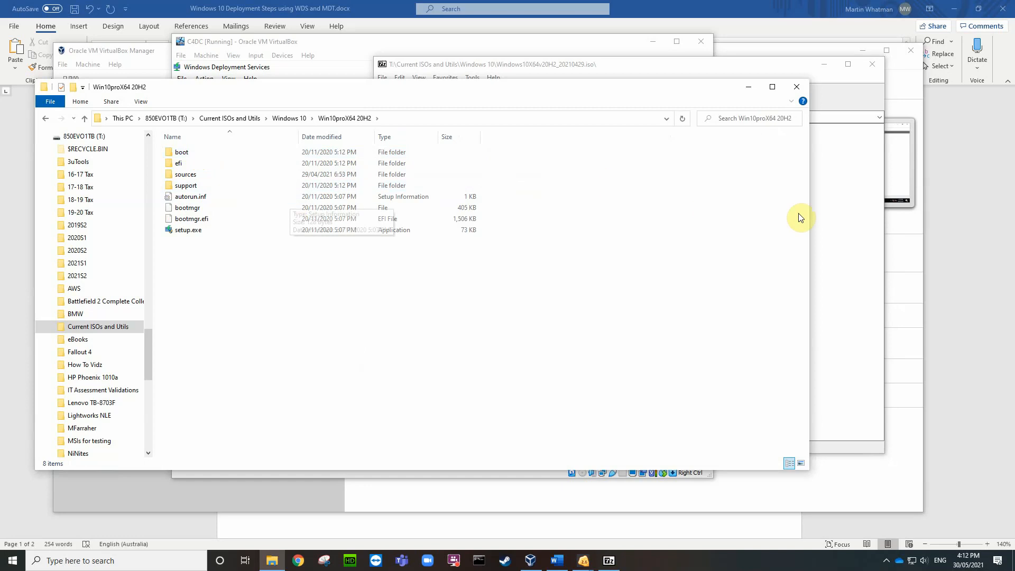
left_click(850, 203)
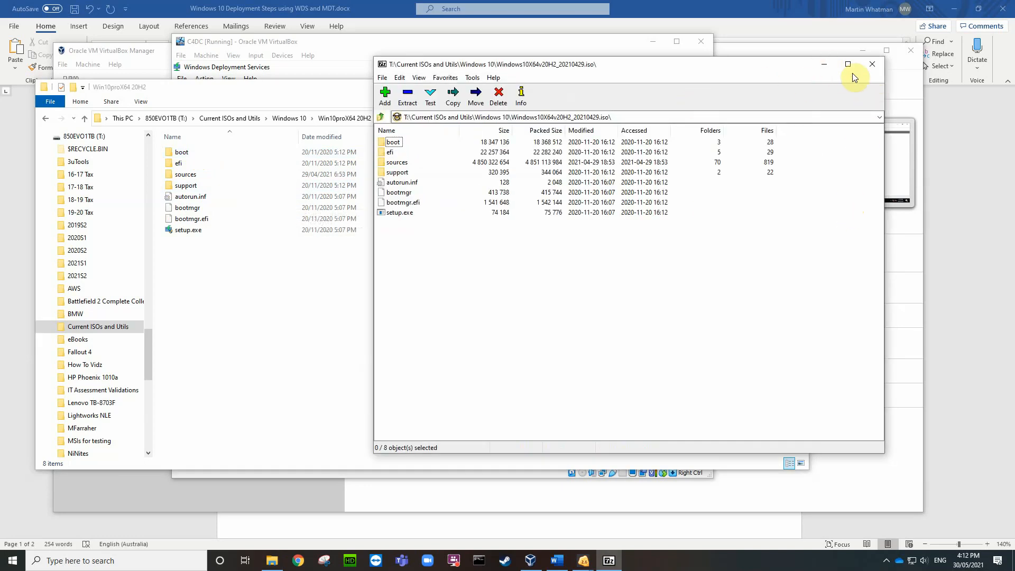
left_click(874, 66)
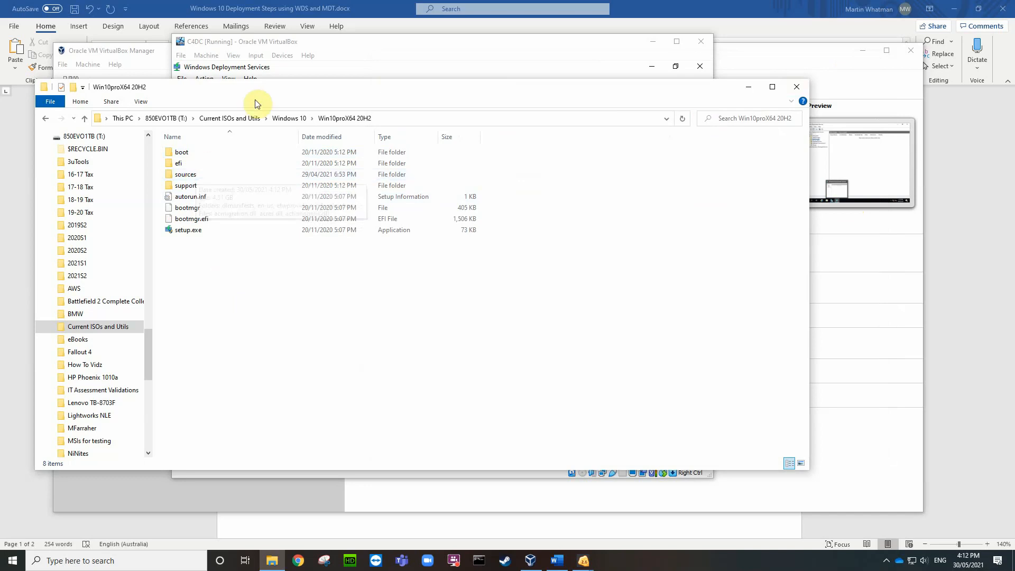
left_click_drag(269, 90, 327, 160)
Step: Open the sources folder, sort its files by type then name, and select boot.wim
double_click(244, 246)
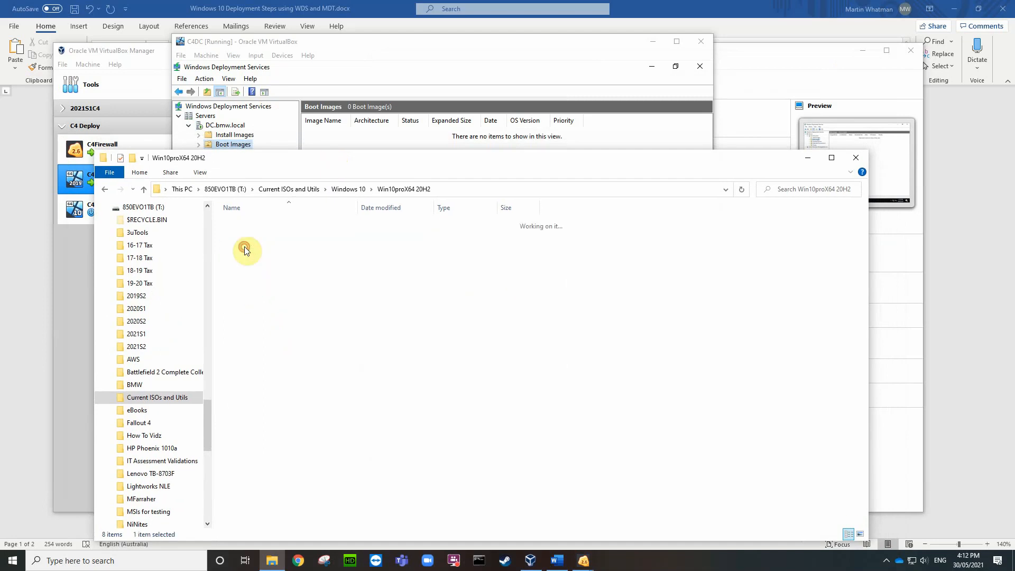
scroll(363, 324, "down", 7)
scroll(363, 325, "up", 7)
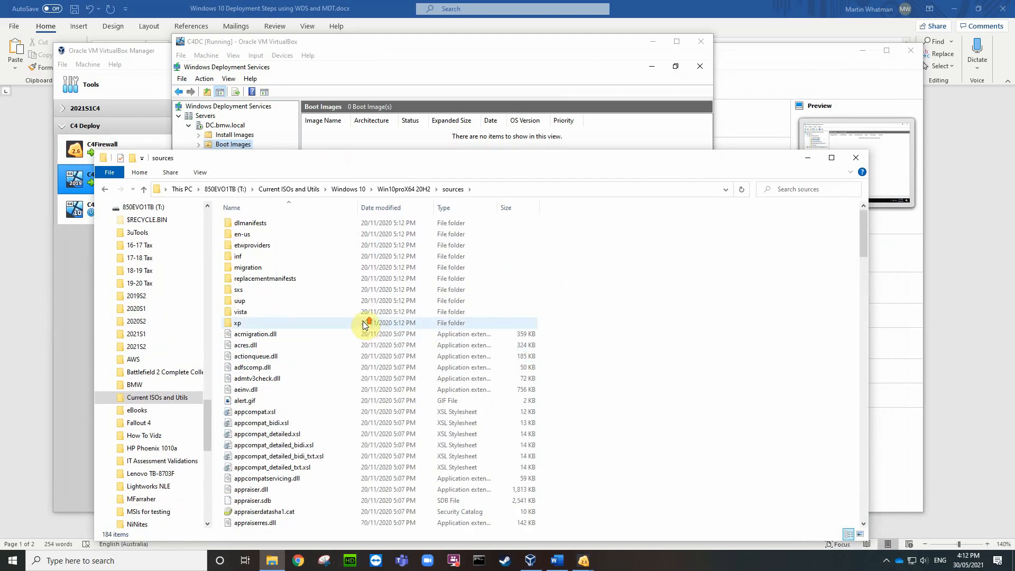
left_click(453, 208)
scroll(461, 264, "down", 8)
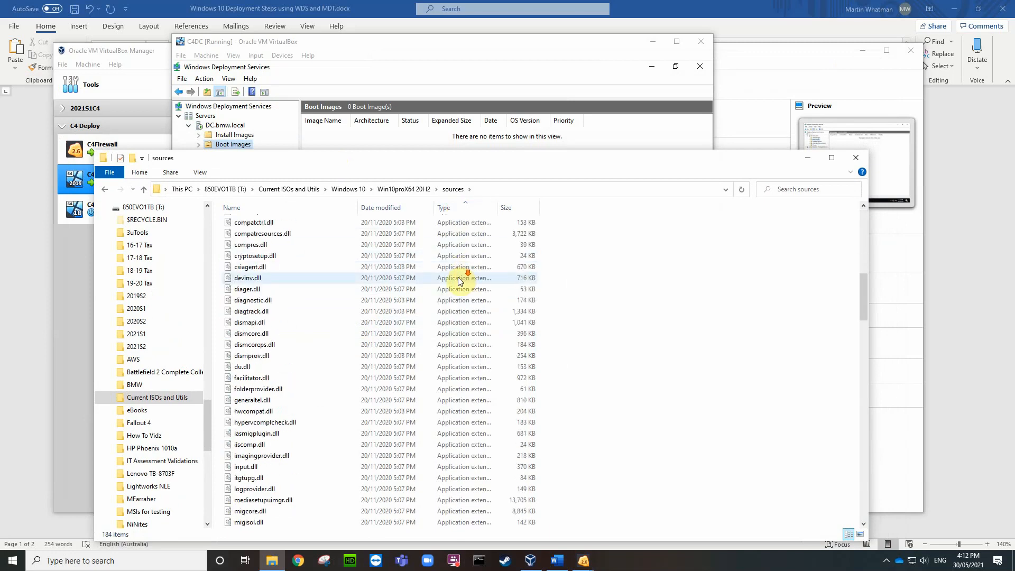
scroll(369, 308, "down", 9)
scroll(361, 305, "up", 13)
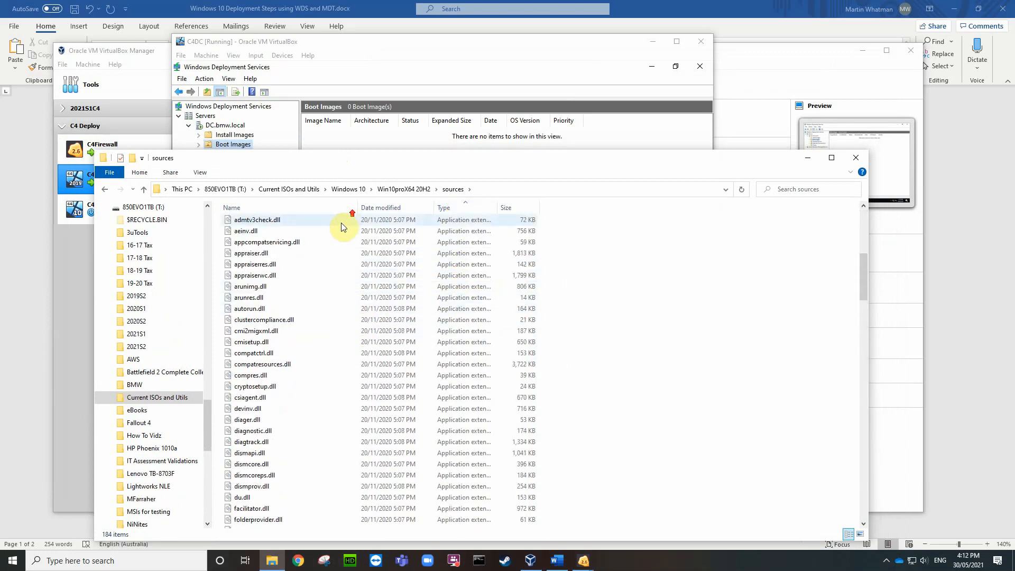
left_click(271, 208)
scroll(334, 303, "down", 1)
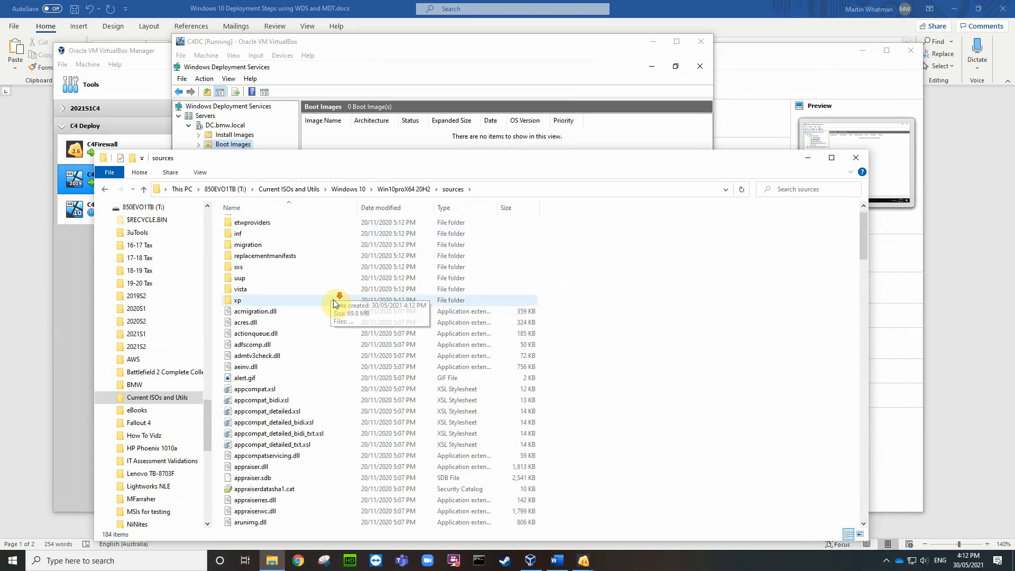
scroll(333, 302, "down", 20)
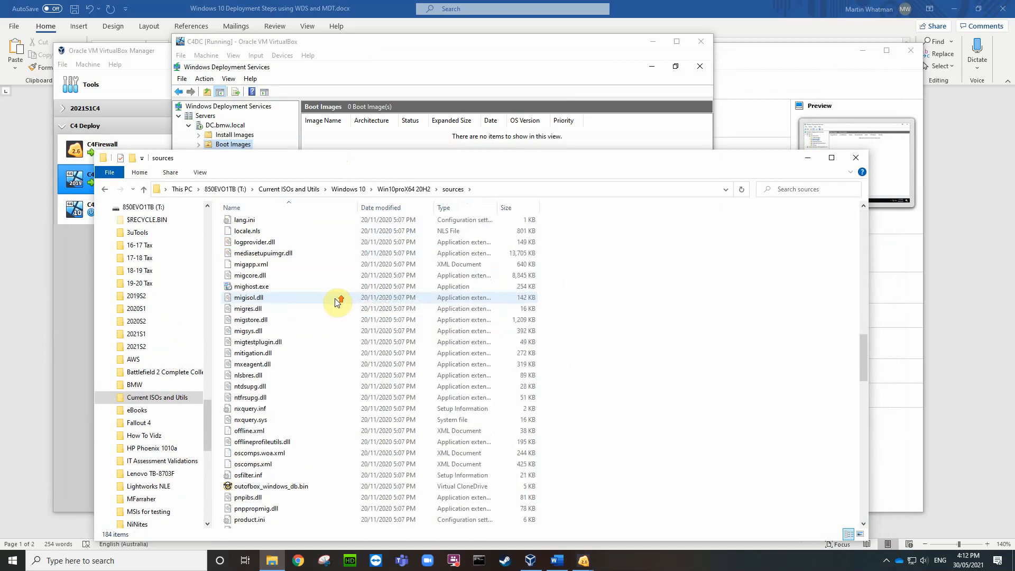
scroll(337, 301, "up", 18)
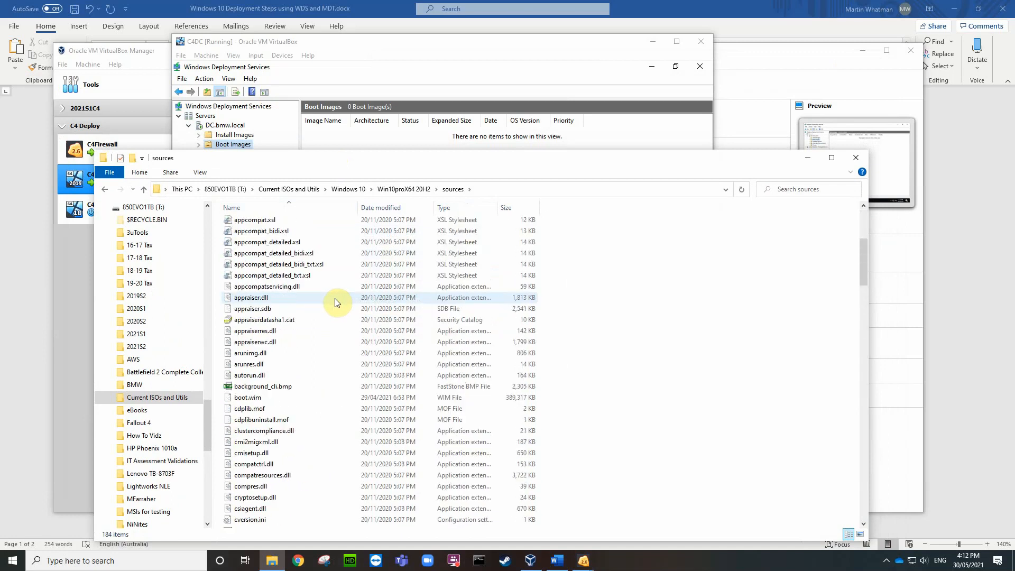
scroll(335, 302, "down", 6)
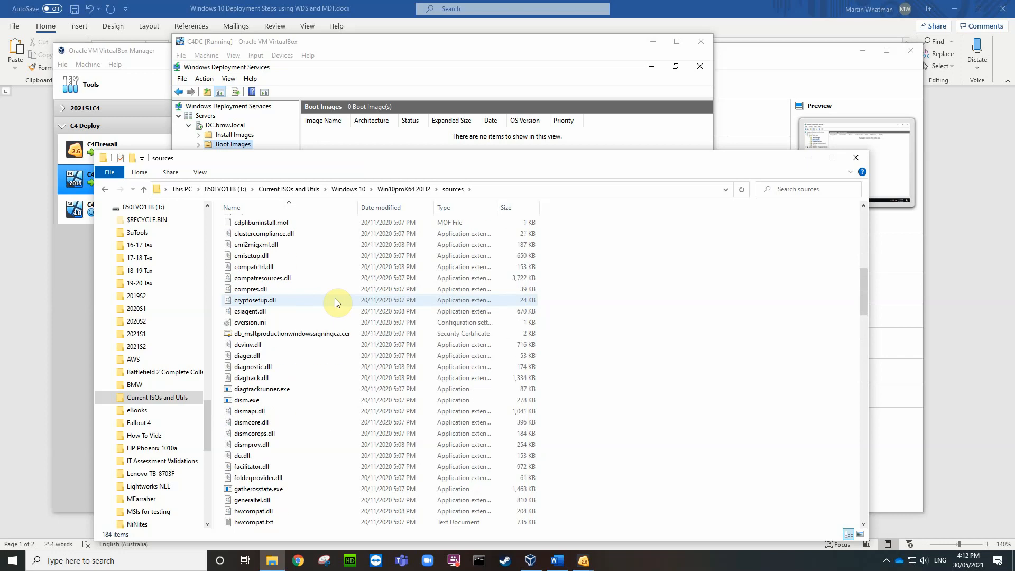
scroll(335, 302, "up", 3)
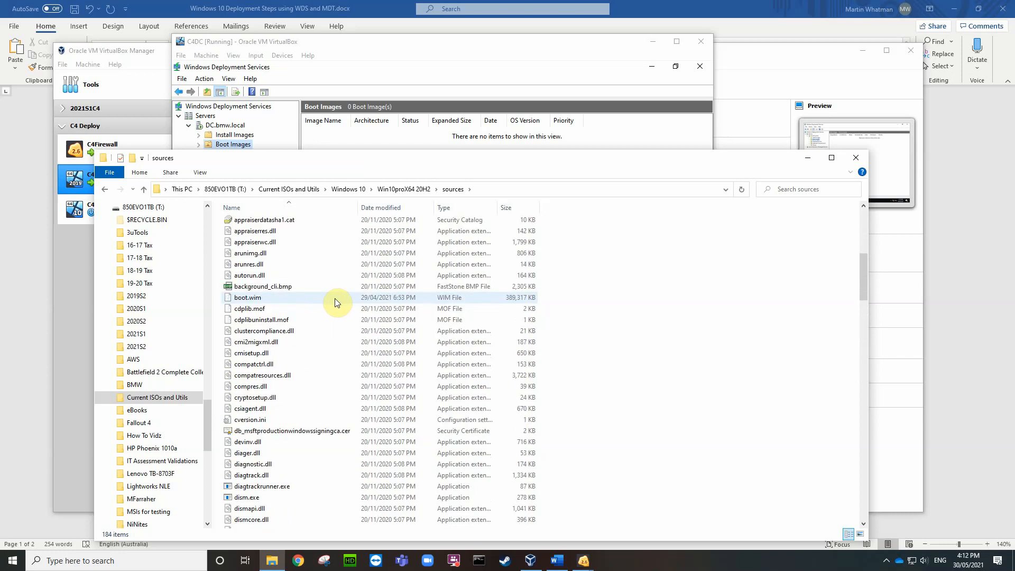
left_click(277, 297)
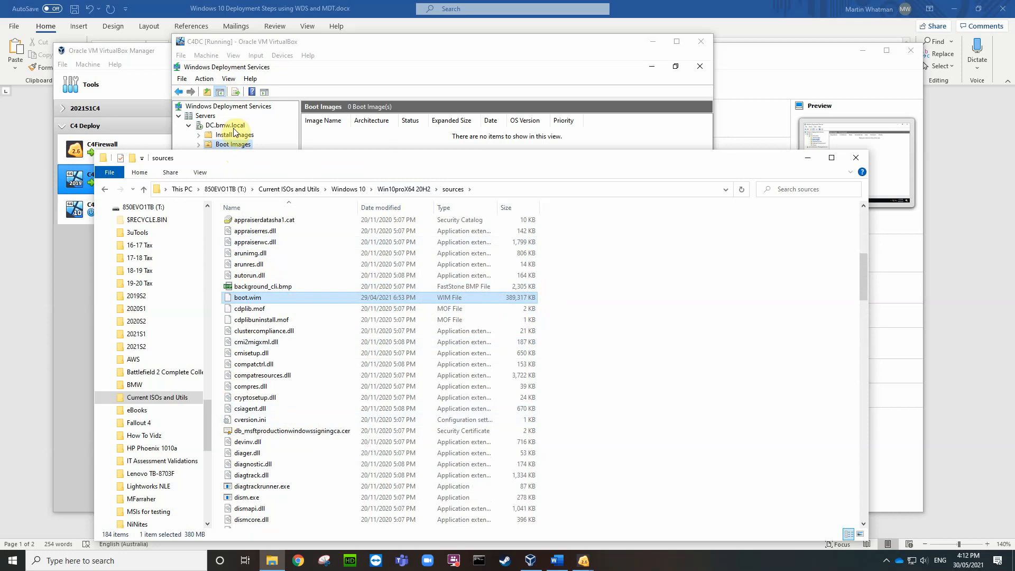
scroll(333, 444, "down", 6)
scroll(335, 447, "down", 8)
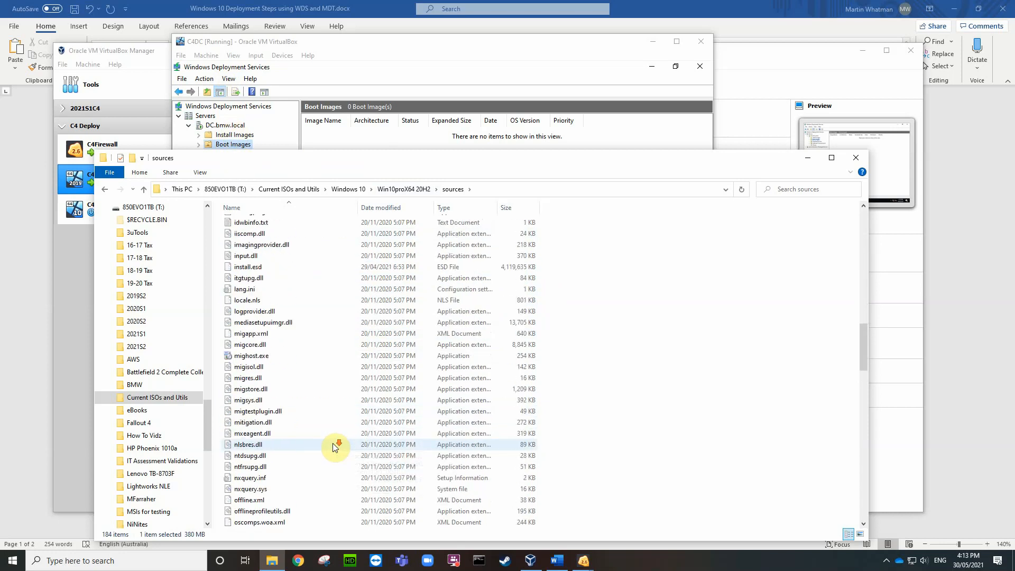
scroll(334, 447, "up", 3)
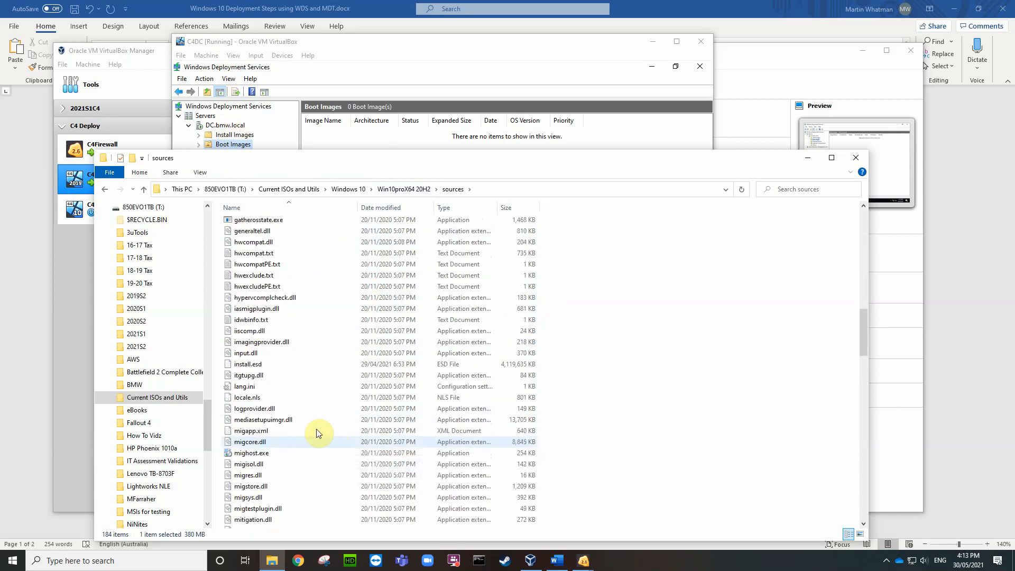
Step: Cut install.esd from sources and paste it into the root of Local Disk (C:), granting admin permission
left_click(258, 365)
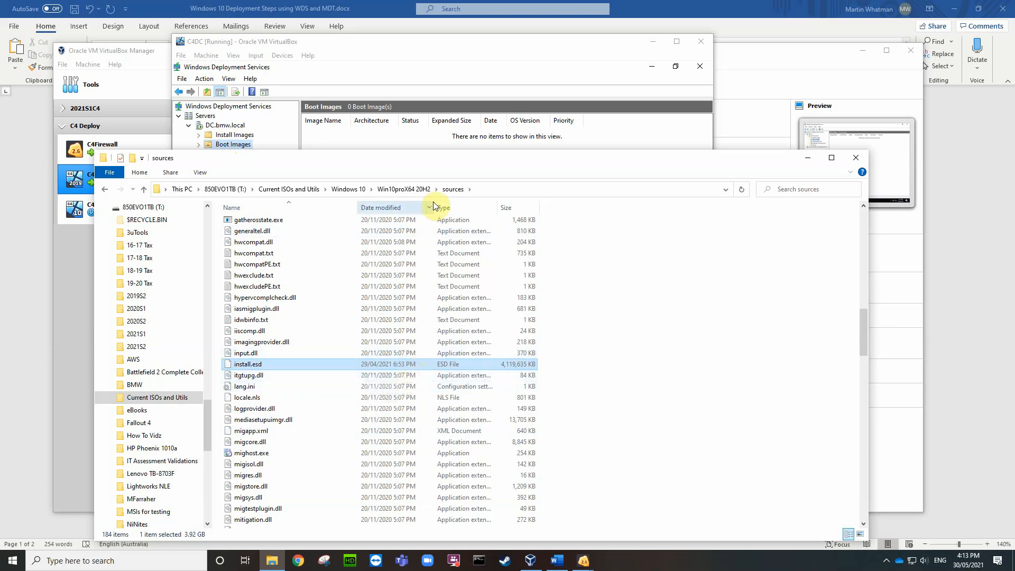
left_click_drag(471, 165, 612, 81)
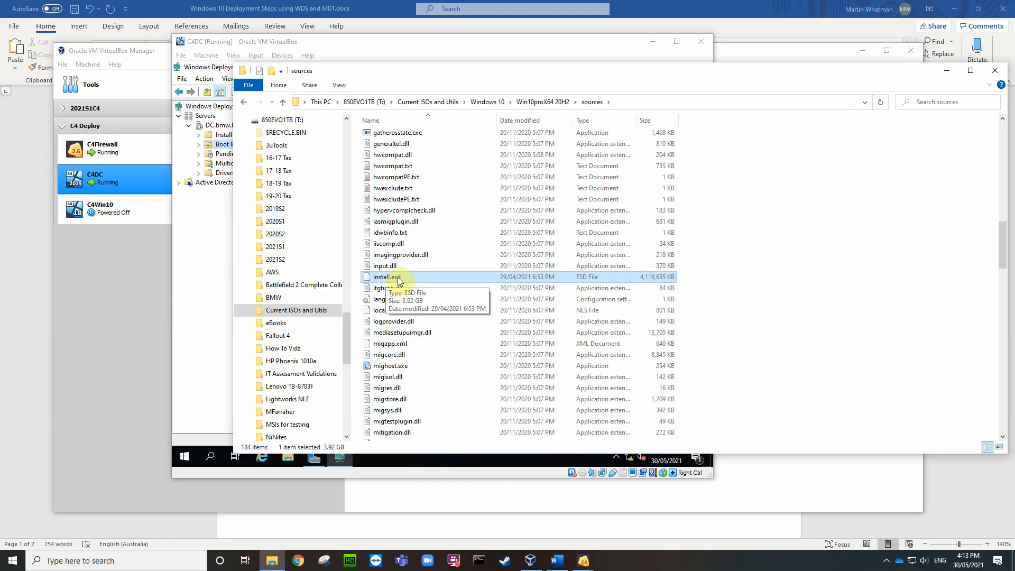
right_click(429, 281)
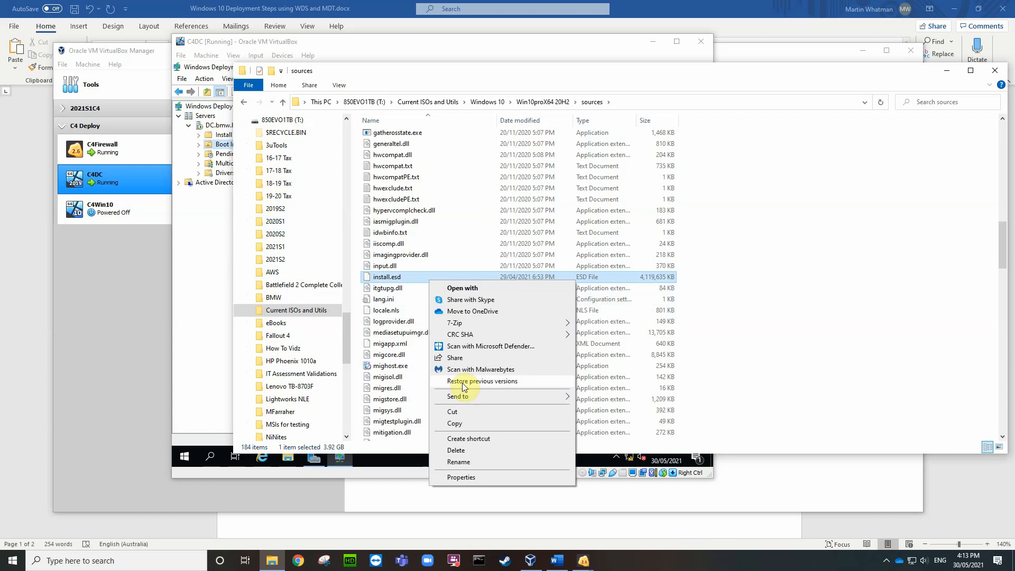
left_click(454, 412)
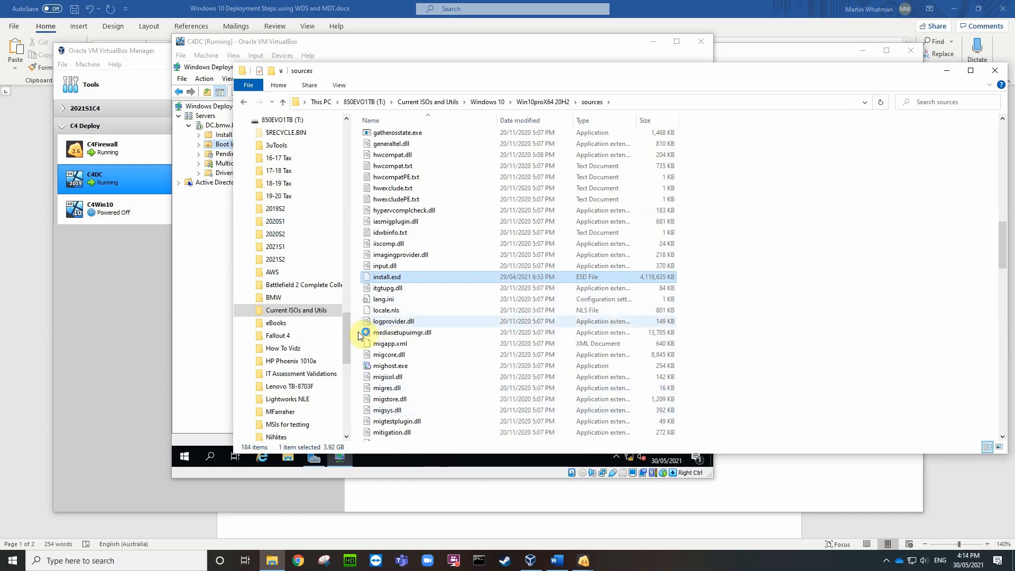
left_click_drag(348, 340, 363, 165)
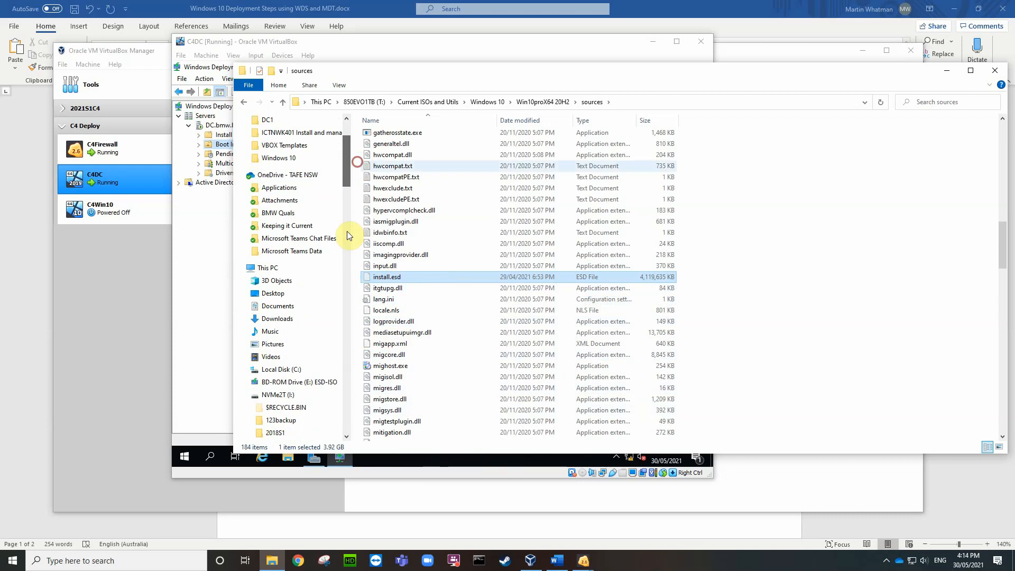
left_click(282, 369)
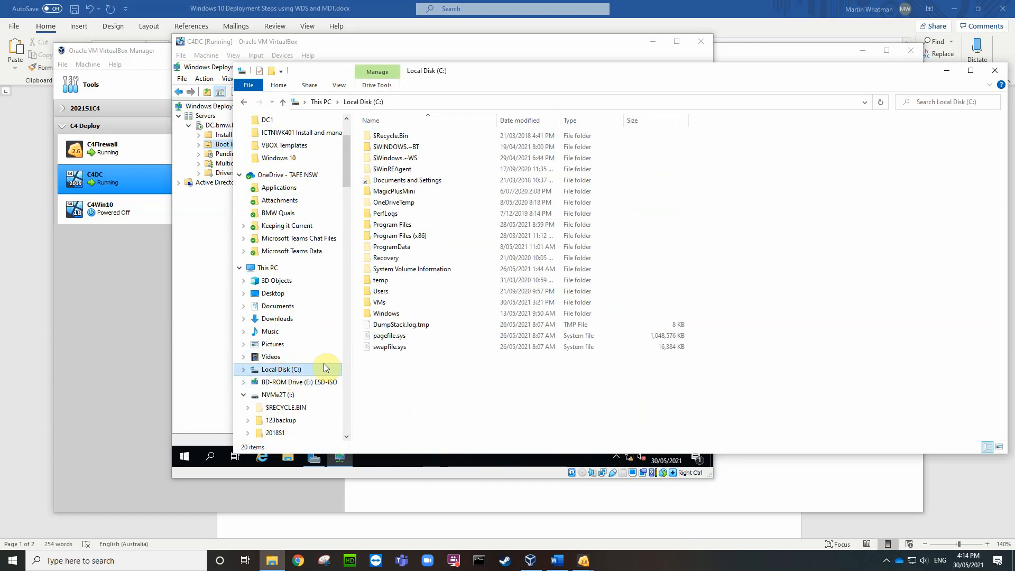
right_click(392, 378)
left_click(418, 435)
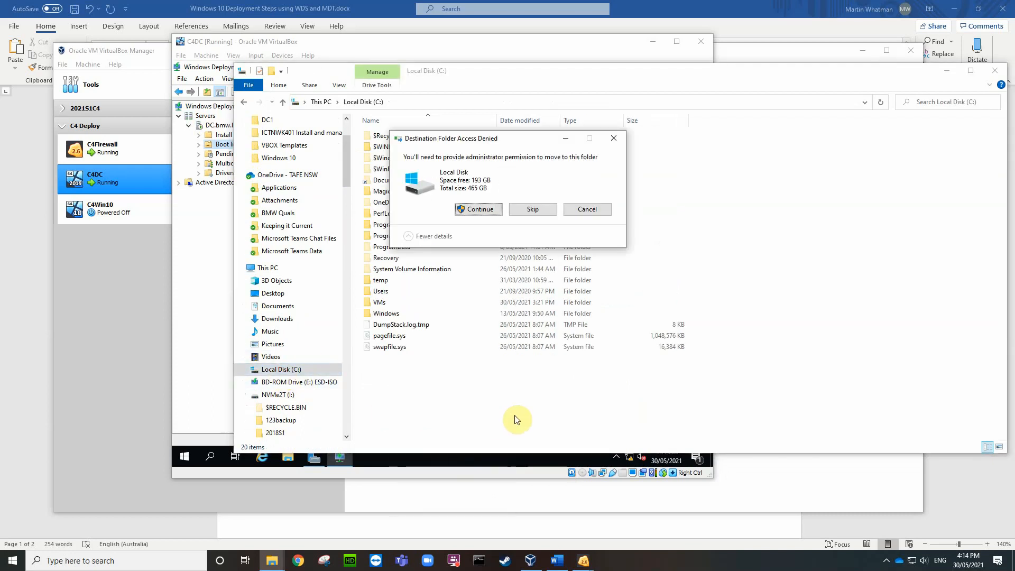
left_click(483, 210)
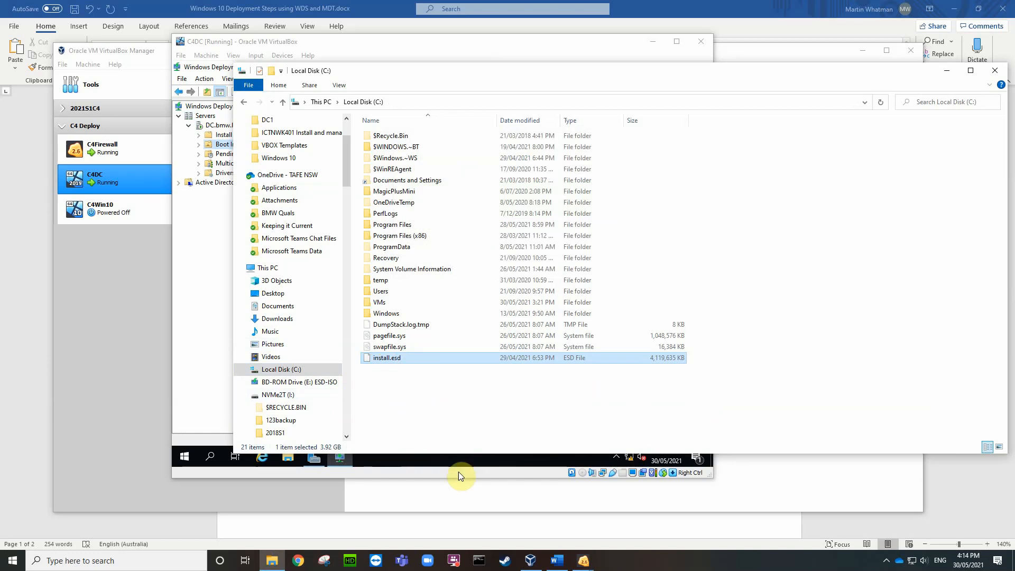
left_click(465, 527)
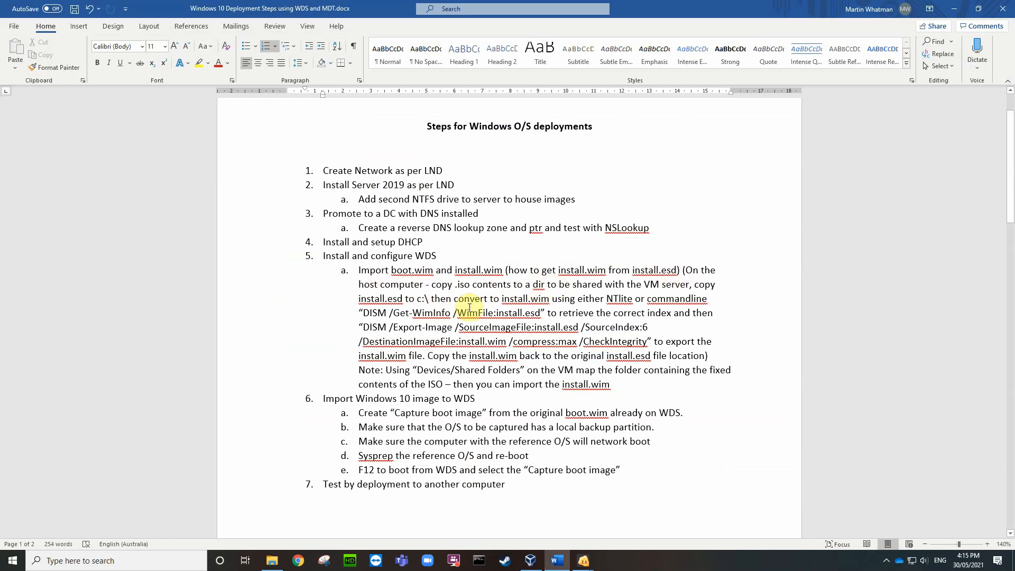
Step: Select and copy the 'DISM /Get-WimInfo /WimFile:install.esd' command text in the document
double_click(620, 299)
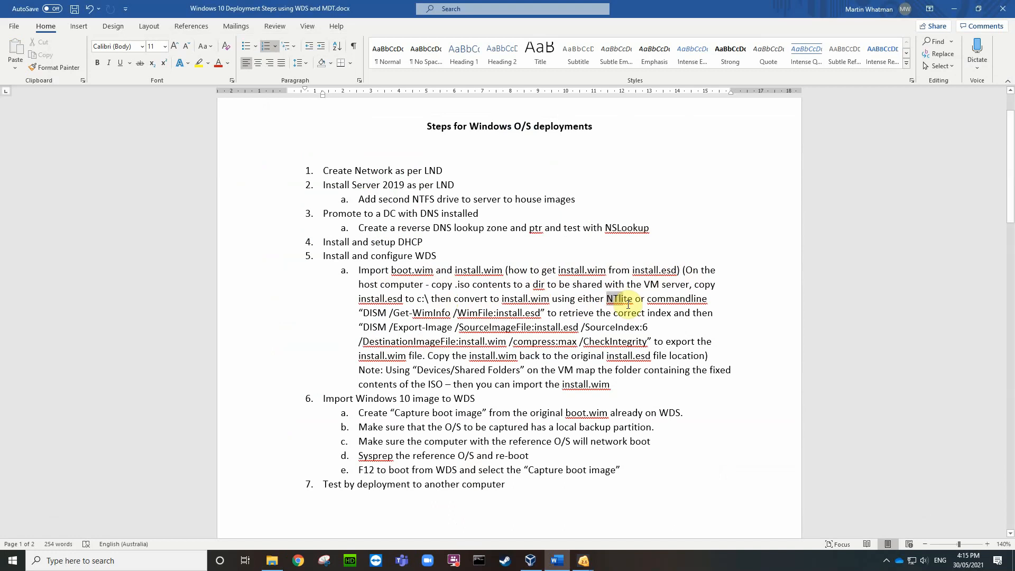
left_click_drag(628, 304, 638, 306)
left_click(490, 316)
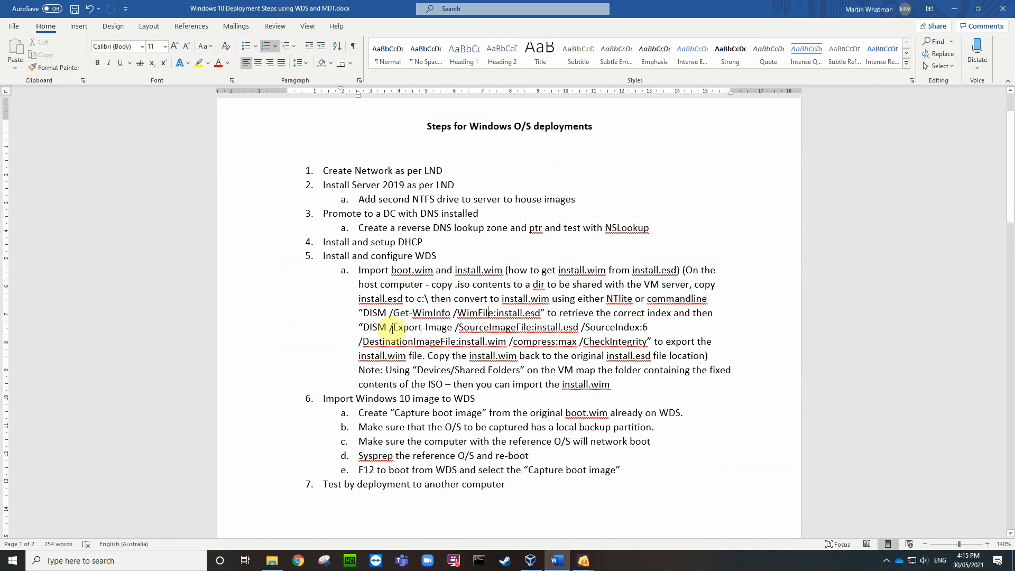
left_click_drag(362, 313, 540, 316)
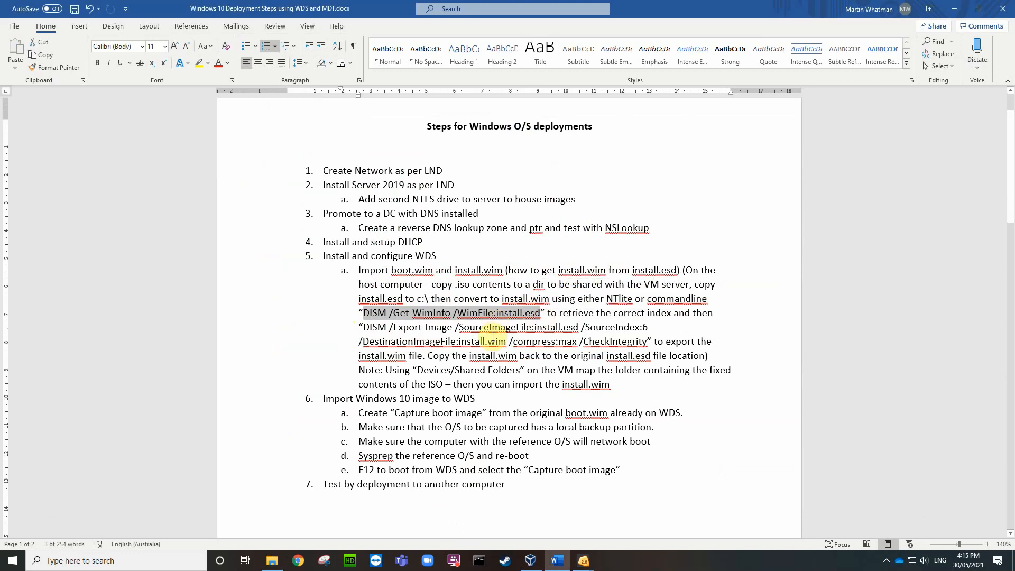
key("ctrl+c")
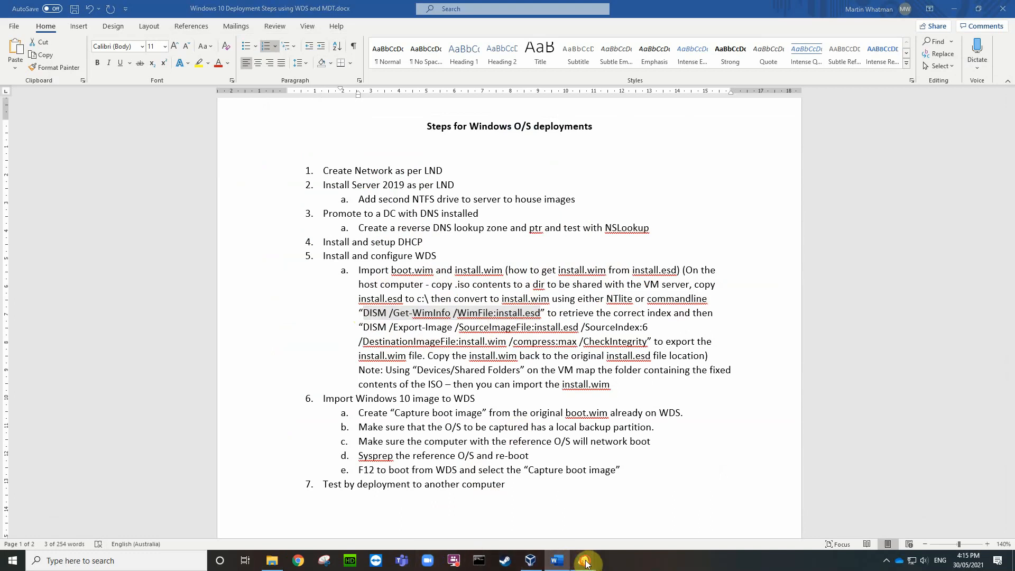
mouse_move(582, 559)
left_click(586, 507)
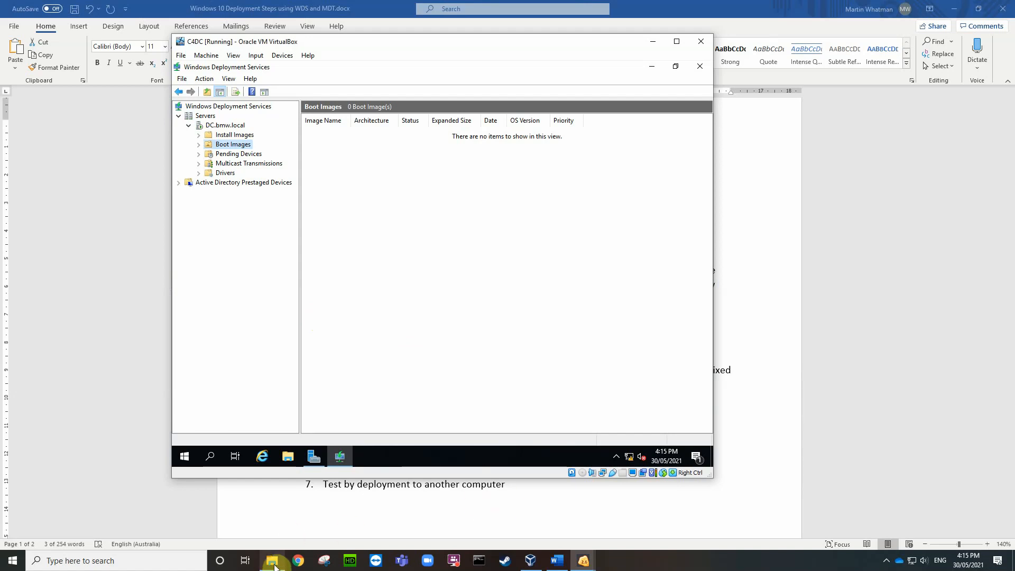
Step: Bring the Local Disk (C:) window forward and open a Command Prompt window
mouse_move(275, 566)
left_click(310, 509)
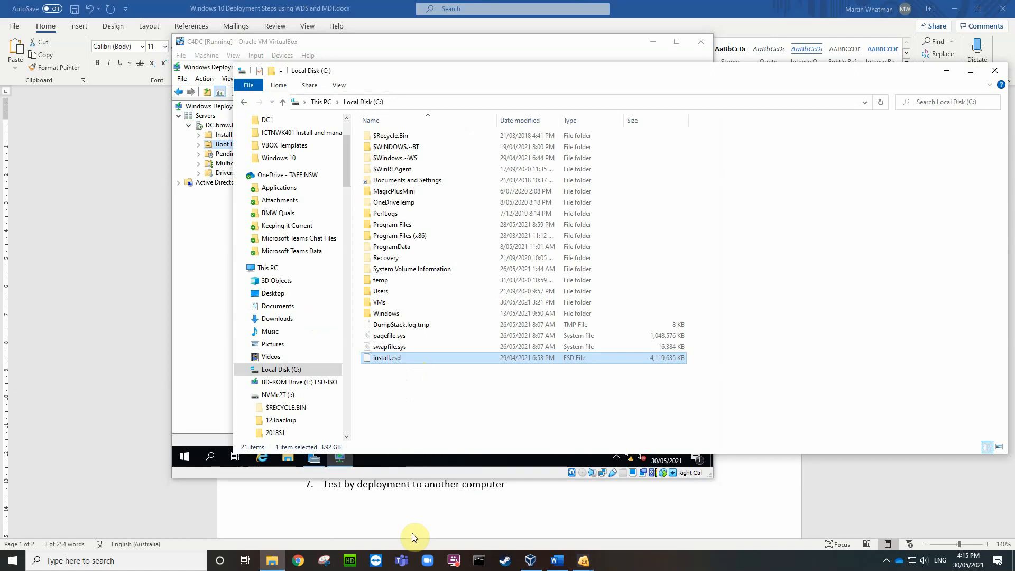
right_click(479, 561)
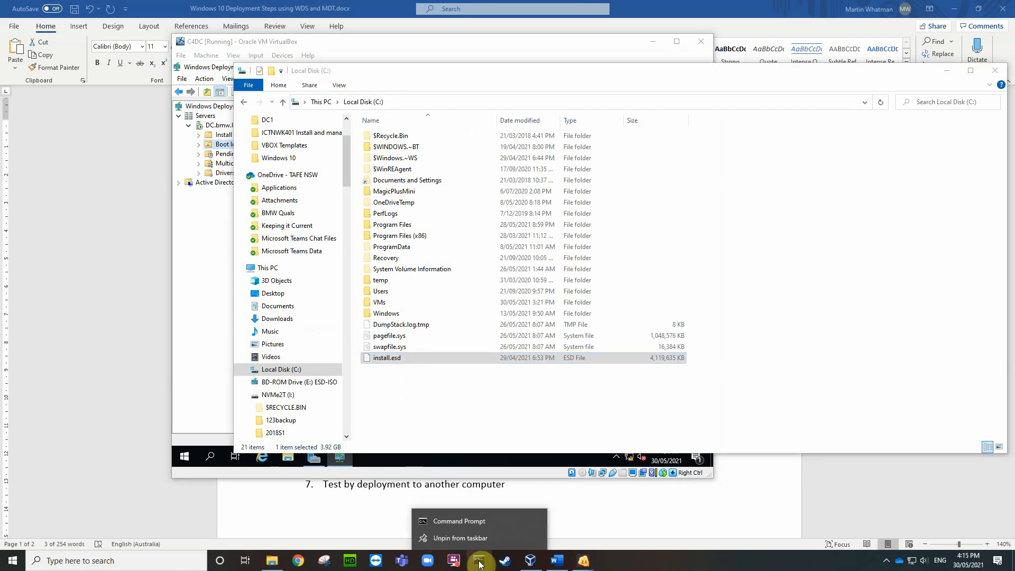
left_click(16, 565)
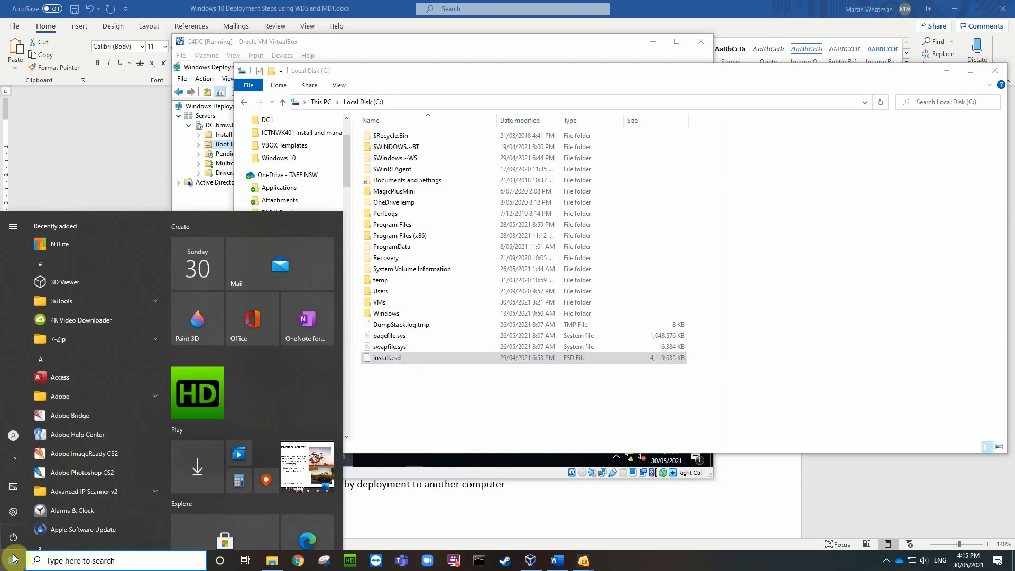
right_click(15, 565)
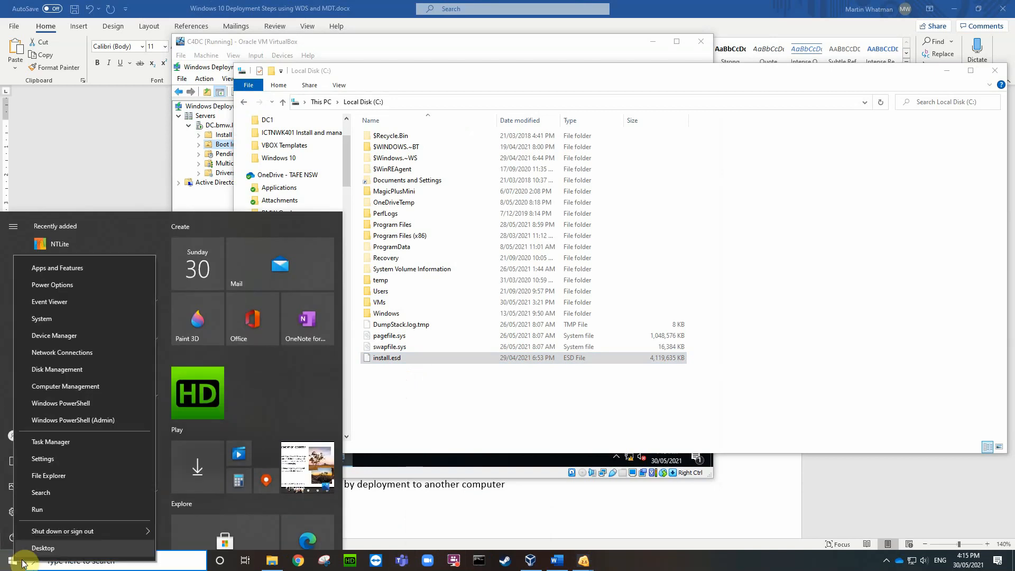
left_click(491, 564)
left_click(491, 564)
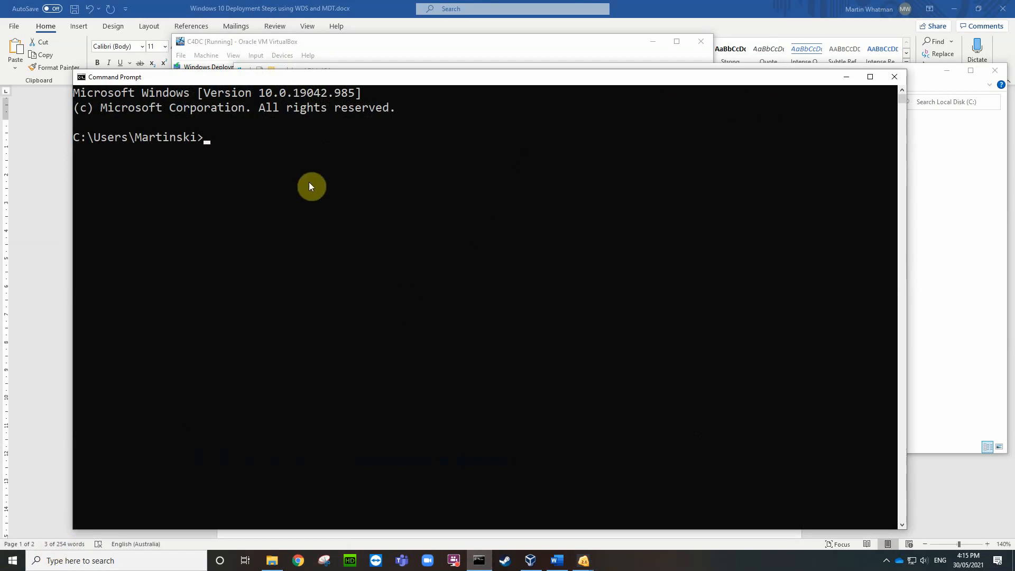
Step: Run cd \ and dir, run the pasted DISM /Get-WimInfo command, then close after Error 740
type("cd \\")
key("Return")
type("dir")
key("Return")
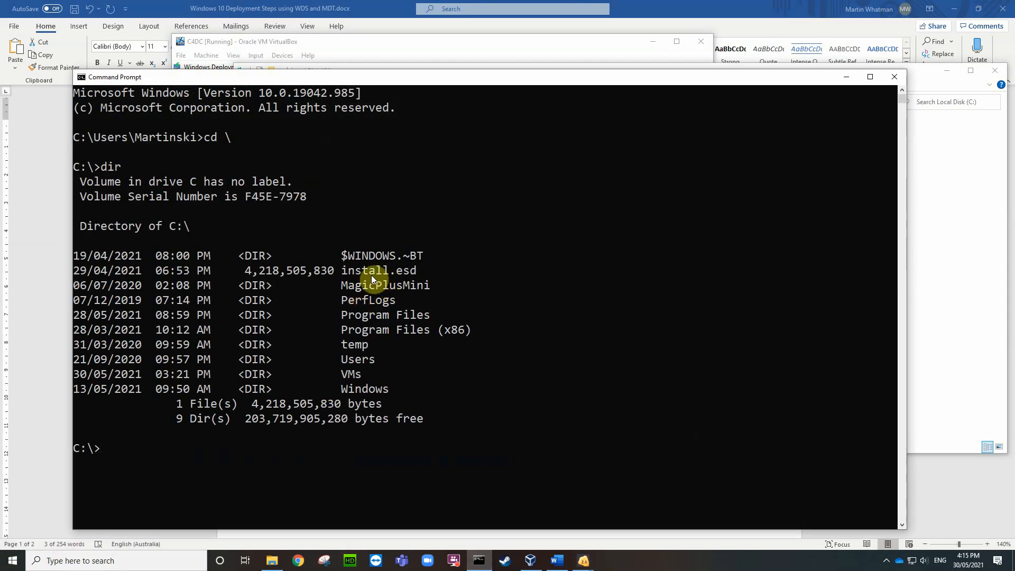
right_click(104, 449)
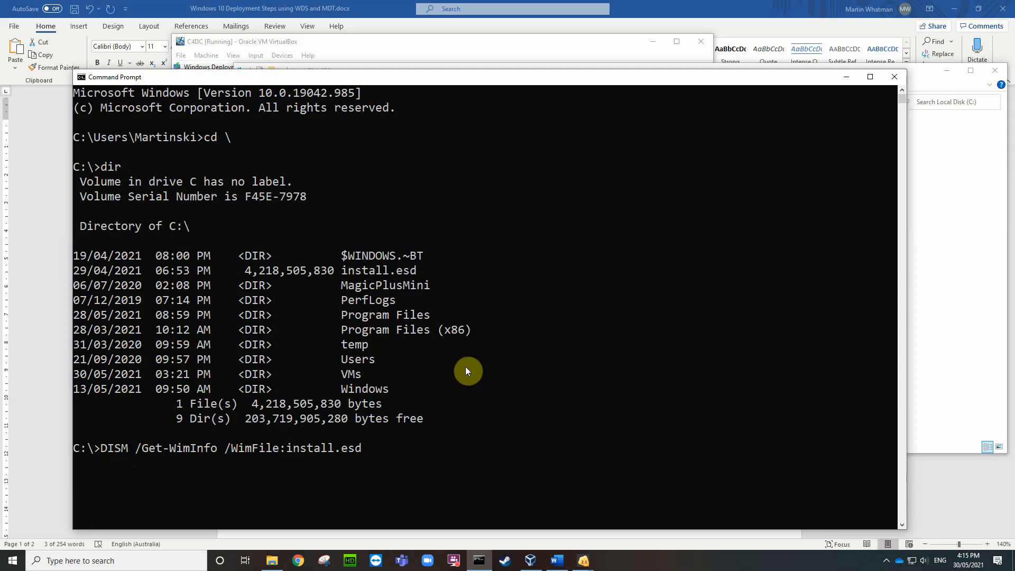
key("Return")
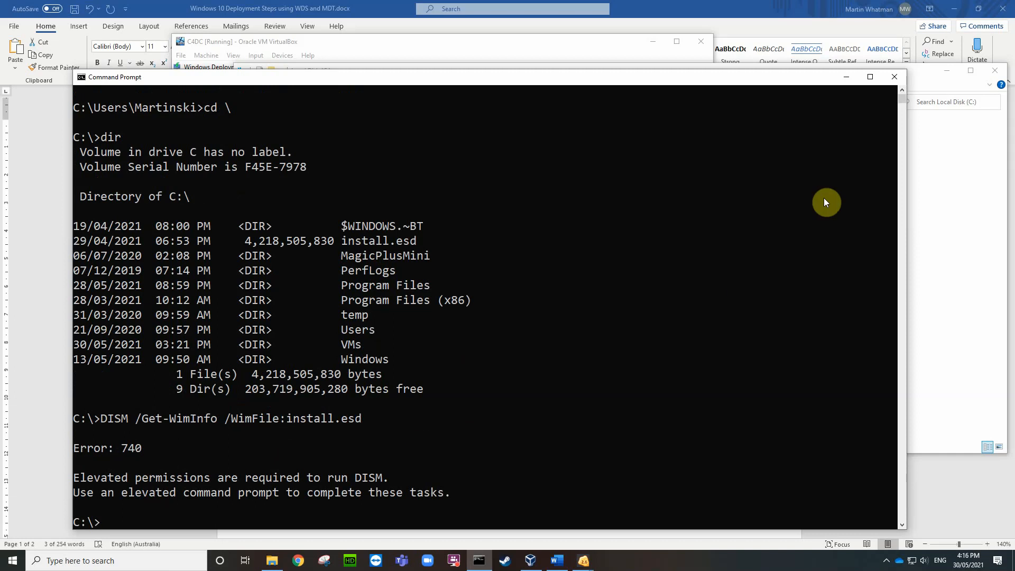
left_click(894, 78)
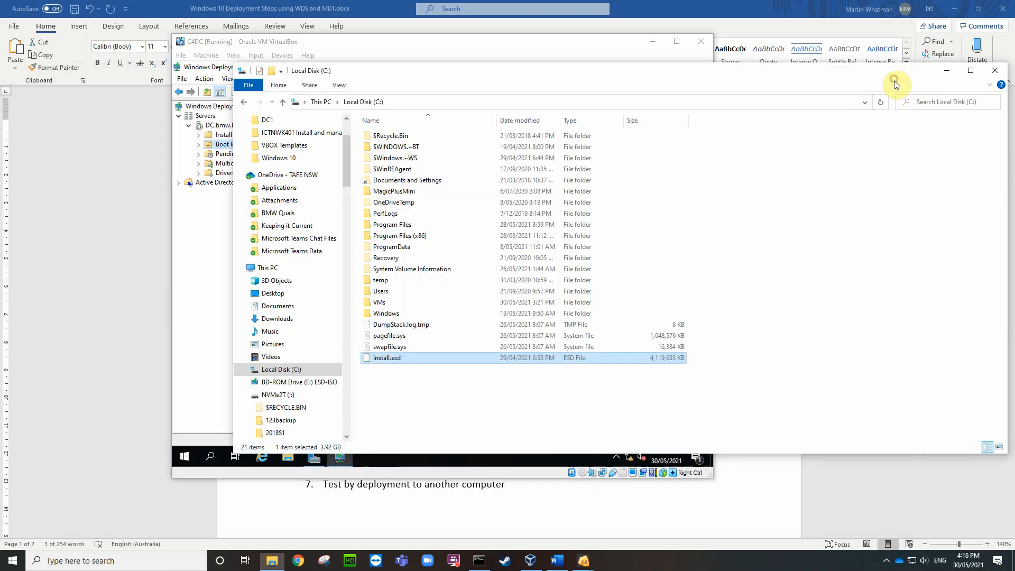
Step: Launch Command Prompt as administrator and change to the C:\ root with cd \
right_click(14, 560)
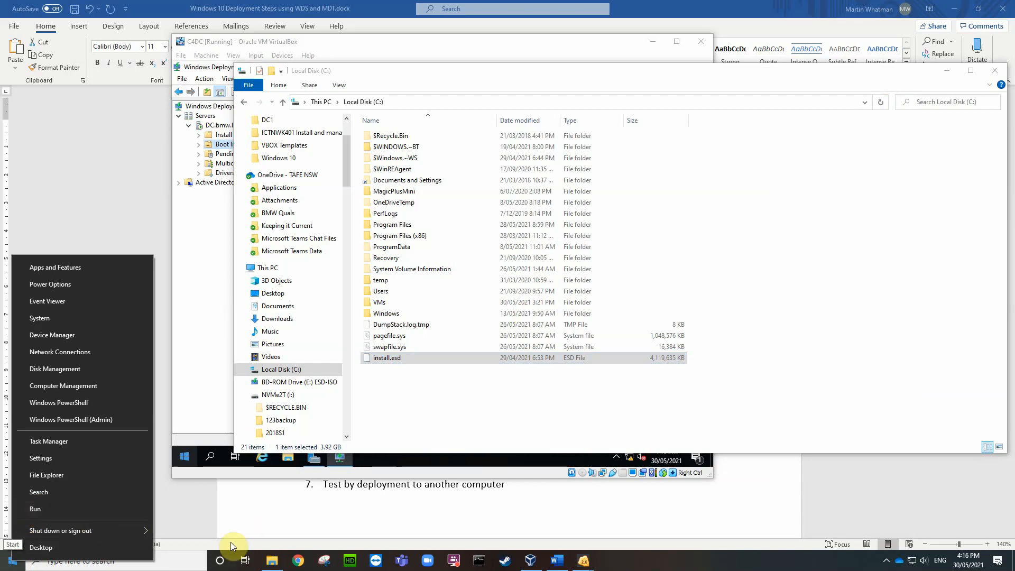
left_click(184, 558)
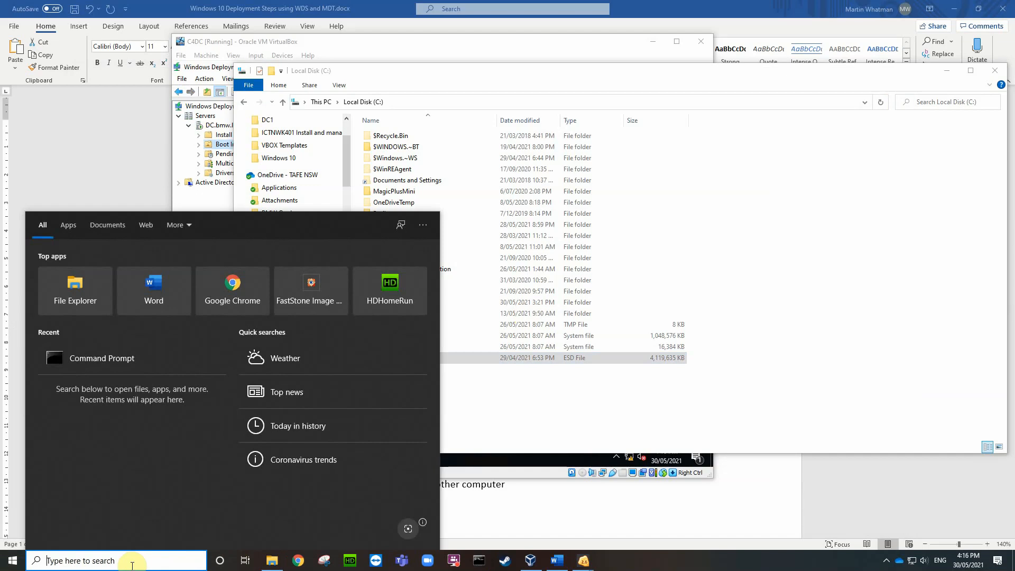
type("cmd")
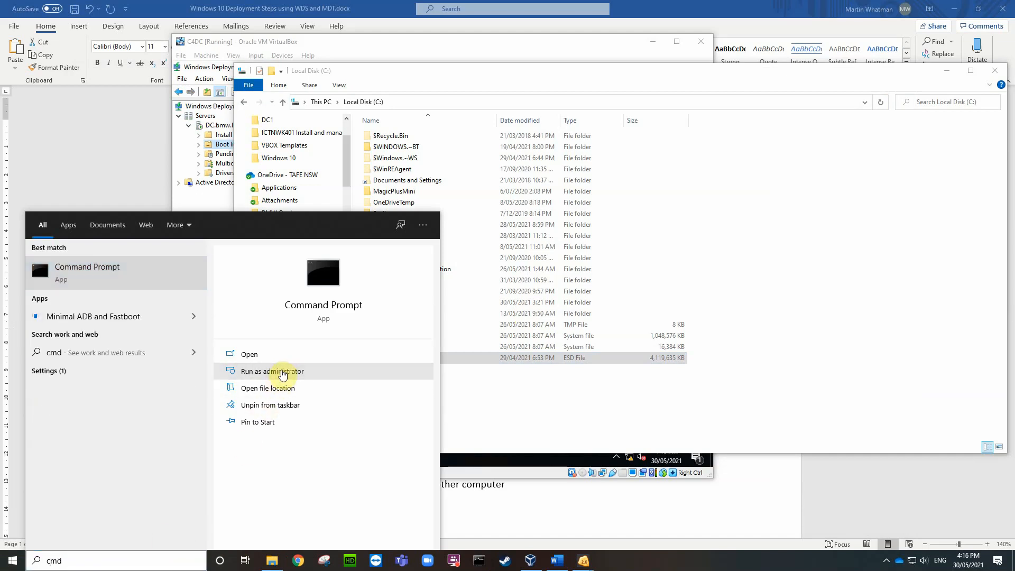
left_click(267, 373)
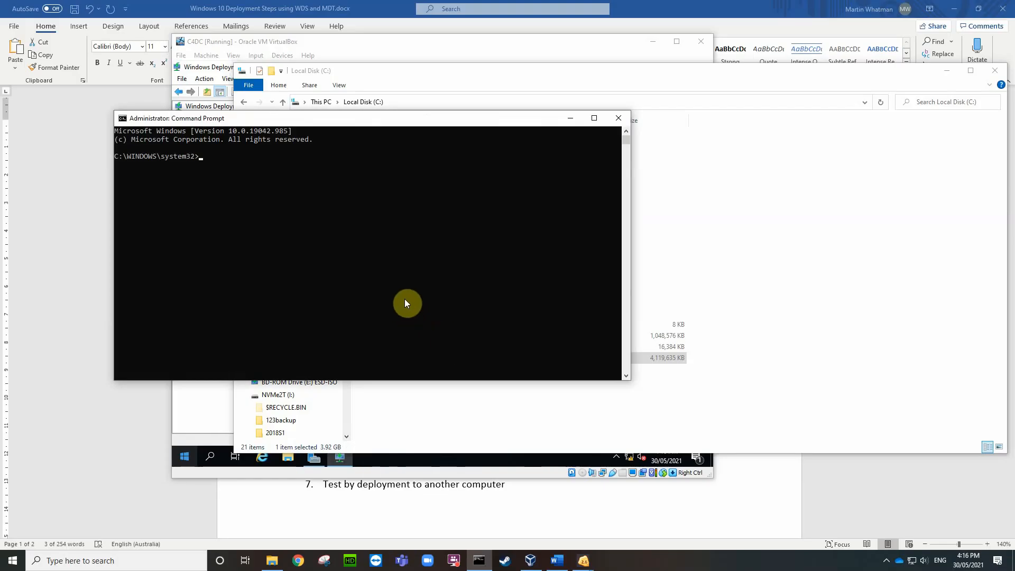
type("cd \\")
key("Return")
Step: Raise the console font size to 24 in the Command Prompt properties
right_click(141, 121)
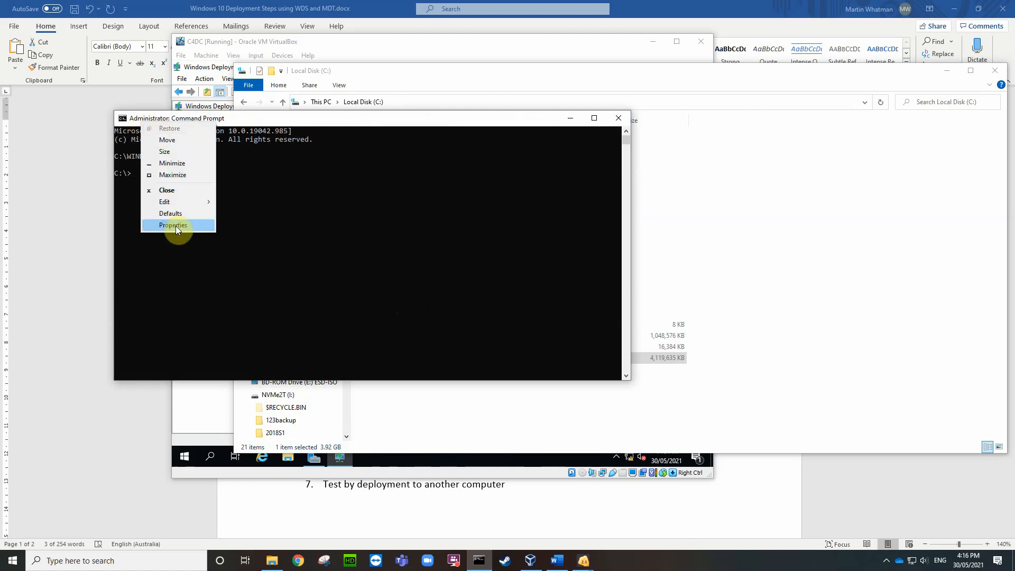
left_click(175, 226)
left_click(167, 147)
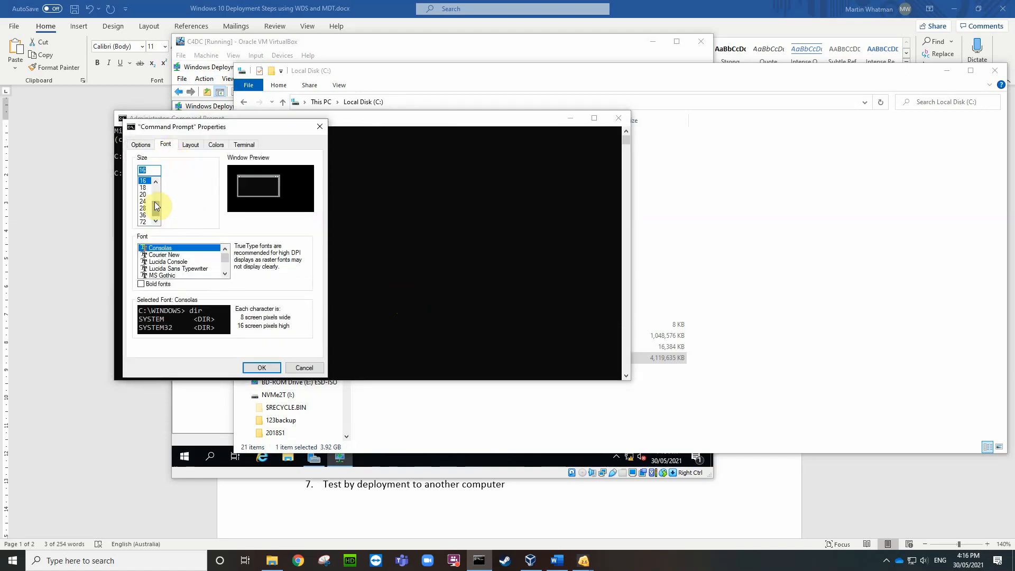
left_click(142, 201)
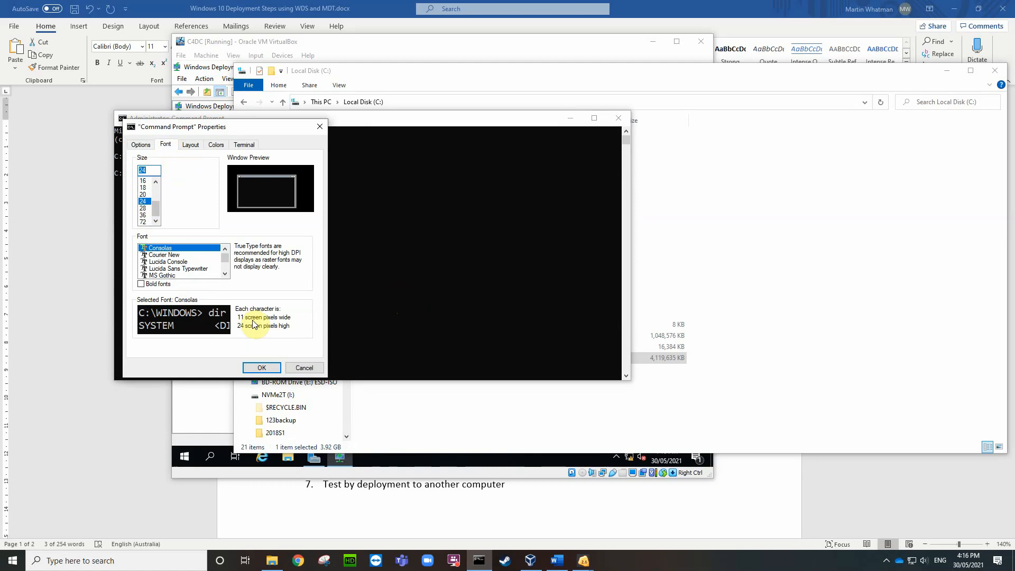
left_click(262, 369)
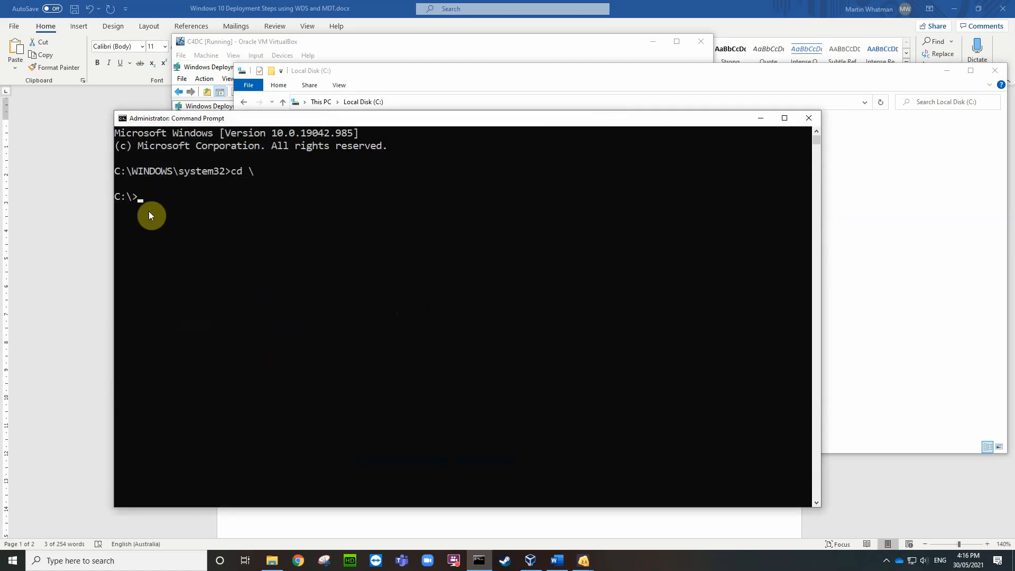
Step: Run DISM /Get-WimInfo /WimFile:install.esd and review its seven editions, including index 6 Windows 10 Pro
key("ctrl+v")
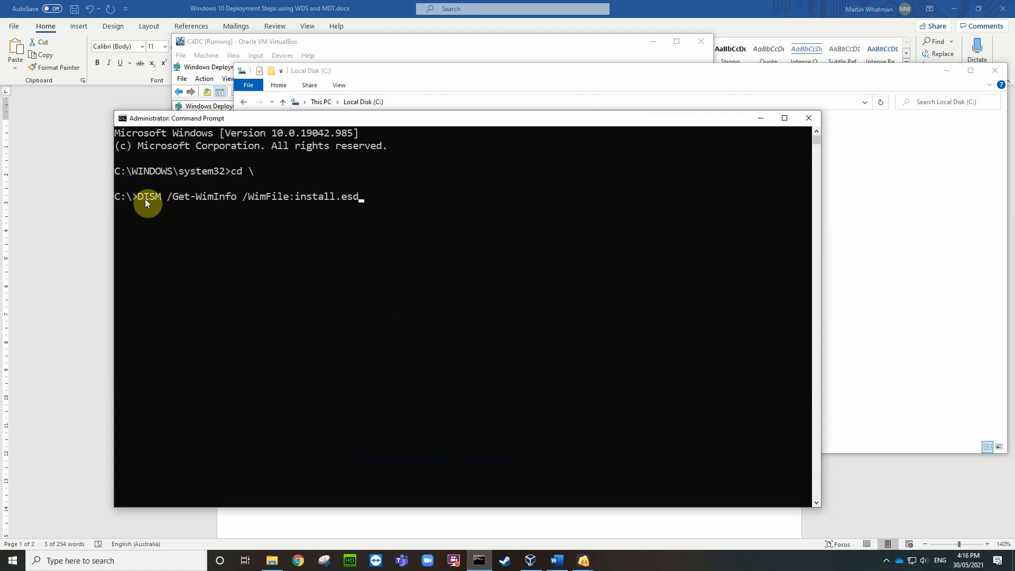
key("Return")
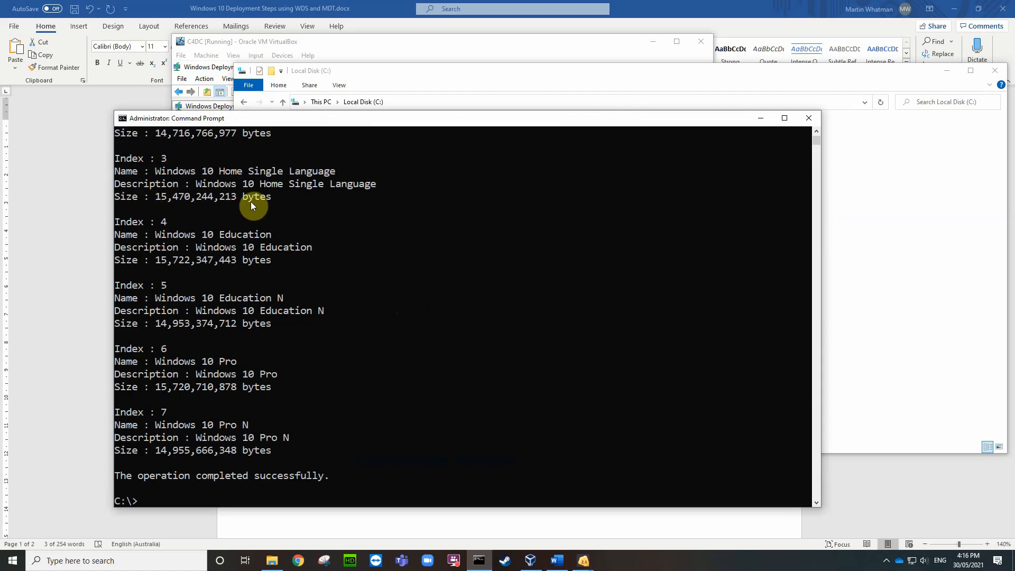
scroll(359, 220, "up", 1)
scroll(360, 224, "up", 2)
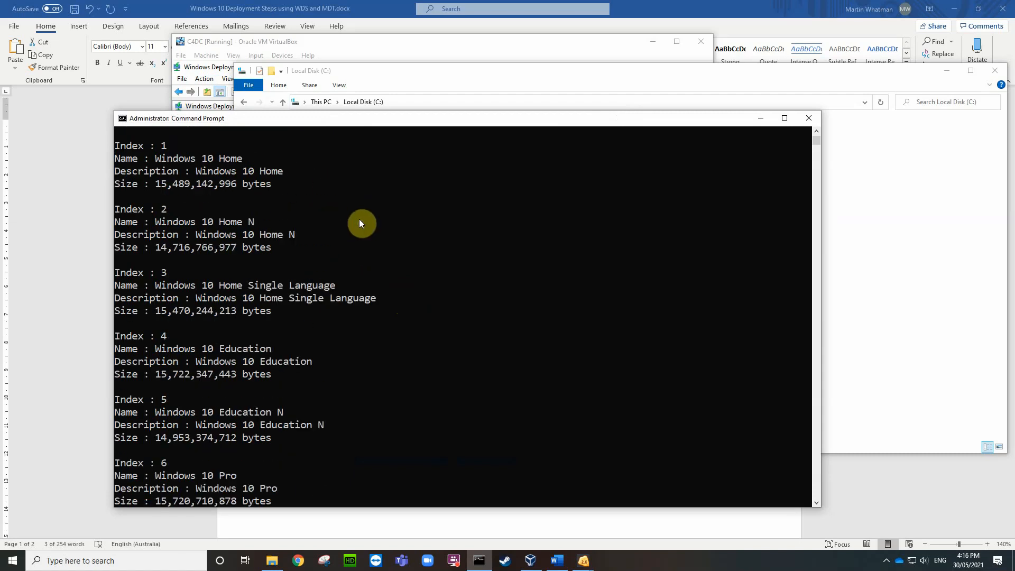
scroll(249, 267, "up", 2)
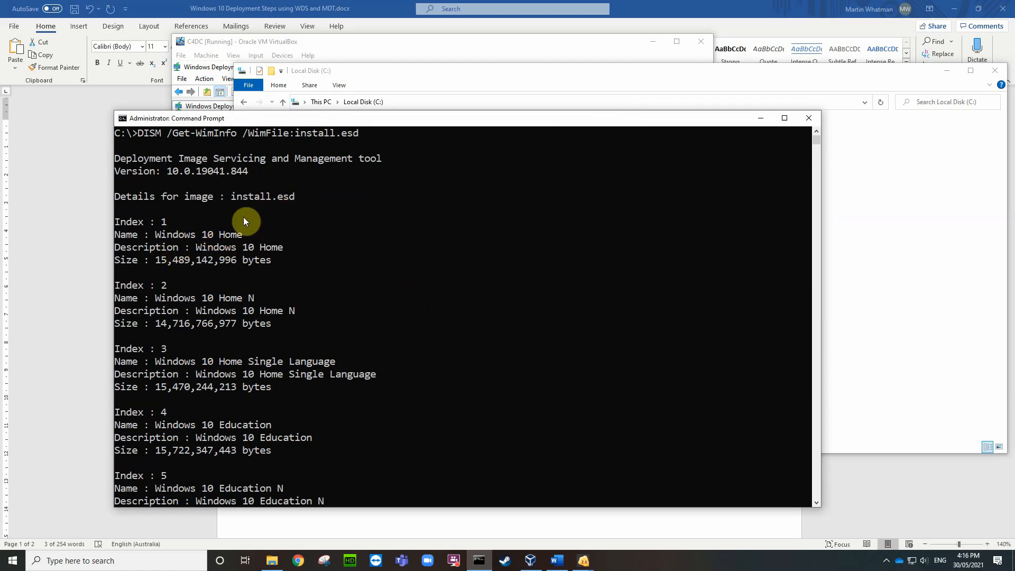
scroll(231, 290, "down", 2)
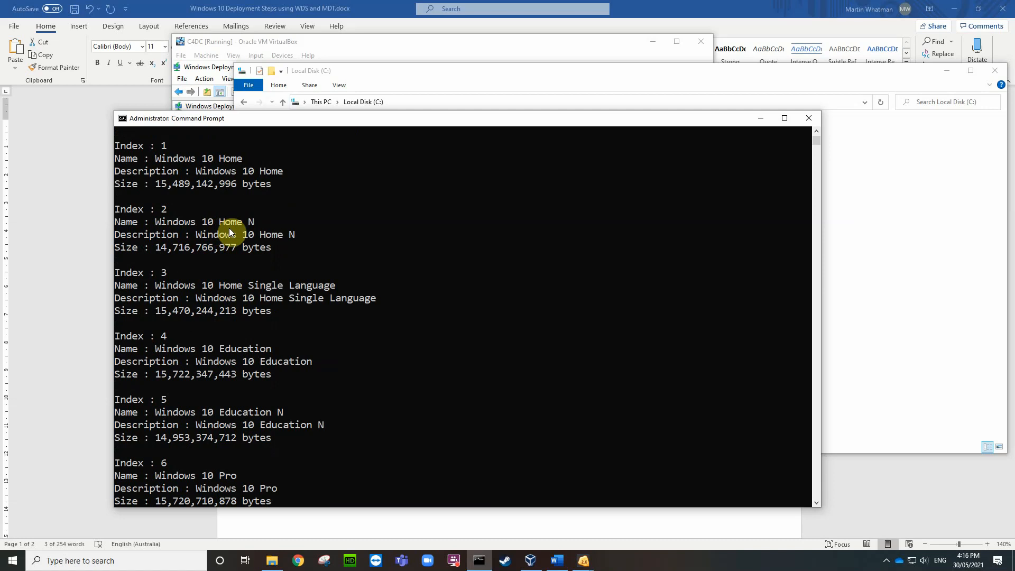
scroll(272, 273, "down", 4)
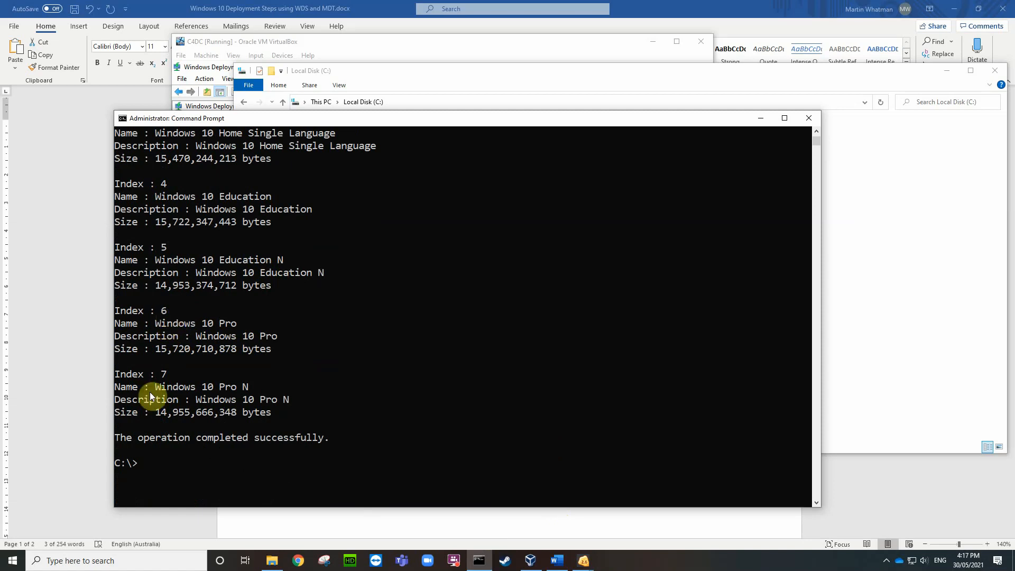
Step: Copy the DISM /Export-Image command from the Word notes and run it to export index 6 to install.wim
left_click(560, 536)
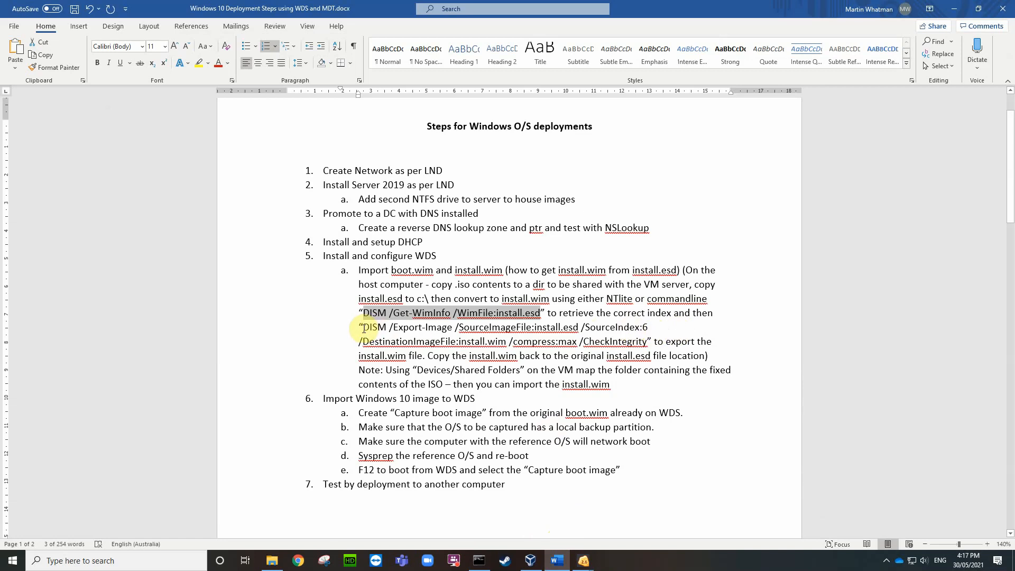
left_click_drag(364, 328, 644, 341)
key("ctrl+c")
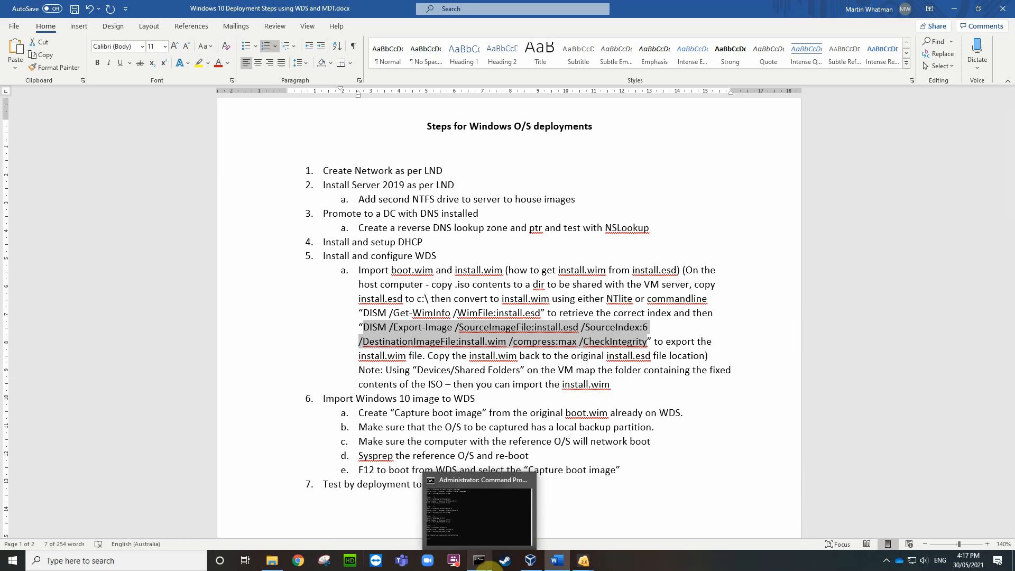
left_click(479, 561)
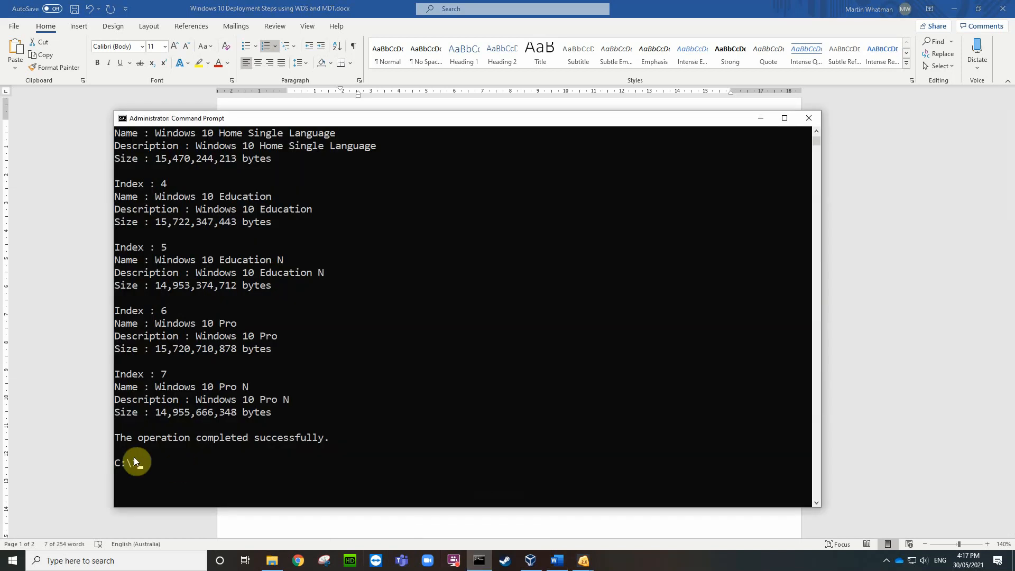
right_click(139, 465)
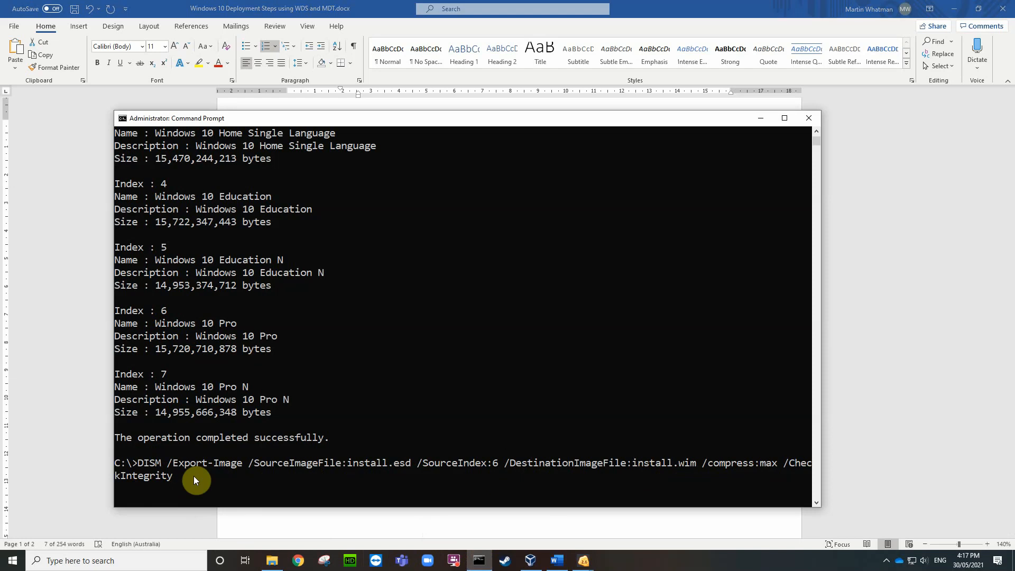
key("Return")
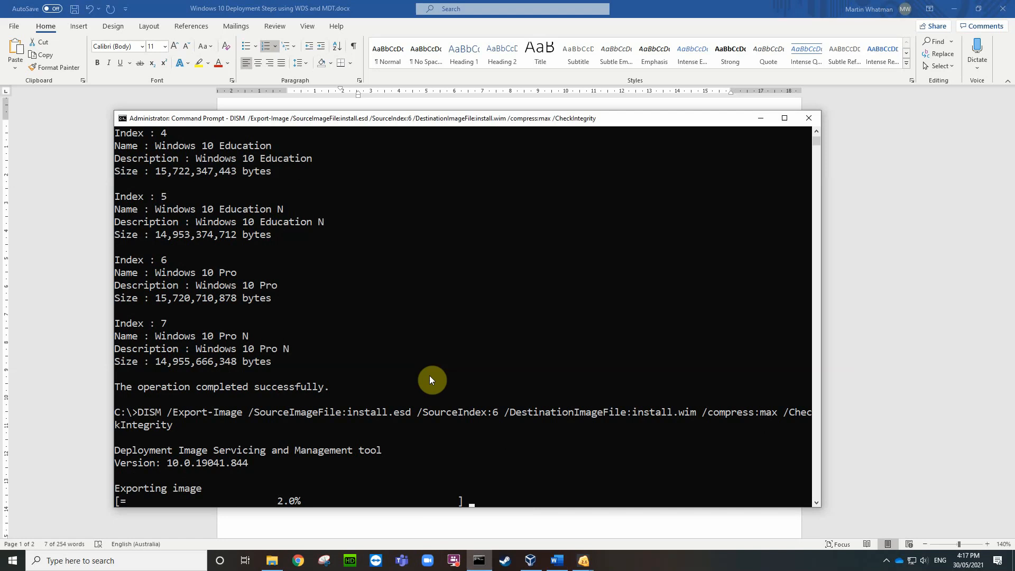
left_click(887, 561)
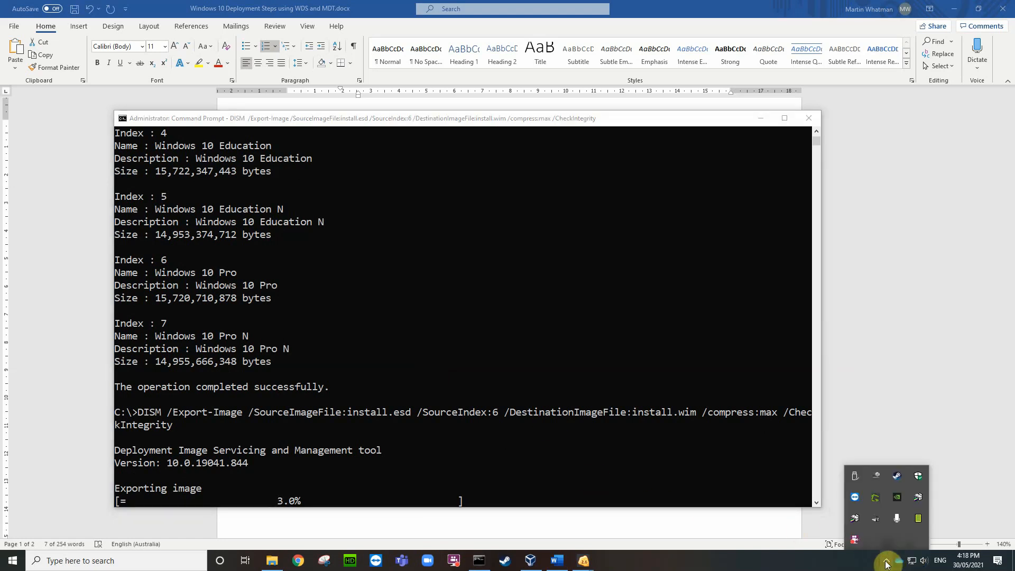
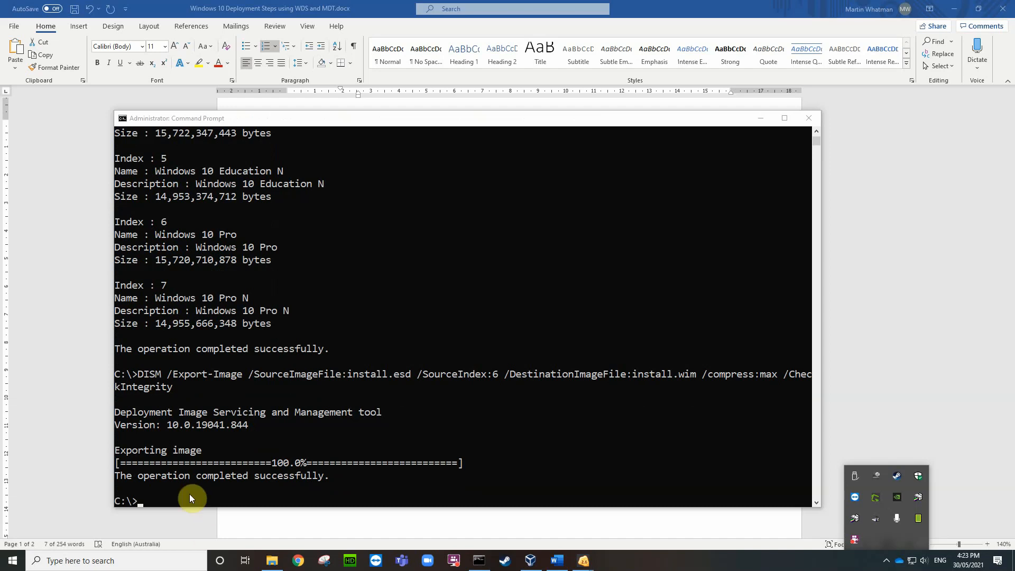
Step: Run dir on C:\ to confirm install.wim (4,709,295,626 bytes) exists, then close Command Prompt
left_click(138, 502)
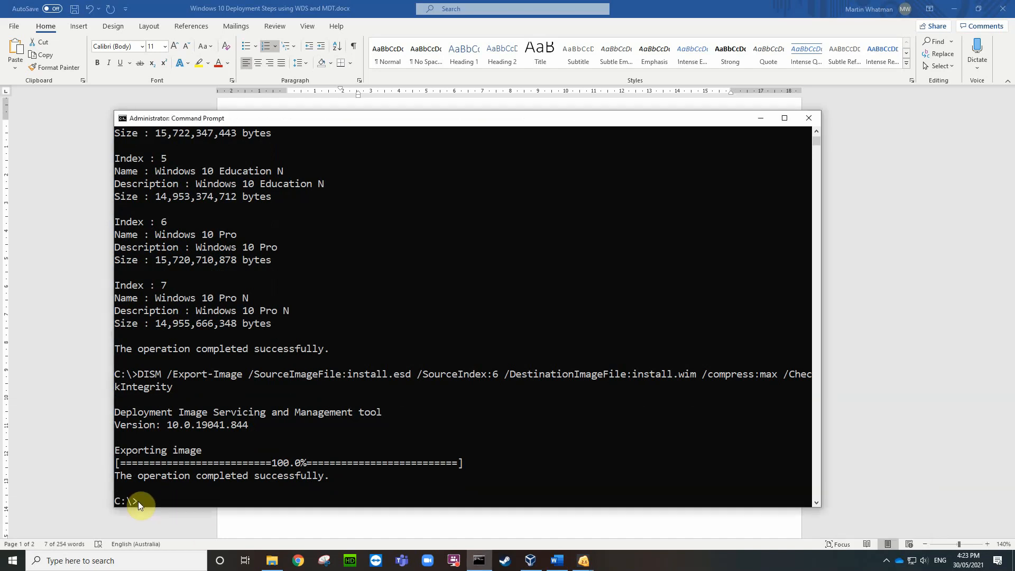
type("dir")
key("Return")
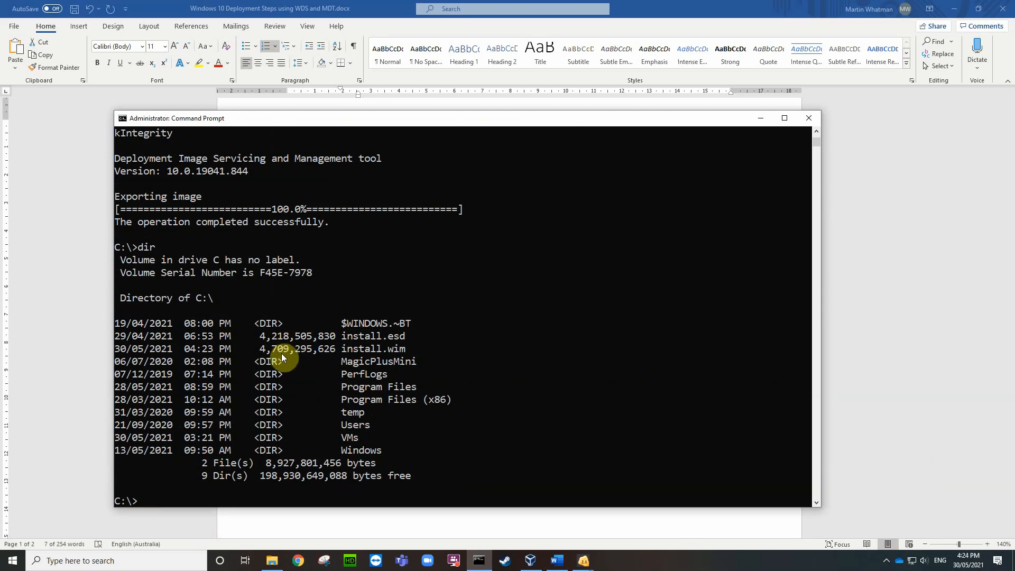
left_click(810, 118)
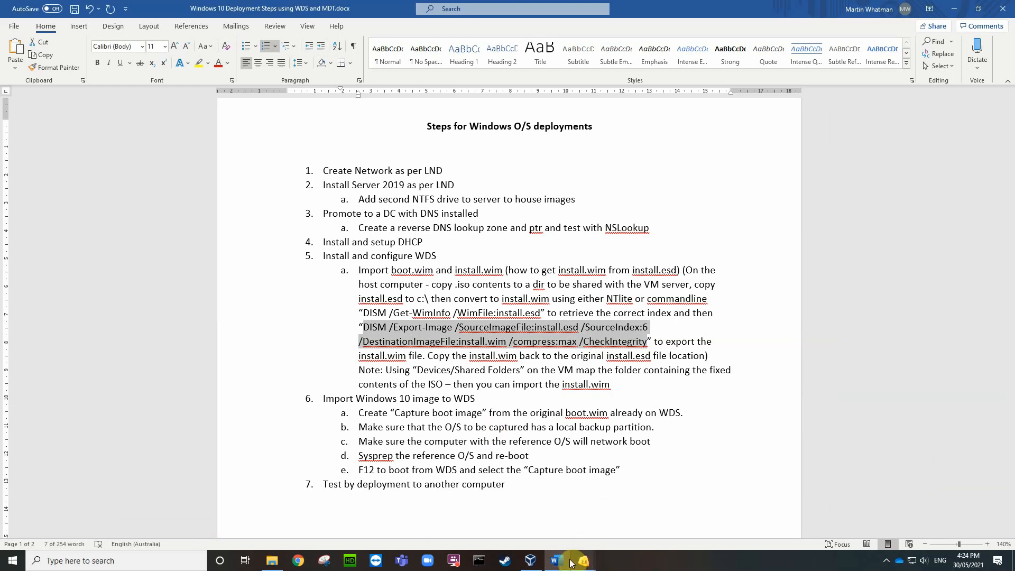
Step: Copy install.wim from Local Disk (C:) in File Explorer
left_click(272, 561)
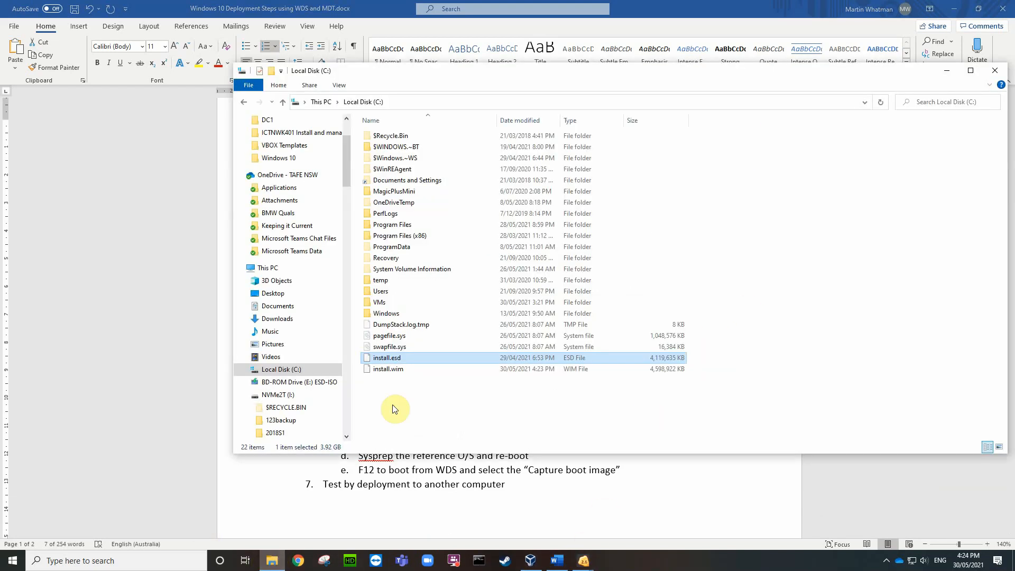
left_click(397, 370)
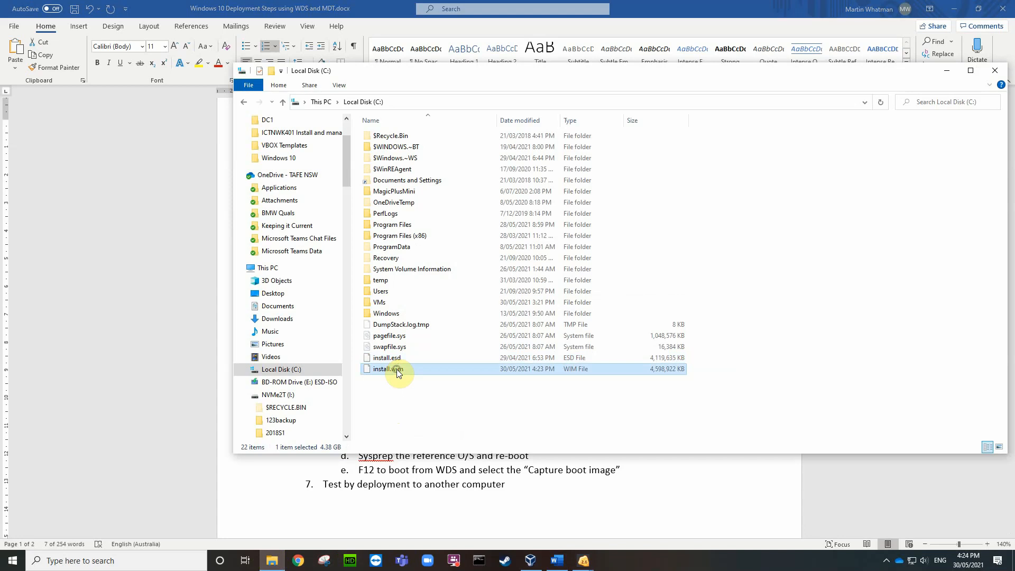
right_click(396, 370)
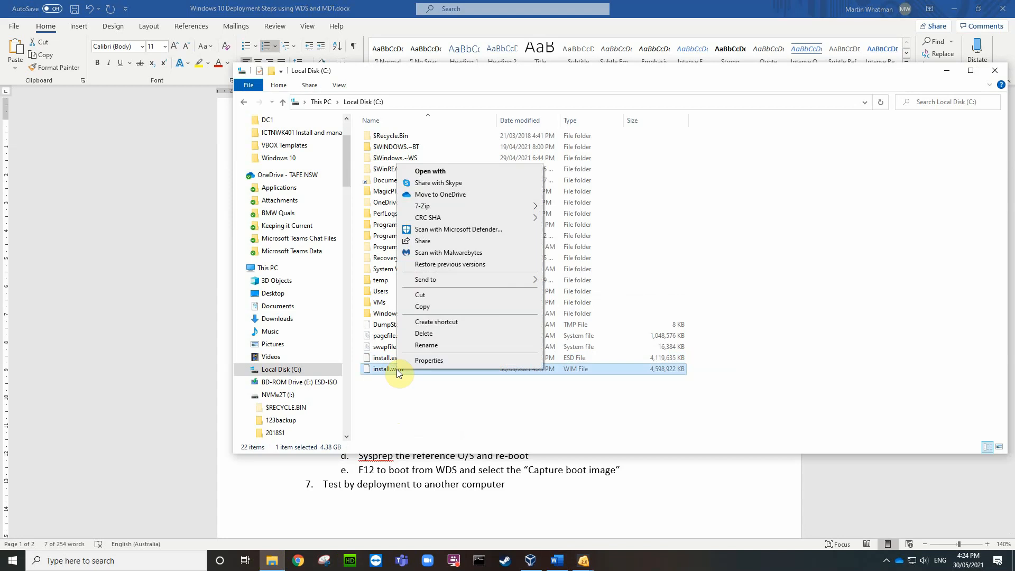
left_click(426, 309)
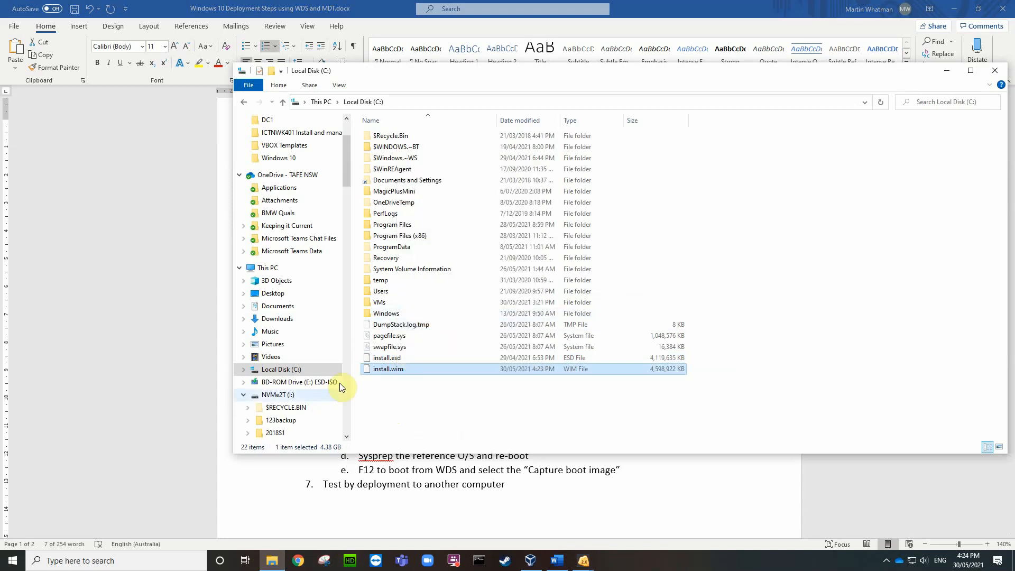
Step: Paste install.wim into T:\Current ISOs and Utils\Windows 10\Win10proX64 20H2\sources
left_click_drag(347, 169, 371, 421)
left_click(238, 390)
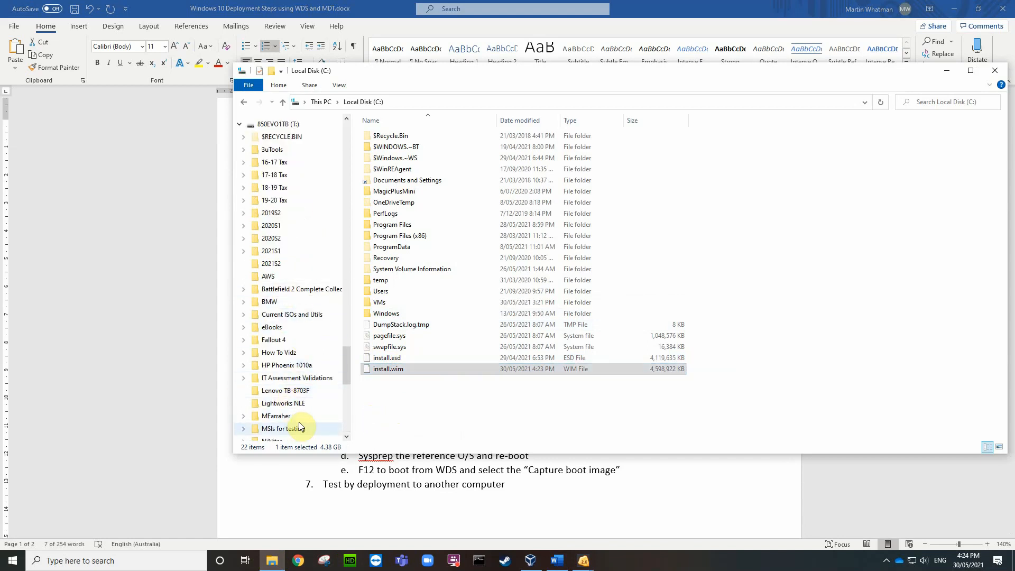
scroll(295, 368, "down", 1)
left_click(291, 299)
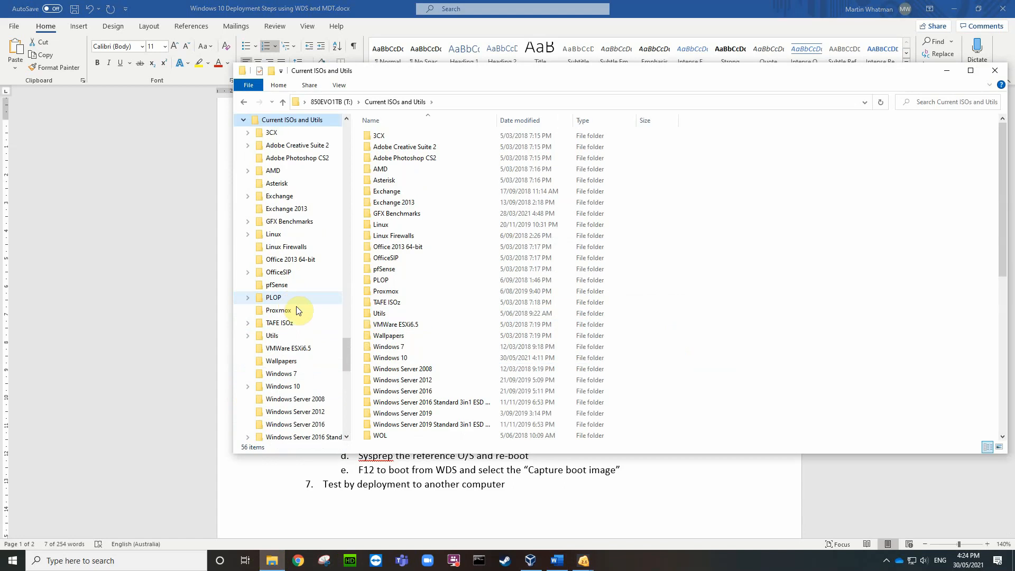
left_click(292, 388)
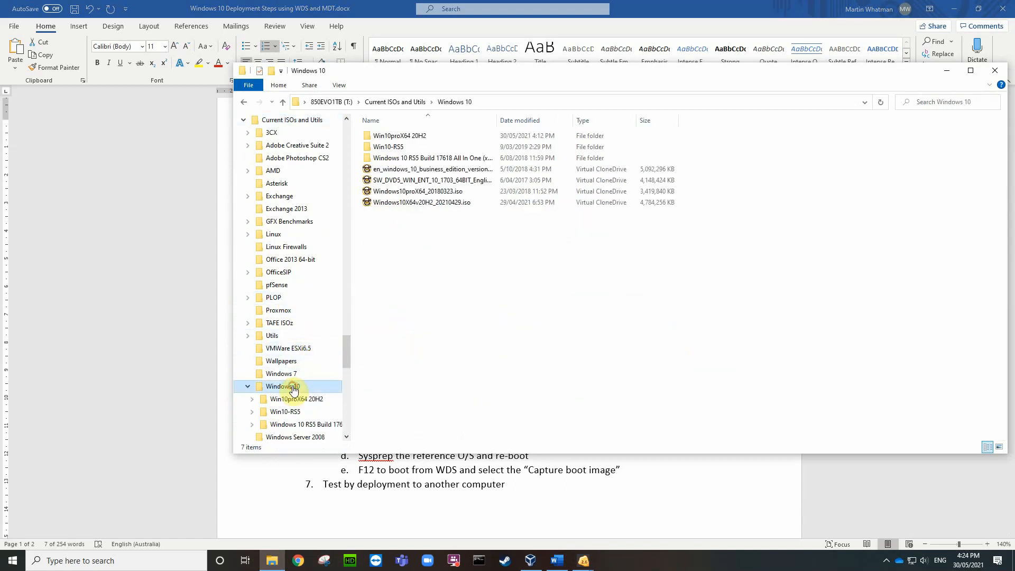
left_click(407, 135)
double_click(408, 135)
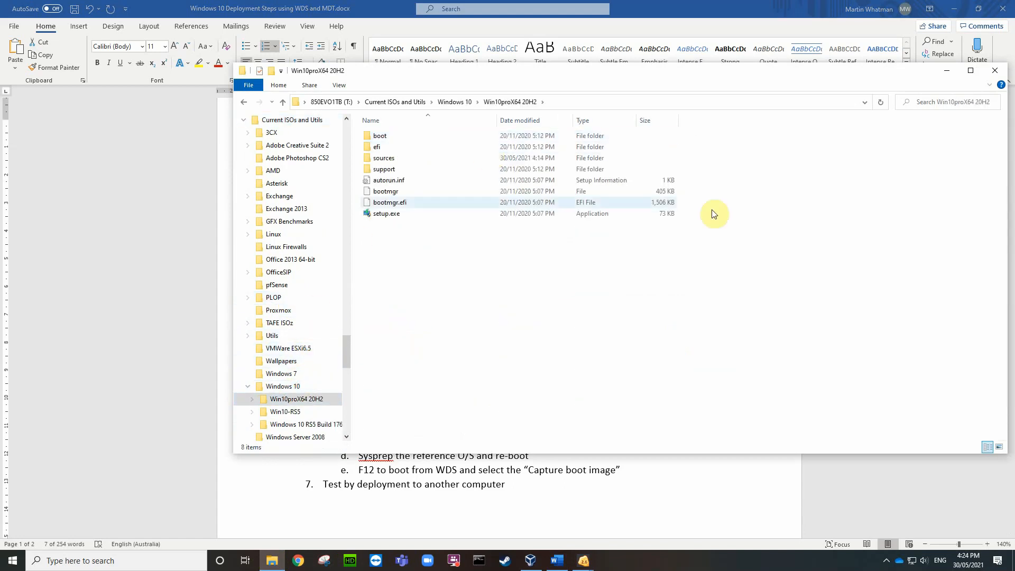
left_click(383, 158)
double_click(384, 159)
right_click(858, 293)
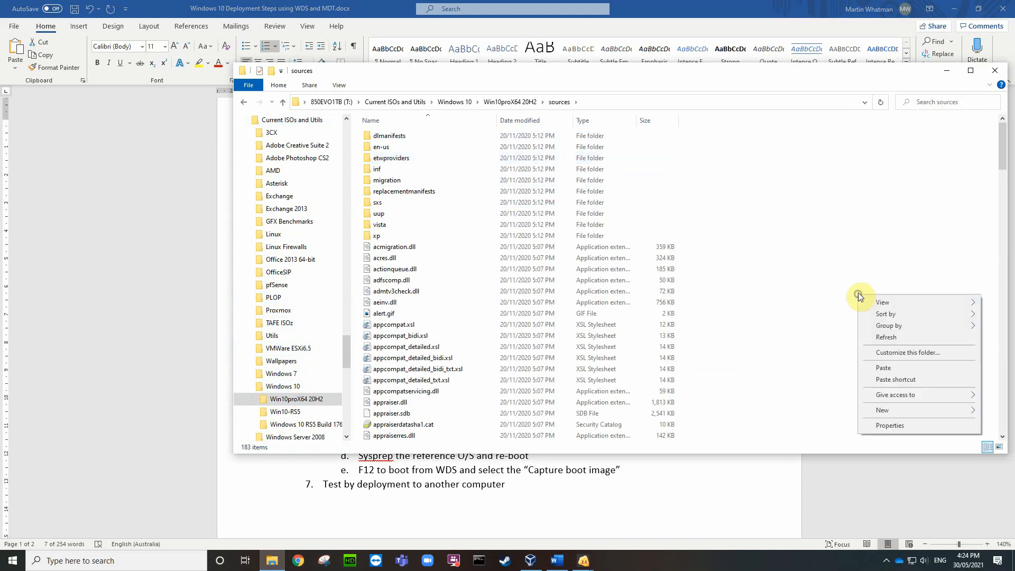
left_click(883, 368)
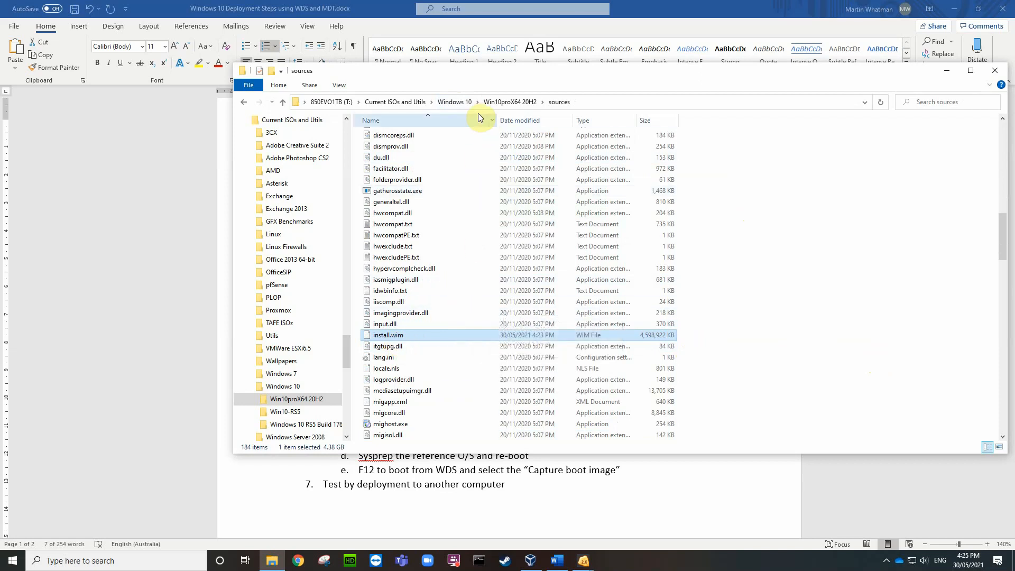
left_click(462, 102)
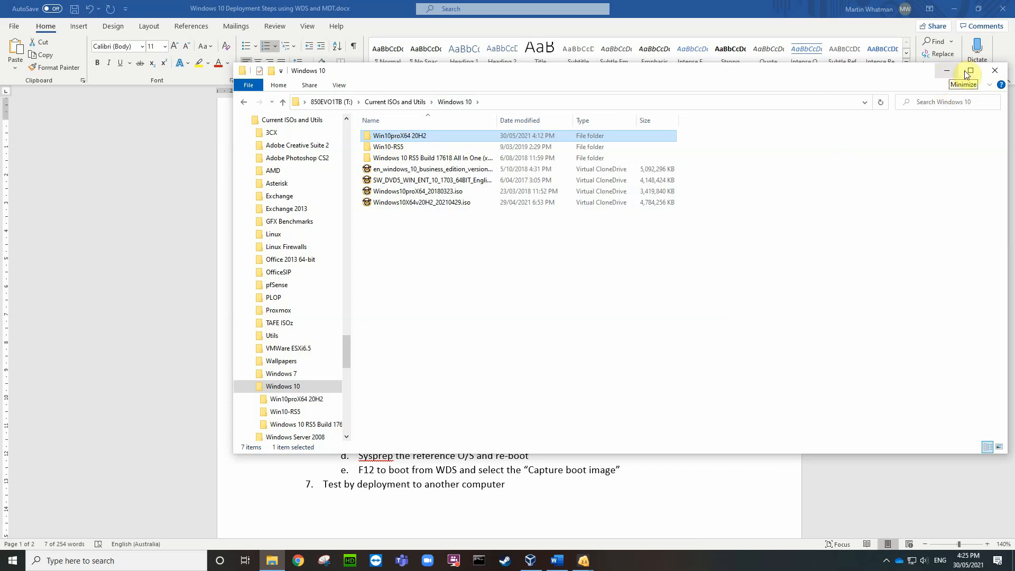
Step: Close Explorer, minimize Word, and open Devices > Shared Folders Settings in the C4DC VM window
left_click(993, 74)
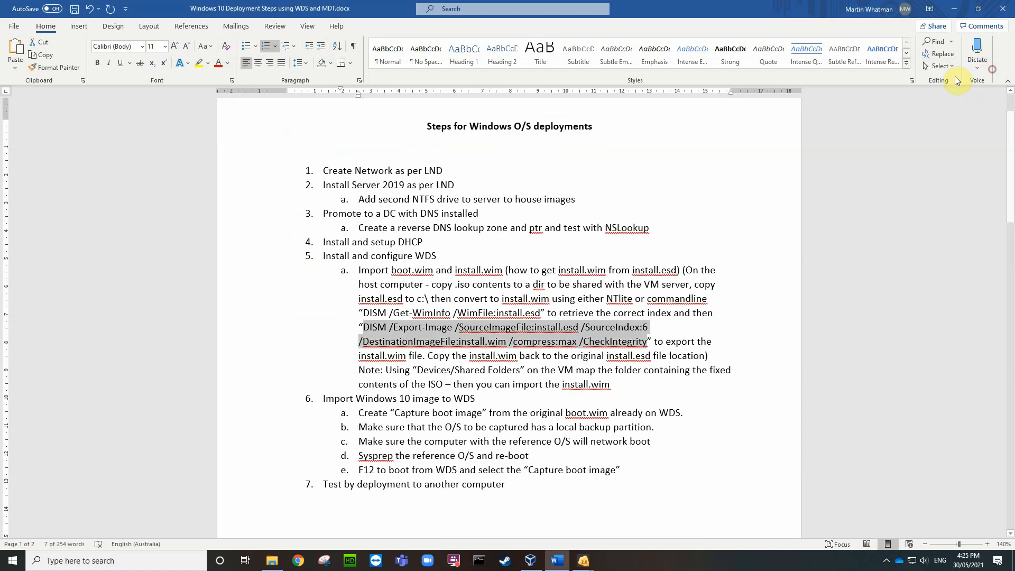
left_click(955, 9)
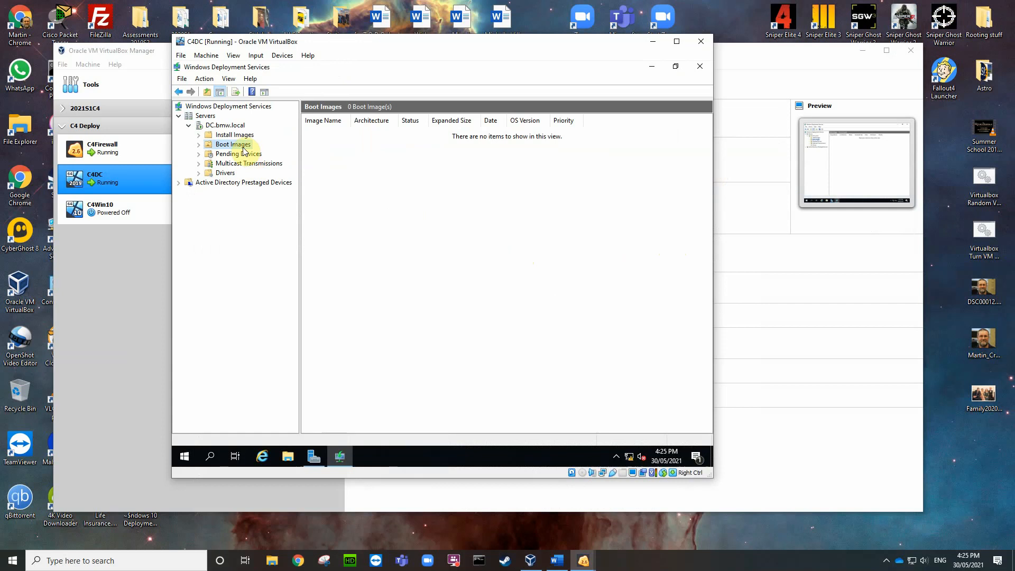
left_click(280, 56)
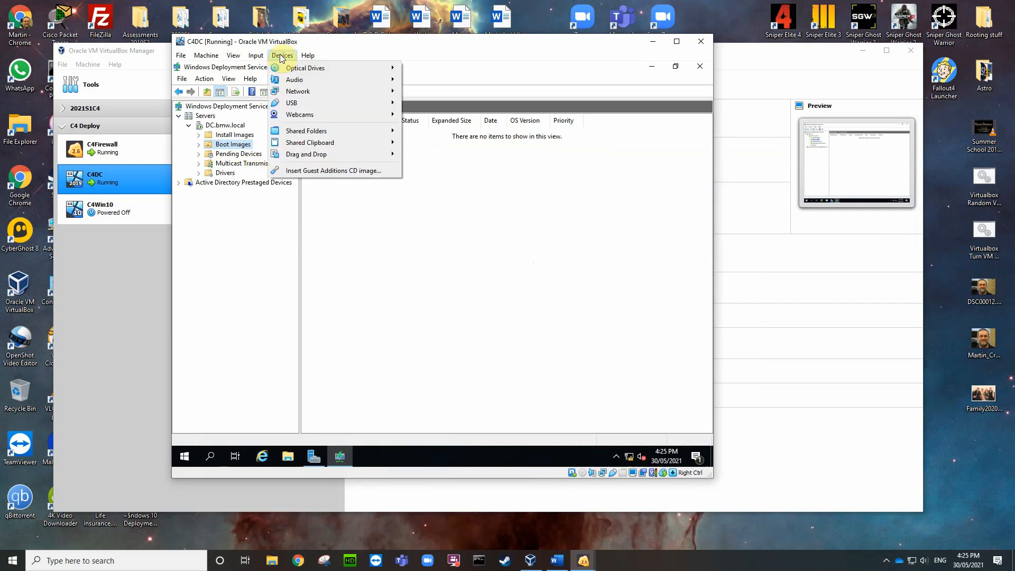
mouse_move(304, 132)
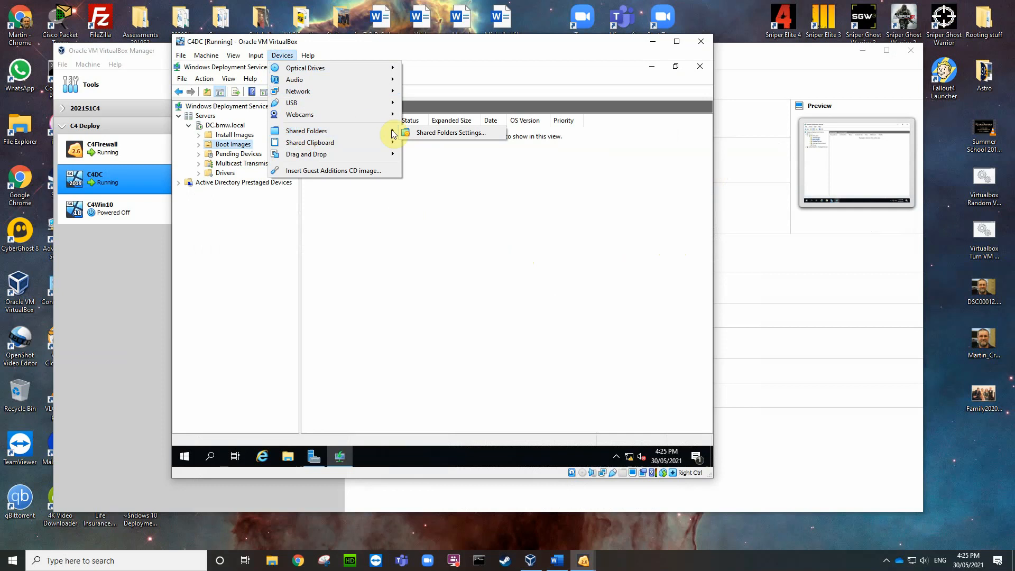
left_click(430, 132)
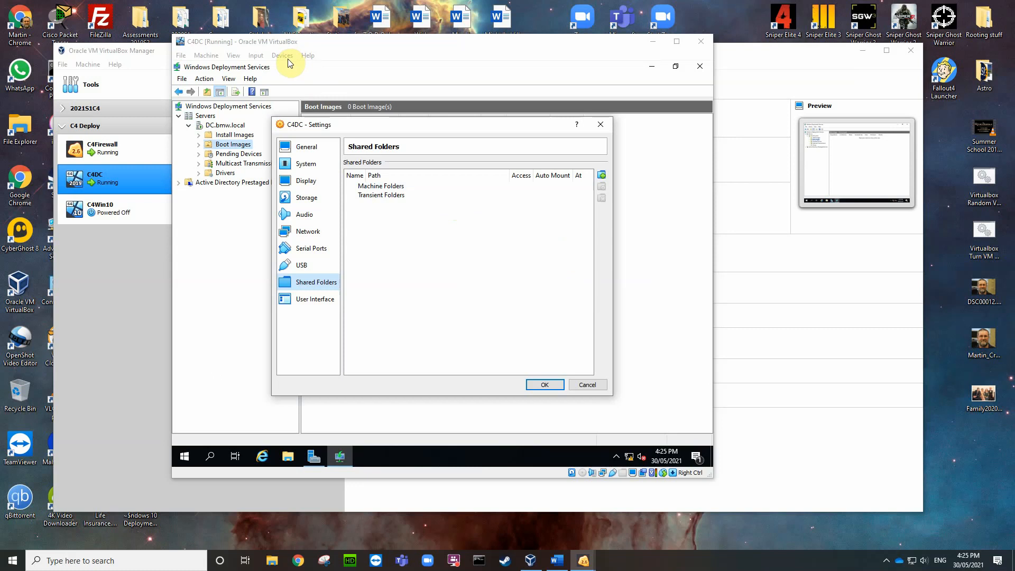
Step: Add a shared folder with path T:\Current ISOs and Utils\Windows 10\Win10proX64 20H2
left_click(603, 175)
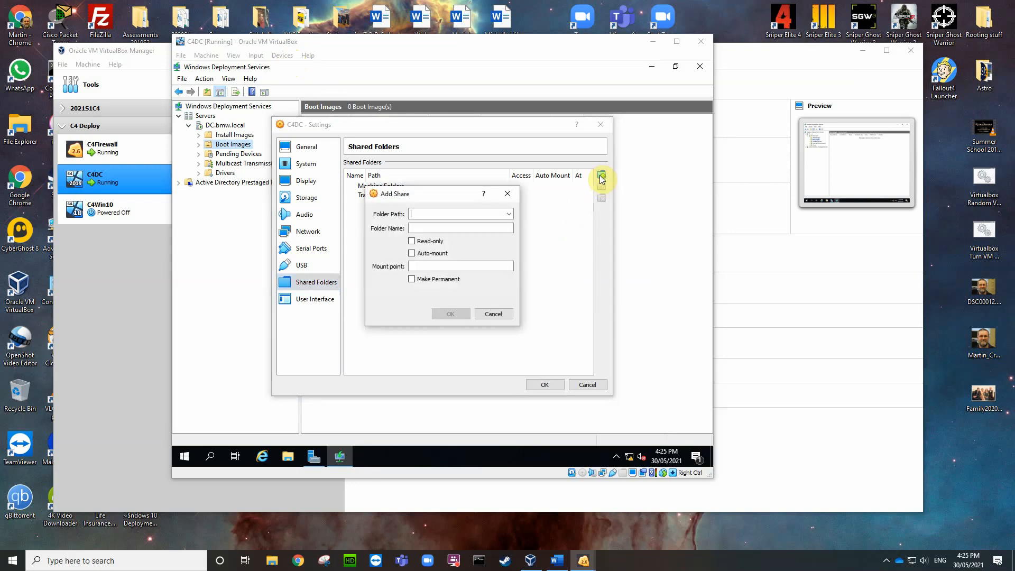
left_click(509, 214)
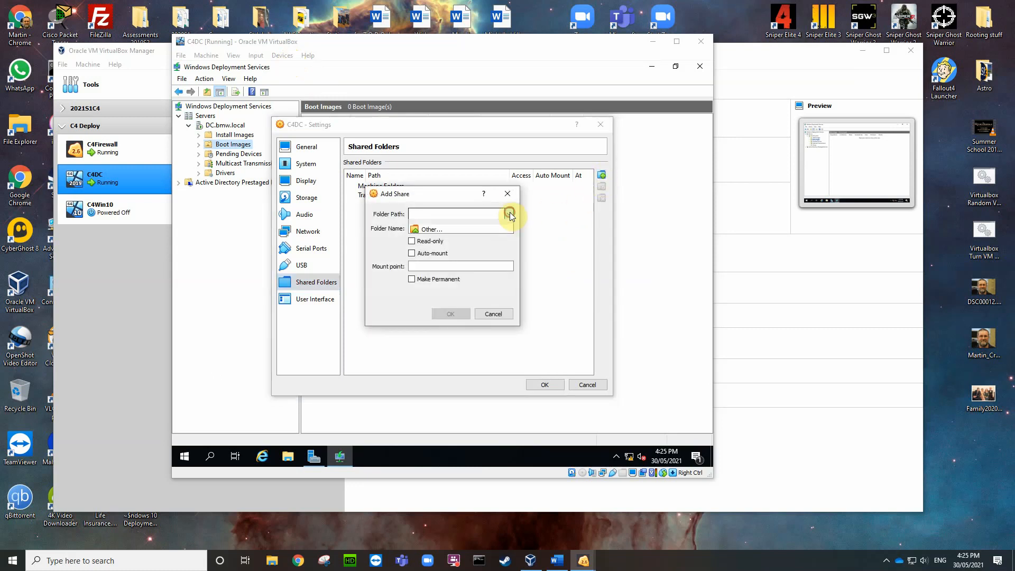
left_click(433, 233)
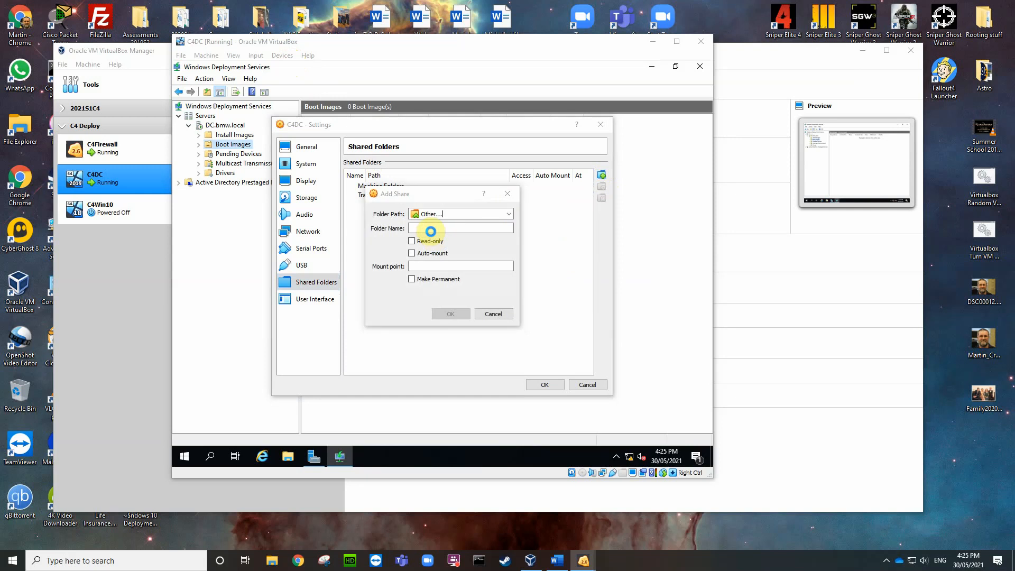
left_click_drag(449, 280, 457, 380)
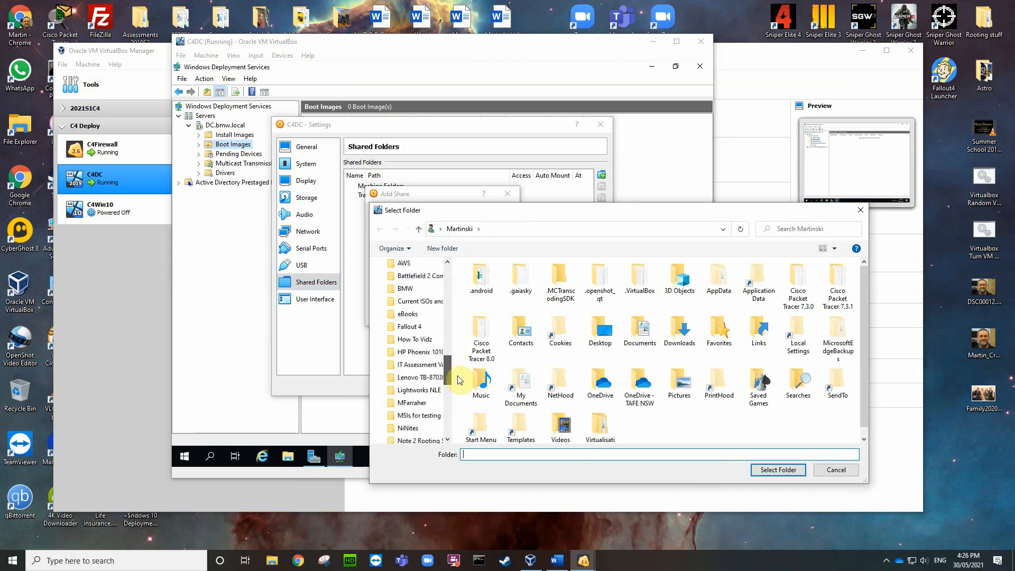
left_click(416, 302)
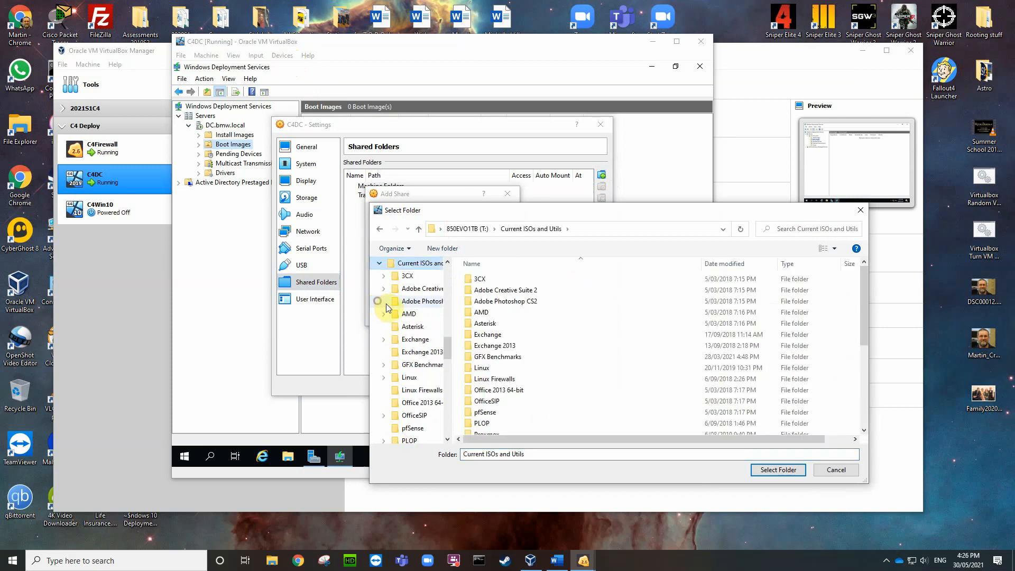
left_click_drag(453, 349, 455, 375)
left_click(384, 339)
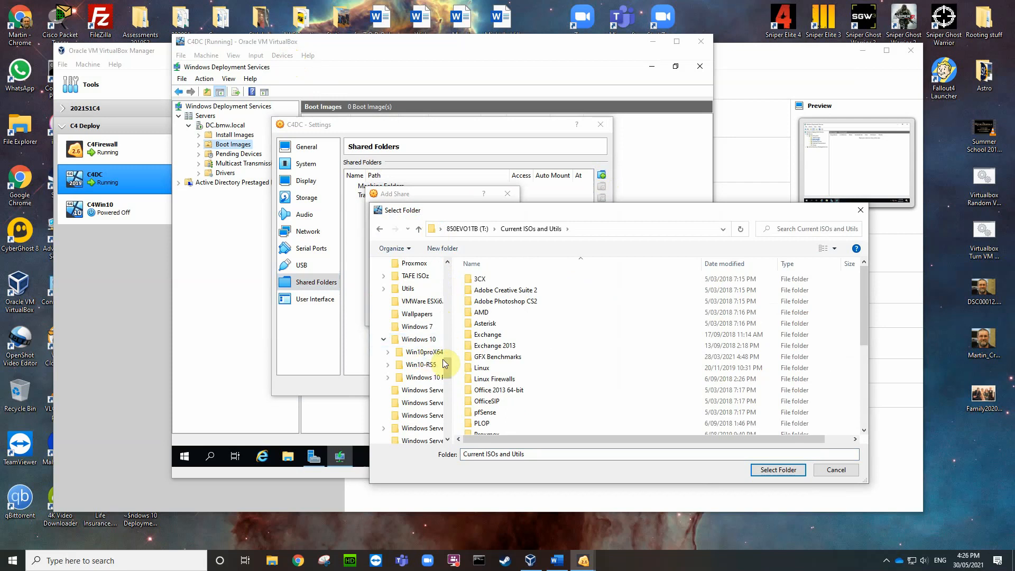
left_click_drag(453, 341, 498, 341)
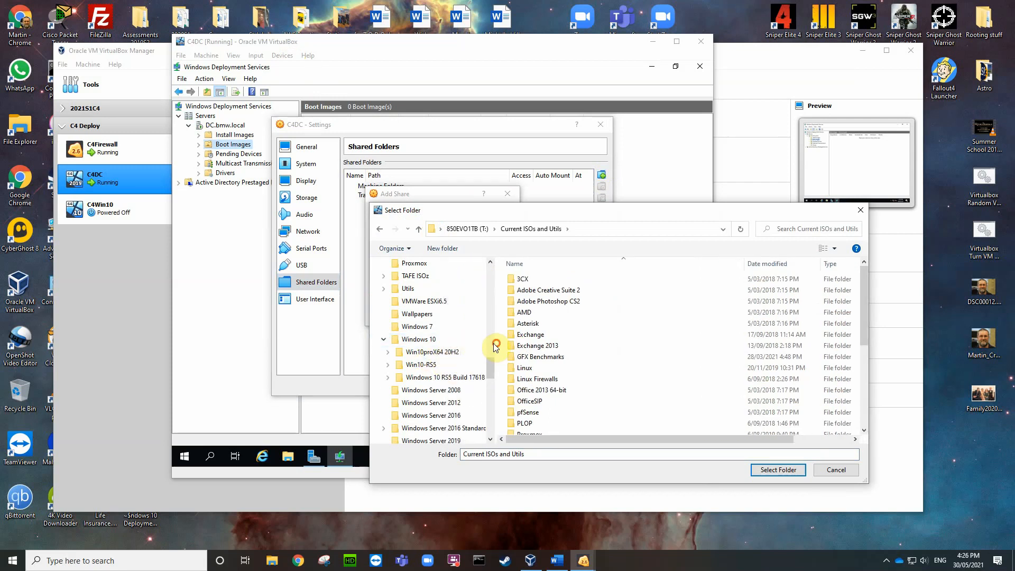
left_click(433, 353)
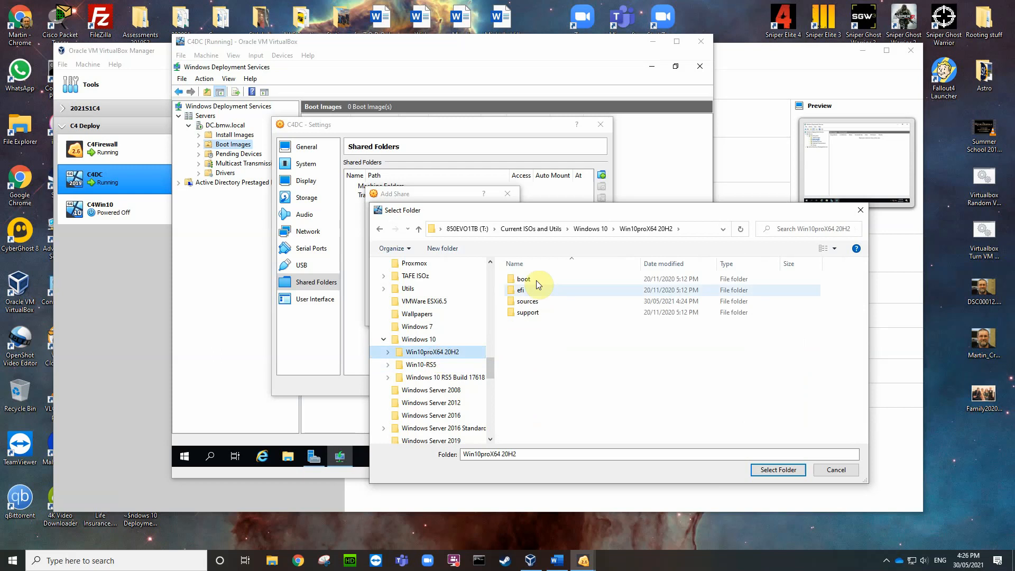
left_click(772, 472)
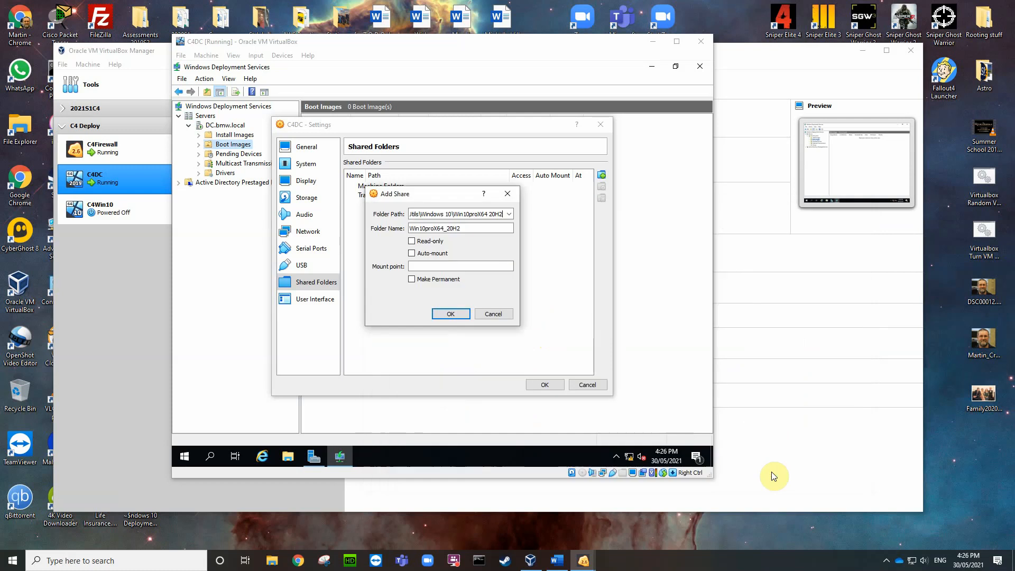
Step: Make the Win10proX64_20H2 share read-only and auto-mounted, and save the C4DC settings
left_click(412, 241)
left_click(412, 253)
left_click(449, 313)
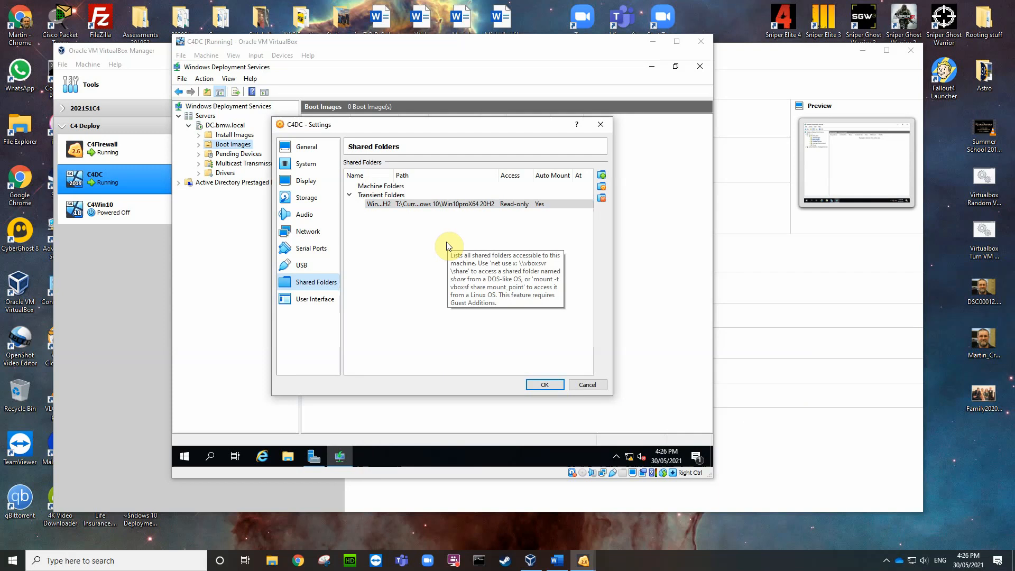
left_click(541, 386)
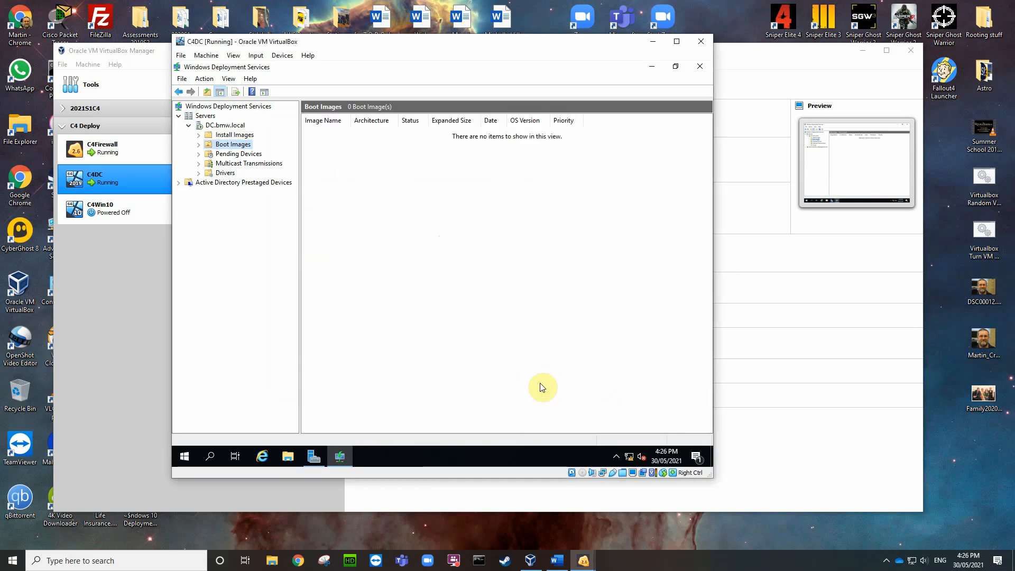
left_click(286, 456)
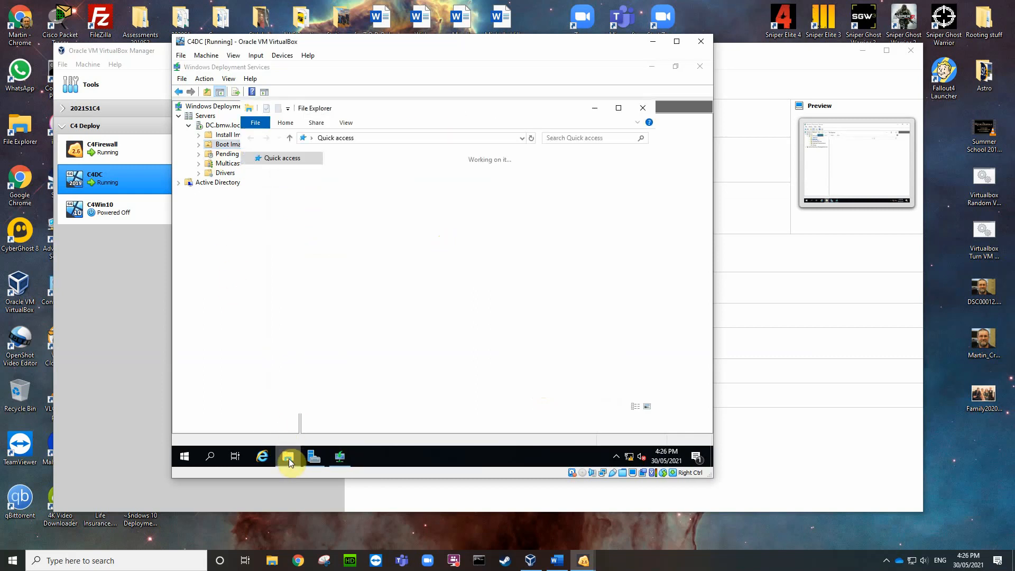
left_click(269, 230)
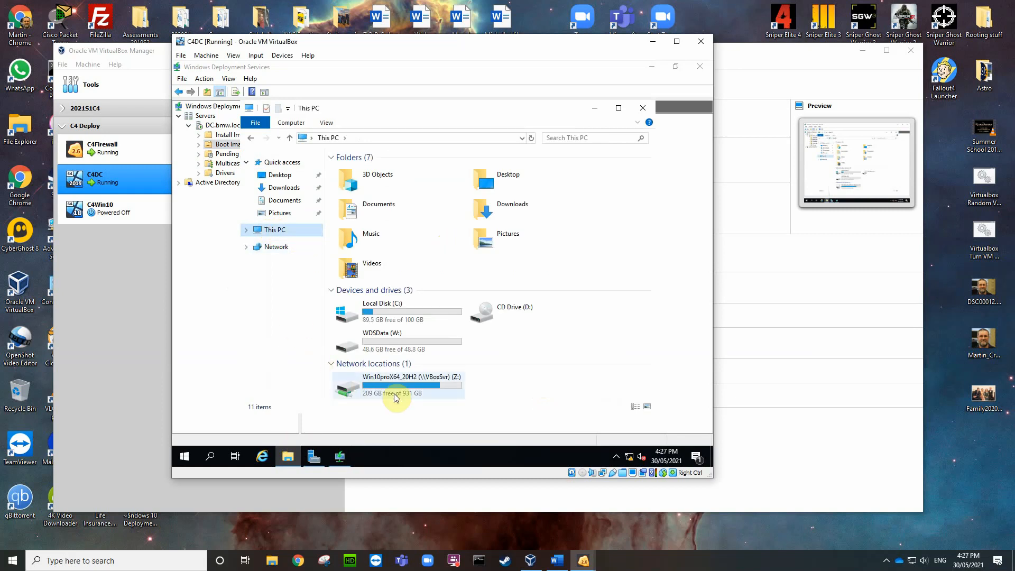
double_click(422, 384)
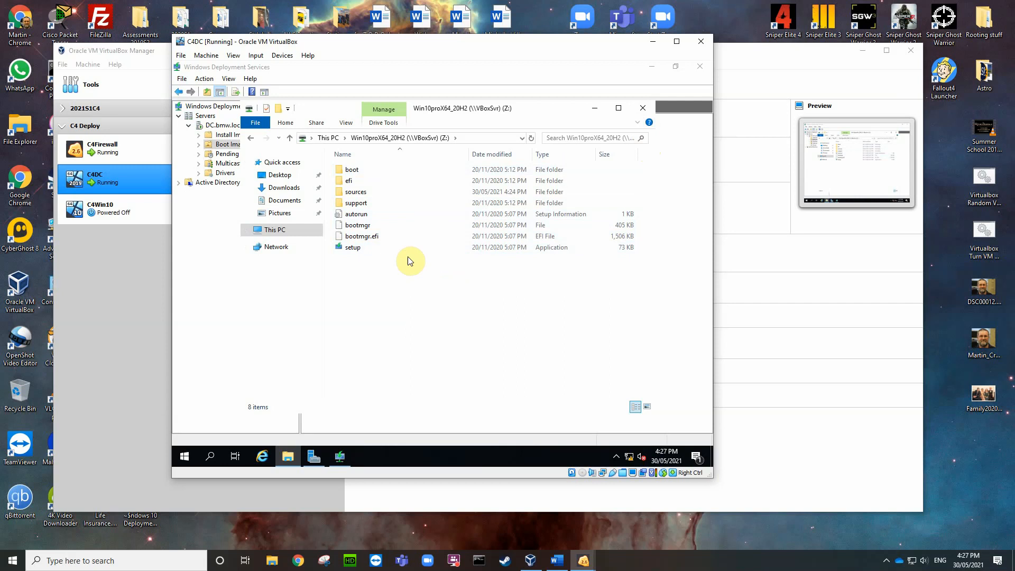
left_click(359, 204)
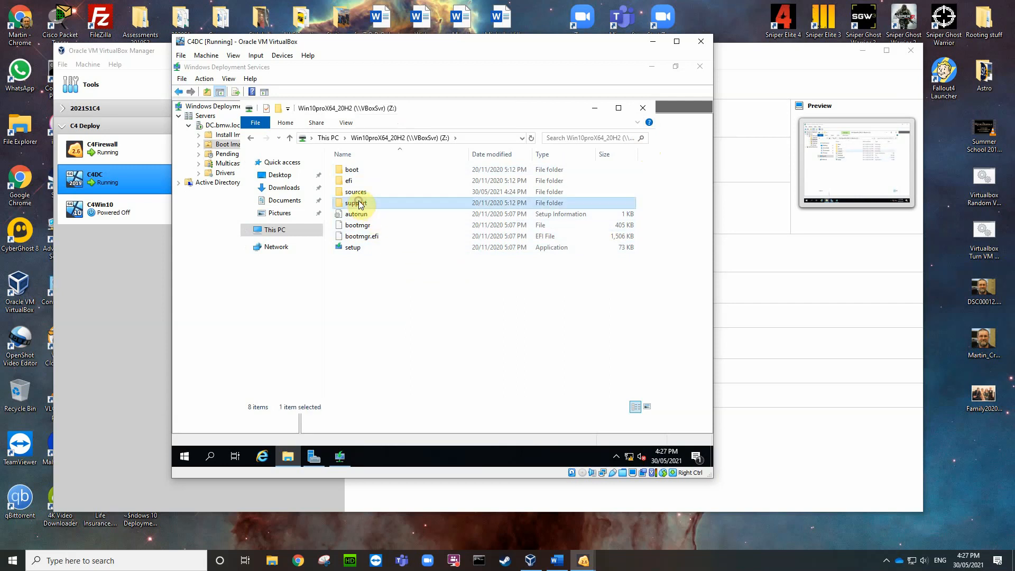
double_click(368, 192)
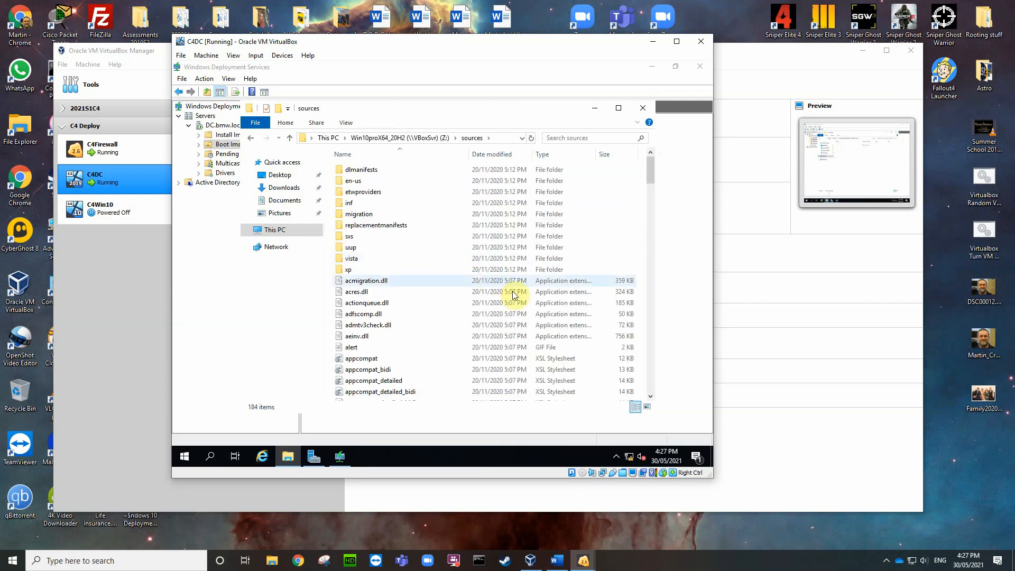
scroll(512, 291, "down", 12)
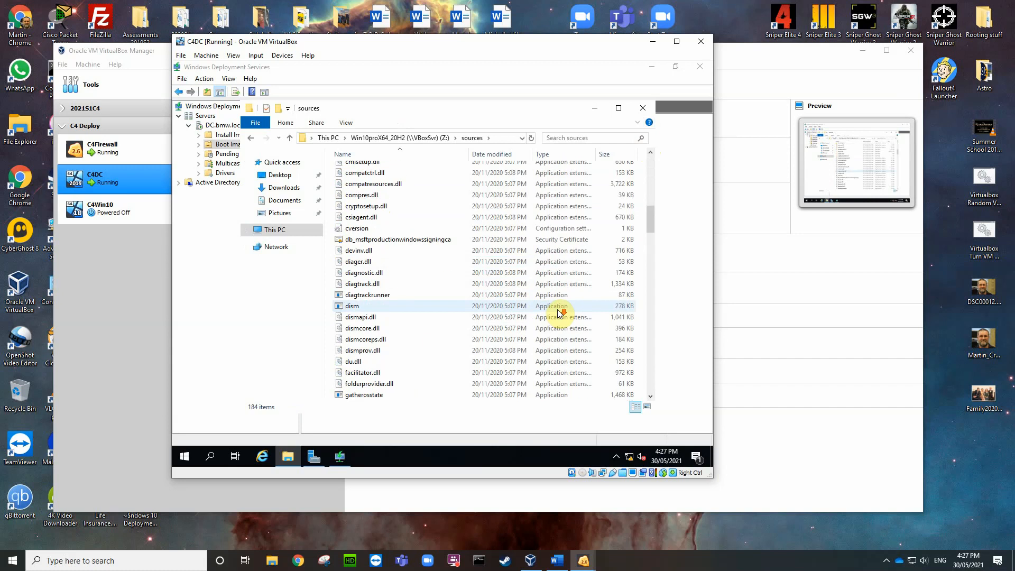
scroll(559, 312, "down", 4)
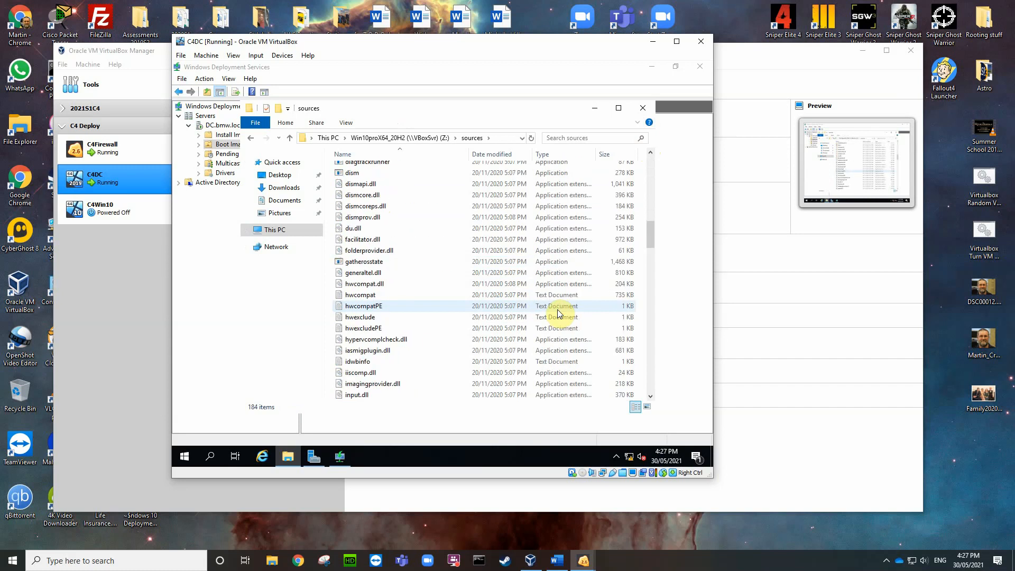
scroll(555, 310, "down", 3)
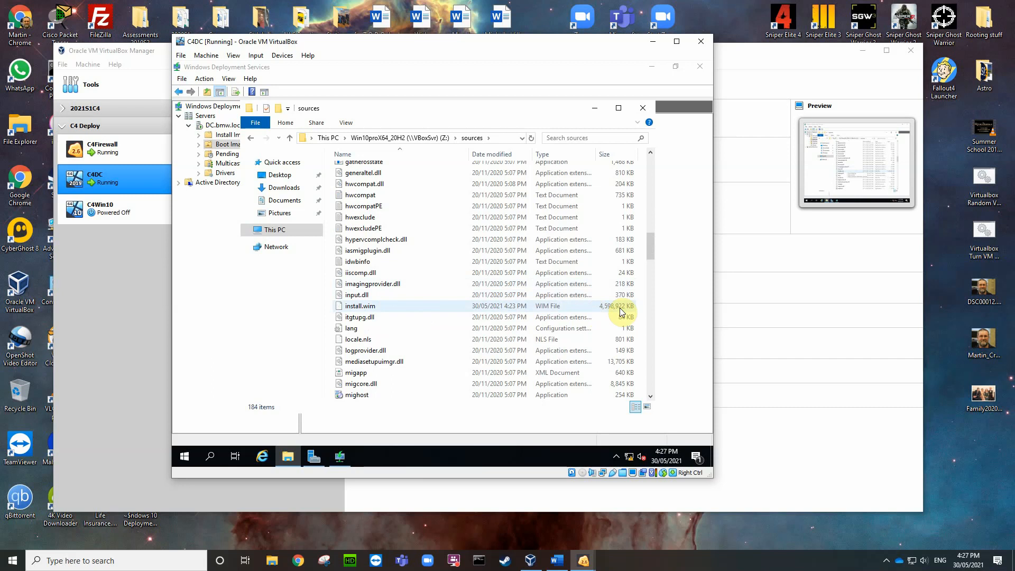
left_click(405, 308)
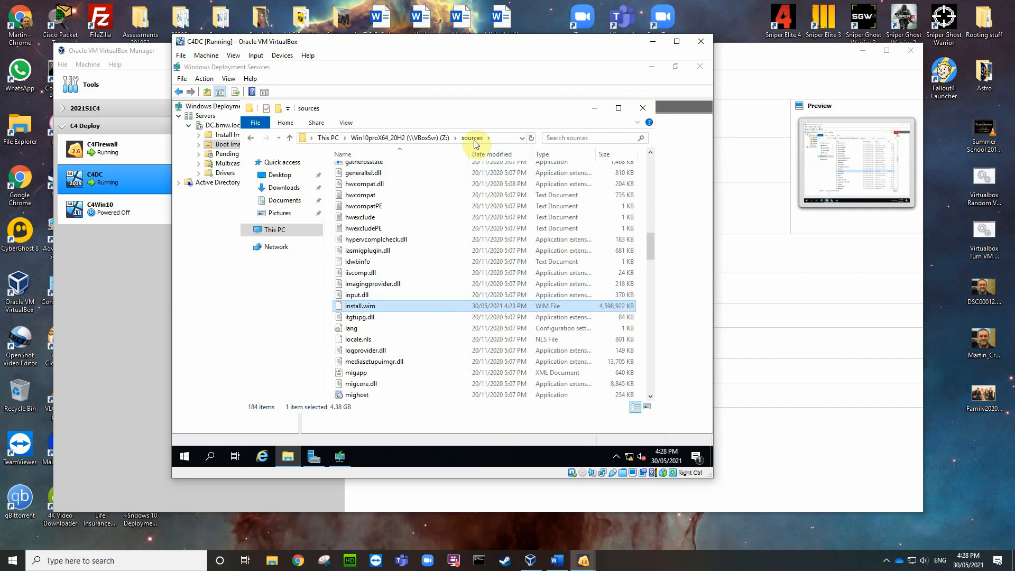
left_click(642, 108)
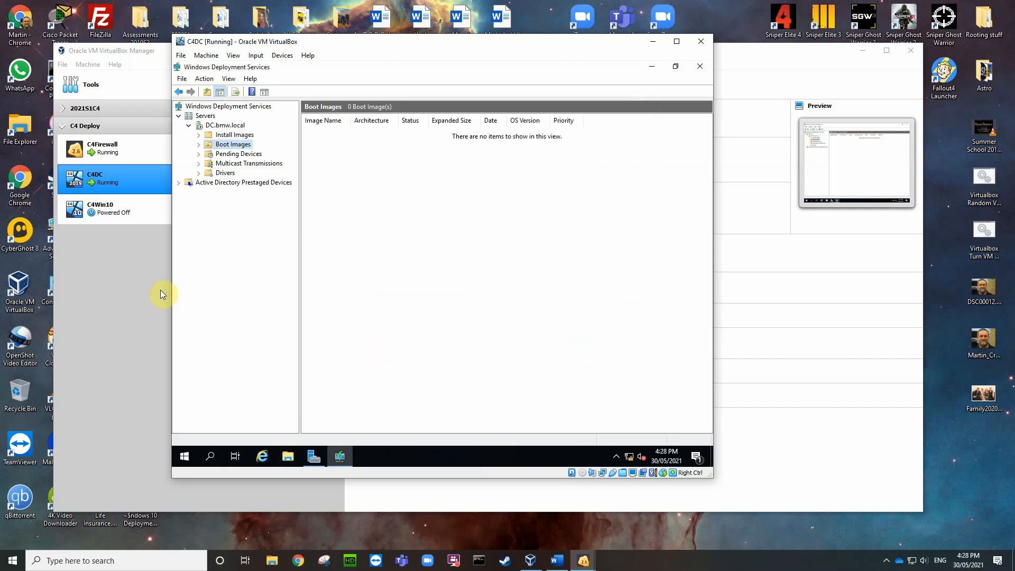
Step: Start Add Boot Image from Boot Images and select Z:\sources\boot.wim on the shared drive
right_click(236, 146)
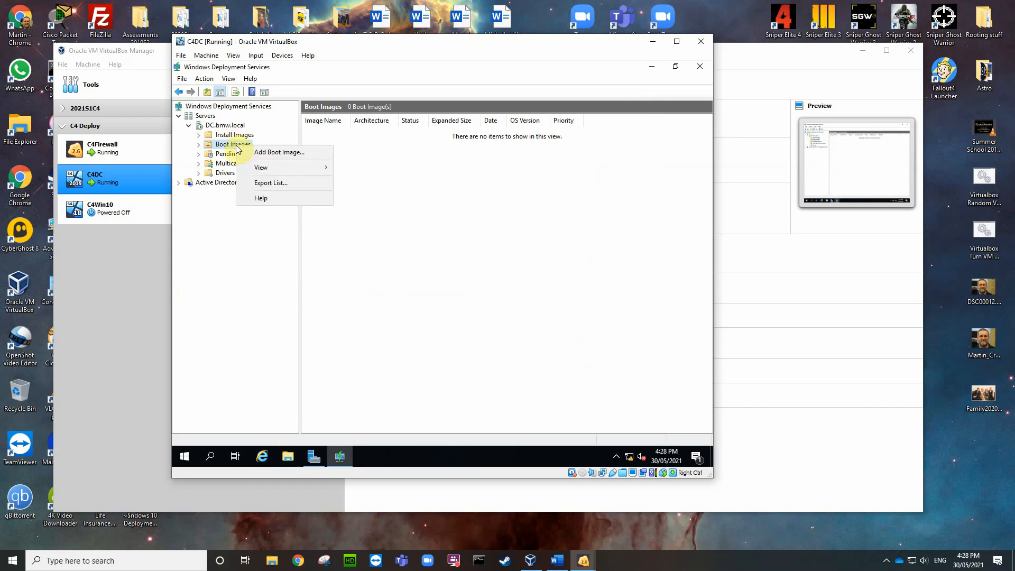
left_click(273, 154)
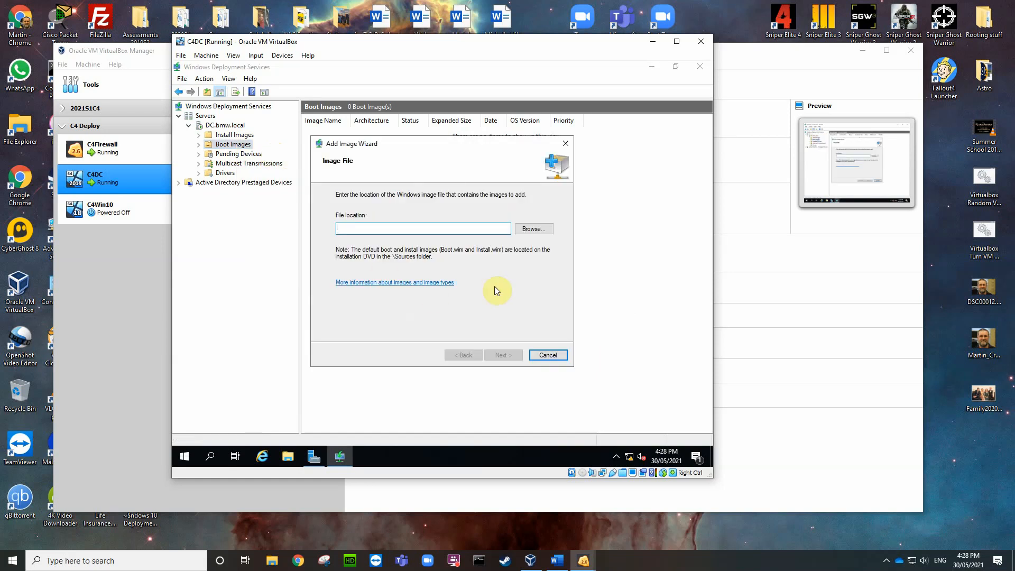
left_click(534, 231)
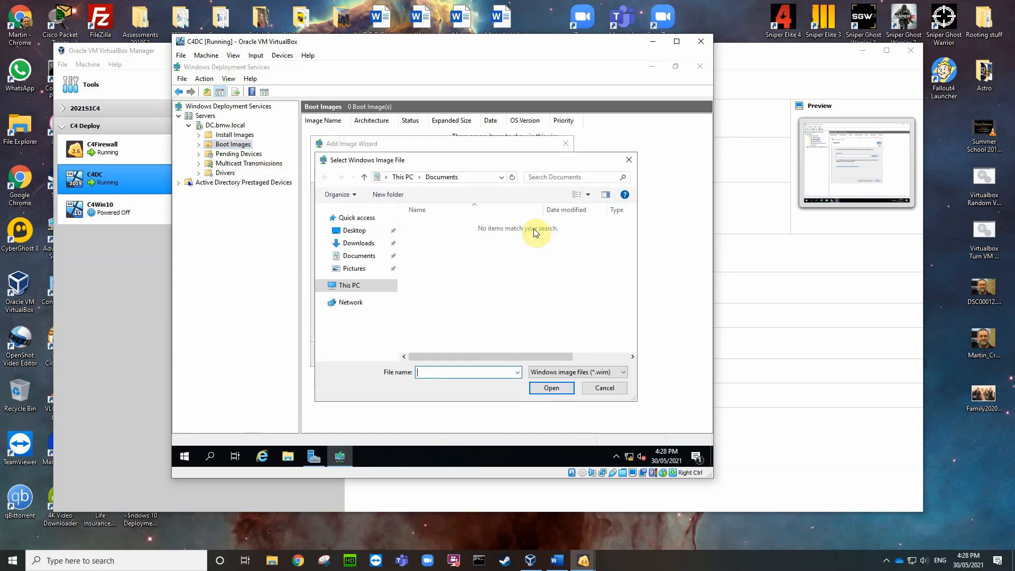
left_click(321, 285)
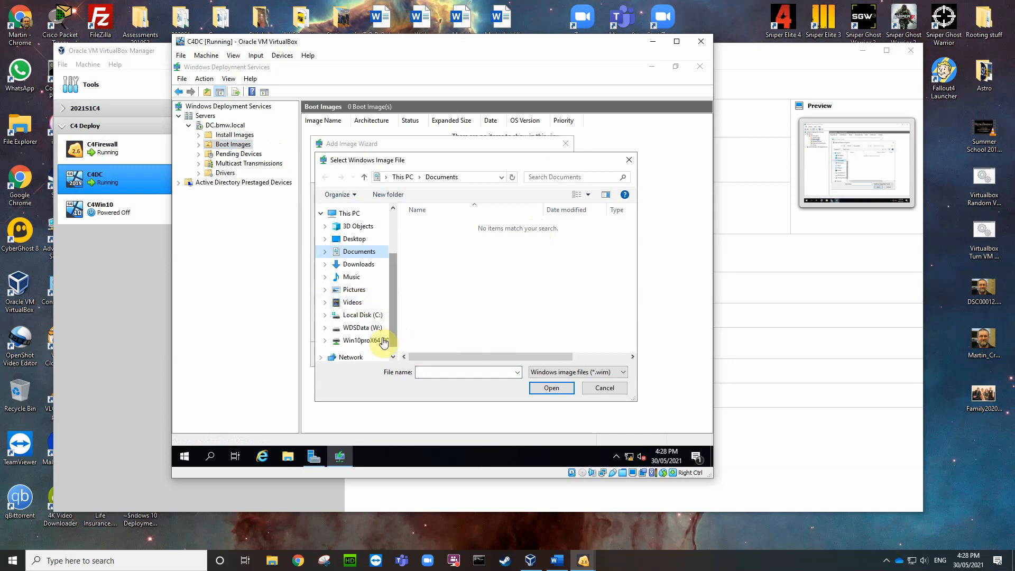
left_click(366, 344)
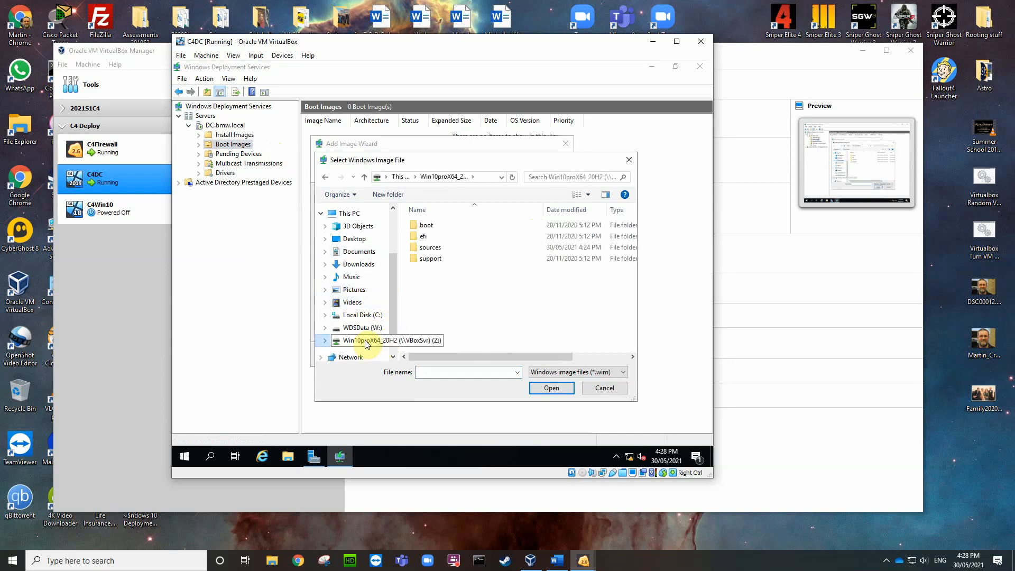
double_click(433, 249)
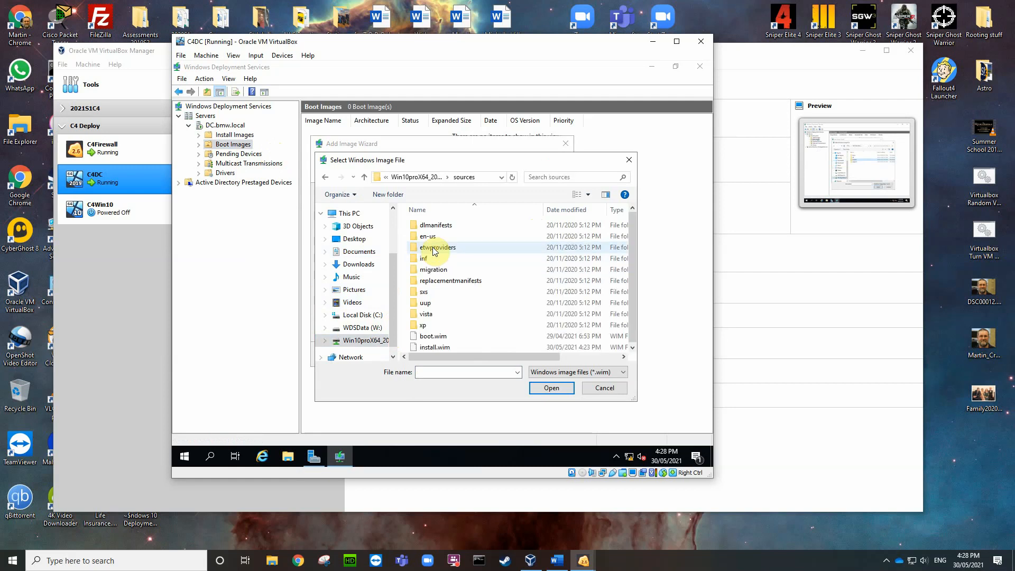
left_click(438, 336)
left_click(552, 389)
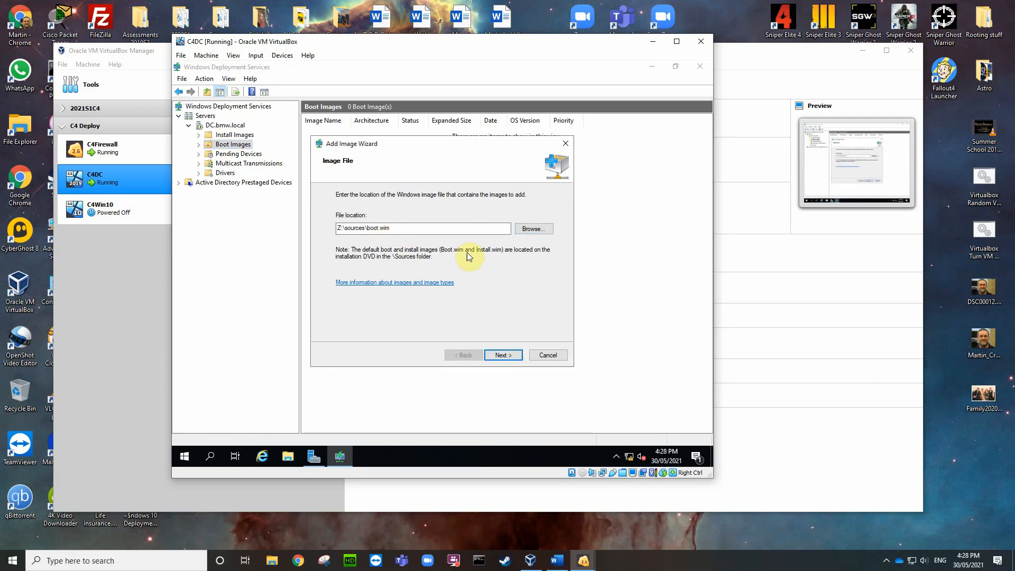
left_click(506, 356)
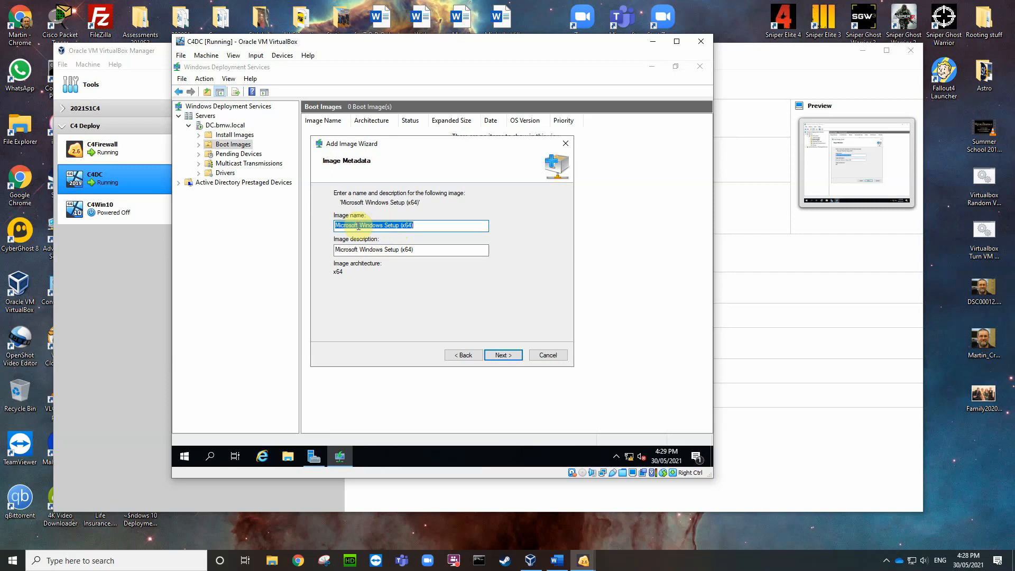
Step: Insert 10proX64 after Windows in the image name and description, then complete the wizard
left_click(384, 226)
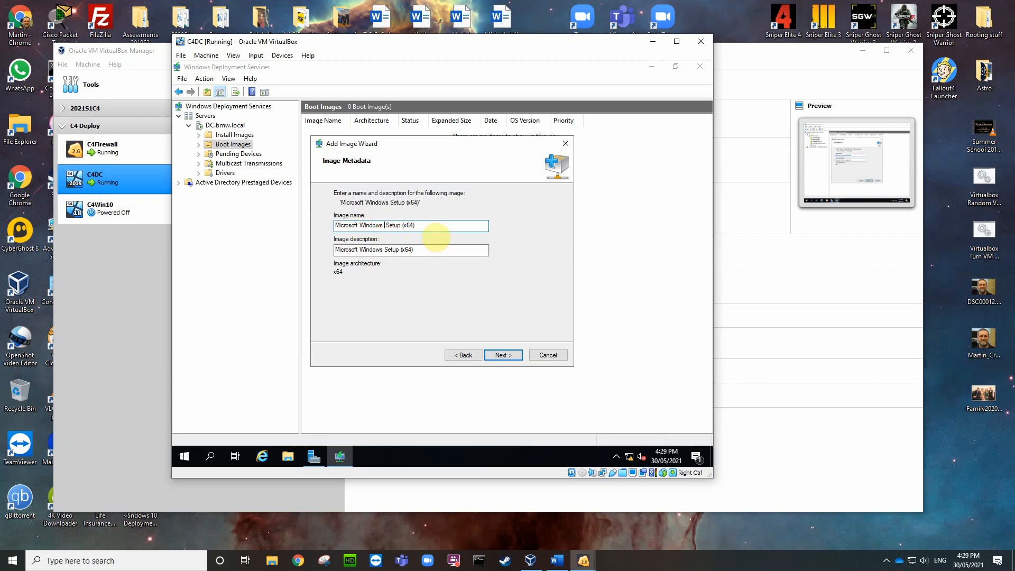
type("10proX64")
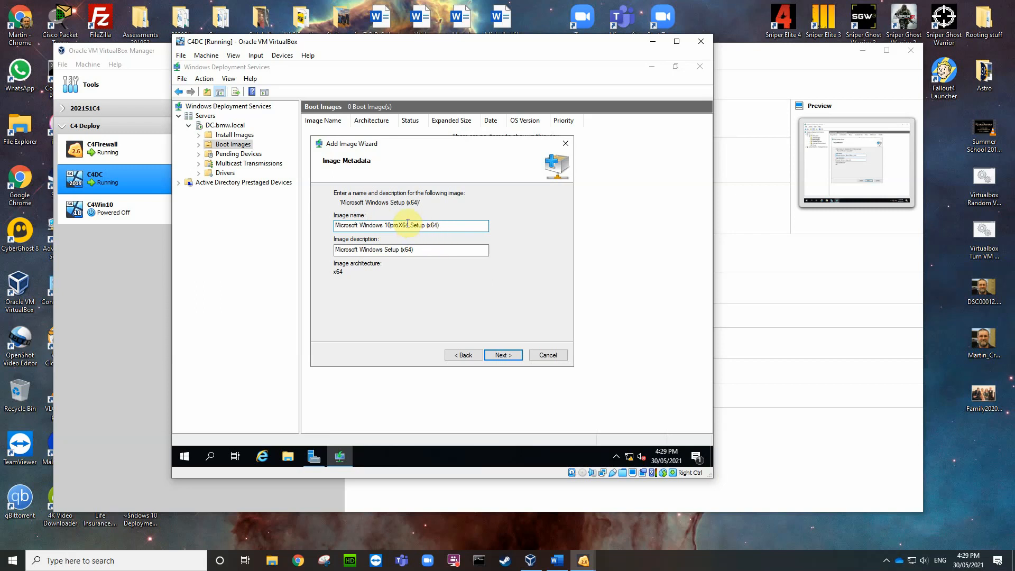
left_click_drag(410, 227, 385, 227)
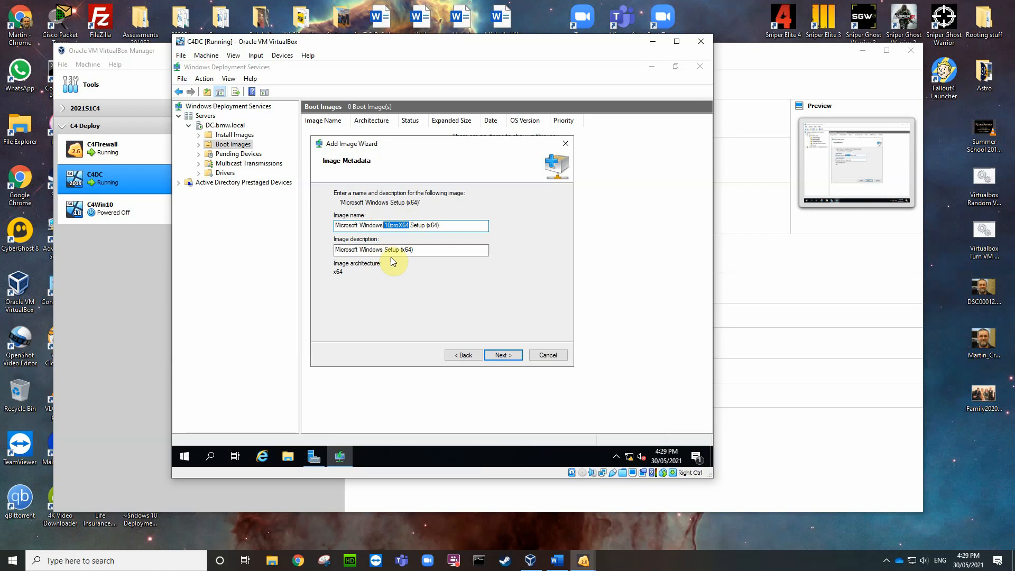
left_click(384, 249)
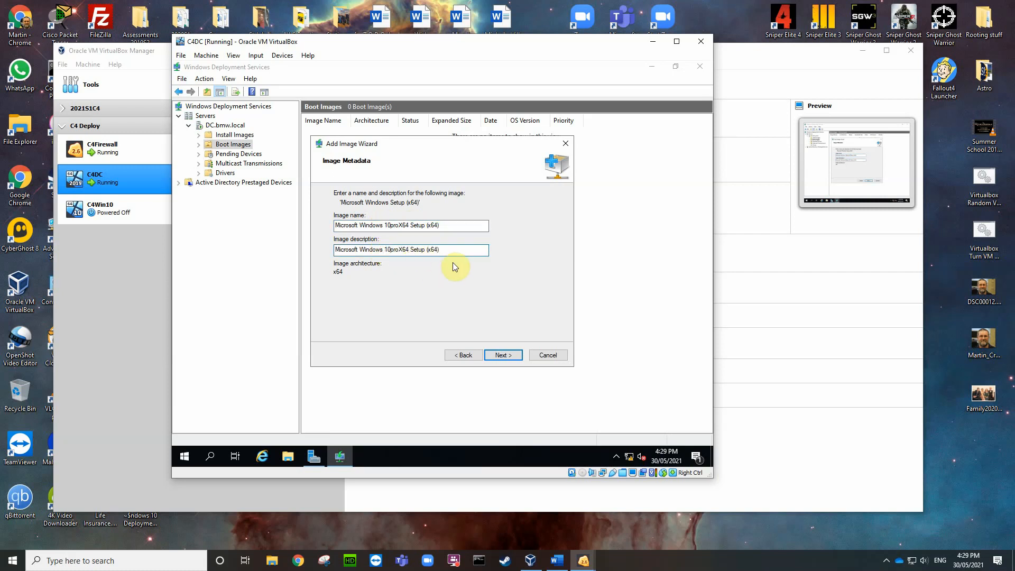
left_click(502, 355)
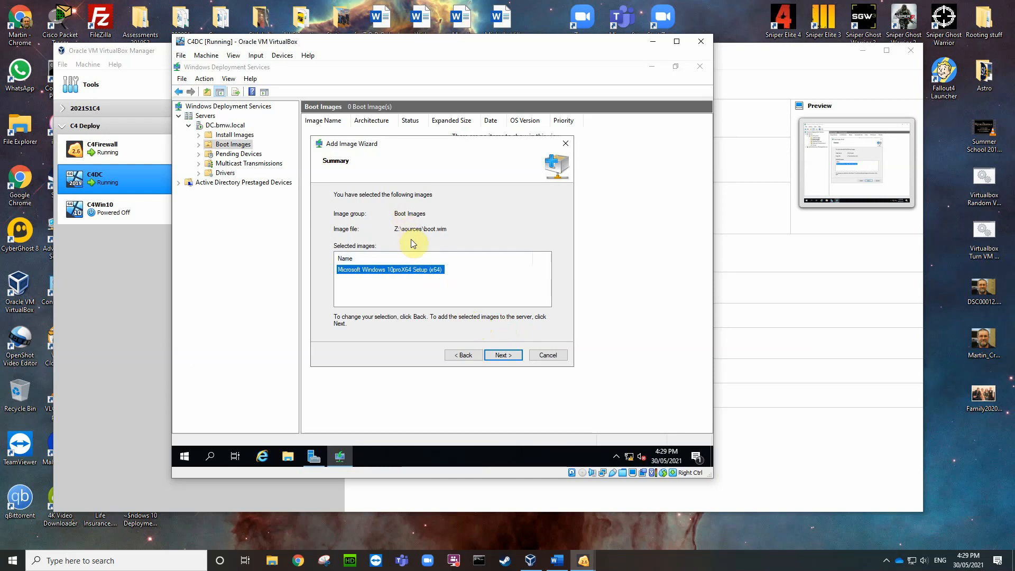
left_click(489, 357)
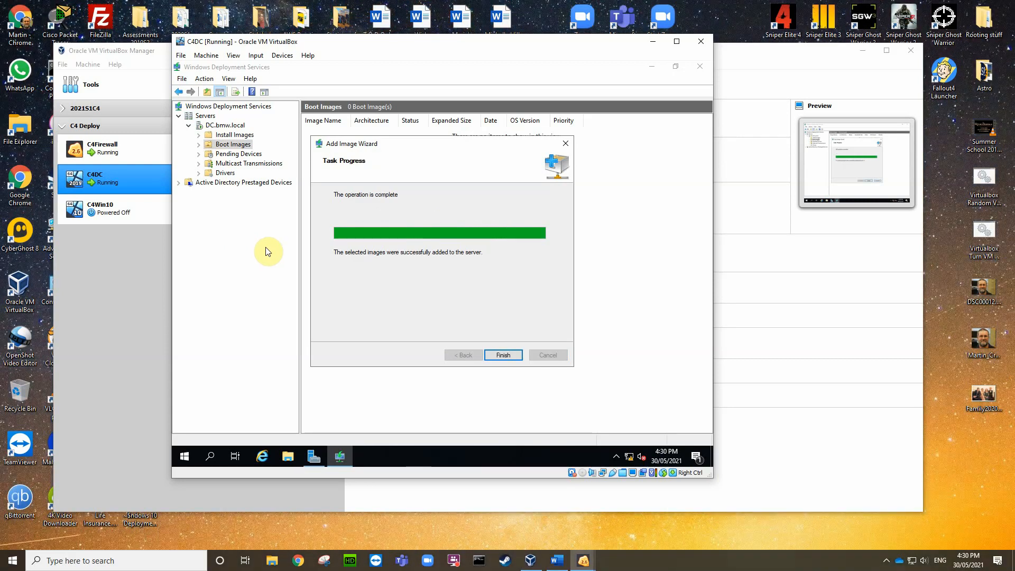
left_click(501, 356)
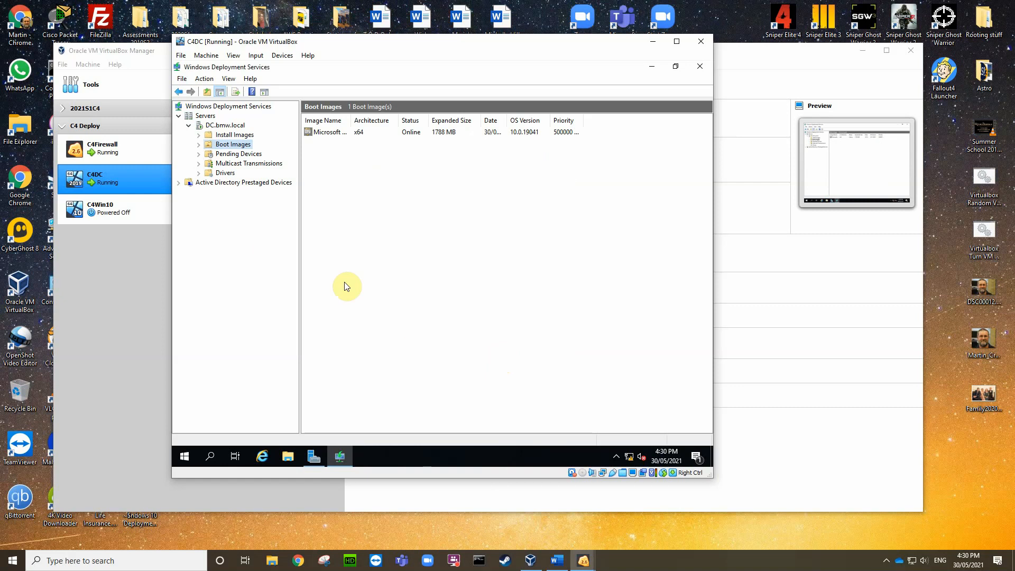
Step: Start Add Install Image and name the new image group Client OS
left_click(233, 135)
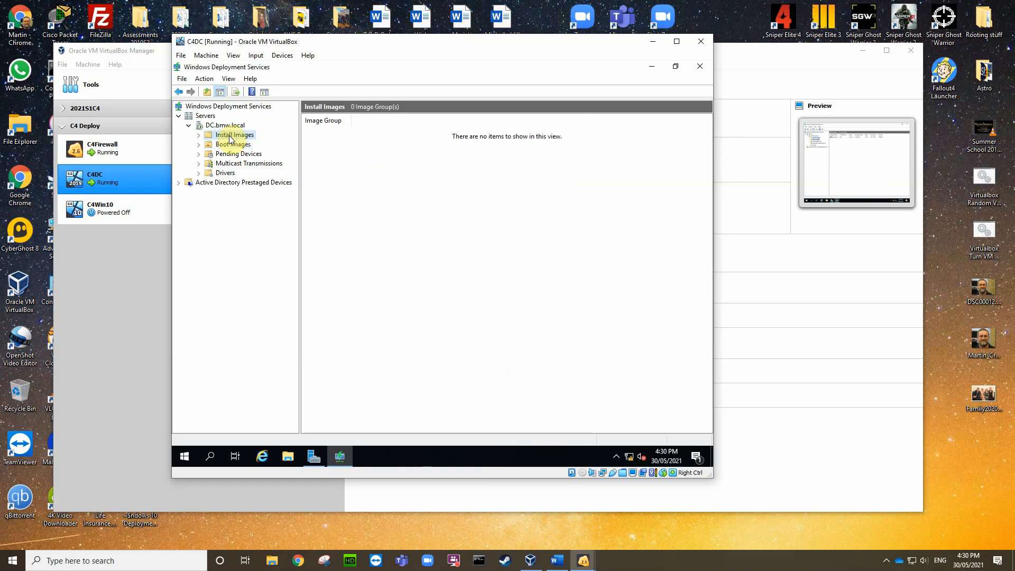
right_click(232, 136)
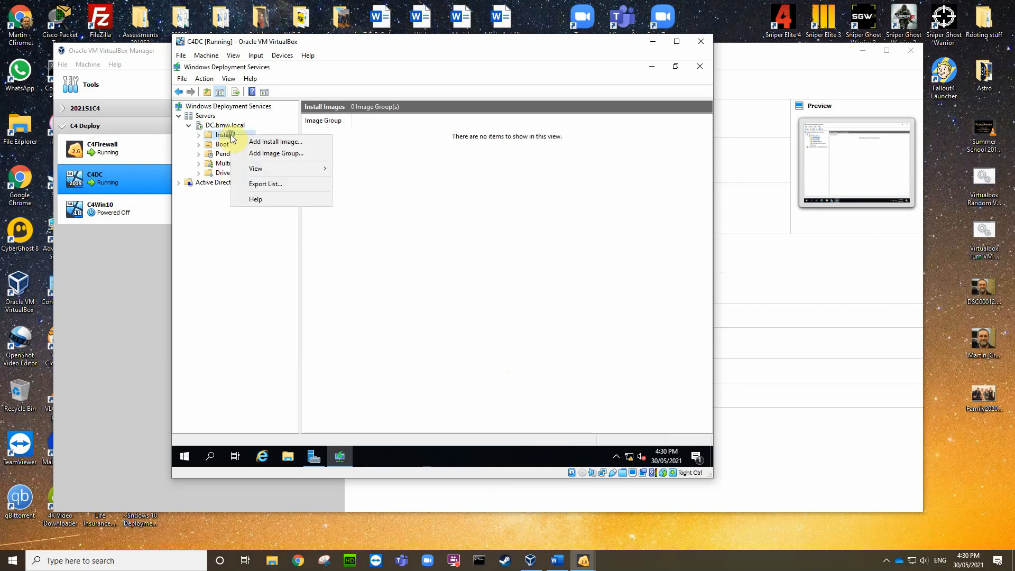
left_click(272, 141)
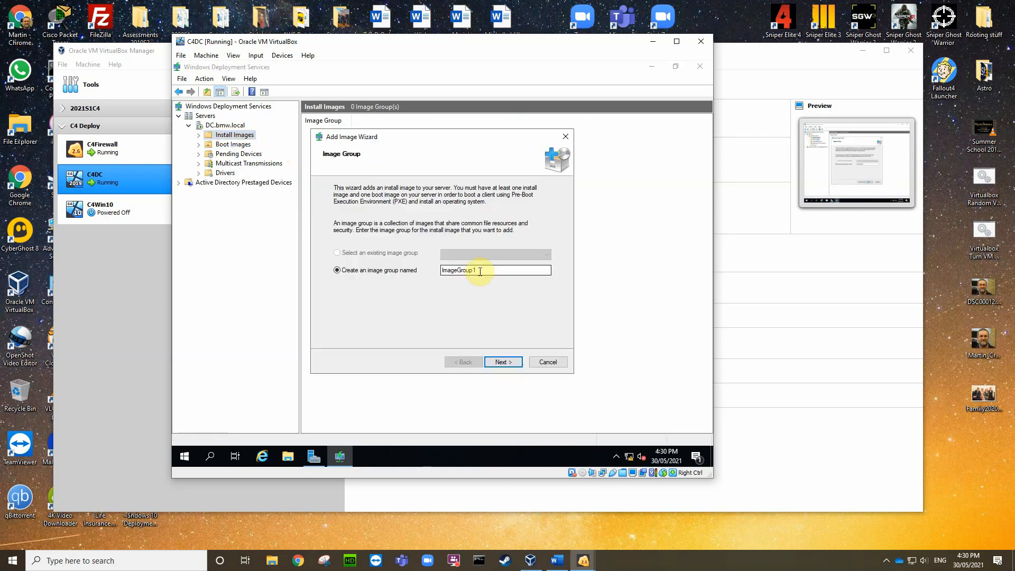
left_click_drag(479, 271, 436, 275)
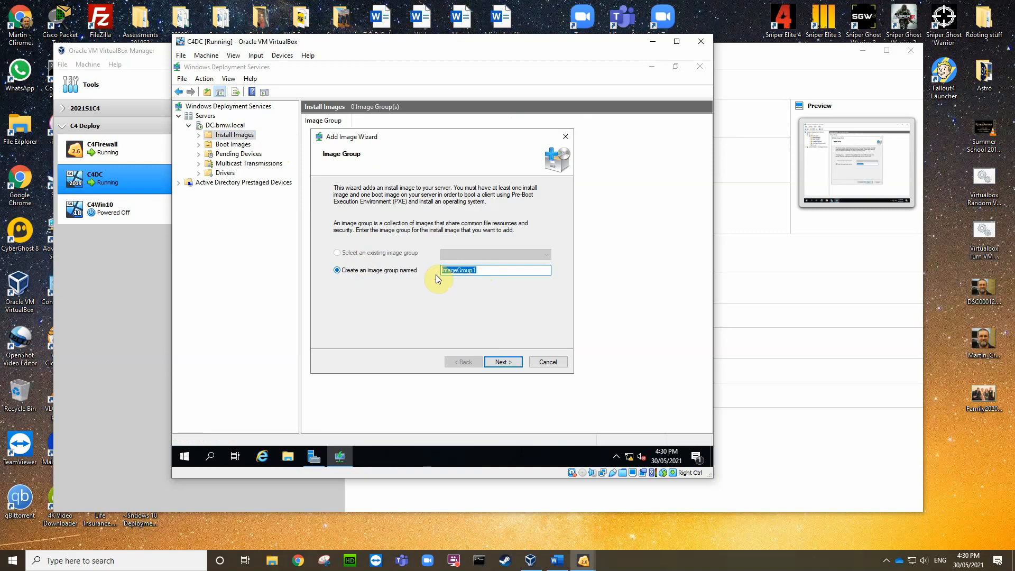
type("Client OS")
left_click(501, 362)
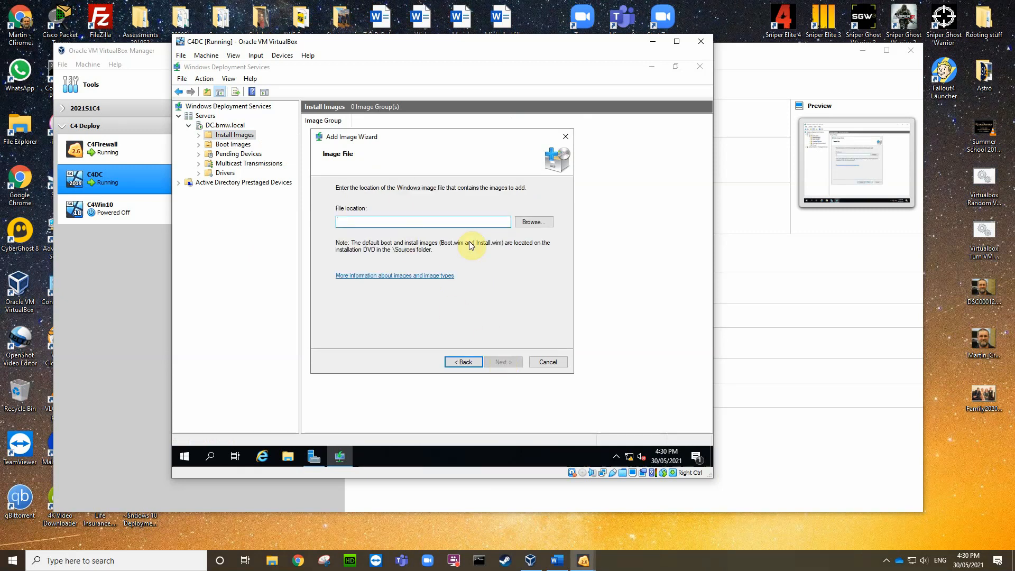
Step: Choose Z:\sources\install.wim as the image file and continue
left_click(532, 222)
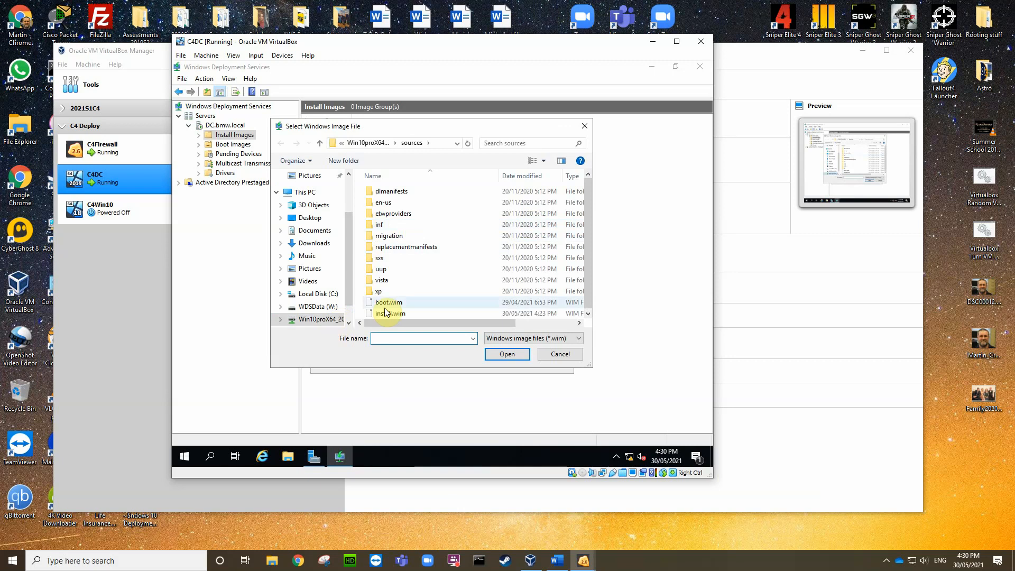
left_click(390, 313)
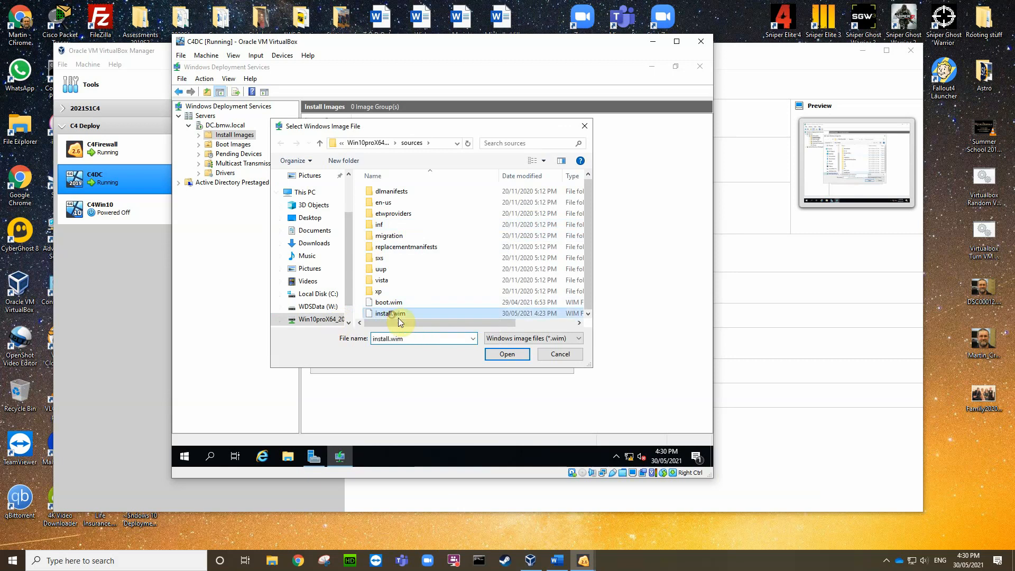
left_click(505, 355)
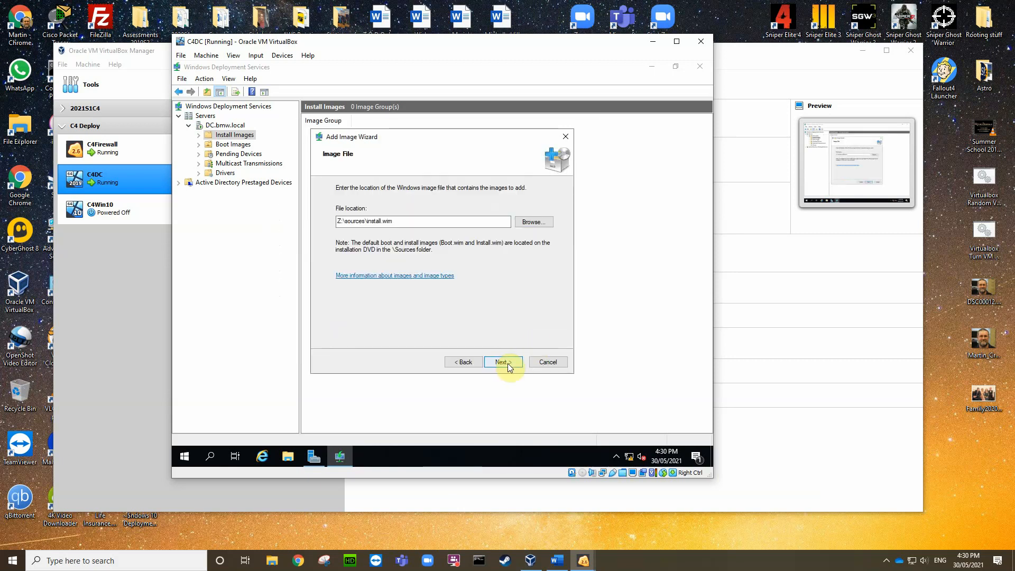
left_click(505, 362)
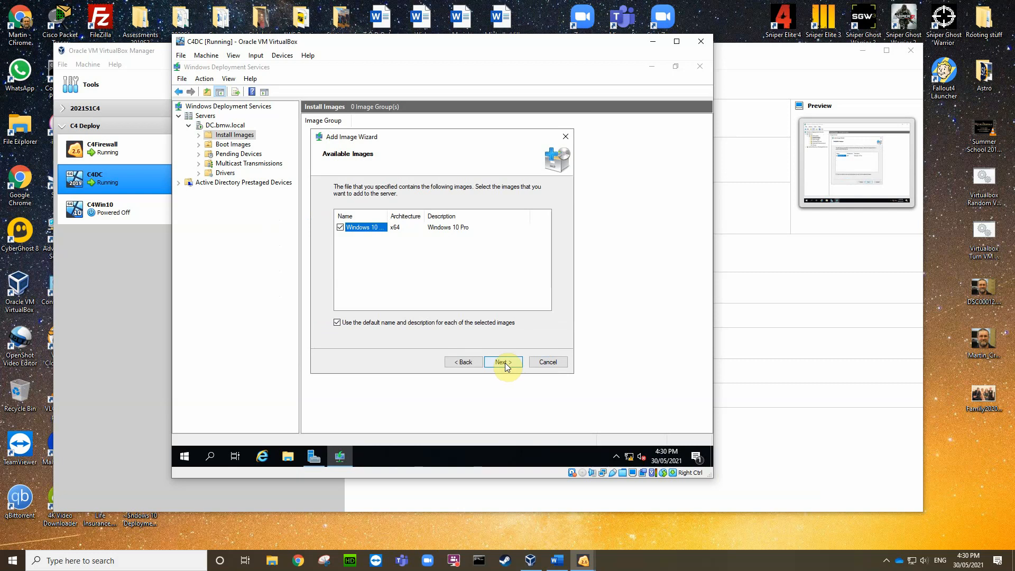
Step: Widen the Name column, keep Windows 10 Pro checked, and go to the Summary page
mouse_move(389, 216)
left_mouse_down()
mouse_move(437, 220)
mouse_move(403, 216)
left_mouse_up()
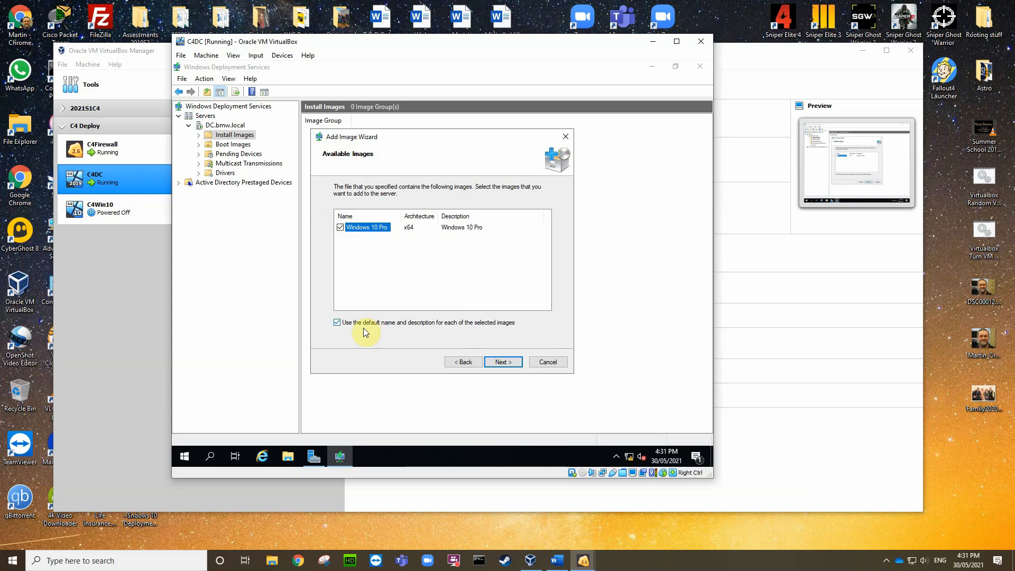
left_click(500, 361)
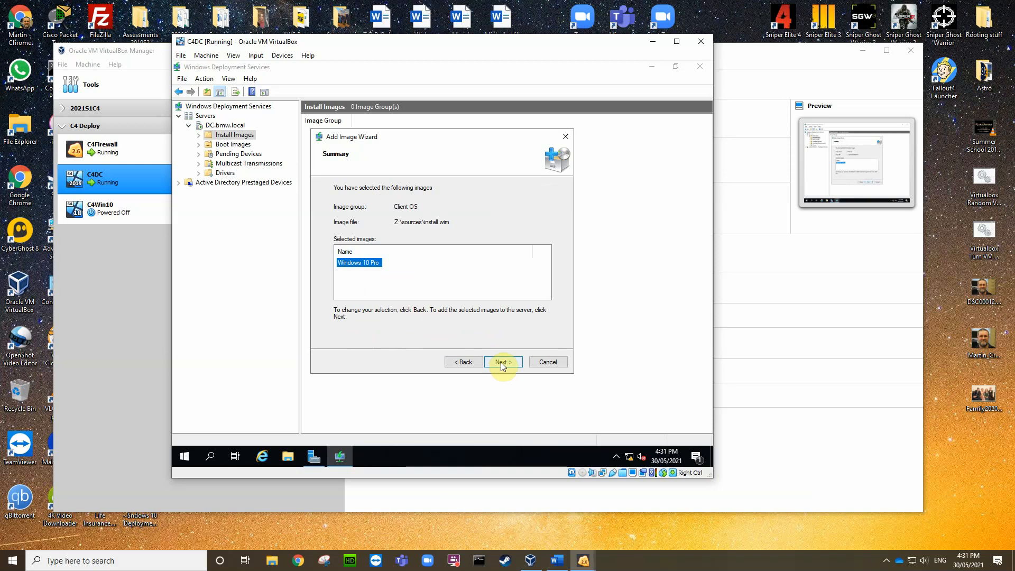
Step: Add Windows 10 Pro to Client OS, then widen the Image Name column in Client OS and Boot Images
left_click(502, 363)
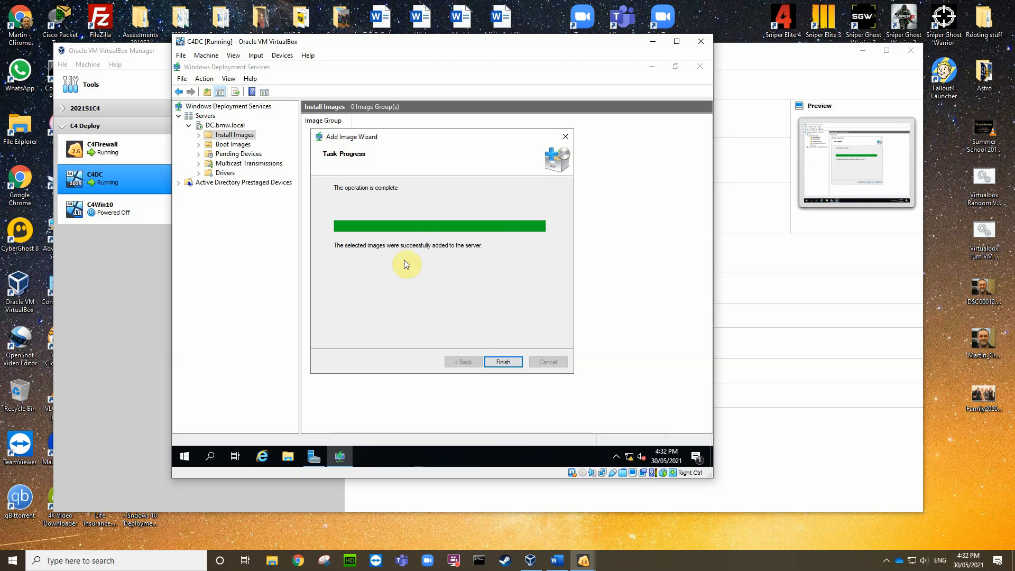
left_click(503, 362)
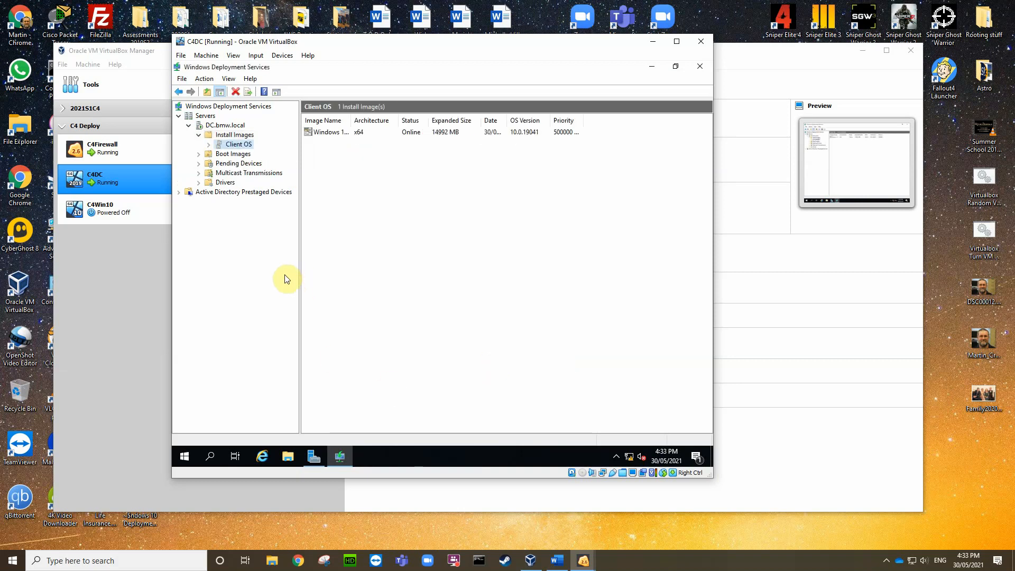
left_click(237, 143)
left_click_drag(351, 117, 374, 120)
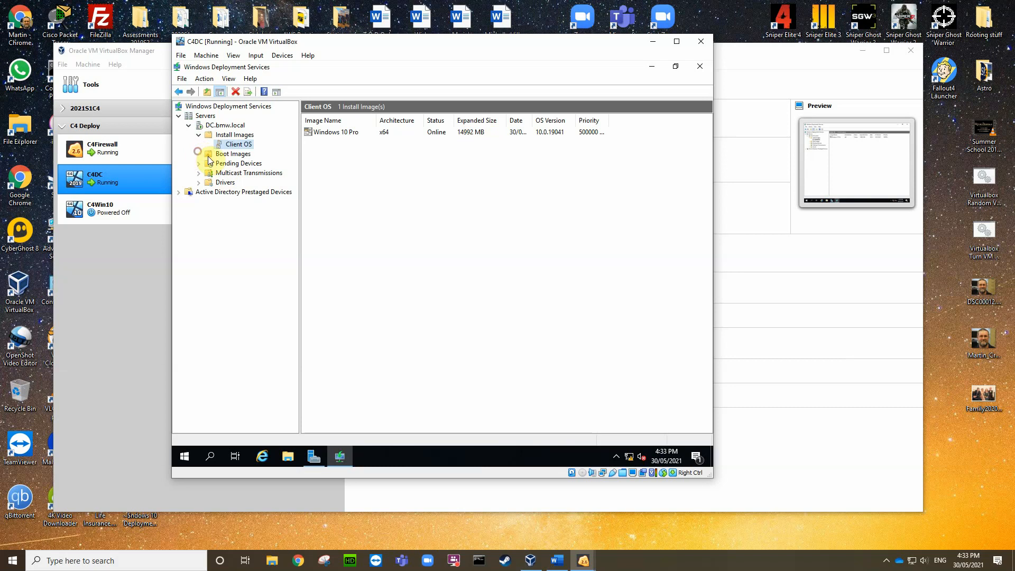
left_click(227, 155)
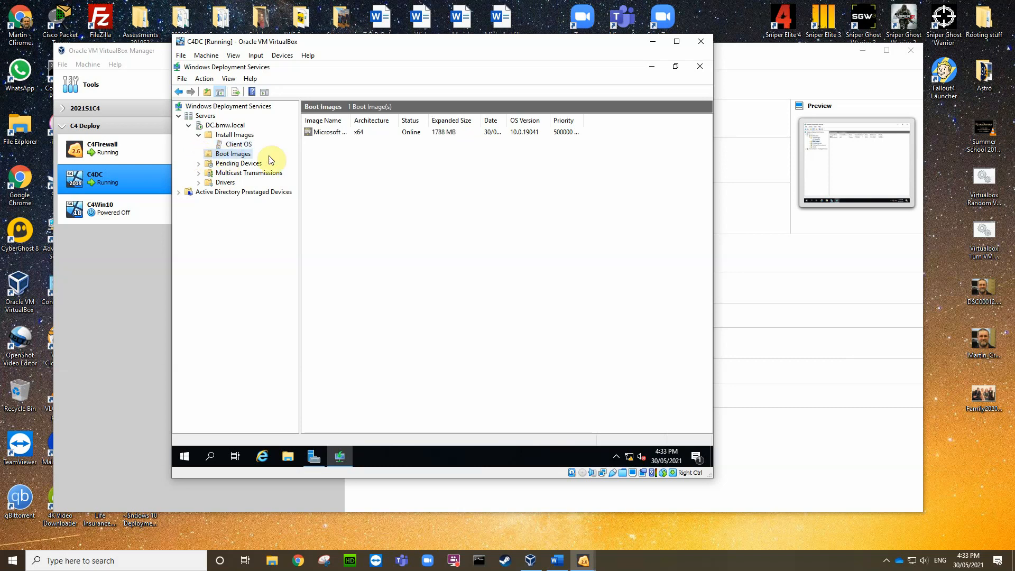
left_click_drag(351, 117, 376, 119)
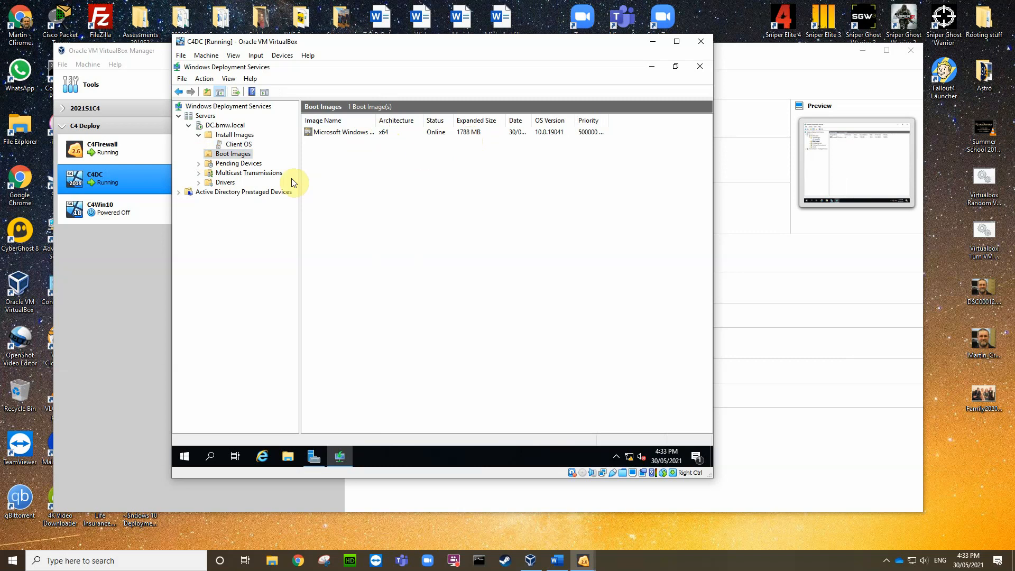
Step: Open the DC.bmw.local server properties and cancel without changes
right_click(227, 128)
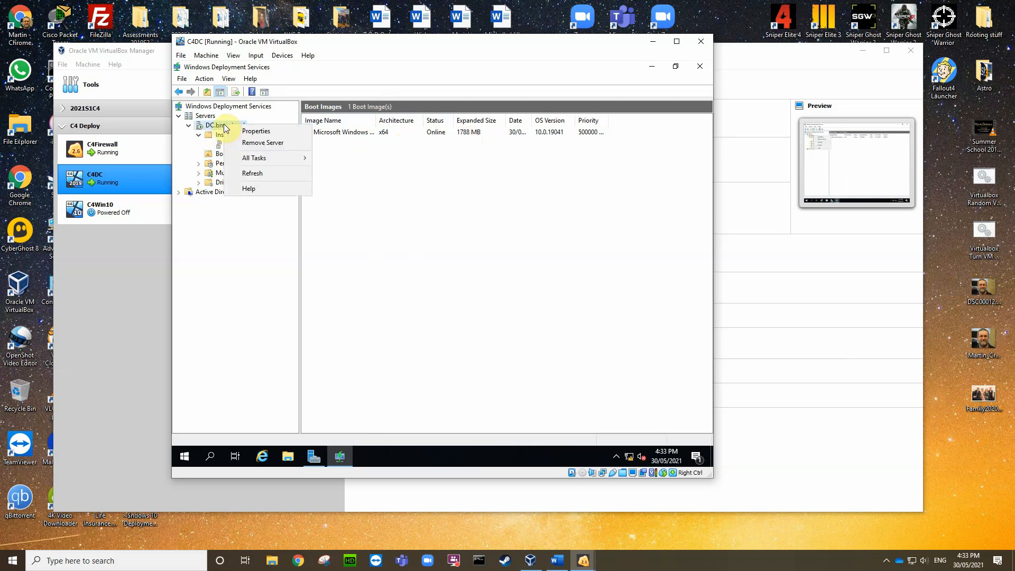
mouse_move(253, 160)
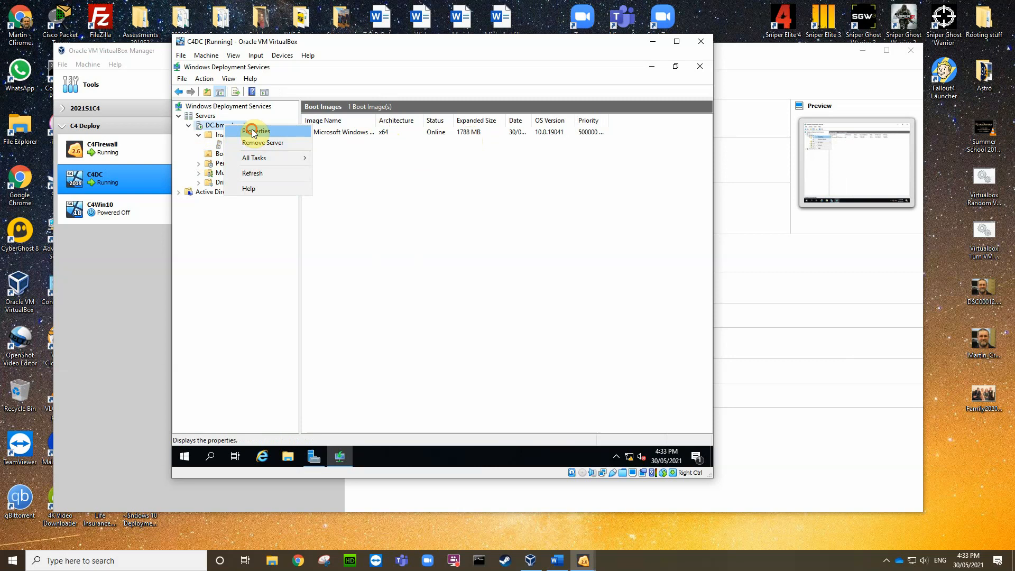
left_click(252, 131)
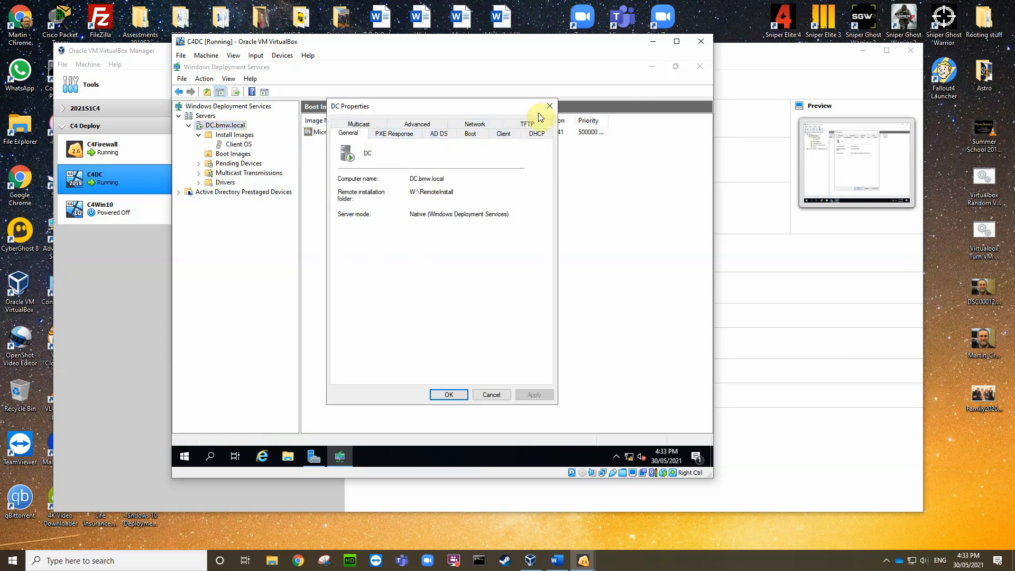
left_click(489, 396)
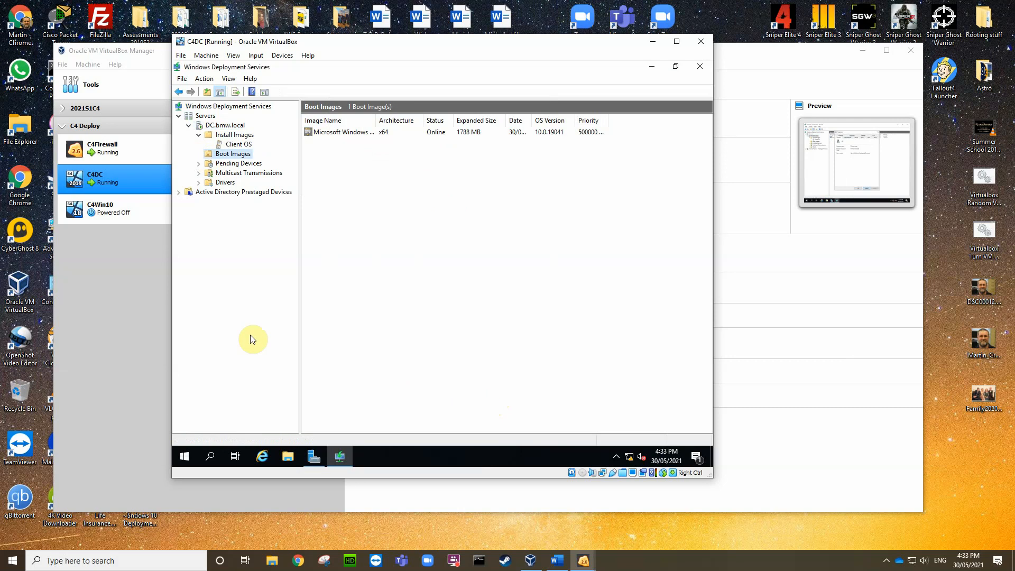
Step: Check the boot image's actions, then bring up the actions for Windows 10 Pro in Client OS
right_click(234, 157)
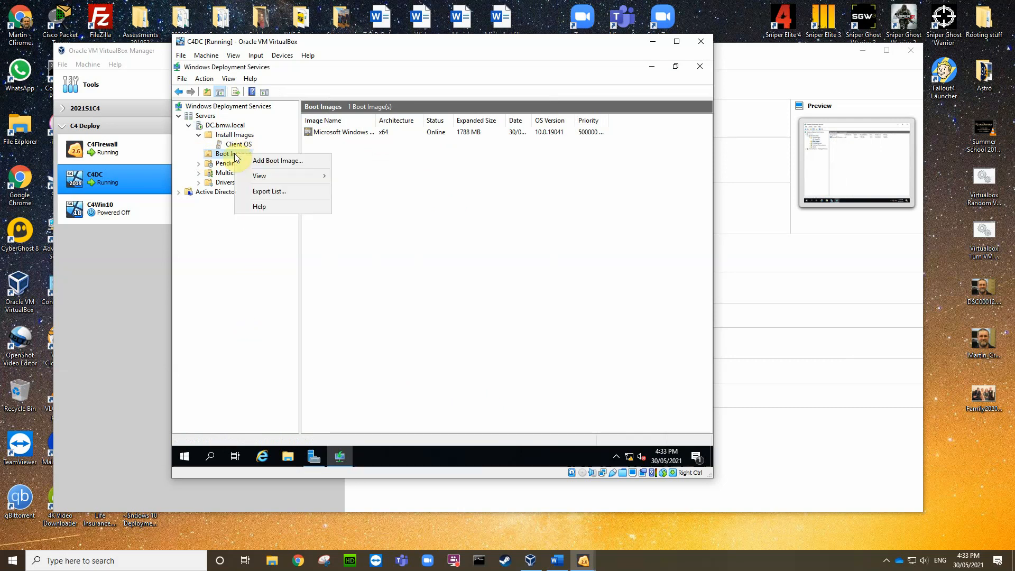
right_click(343, 135)
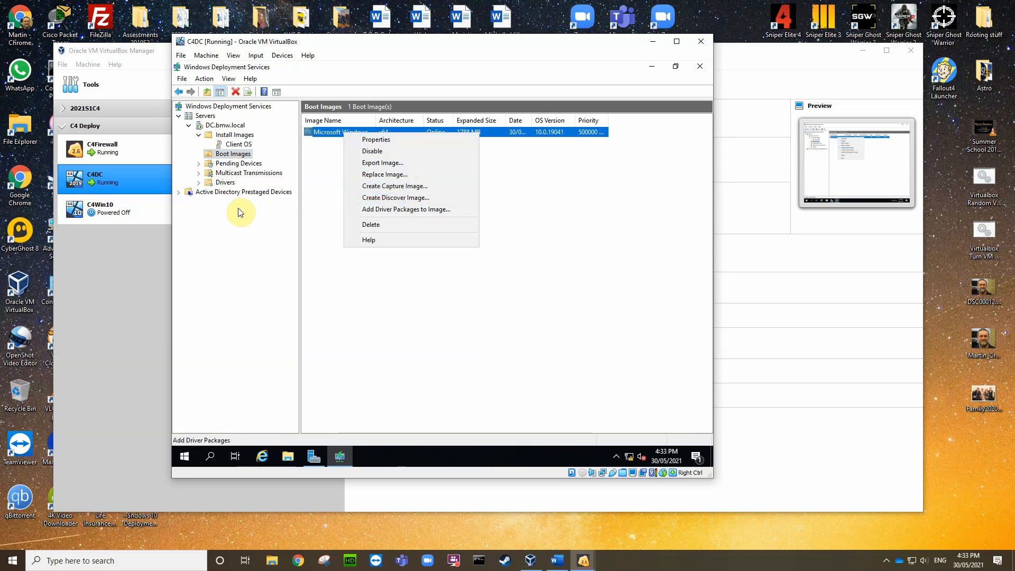
left_click(289, 266)
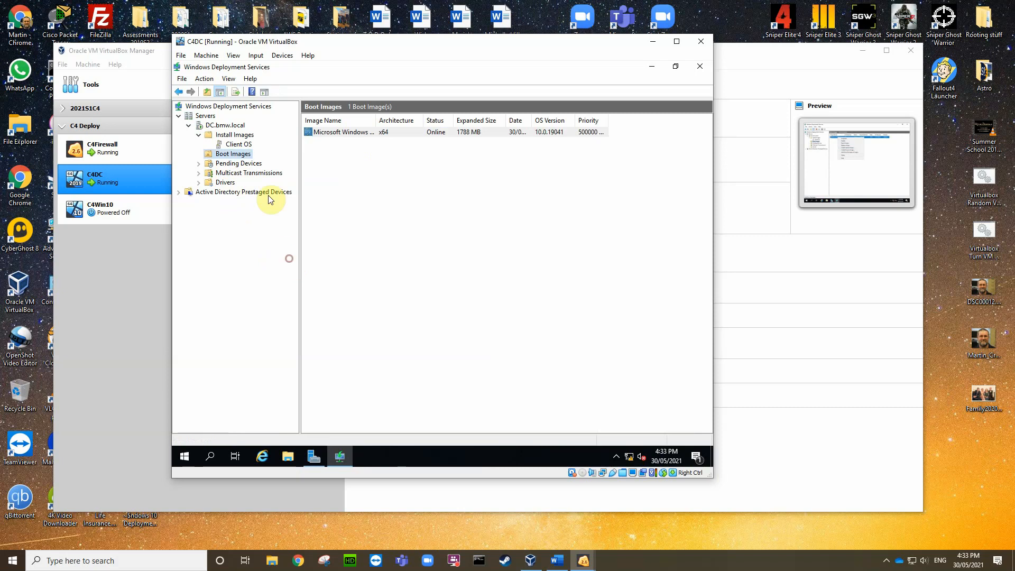
left_click(239, 144)
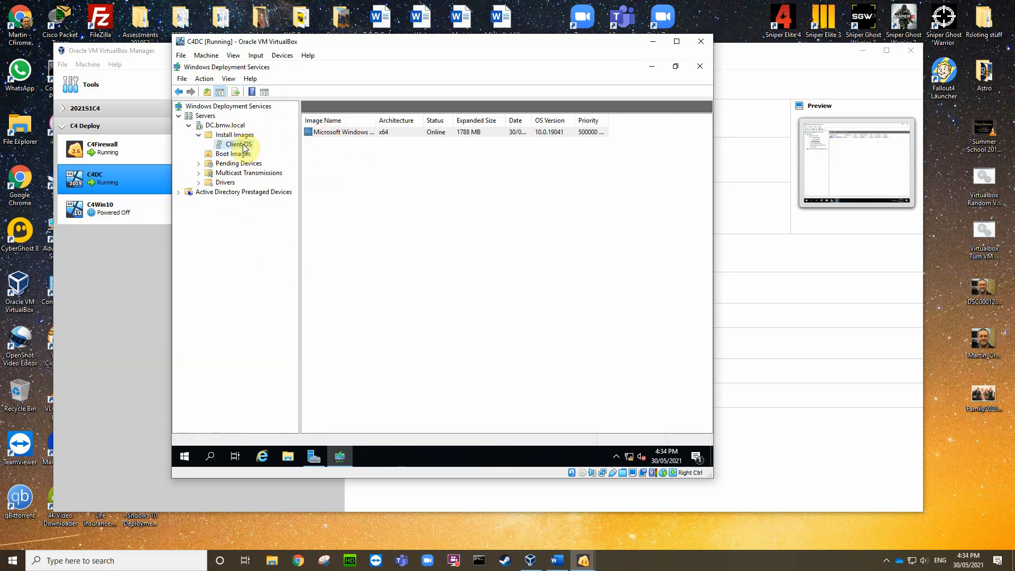
right_click(334, 133)
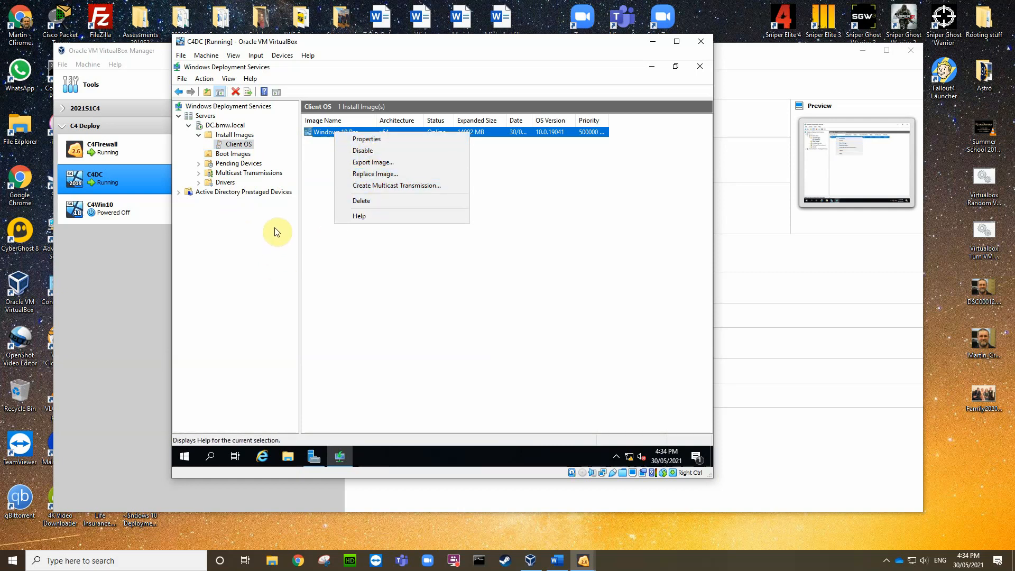
Step: Review the Windows 10 Pro image properties, then list Boot Images to confirm the x64 image is online
left_click(366, 139)
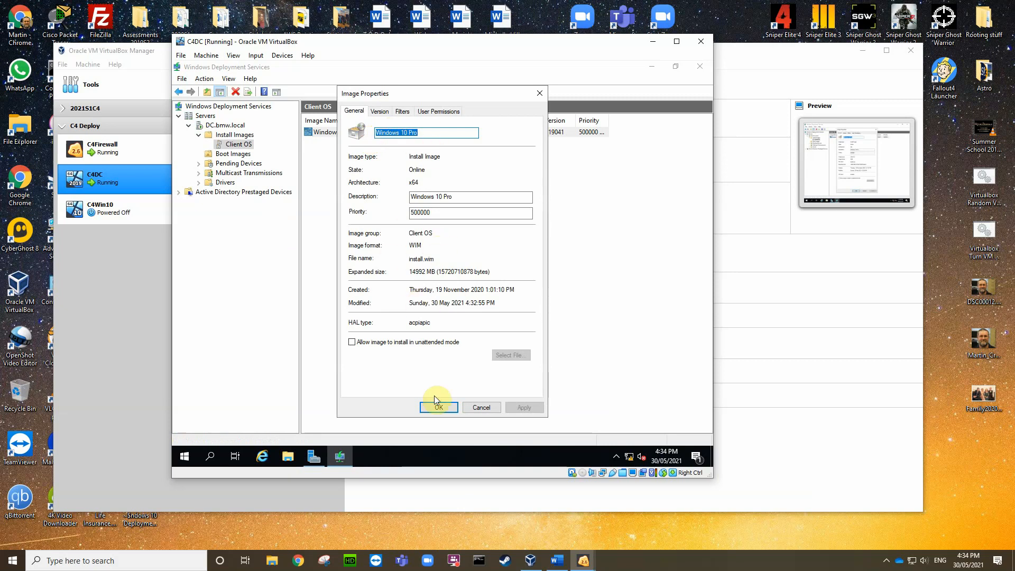
left_click(482, 408)
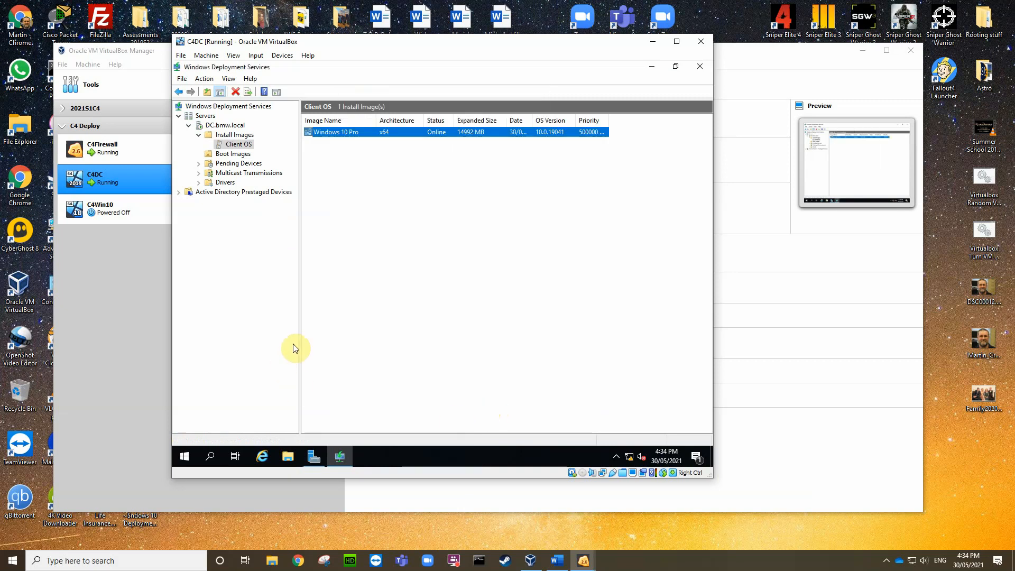
right_click(354, 133)
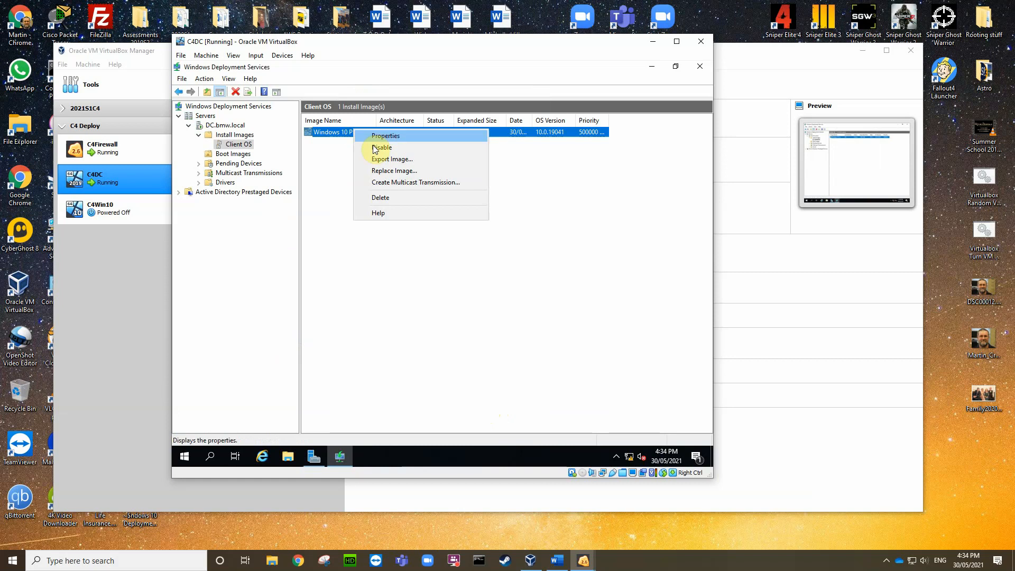
left_click(388, 140)
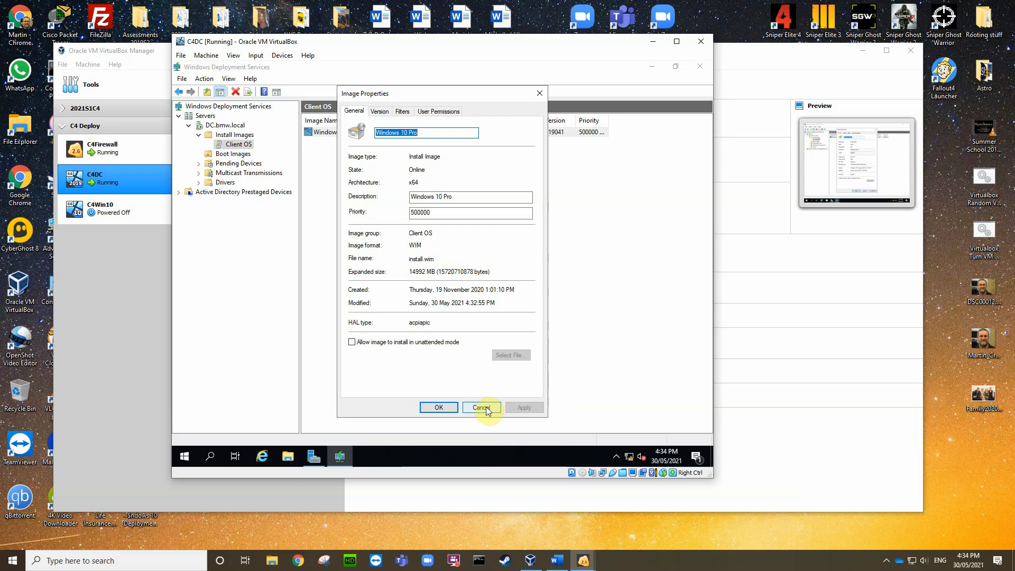
left_click(438, 411)
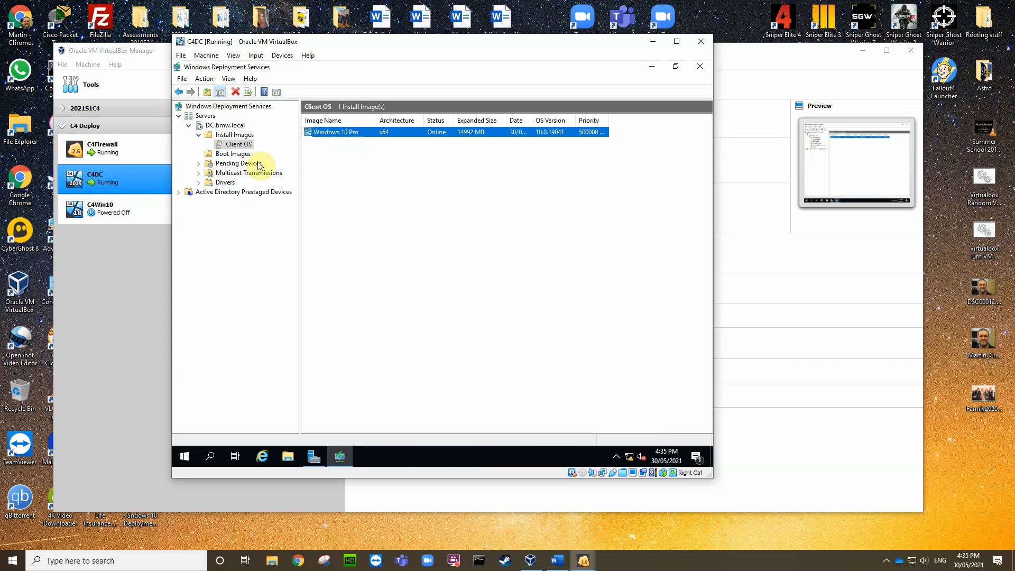
left_click(242, 155)
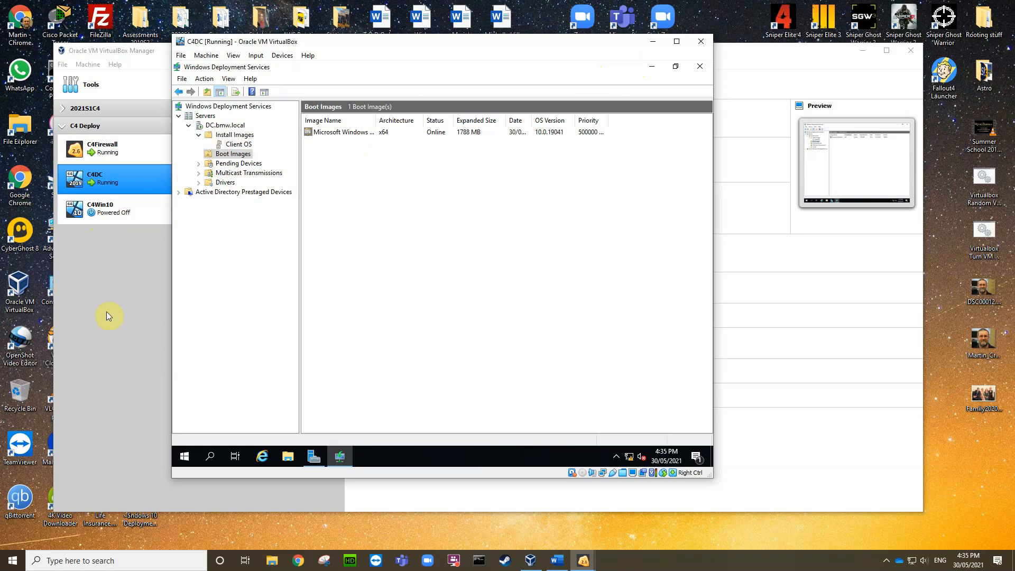
Step: Open C4Win10's System settings and disable booting from Floppy
left_click(132, 310)
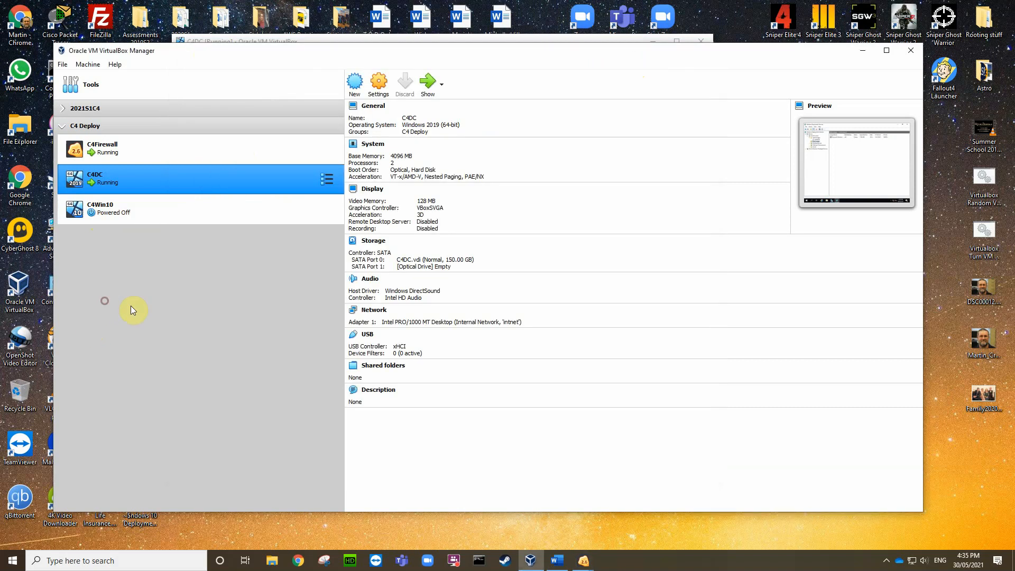
left_click(133, 207)
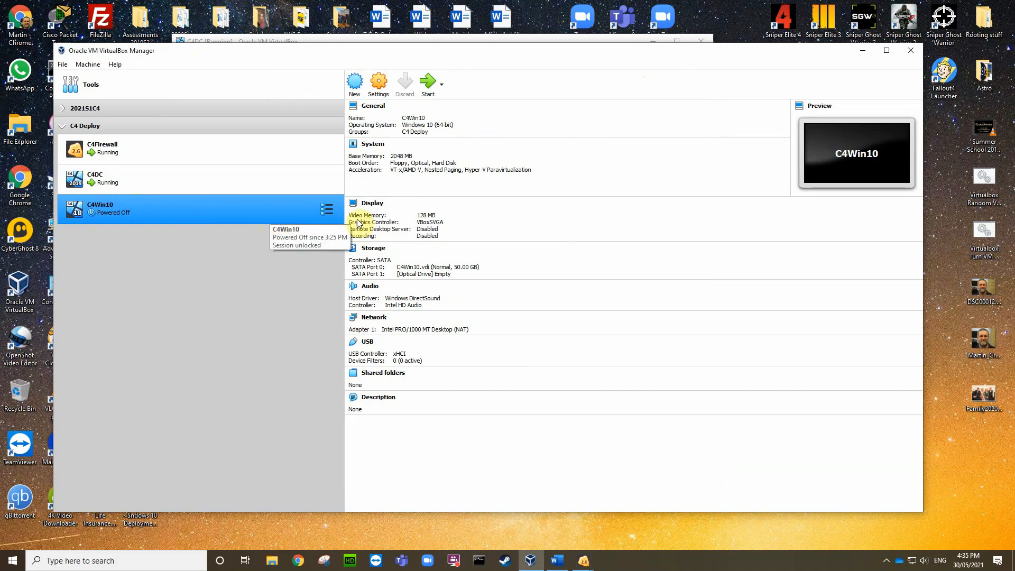
left_click(388, 149)
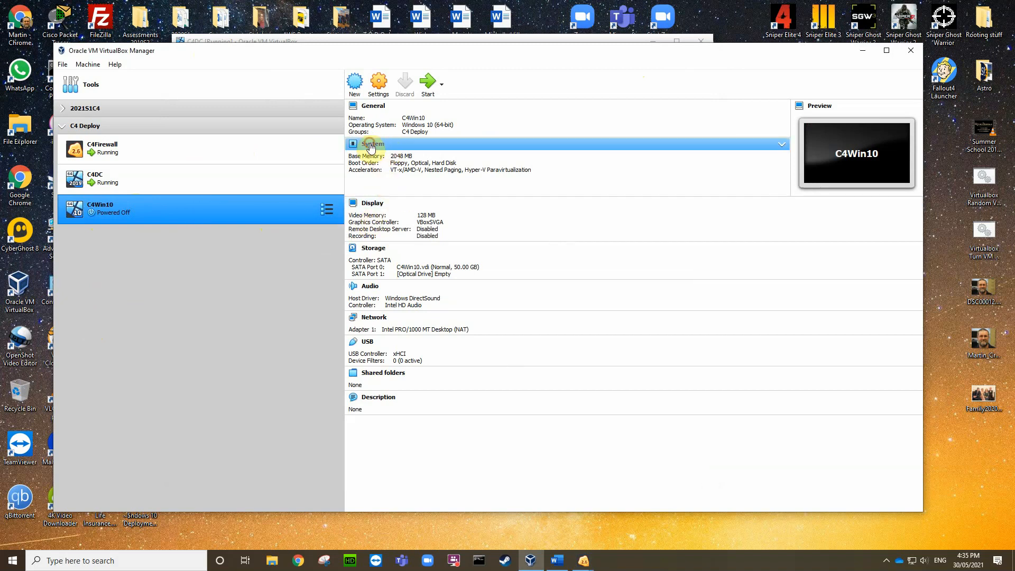
left_click(373, 145)
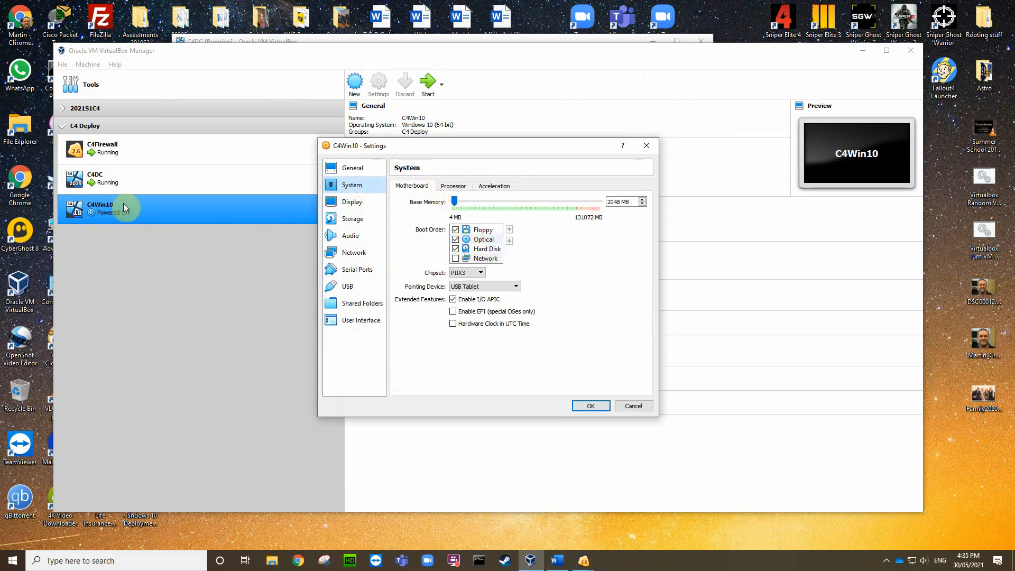
left_click(456, 230)
Step: Enable Network and order boot devices as Network, Hard Disk, Optical, with Floppy last
left_click(491, 231)
left_click(509, 241)
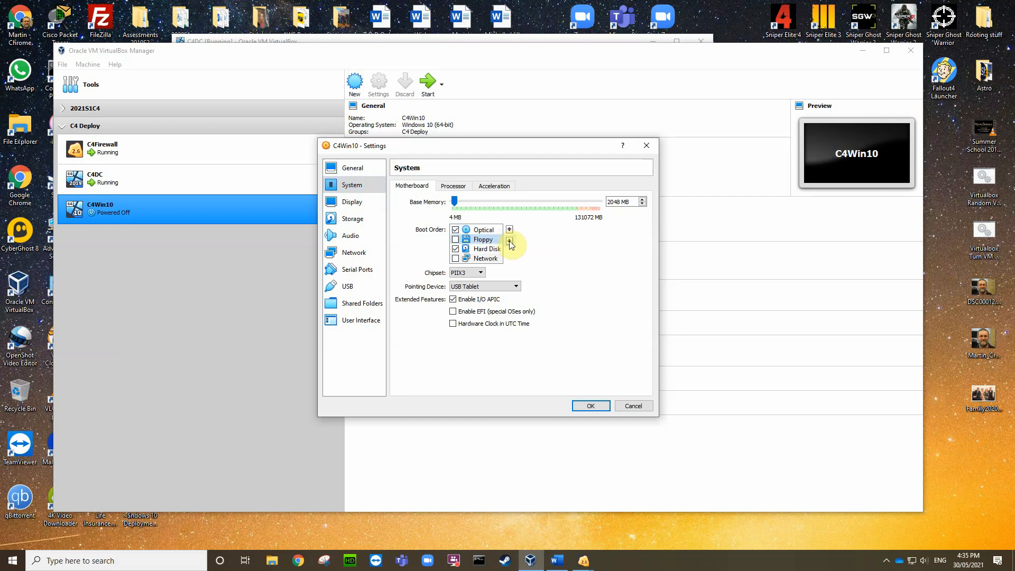
left_click(509, 241)
left_click(509, 240)
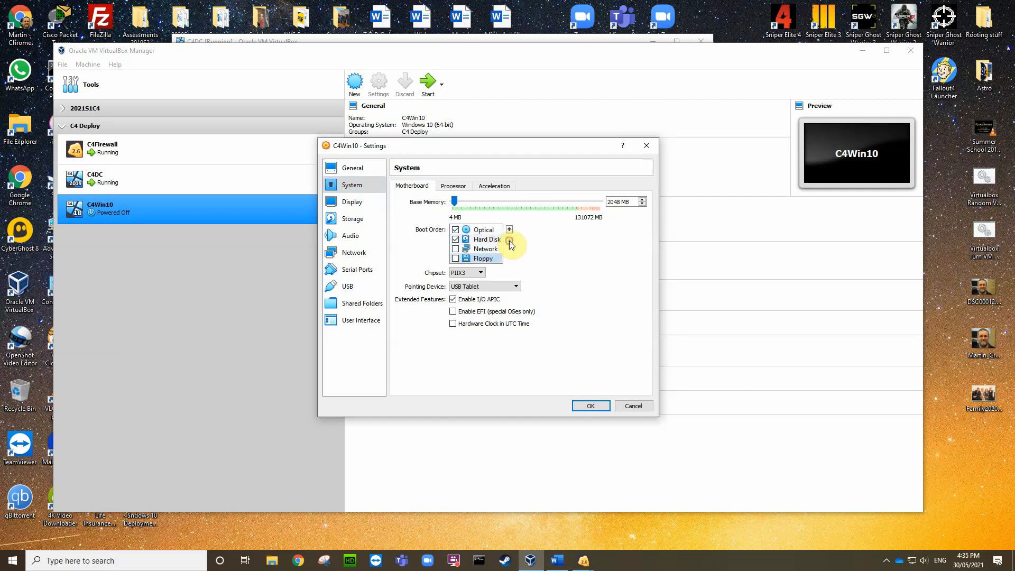
left_click(470, 251)
left_click(455, 249)
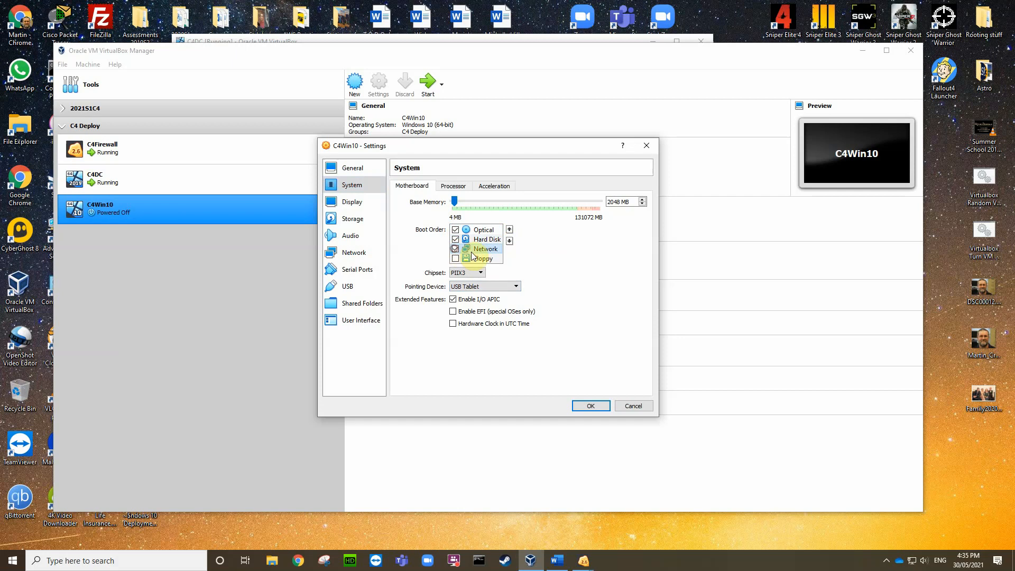
left_click(509, 230)
left_click(509, 230)
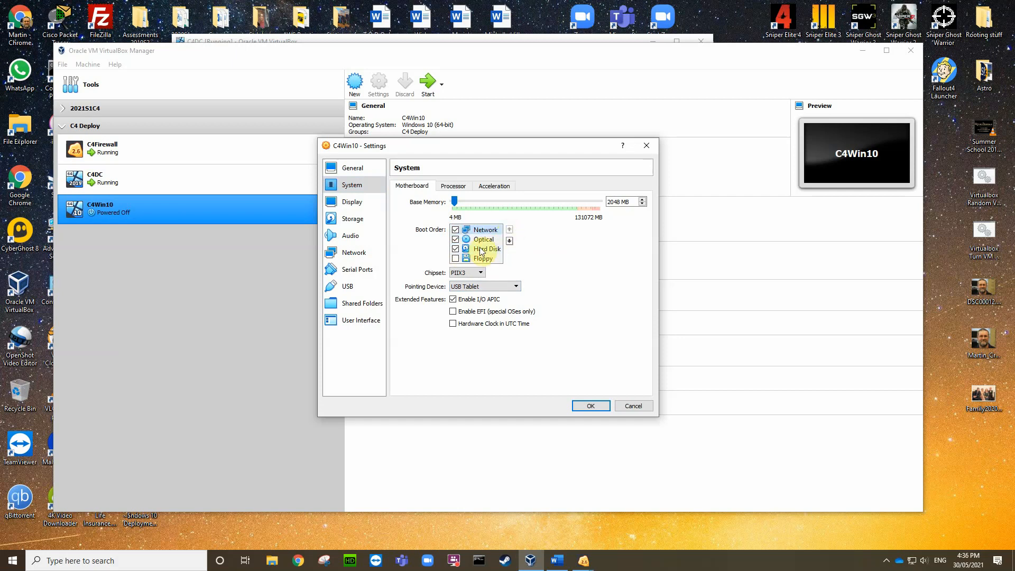
left_click(482, 239)
left_click(510, 241)
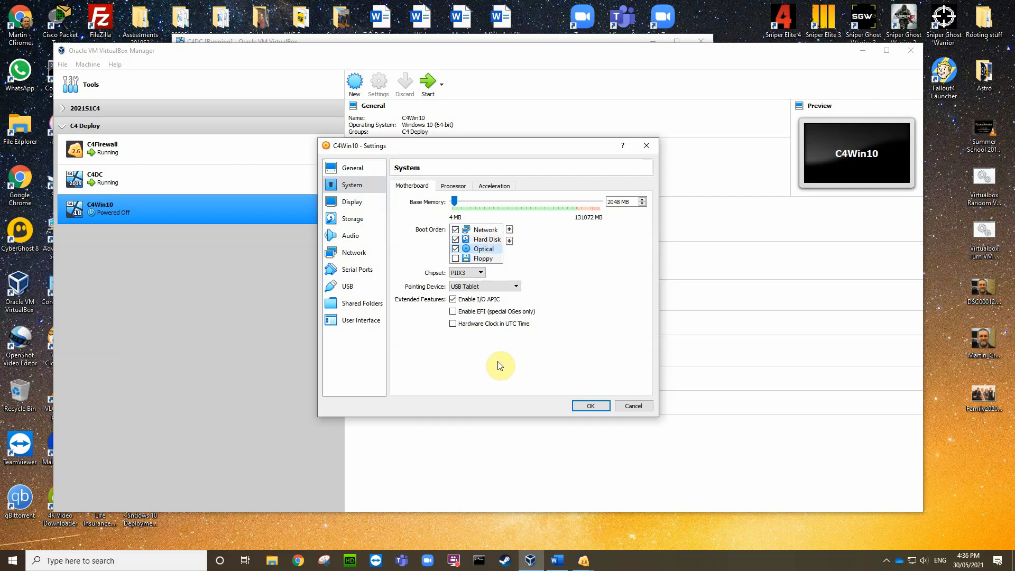
Step: Give C4Win10 2 processors and review its display and storage (C4Win10.vdi) settings
left_click(453, 186)
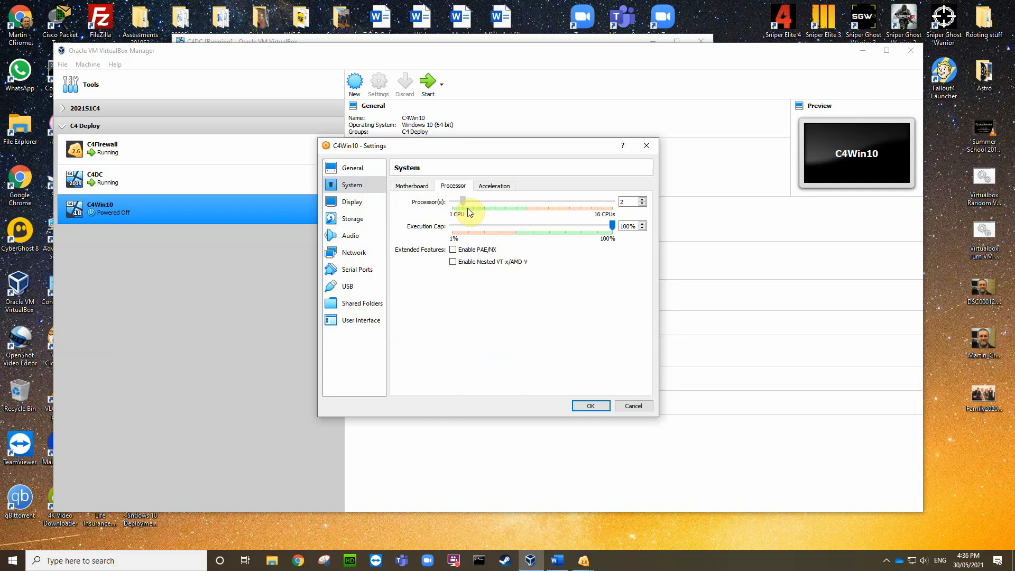
left_click(468, 209)
left_click(355, 203)
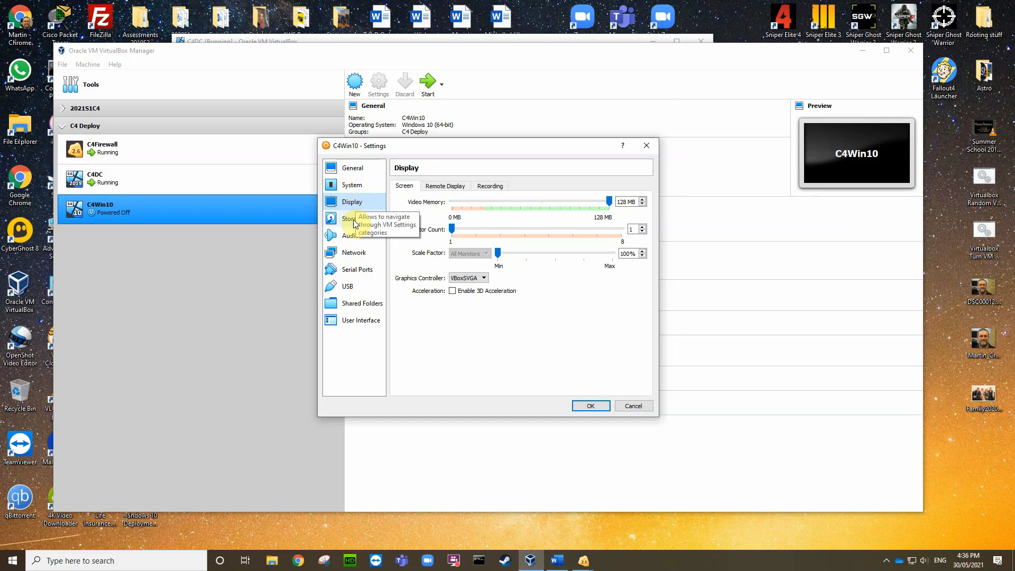
left_click(353, 219)
left_click(431, 209)
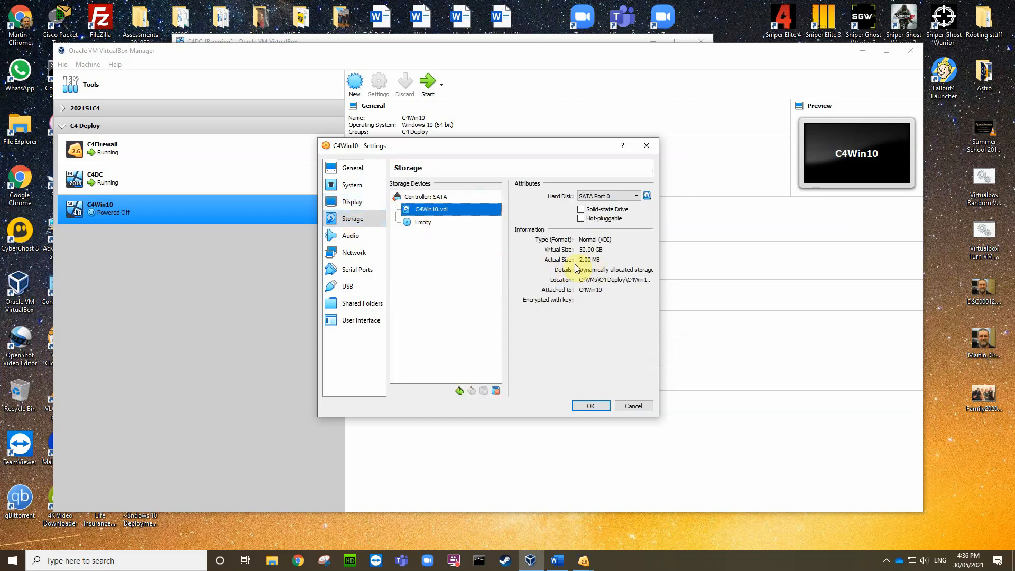
Step: Attach Adapter 1 to Internal Network 'intnet' and save the settings
left_click(353, 253)
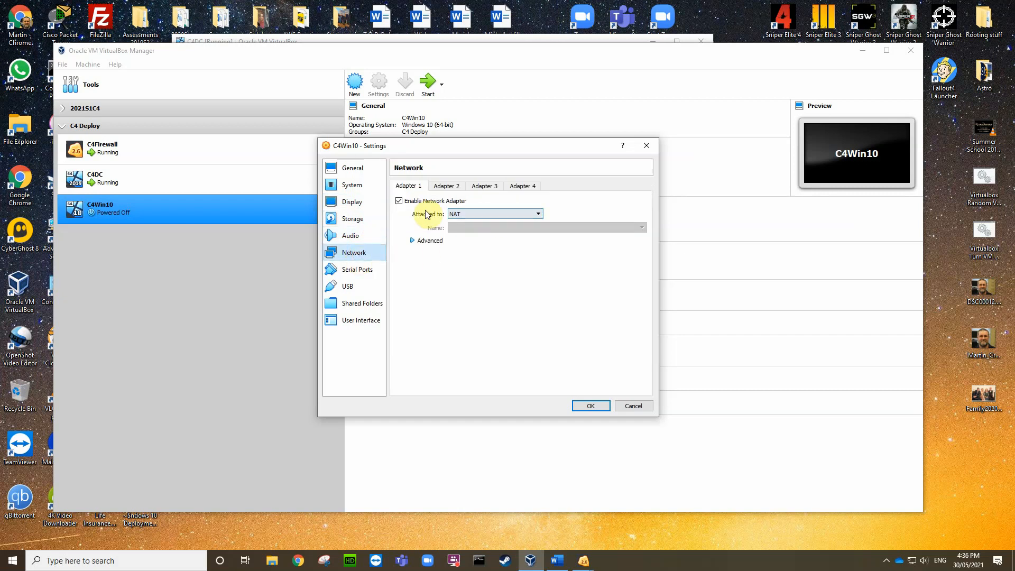
left_click(538, 213)
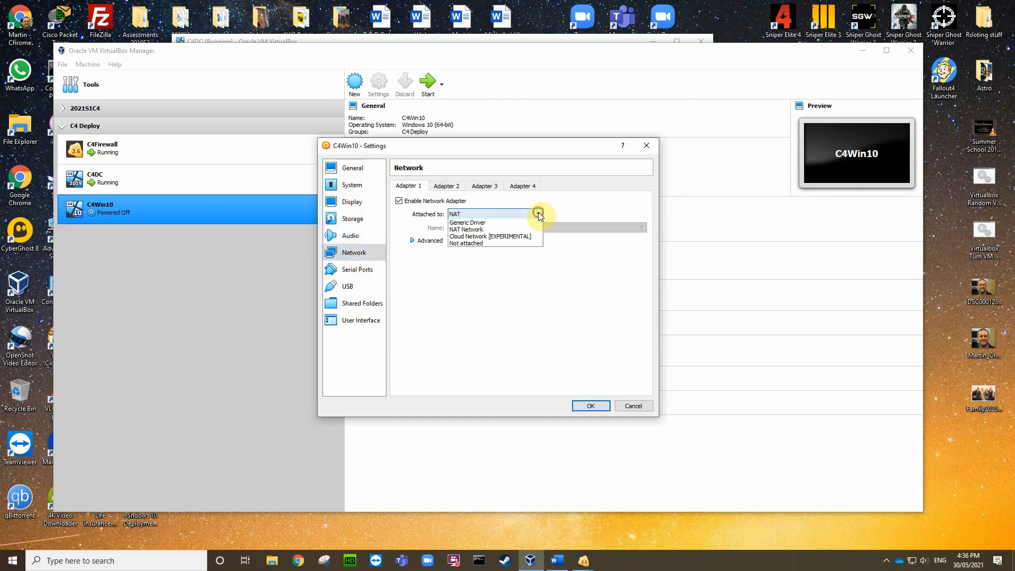
left_click(496, 236)
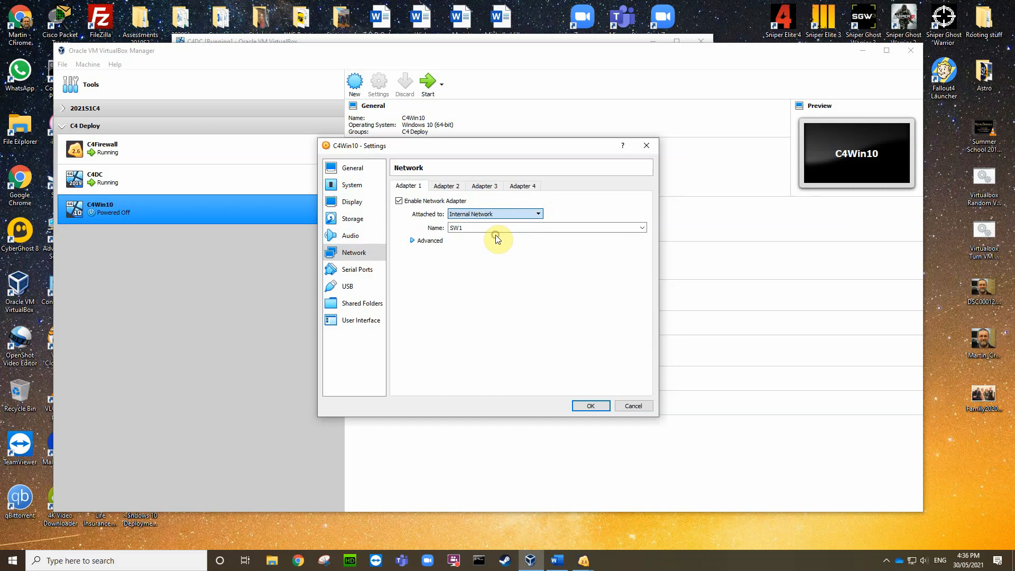
left_click(643, 227)
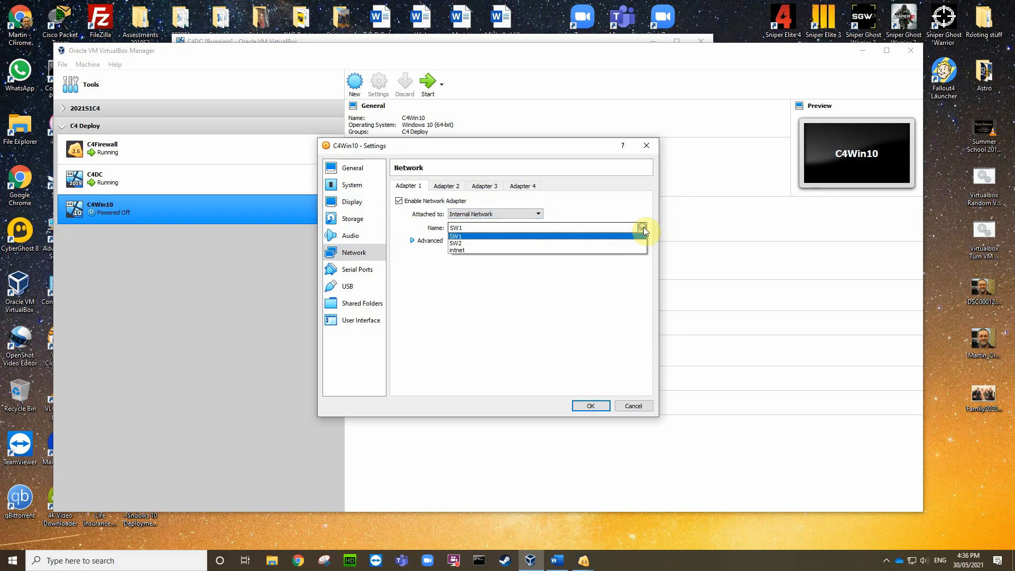
left_click(469, 251)
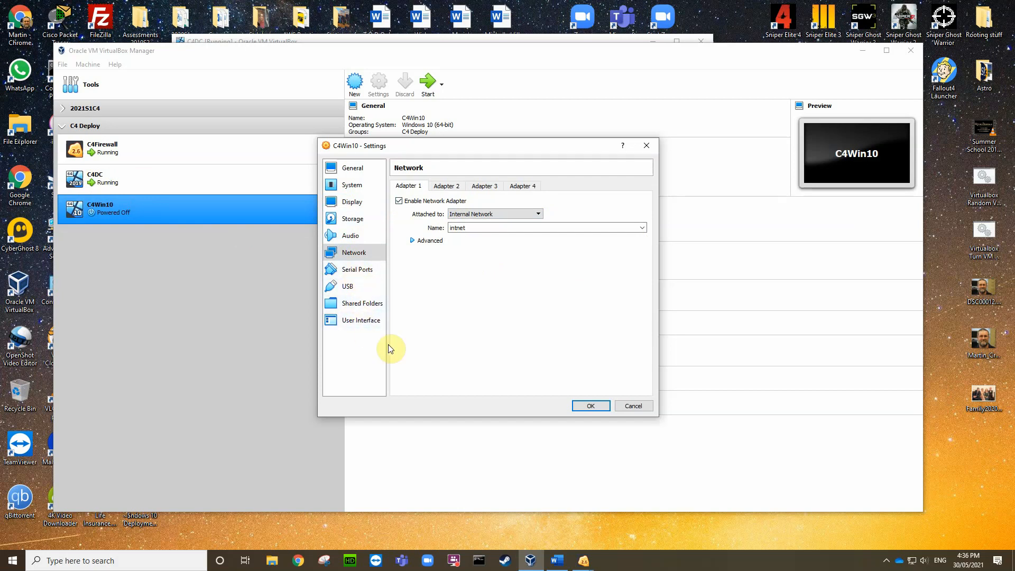
left_click(591, 406)
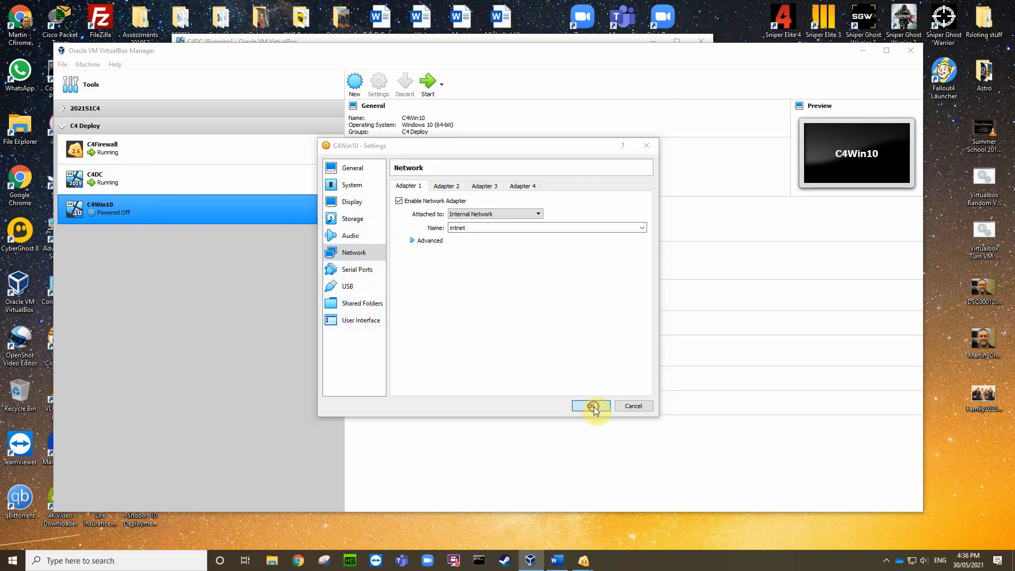
Step: Check that C4DC is connected to intnet, then start the C4Win10 virtual machine
left_click(221, 178)
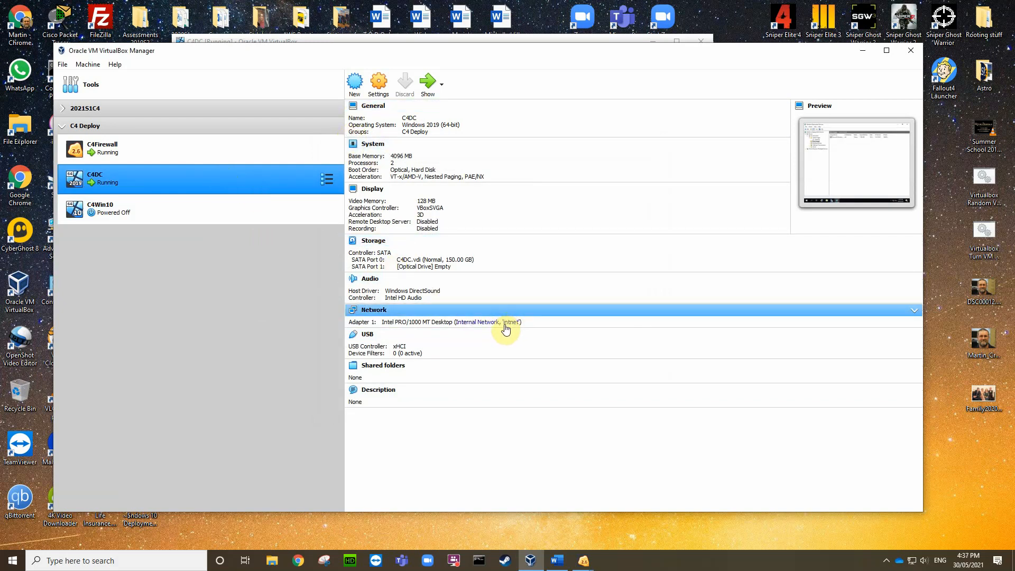
left_click(116, 214)
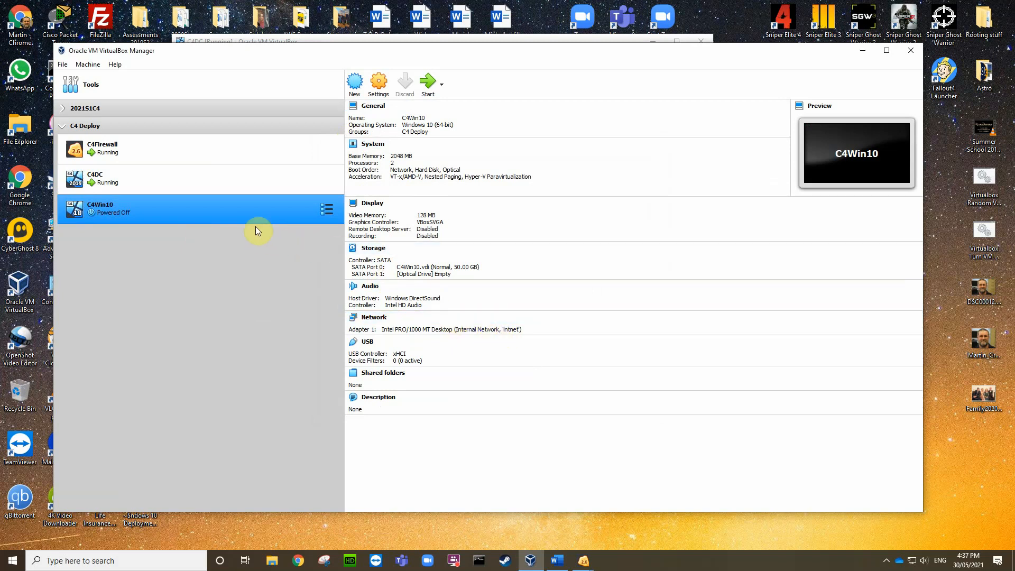
left_click(427, 84)
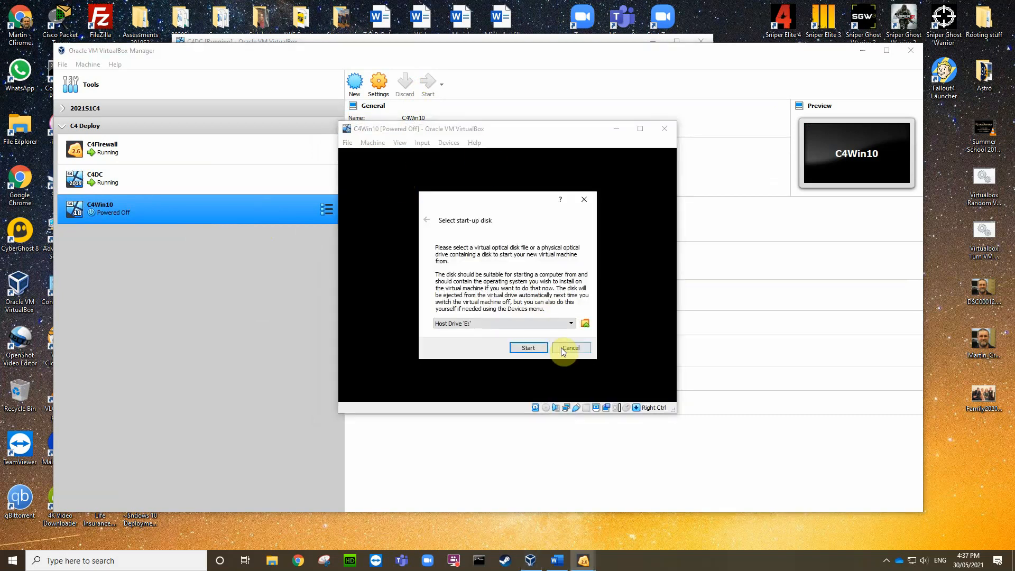
Step: Cancel the start-up disk prompt and move the C4Win10 window toward the upper left
left_click(572, 347)
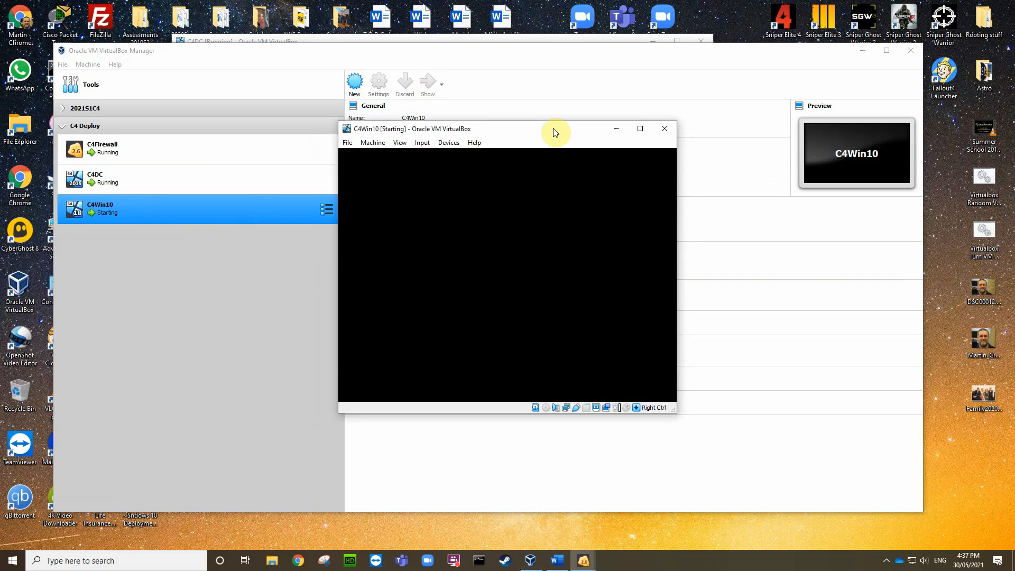
left_click_drag(554, 132, 347, 72)
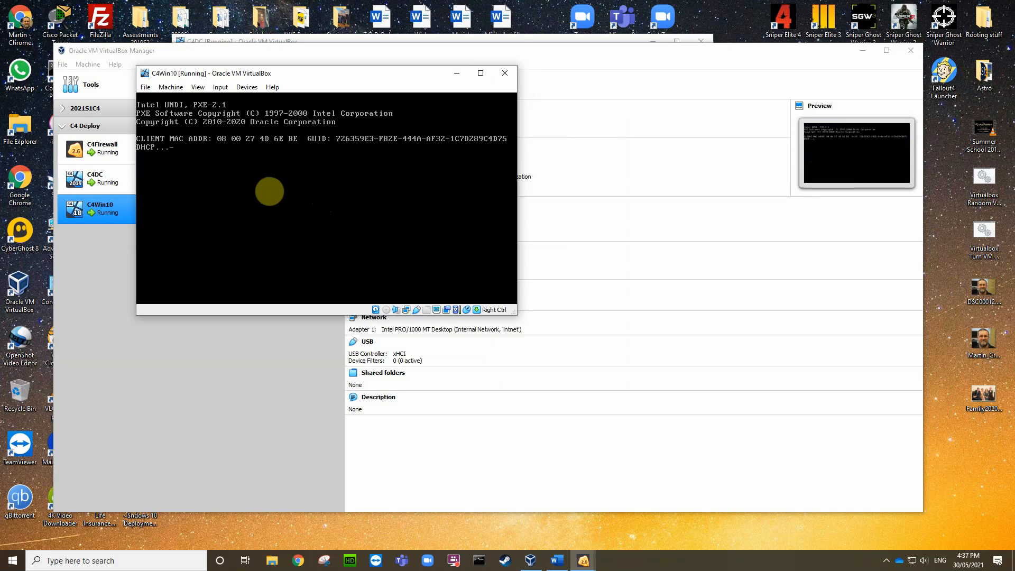
Step: Press F12 at the PXE prompt to network-boot C4Win10 into WDS setup
key("F12")
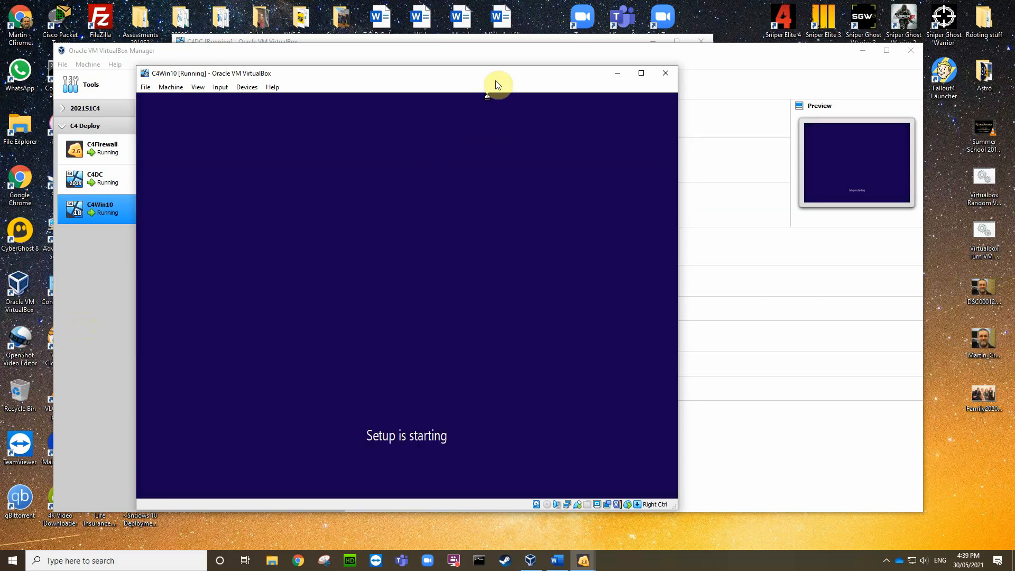
left_click_drag(451, 72, 434, 55)
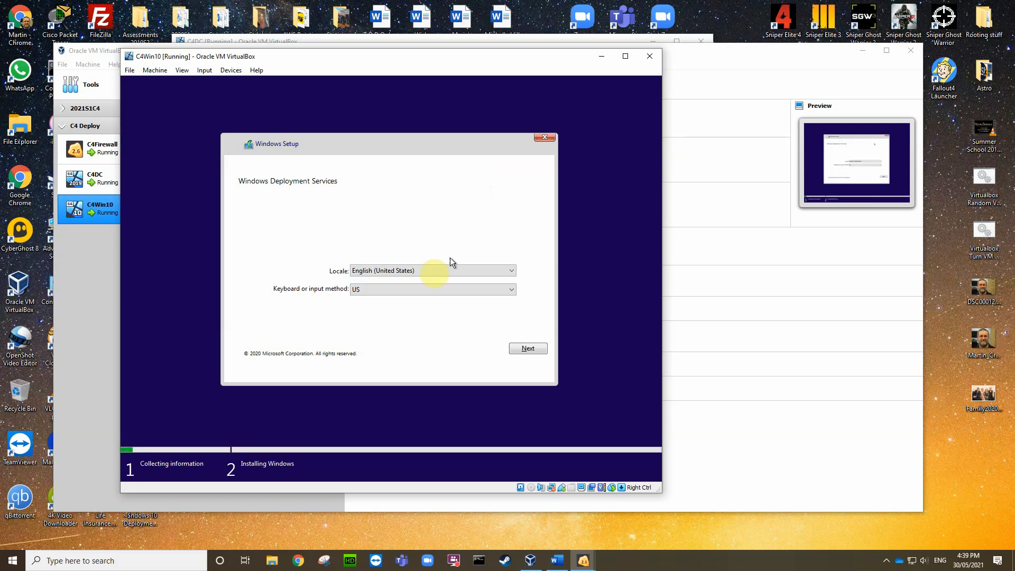
Step: Change the setup locale to English (Australia) and continue to the next page
left_click(514, 271)
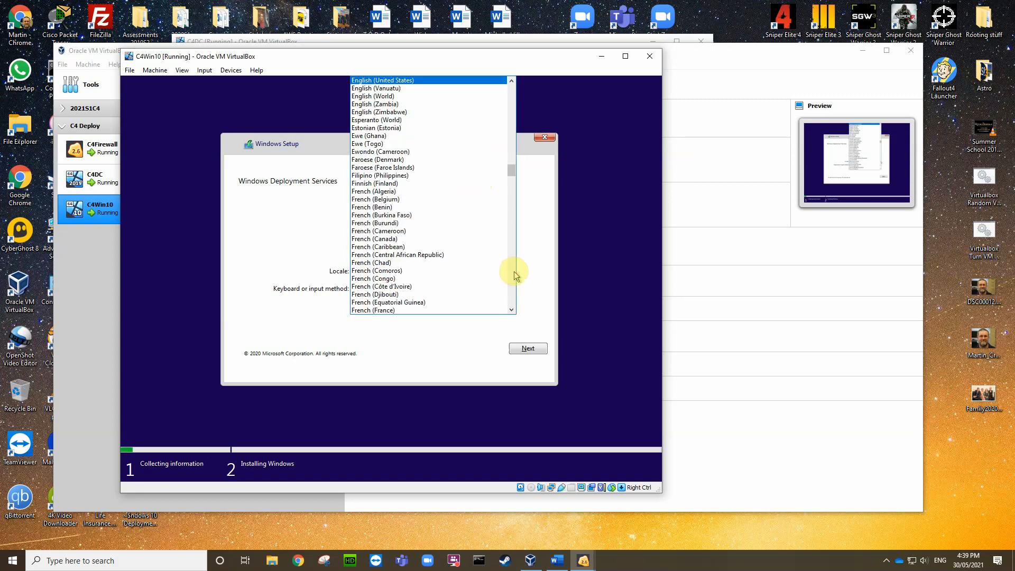
scroll(452, 177, "up", 9)
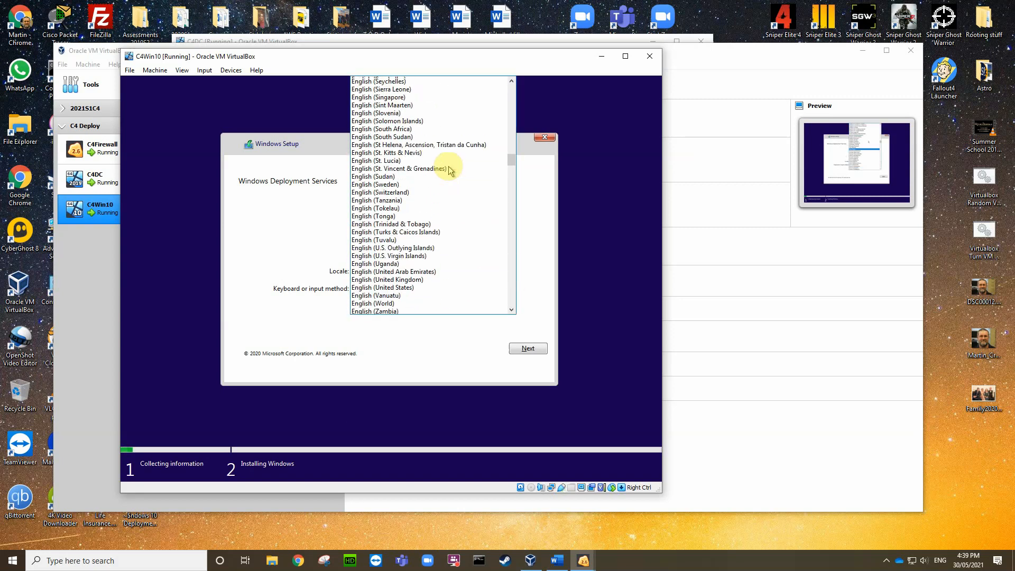
scroll(442, 163, "up", 7)
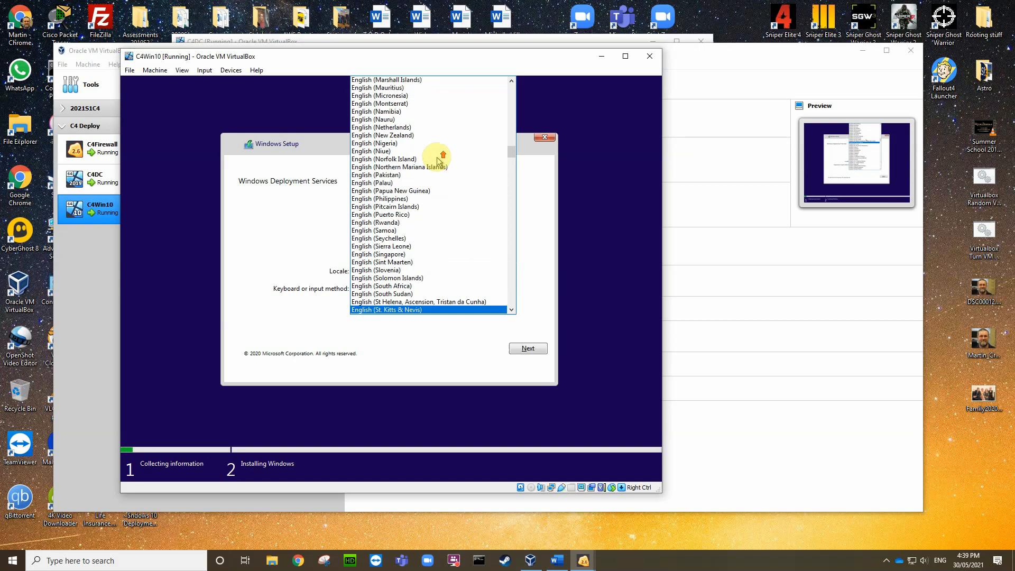
scroll(439, 160, "up", 7)
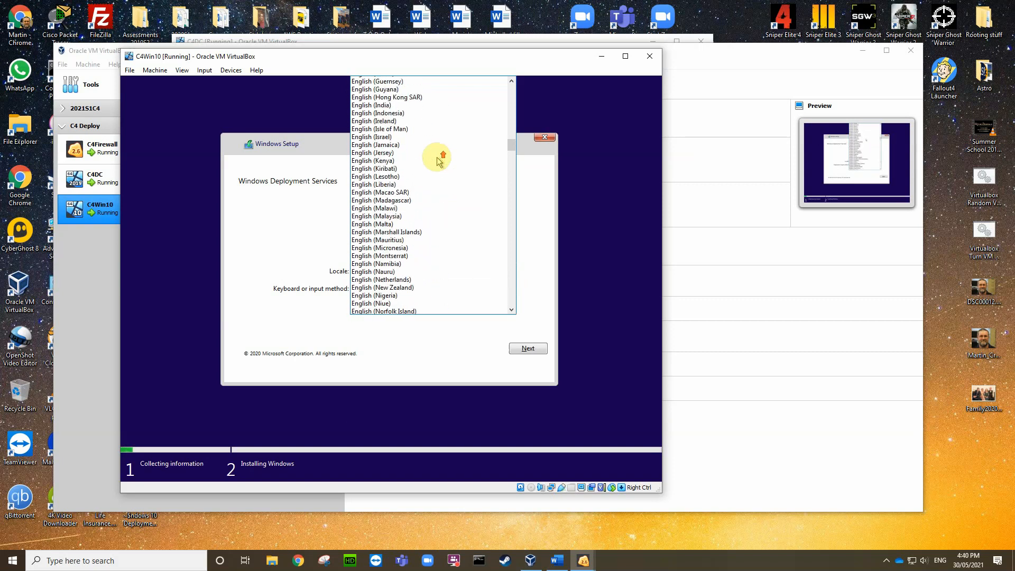
scroll(439, 160, "up", 10)
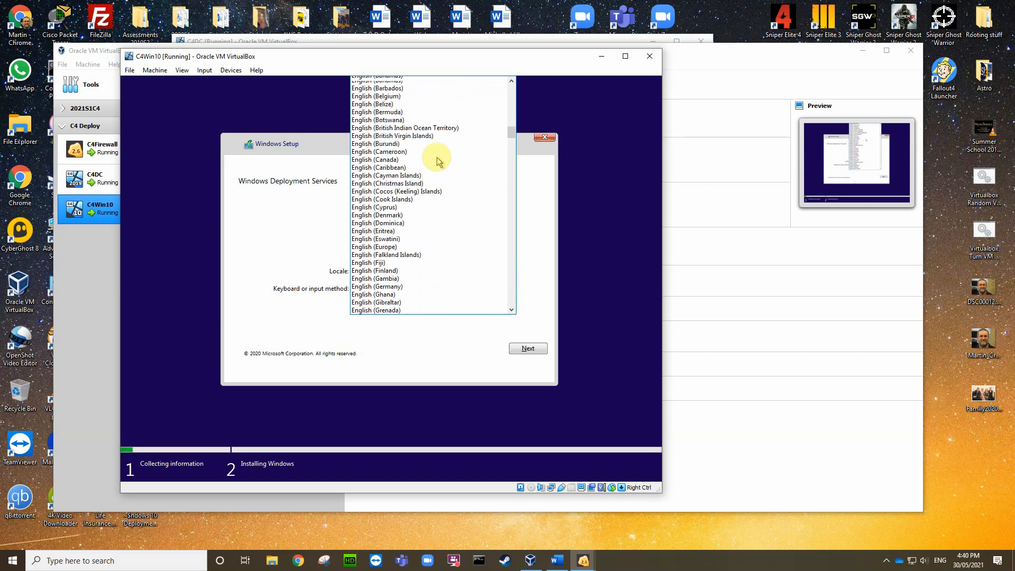
scroll(439, 159, "up", 3)
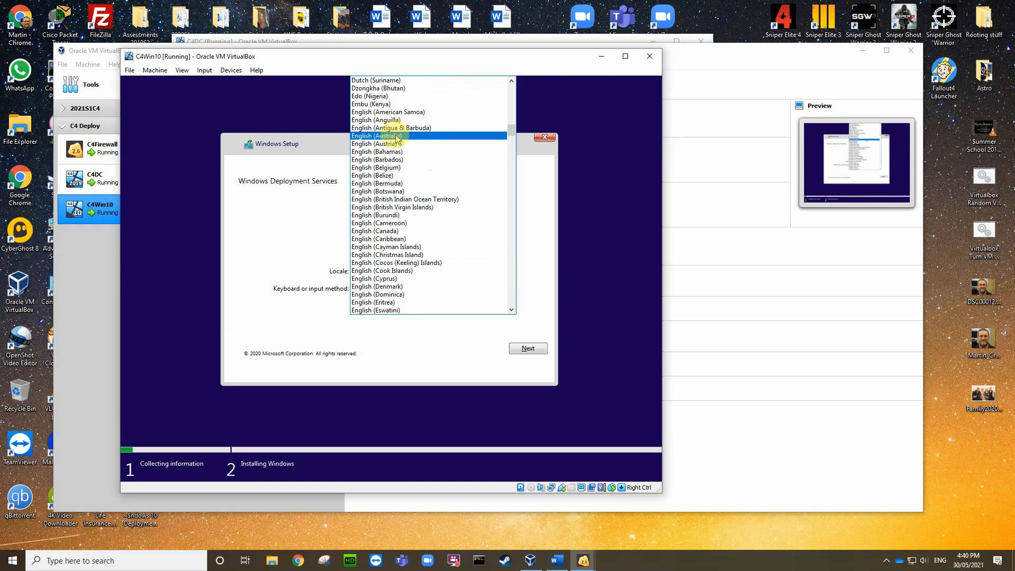
left_click(394, 135)
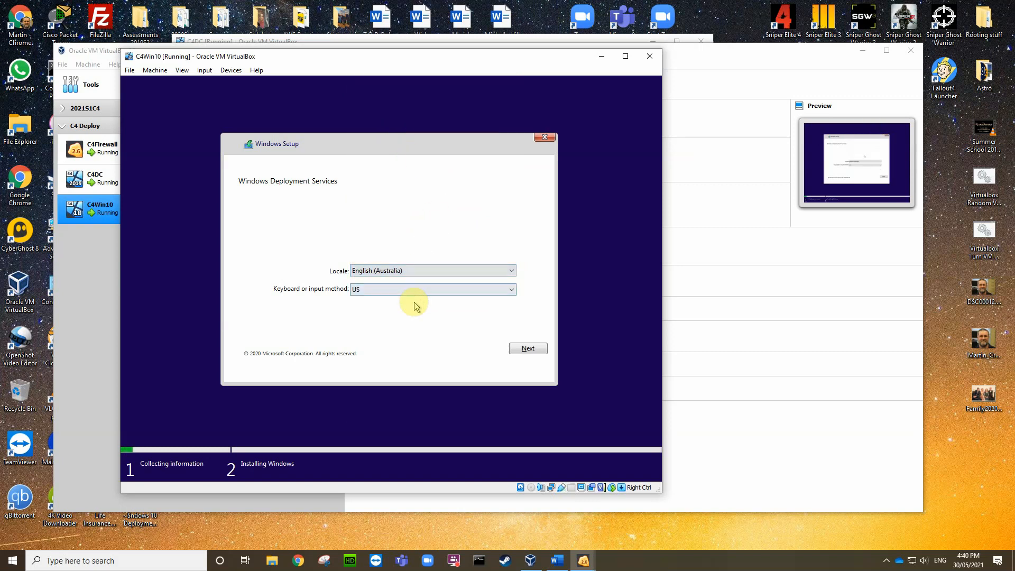
left_click(519, 349)
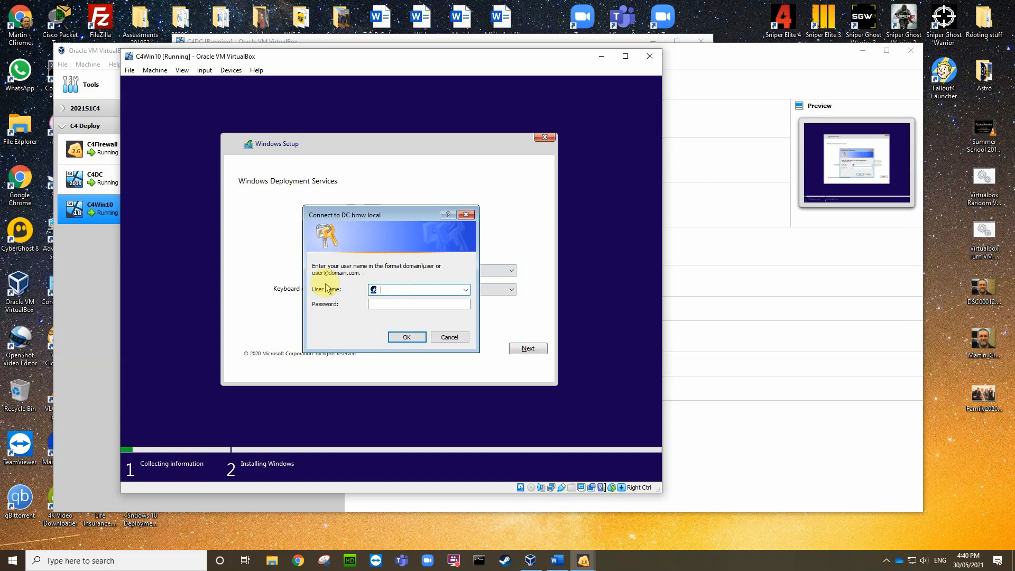
Step: Connect to DC.bmw.local with the domain administrator user name and password
type("administrator@bmw.local")
left_click(381, 304)
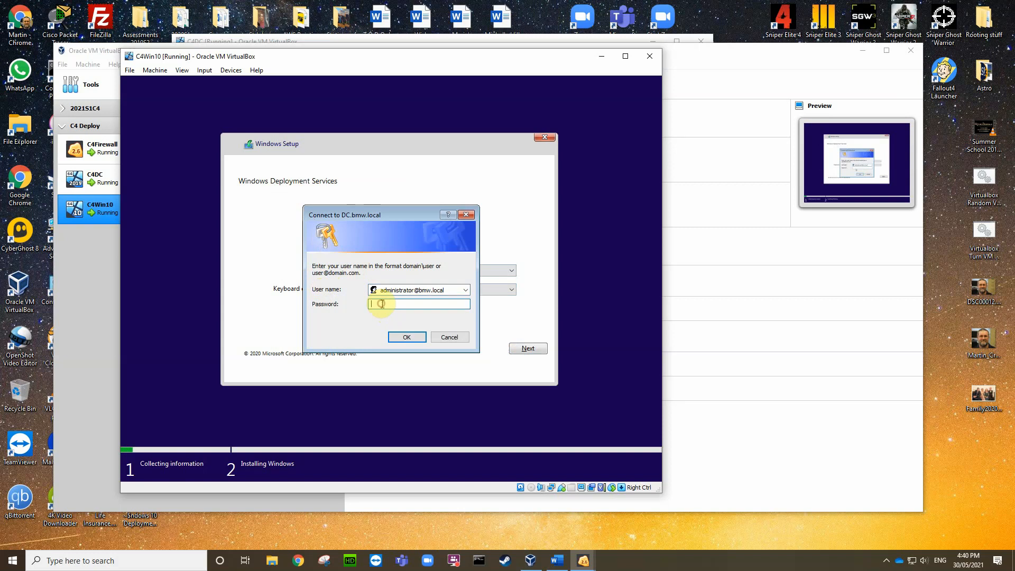
type("*********")
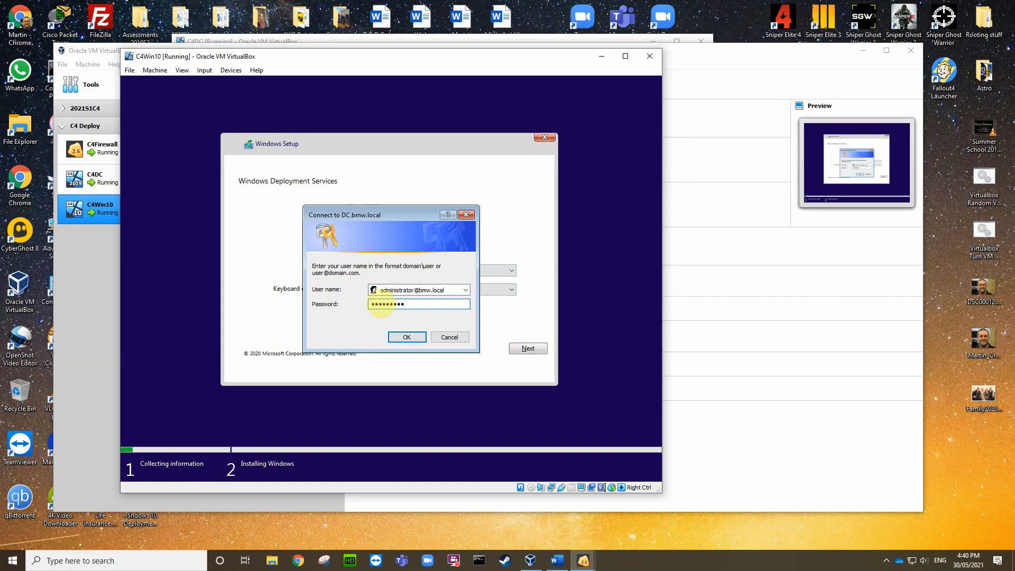
left_click(400, 337)
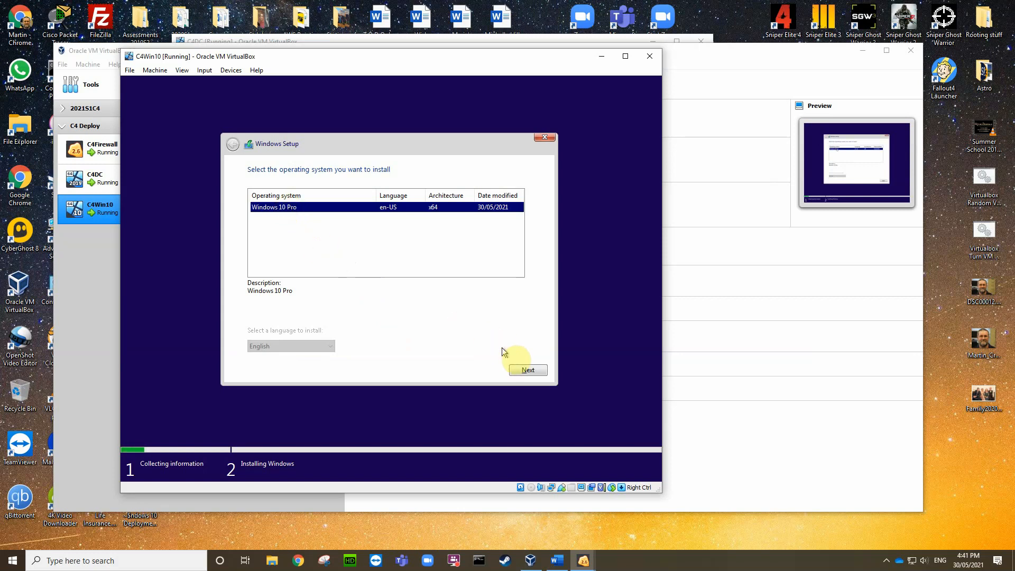
Step: Choose Windows 10 Pro and install it onto Drive 0's 50 GB unallocated space
left_click(525, 371)
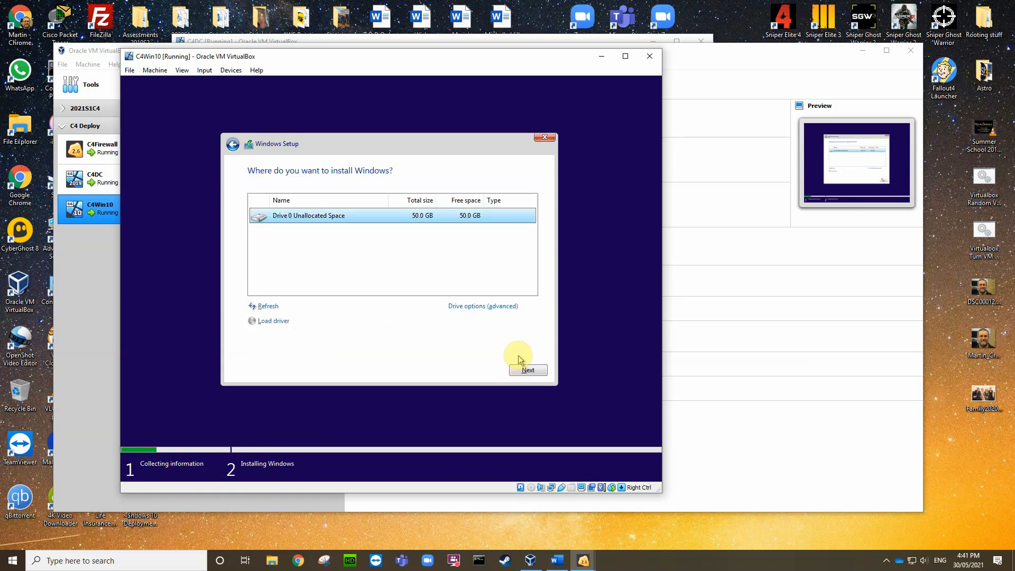
left_click(529, 372)
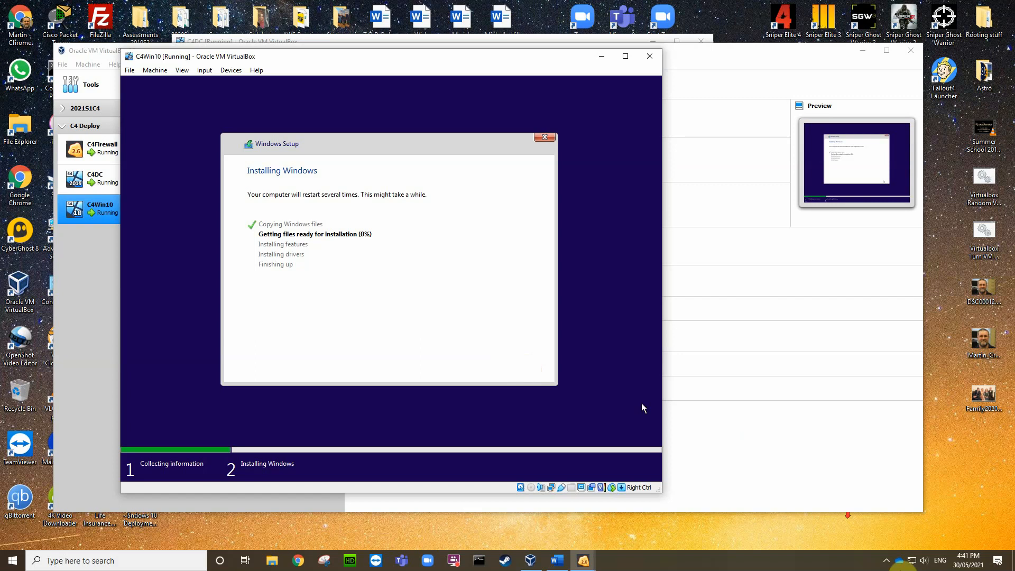
Step: Show the hidden taskbar tray icons while setup gets files ready
left_click(887, 562)
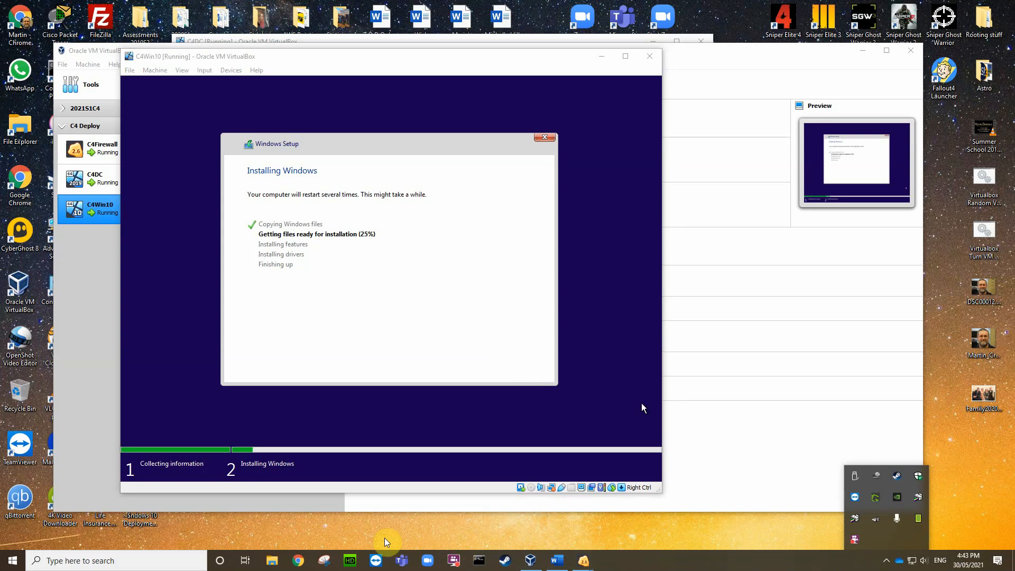
Step: Open File Explorer and show the contents of Local Disk (C:)
left_click(272, 561)
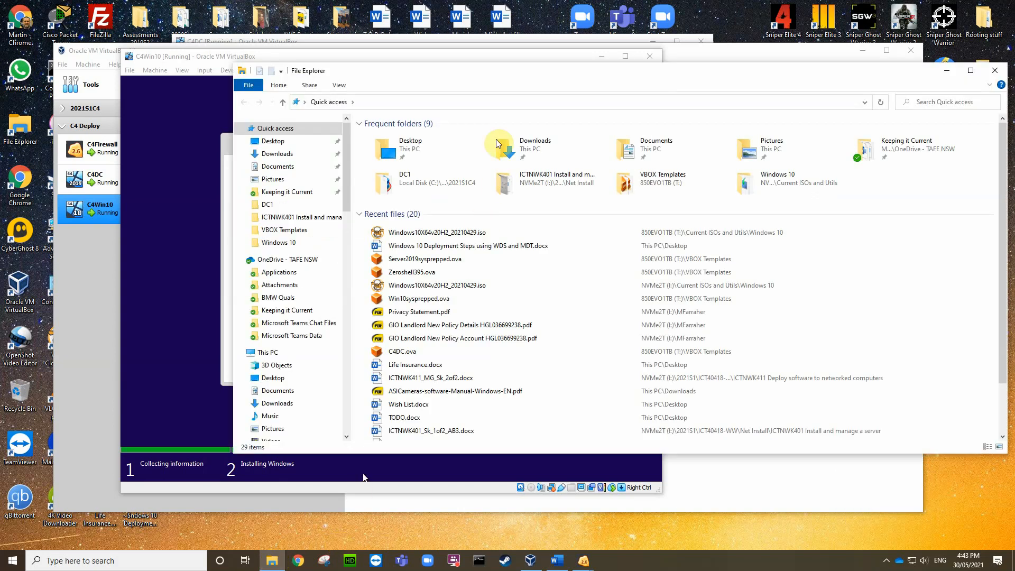
left_click_drag(449, 71, 306, 57)
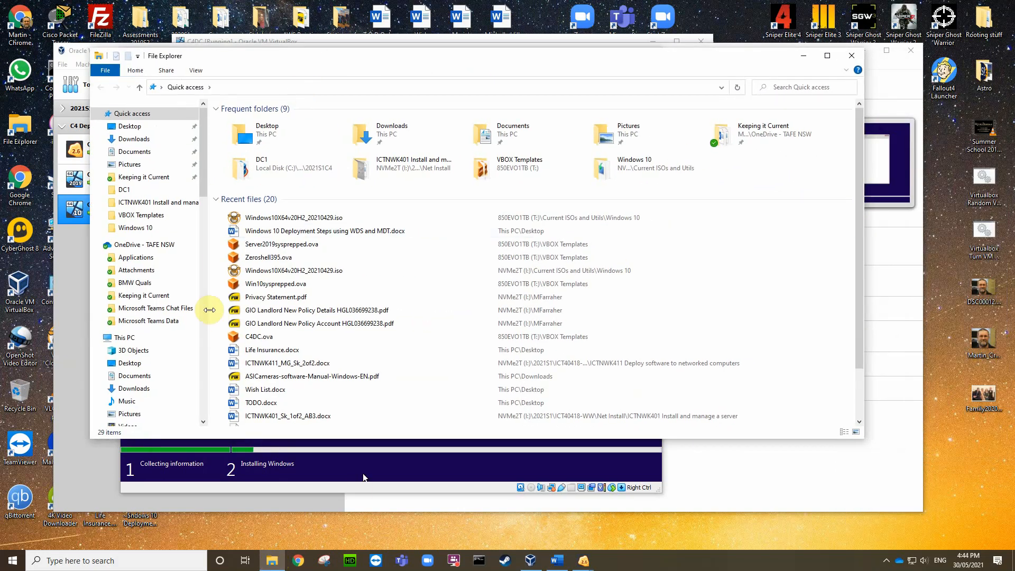
left_click(201, 294)
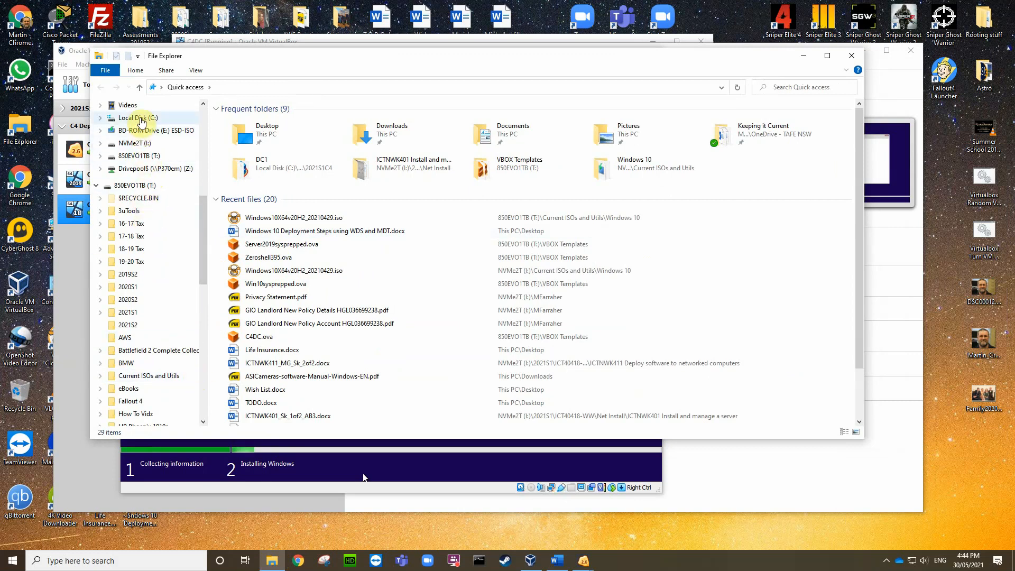
left_click(139, 118)
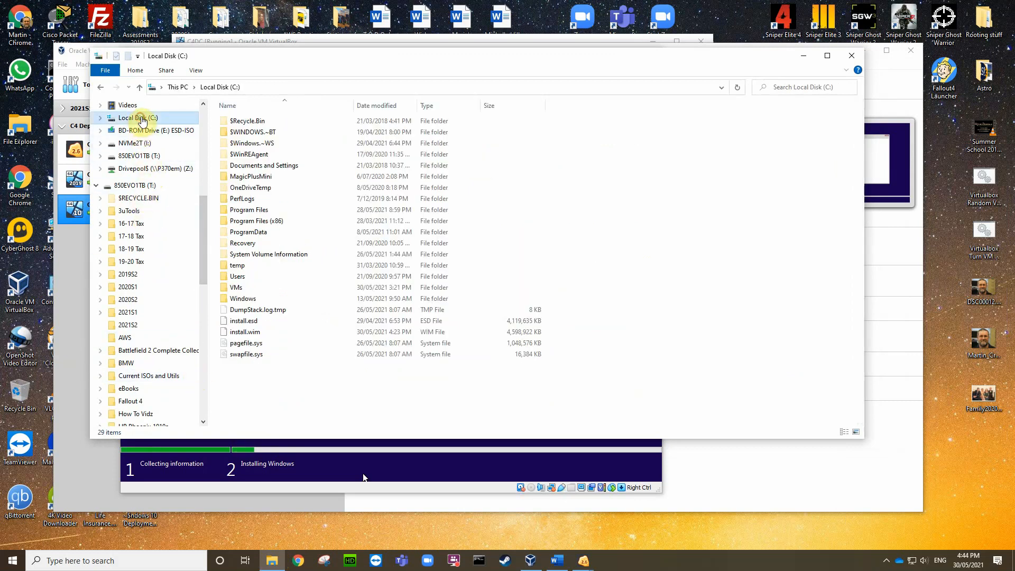
Step: Permanently delete install.wim from C:, granting administrator permission, keeping install.esd
left_click(244, 320)
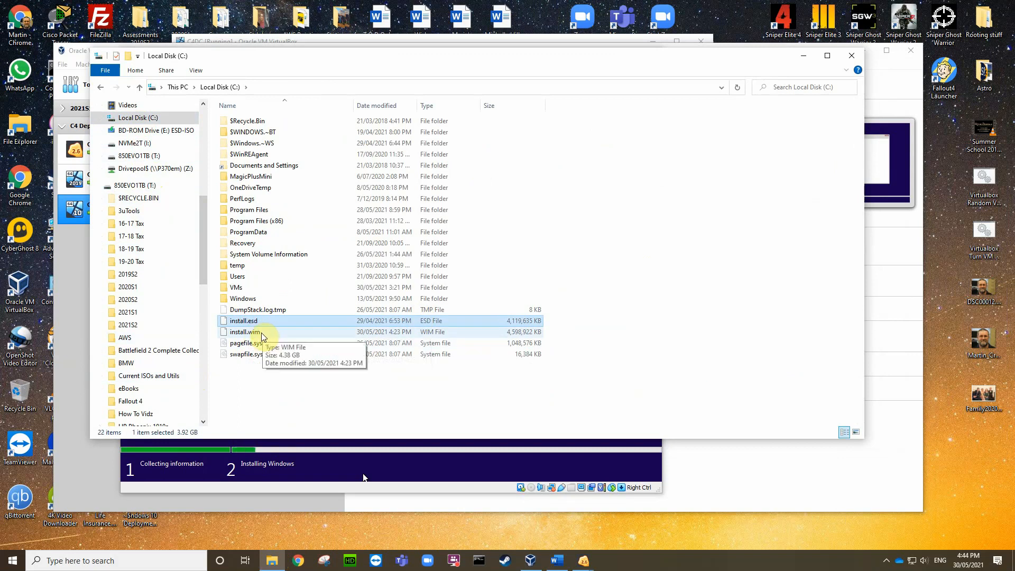
left_click(255, 331)
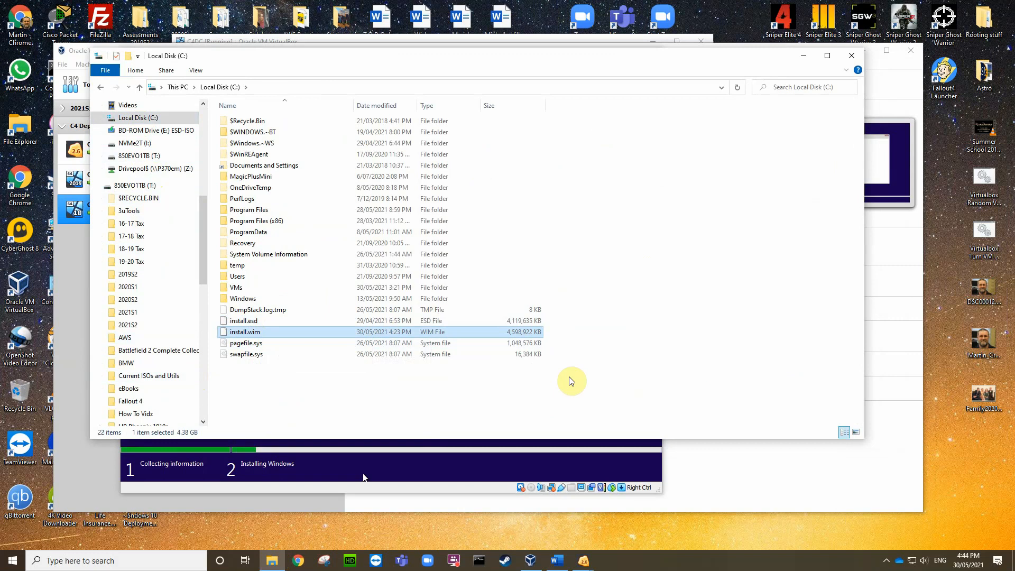
key("shift+Delete")
key("Return")
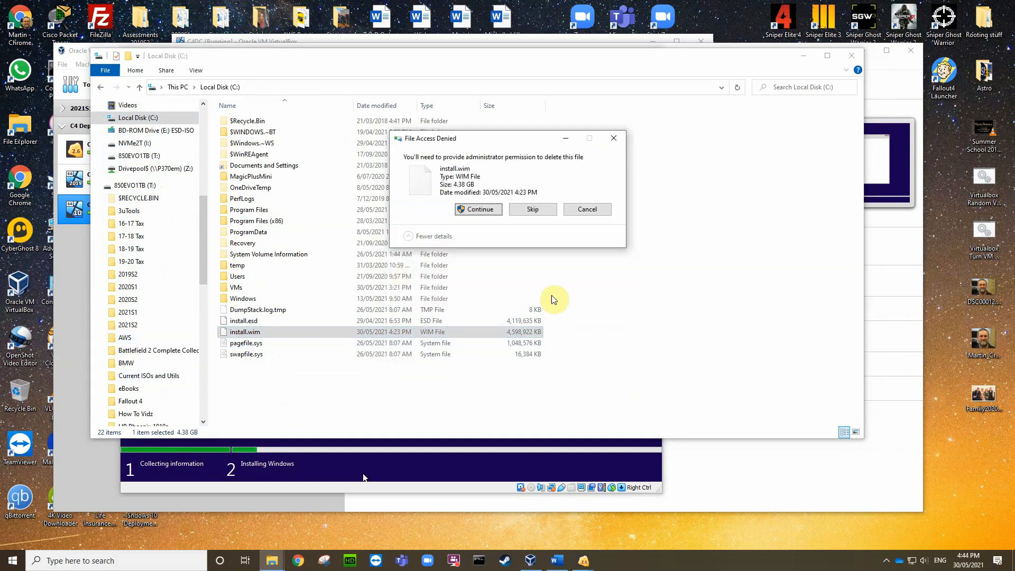
left_click(491, 210)
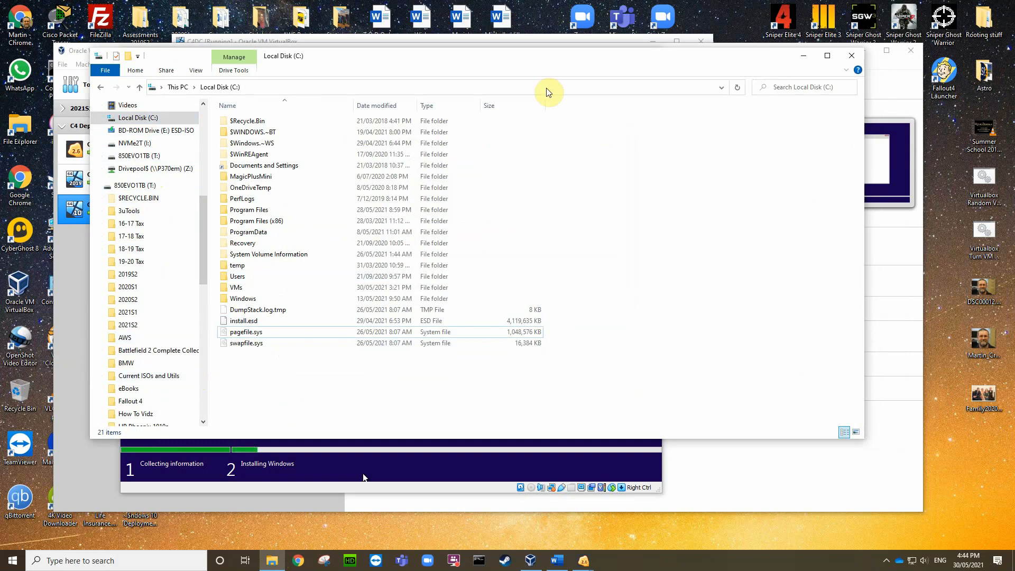
left_click_drag(528, 61, 517, 83)
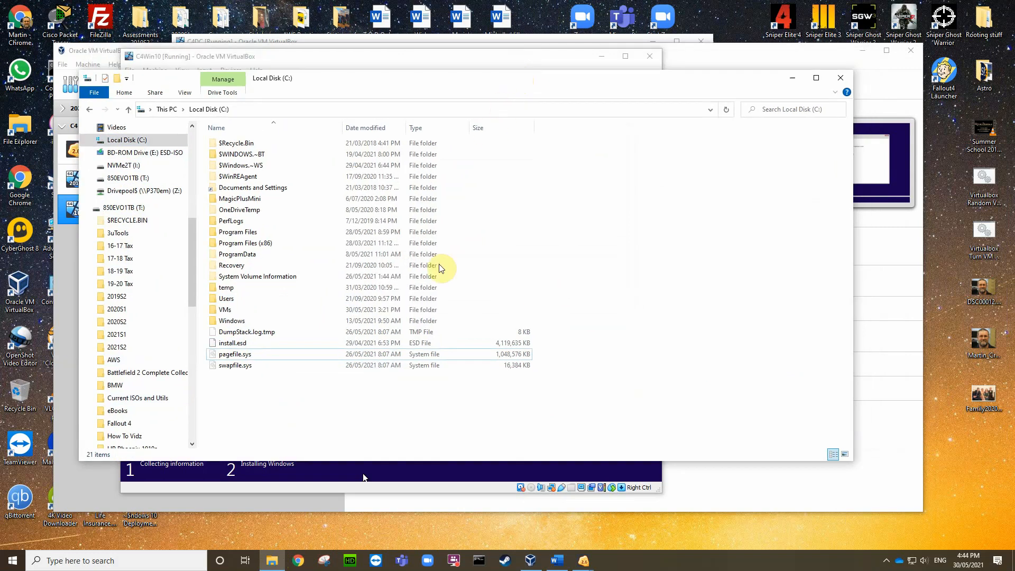
left_click(298, 563)
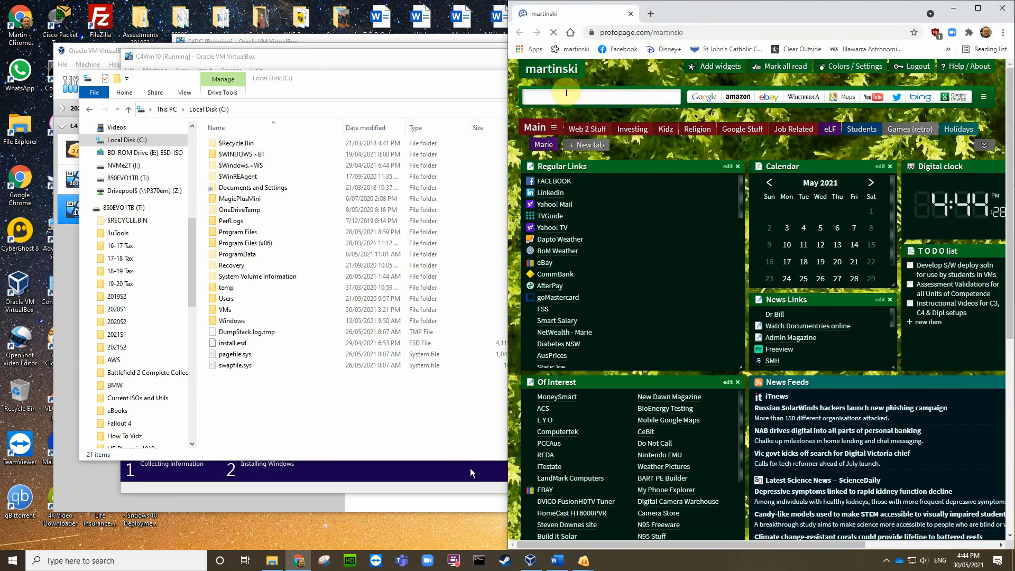
Step: Search for ntlite and save NTLite_setup_x64 from ntlite.com into Current ISOs and Utils
type("n")
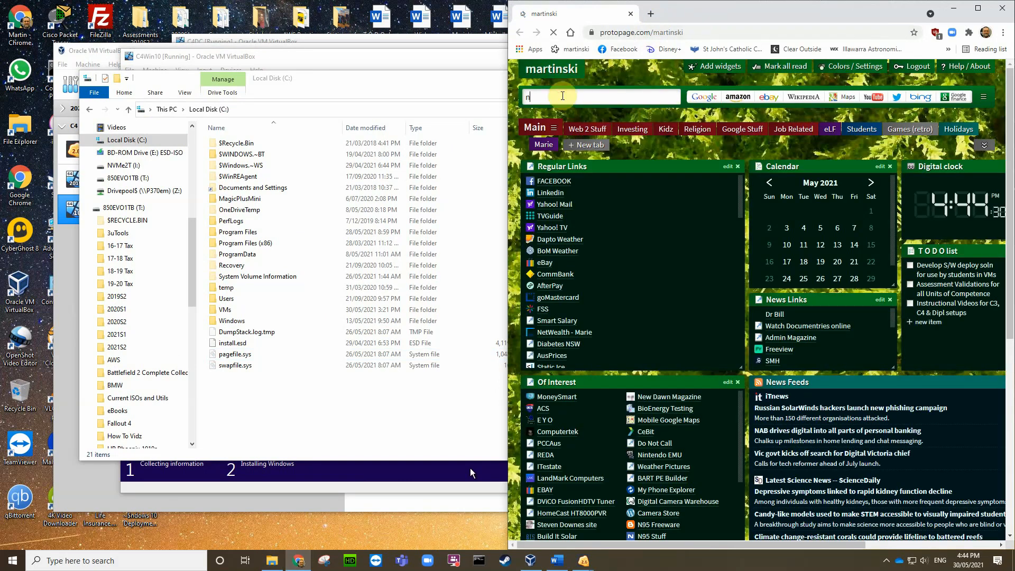
type("tlite")
key("Return")
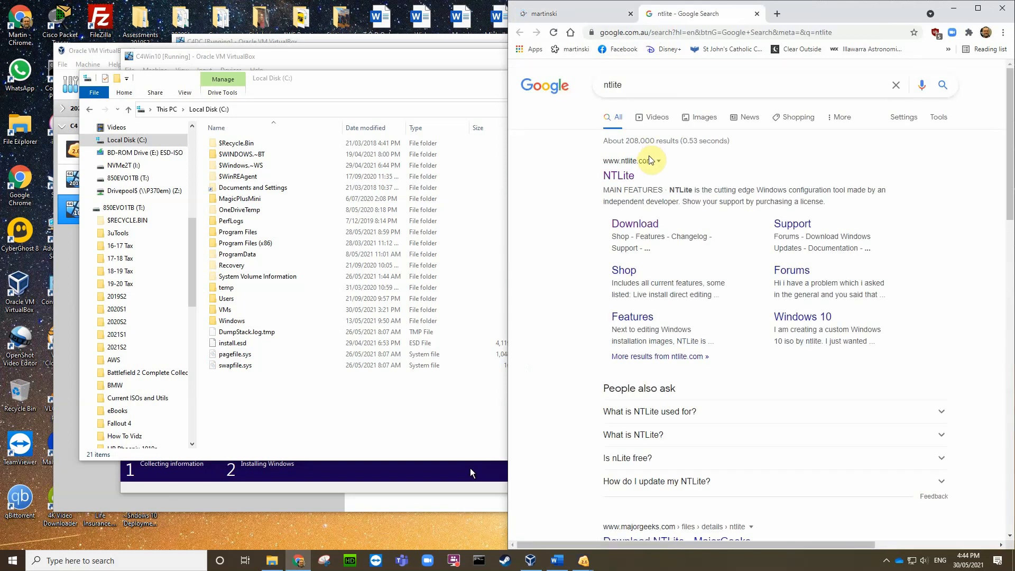
left_click(638, 227)
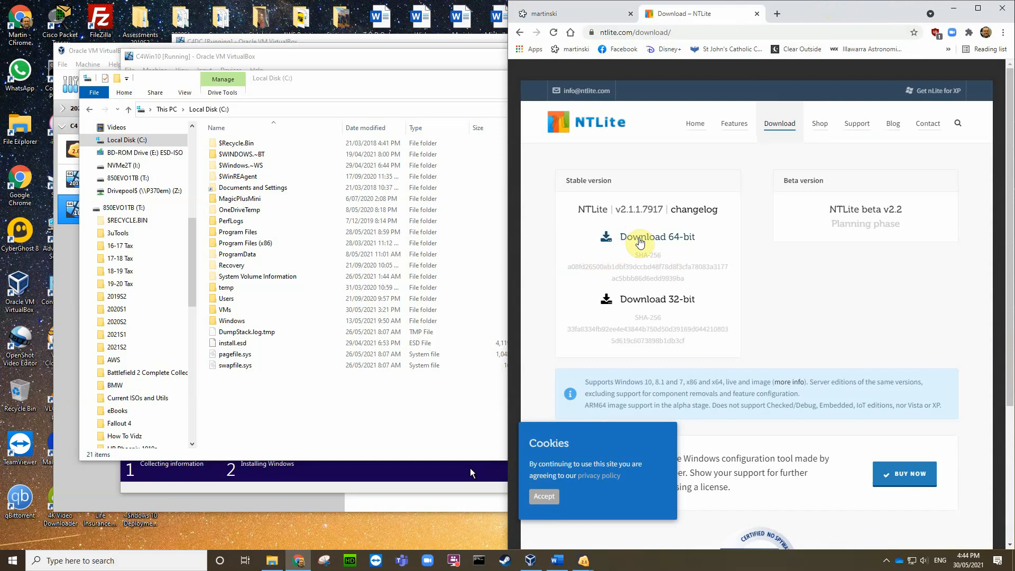
left_click(642, 239)
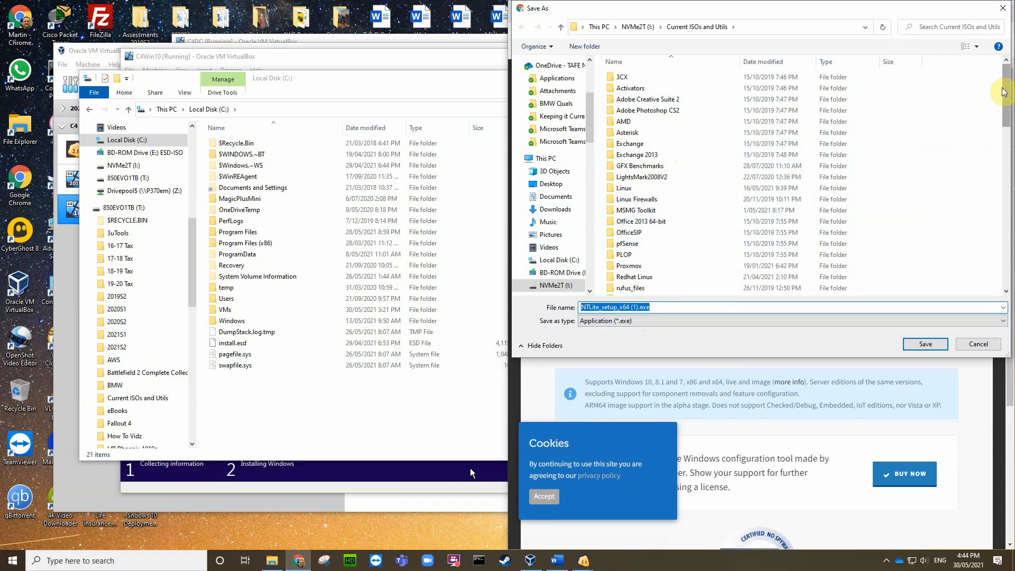
left_click_drag(1005, 122, 998, 218)
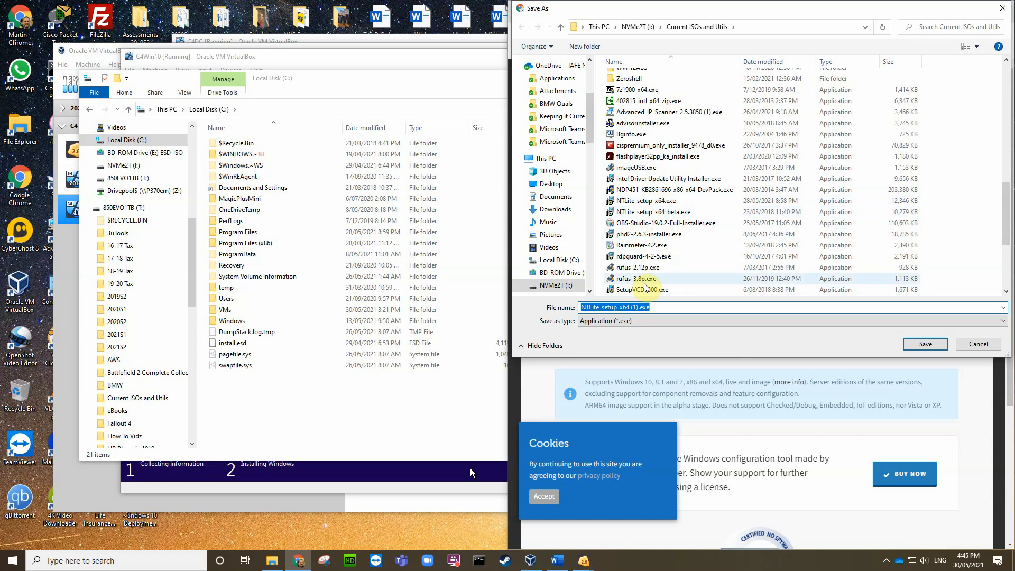
left_click(933, 345)
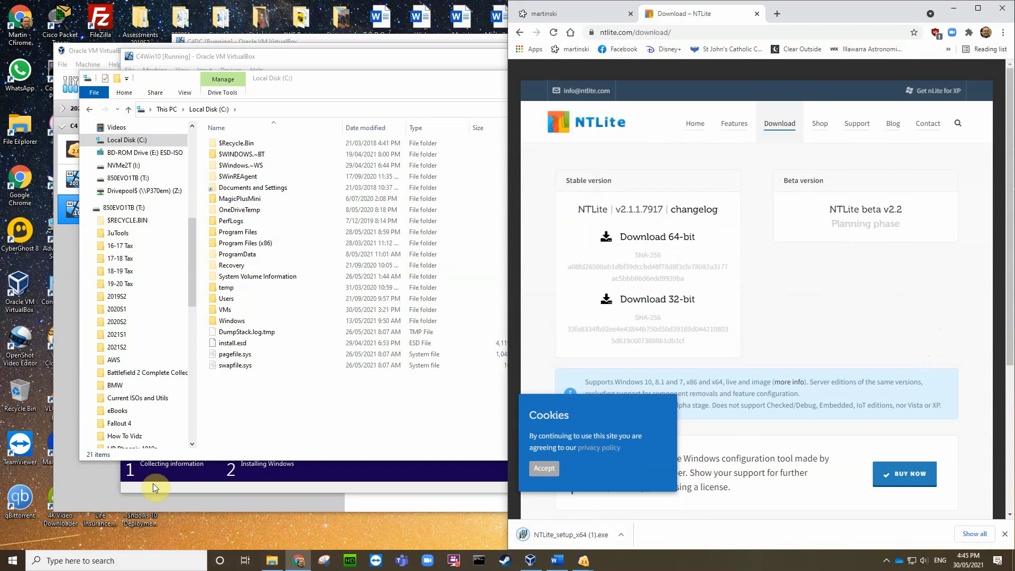
Step: Launch NTLite with administrator rights from the Start menu, minimizing the browser
left_click(13, 560)
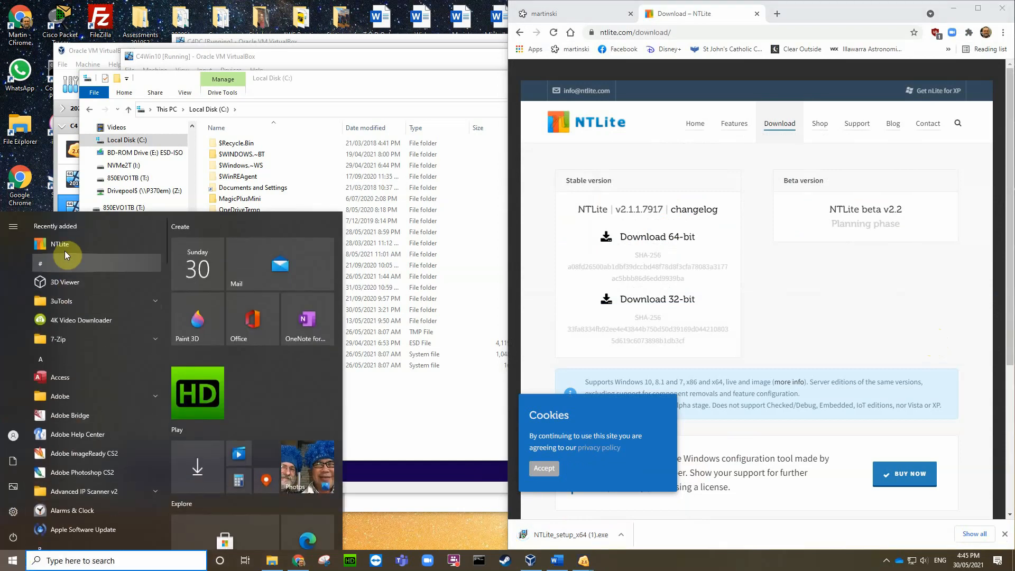
left_click(64, 245)
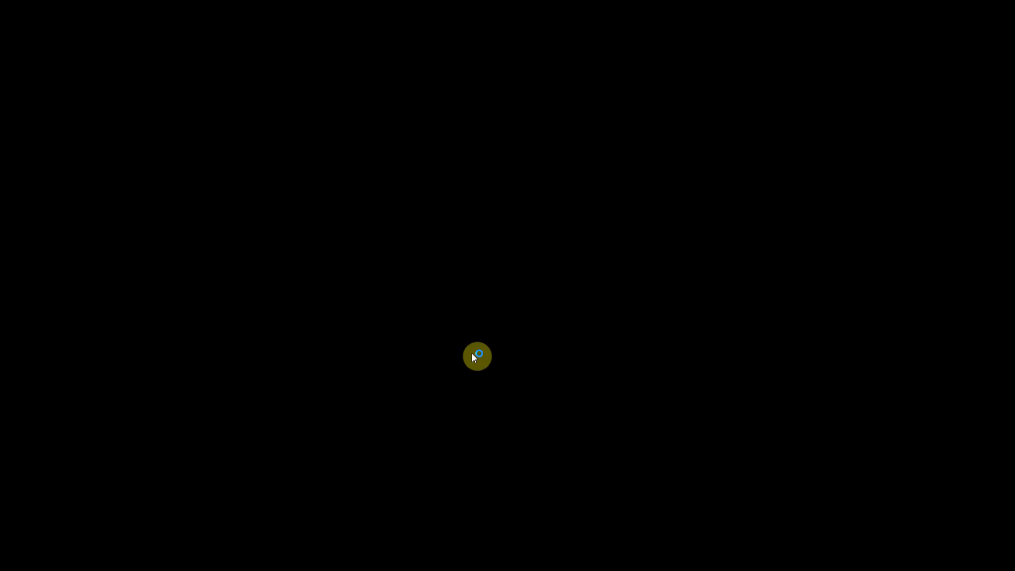
left_click(474, 353)
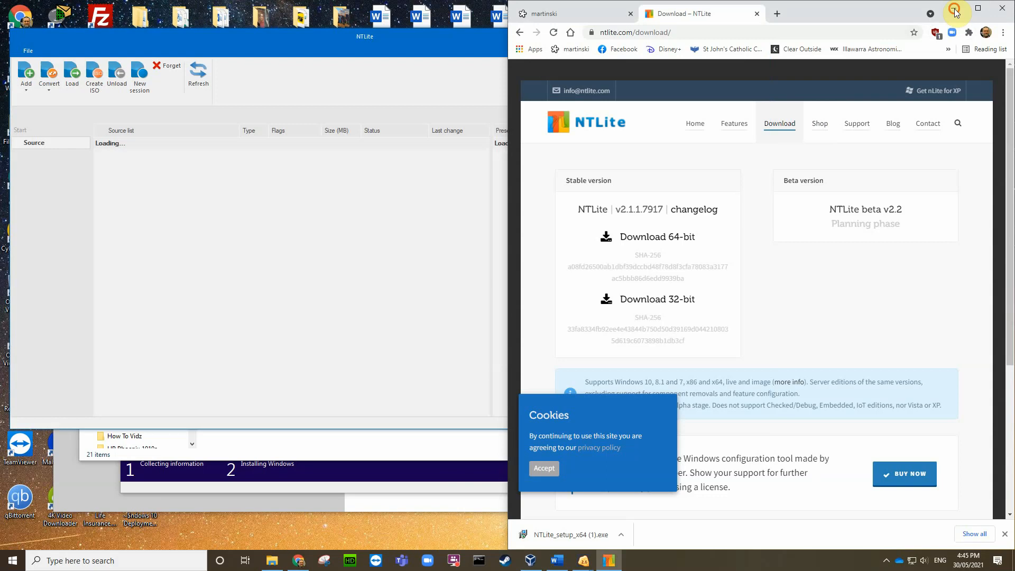
left_click(955, 9)
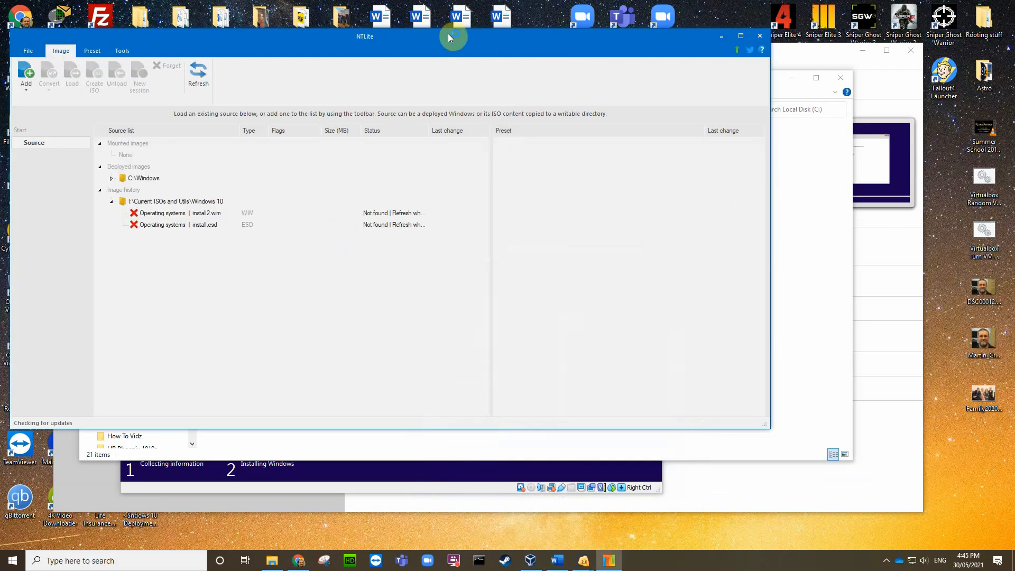
left_click_drag(448, 34, 516, 53)
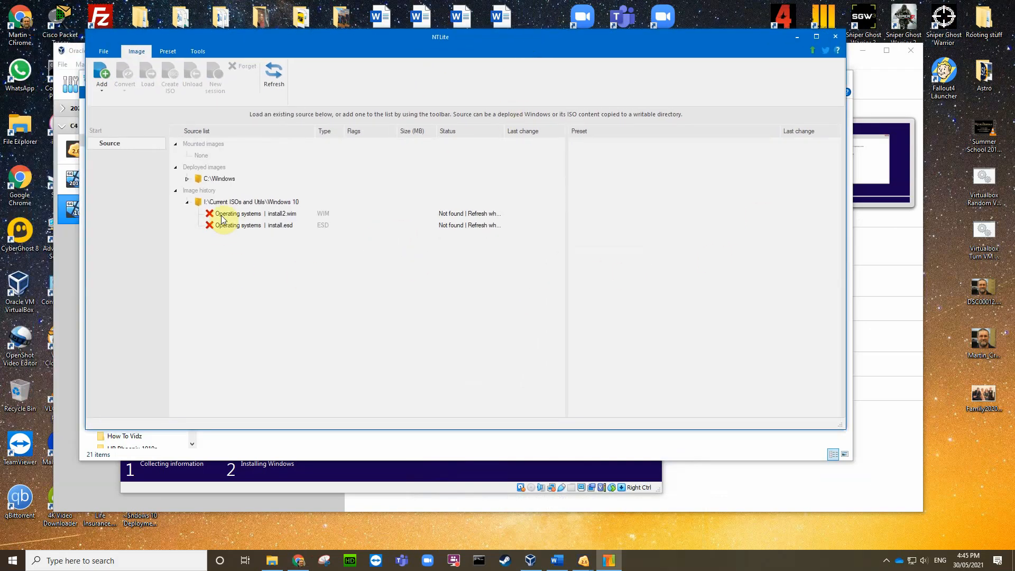
Step: Add C:\install.esd as a source image file (WIM, ESD, SWM)
left_click(103, 81)
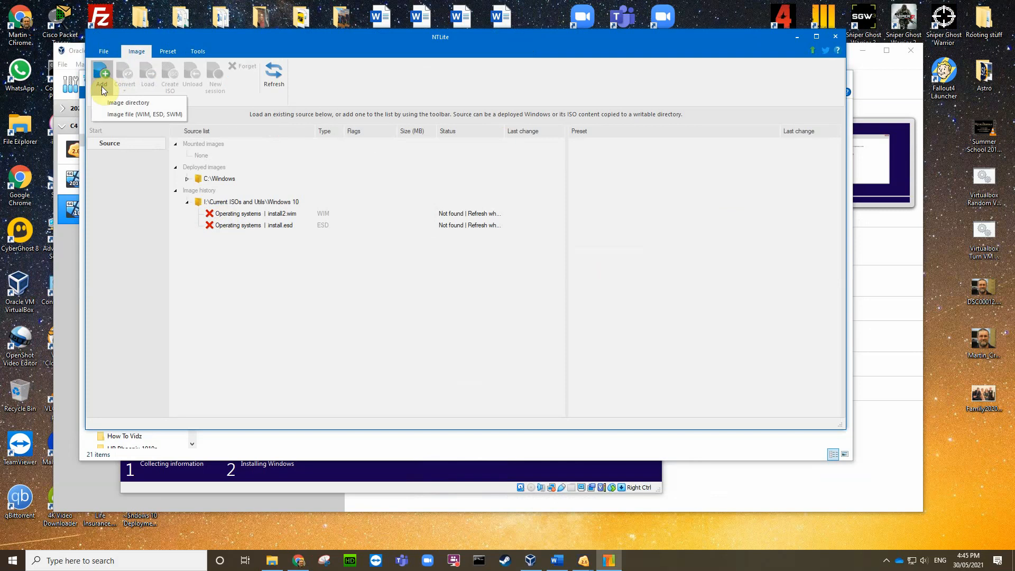
left_click(125, 114)
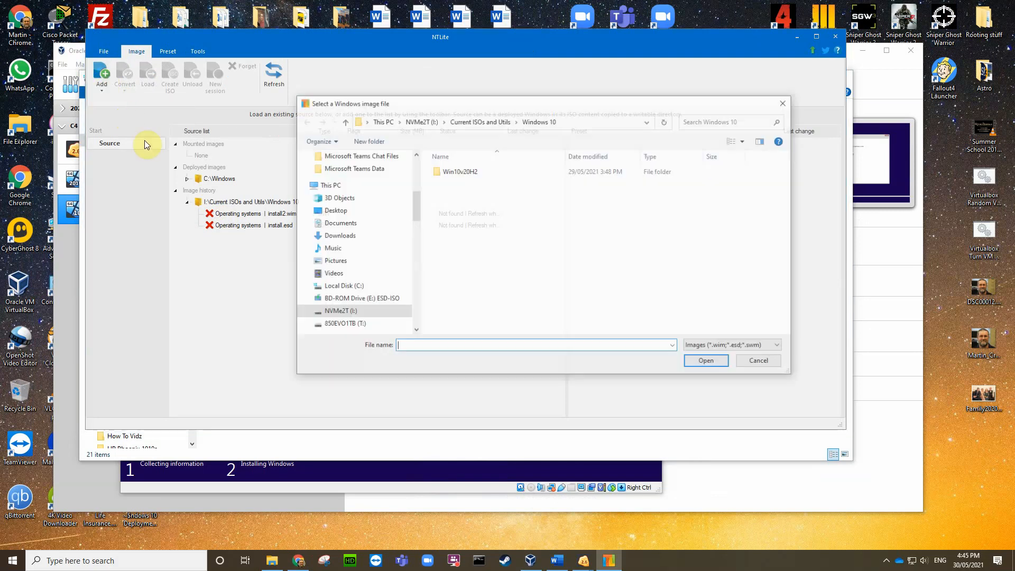
left_click(341, 287)
scroll(504, 316, "down", 1)
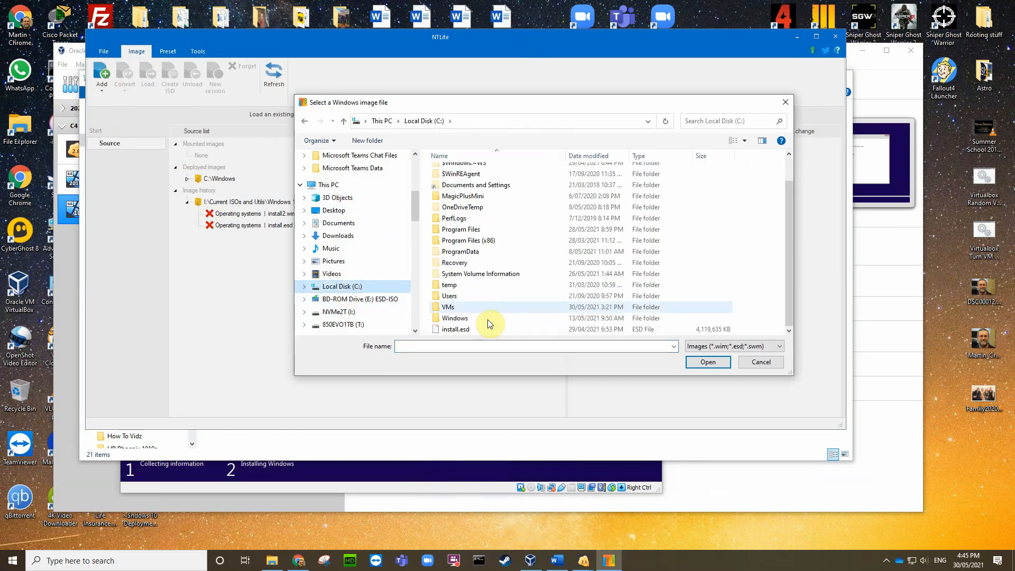
left_click(458, 330)
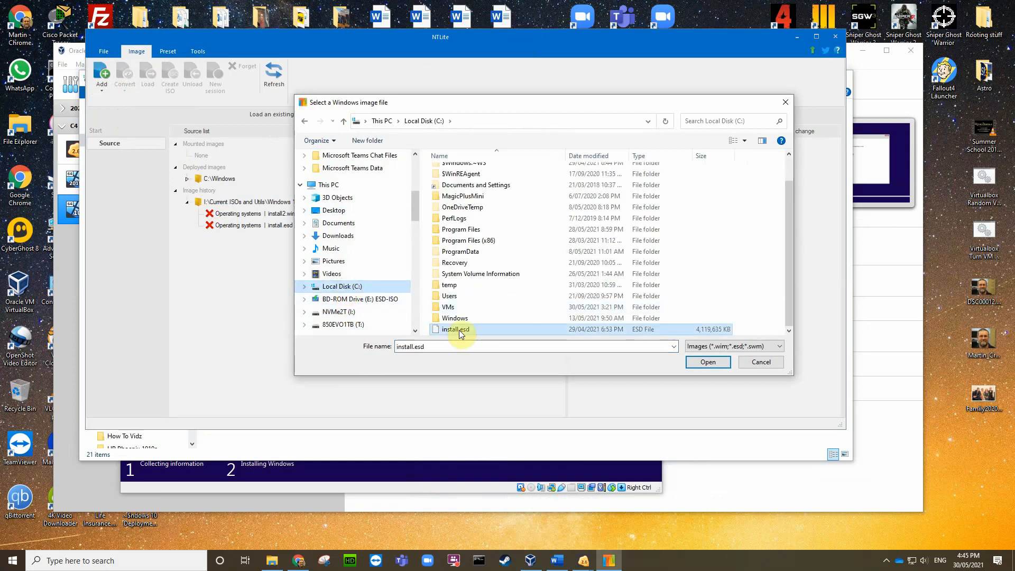
left_click(712, 362)
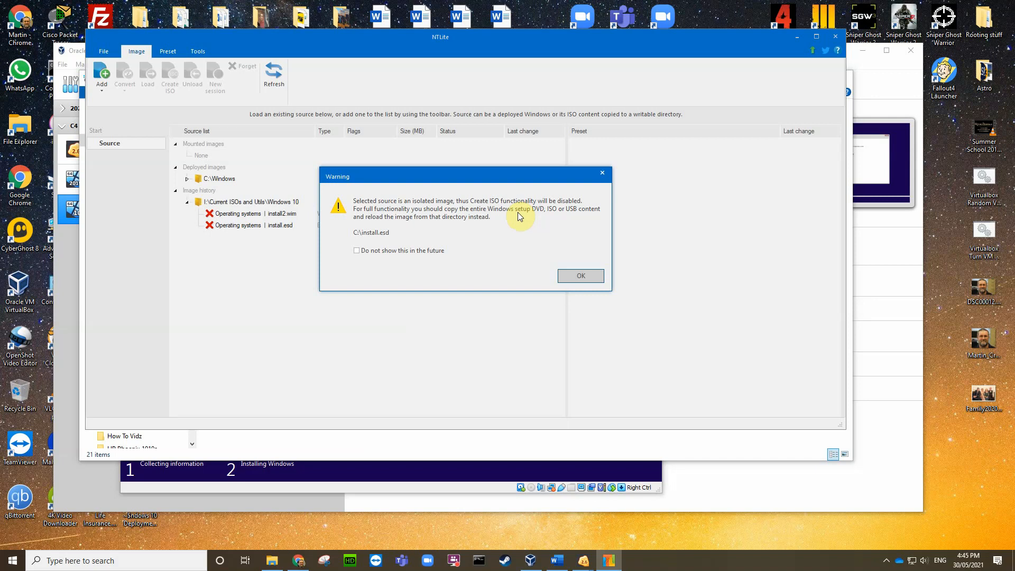
Step: Dismiss the isolated-image warning permanently, widen the edition column, and select 6. Windows 10 Pro
left_click(357, 252)
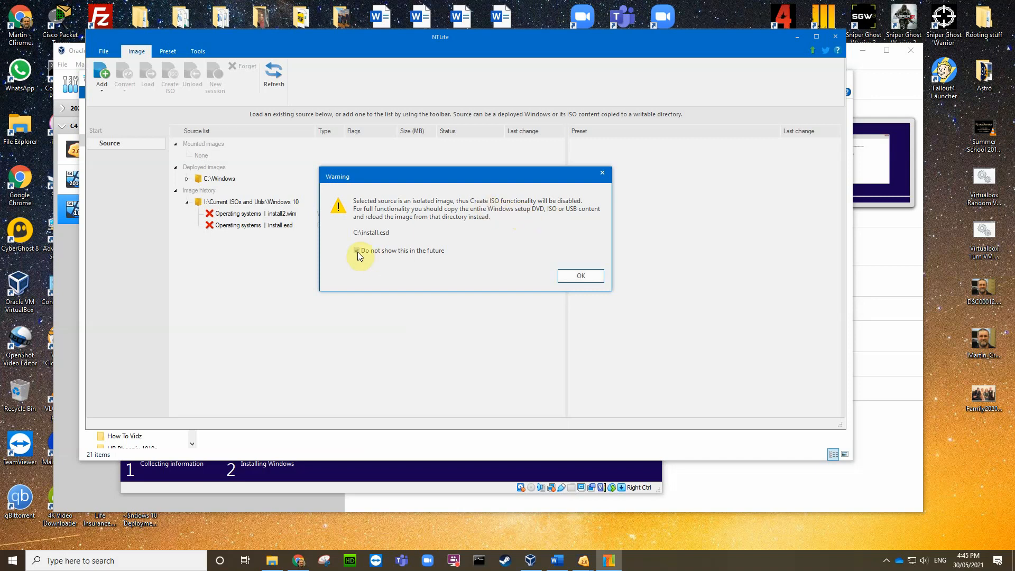
left_click(573, 282)
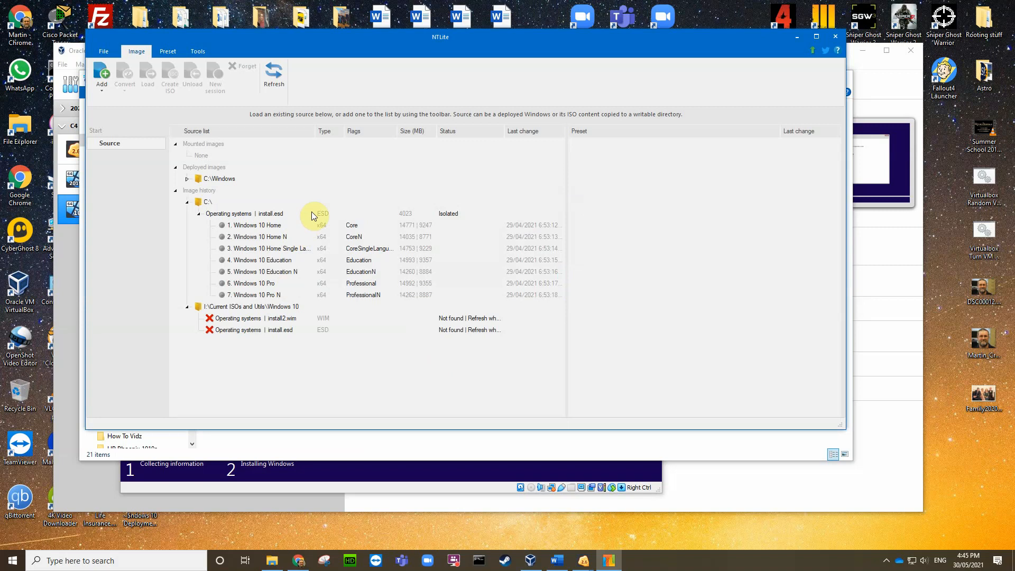
left_click_drag(316, 131, 355, 132)
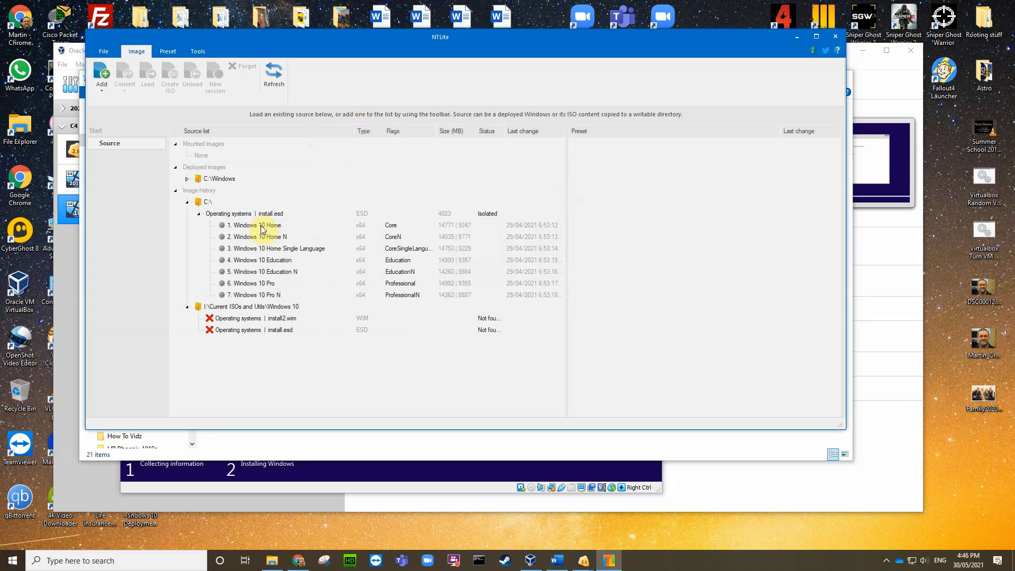
left_click(242, 285)
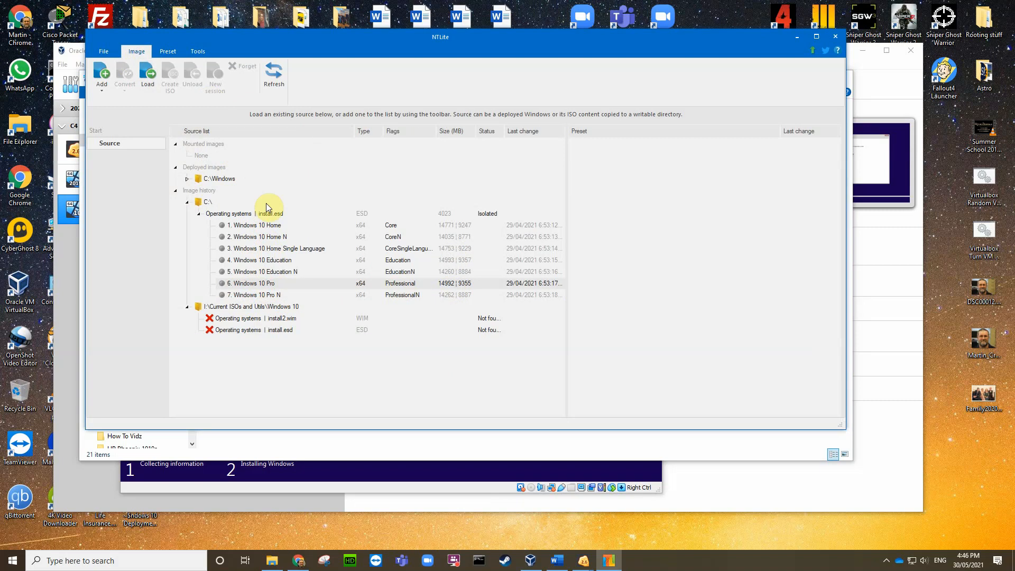
Step: Export edition 6, Windows 10 Pro, as WIM to C:\install.wim
right_click(246, 285)
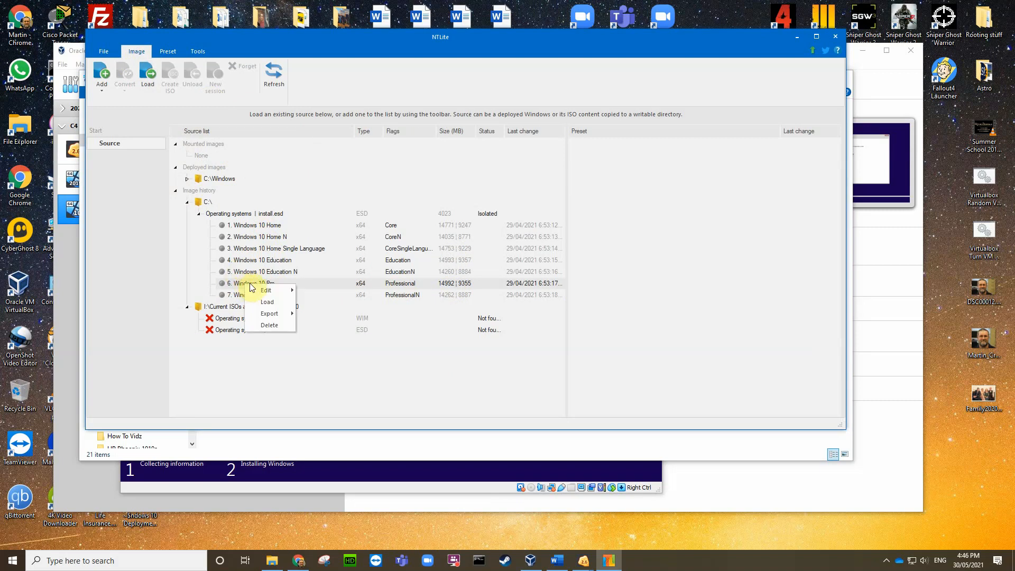
mouse_move(270, 313)
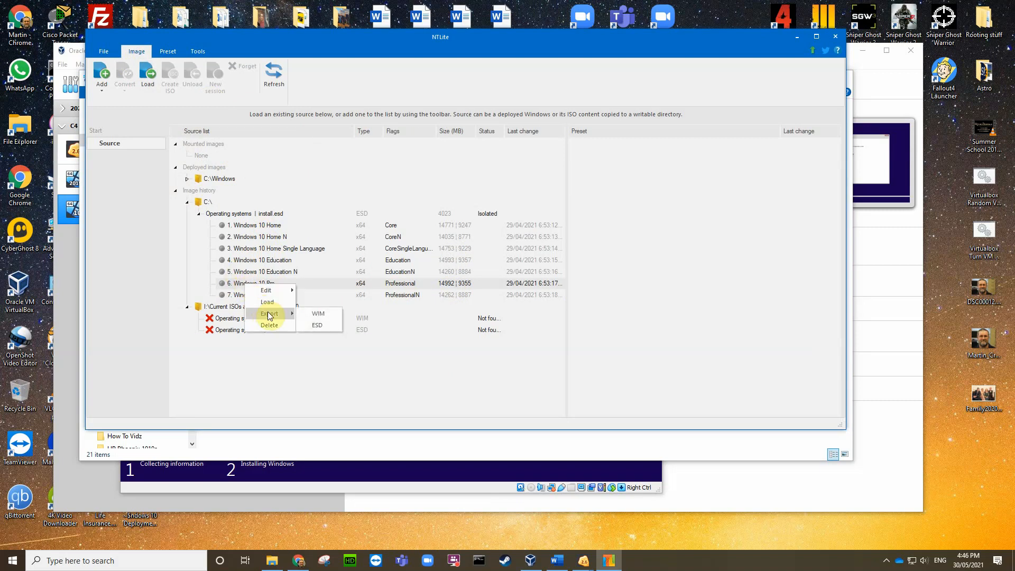
left_click(316, 315)
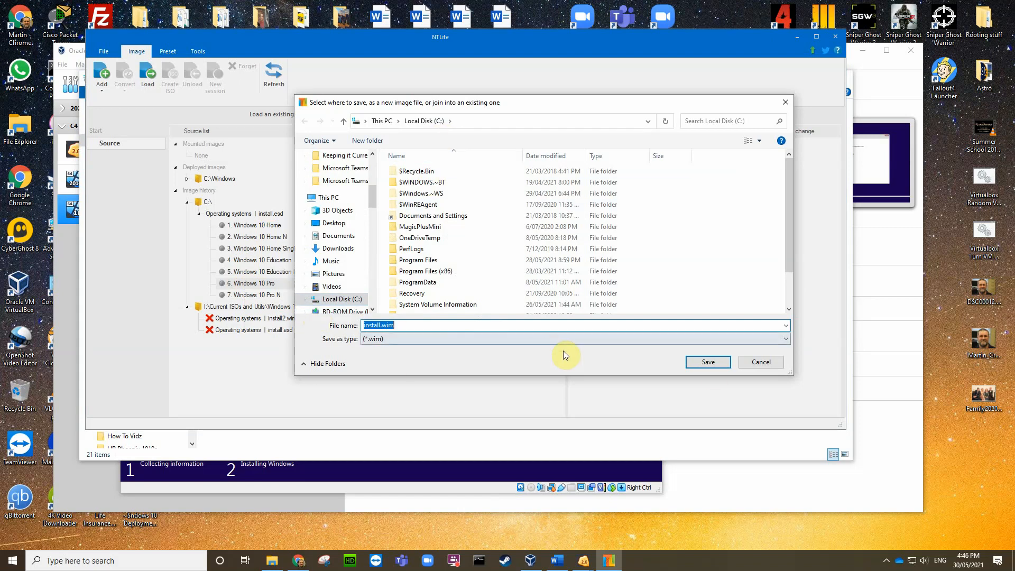
left_click(710, 362)
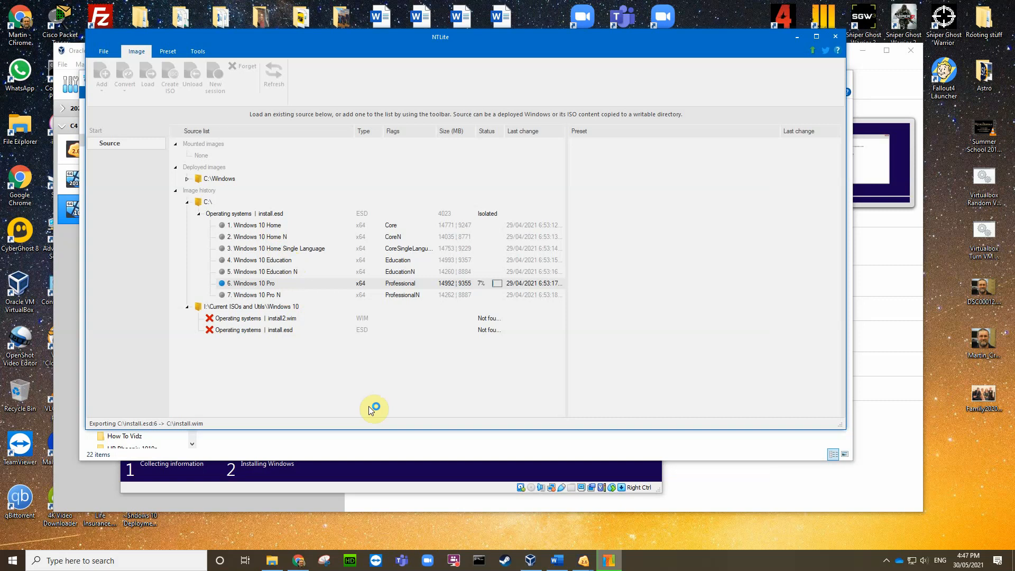
Step: Refresh Local Disk (C:) in Explorer to see install.wim, then bring the C4Win10 VM forward
left_click(231, 456)
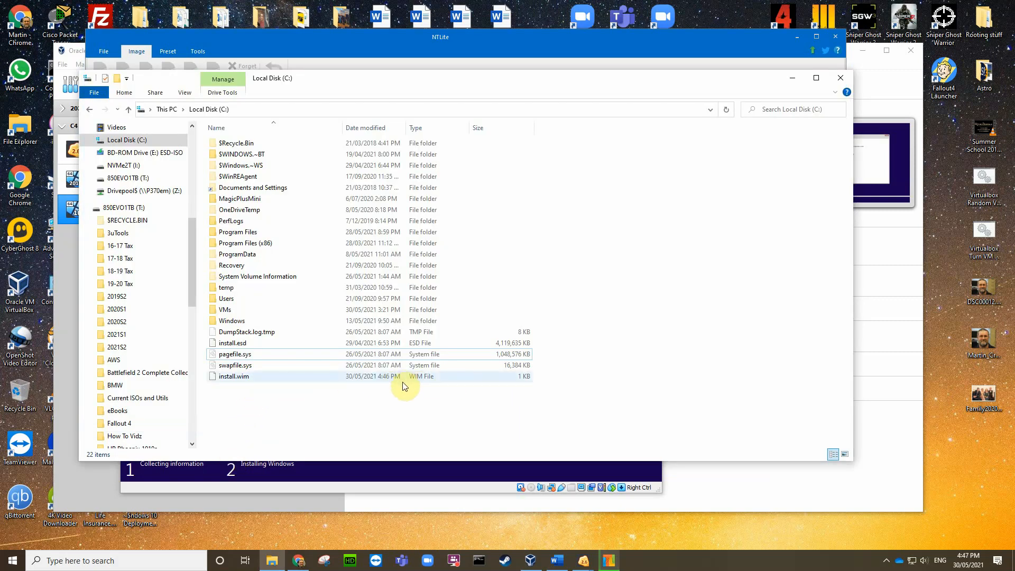
left_click(726, 114)
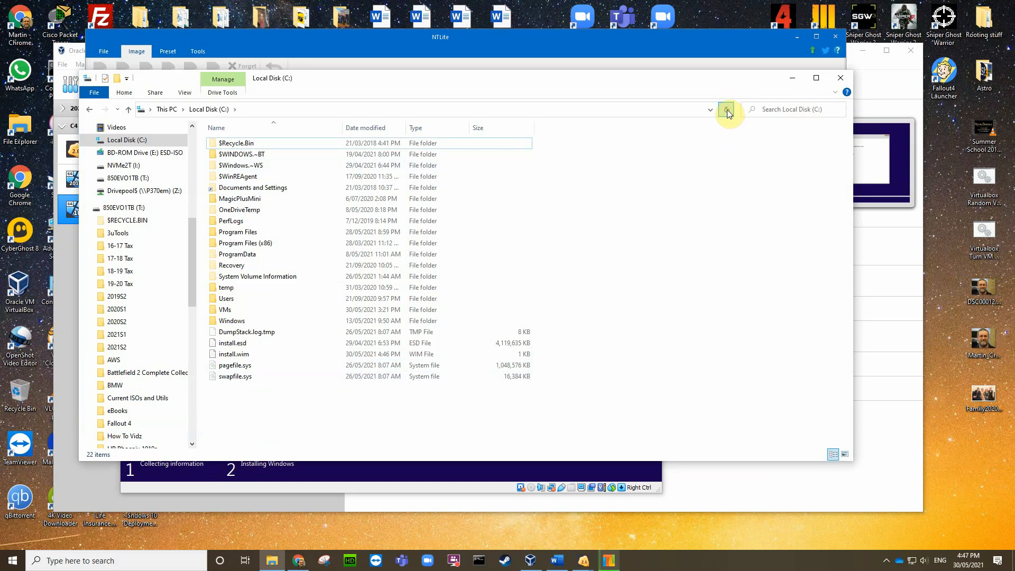
left_click(418, 489)
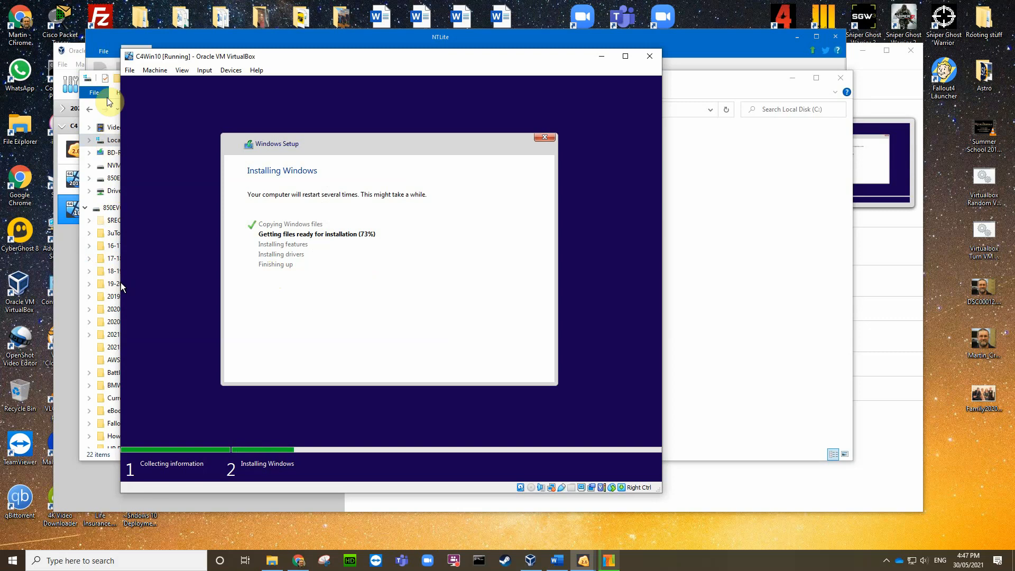
Step: Switch to NTLite to check the Windows 10 Pro export progress at 28%
left_click(256, 34)
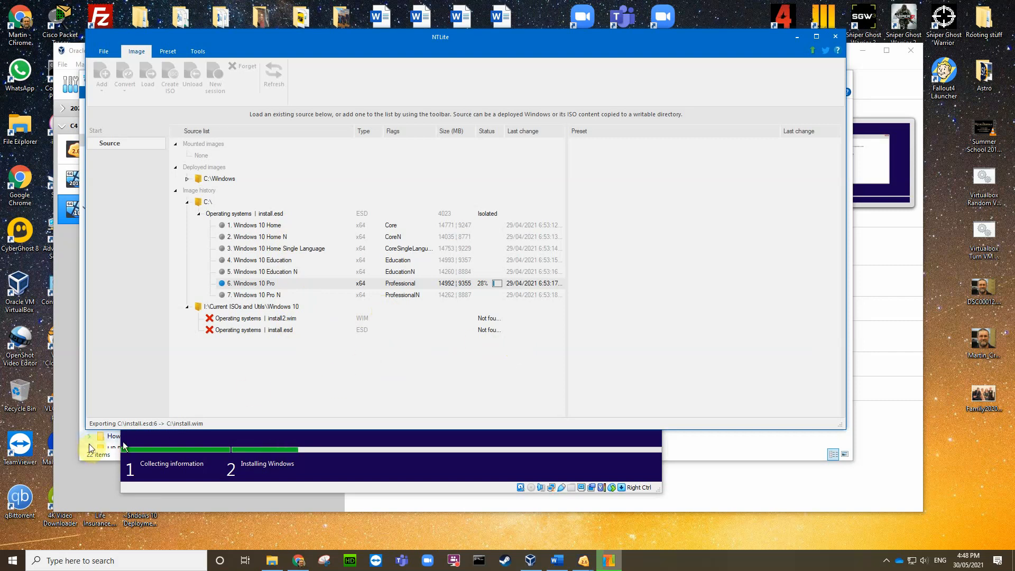
Step: Refresh C: repeatedly to watch install.wim reach about 1.32 GB, then minimize Explorer and NTLite
left_click(82, 457)
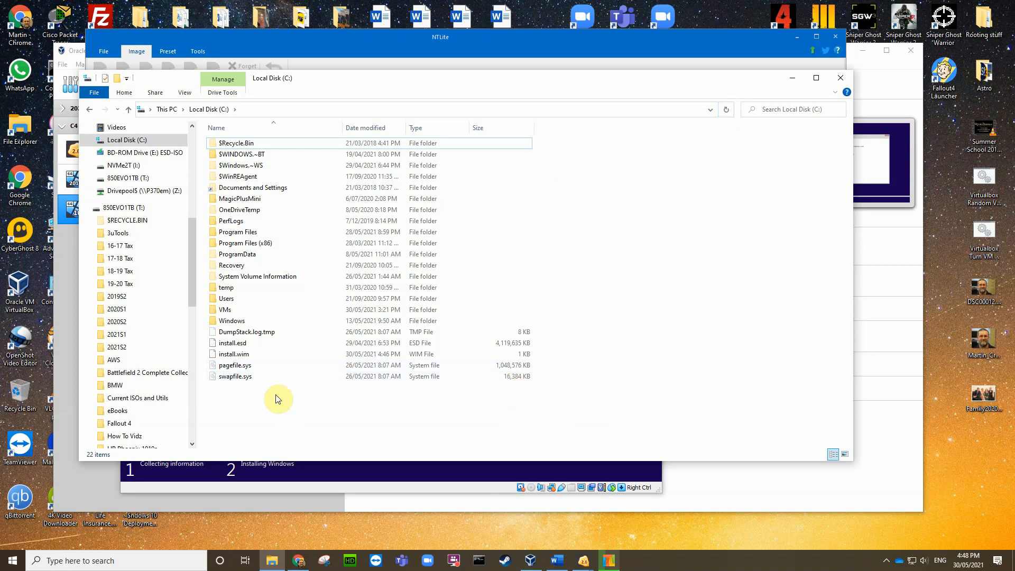
left_click(276, 354)
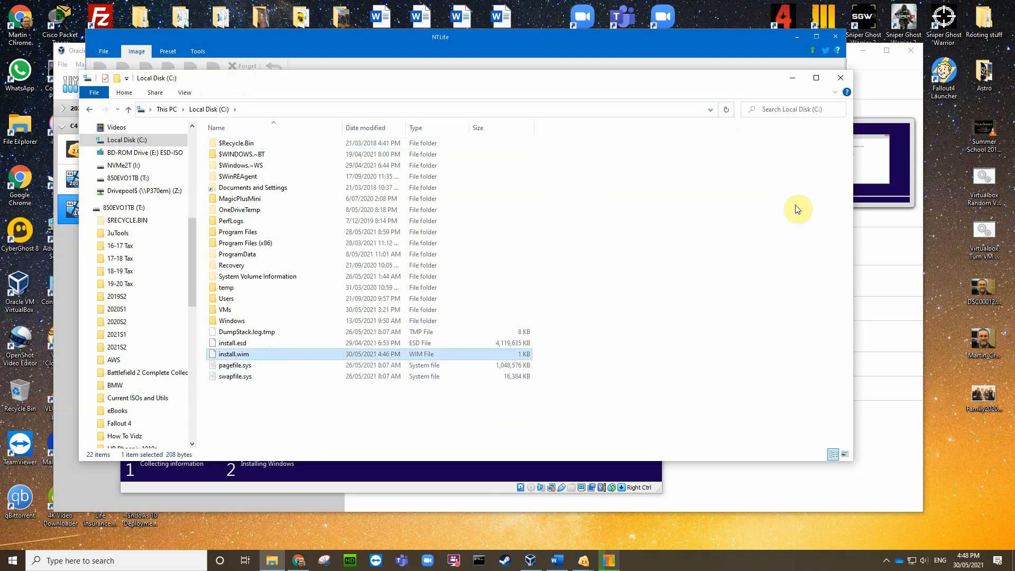
left_click(727, 110)
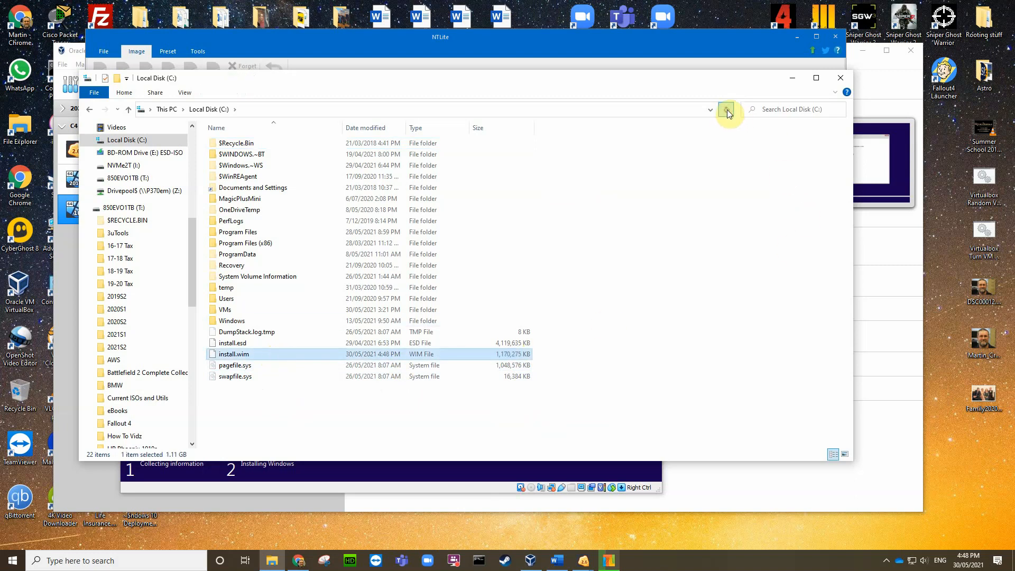
left_click(726, 110)
left_click(726, 110)
left_click(727, 110)
left_click(728, 110)
left_click(727, 110)
left_click(728, 110)
left_click(729, 110)
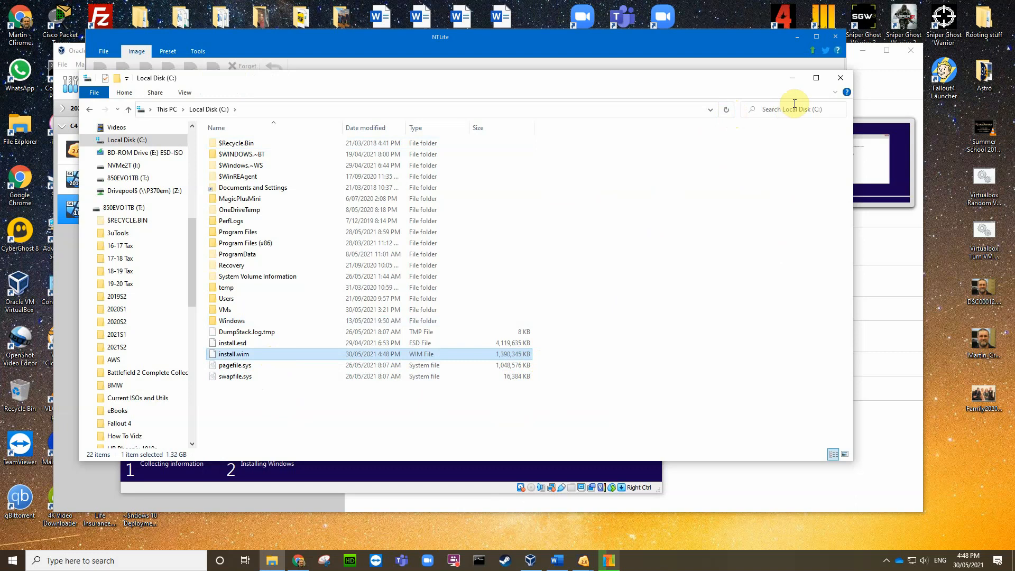
left_click(792, 78)
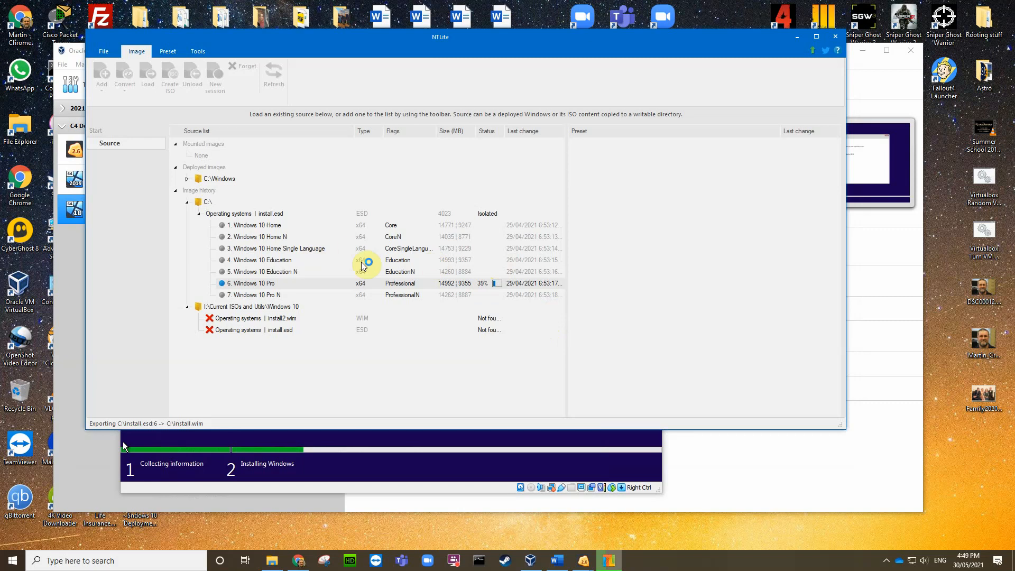
left_click(798, 37)
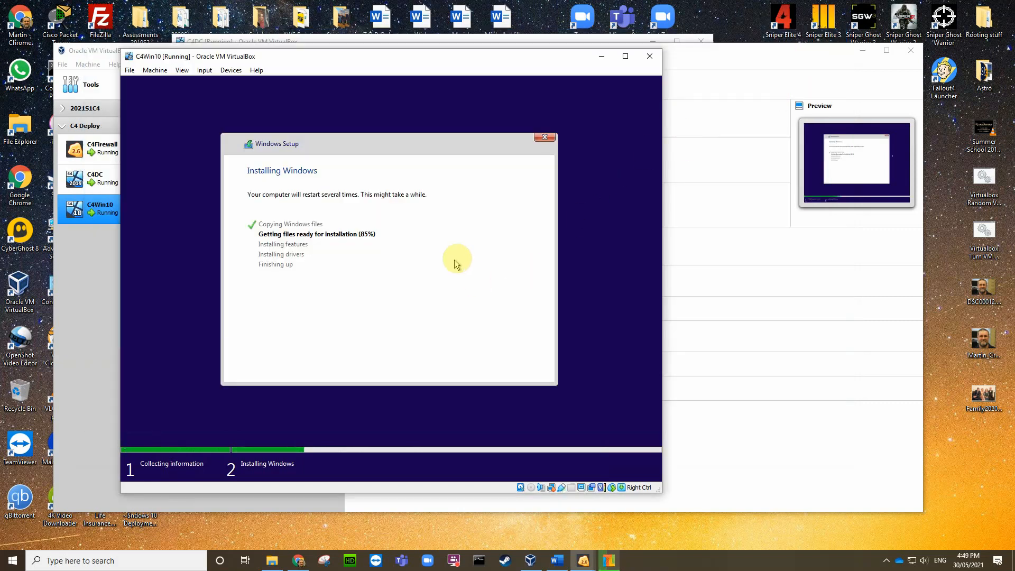
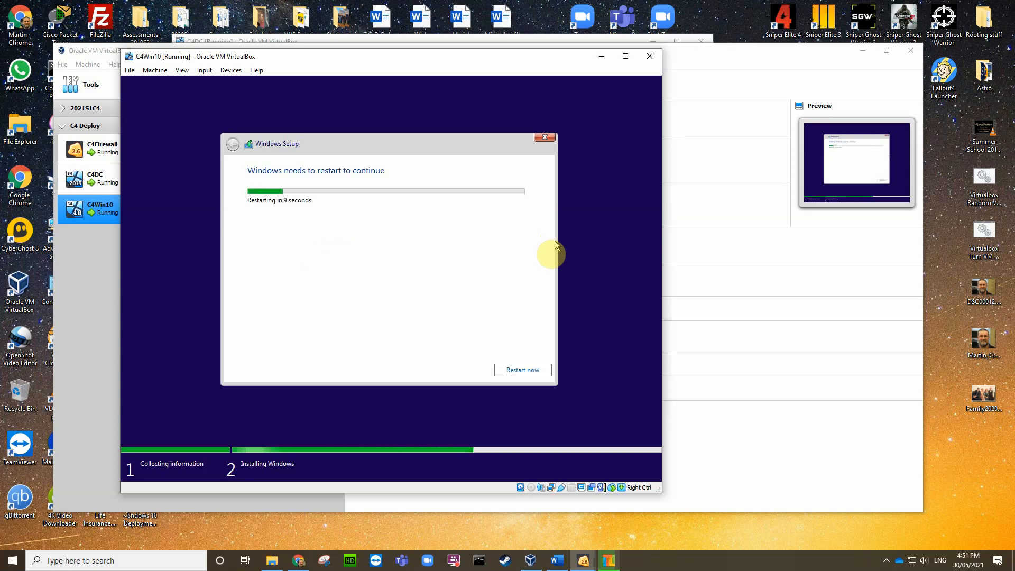
Step: Choose Restart now in C4Win10's Windows Setup so it reboots into the next install phase
left_click(527, 371)
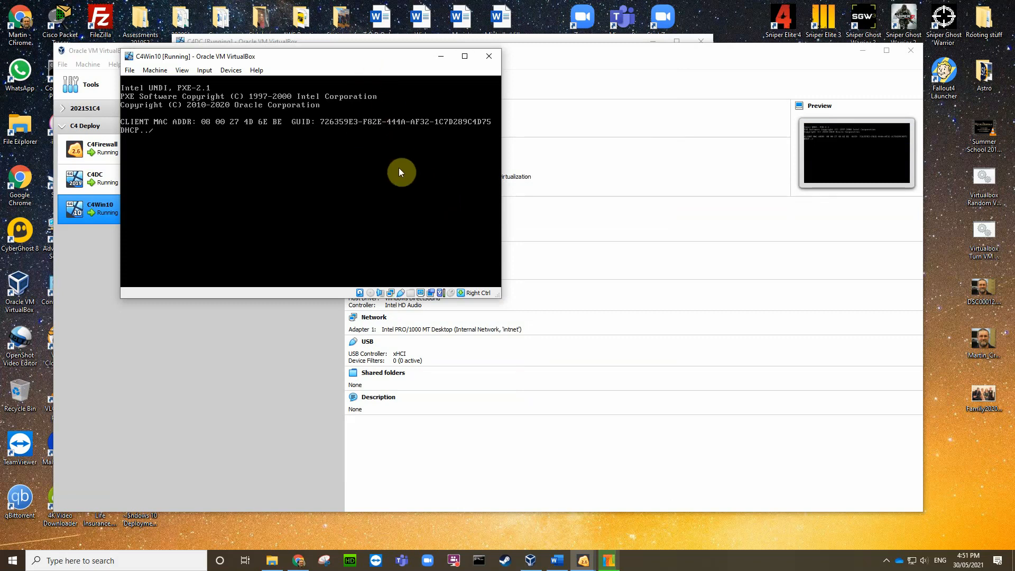
Step: Cancel C4Win10's PXE boot so it boots from disk, and dismiss the Completed message
key("Escape")
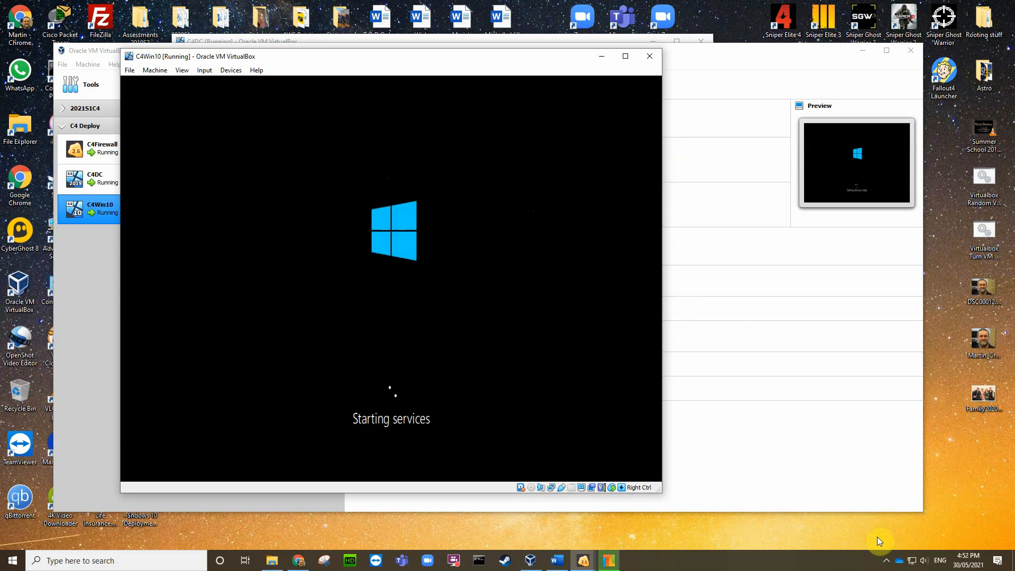
left_click(887, 562)
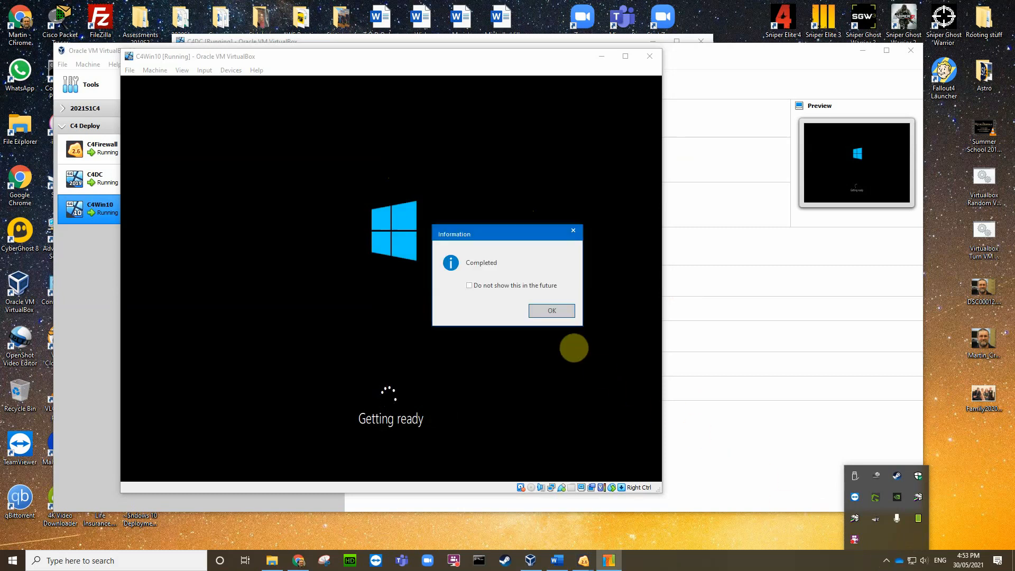
left_click(547, 310)
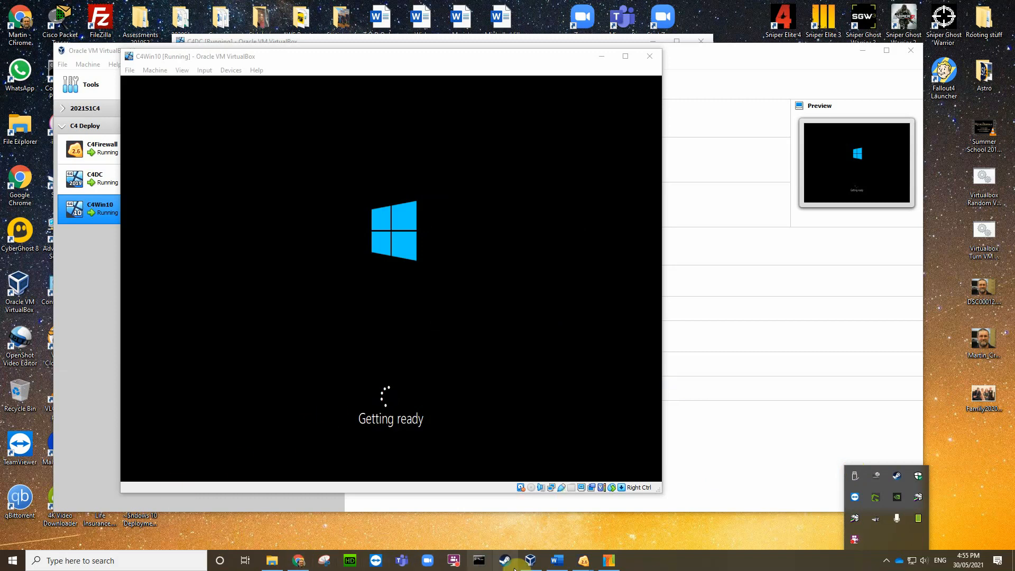
Step: Check NTLite's image list, then show Local Disk (C:) with the 4,598,922 KB install.wim
left_click(583, 562)
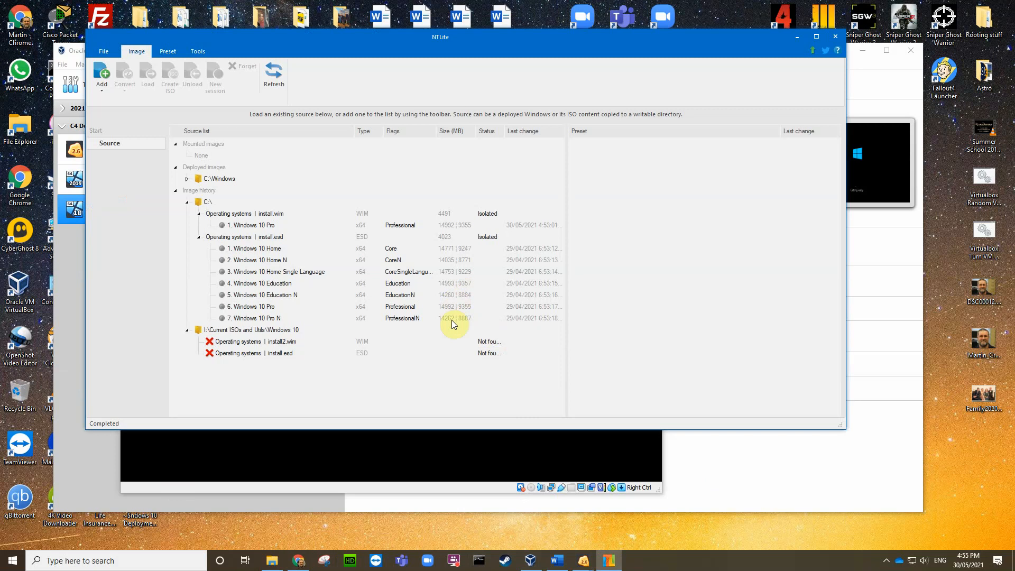
left_click(271, 562)
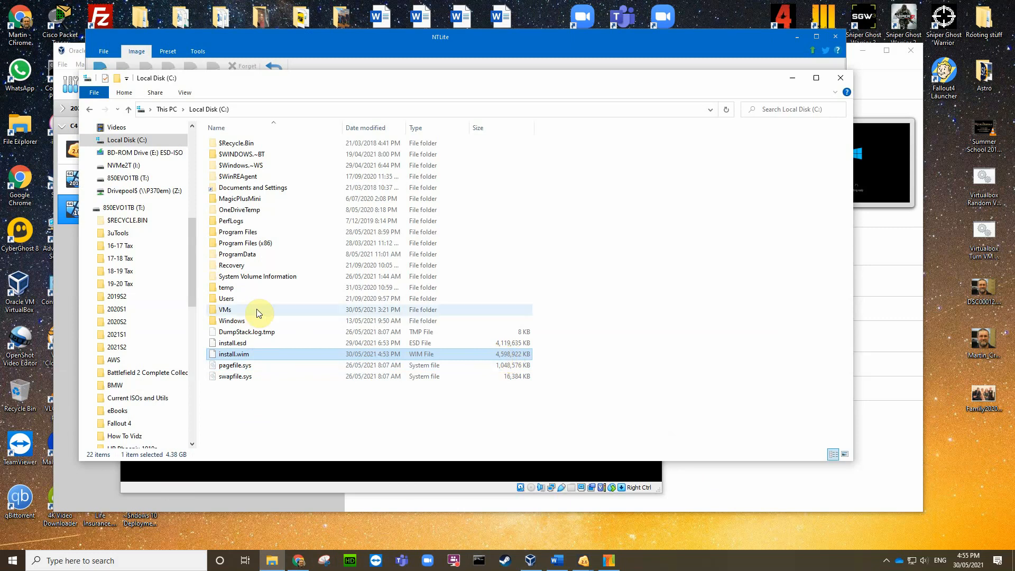
Step: Browse 850EVO1TB (T:) > Current ISOs and Utils > Windows 10 and open Win10proX64 20H2 in a new window
left_click_drag(192, 284, 210, 239)
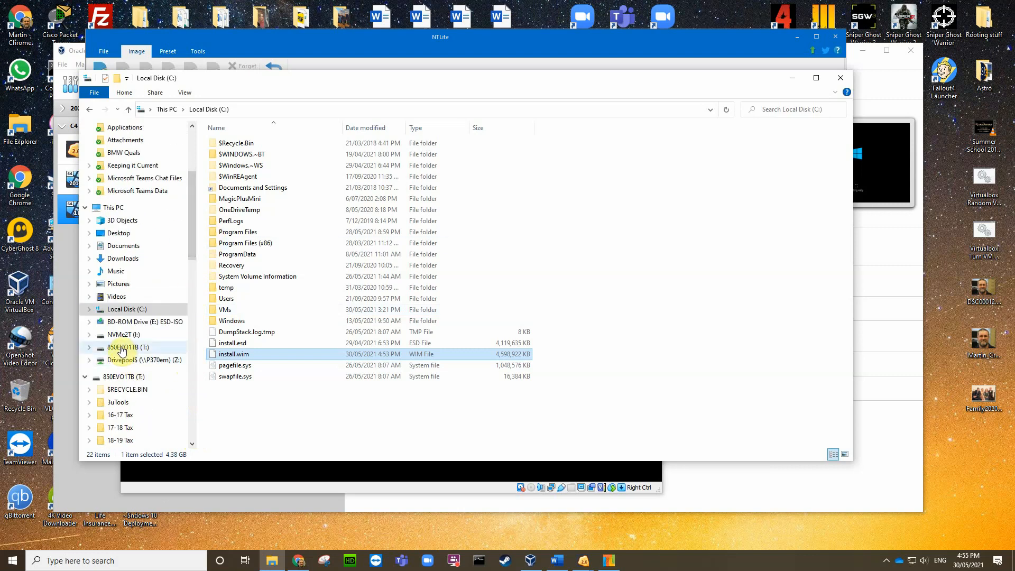
left_click(91, 348)
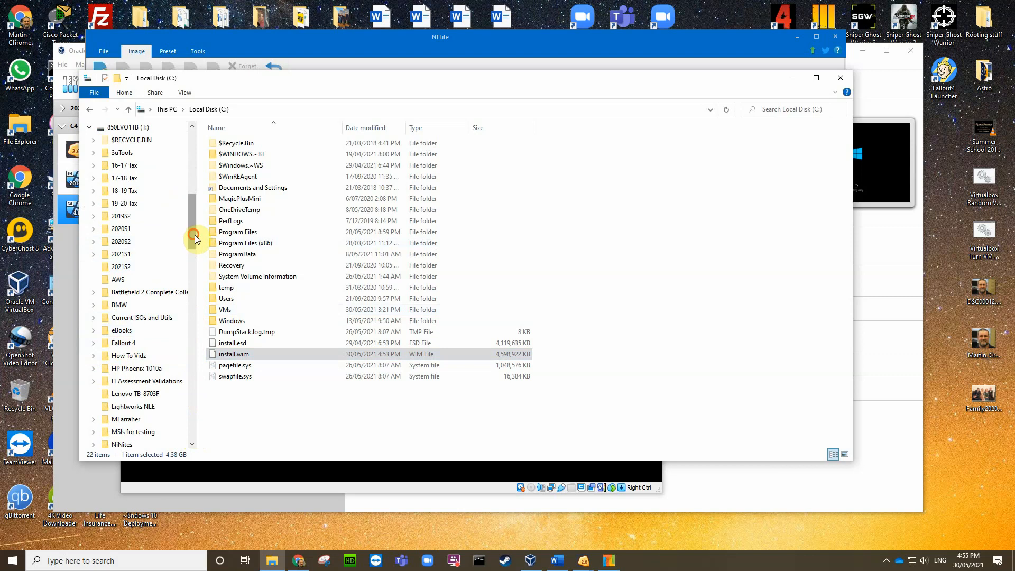
mouse_move(192, 236)
left_mouse_down()
mouse_move(187, 315)
mouse_move(197, 249)
left_mouse_up()
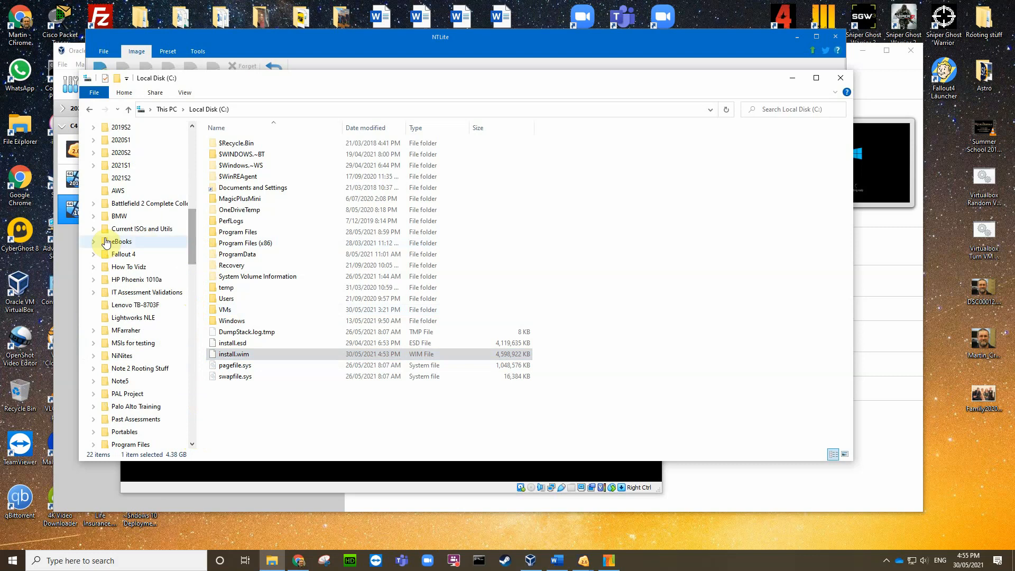
left_click(89, 232)
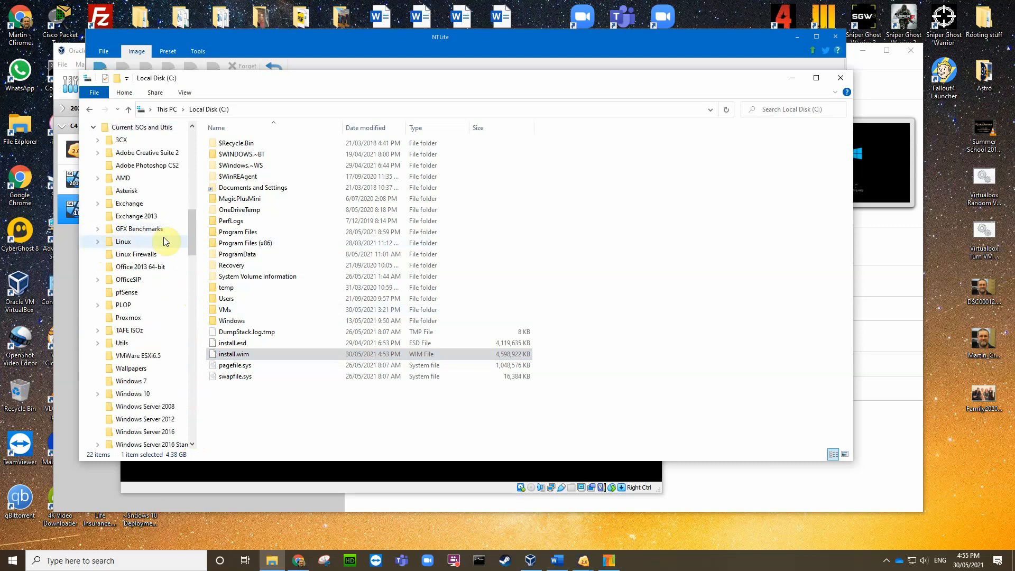
left_click_drag(191, 242, 191, 255)
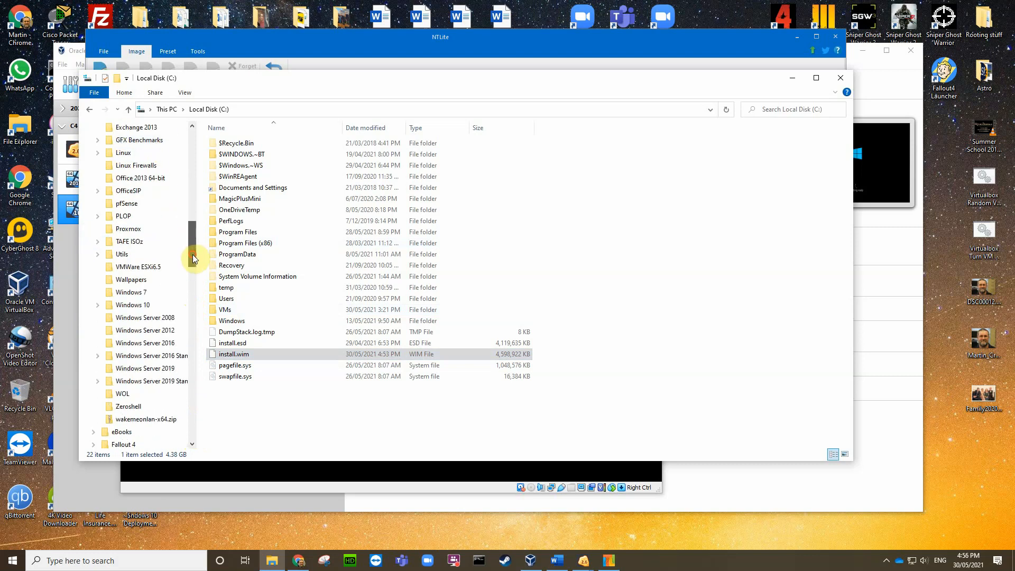
left_click(98, 305)
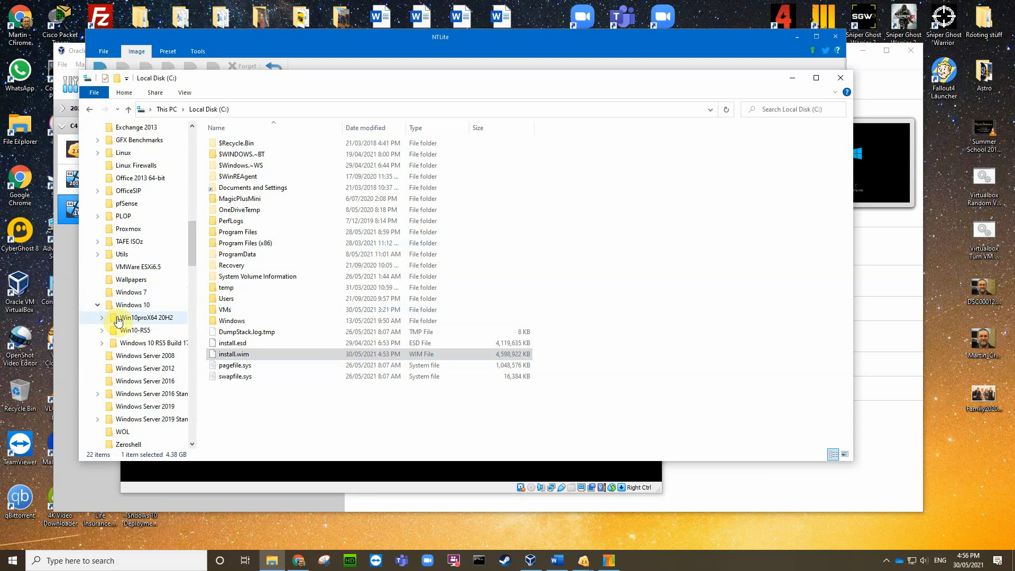
right_click(132, 318)
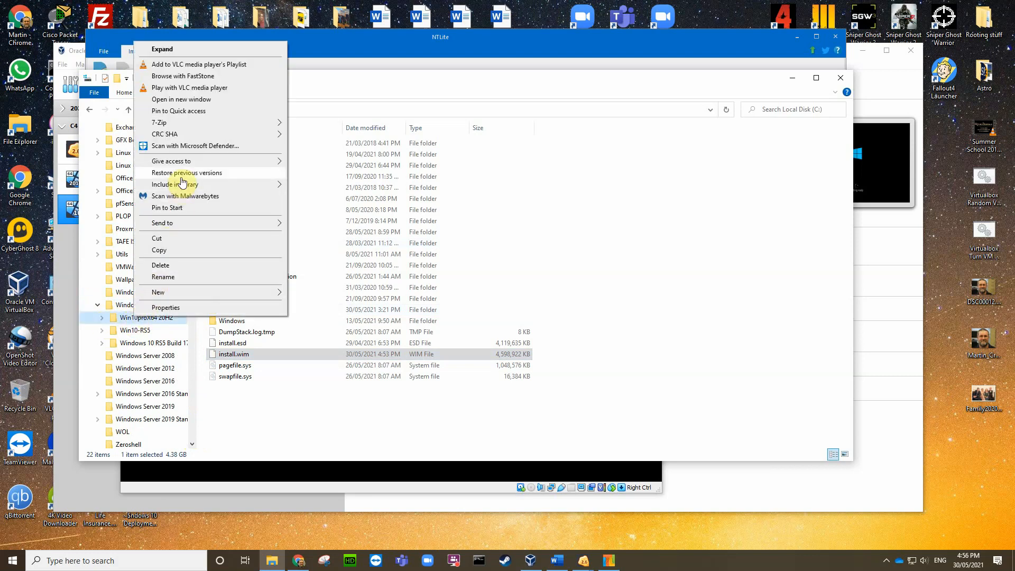
left_click(195, 100)
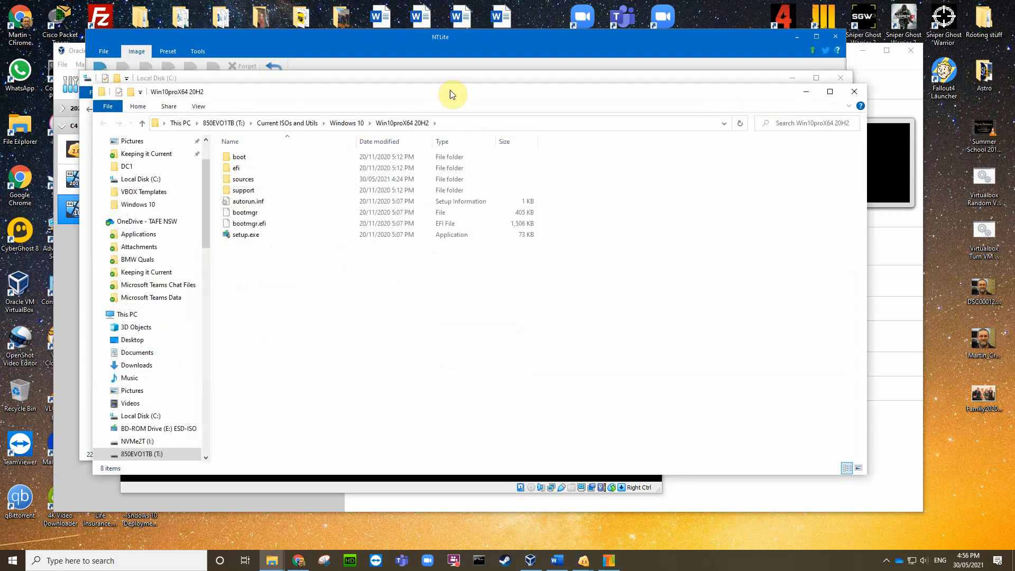
Step: Select install.wim in its sources folder for comparison, then return to Local Disk (C:) and NTLite
double_click(243, 180)
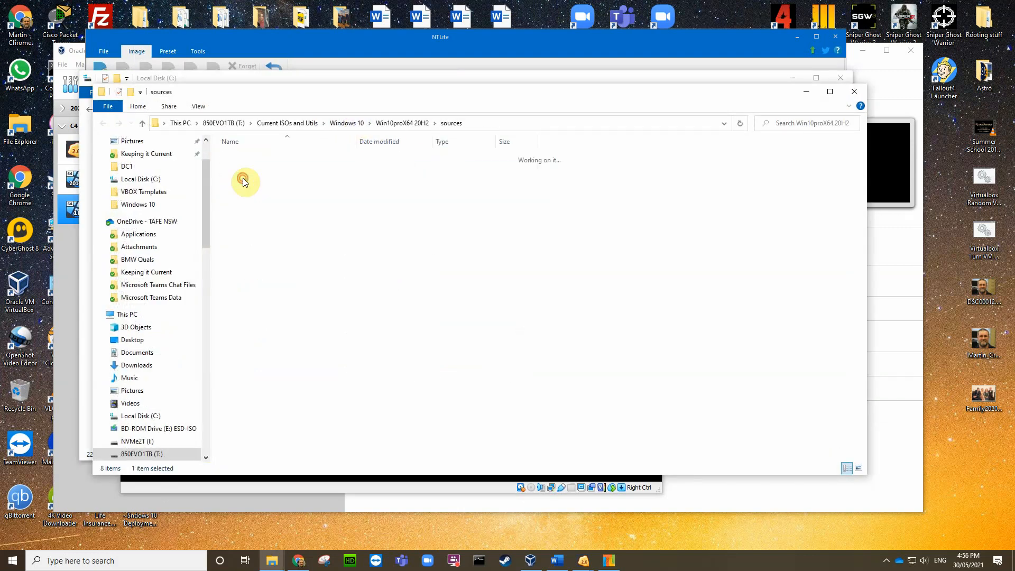
scroll(350, 309, "down", 5)
scroll(350, 311, "down", 12)
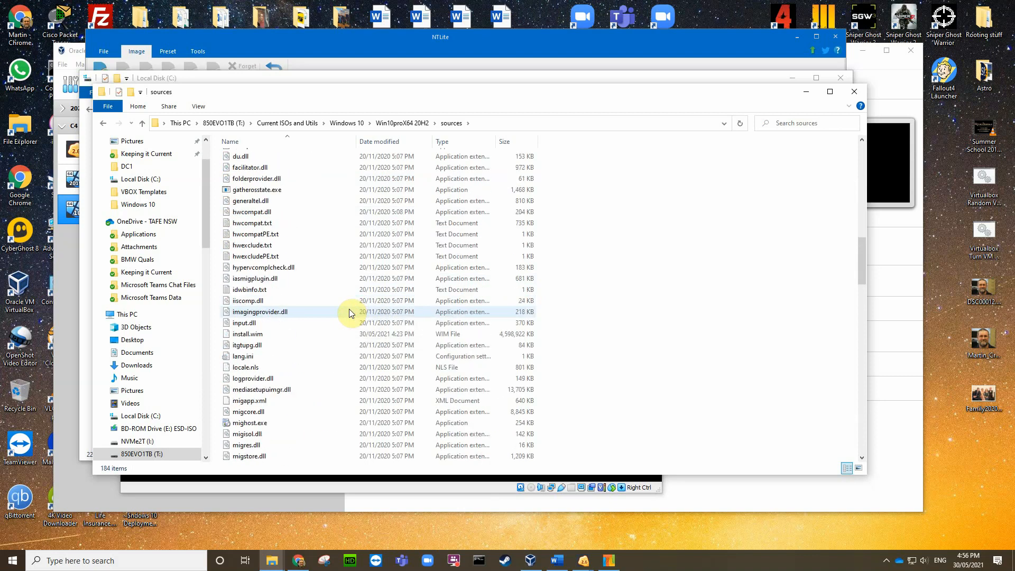
left_click(482, 337)
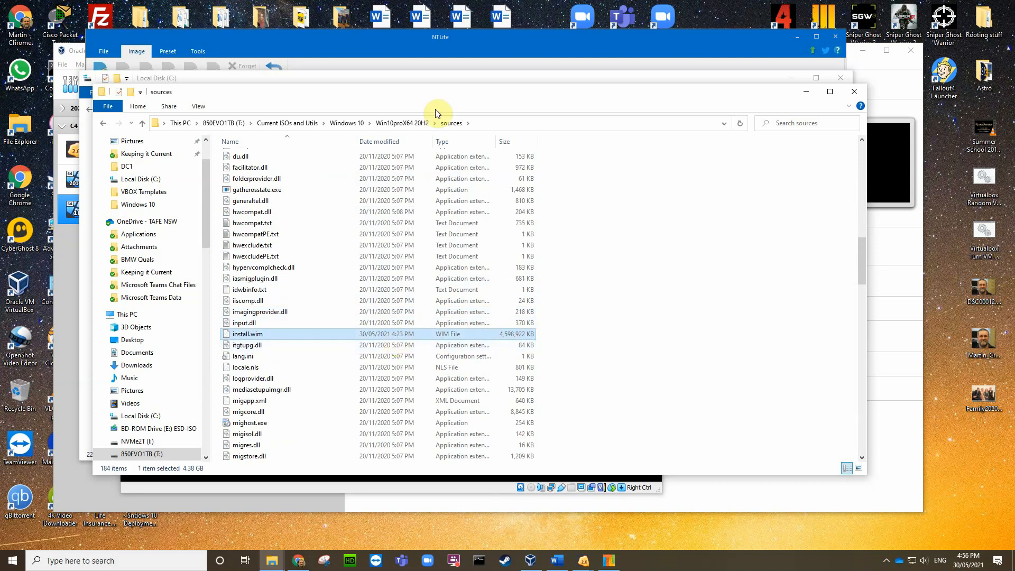
left_click_drag(448, 103, 447, 149)
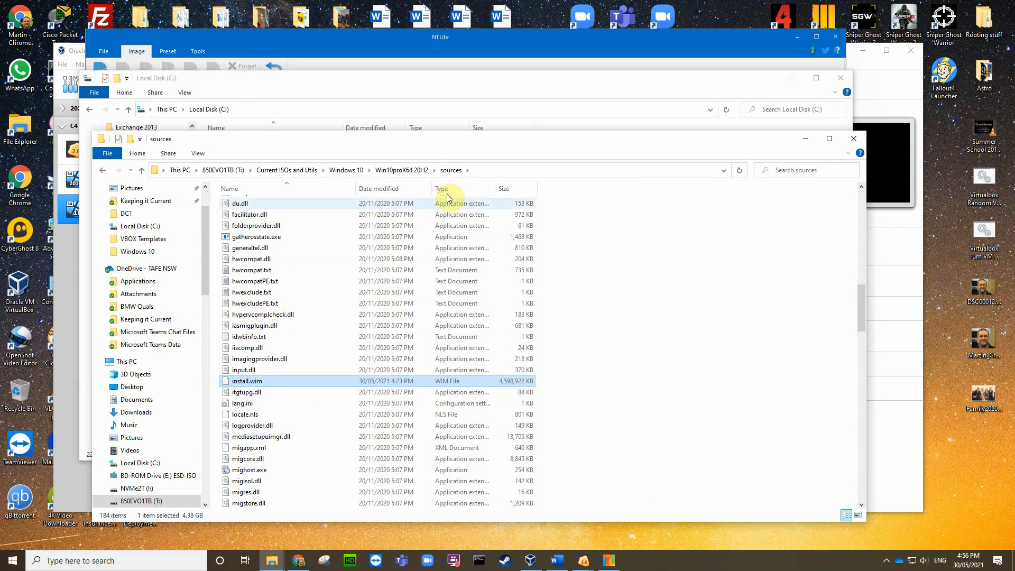
left_click(401, 84)
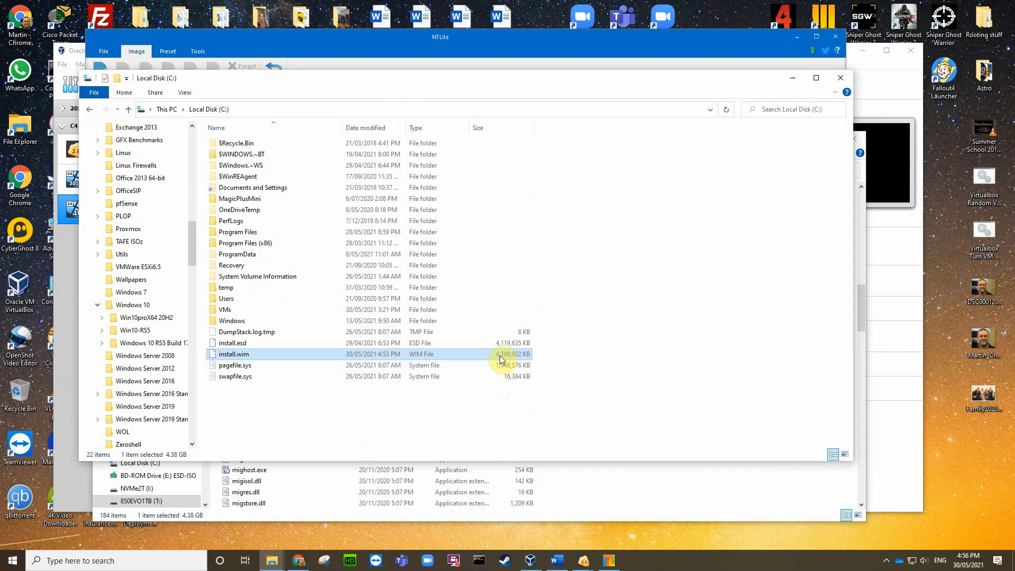
left_click(482, 42)
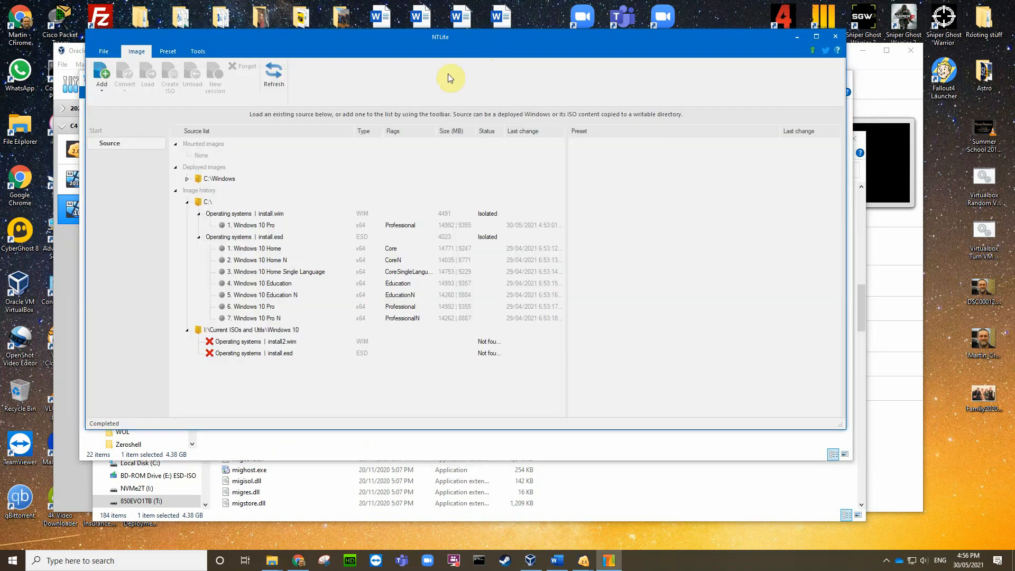
Step: Exit NTLite and close the Local Disk (C:) and sources Explorer windows
left_click(103, 51)
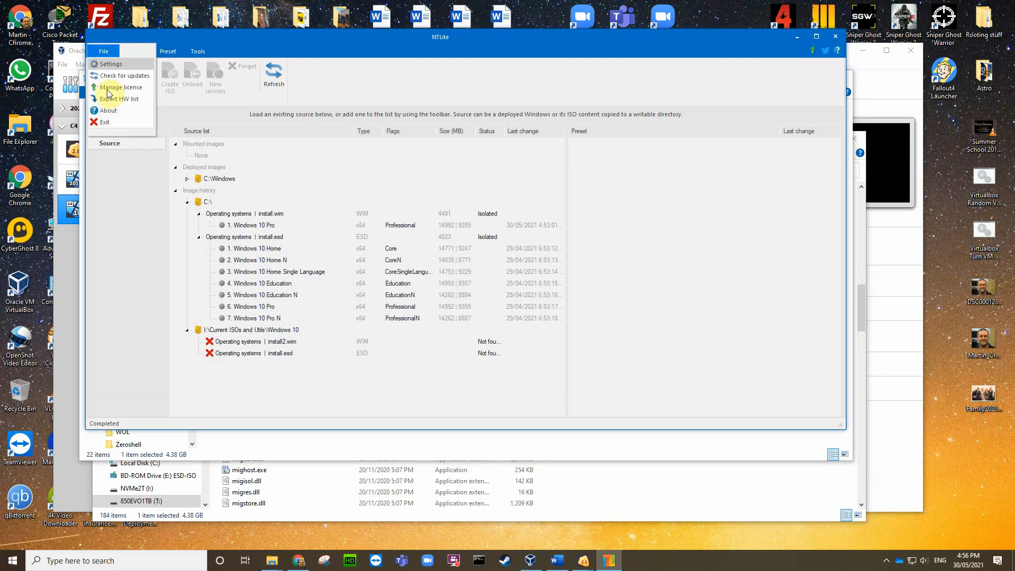
left_click(107, 121)
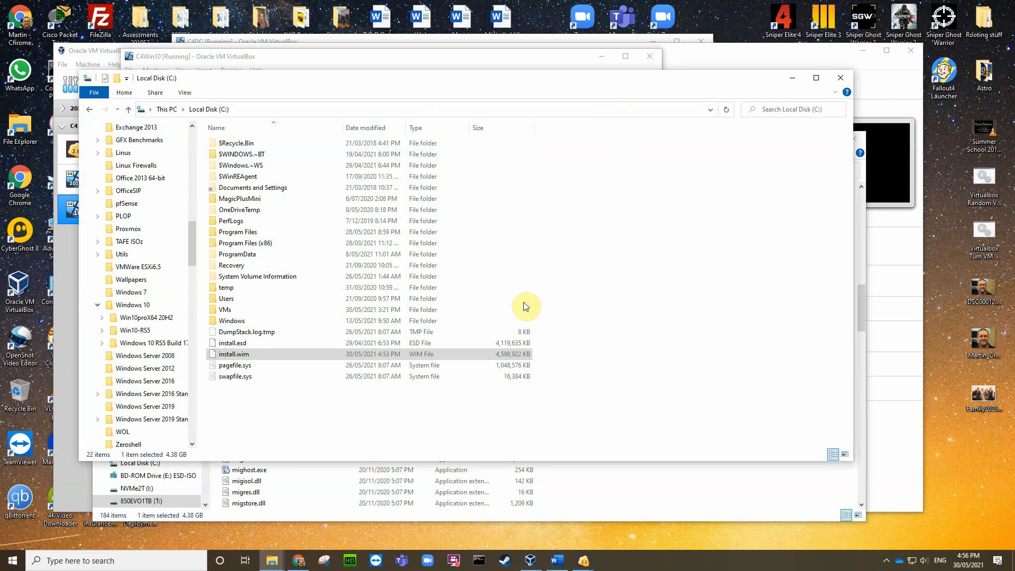
left_click(247, 358)
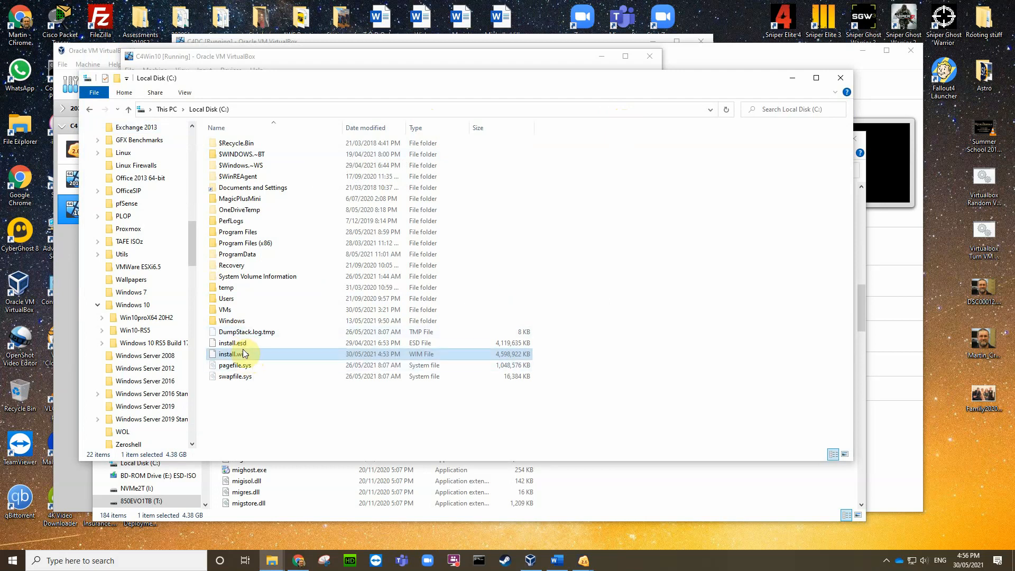
left_click(842, 79)
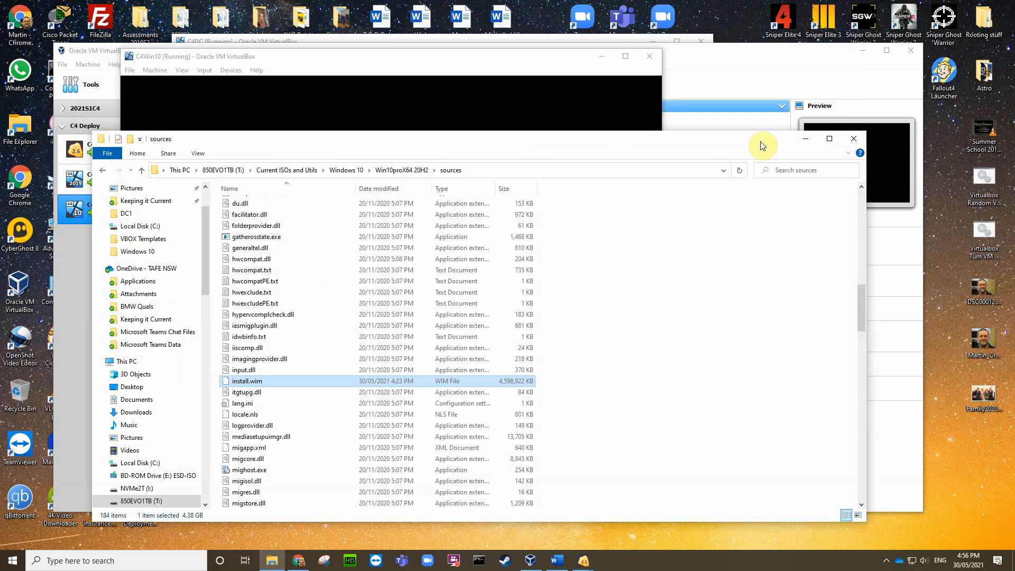
left_click(854, 140)
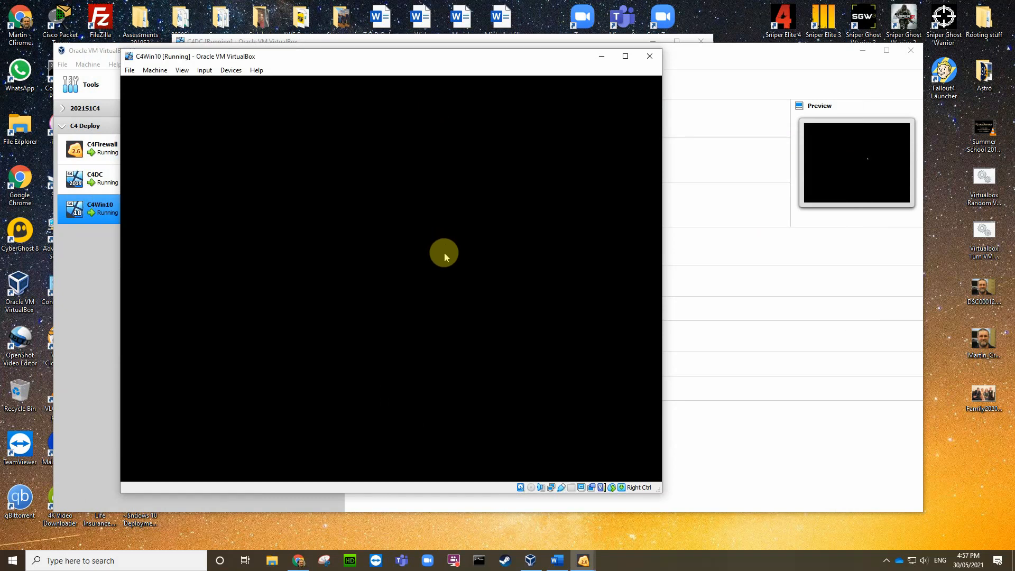
Step: Skip PXE boot in the C4Win10 console with Esc so Windows reaches the region page
left_click(888, 562)
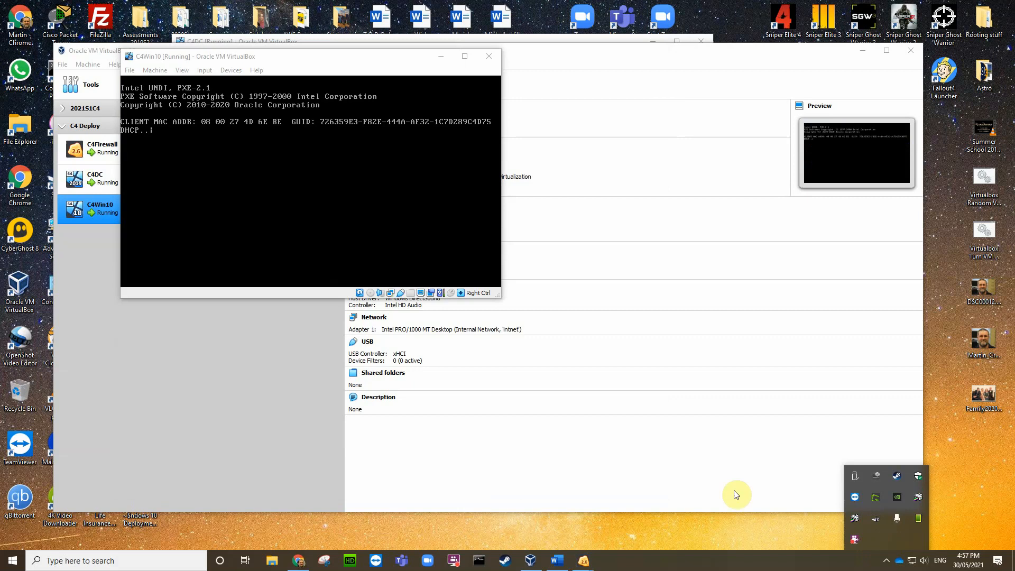
left_click(310, 180)
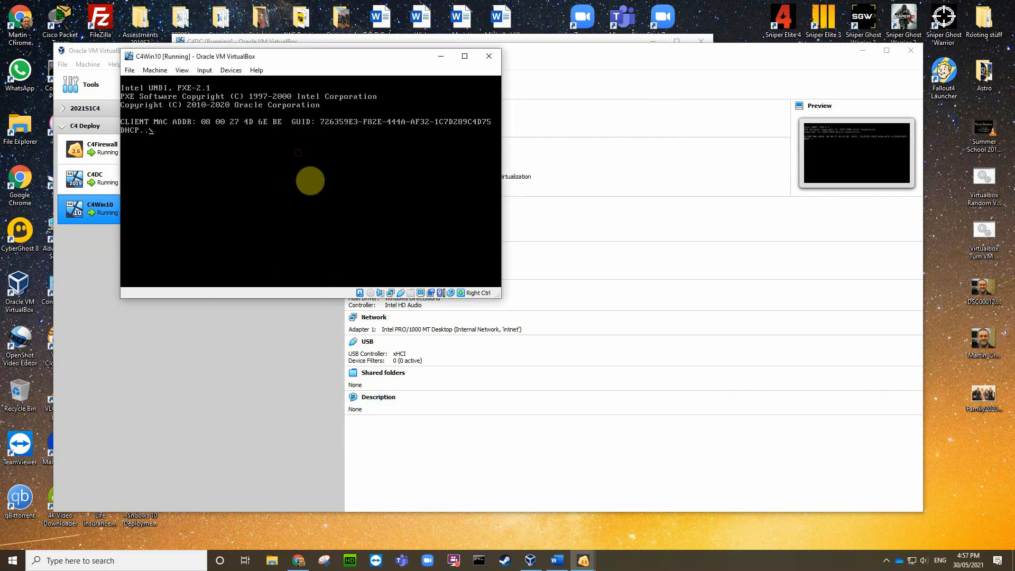
key("Escape")
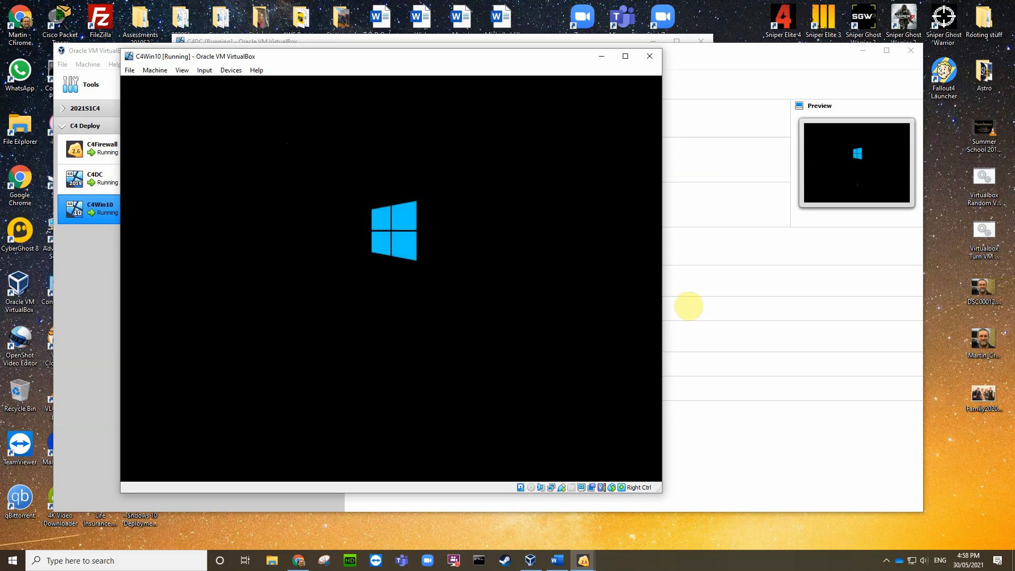
left_click(886, 562)
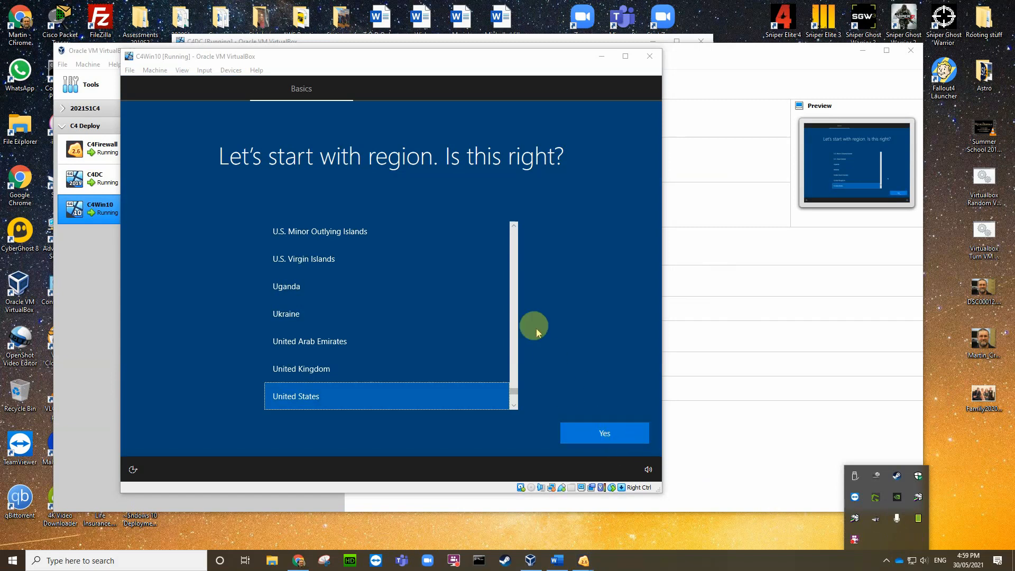
Step: Set the Windows region to Australia
left_click_drag(514, 388, 514, 235)
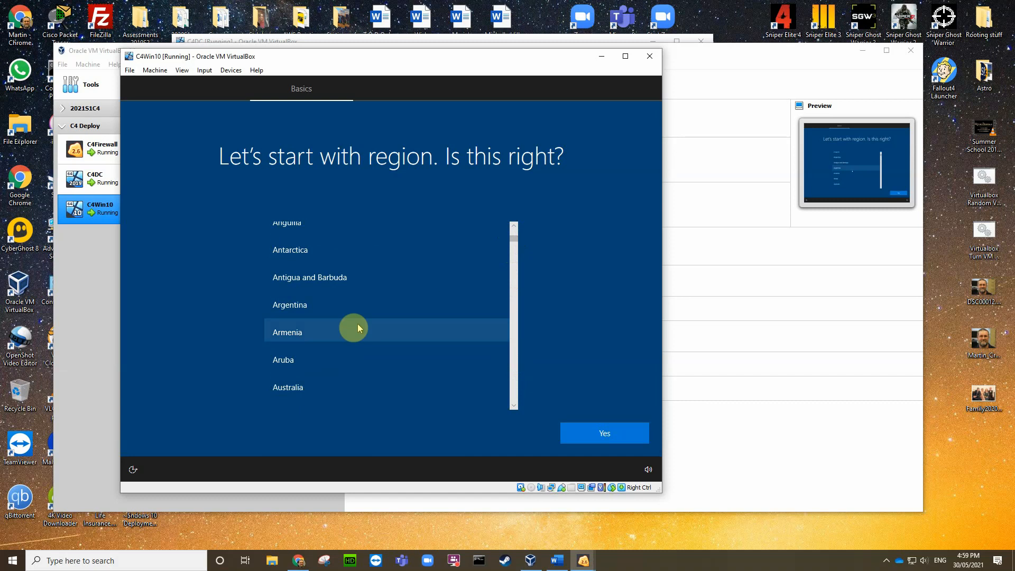
left_click(315, 389)
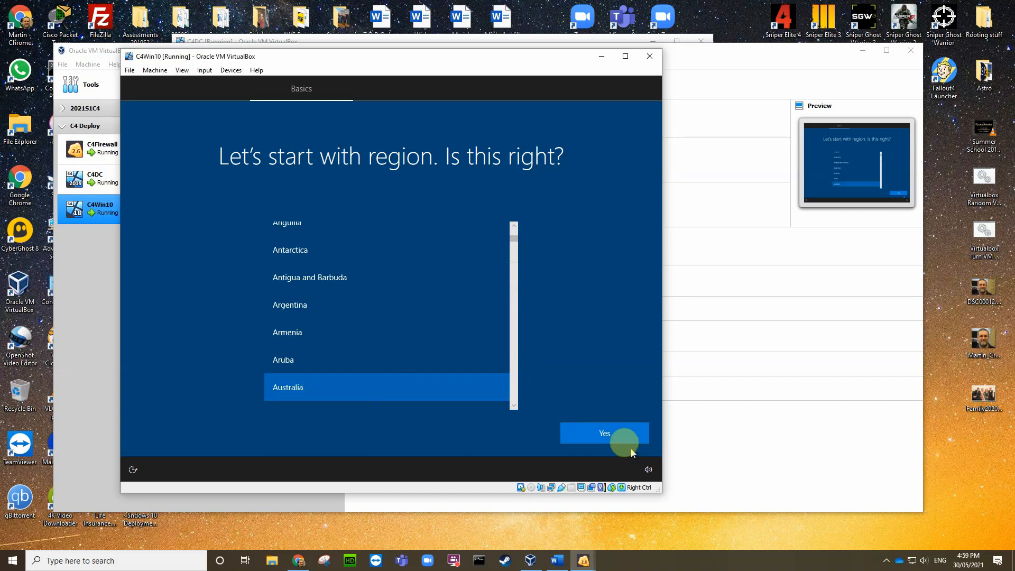
left_click(619, 438)
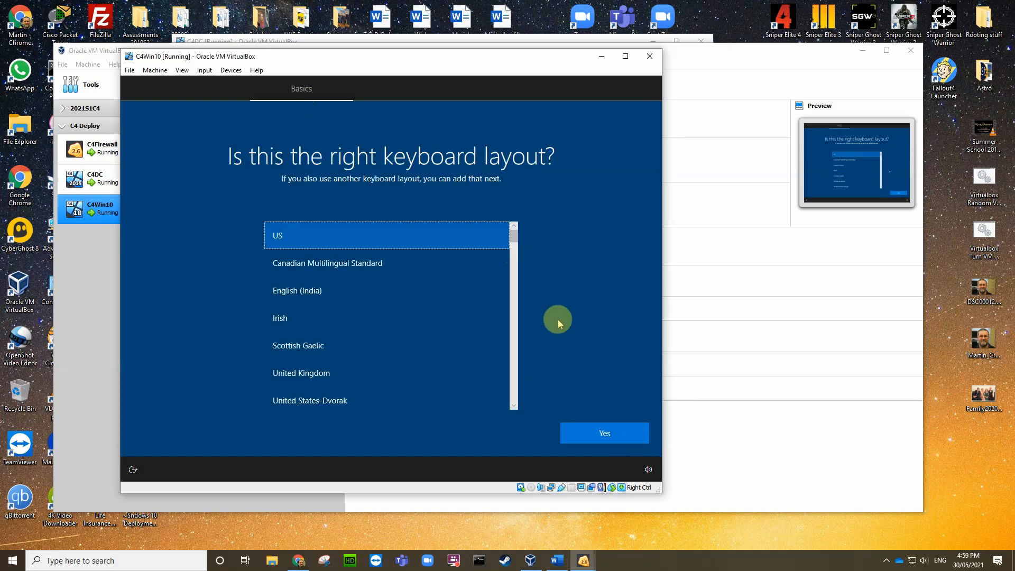
Step: Keep the US keyboard layout, skip a second layout, and accept the Windows 10 licence
left_click(590, 433)
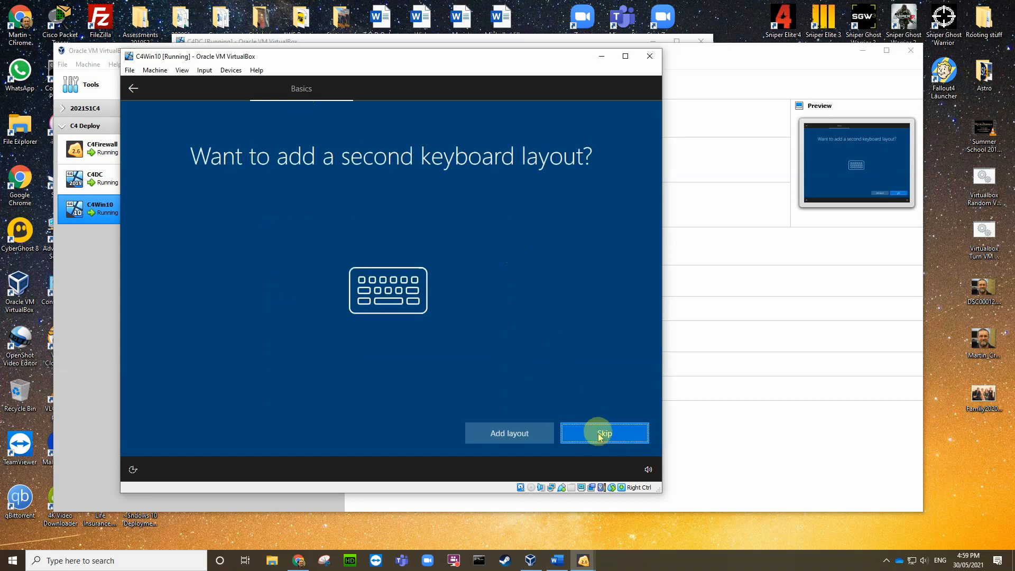
left_click(598, 433)
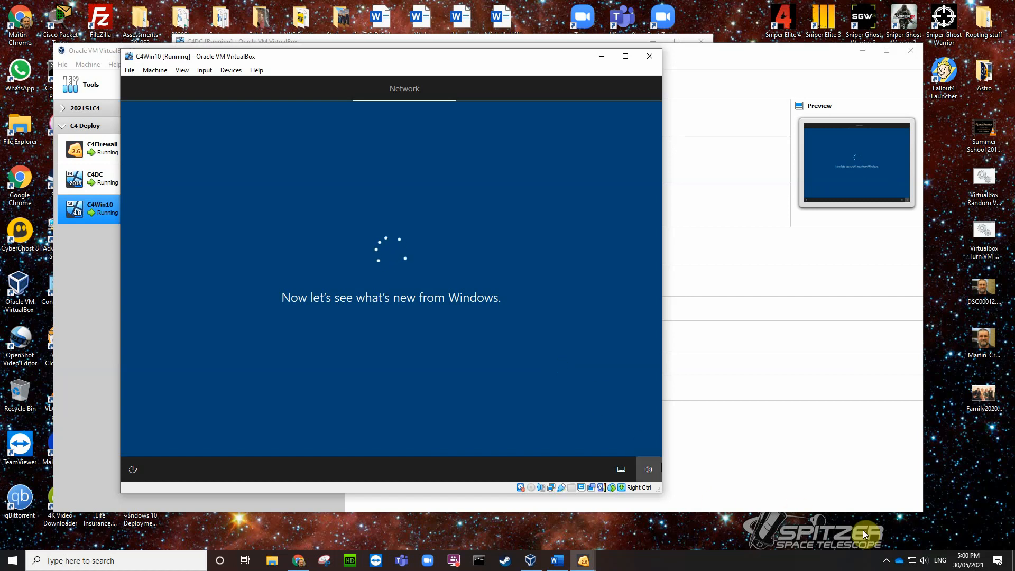
left_click(887, 560)
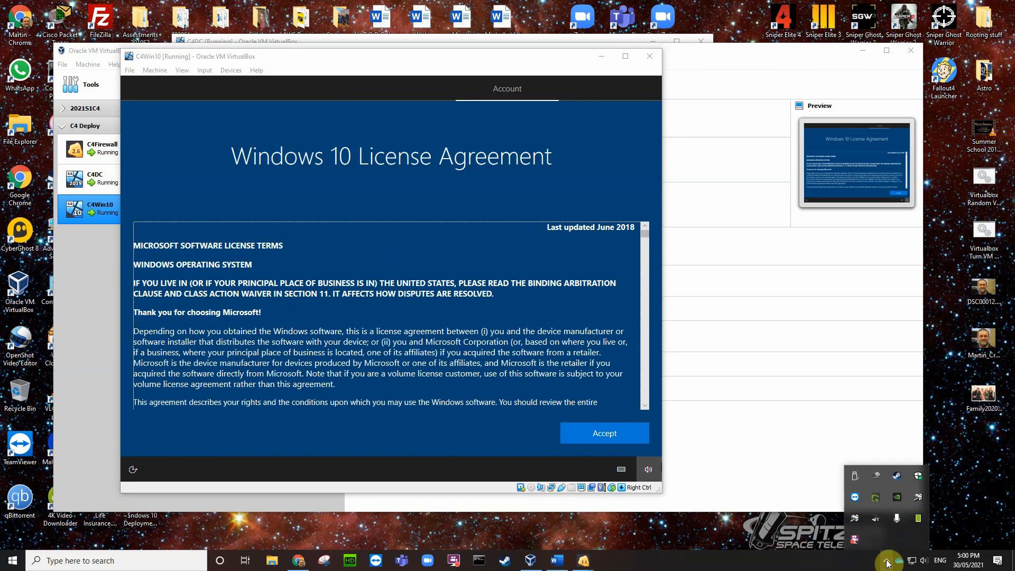
left_click(605, 435)
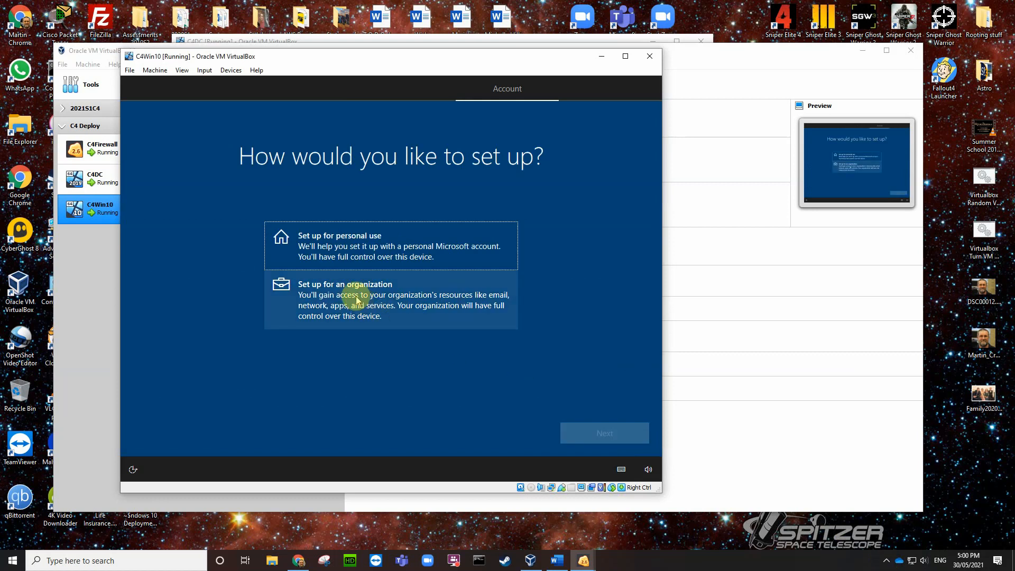
Step: Choose Set up for an organization and switch to Domain join instead
left_click(357, 299)
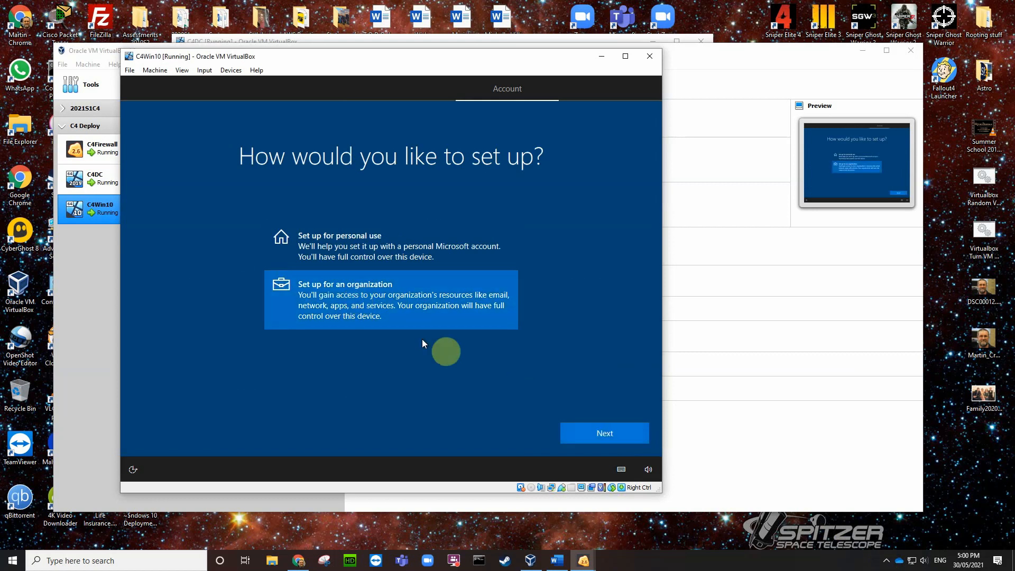
left_click(604, 435)
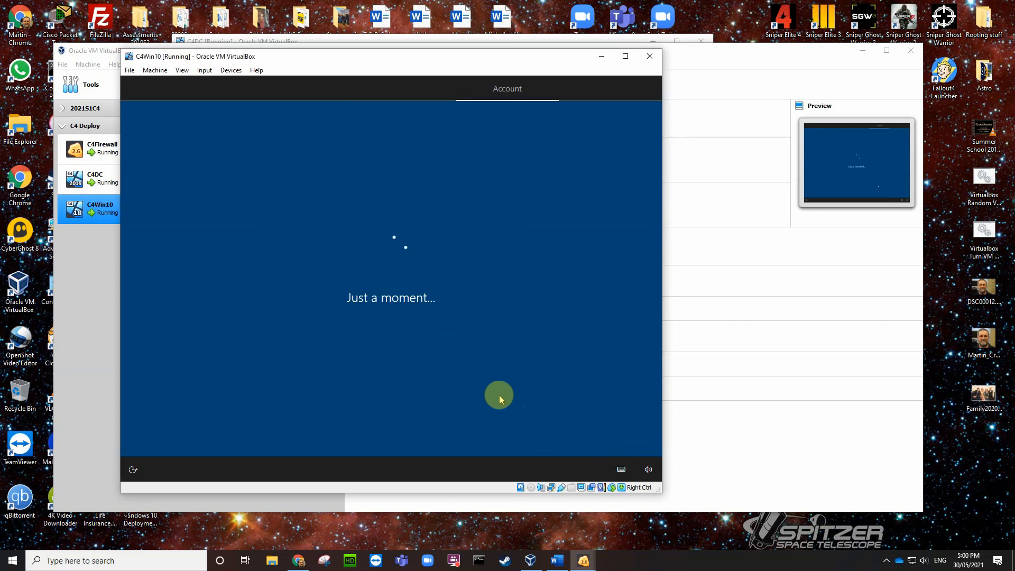
left_click(204, 442)
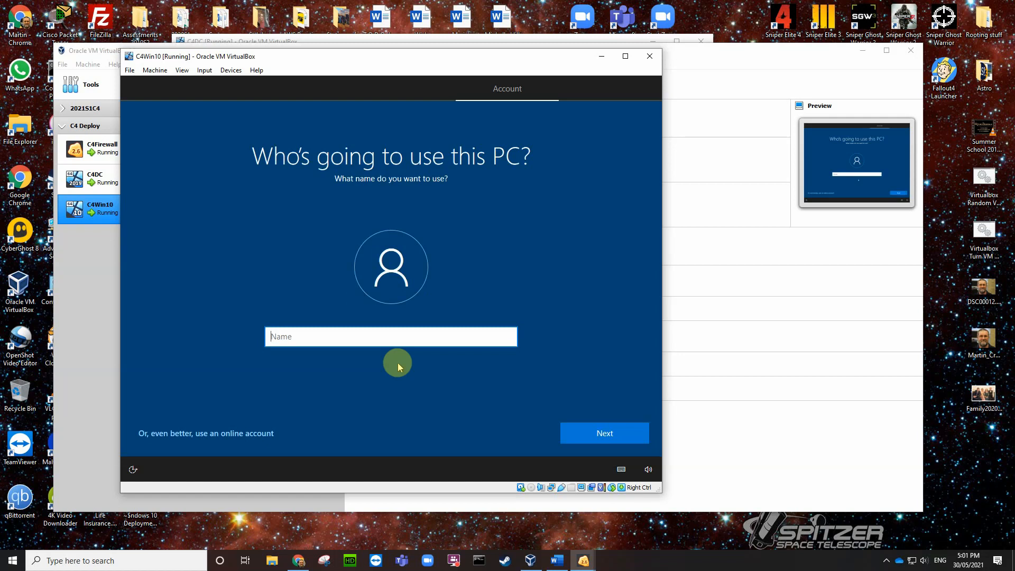
Step: Enter the local account user name, then set and confirm its password
type("Yoda")
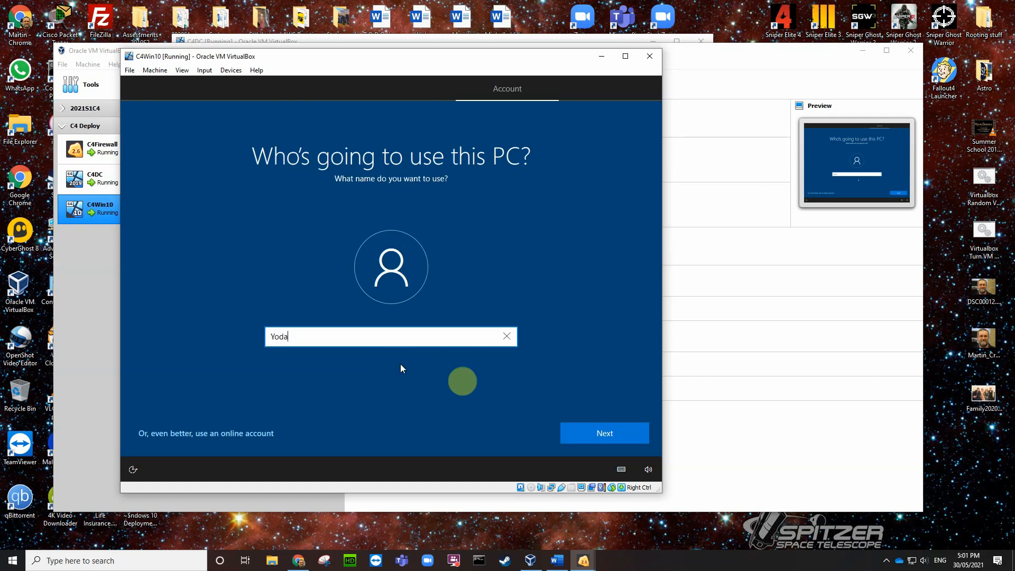
left_click(607, 436)
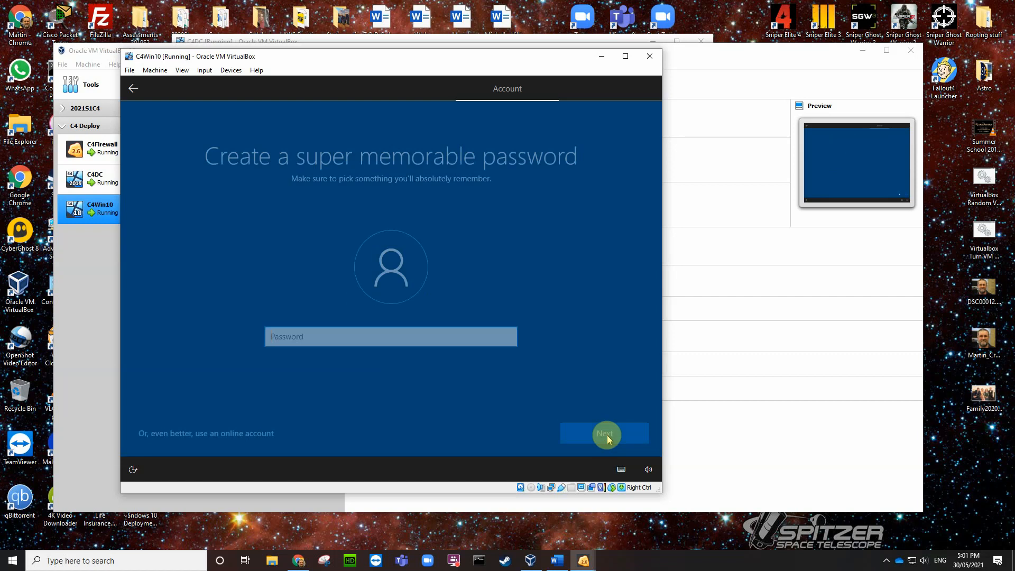
type("••")
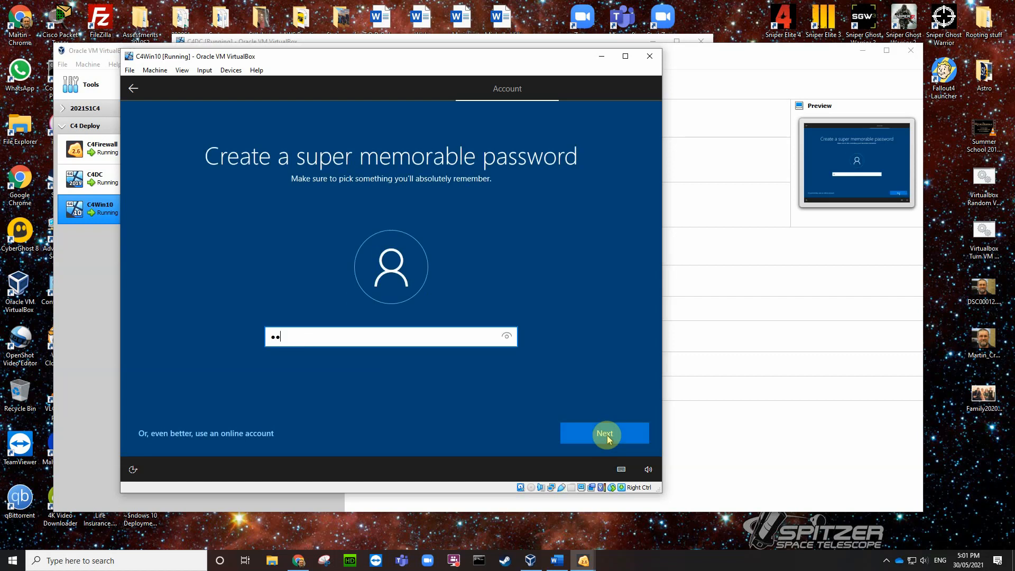
type("••••••••")
left_click(607, 435)
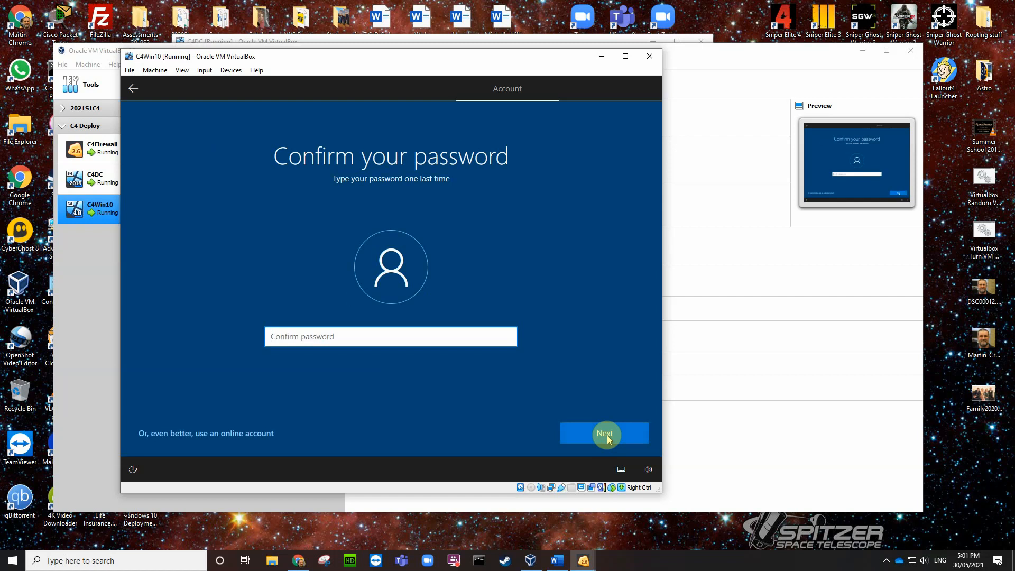
type("••••••••••")
left_click(607, 436)
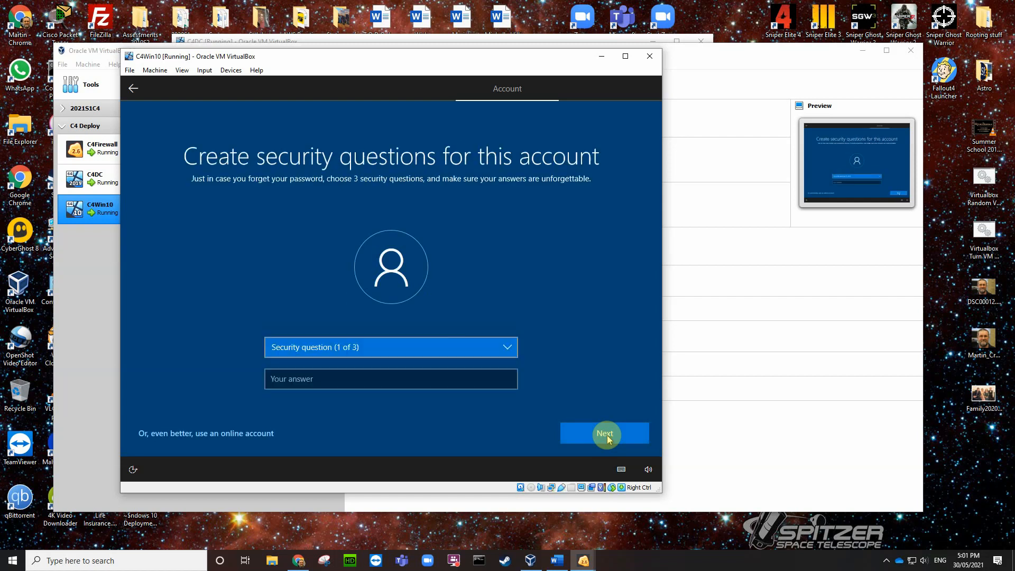
Step: Answer the first pet's name security question
left_click(509, 348)
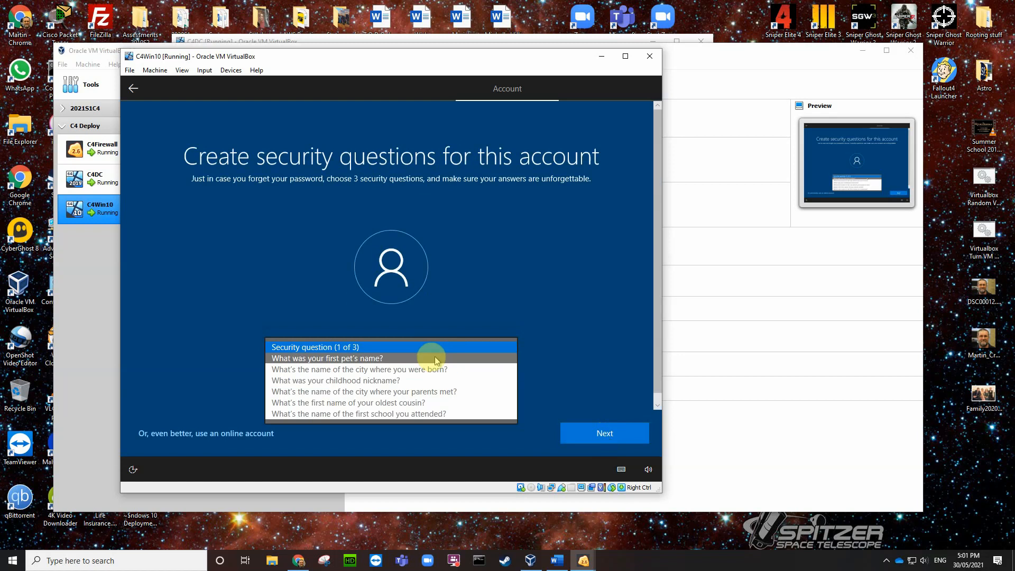
left_click(431, 358)
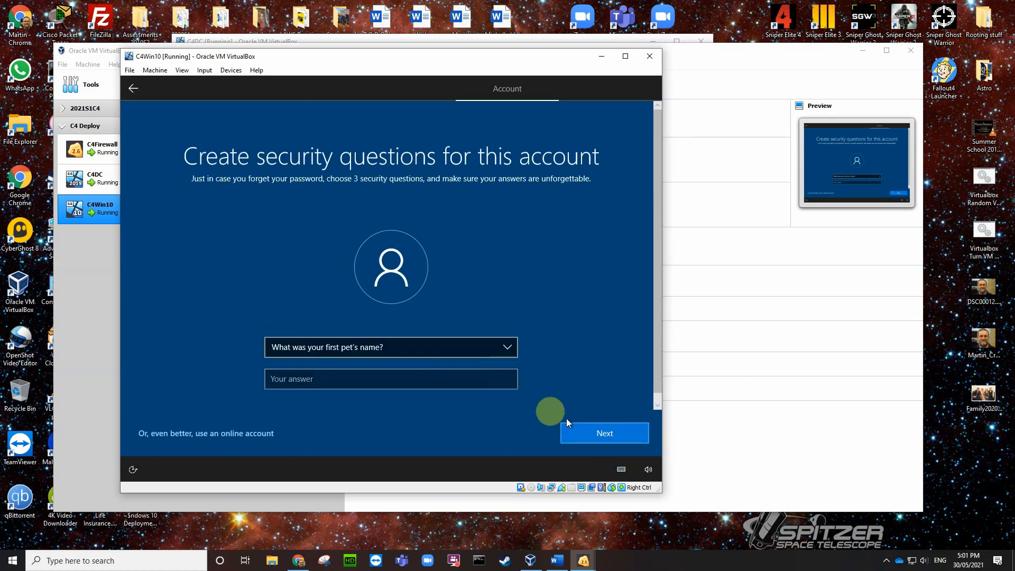
left_click(473, 378)
type("1")
left_click(574, 430)
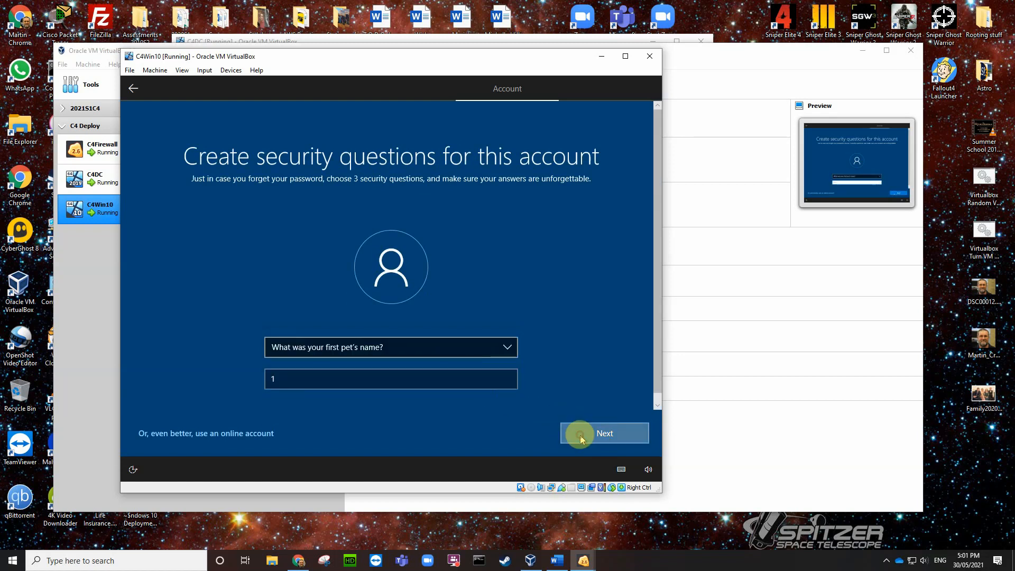
Step: Answer the city-of-birth security question
left_click(508, 347)
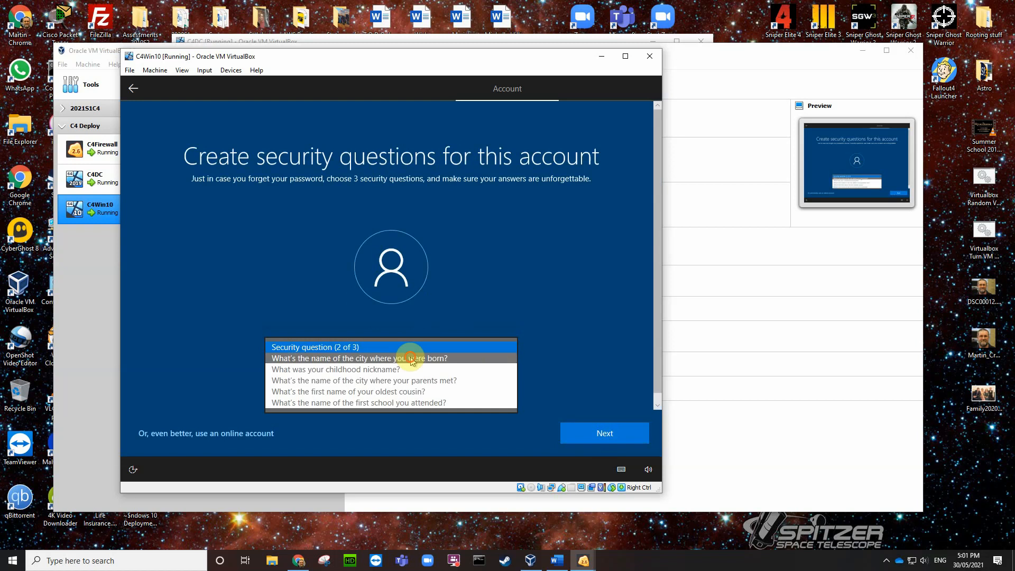
left_click(389, 358)
left_click(357, 378)
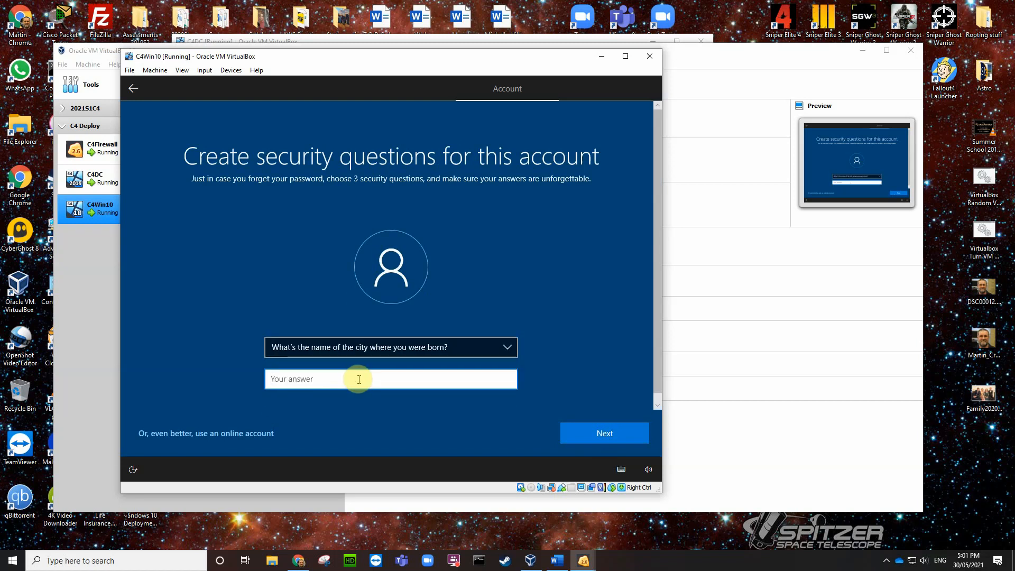
type("1")
left_click(605, 429)
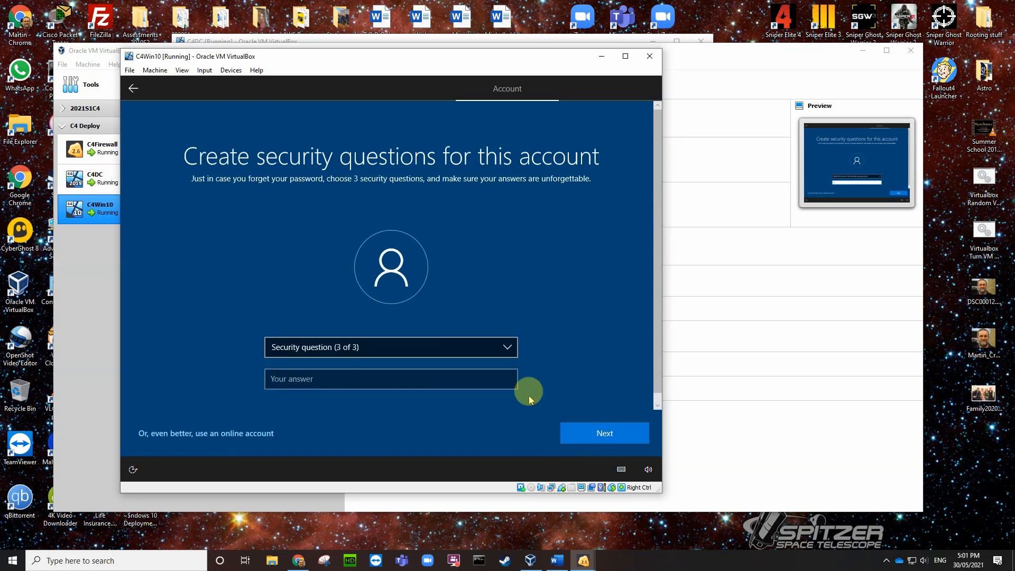
Step: Answer the childhood nickname security question and submit all three
left_click(508, 346)
left_click(370, 358)
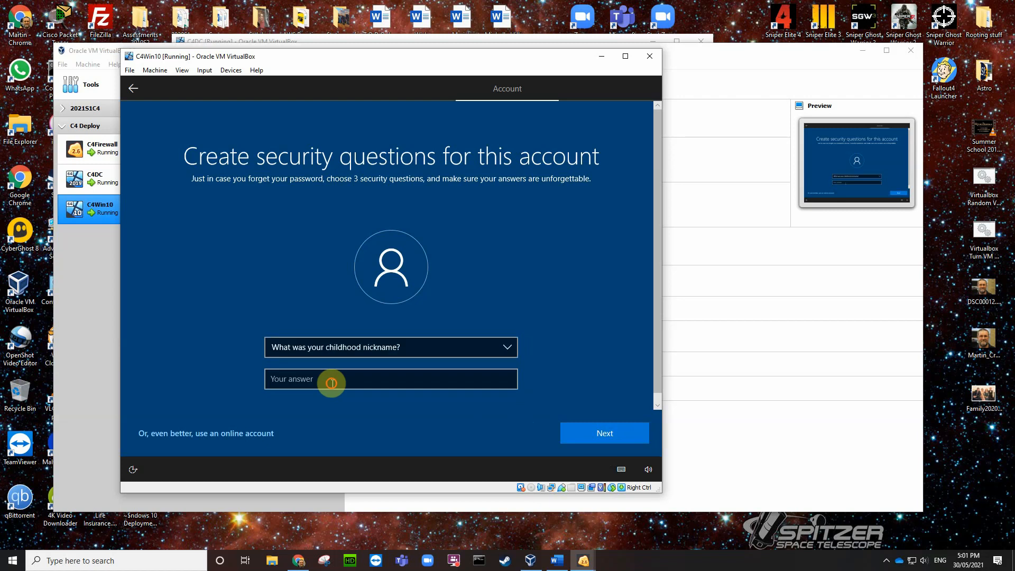
left_click(329, 380)
type("3")
left_click(586, 436)
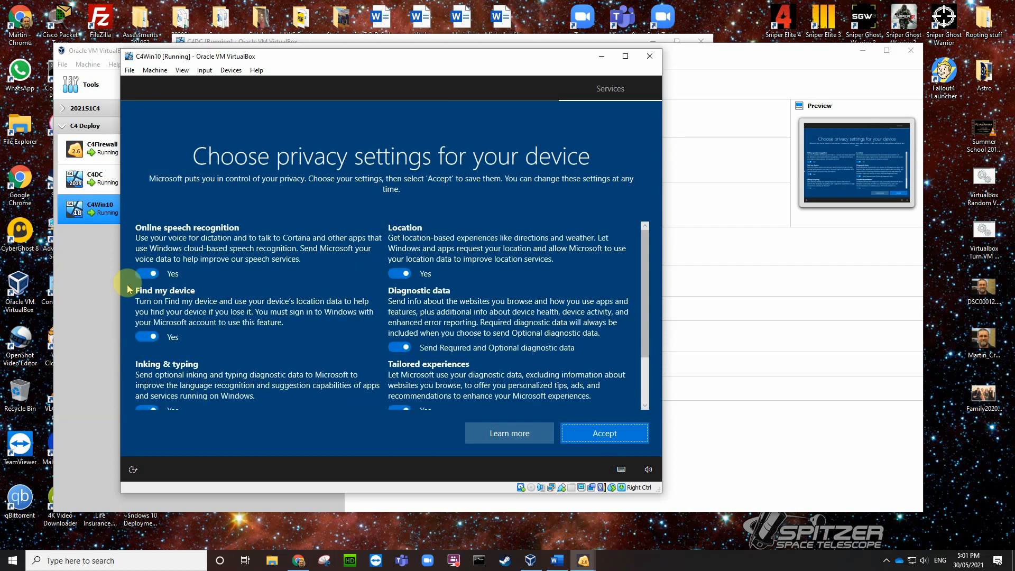
Step: Turn off speech, location, Find my device, inking, advertising ID and tailored experiences; diagnostics Required only; accept
left_click(137, 274)
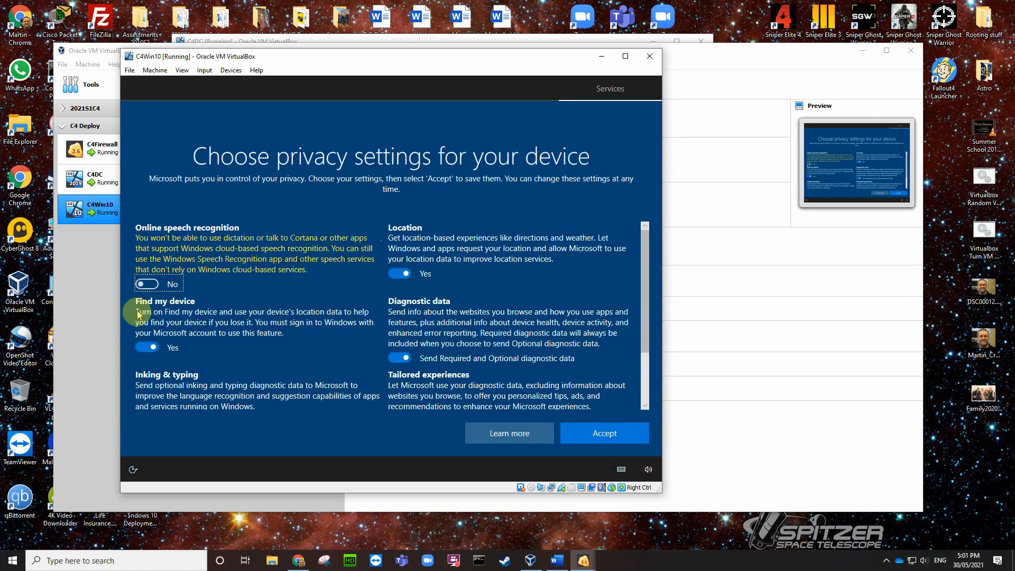
left_click(144, 345)
scroll(159, 375, "down", 1)
scroll(159, 375, "down", 1)
left_click(143, 347)
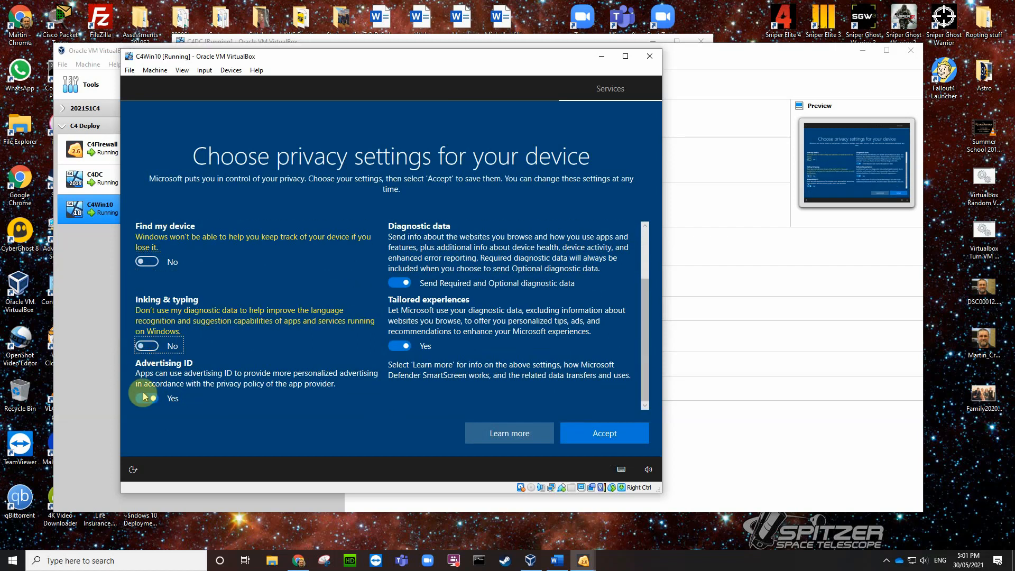
left_click(144, 397)
left_click(394, 346)
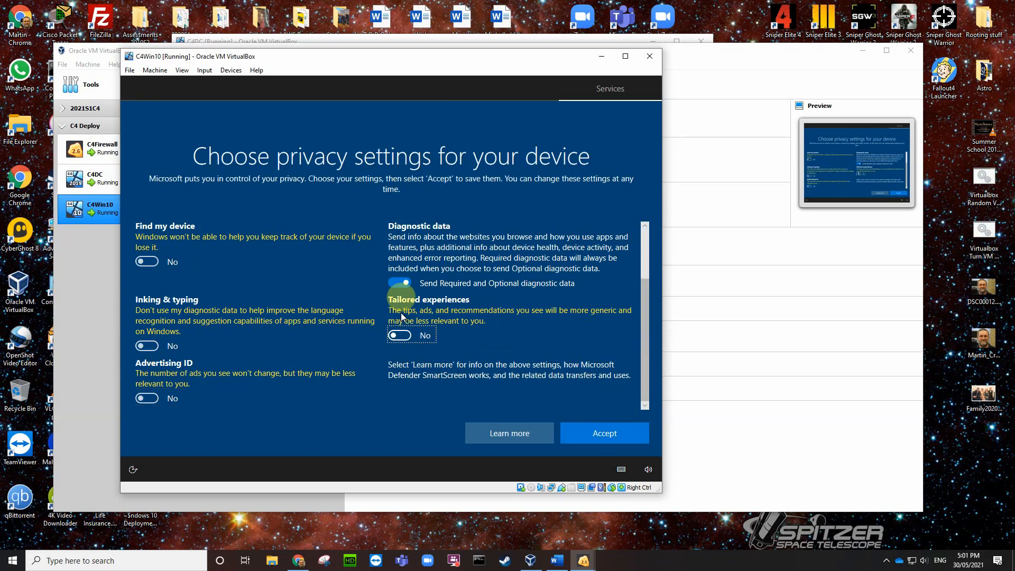
left_click(398, 283)
scroll(398, 277, "up", 1)
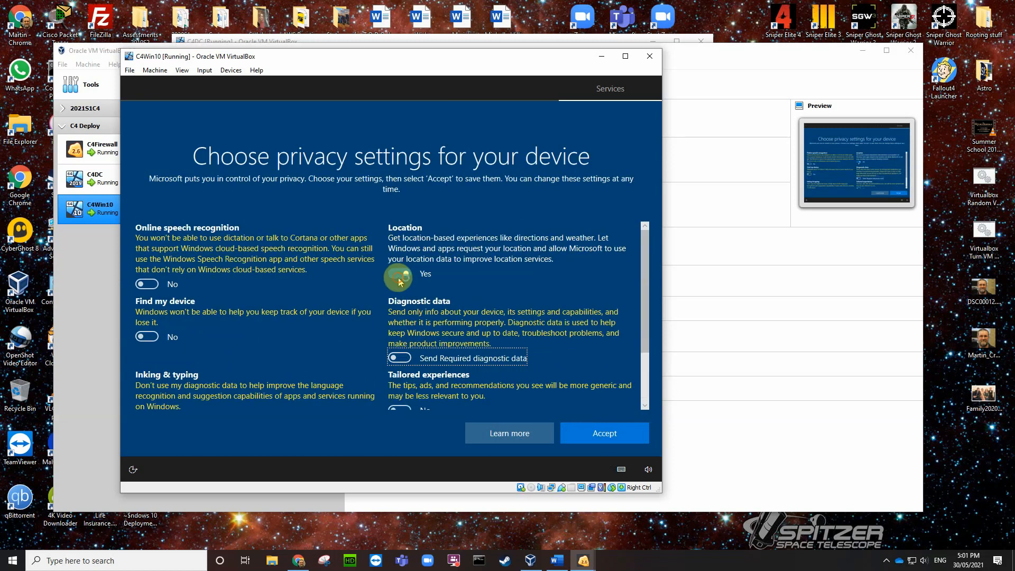
left_click(398, 278)
left_click(569, 435)
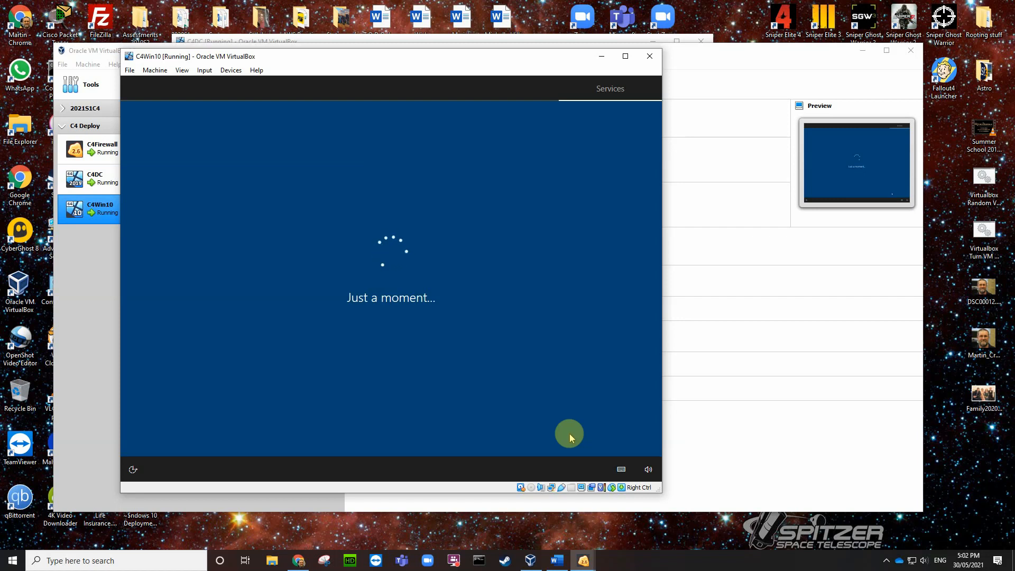
Step: Skip Cortana, make C4Win10 discoverable on the network, and dismiss the driver and Edge notifications
left_click(531, 434)
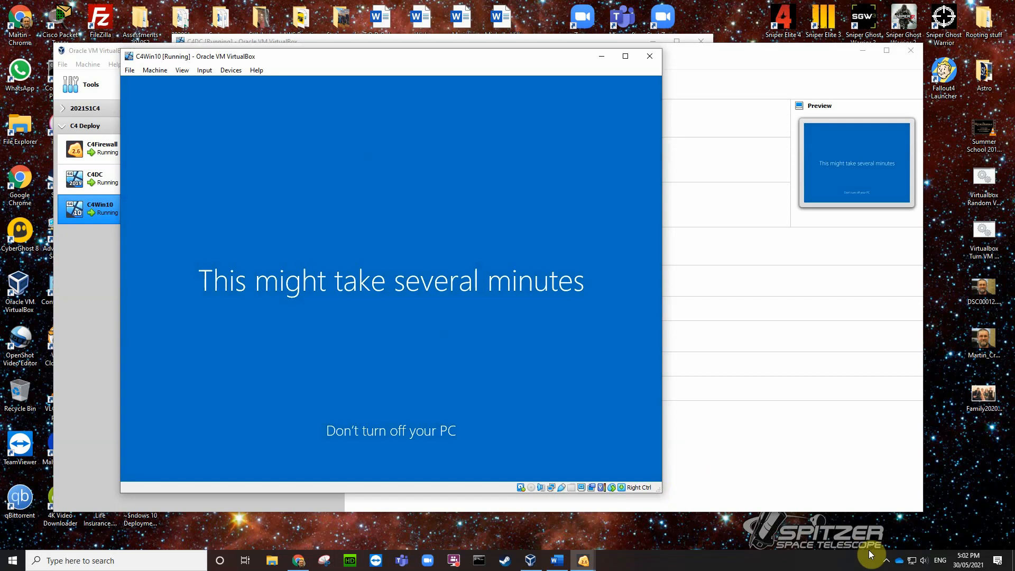
left_click(887, 563)
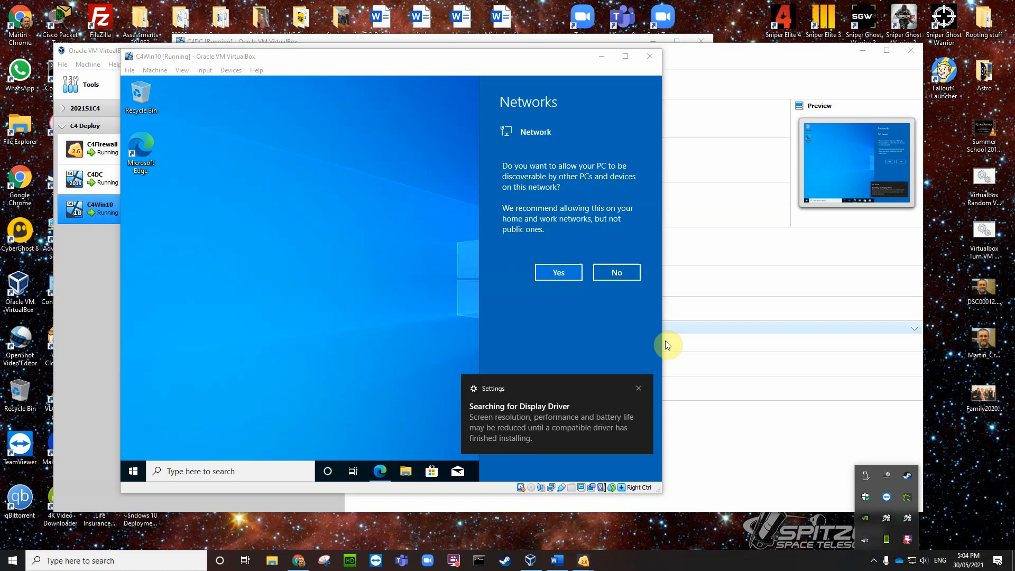
left_click(557, 272)
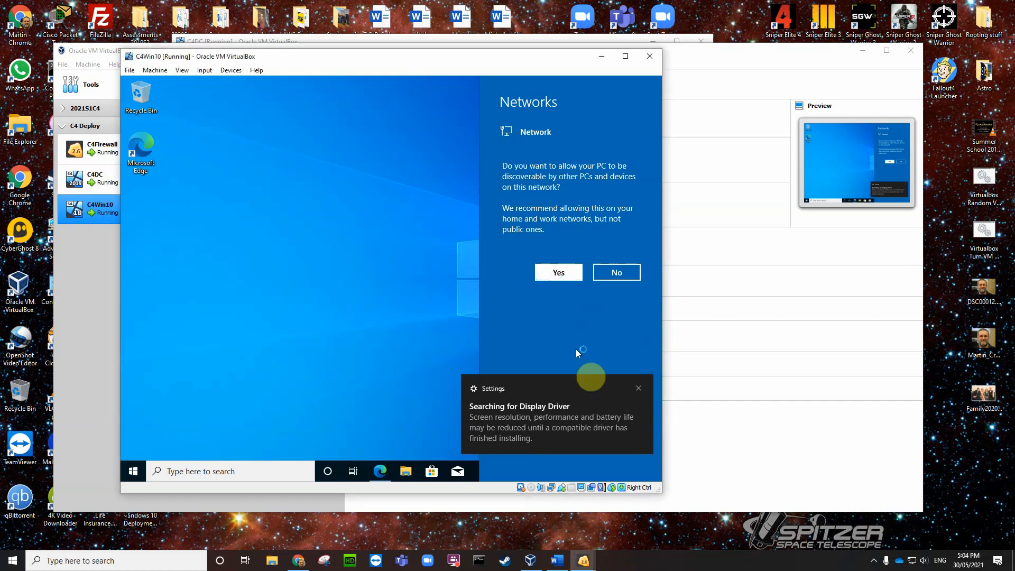
left_click(639, 389)
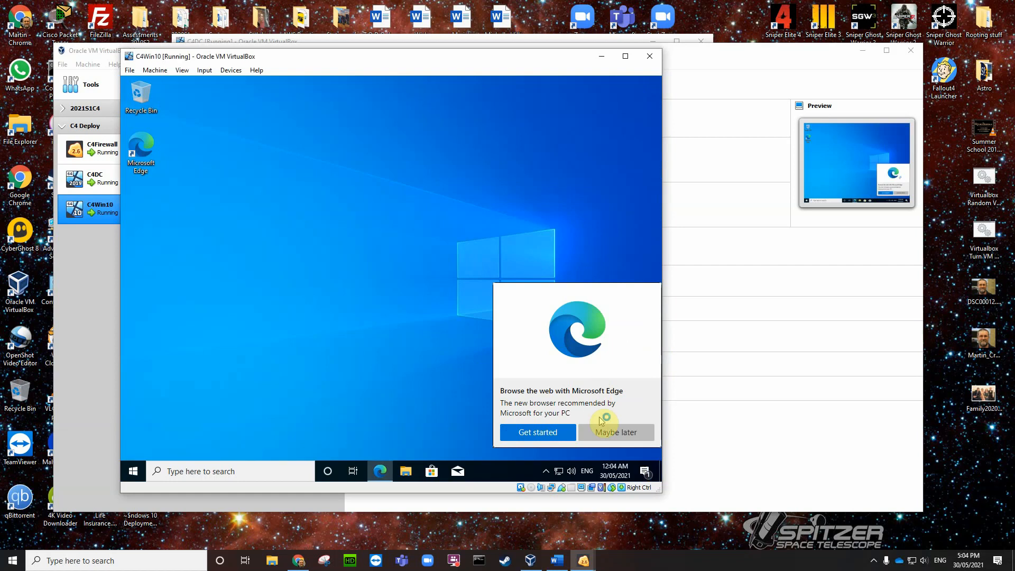
left_click(615, 434)
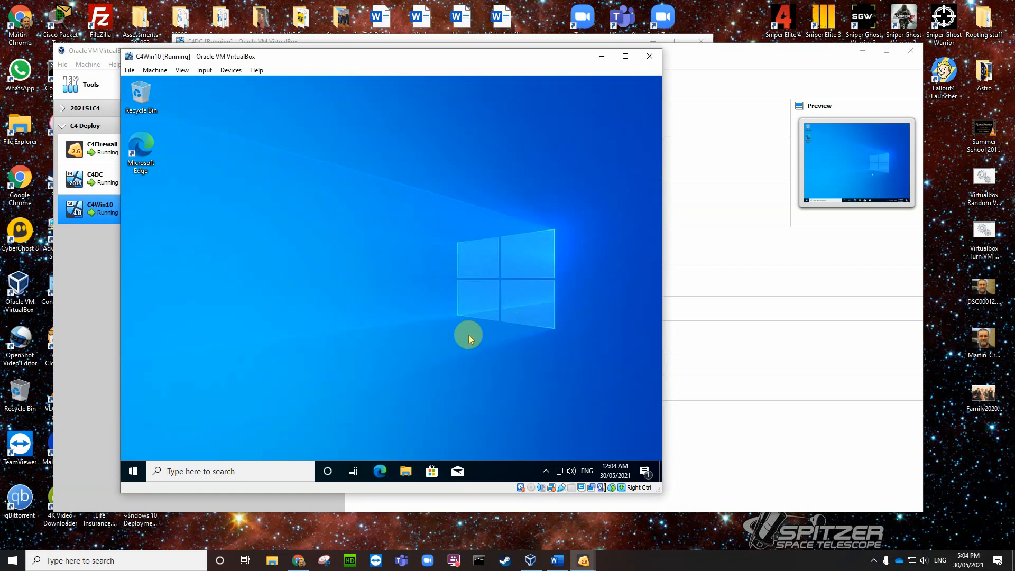
Step: Open Command Prompt in C4Win10 by searching for cmd
left_click(193, 471)
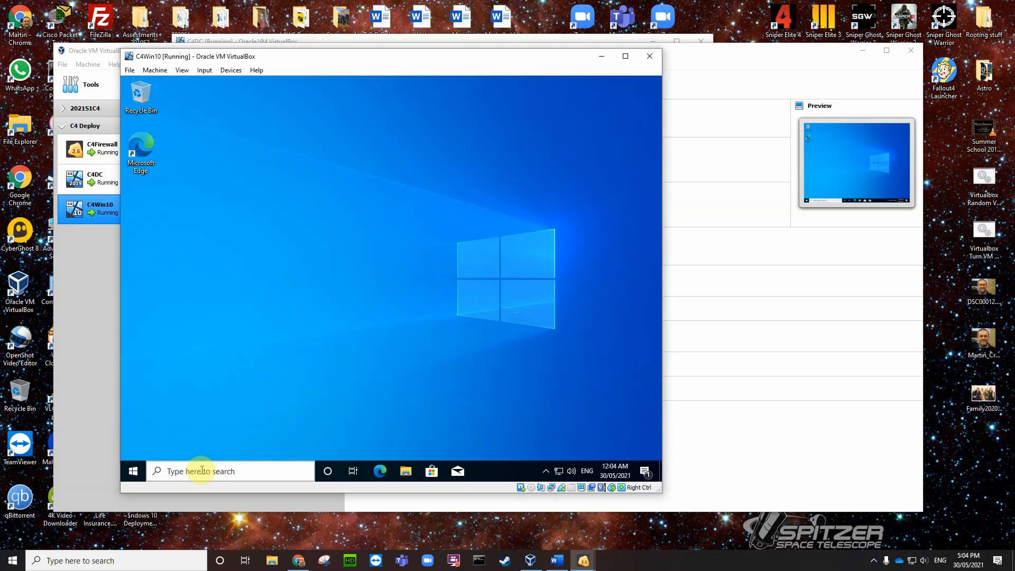
type("cmd")
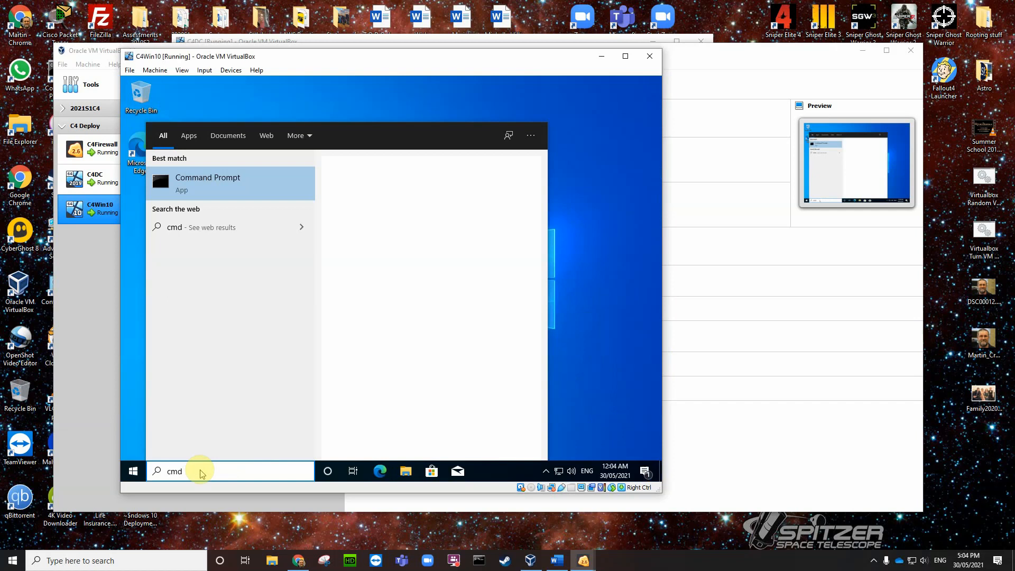
key("Return")
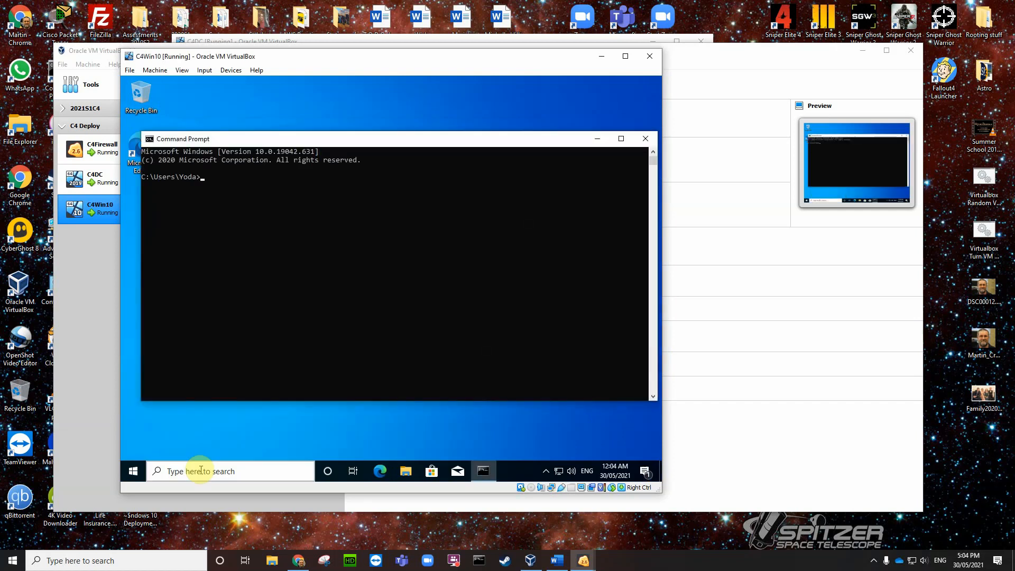
Step: Run ipconfig /all and highlight IPv4 192.168.3.100, DHCP server 192.168.3.2 and DNS 192.168.3.2
type("ipconfig /all")
key("Return")
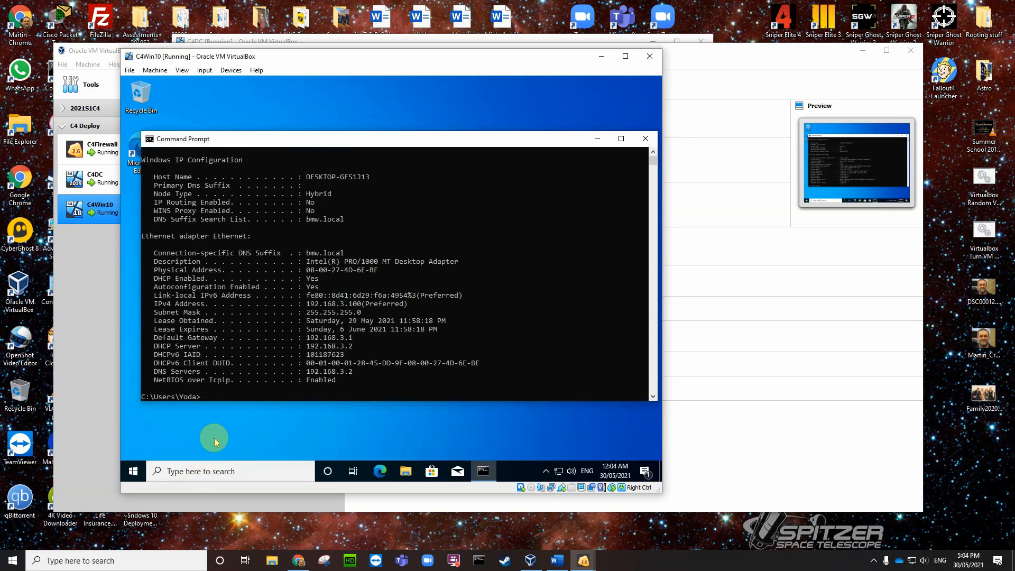
left_click_drag(360, 305, 308, 306)
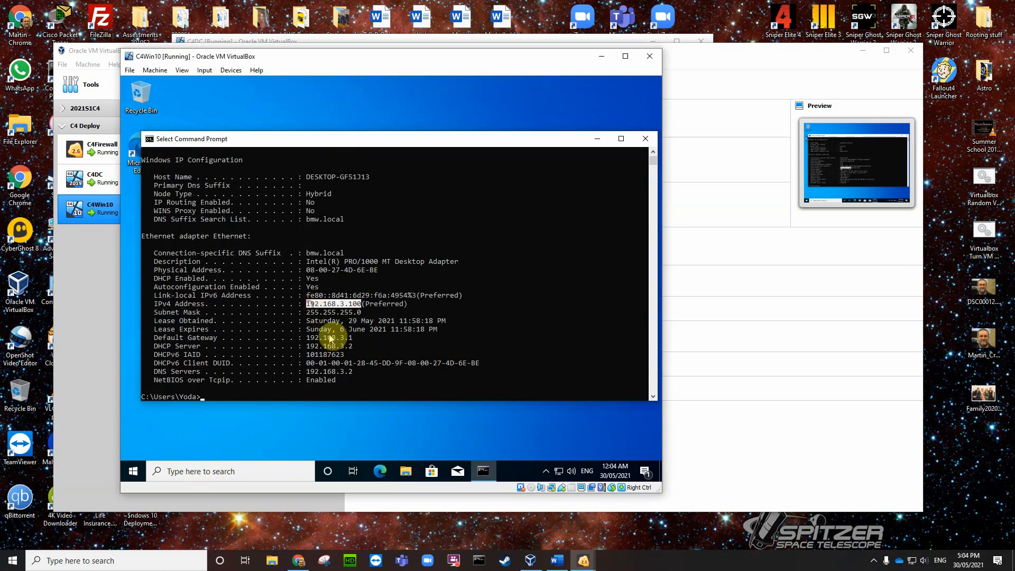
left_click_drag(358, 338, 303, 349)
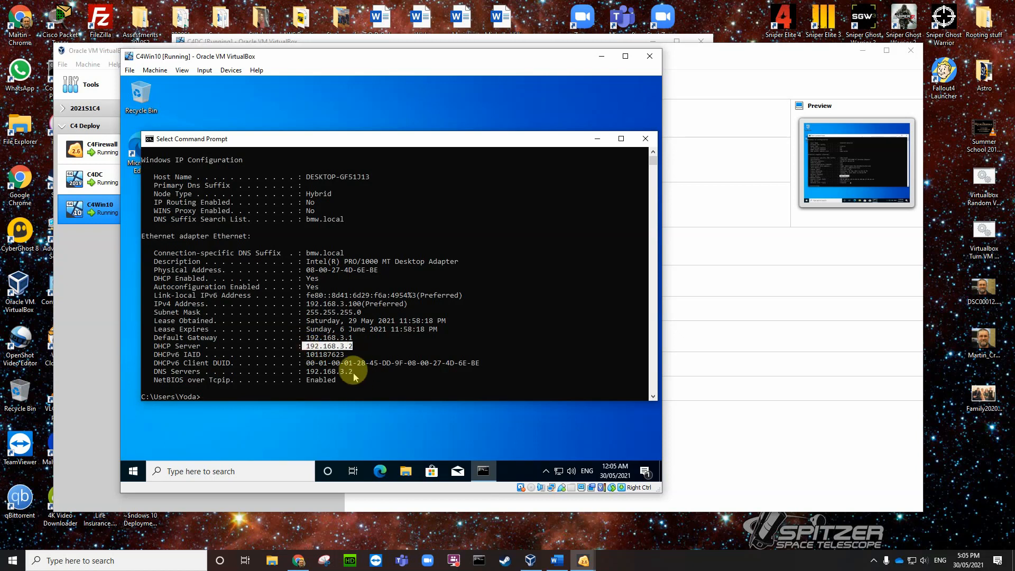
left_click_drag(357, 372, 308, 376)
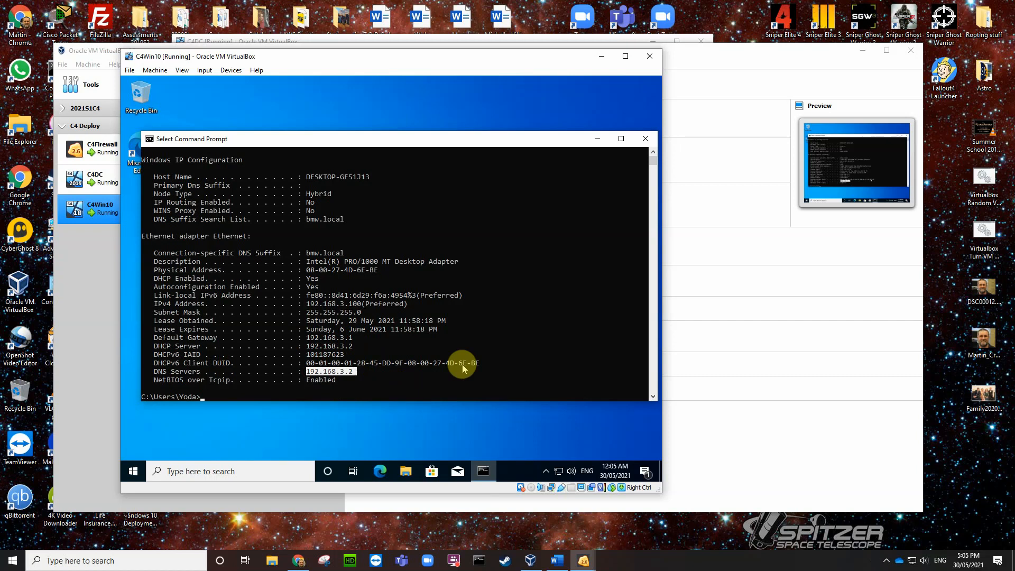
type("ping")
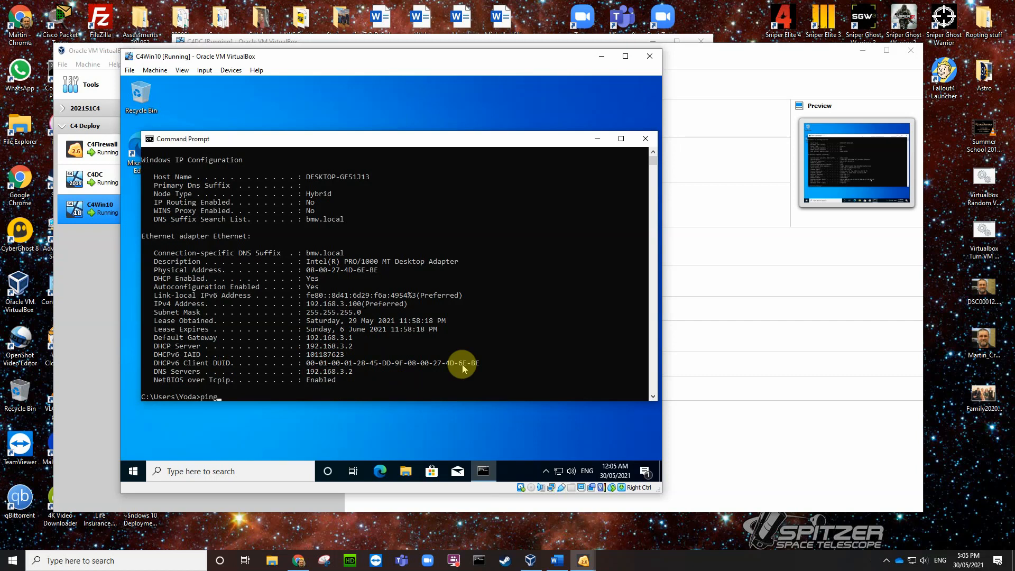
type(" www.google.com")
key("Return")
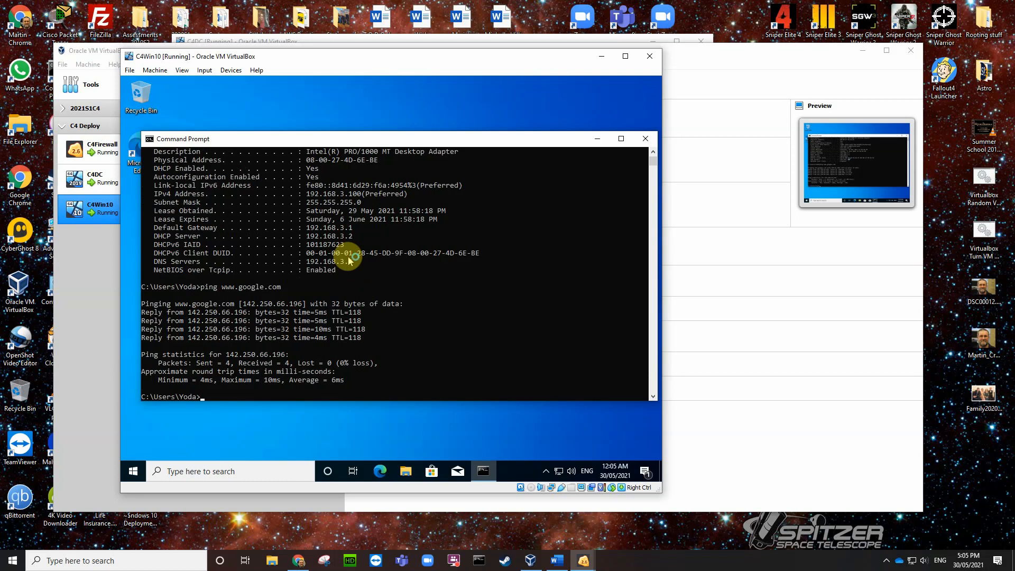
Step: Sign in to the C4DC VM as the domain Administrator, retyping the password after a failed attempt
left_click(353, 40)
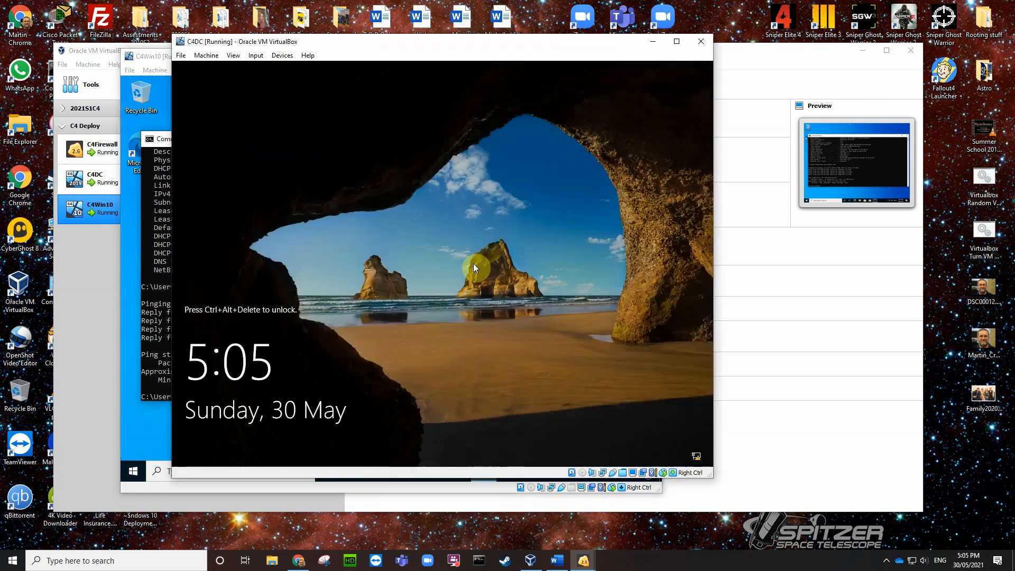
key("ctrl+Delete")
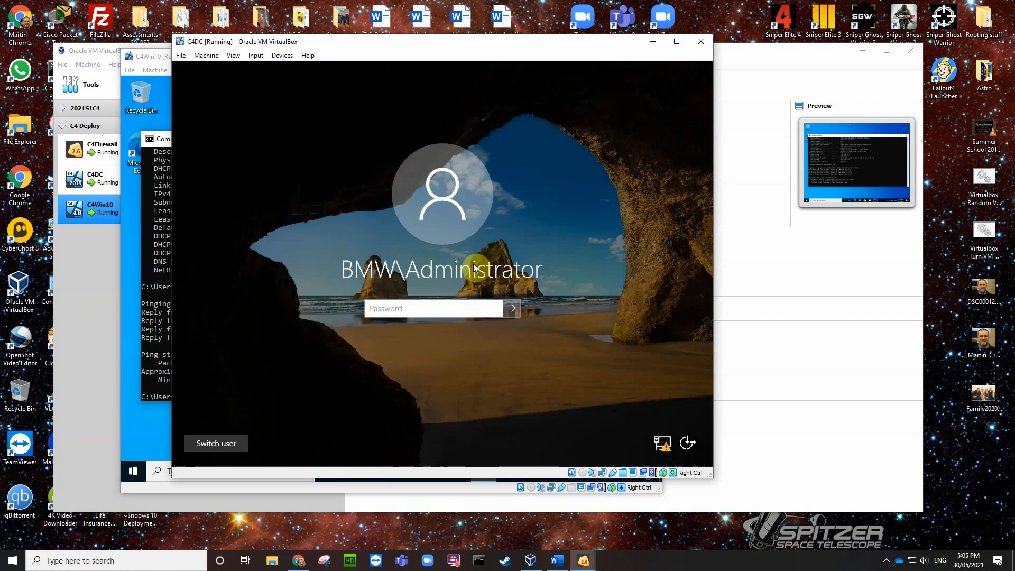
type("**********")
key("Return")
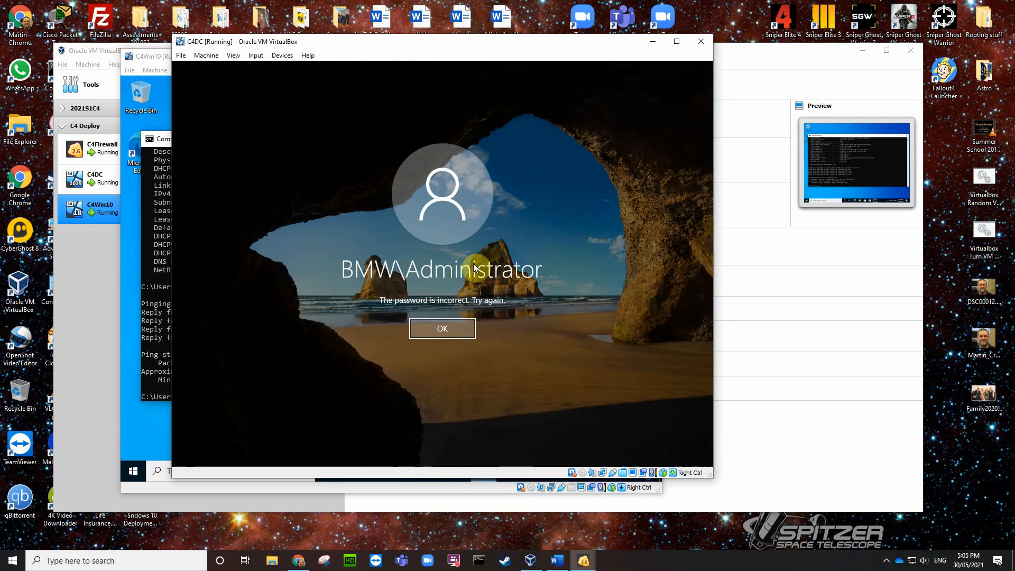
key("Return")
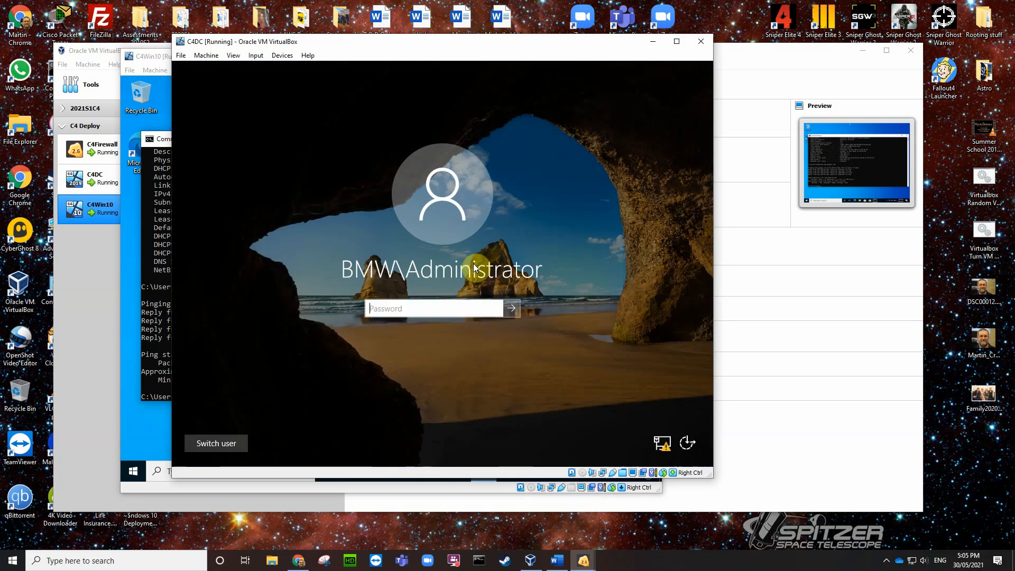
type("**********")
key("Return")
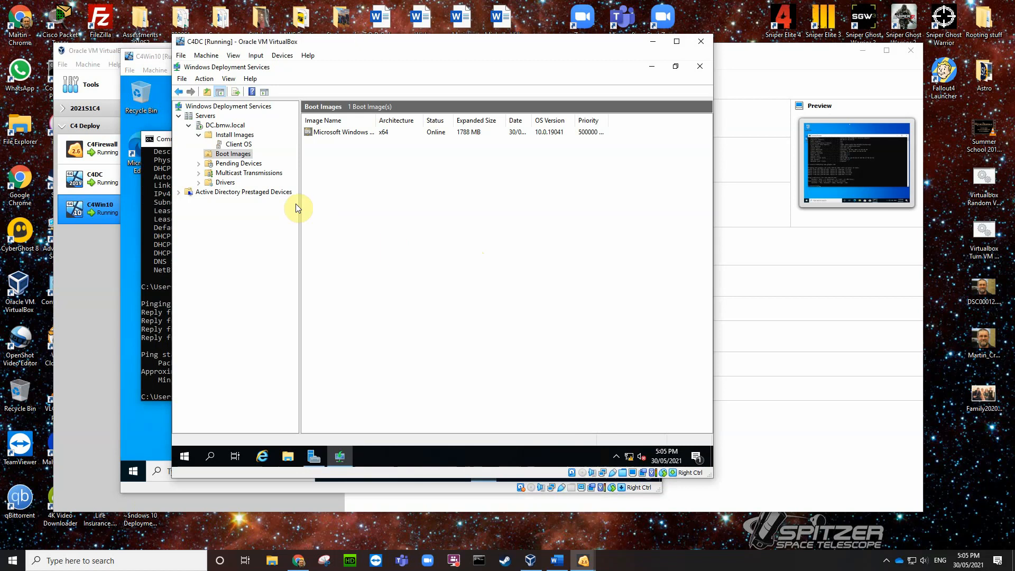
Step: Close Windows Deployment Services and open the DNS console from Server Manager's Tools
left_click(699, 67)
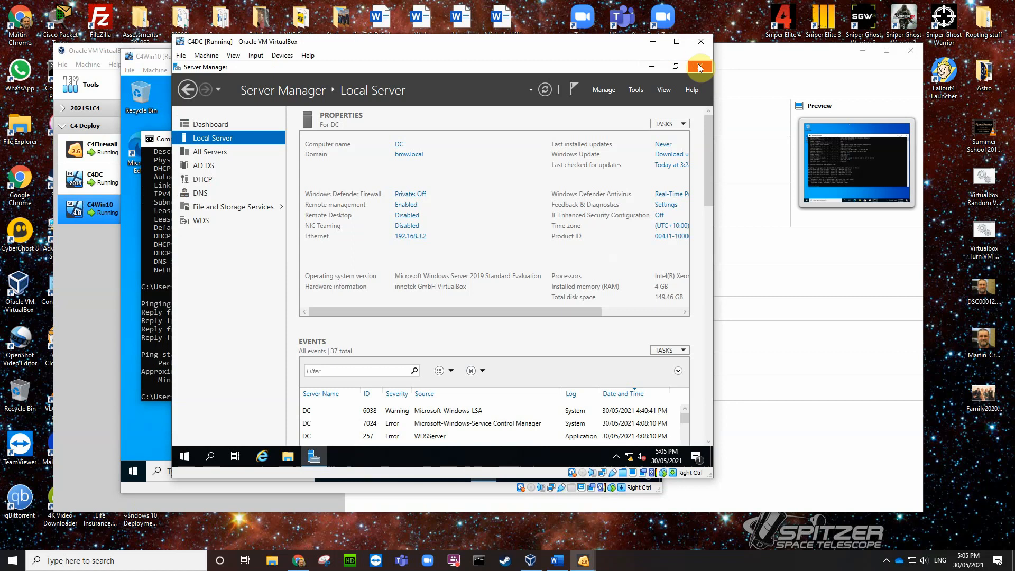
left_click(636, 90)
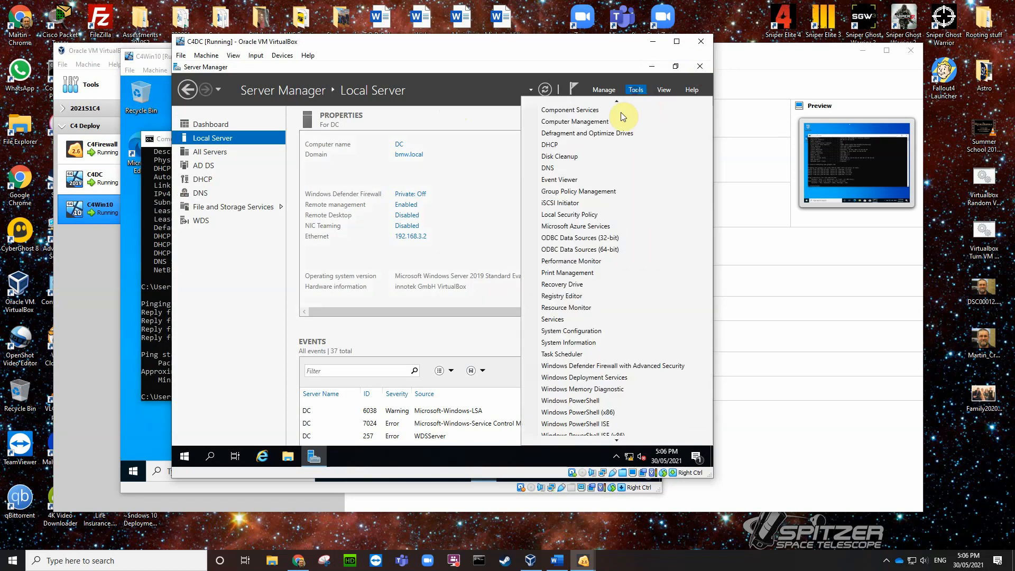
left_click(550, 172)
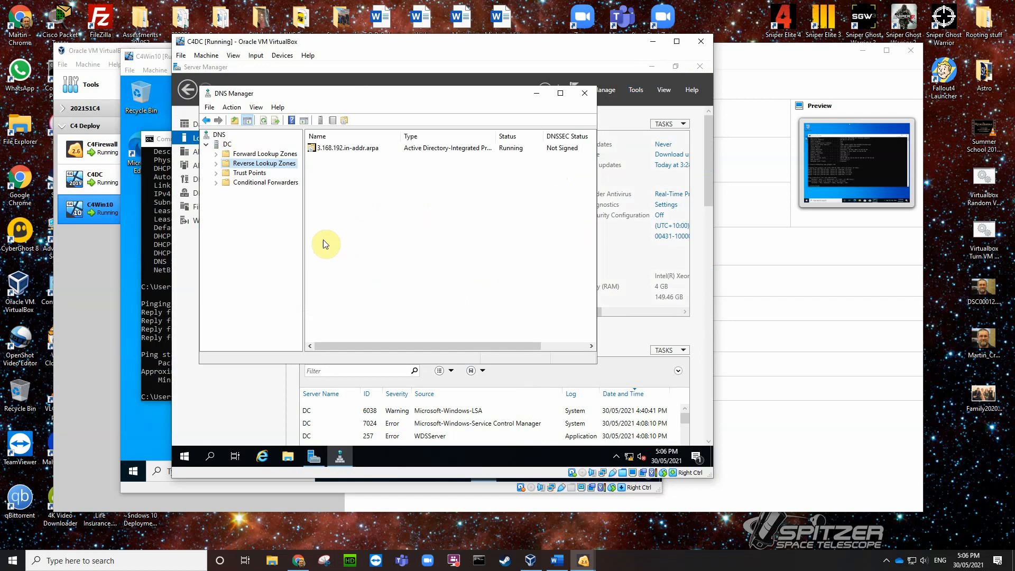
Step: Check the DC DNS server's forwarder is 8.8.8.8 (dns.google), then return to C4Win10
right_click(228, 146)
left_click(262, 291)
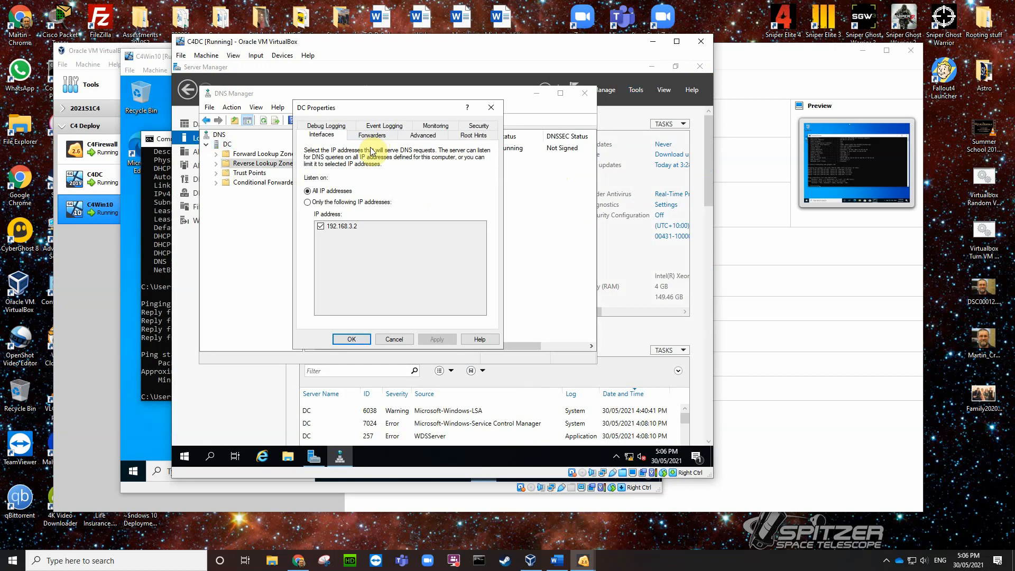
left_click(379, 137)
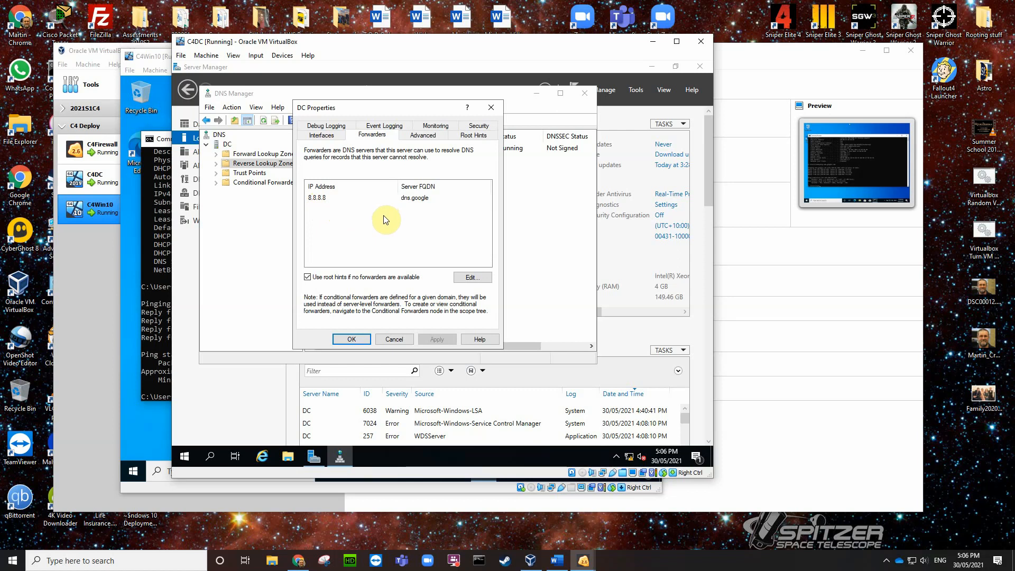
left_click(163, 114)
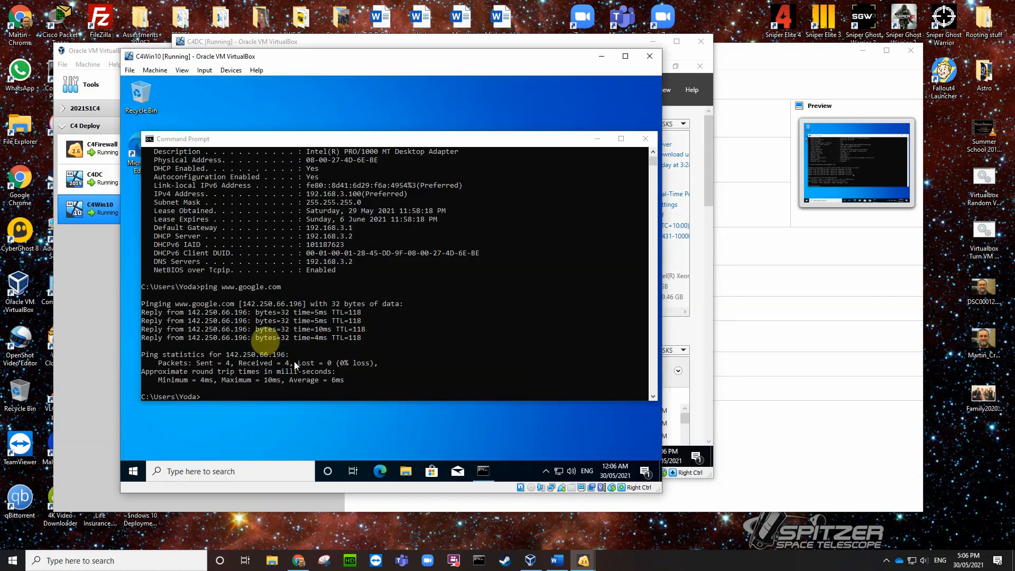
left_click(646, 139)
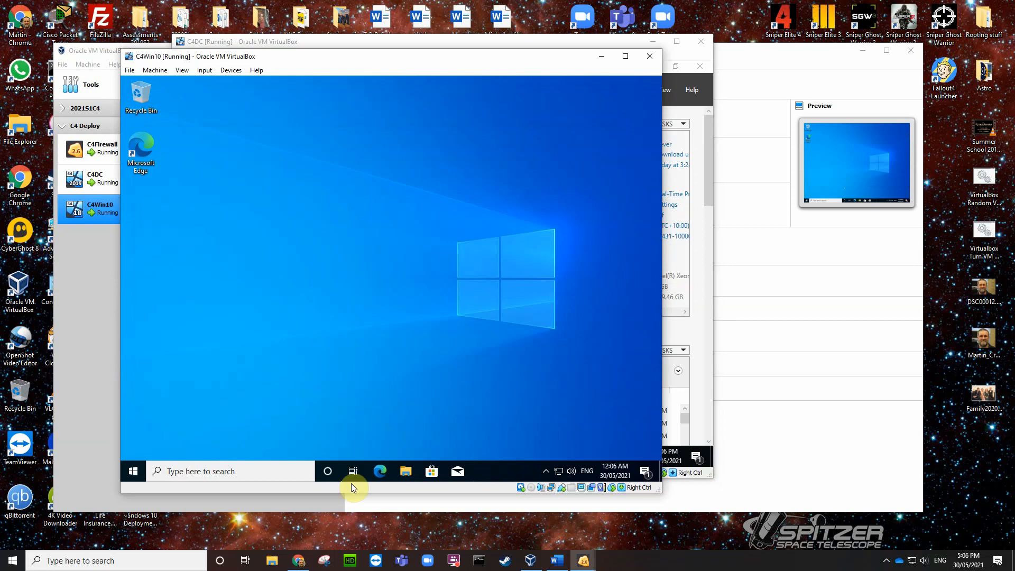
left_click(378, 471)
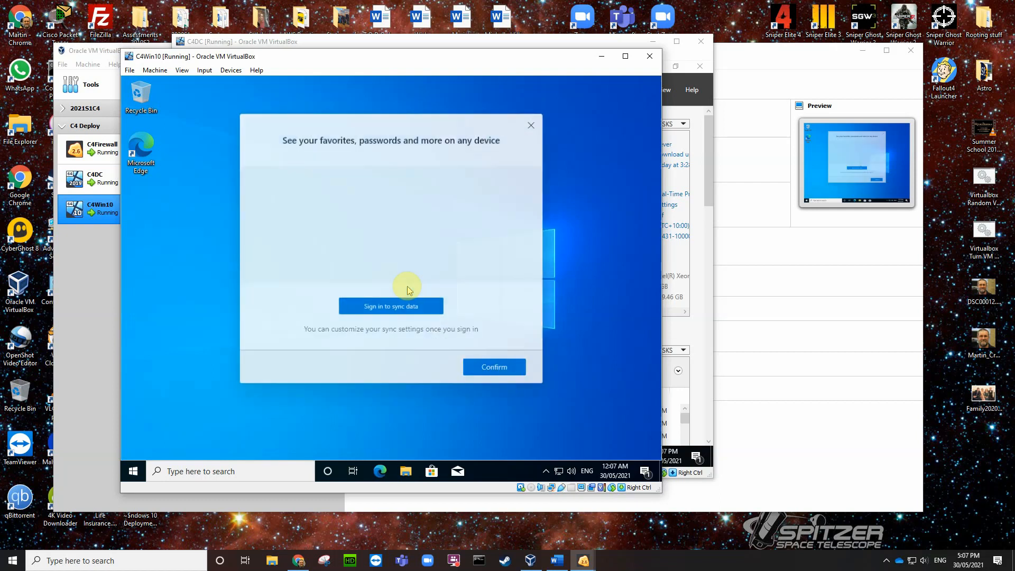
left_click(500, 369)
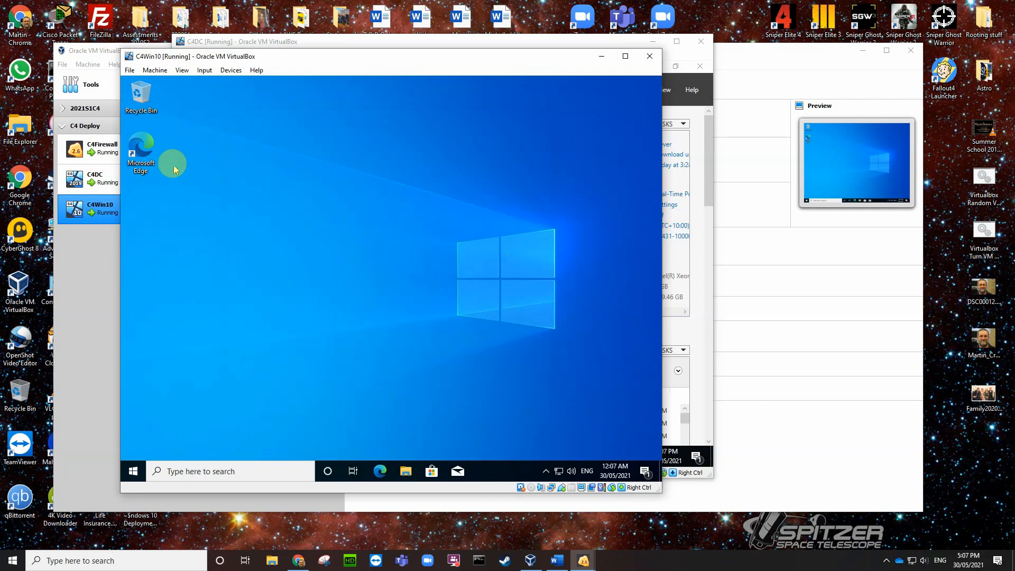
double_click(141, 152)
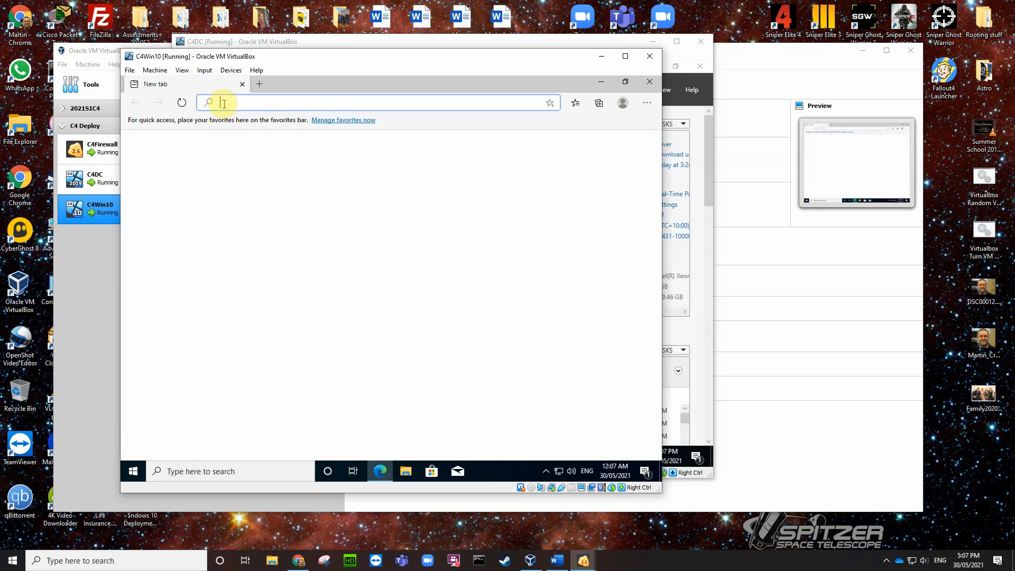
type("www.g")
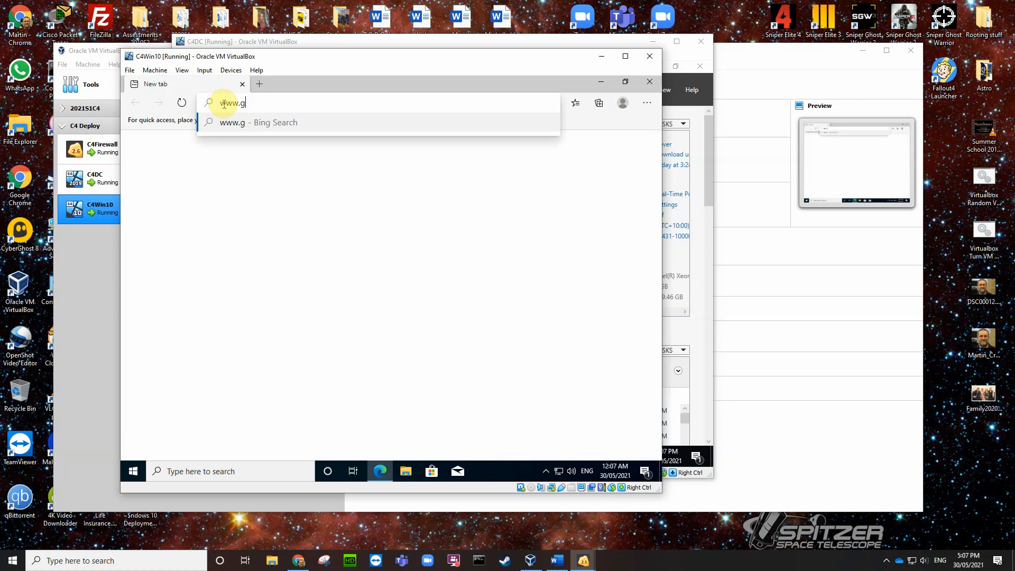
type("oogle.com")
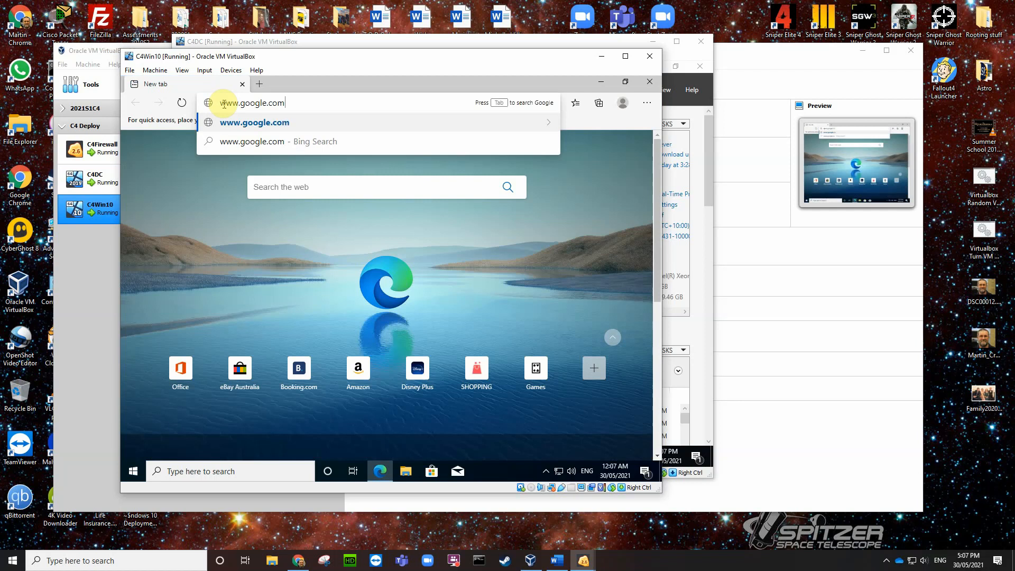
key("Return")
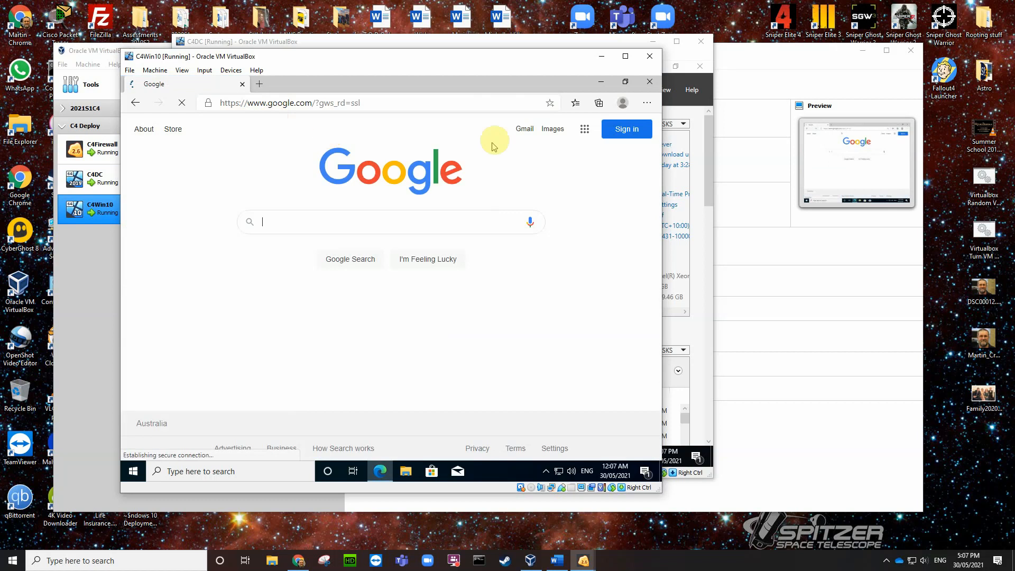
Step: Search Google Images for fox, then for isetta
left_click(553, 130)
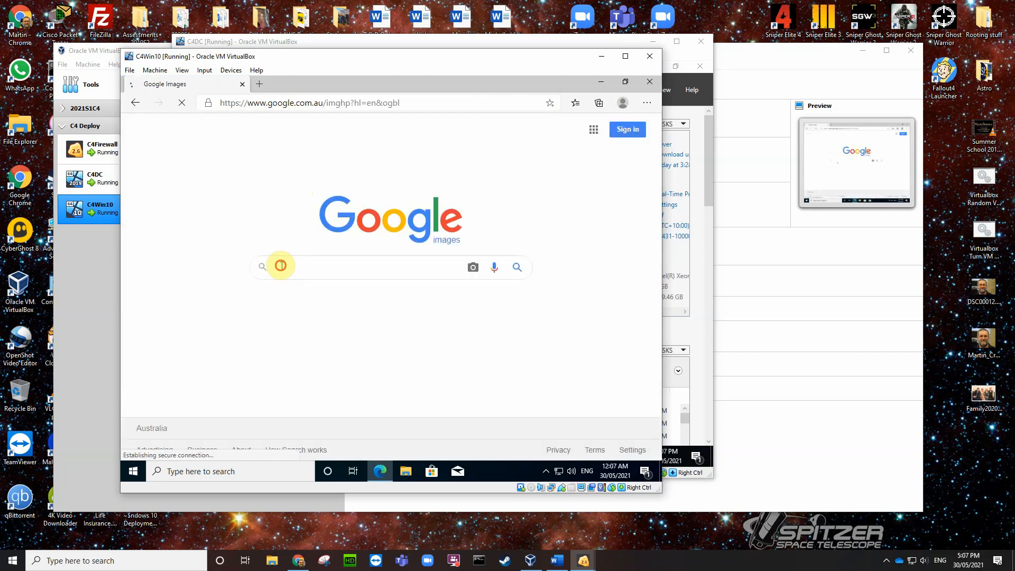
type("fi o")
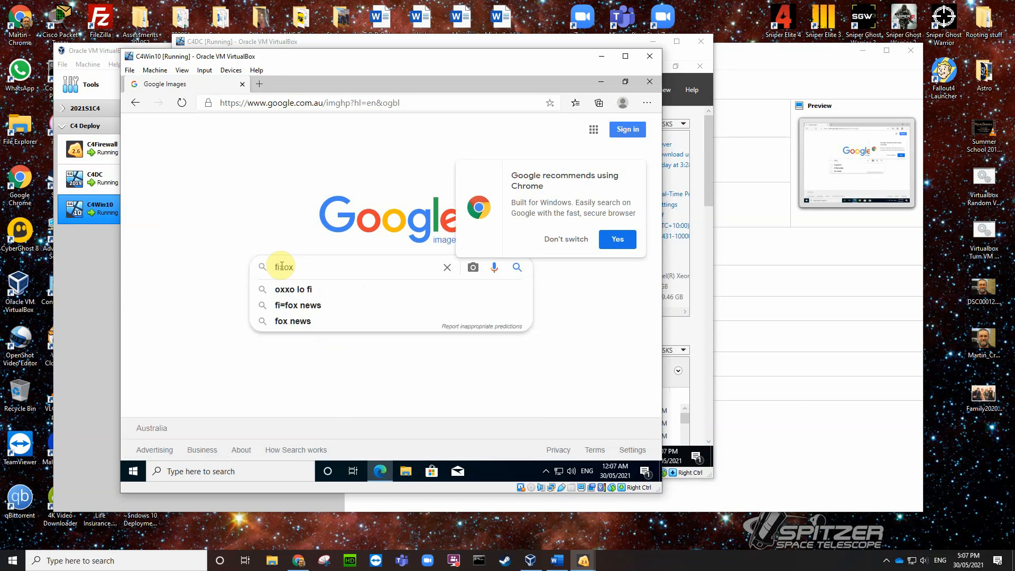
key("BackSpace")
key("BackSpace")
key("BackSpace")
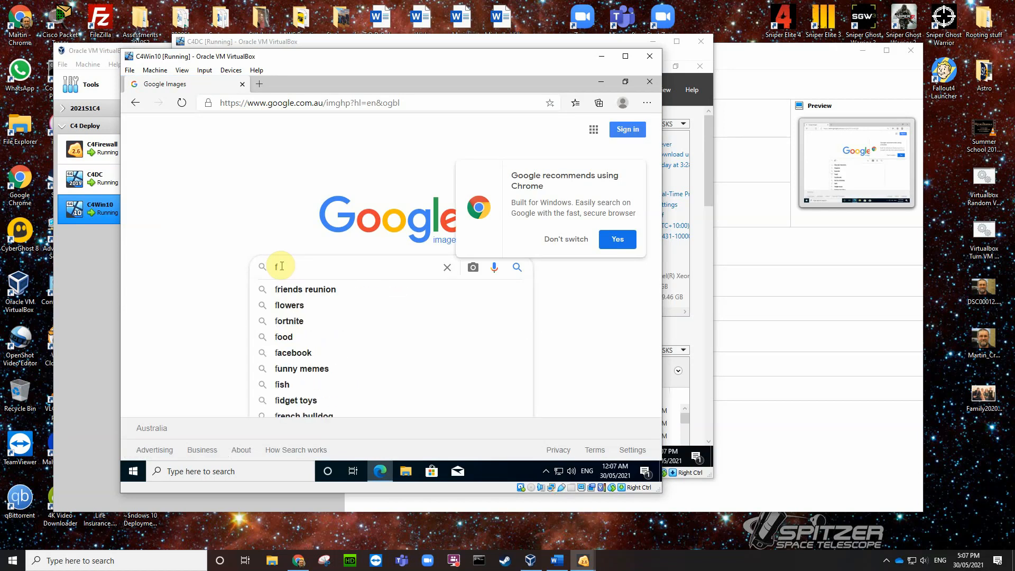
type("ox")
key("Return")
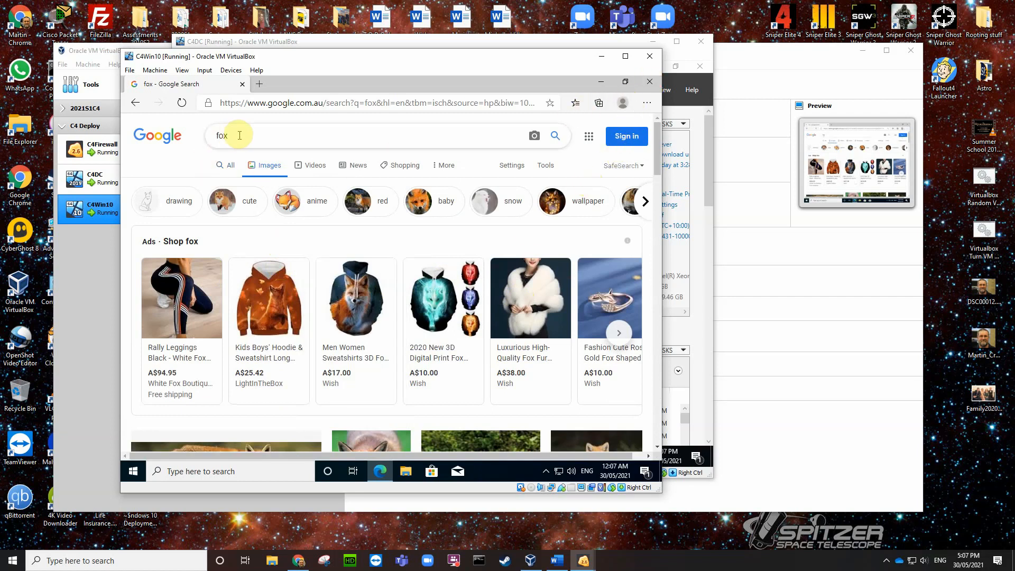
double_click(209, 136)
type("is")
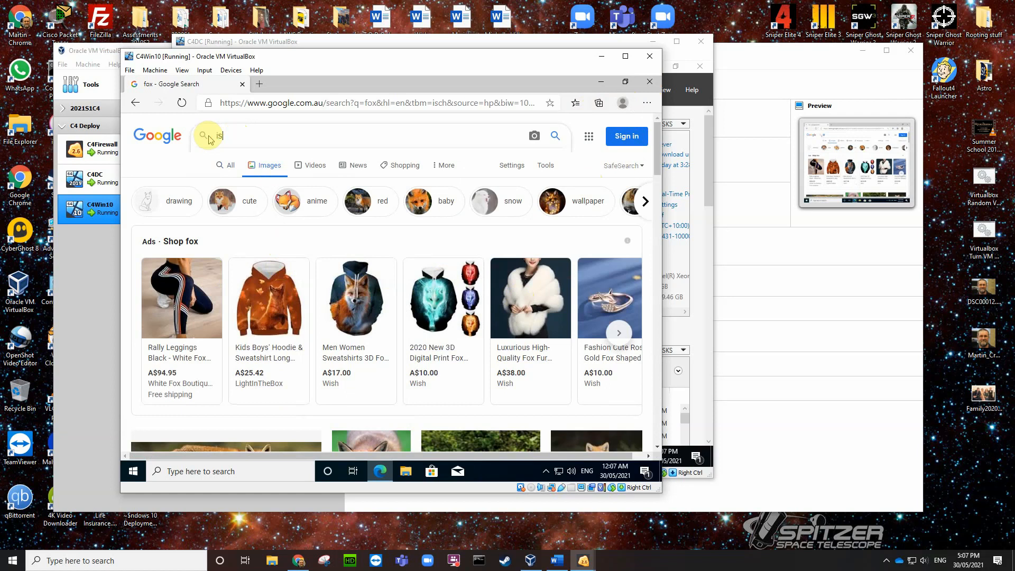
type("etta")
key("Return")
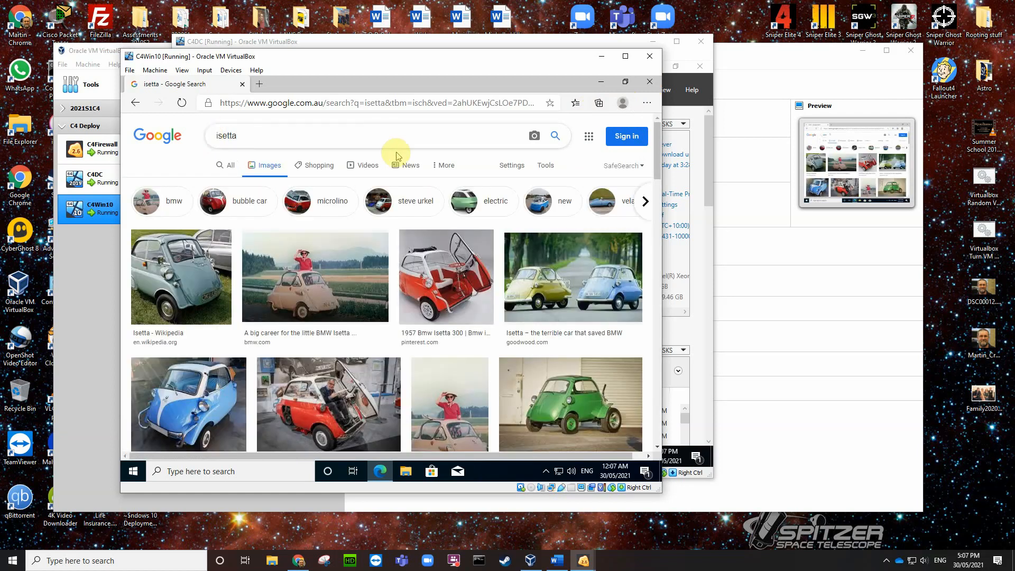
Step: Close Edge in C4Win10 and bring VirtualBox Manager with C4Win10's details to the front
left_click(650, 82)
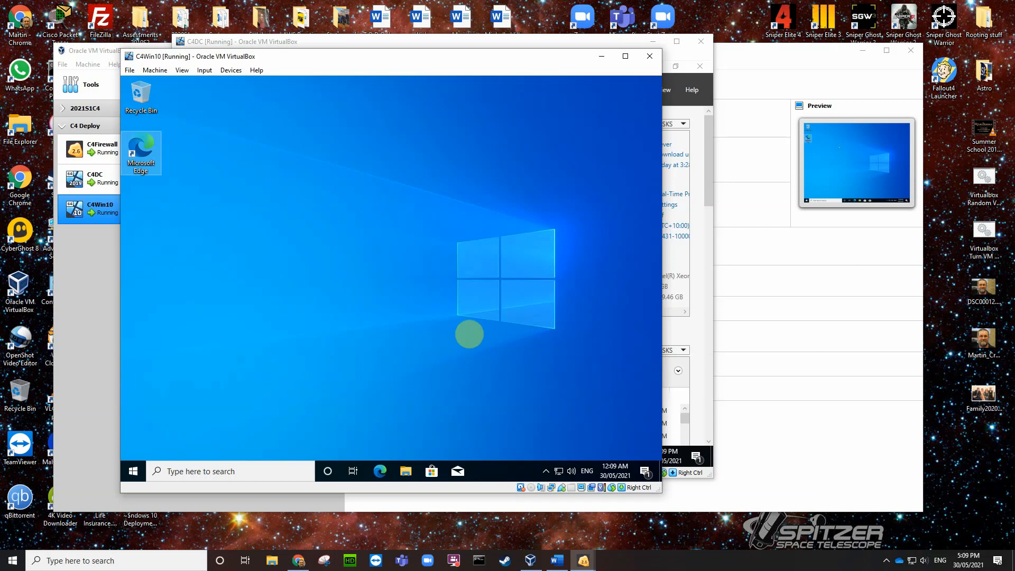
left_click(835, 473)
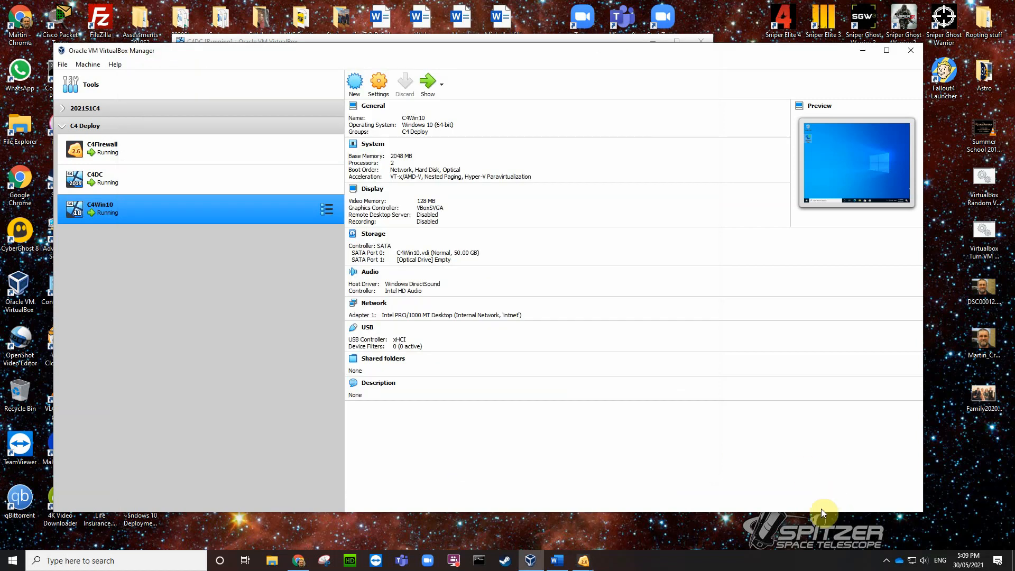